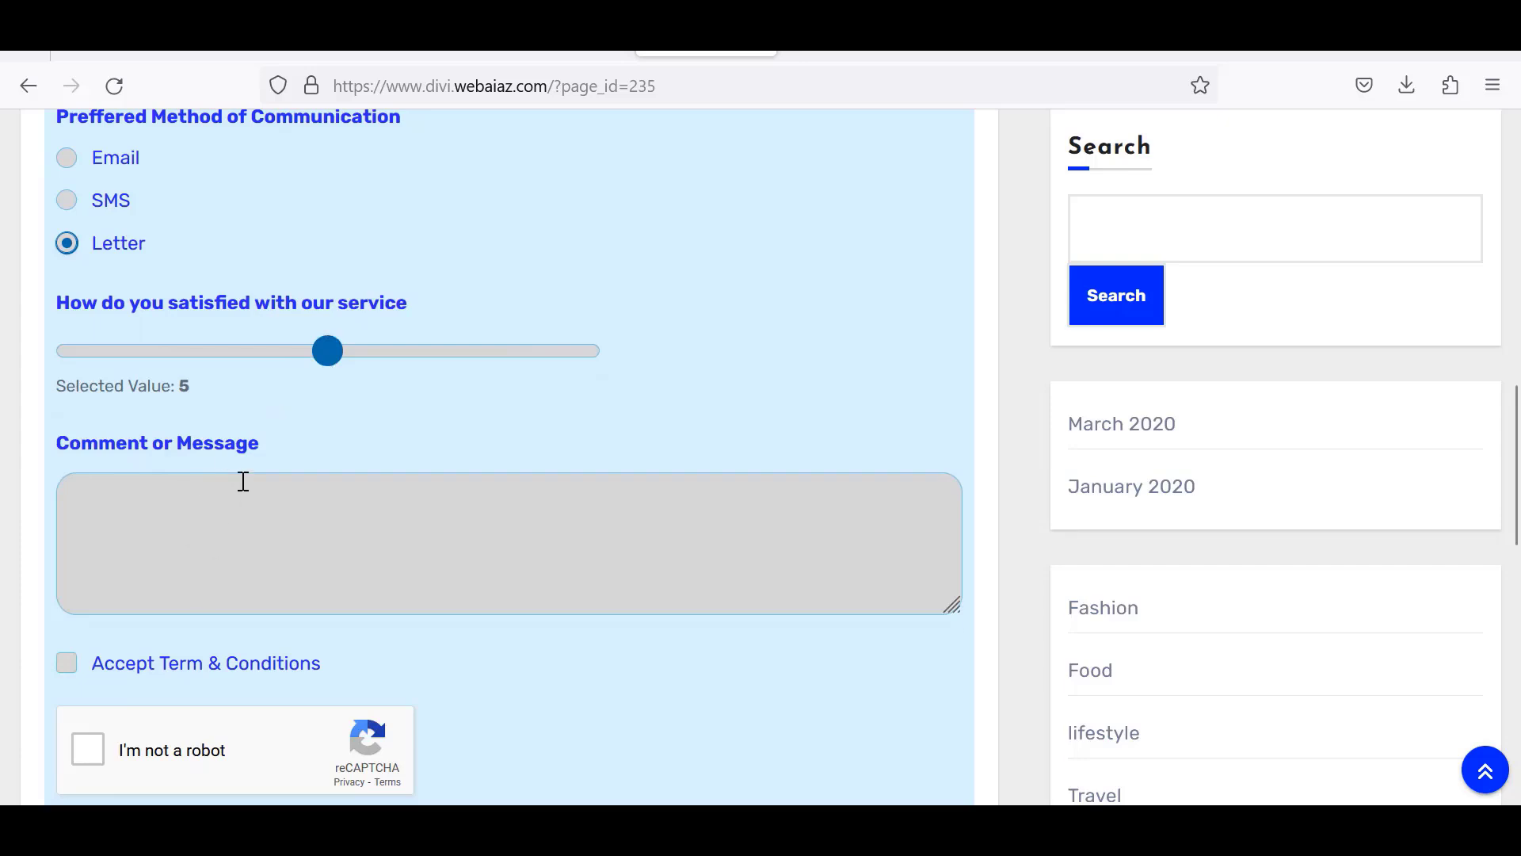
Tick the reCAPTCHA 'I'm not a robot' check on the live Contact Us form.
scroll(1490, 501, "down", 3)
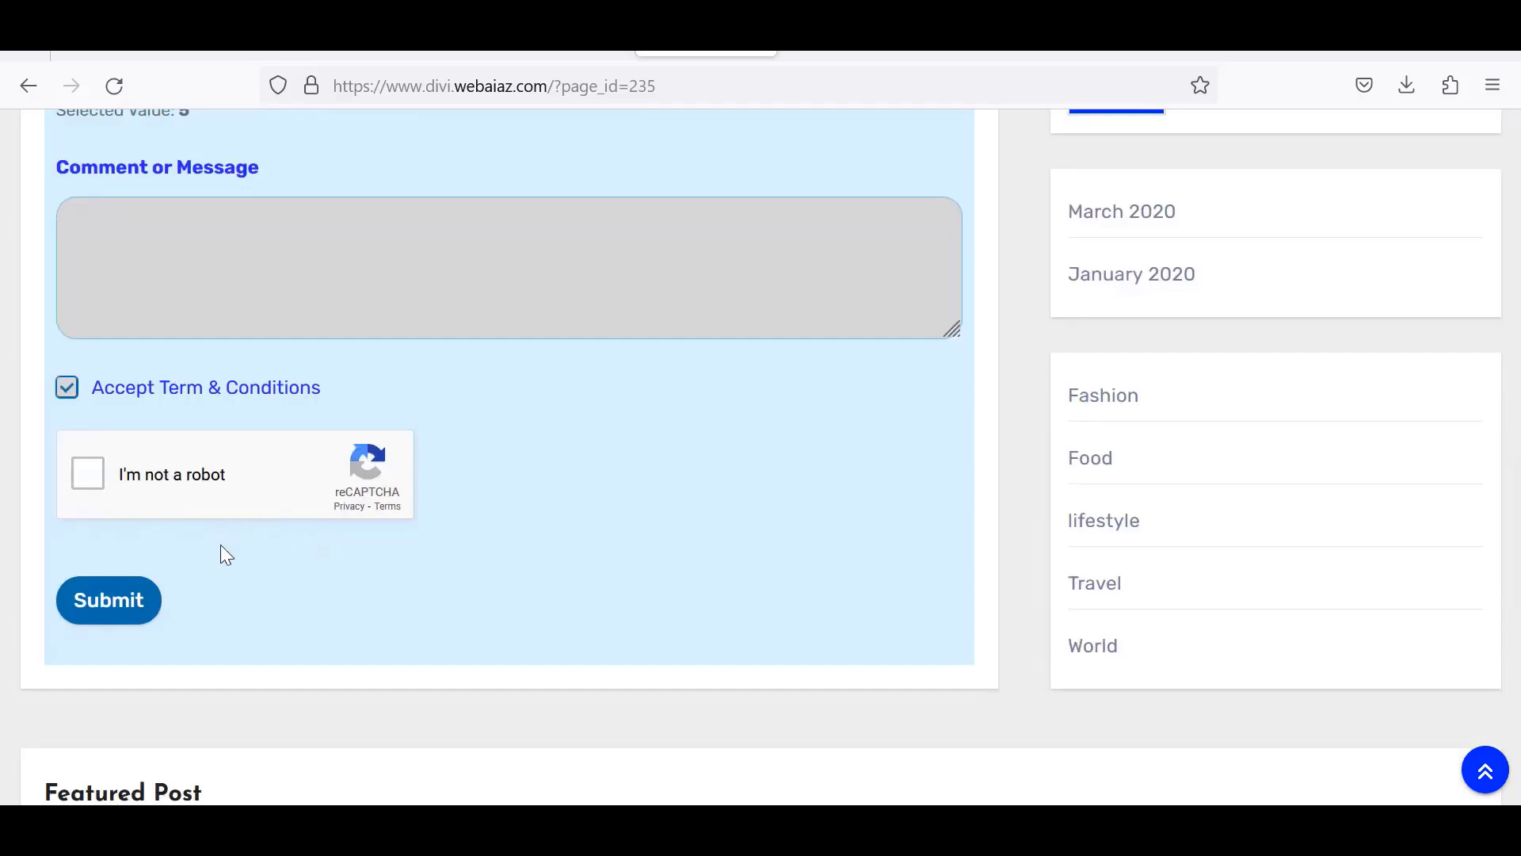
left_click(88, 474)
scroll(631, 587, "up", 10)
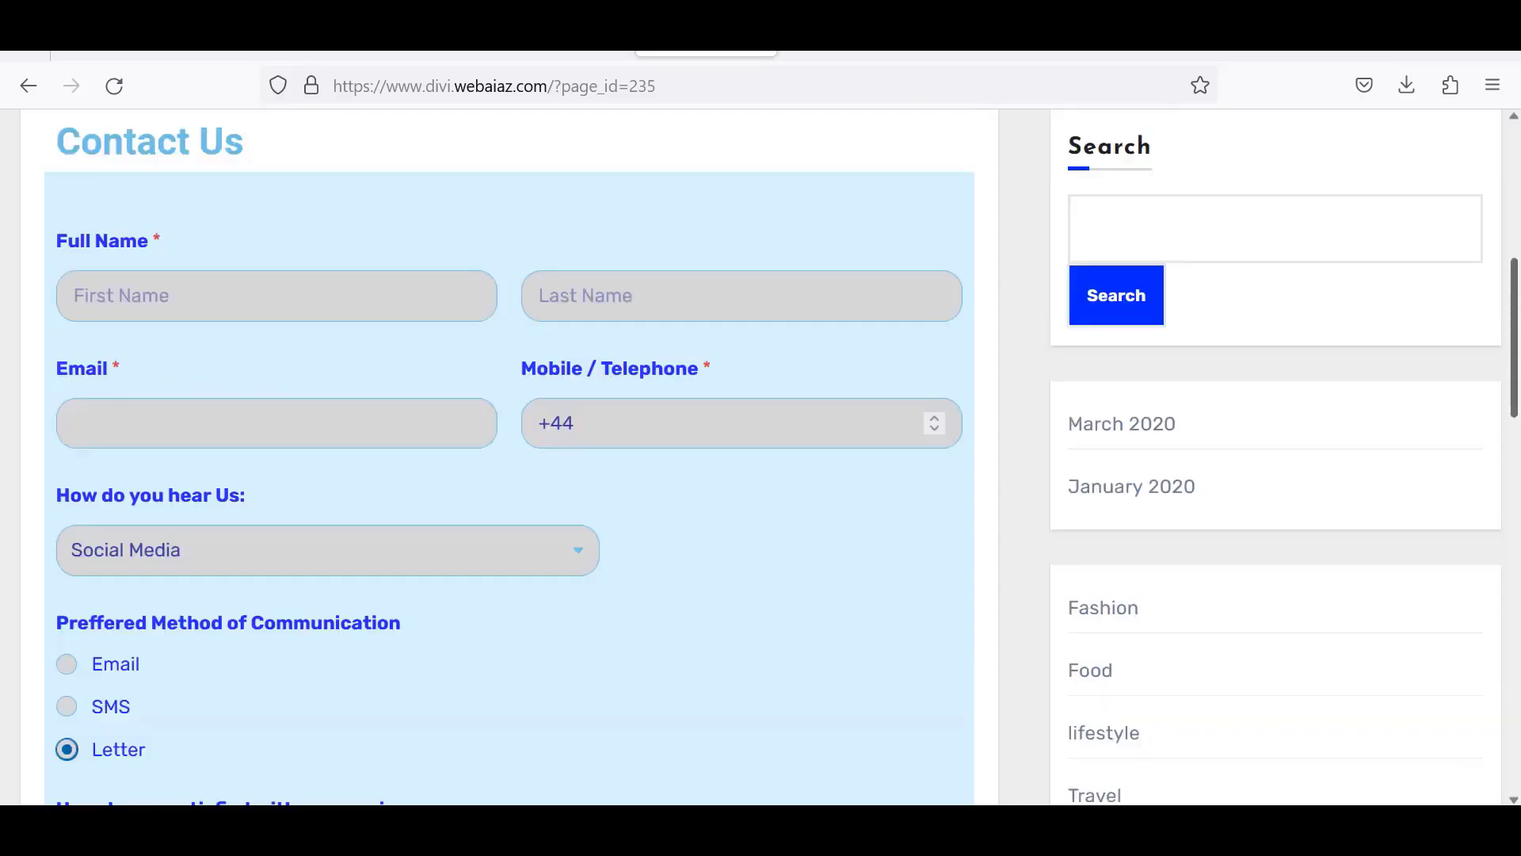
scroll(509, 458, "down", 5)
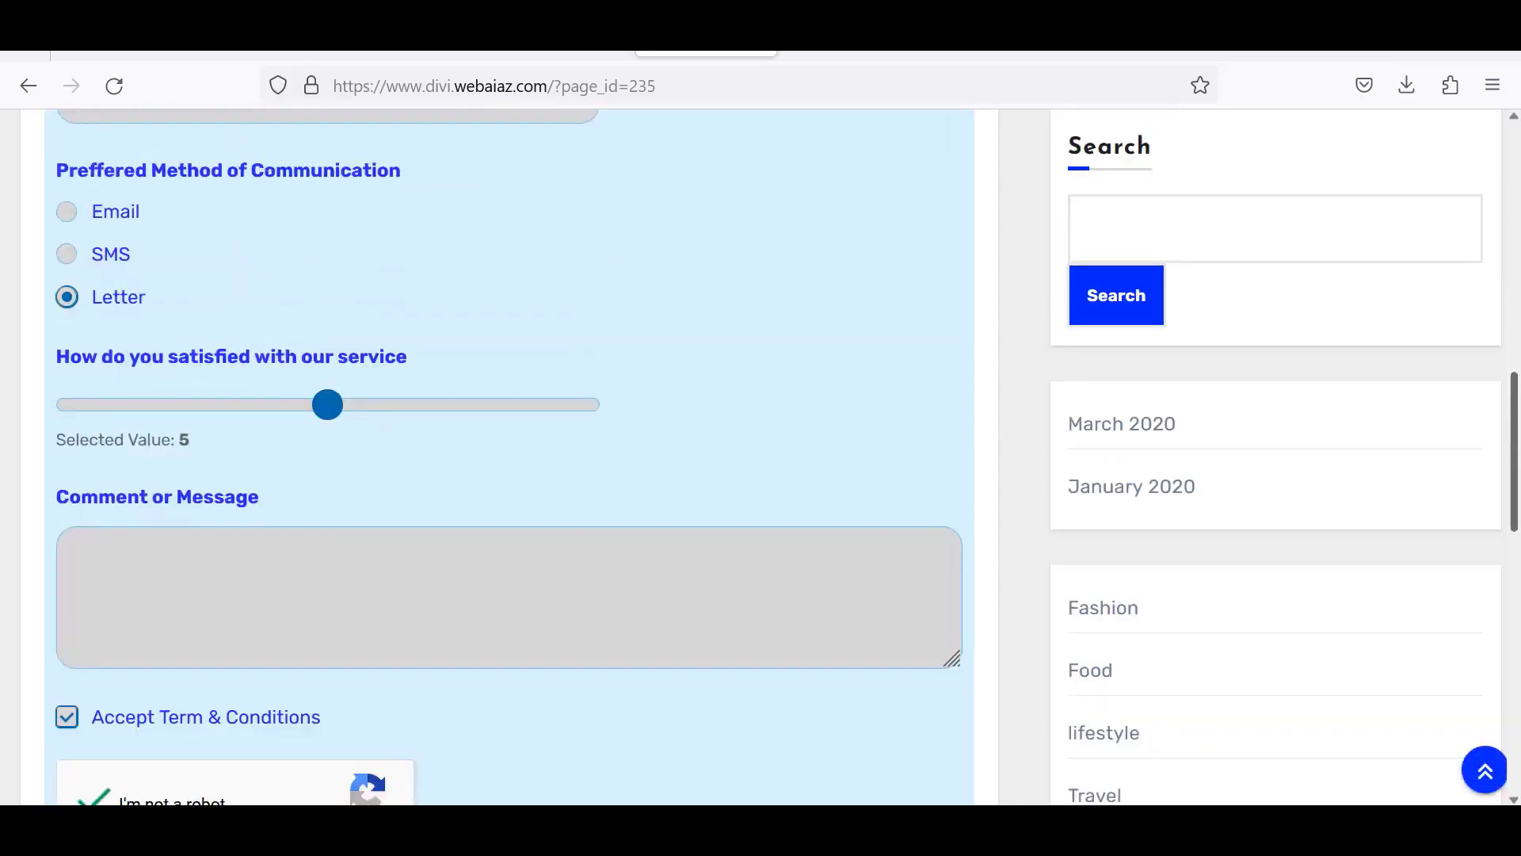
scroll(800, 671, "up", 5)
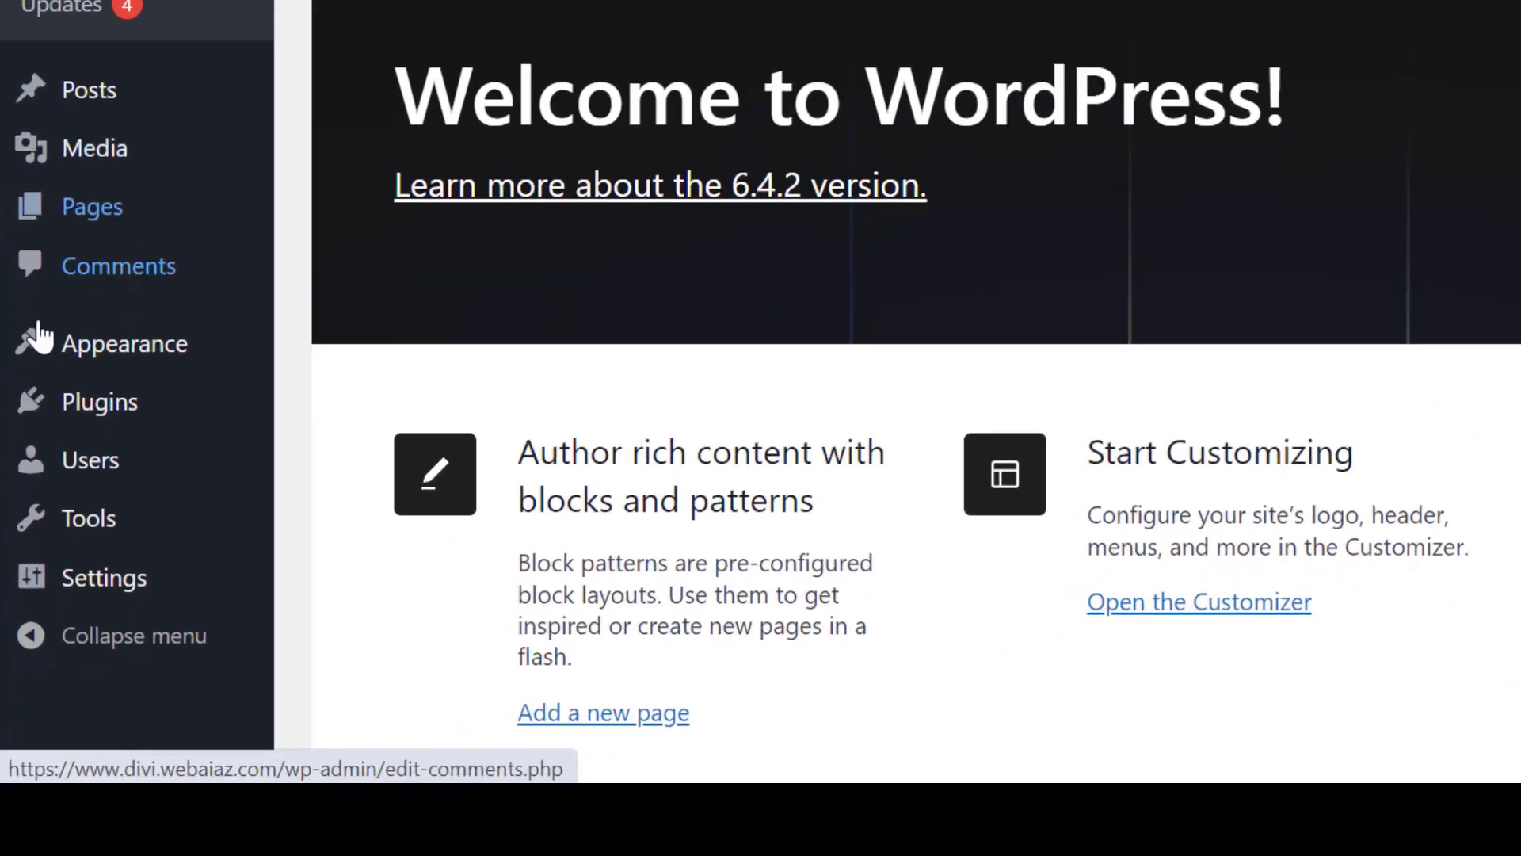
Find 'wpforms' under Add New Plugin, then install and activate WPForms.
mouse_move(27, 547)
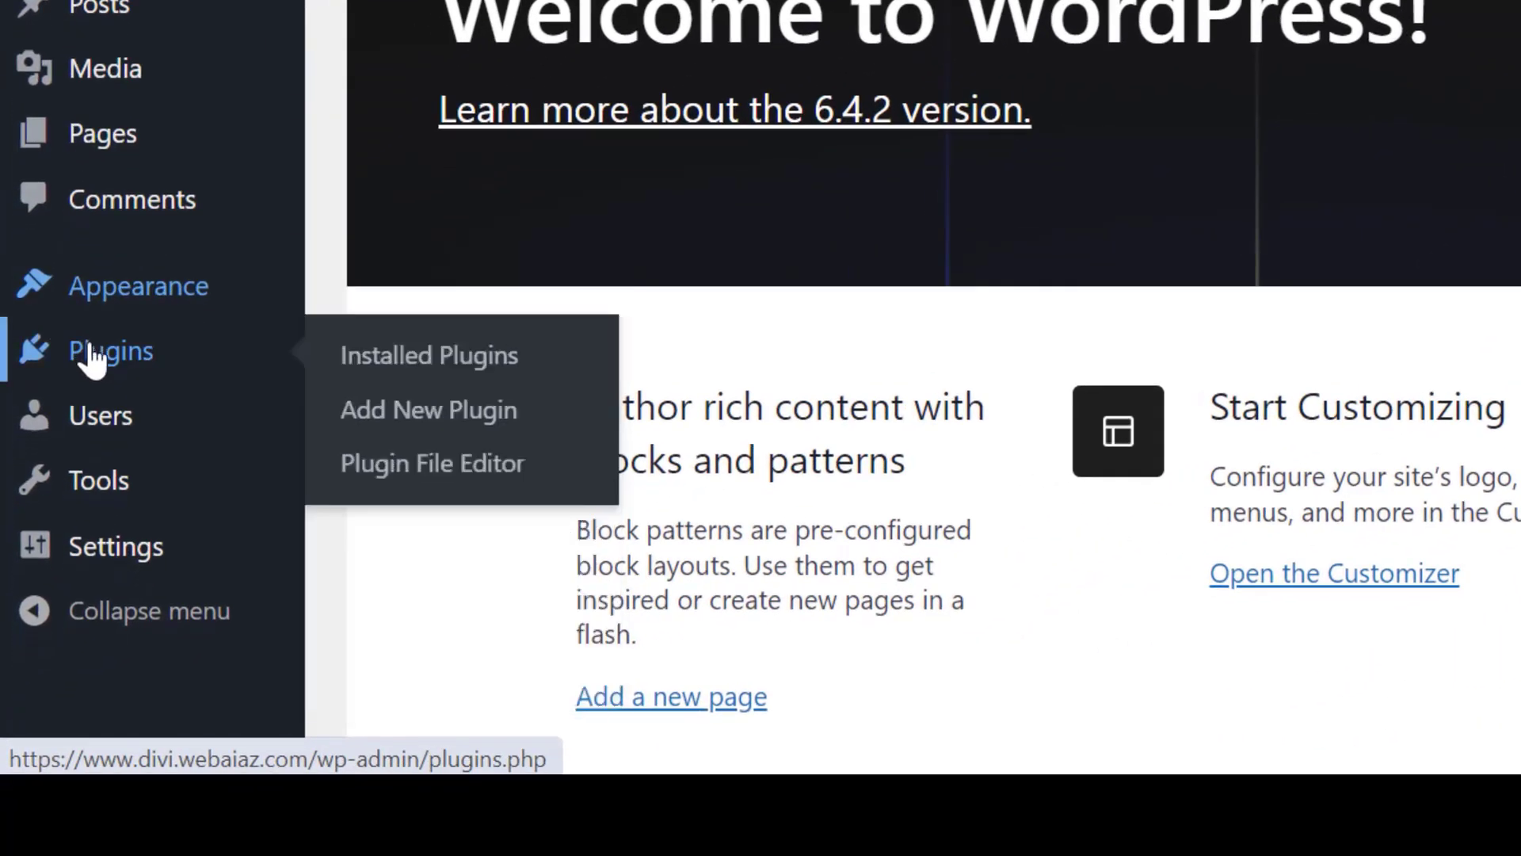
left_click(398, 415)
left_click(1156, 261)
type("w")
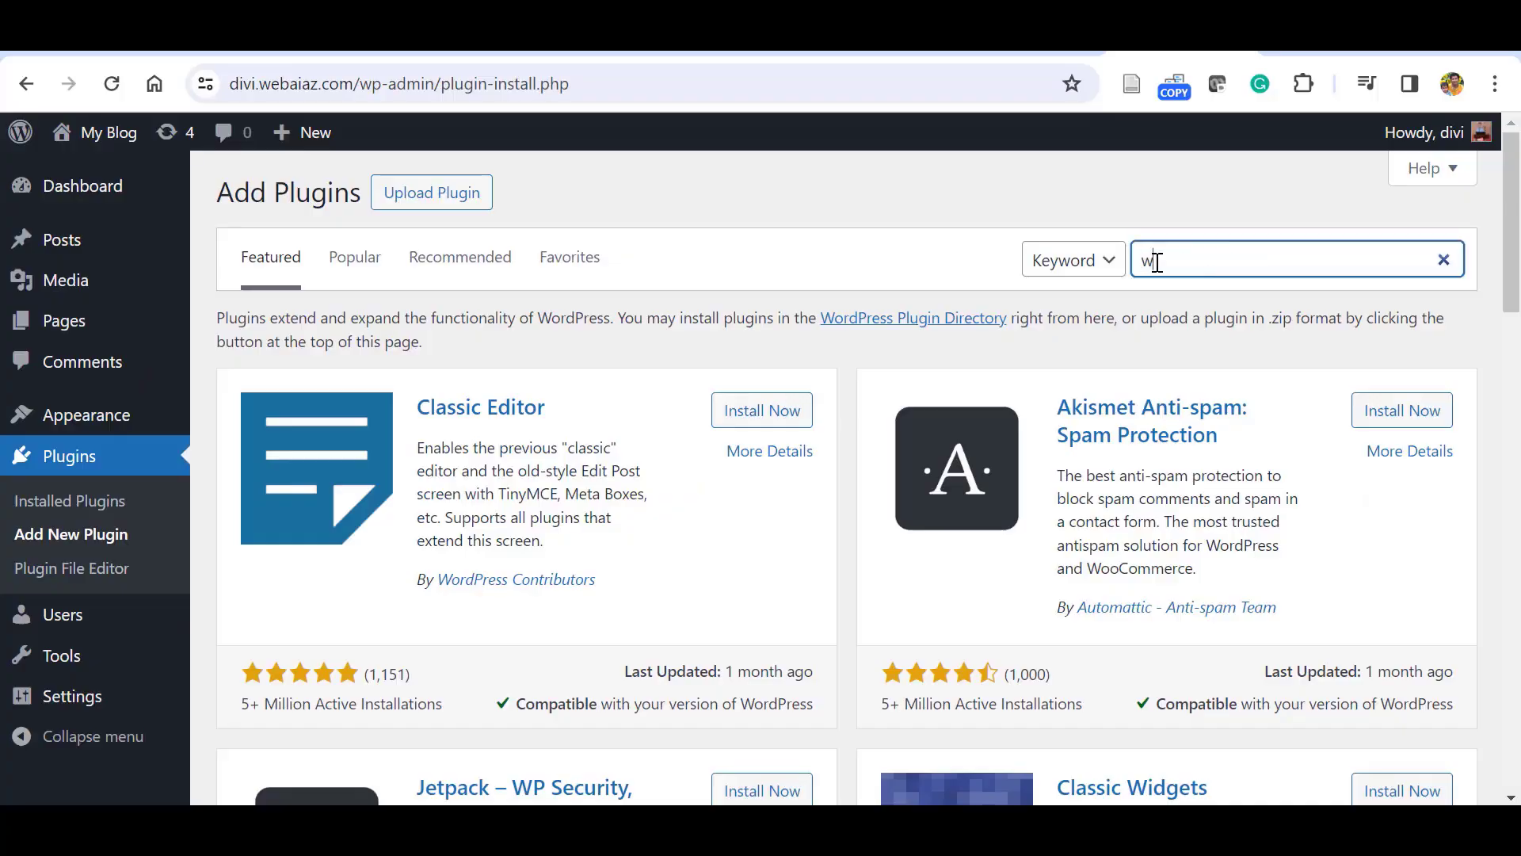
type("pforms")
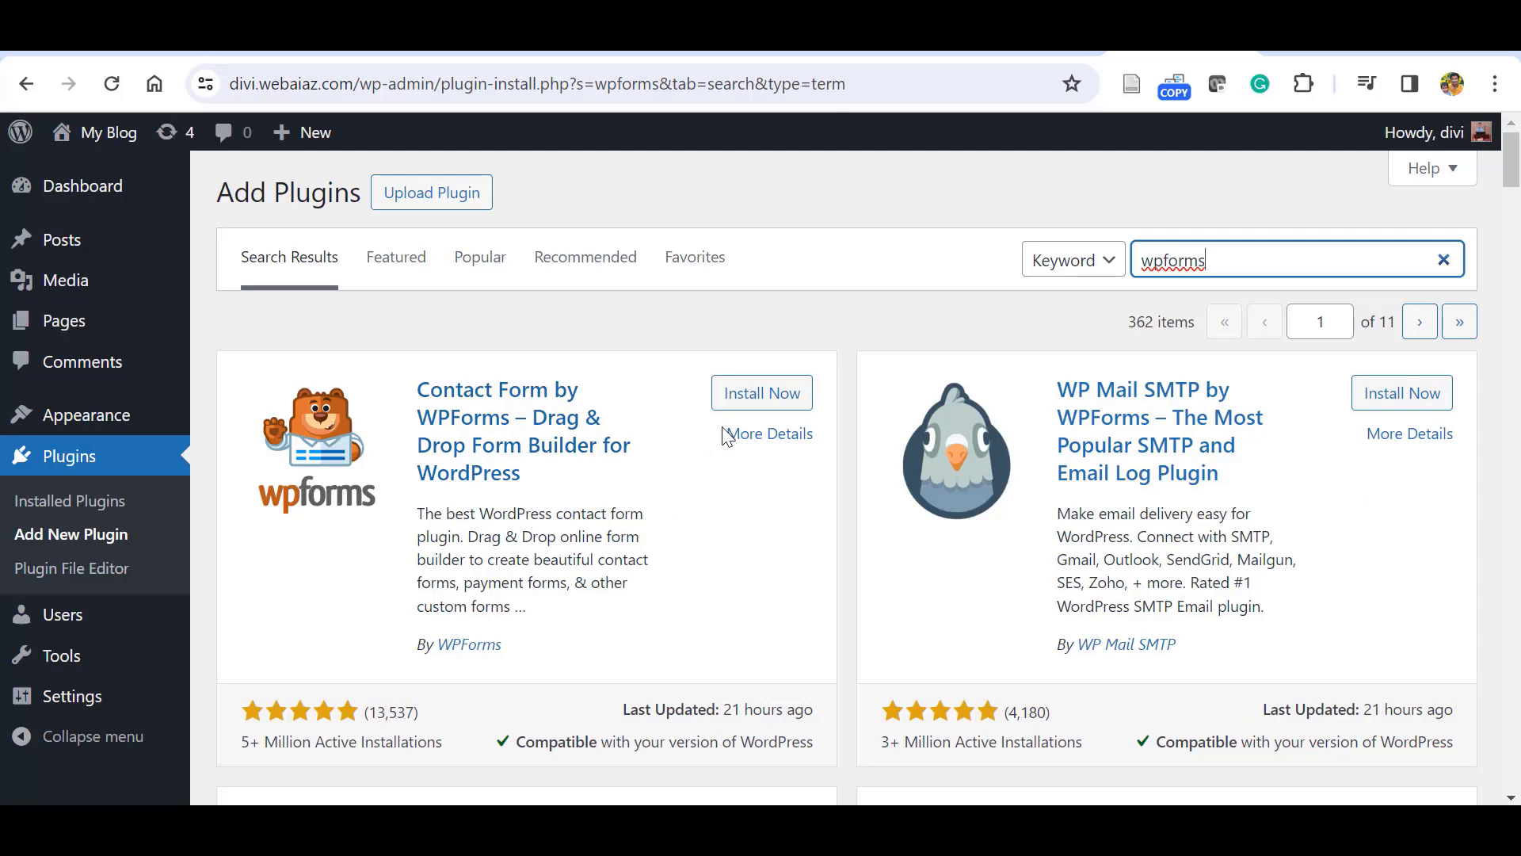
left_click(762, 393)
left_click(762, 393)
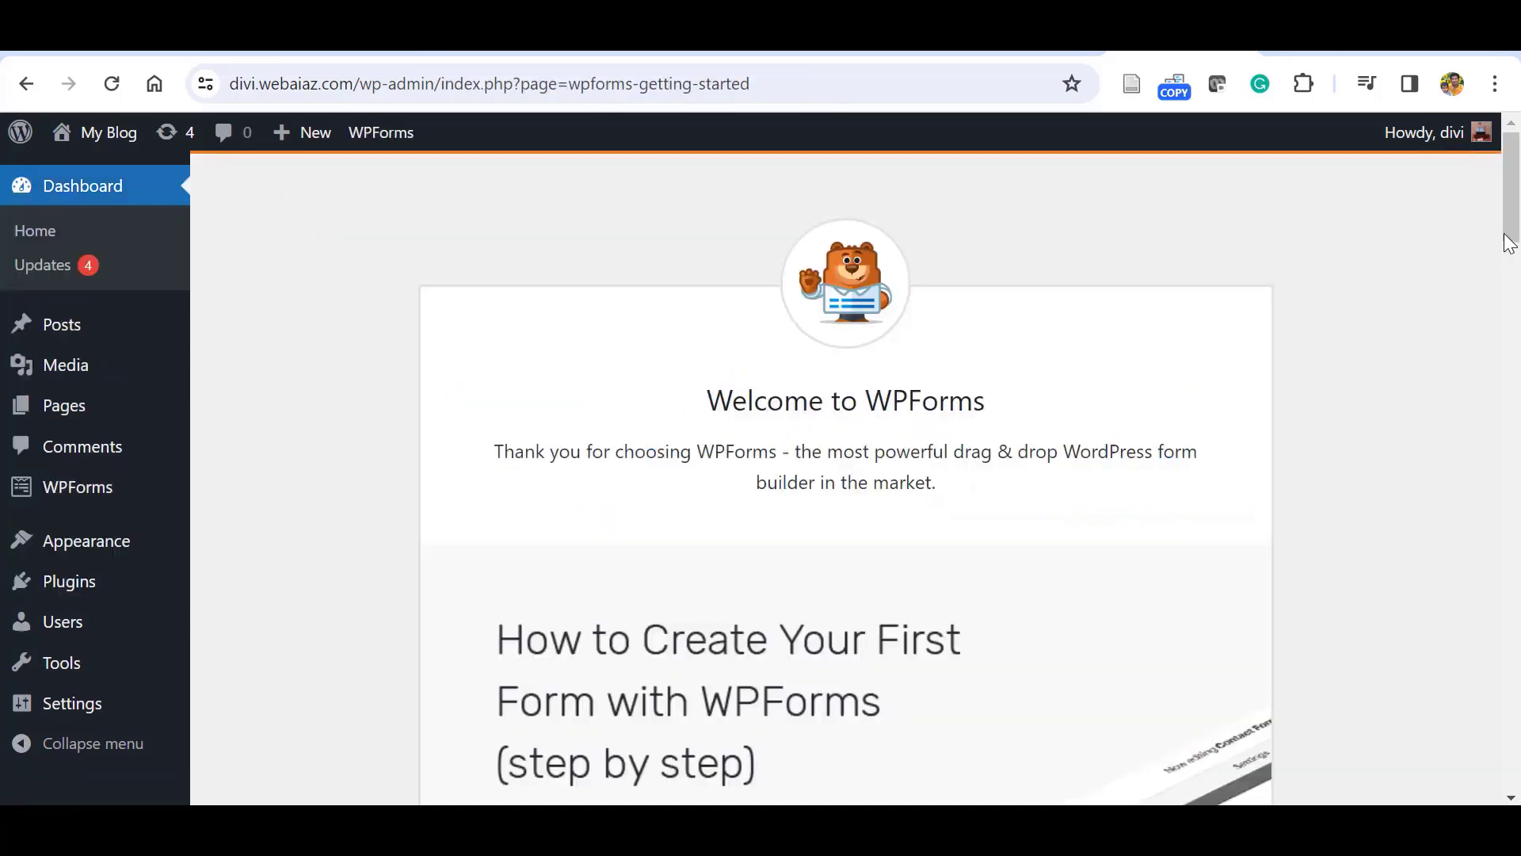
Start building the first form with Create Your First Form.
left_click_drag(1508, 244, 1509, 307)
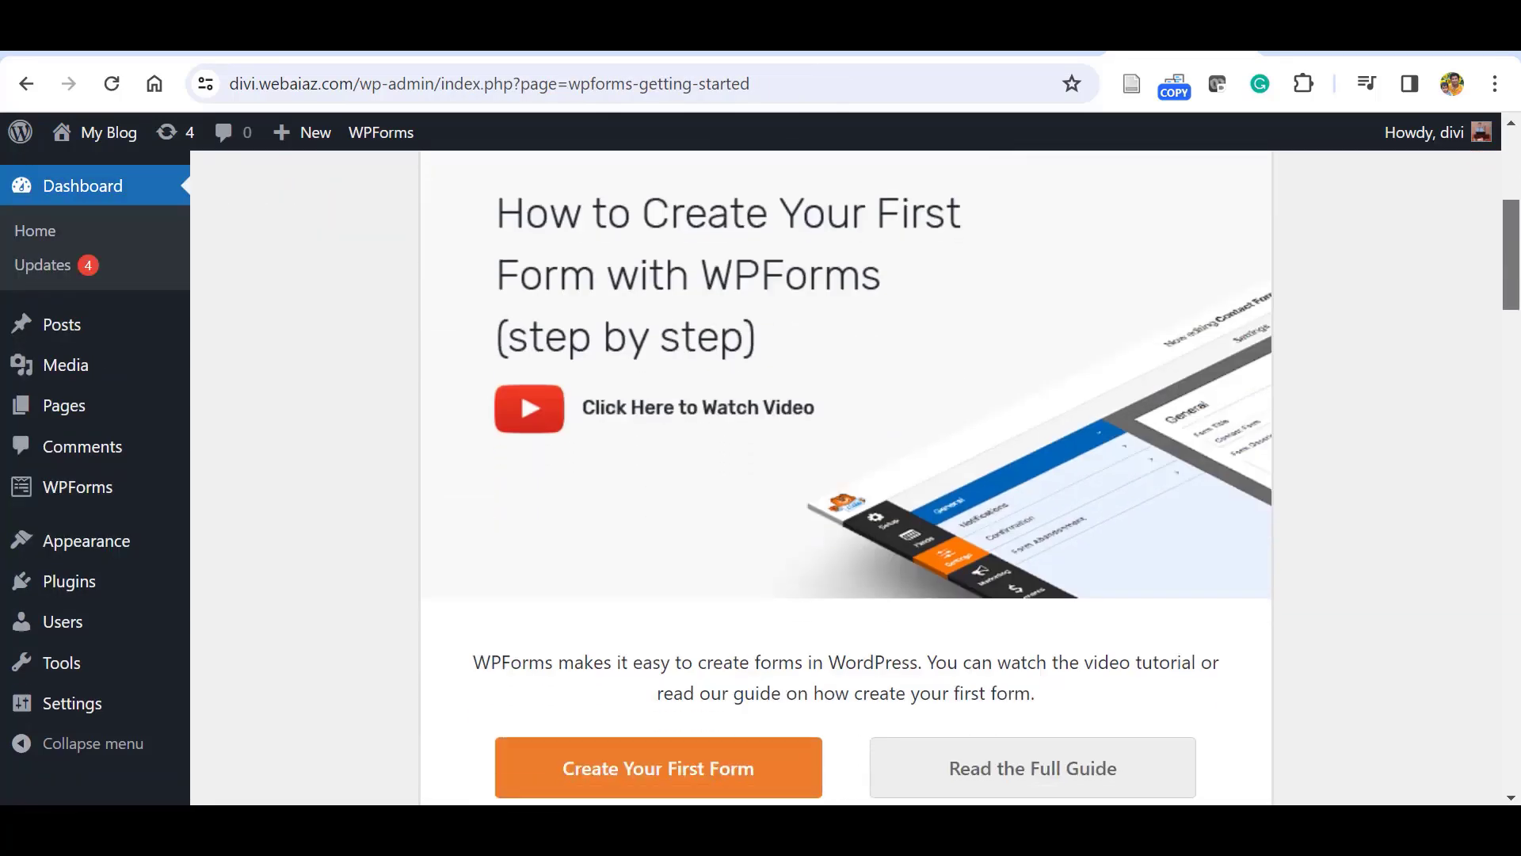
scroll(929, 479, "down", 5)
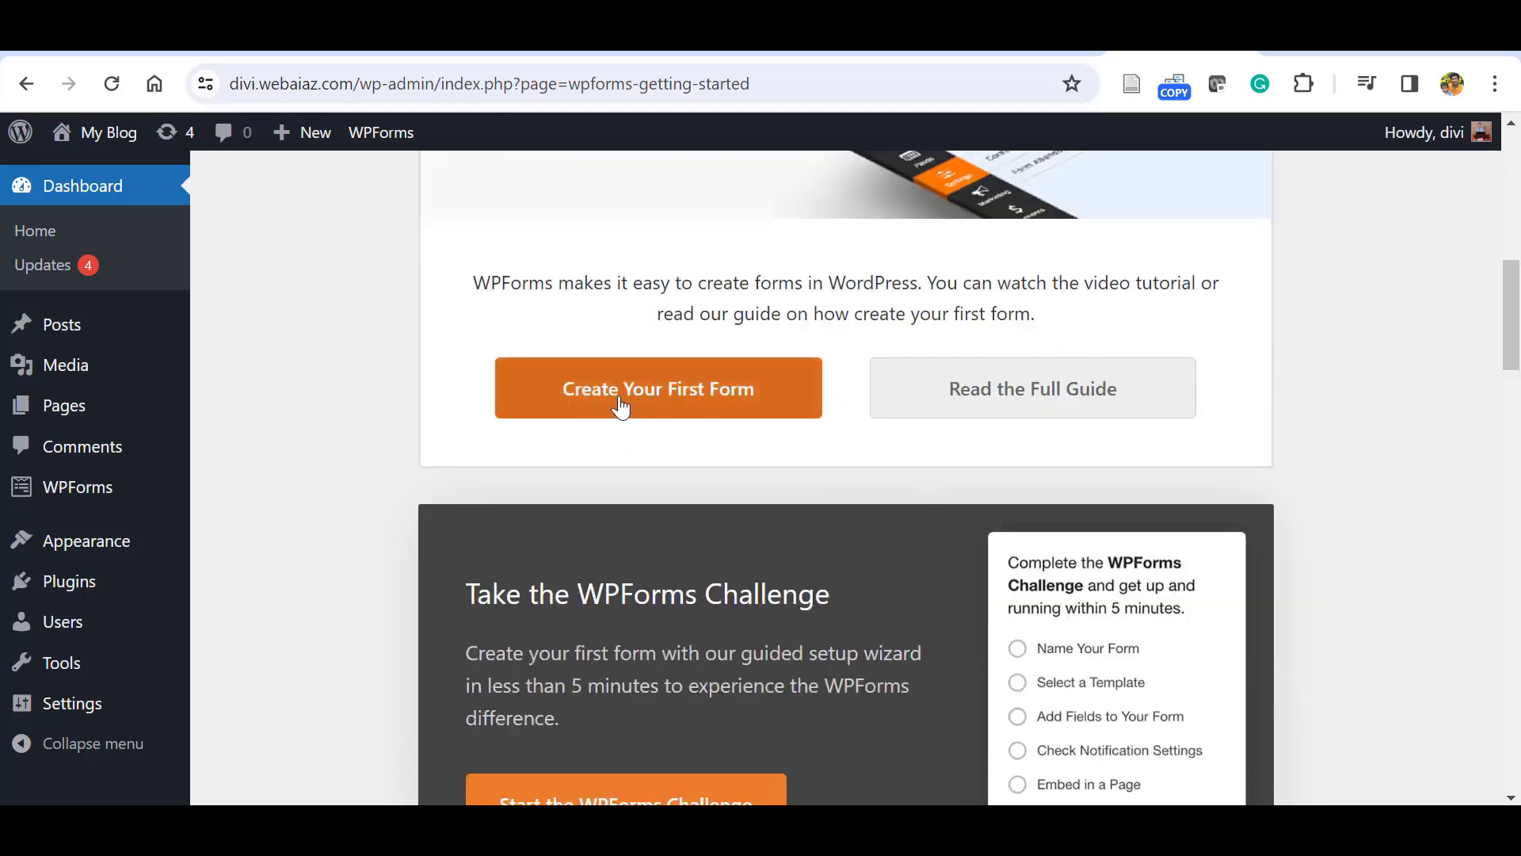
left_click(666, 400)
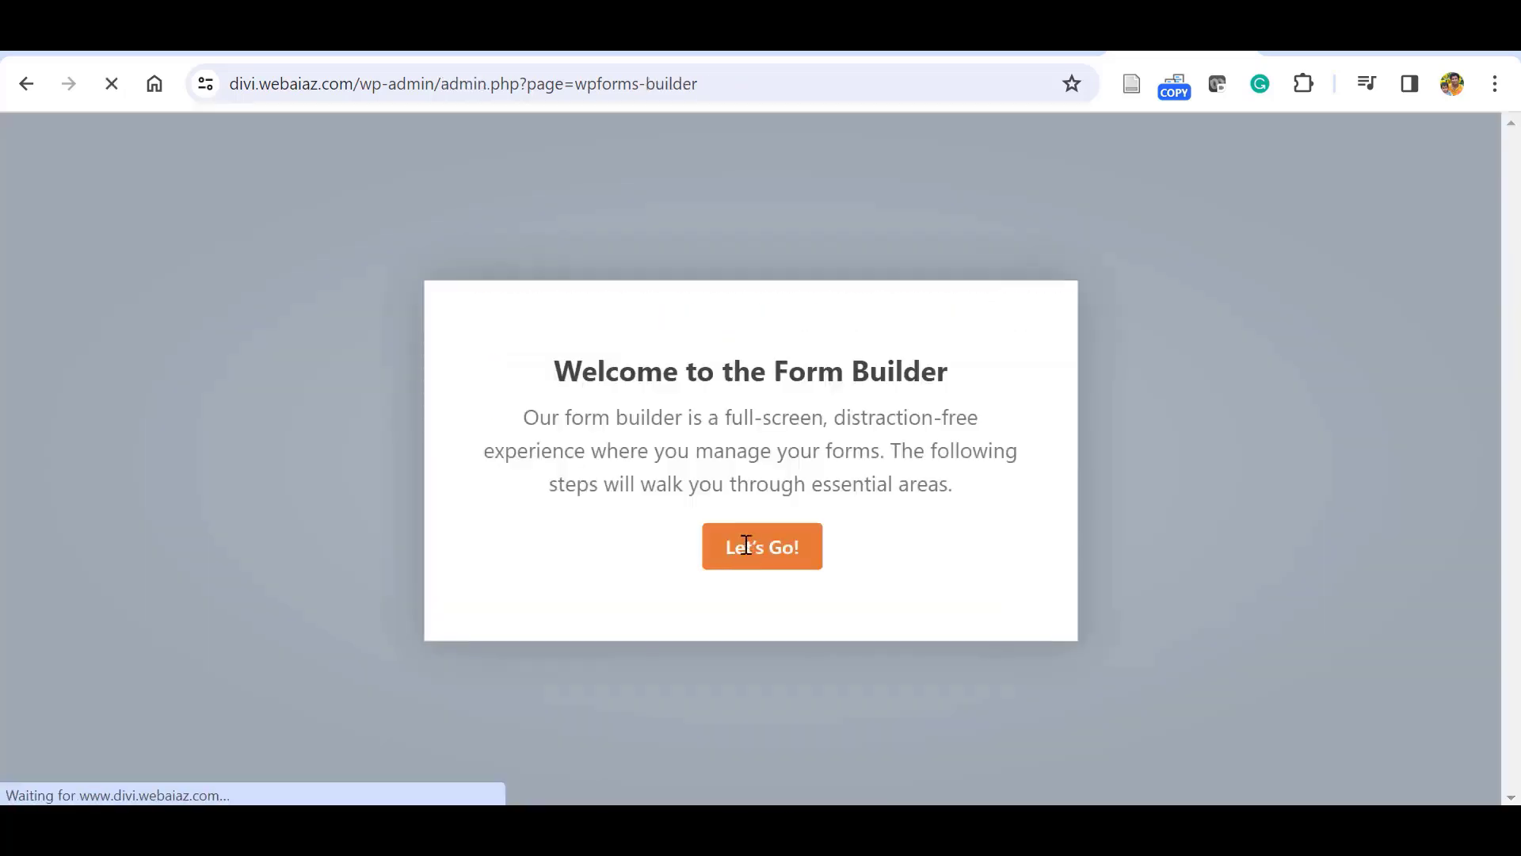
Dismiss the welcome message and start a form from the Simple Contact Form template.
left_click(748, 548)
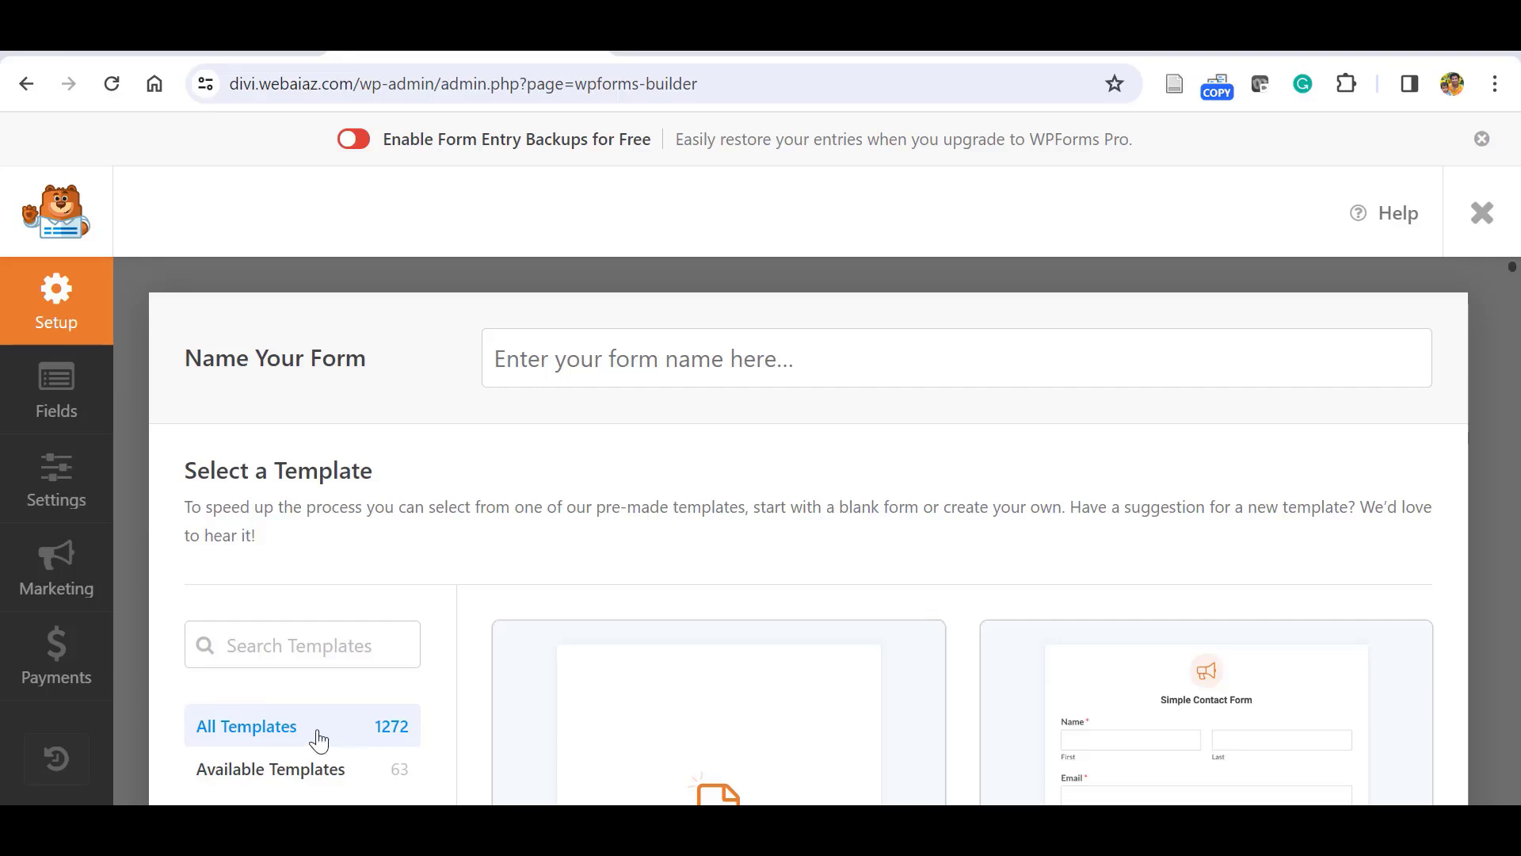
left_click(269, 771)
scroll(1158, 578, "down", 3)
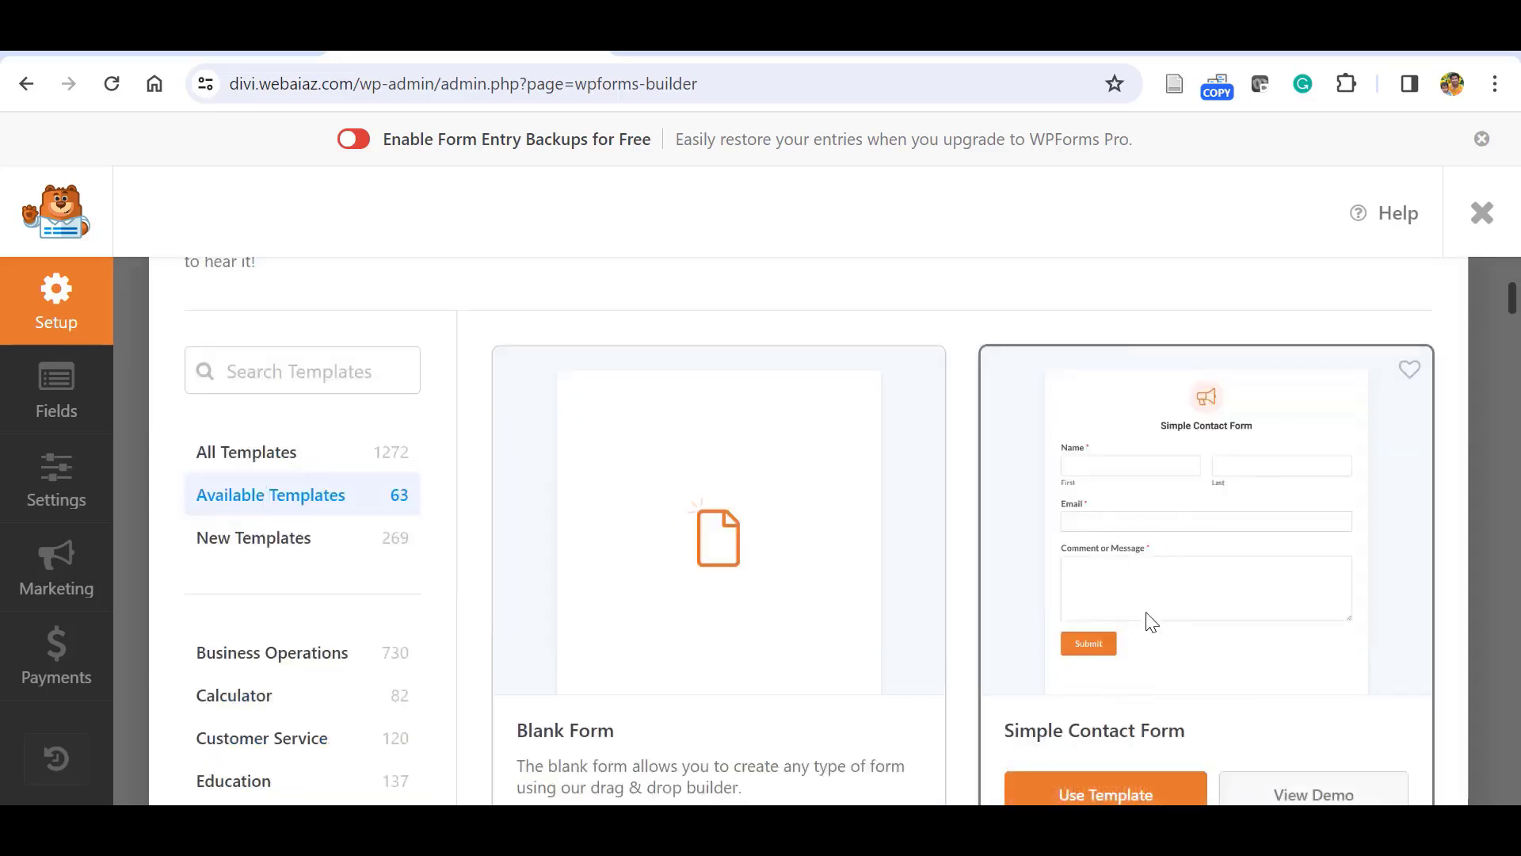
left_click(1094, 791)
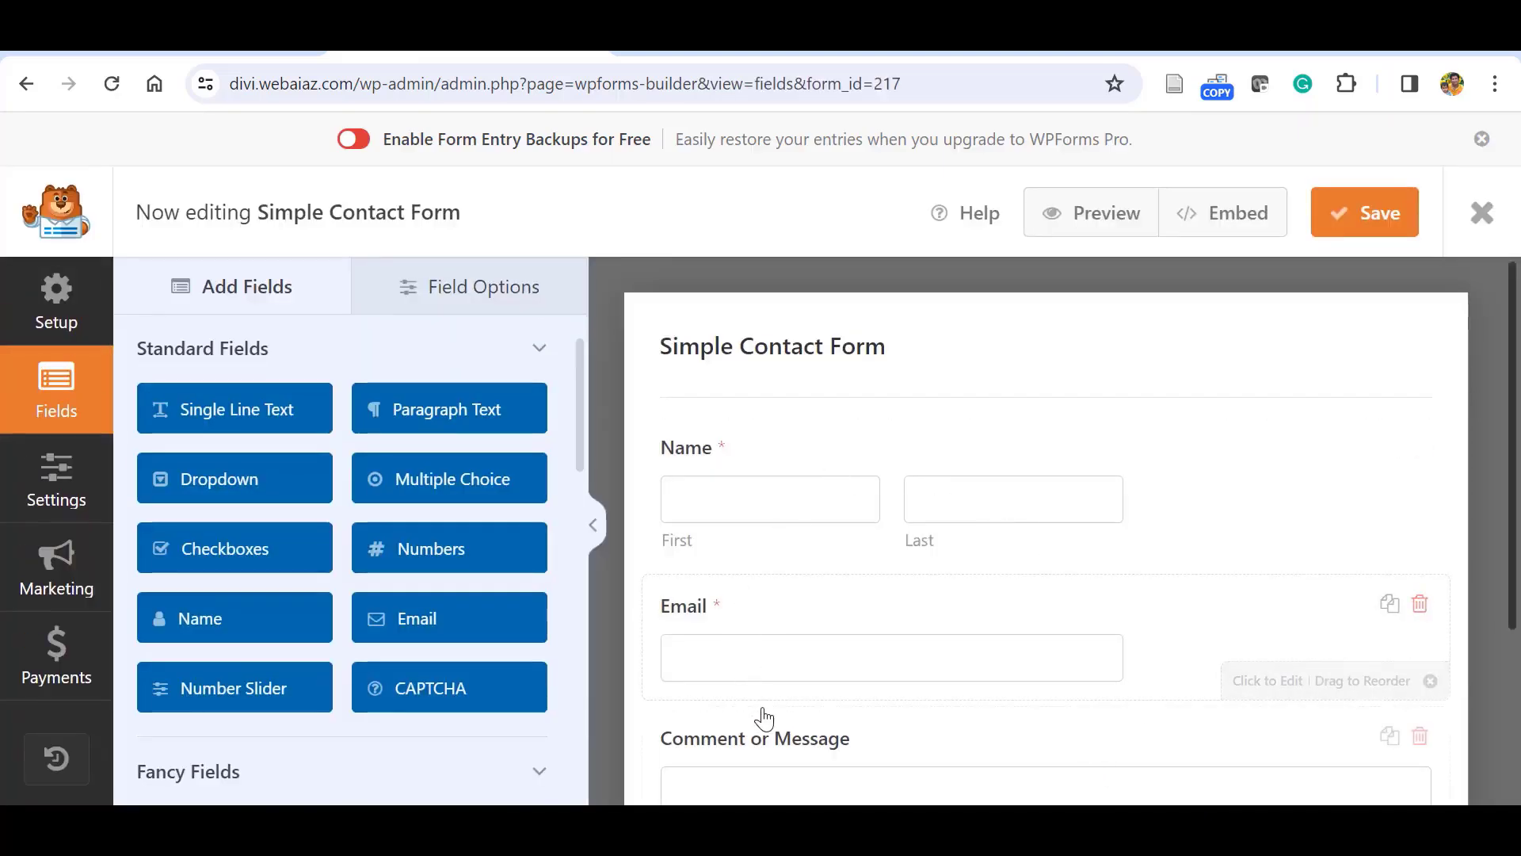
Move the Email field above Name, then back below it.
scroll(1474, 444, "down", 3)
scroll(1191, 511, "up", 2)
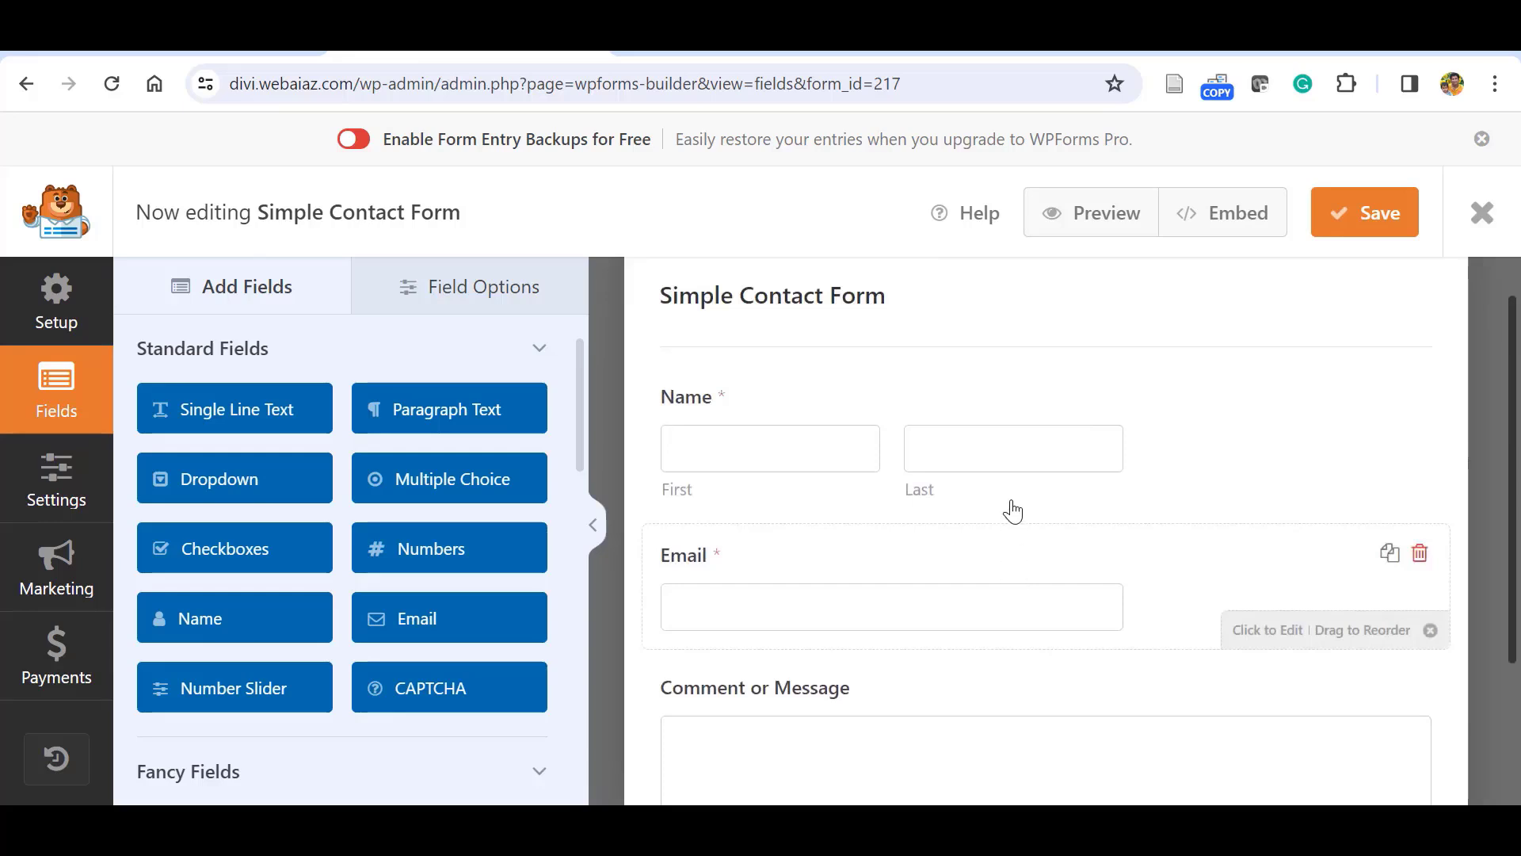
left_click_drag(1012, 439, 1012, 408)
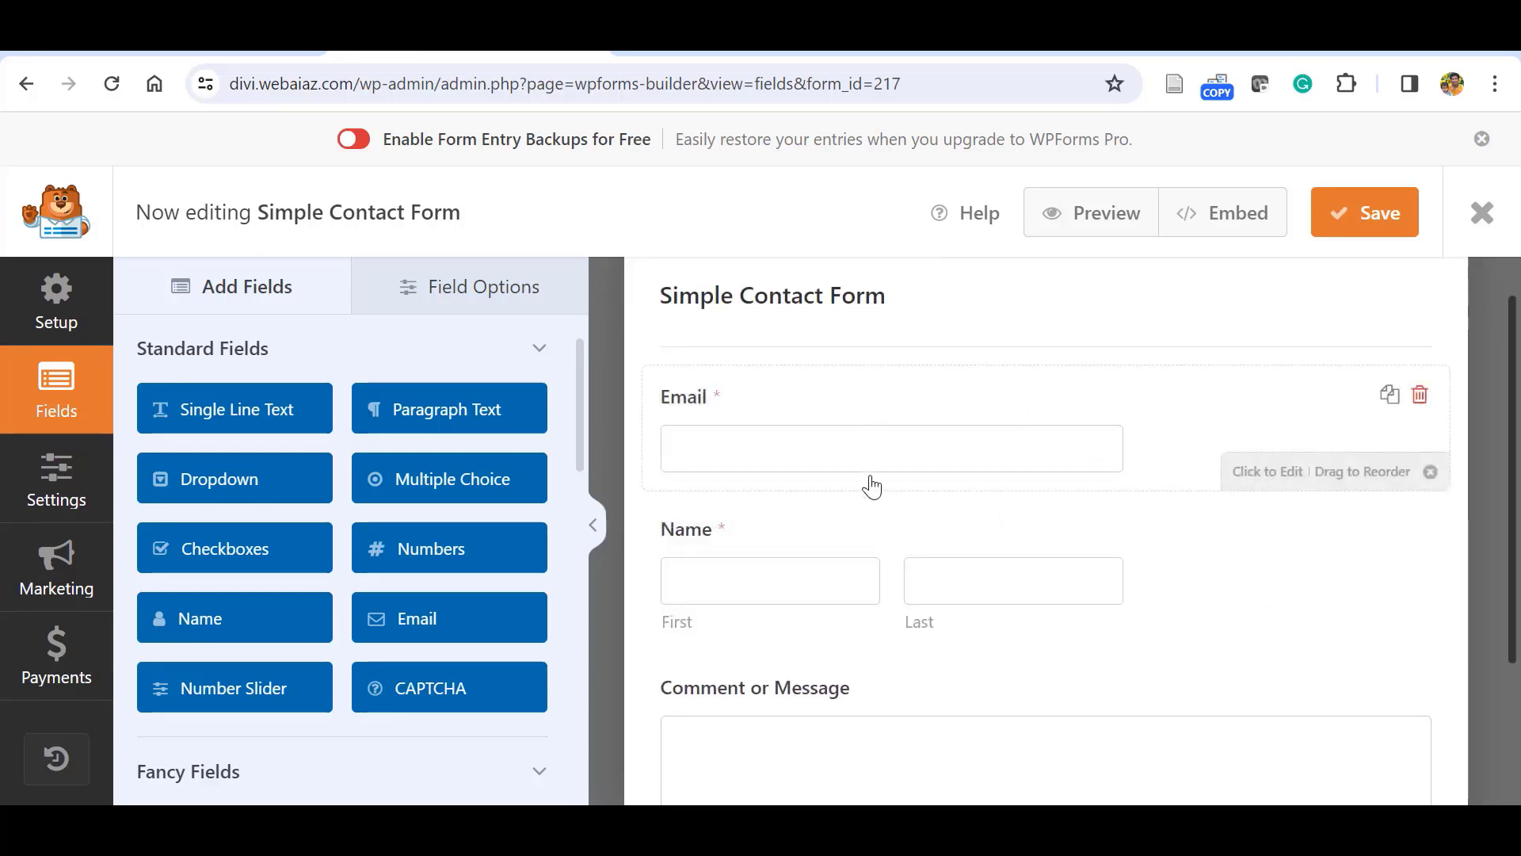
left_click_drag(872, 485, 869, 509)
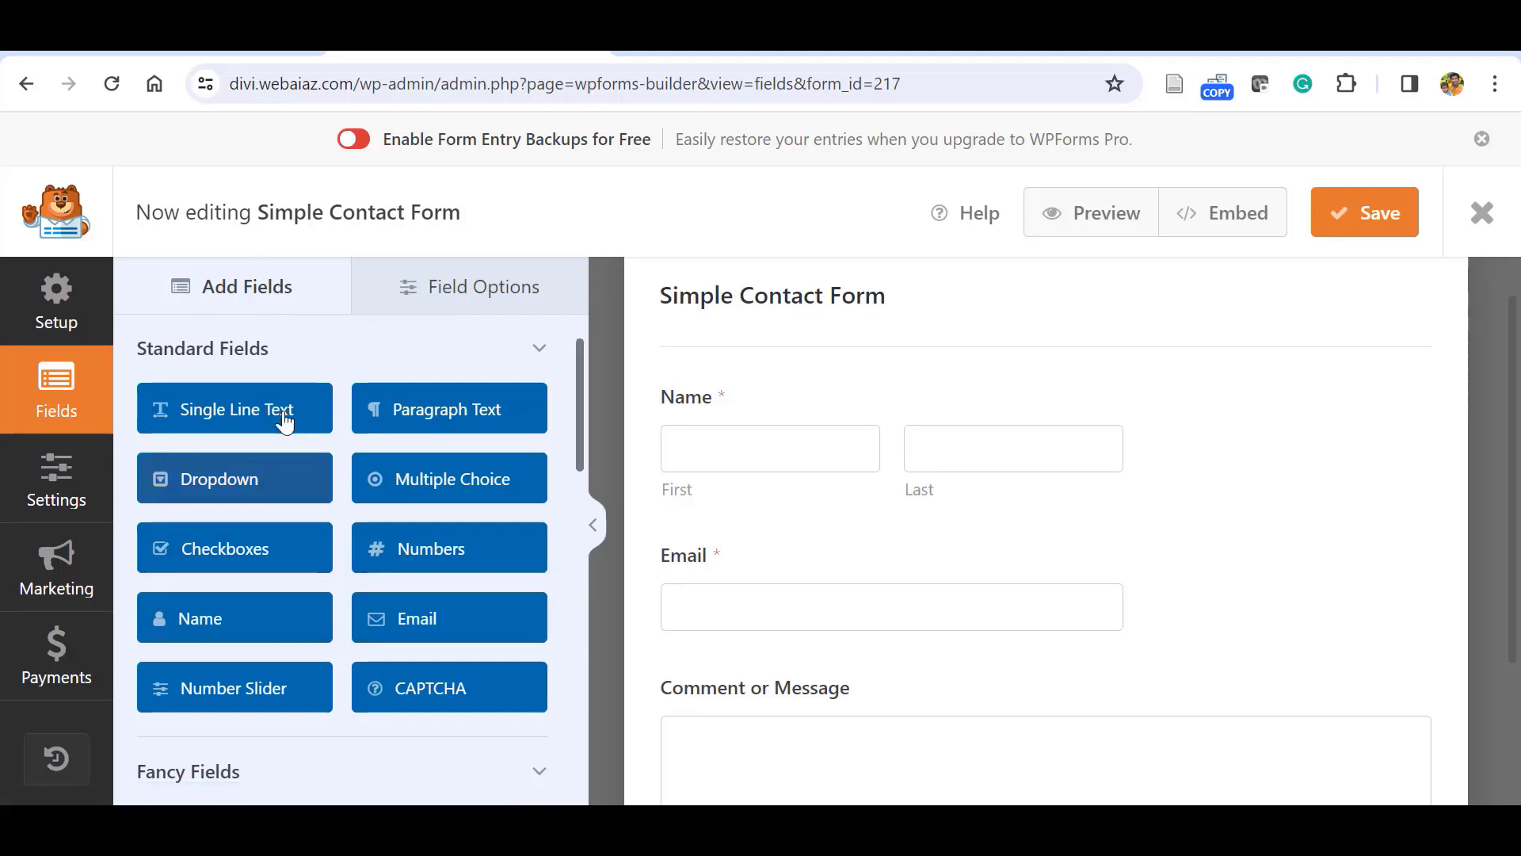
Check the Name field's options, then add a second Name field to the form.
left_click(431, 300)
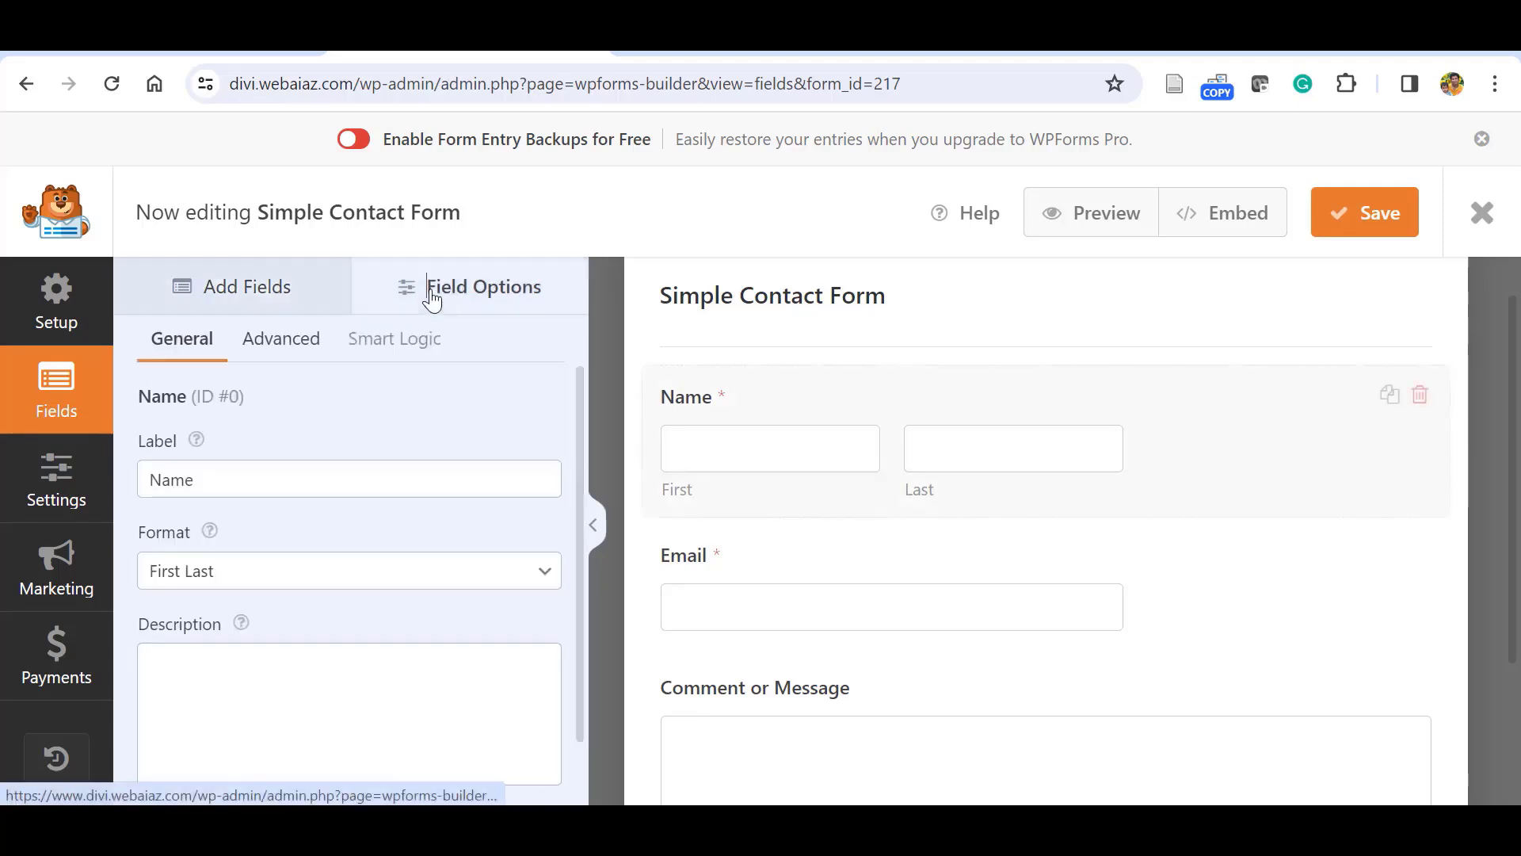
left_click(265, 292)
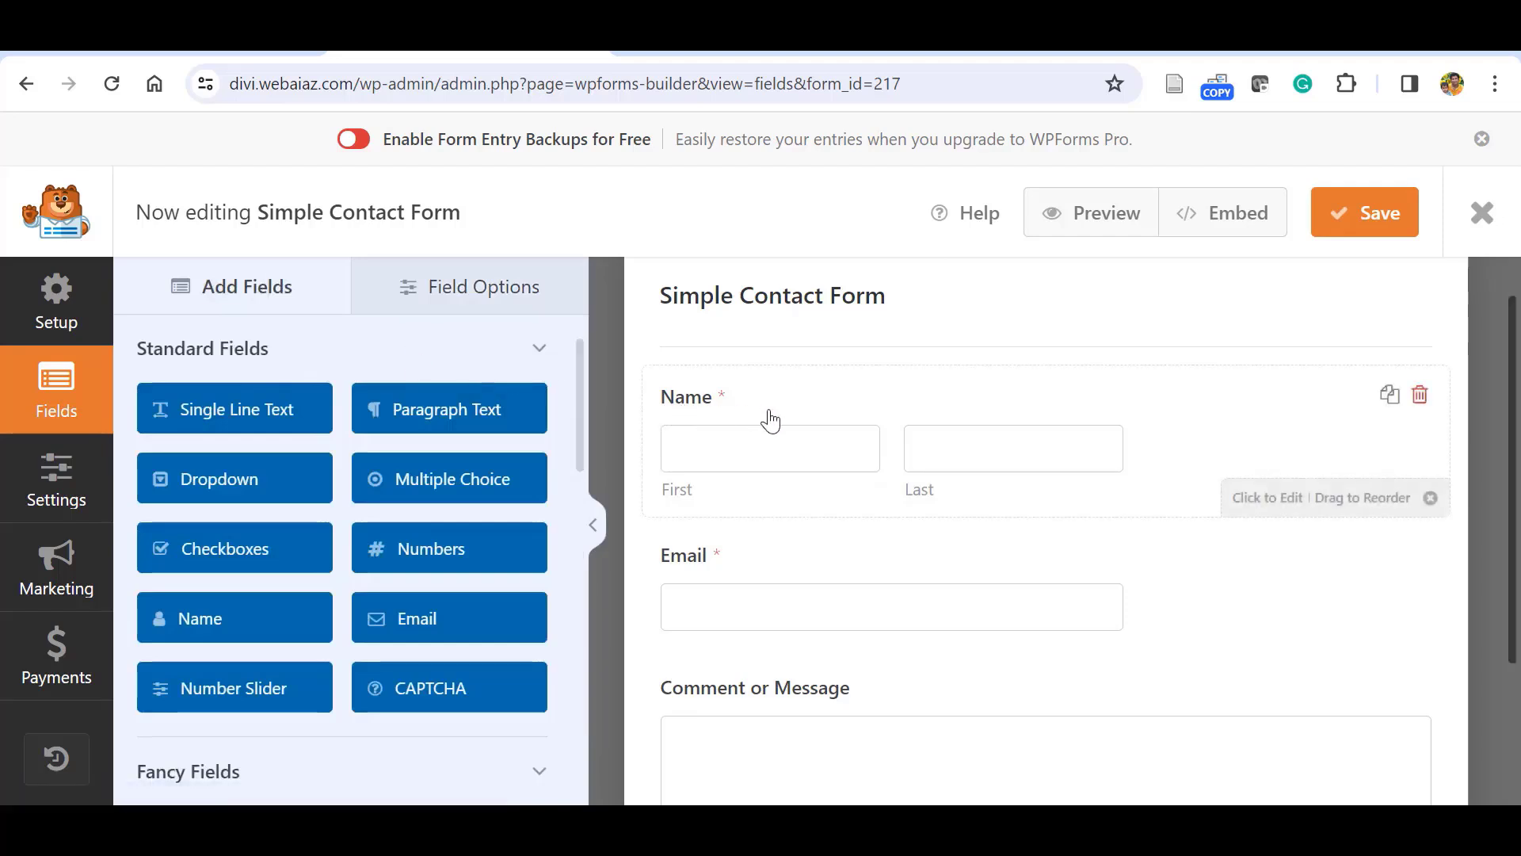
left_click(239, 625)
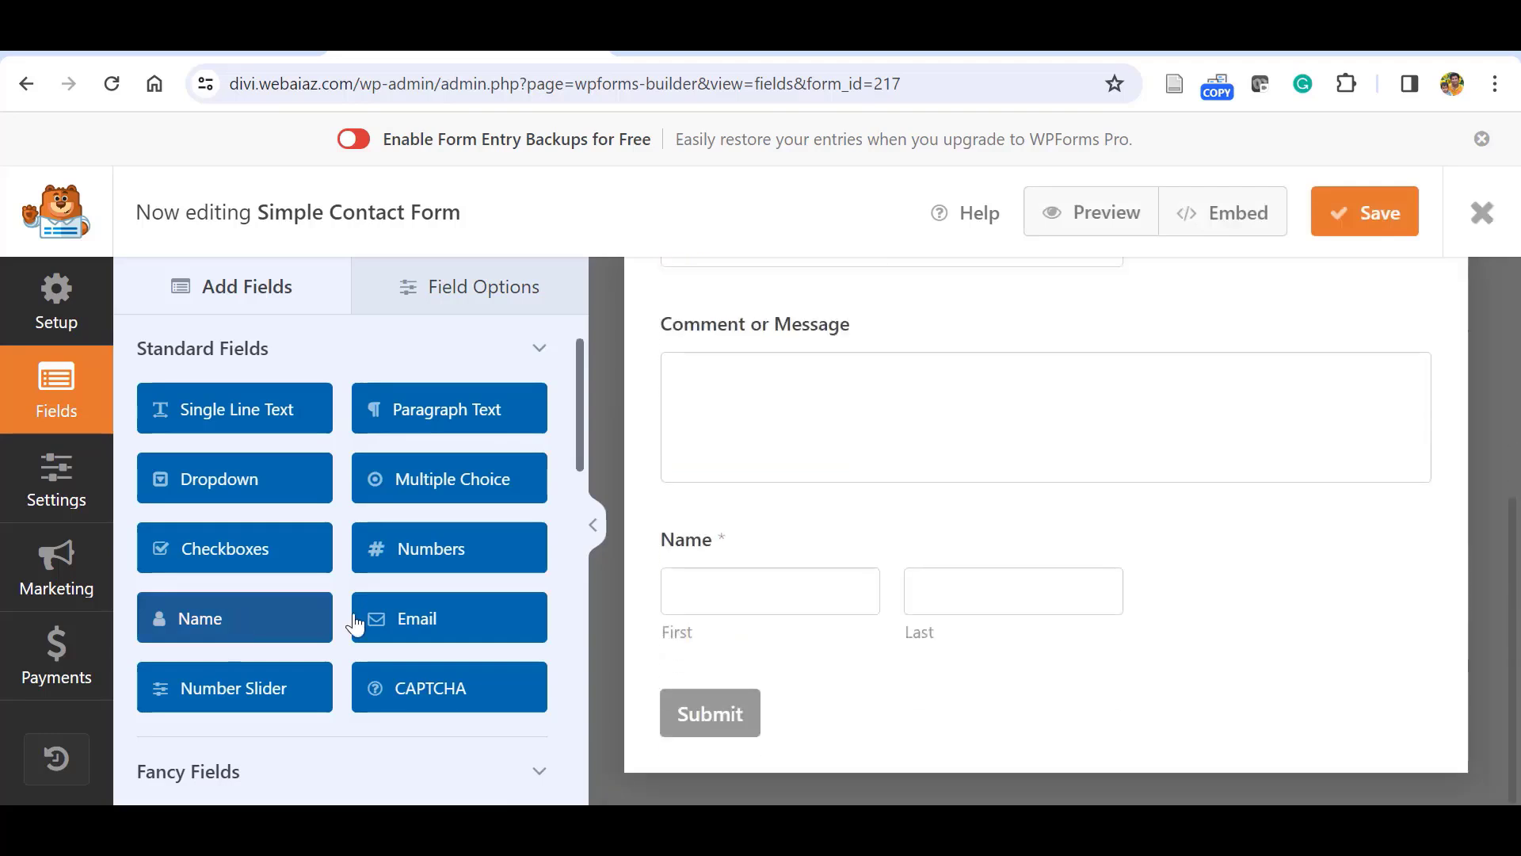
mouse_move(683, 588)
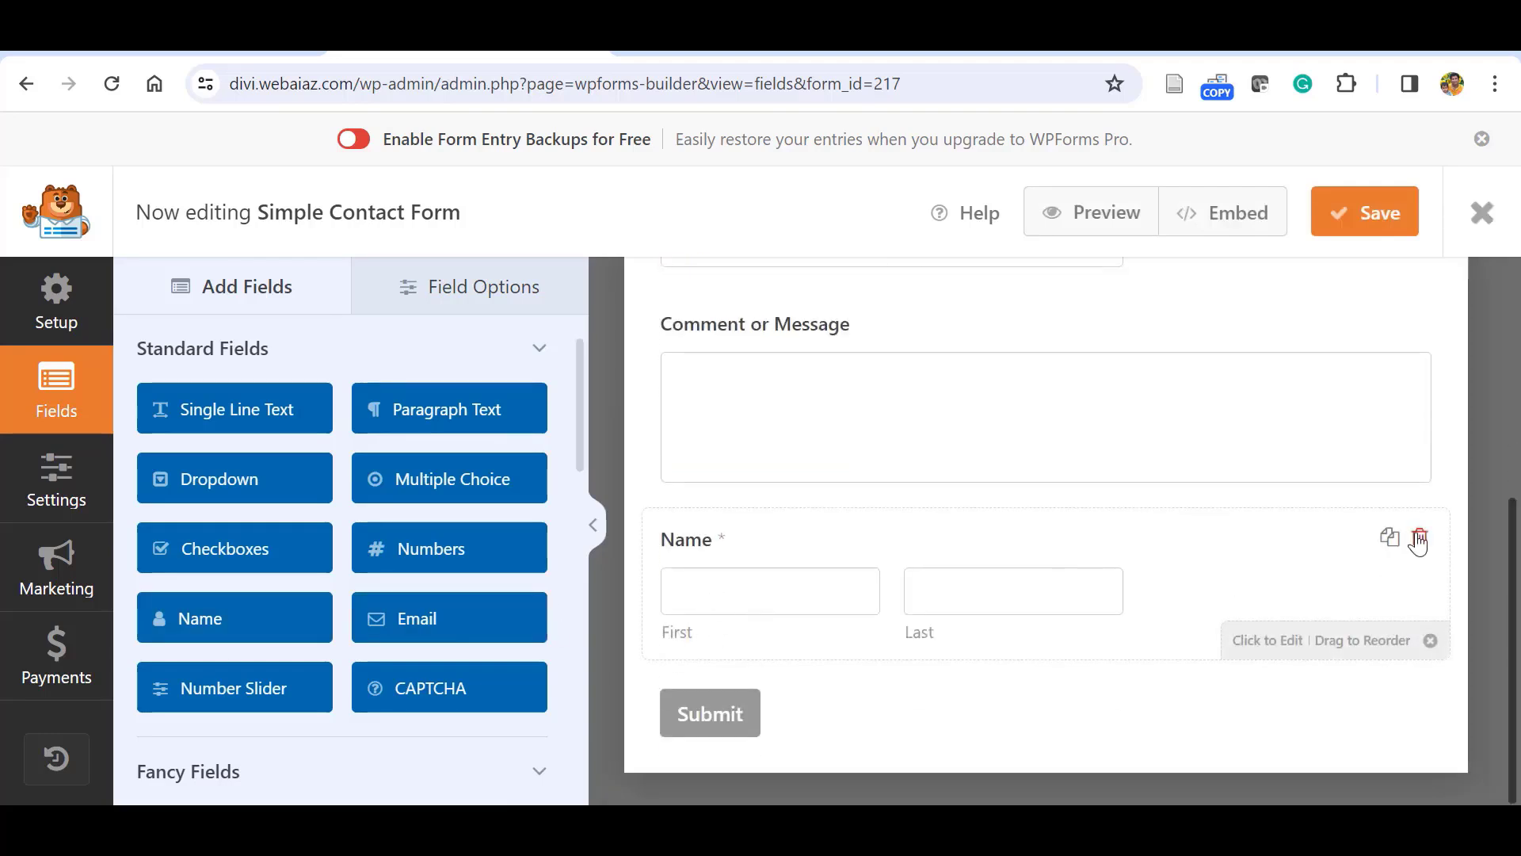
scroll(909, 453, "up", 5)
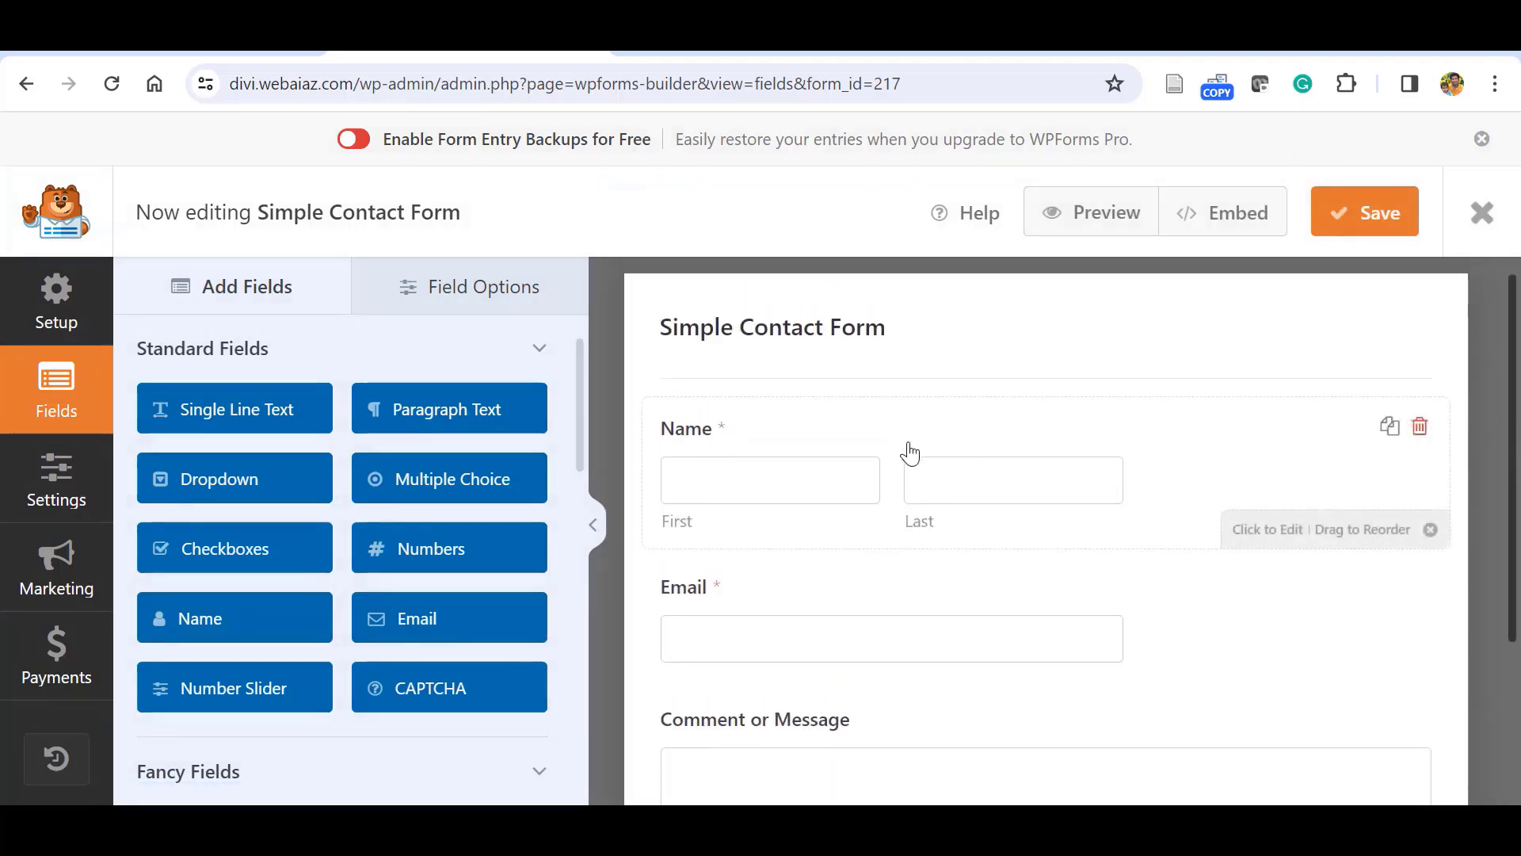
Relabel the Name field to 'Full Name'.
left_click(920, 442)
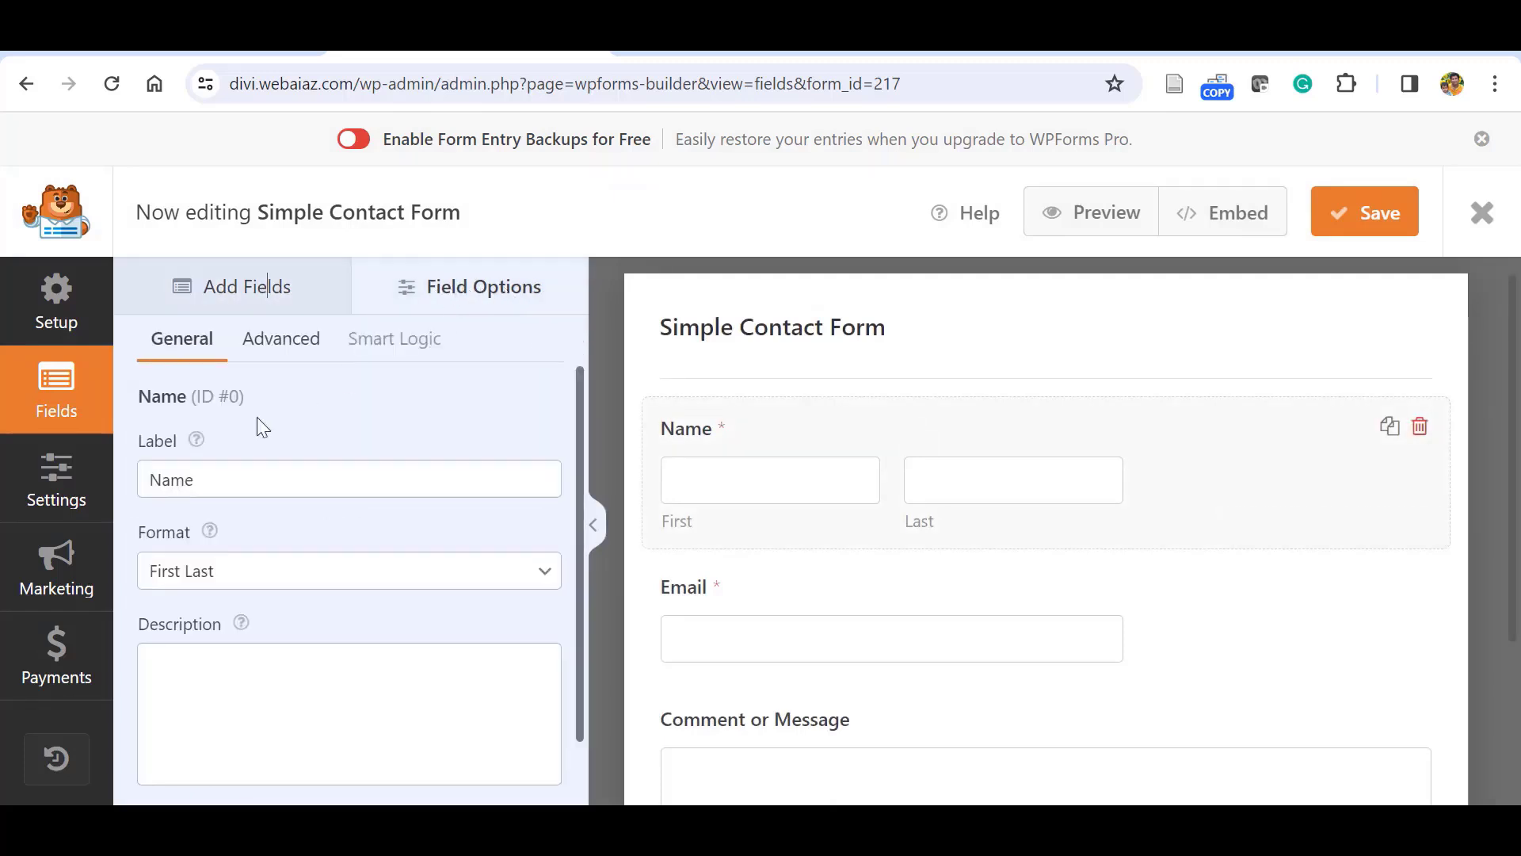
left_click(157, 486)
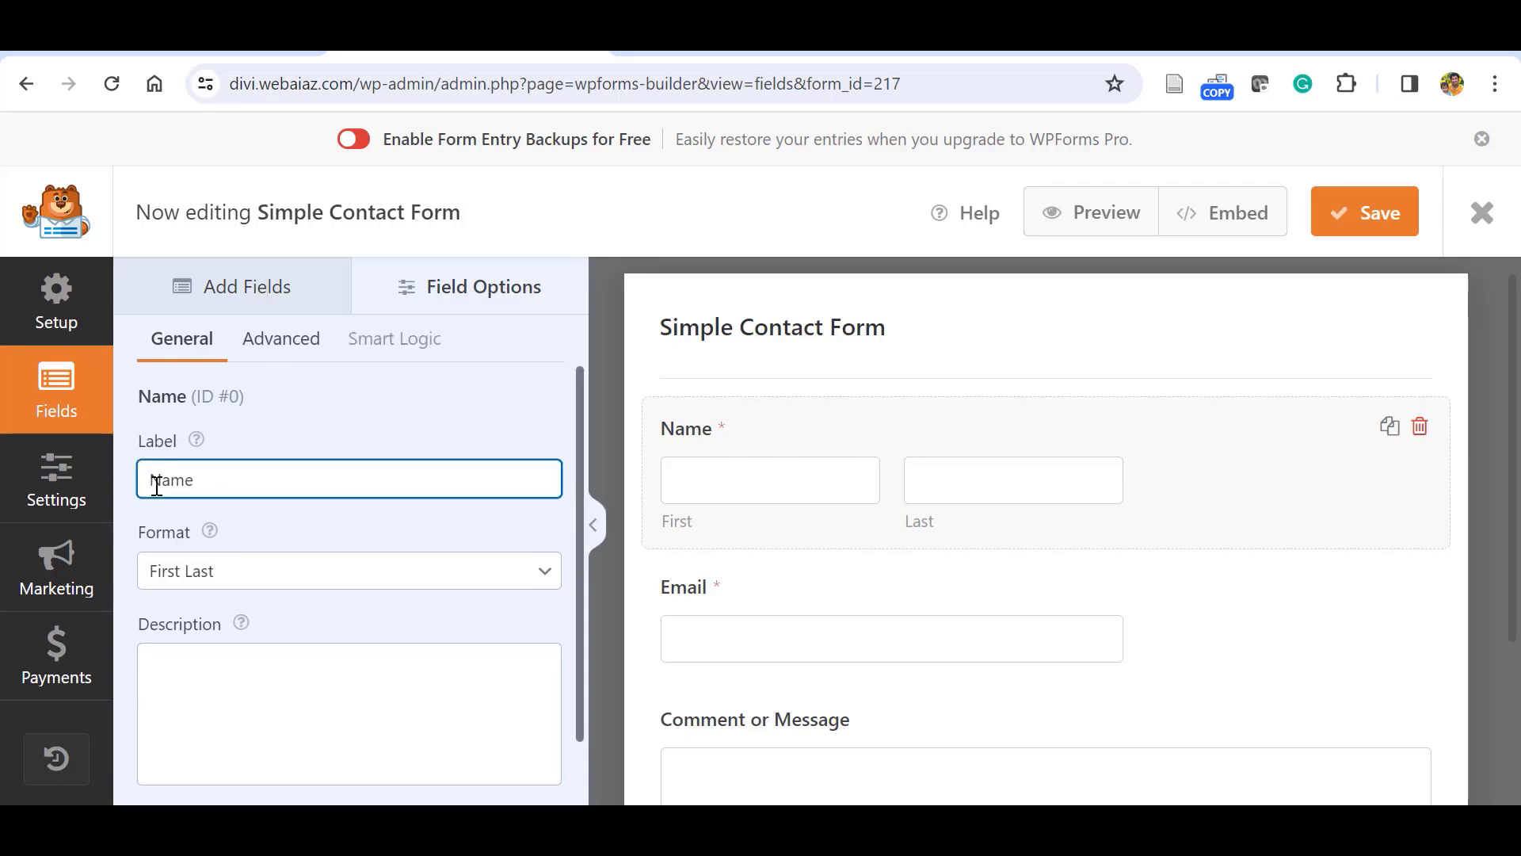
type("Full")
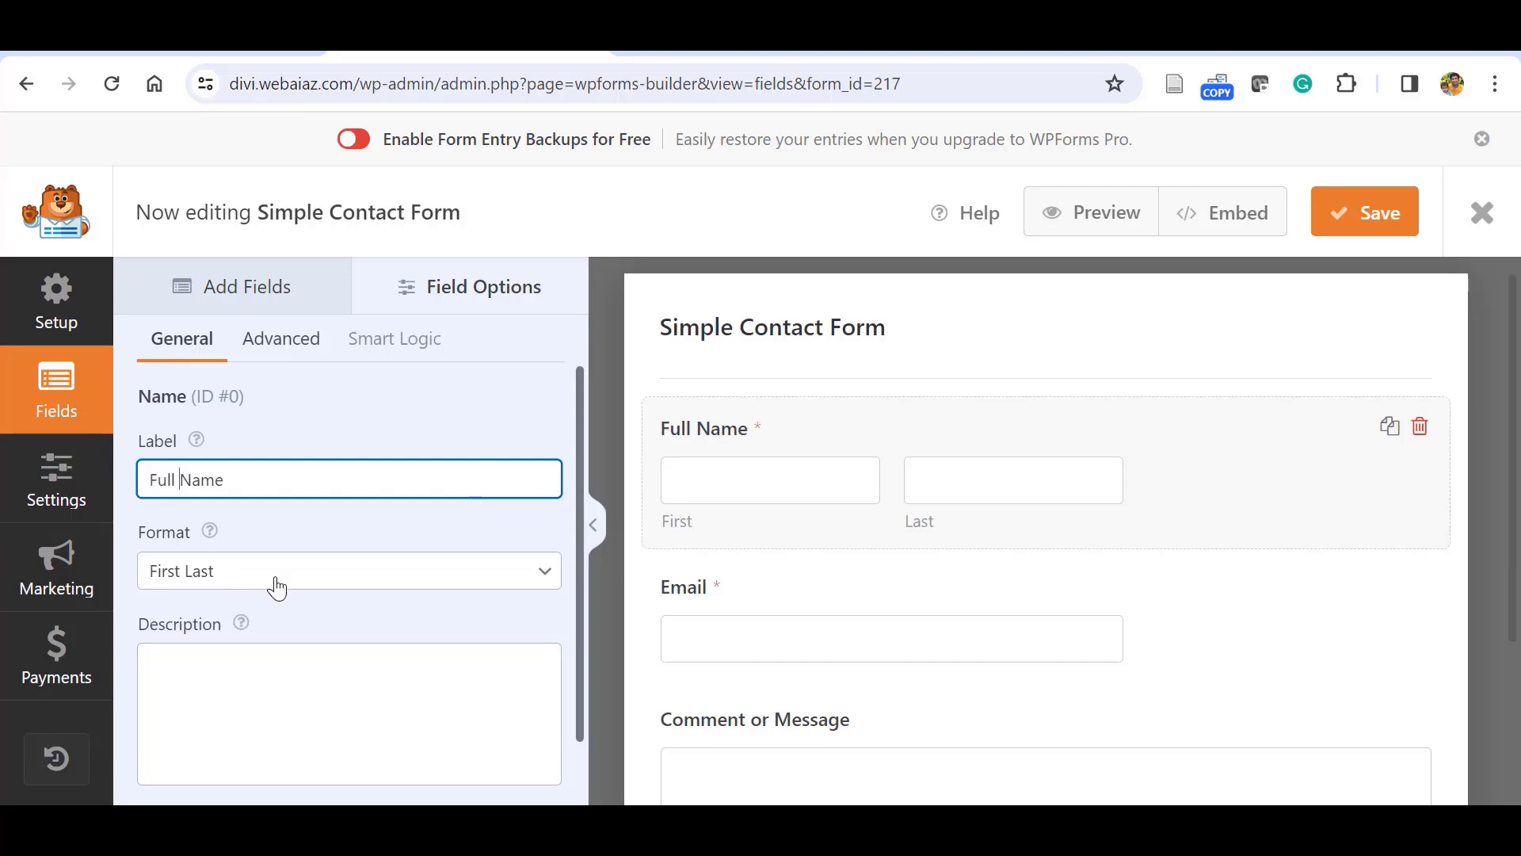
Set the name format to First Last after trying Simple and First Middle Last.
left_click(486, 579)
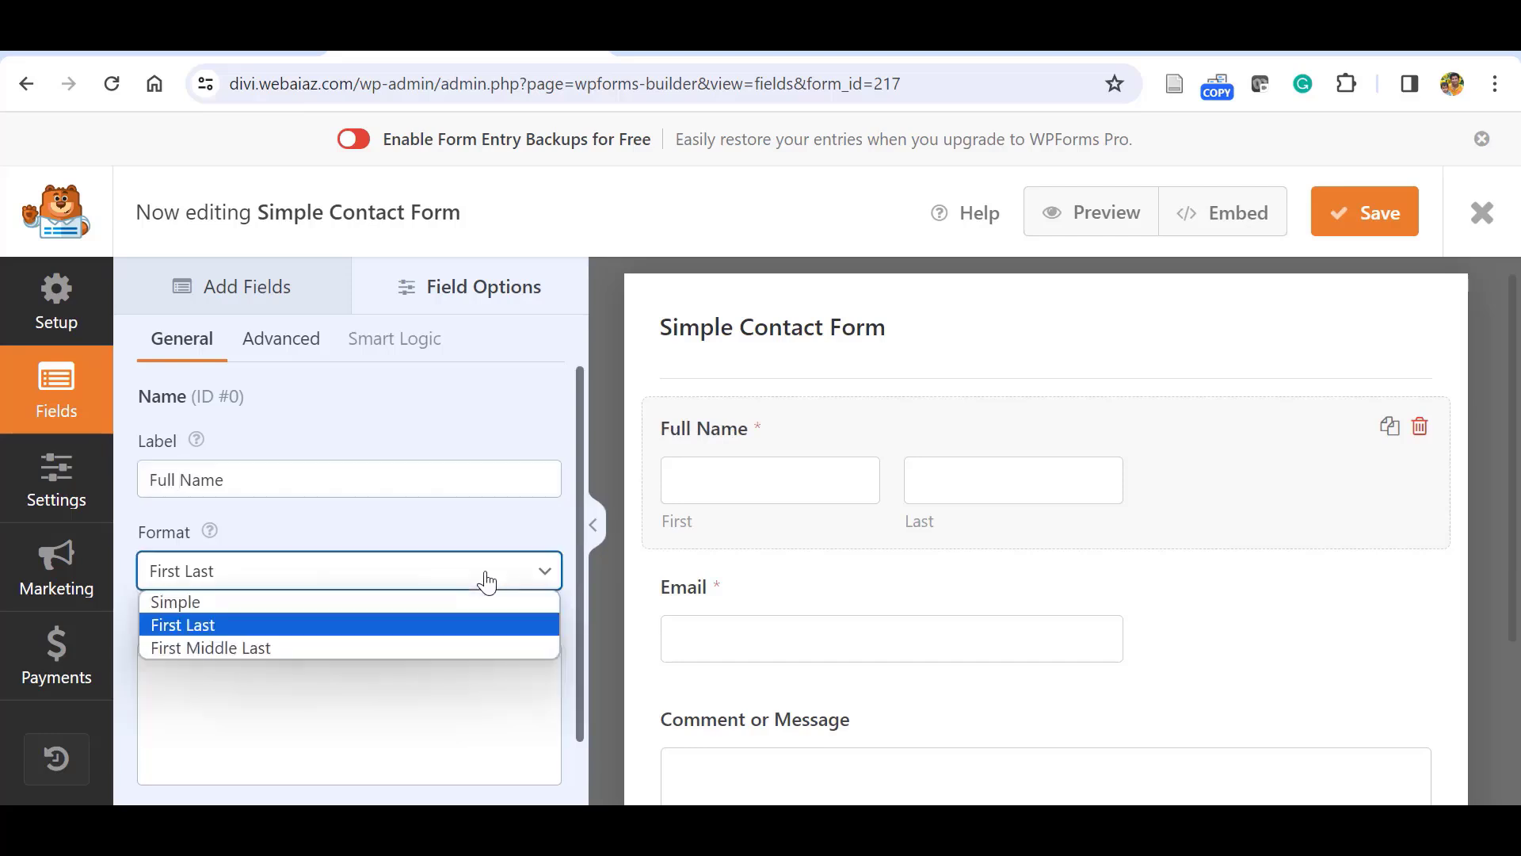
left_click(253, 603)
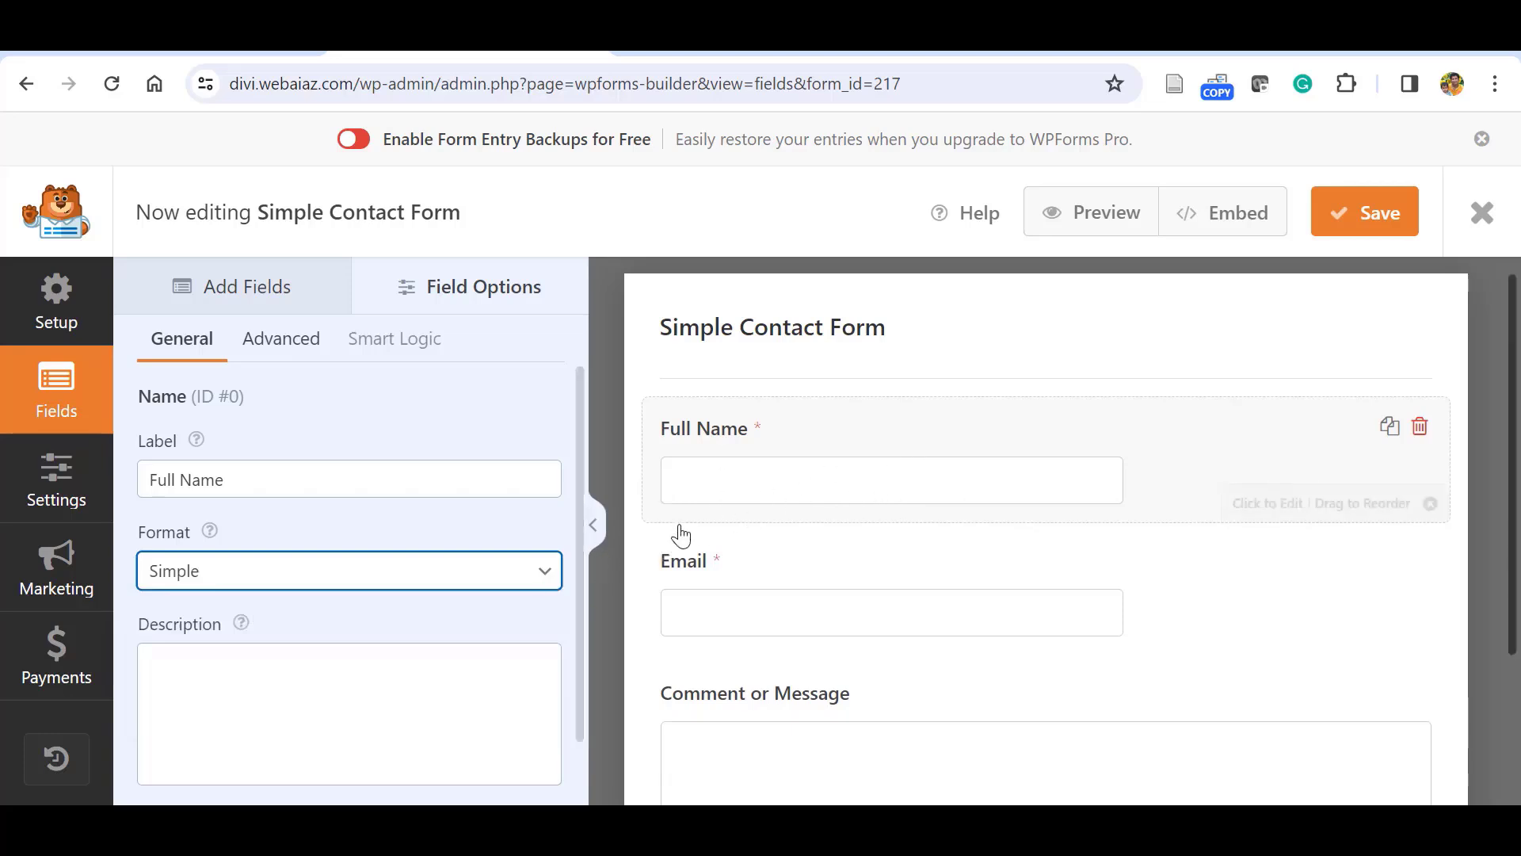
left_click(525, 574)
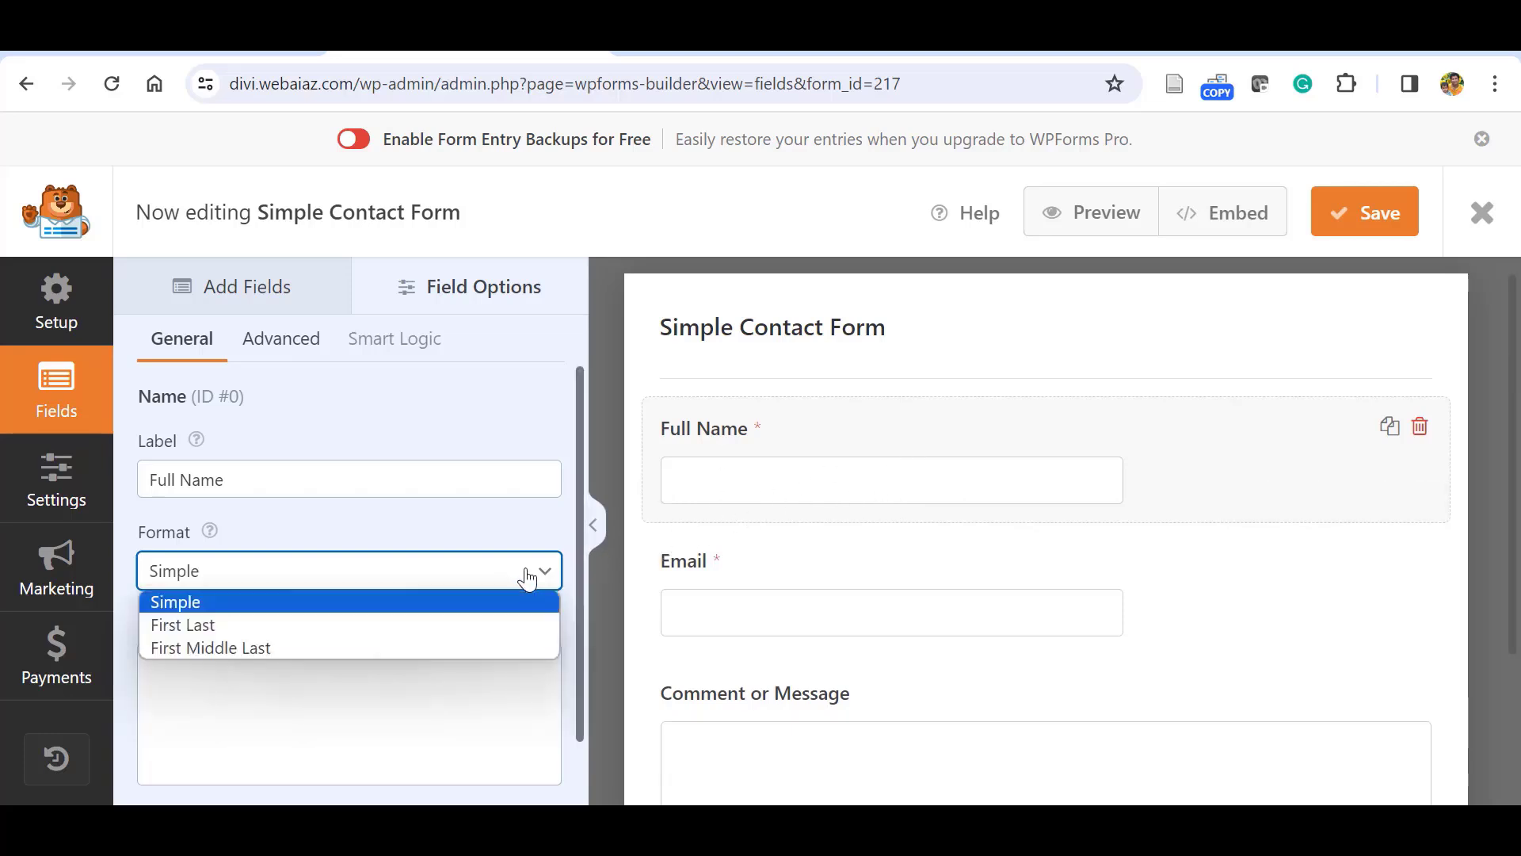
left_click(223, 647)
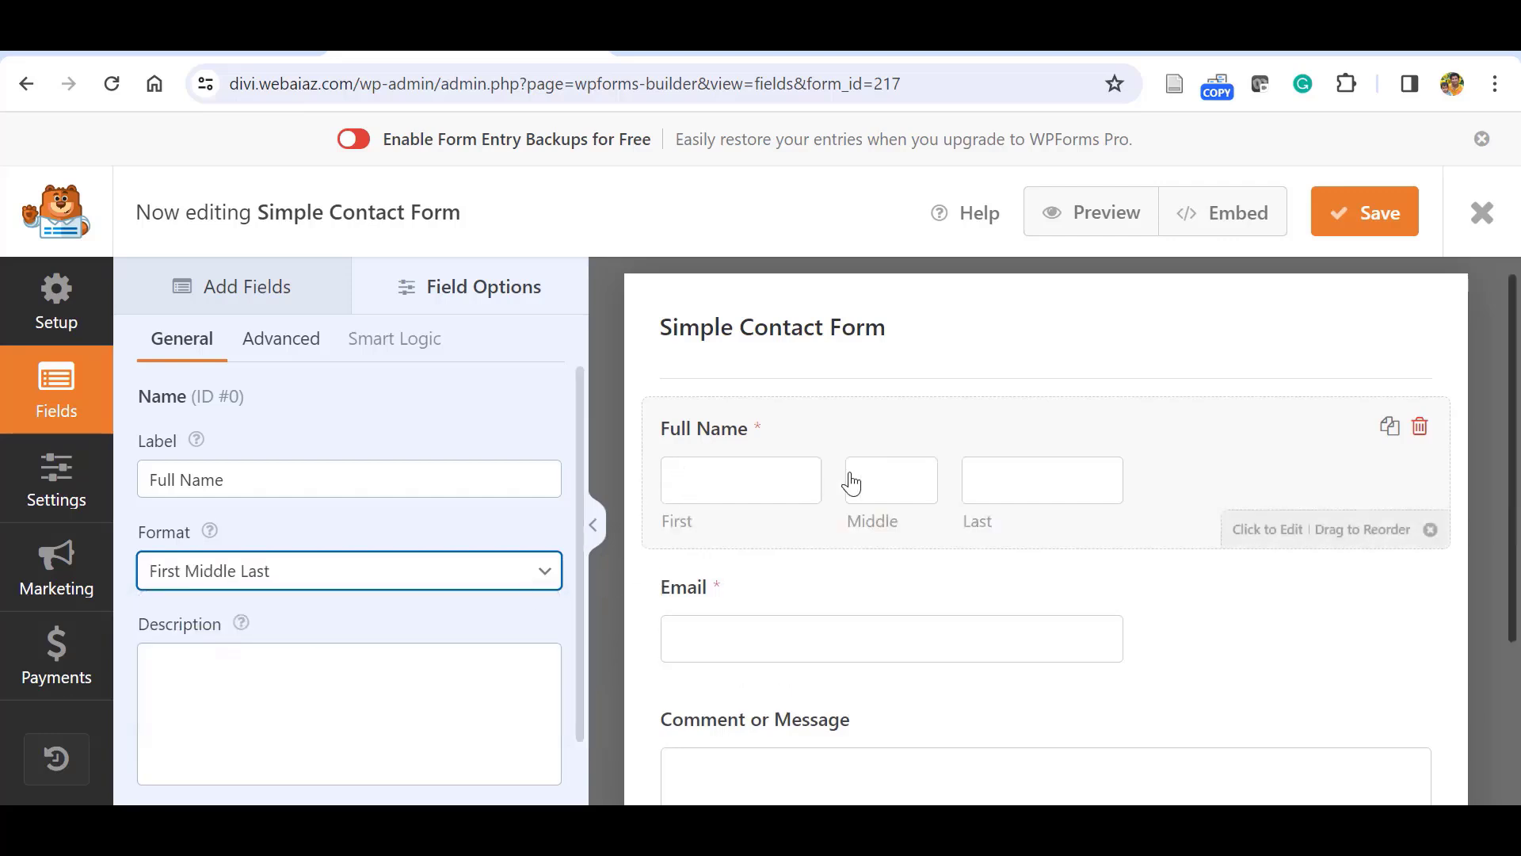
left_click(496, 580)
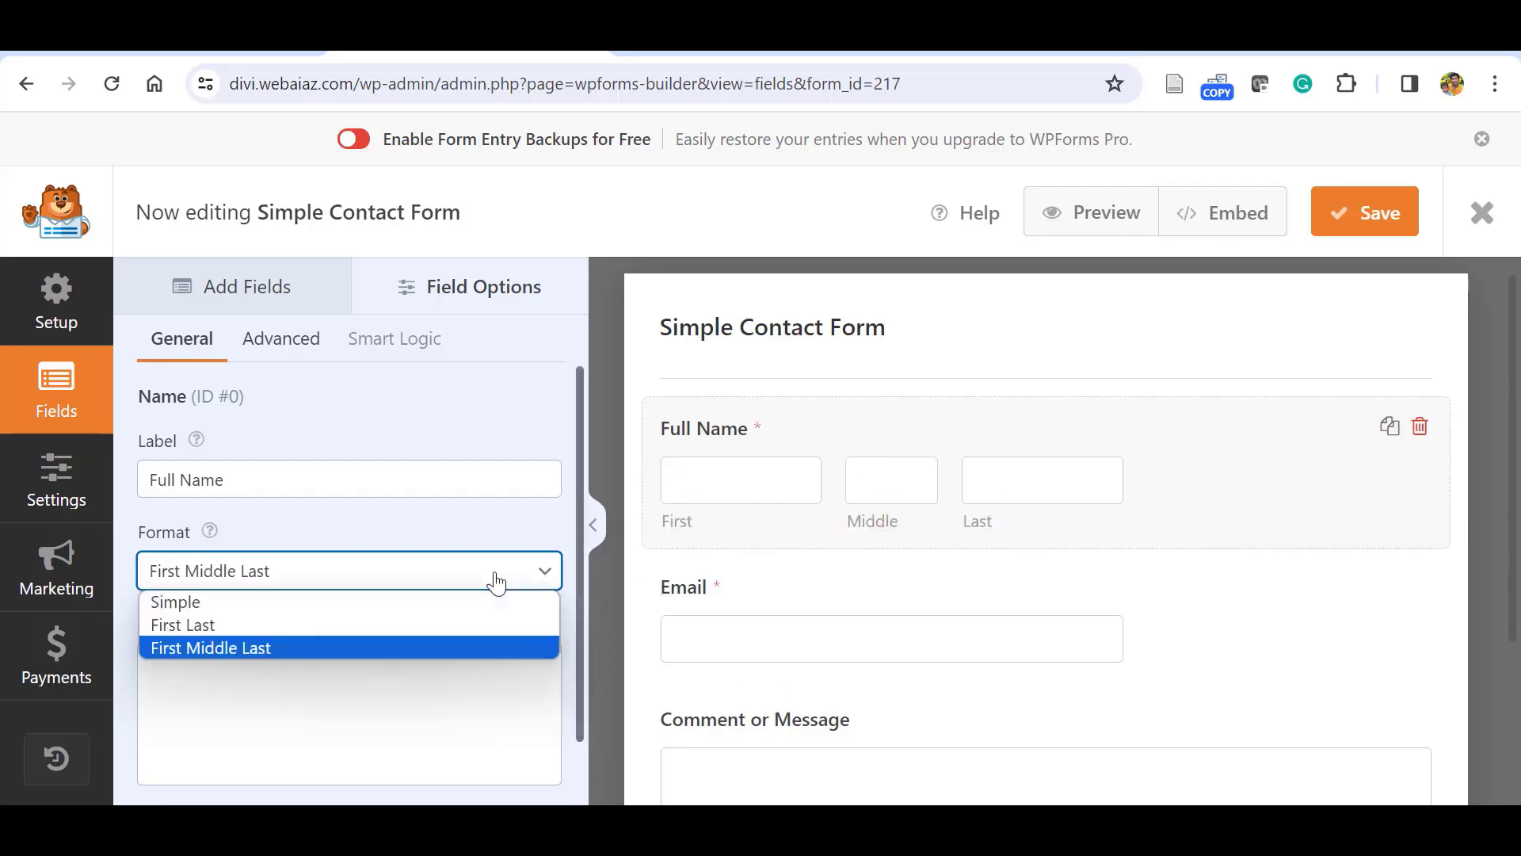
left_click(179, 621)
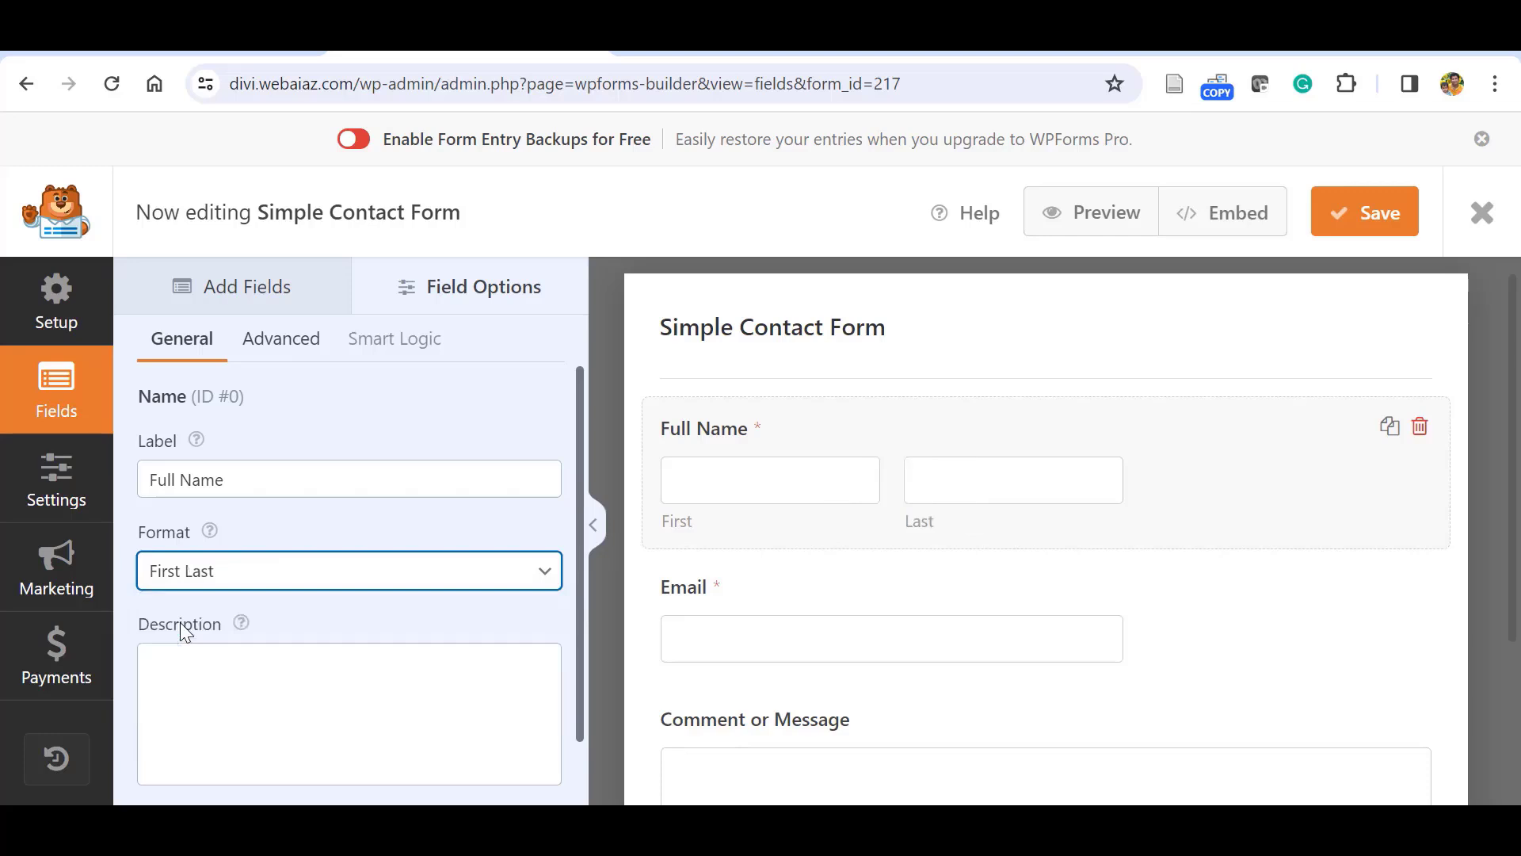
scroll(190, 610, "down", 1)
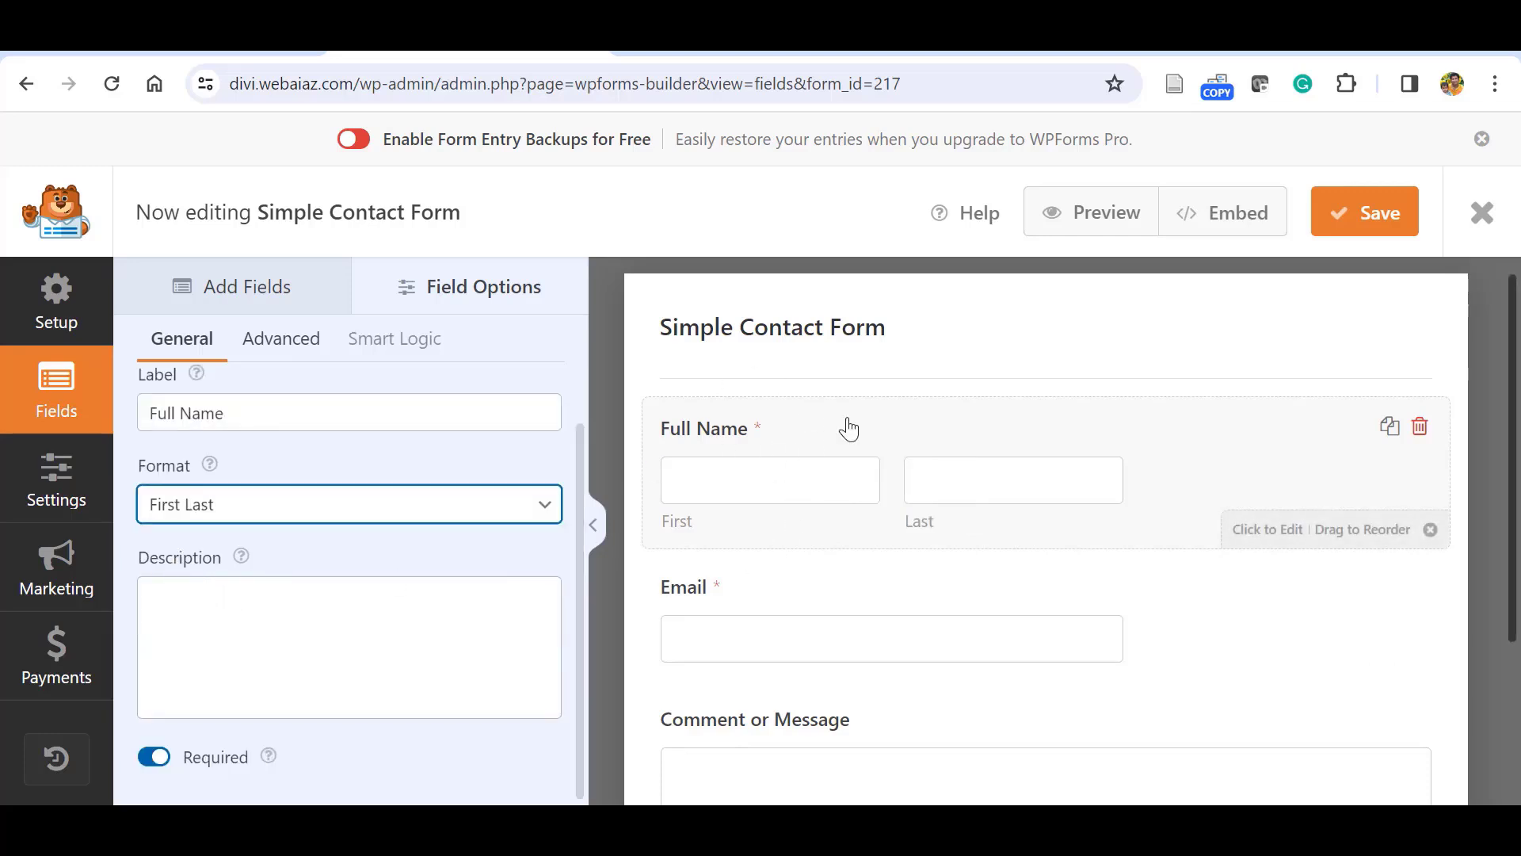
left_click(422, 643)
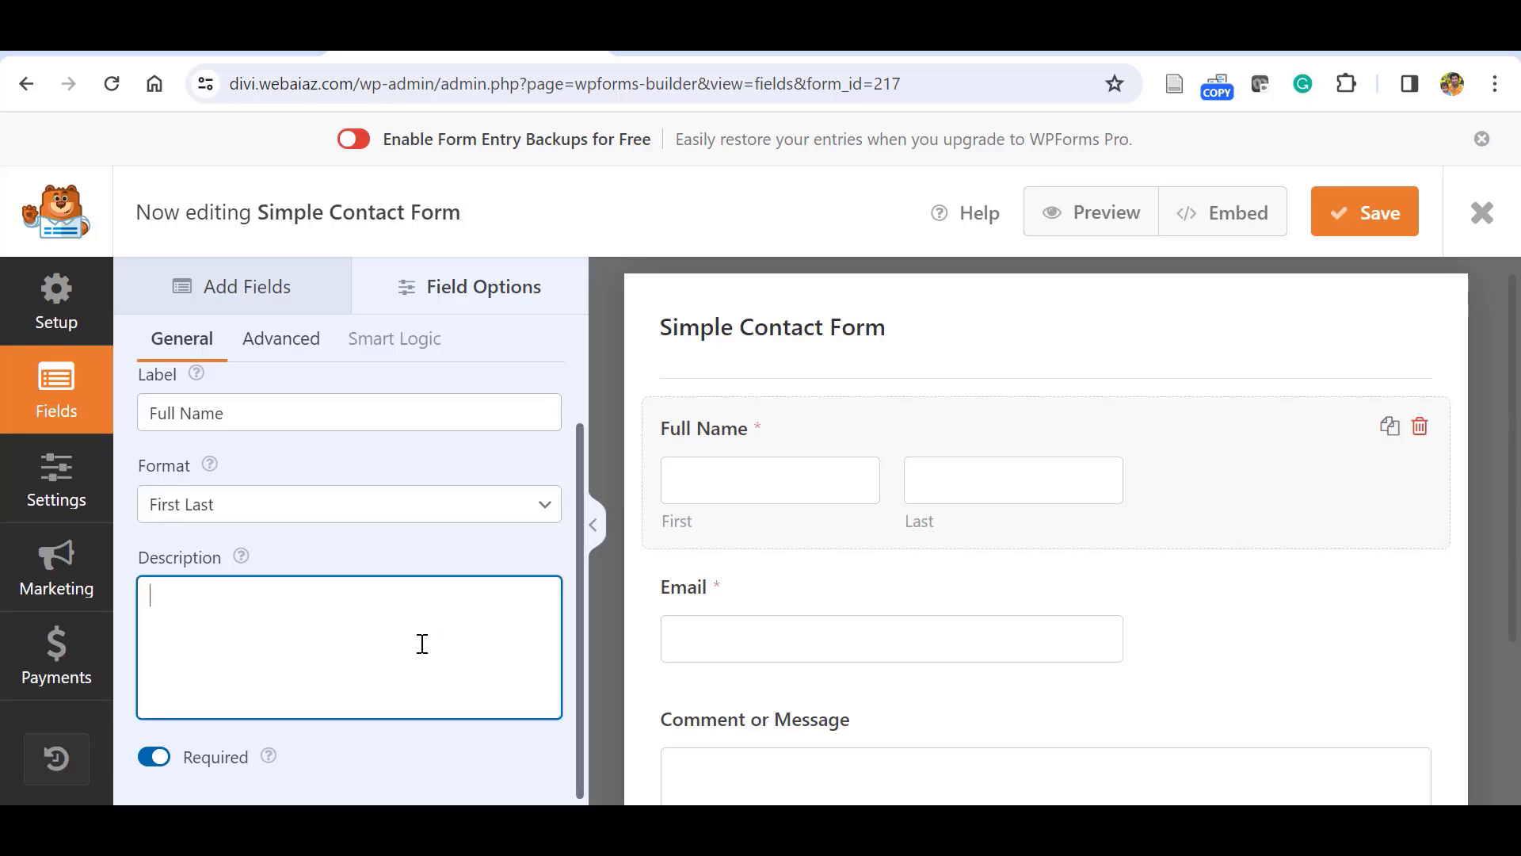
Set the Full Name field size to Large in Advanced options.
left_click(268, 347)
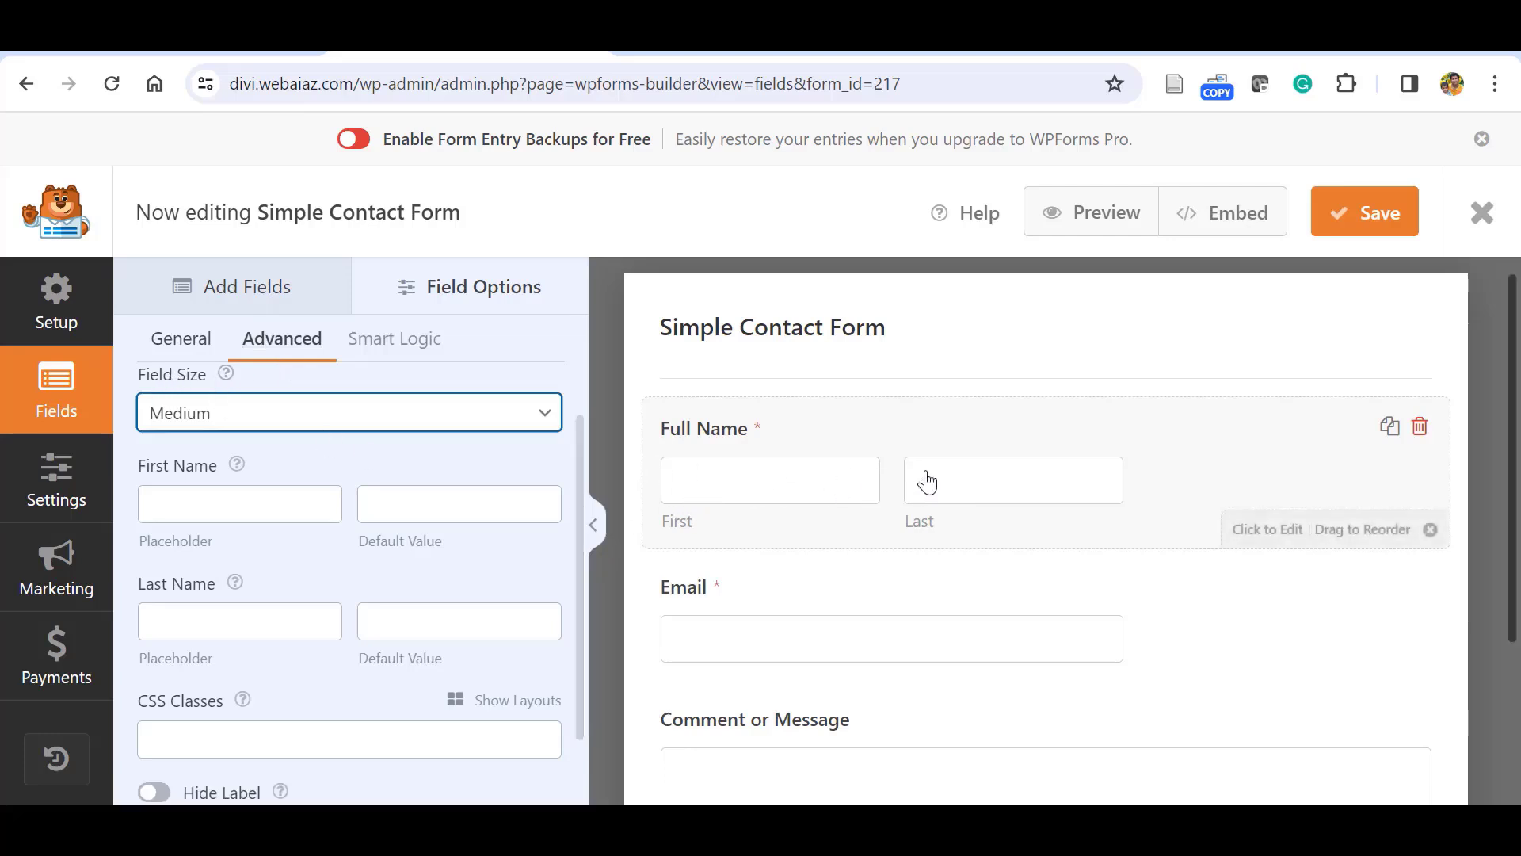
left_click(546, 416)
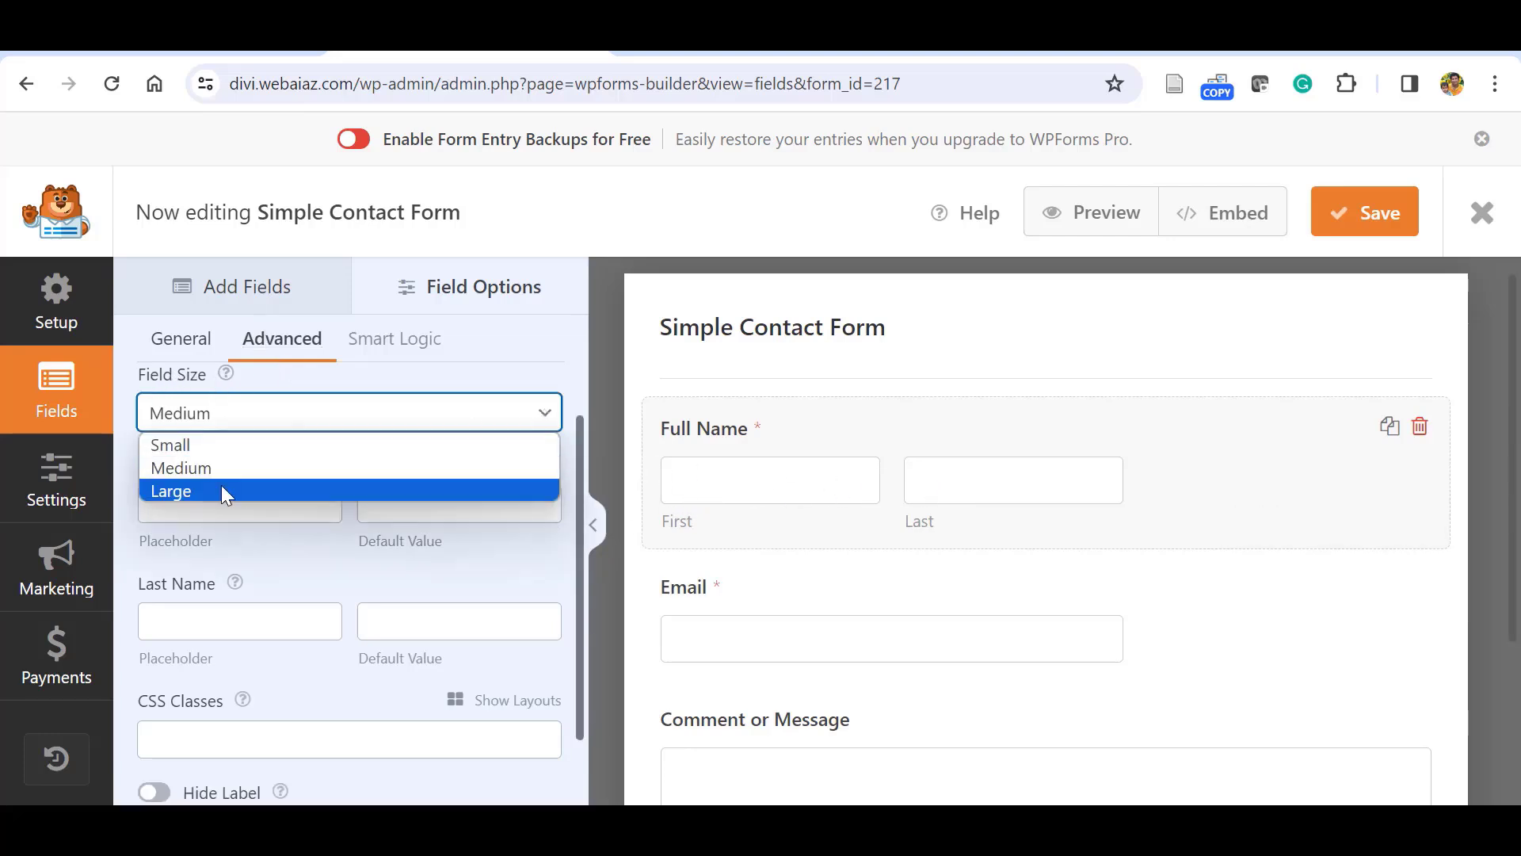
left_click(221, 487)
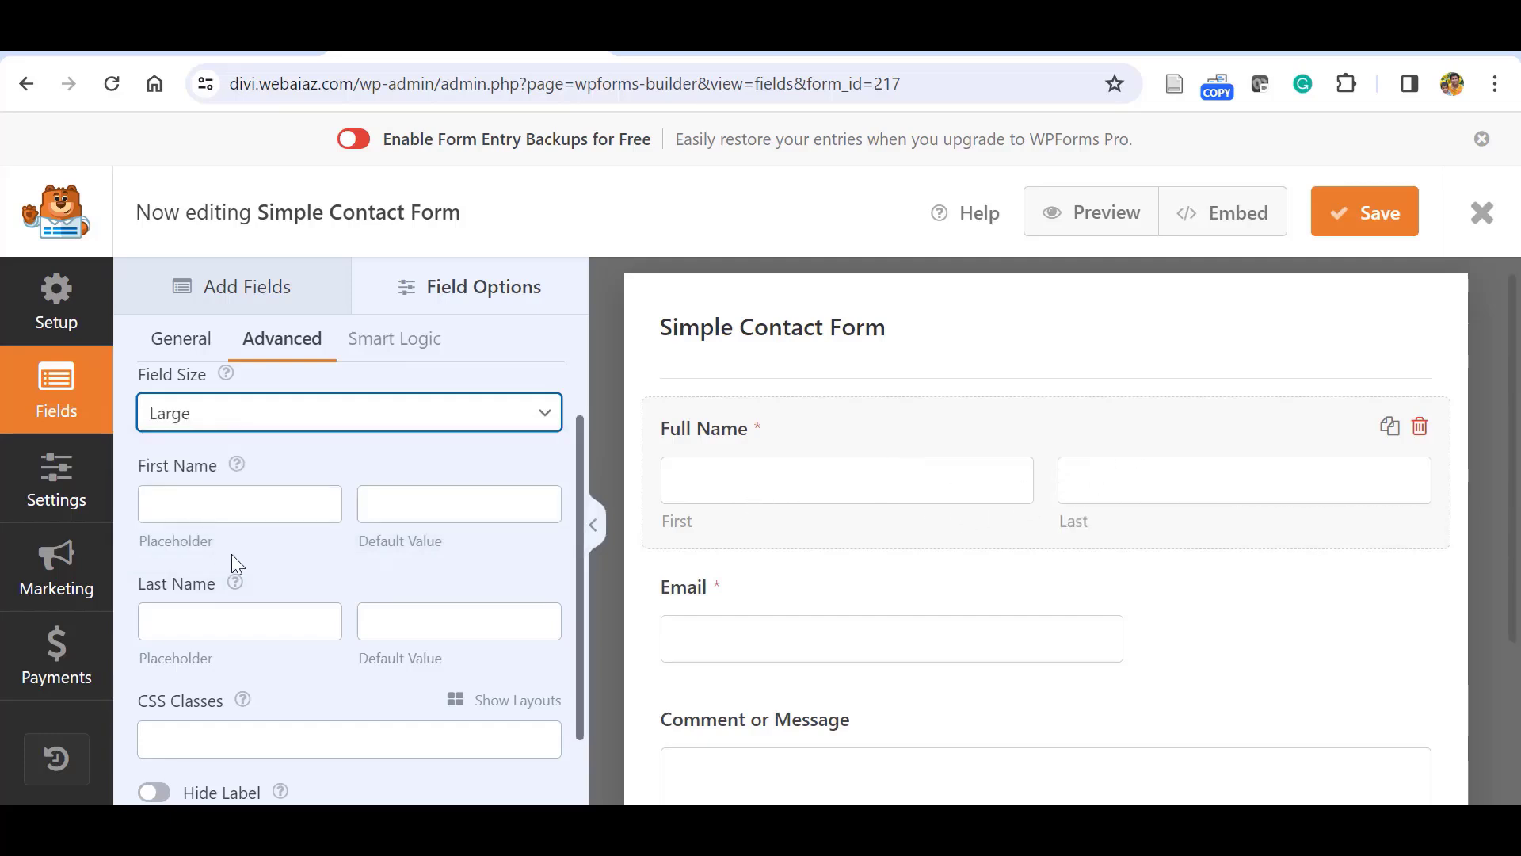
scroll(287, 548, "up", 1)
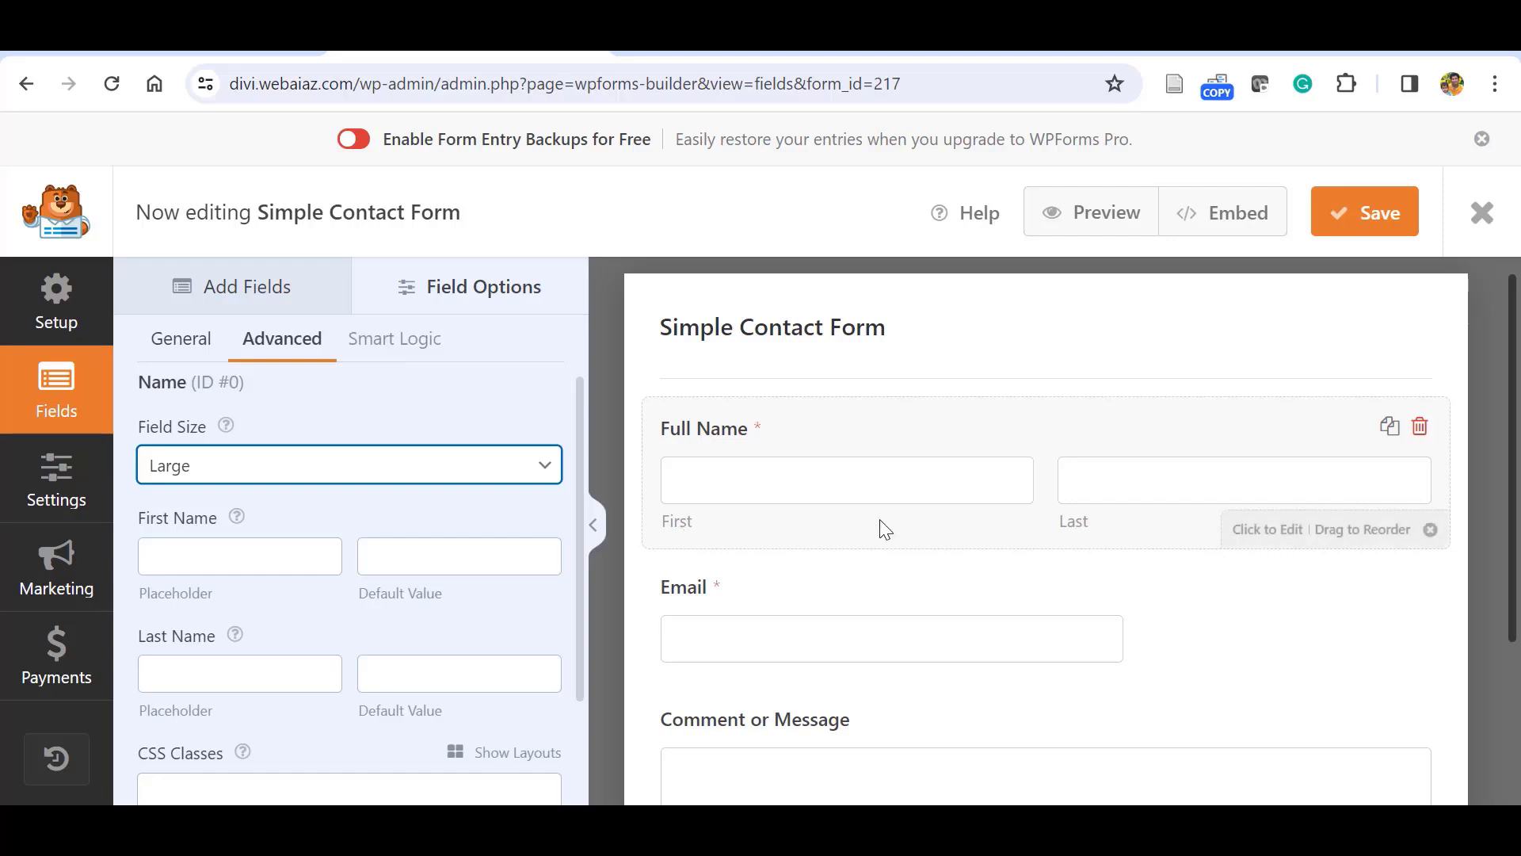
scroll(547, 535, "up", 1)
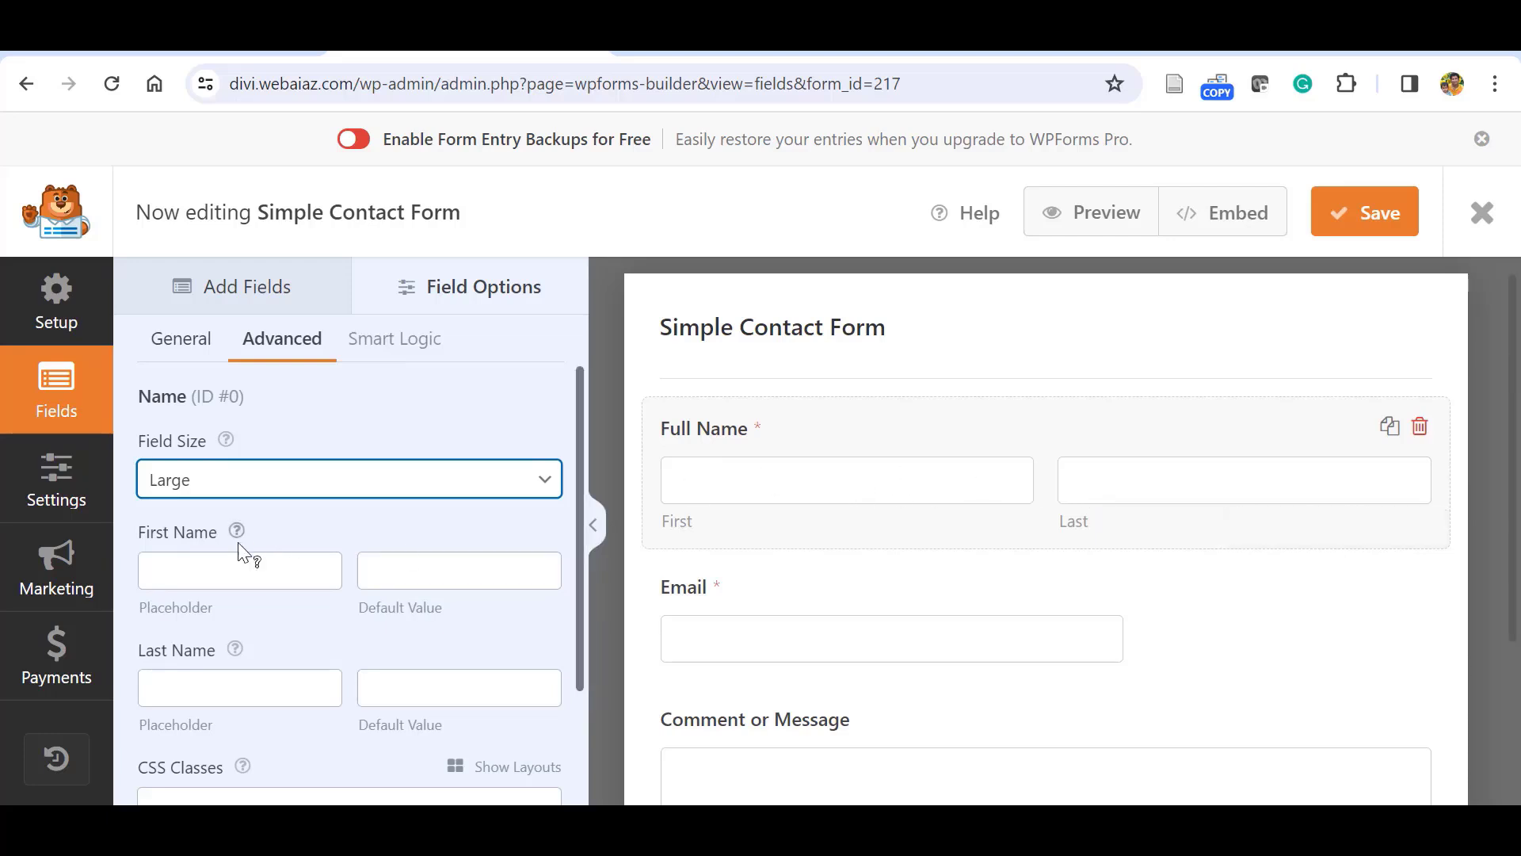
Paste 'First Name' and 'Last Name' as the two placeholder texts.
left_click(175, 569)
type("First Name")
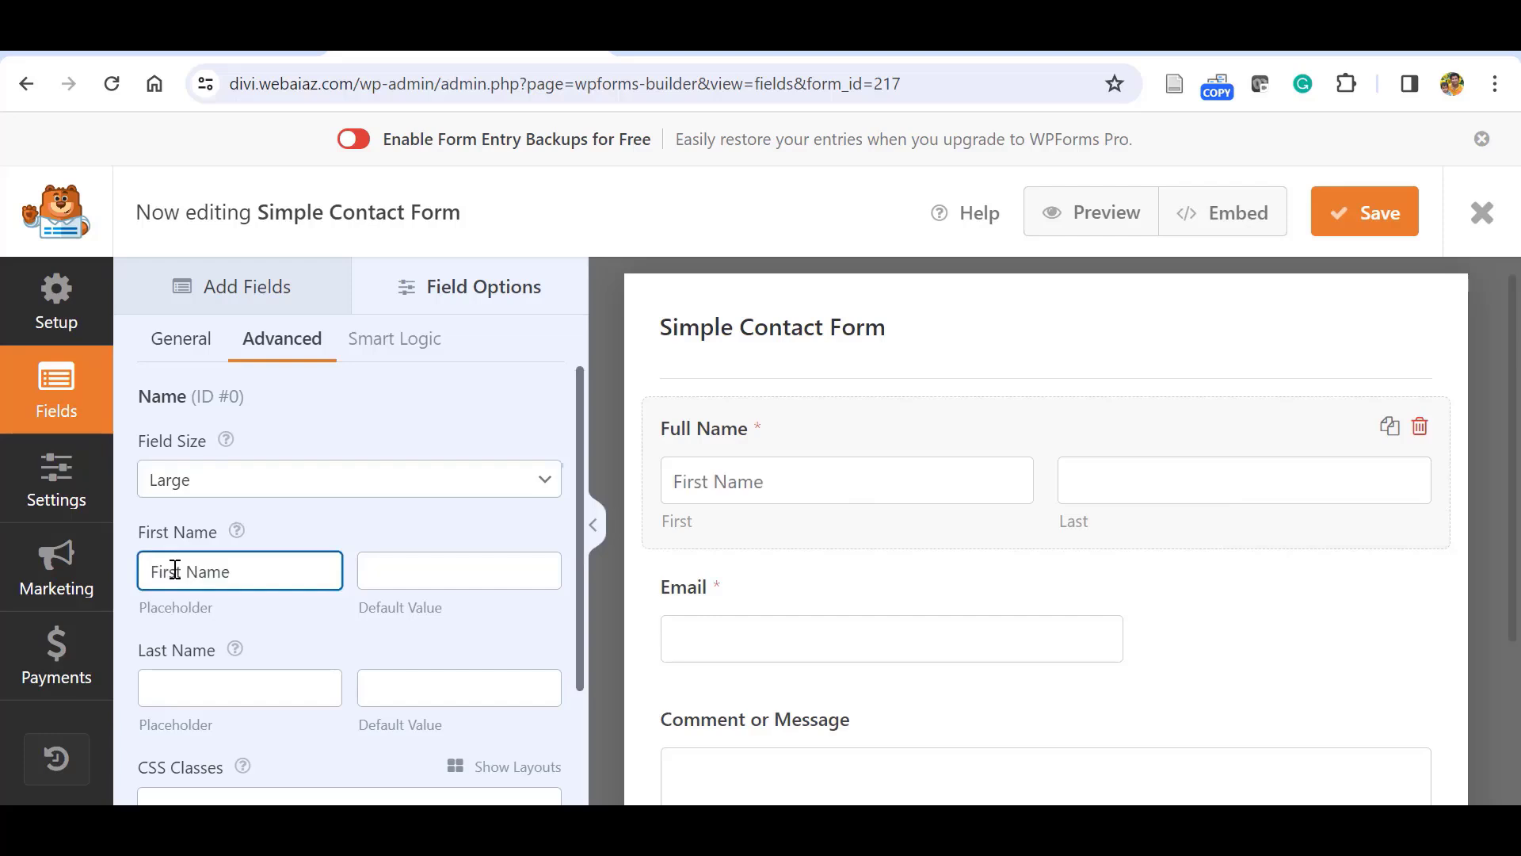
left_click(251, 695)
type("Last Name")
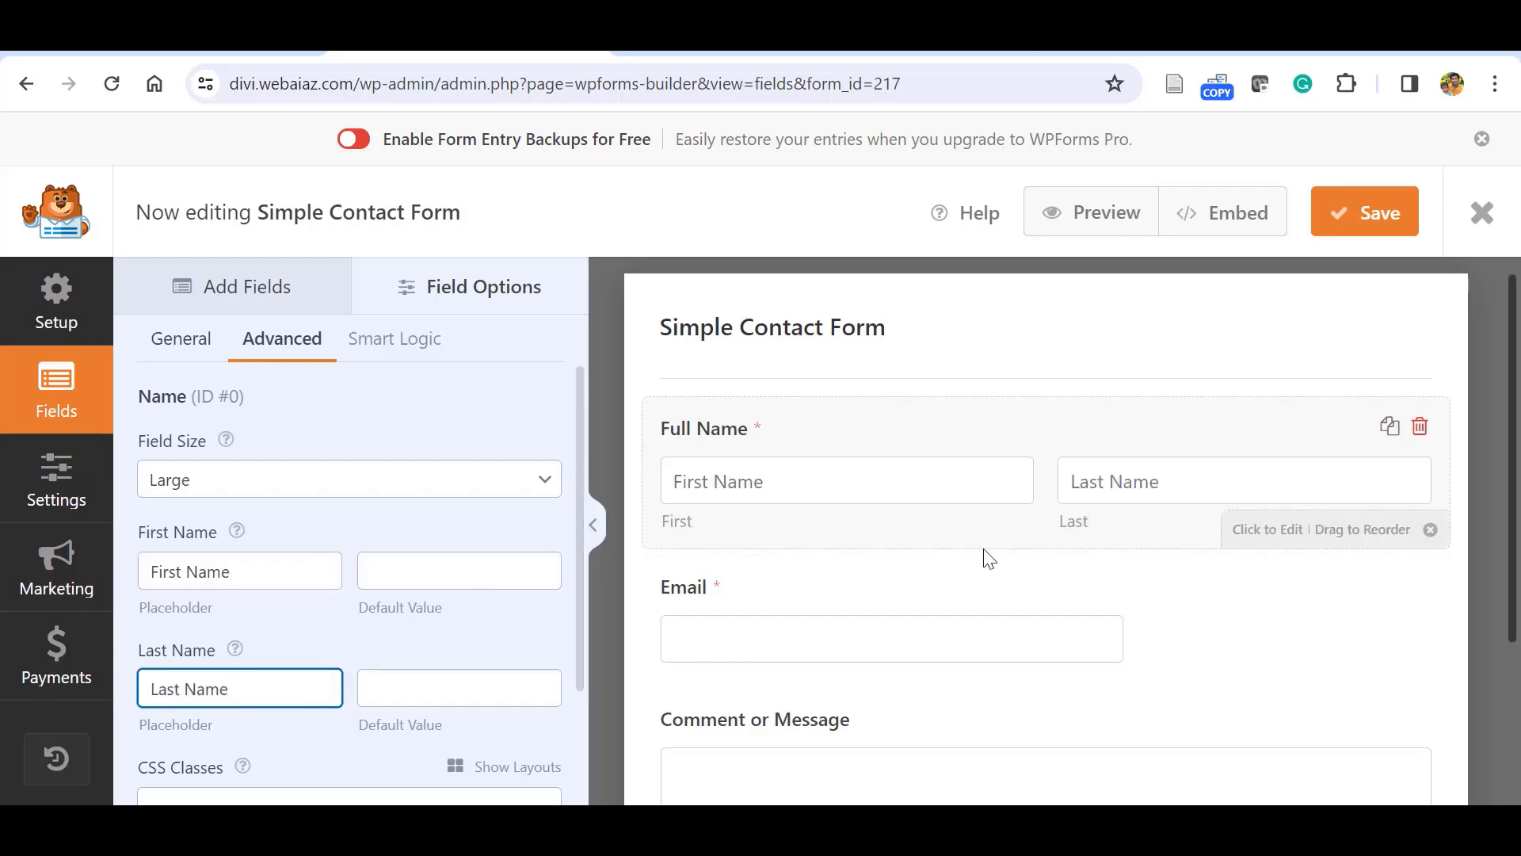
left_click_drag(580, 590, 581, 690)
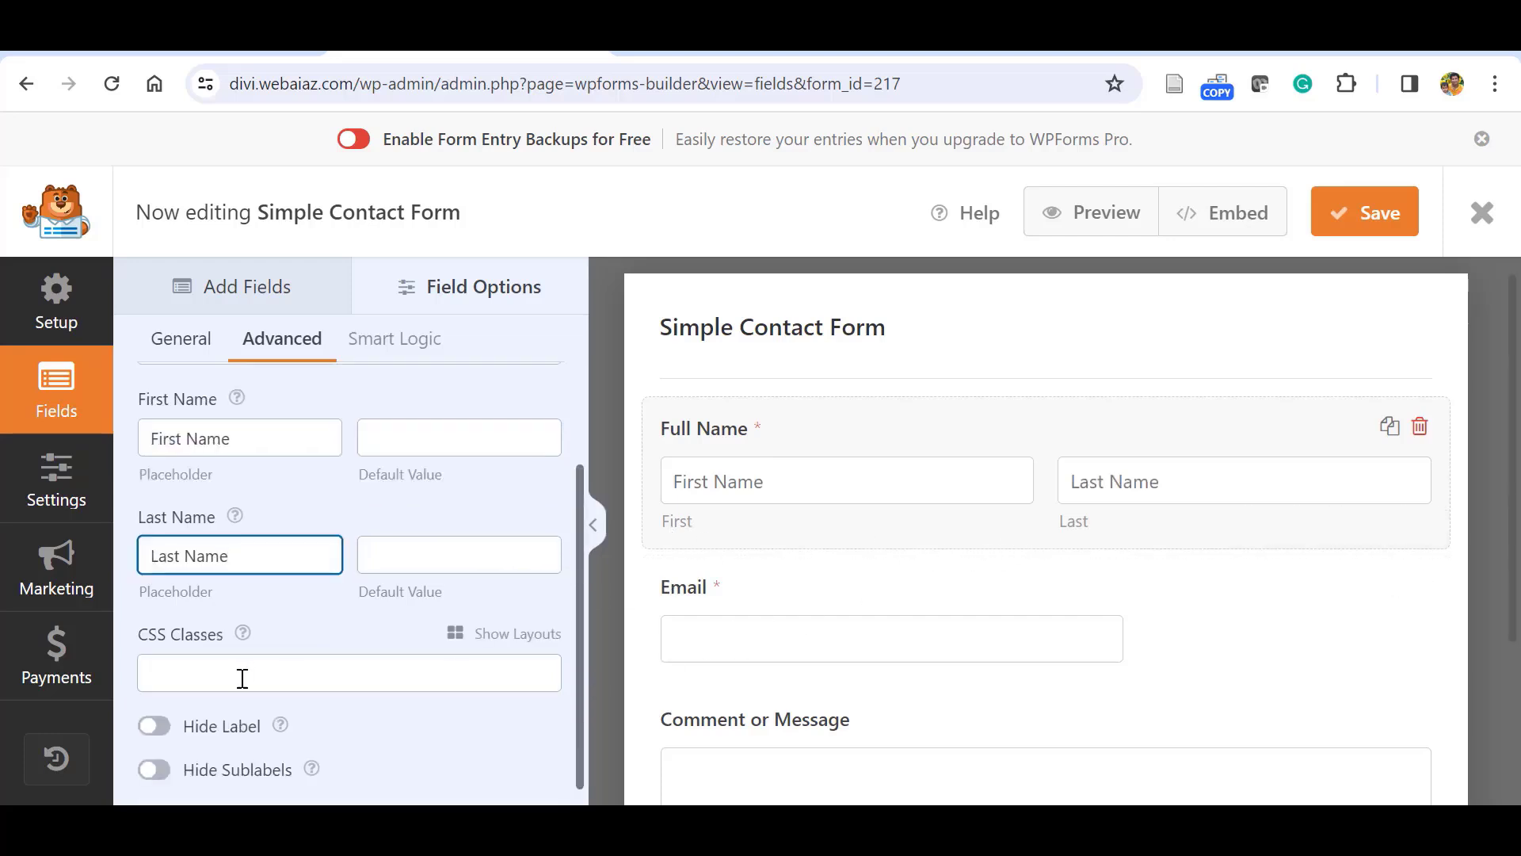
Hide the First and Last sublabels while keeping the Full Name label visible.
left_click(165, 731)
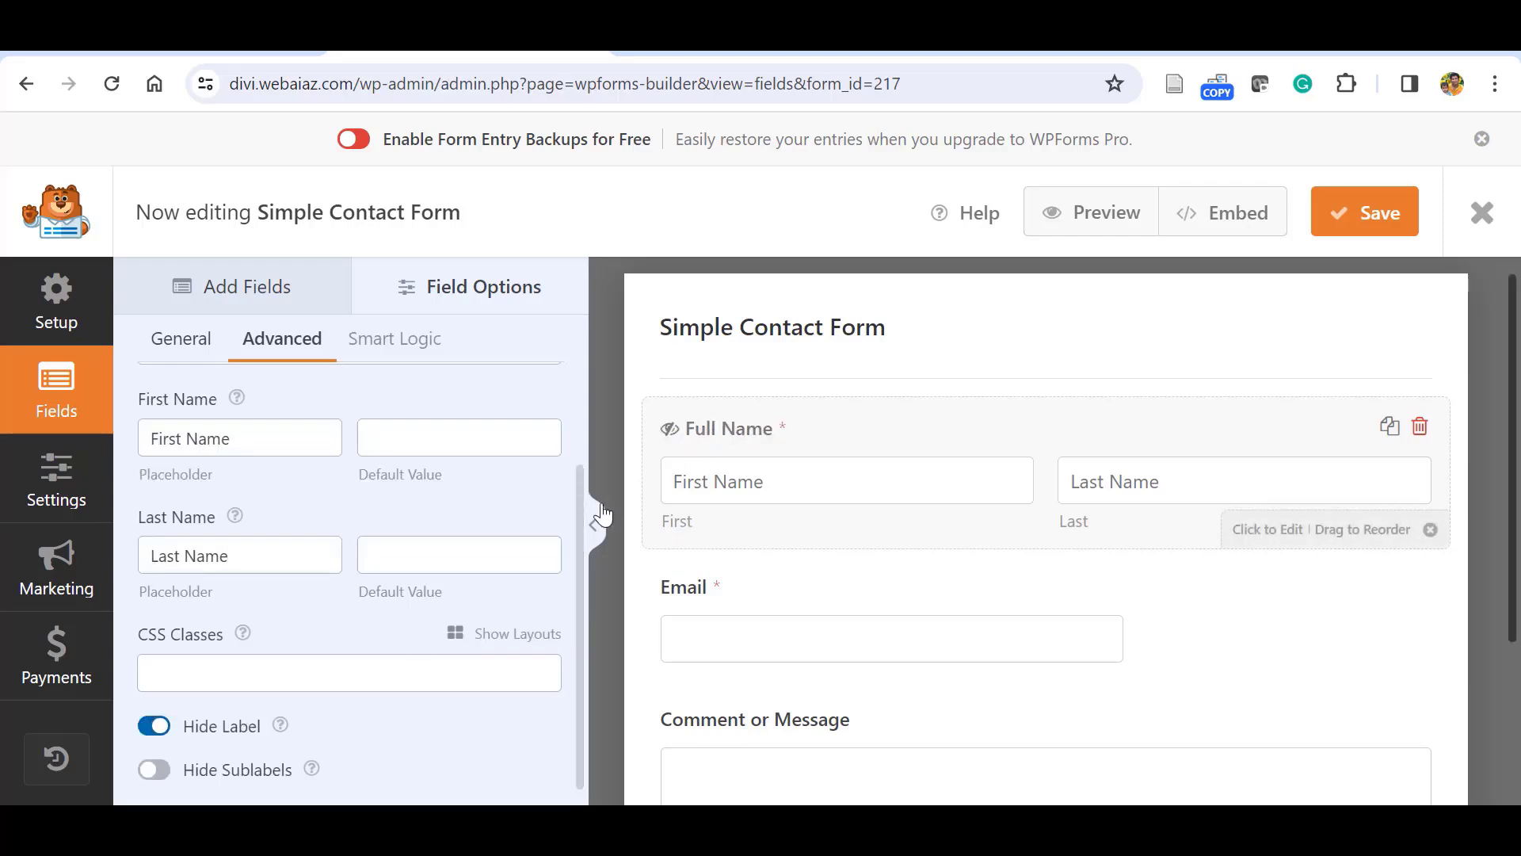
left_click(151, 731)
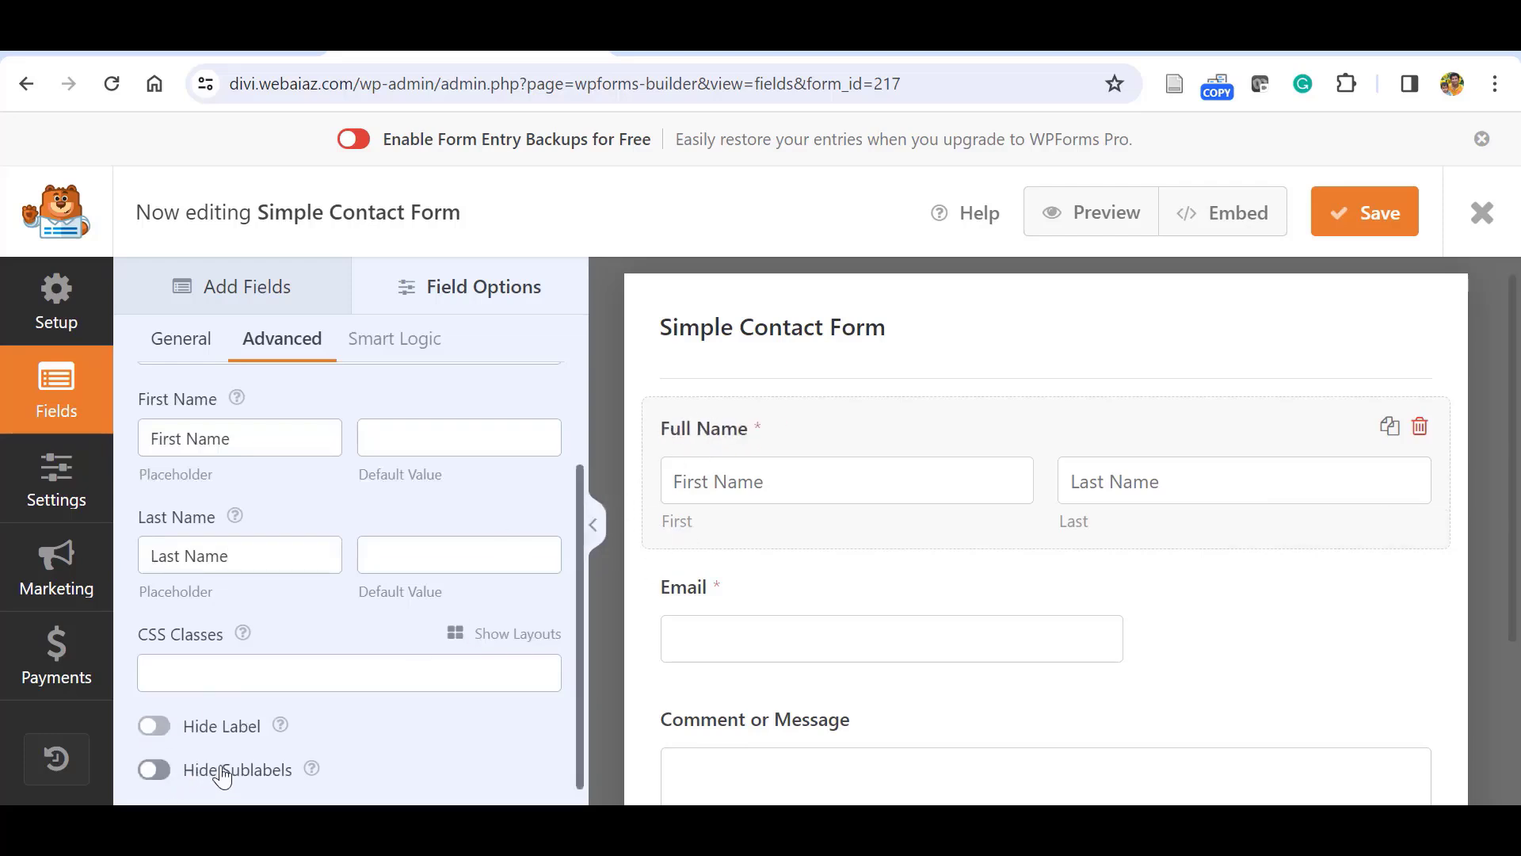
left_click(155, 772)
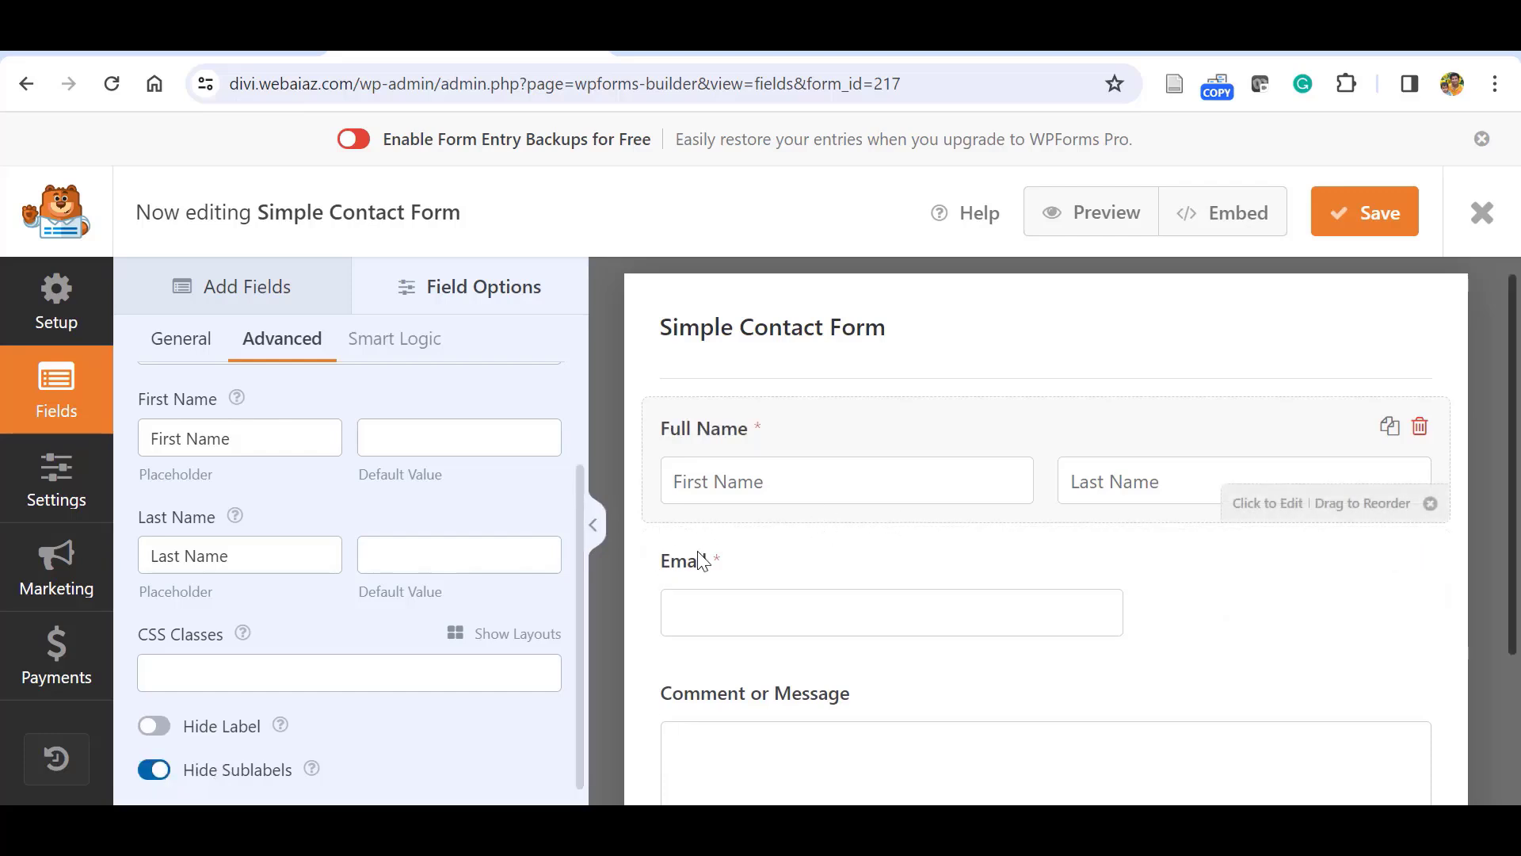
scroll(492, 635, "down", 1)
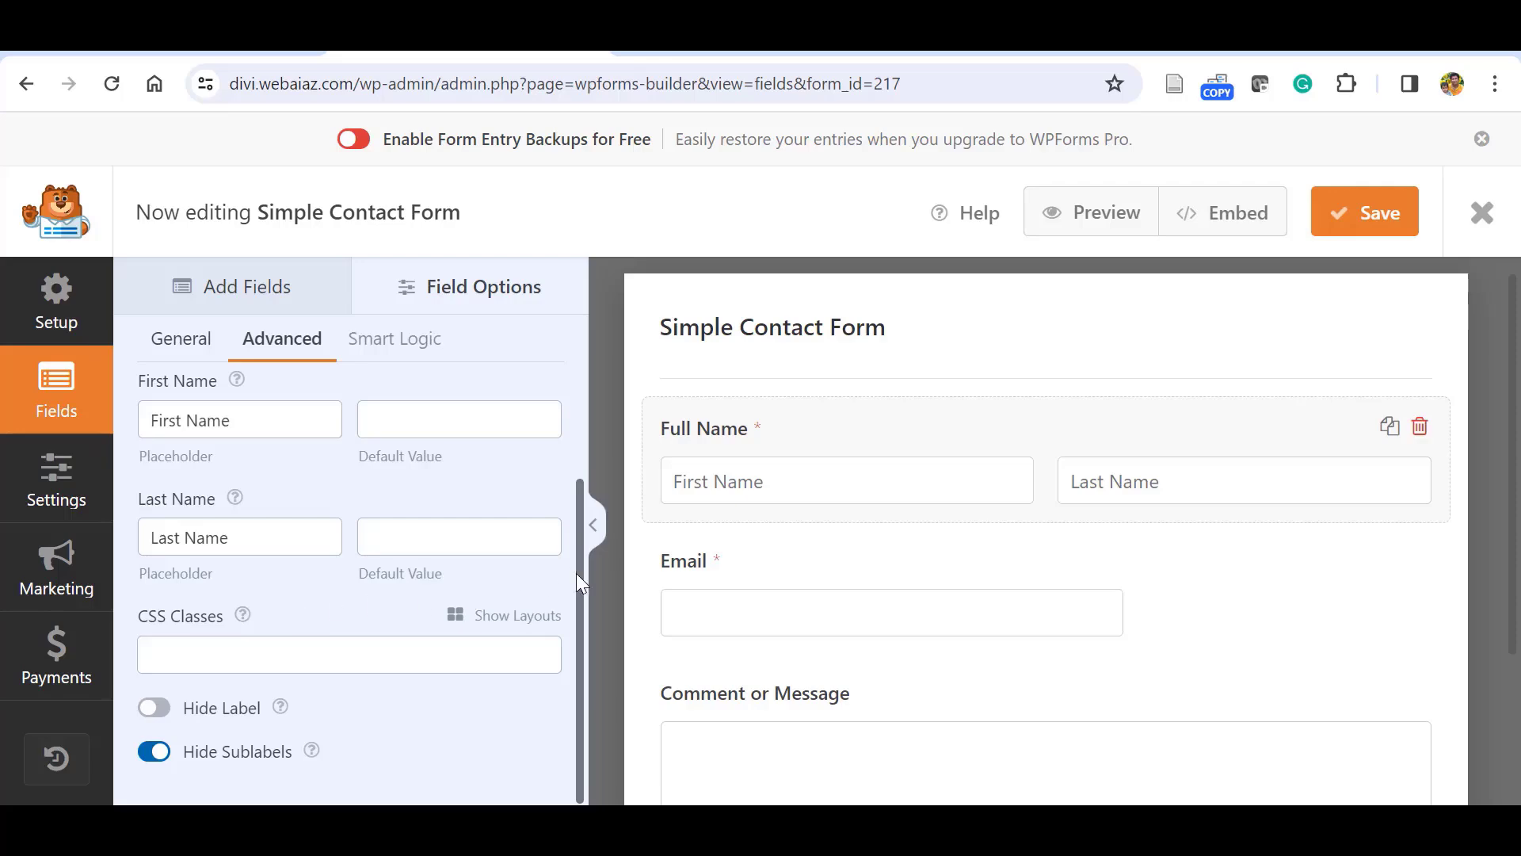
scroll(576, 576, "up", 3)
Check conditional logic, dismiss the PRO upgrade notice, and return to Add Fields.
left_click(425, 340)
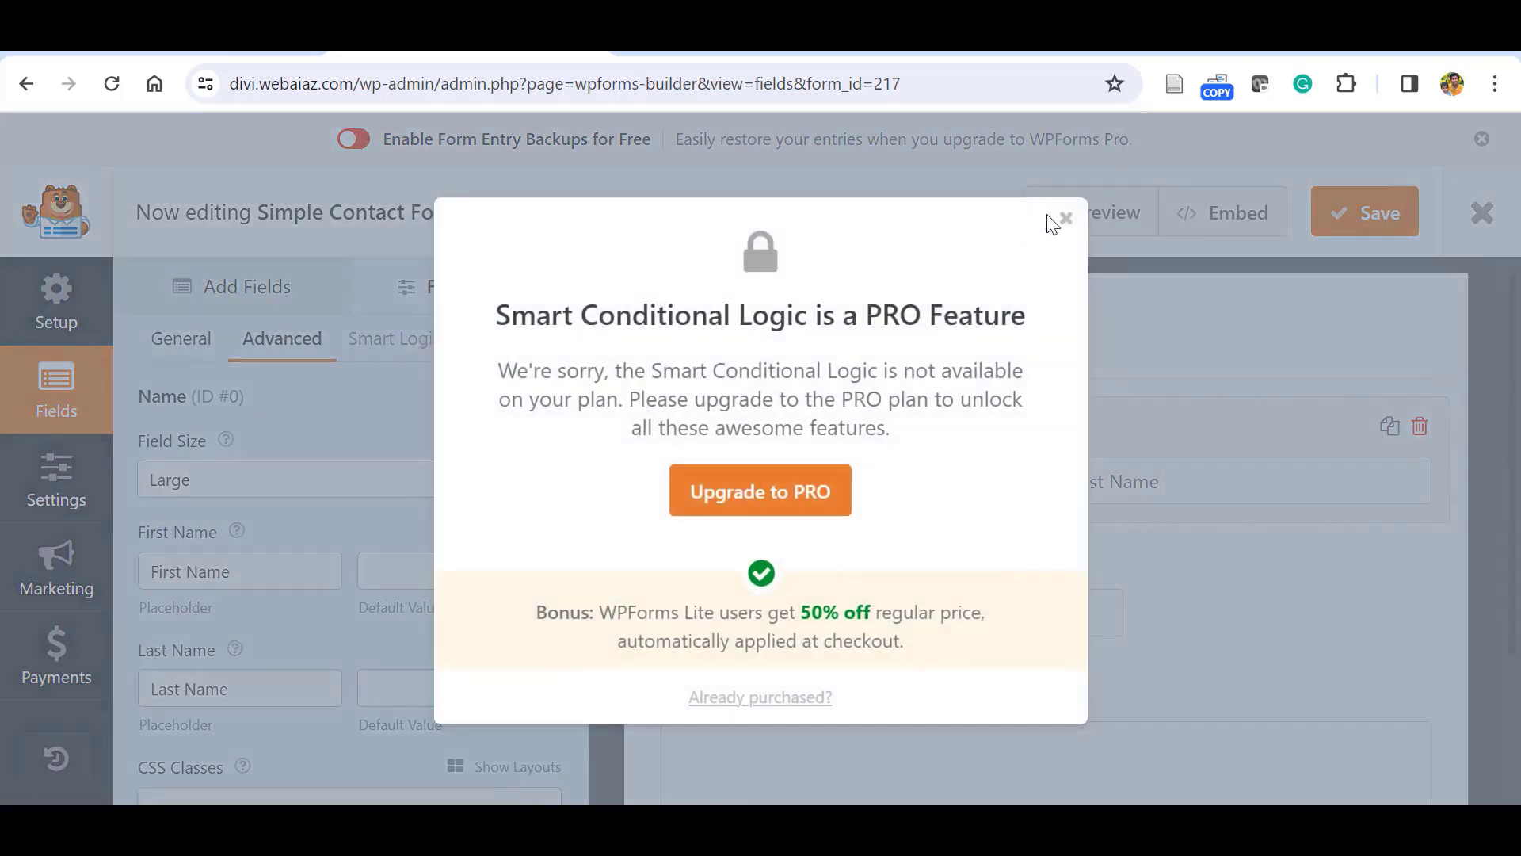
left_click(1066, 218)
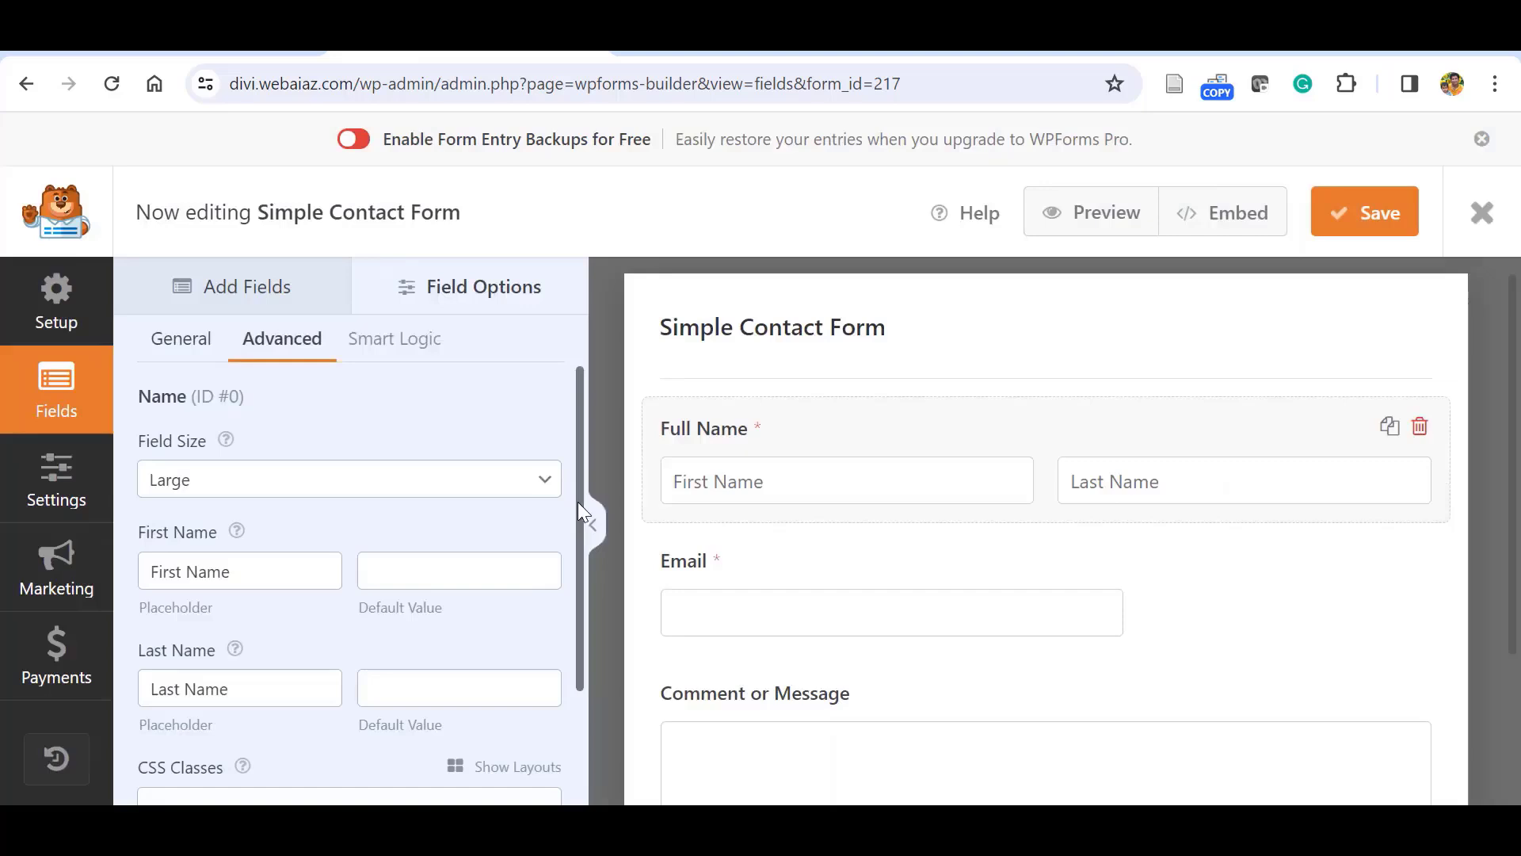
scroll(574, 555, "down", 1)
scroll(575, 598, "up", 1)
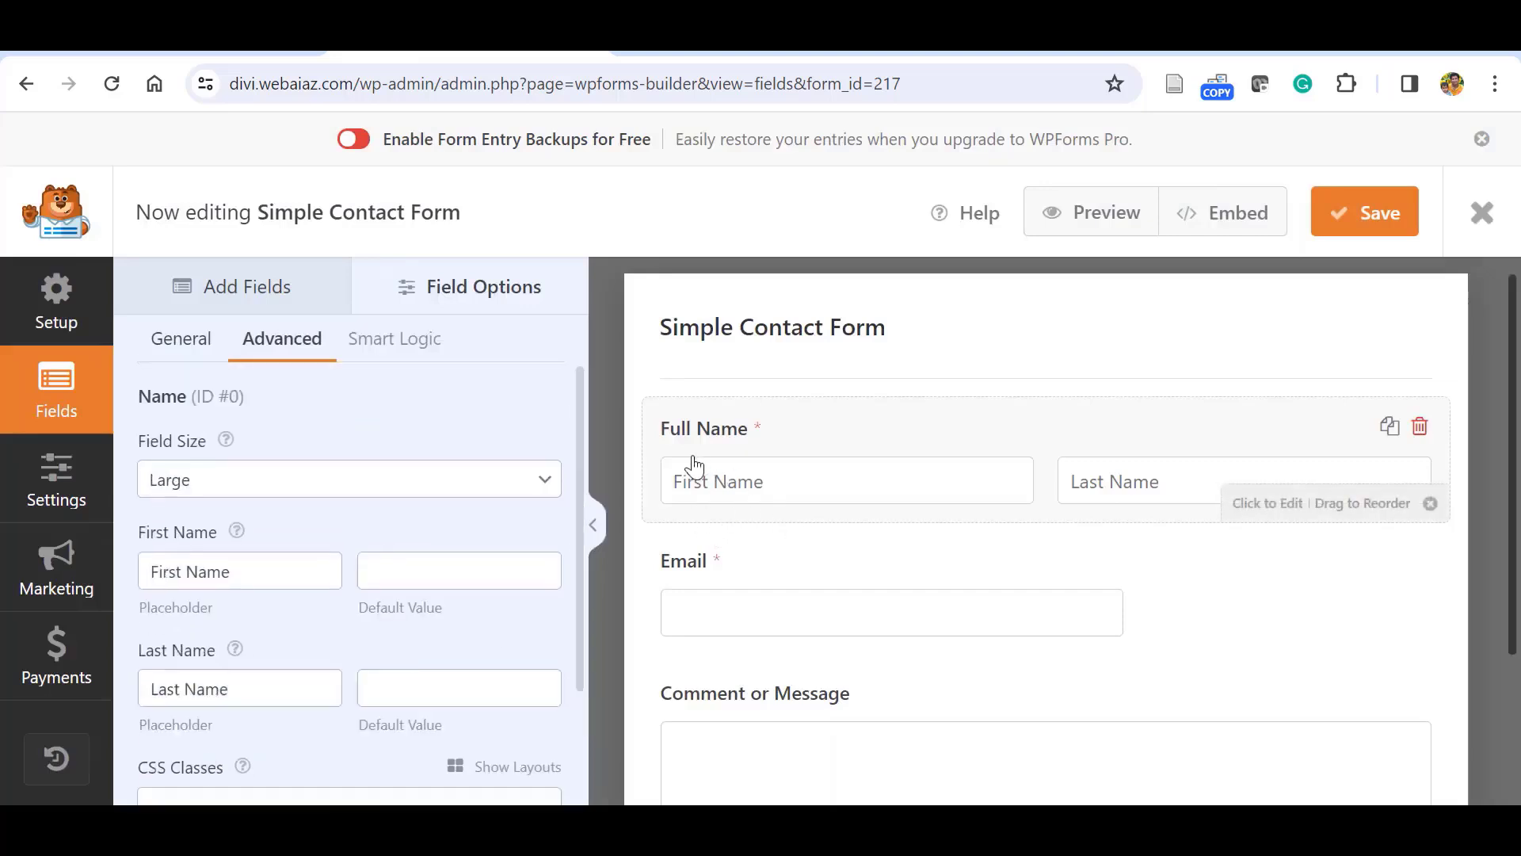
left_click(210, 285)
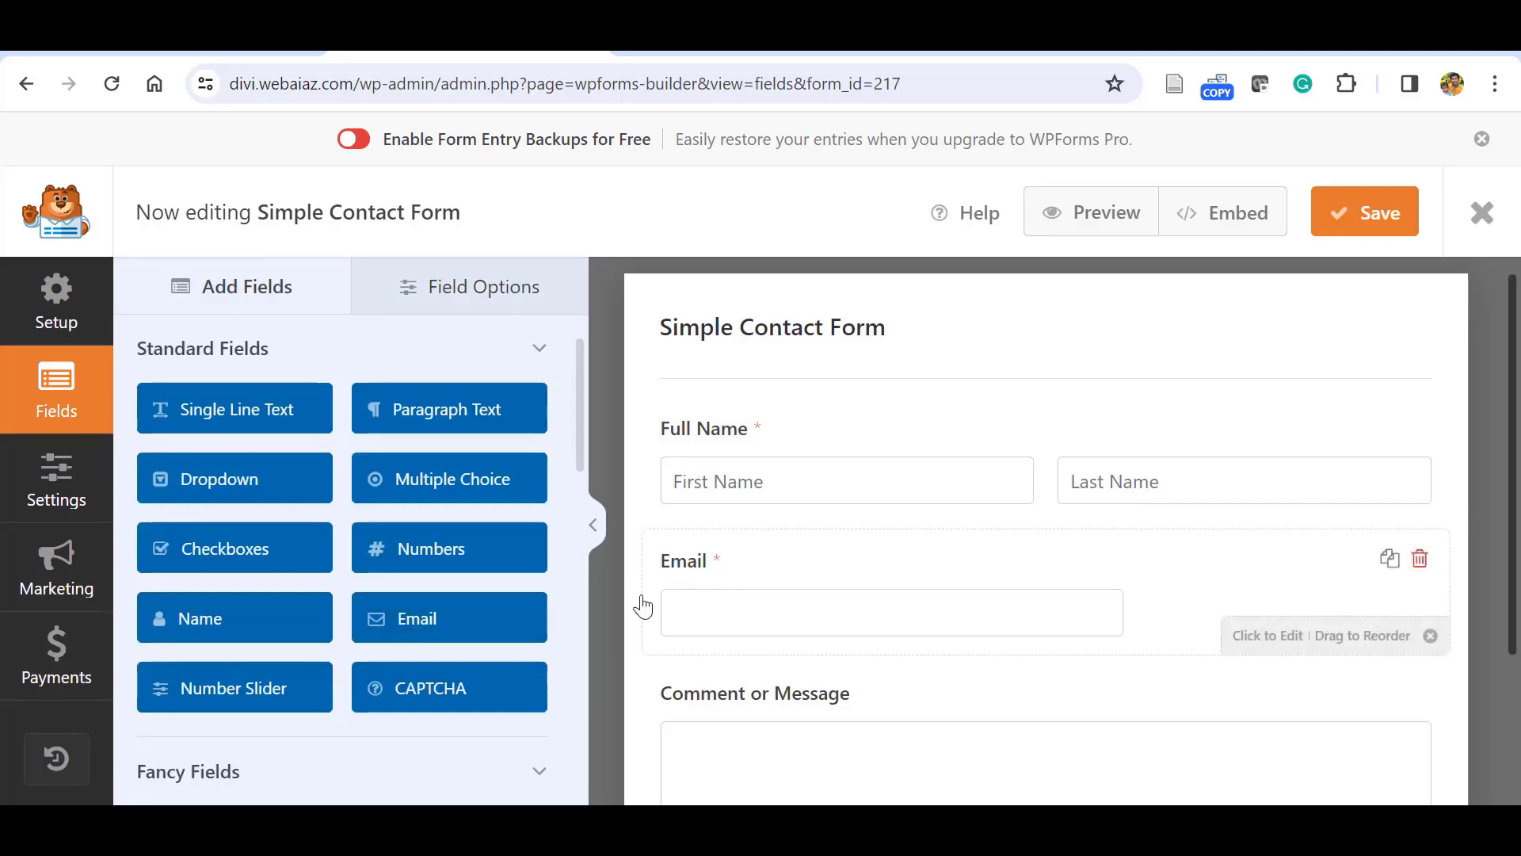
Turn on Enable Email Confirmation for the Email field, adding a Confirm Email box.
left_click(756, 596)
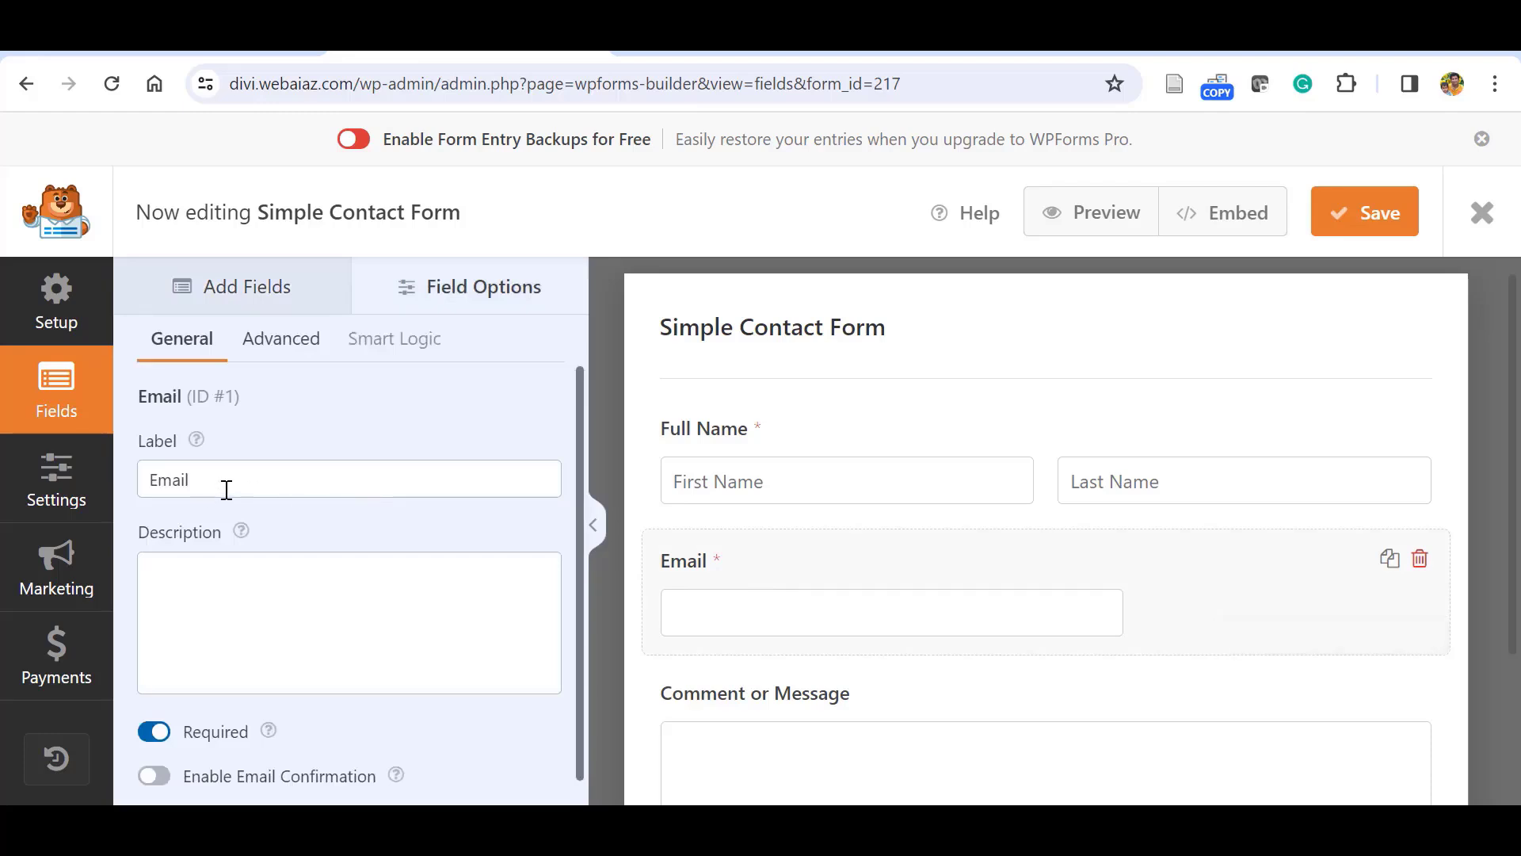
left_click(203, 592)
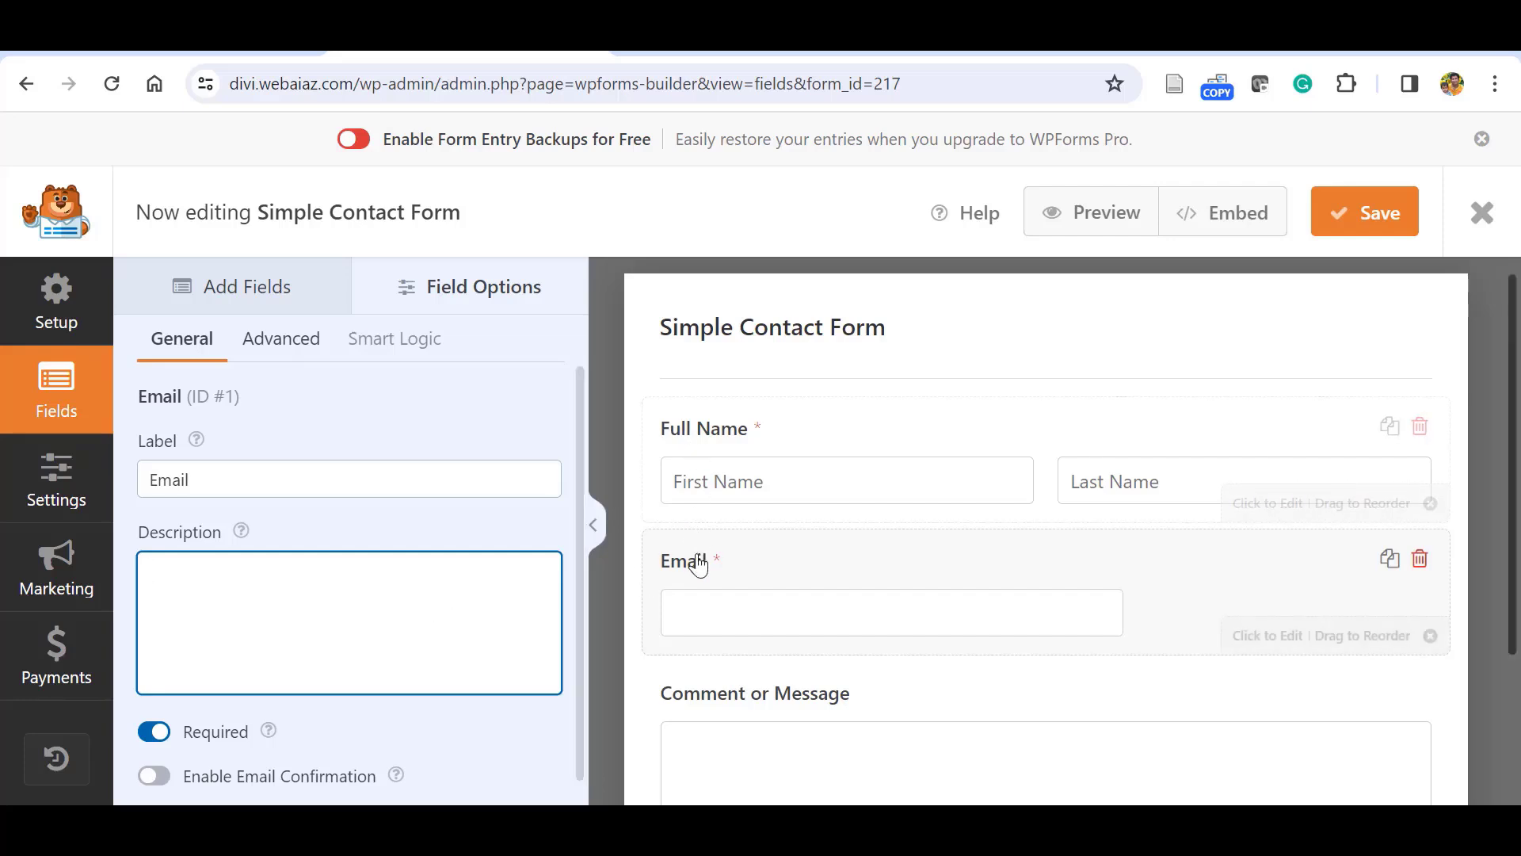
scroll(292, 750, "down", 1)
left_click(155, 753)
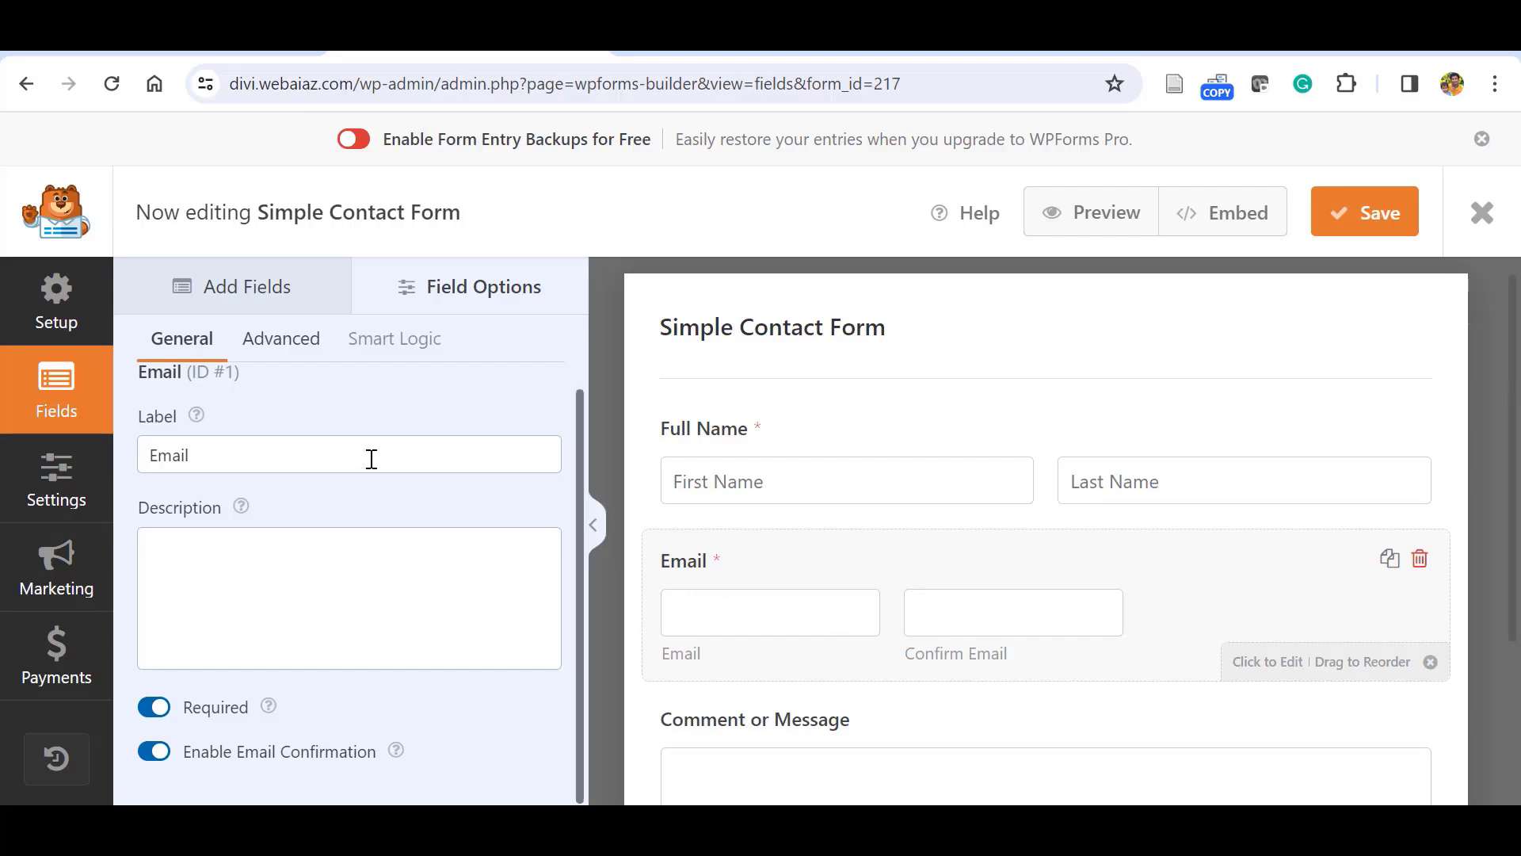
Make the Email and Confirm Email boxes Large.
left_click(282, 339)
left_click(482, 454)
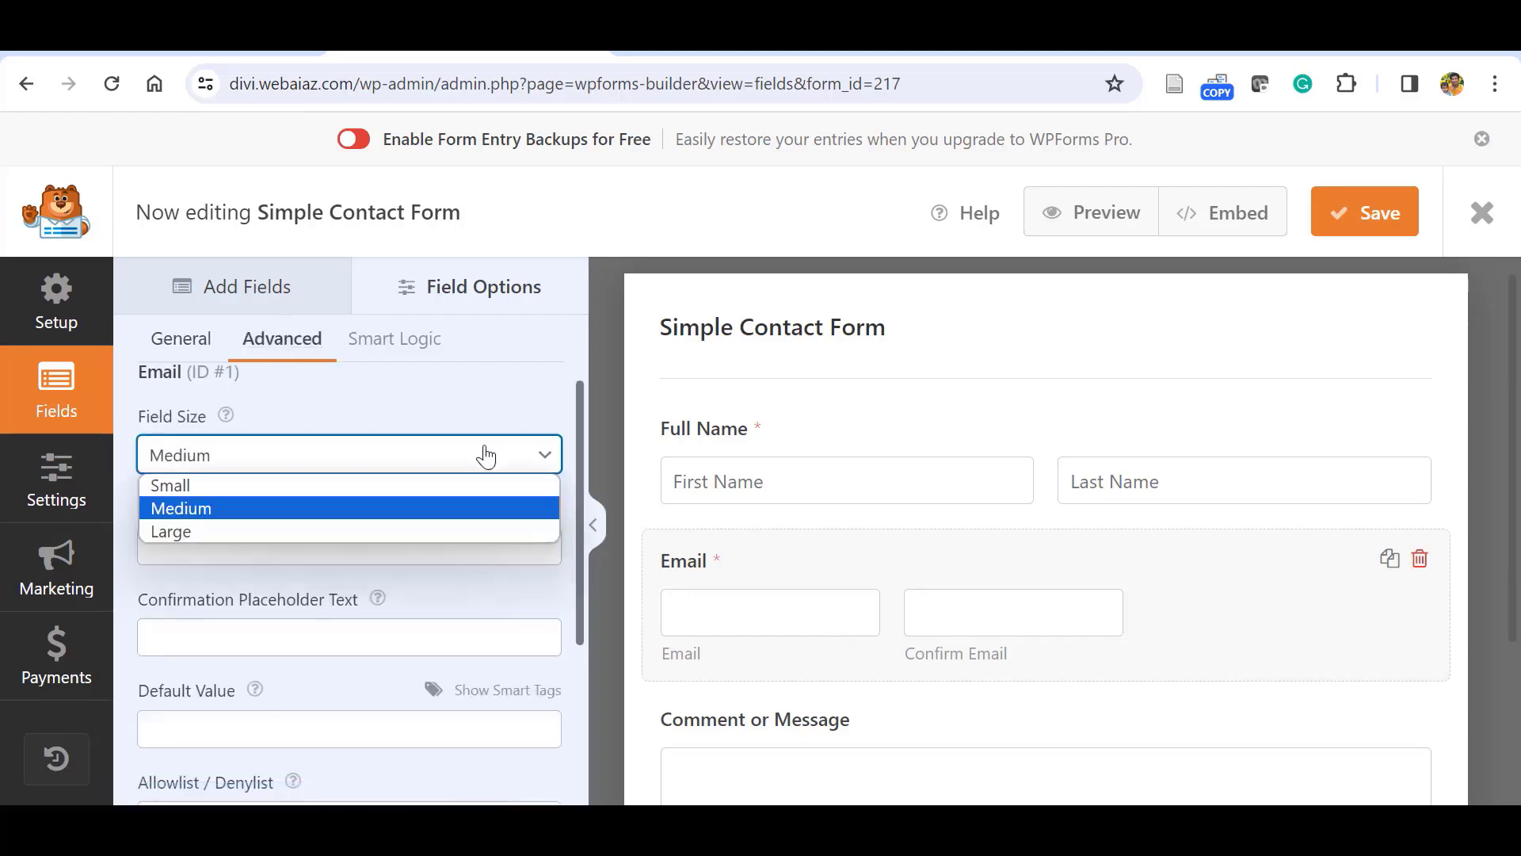
left_click(166, 530)
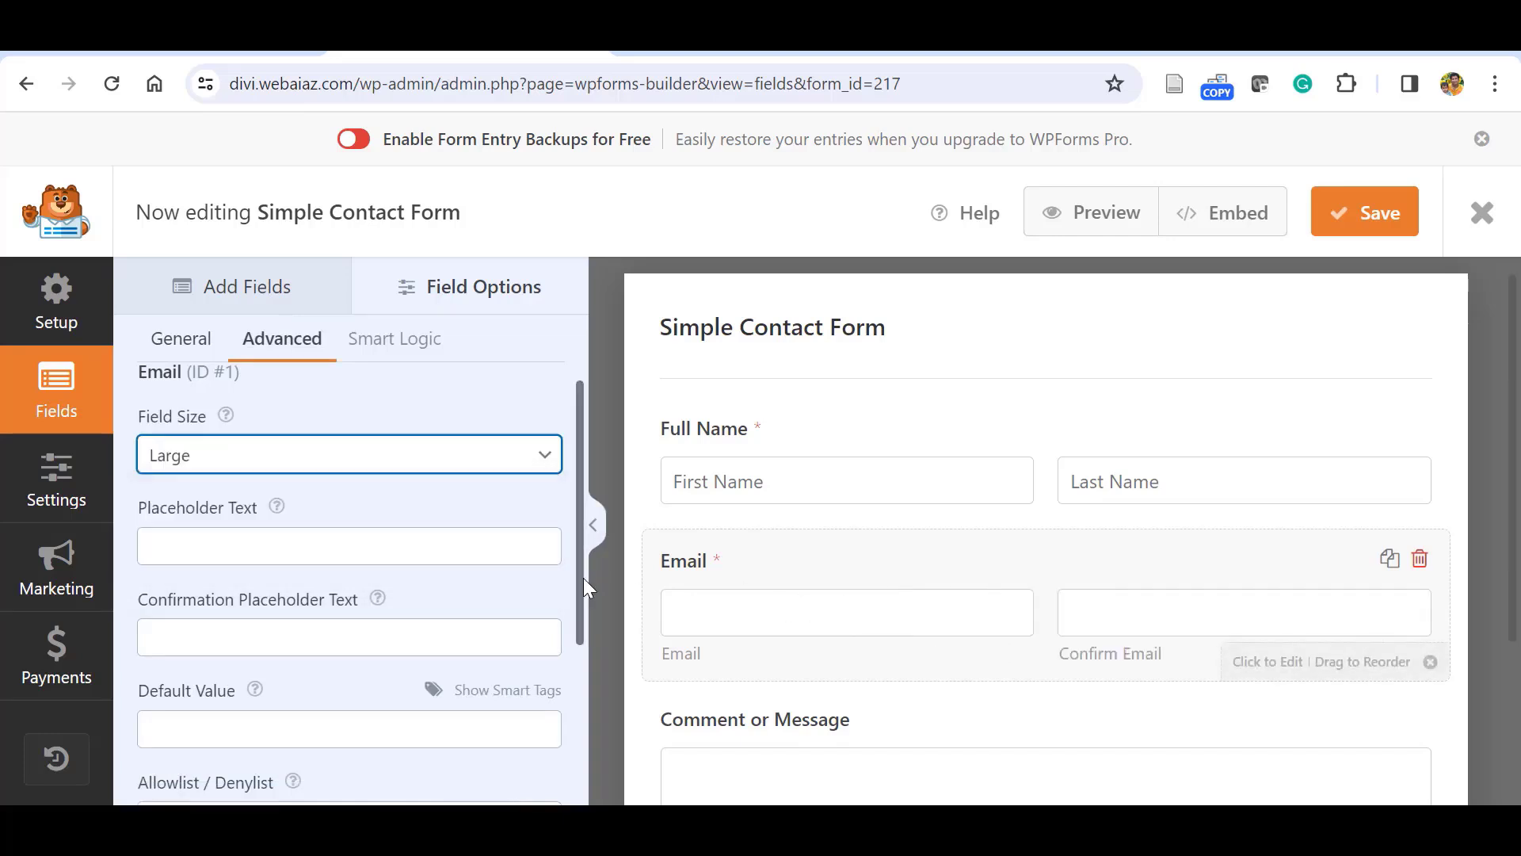
scroll(582, 602, "down", 2)
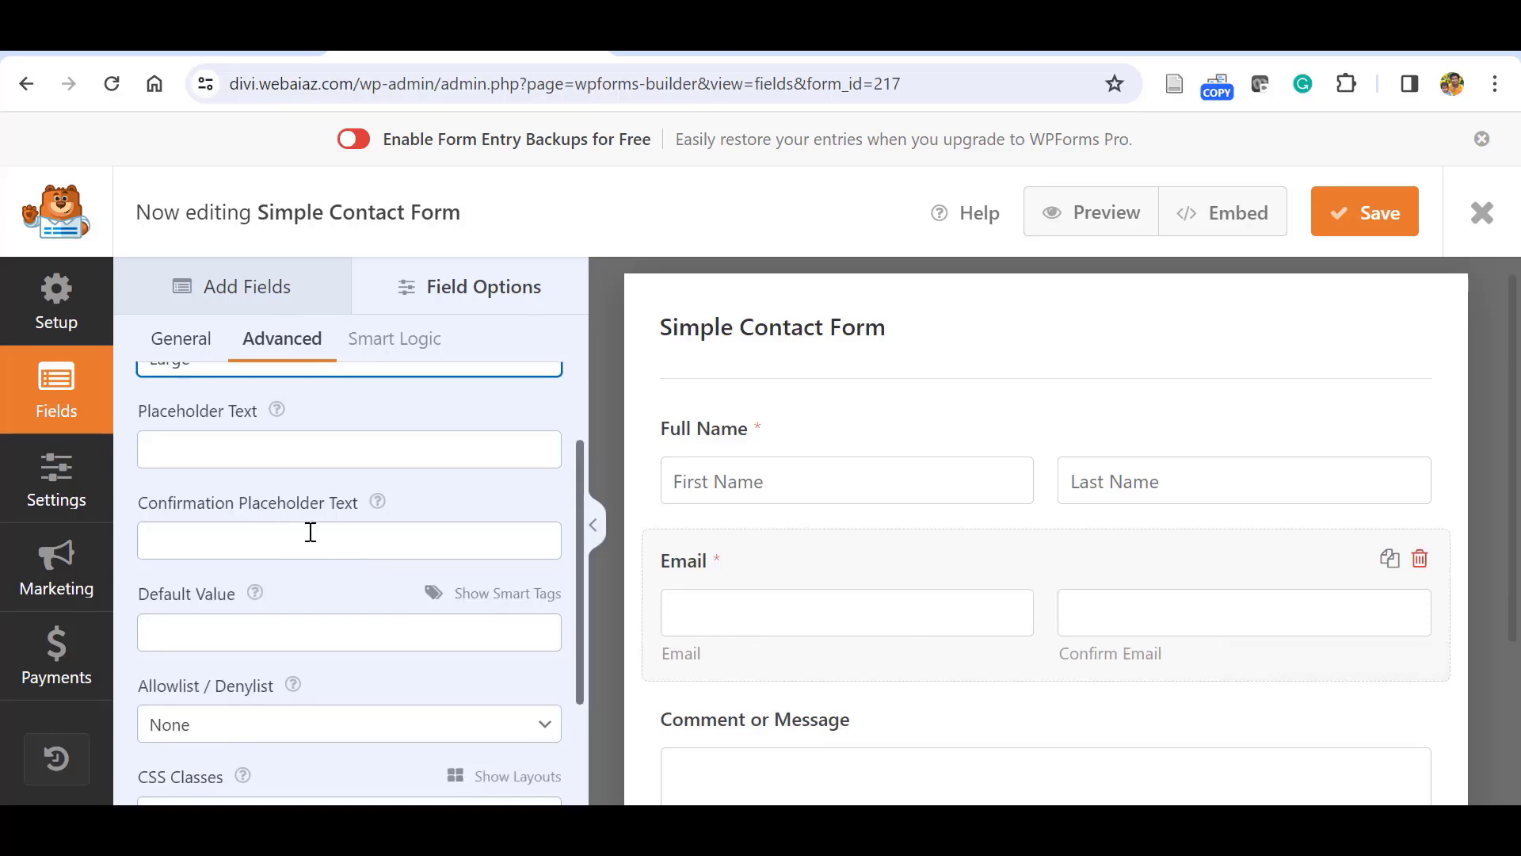
scroll(153, 594, "down", 1)
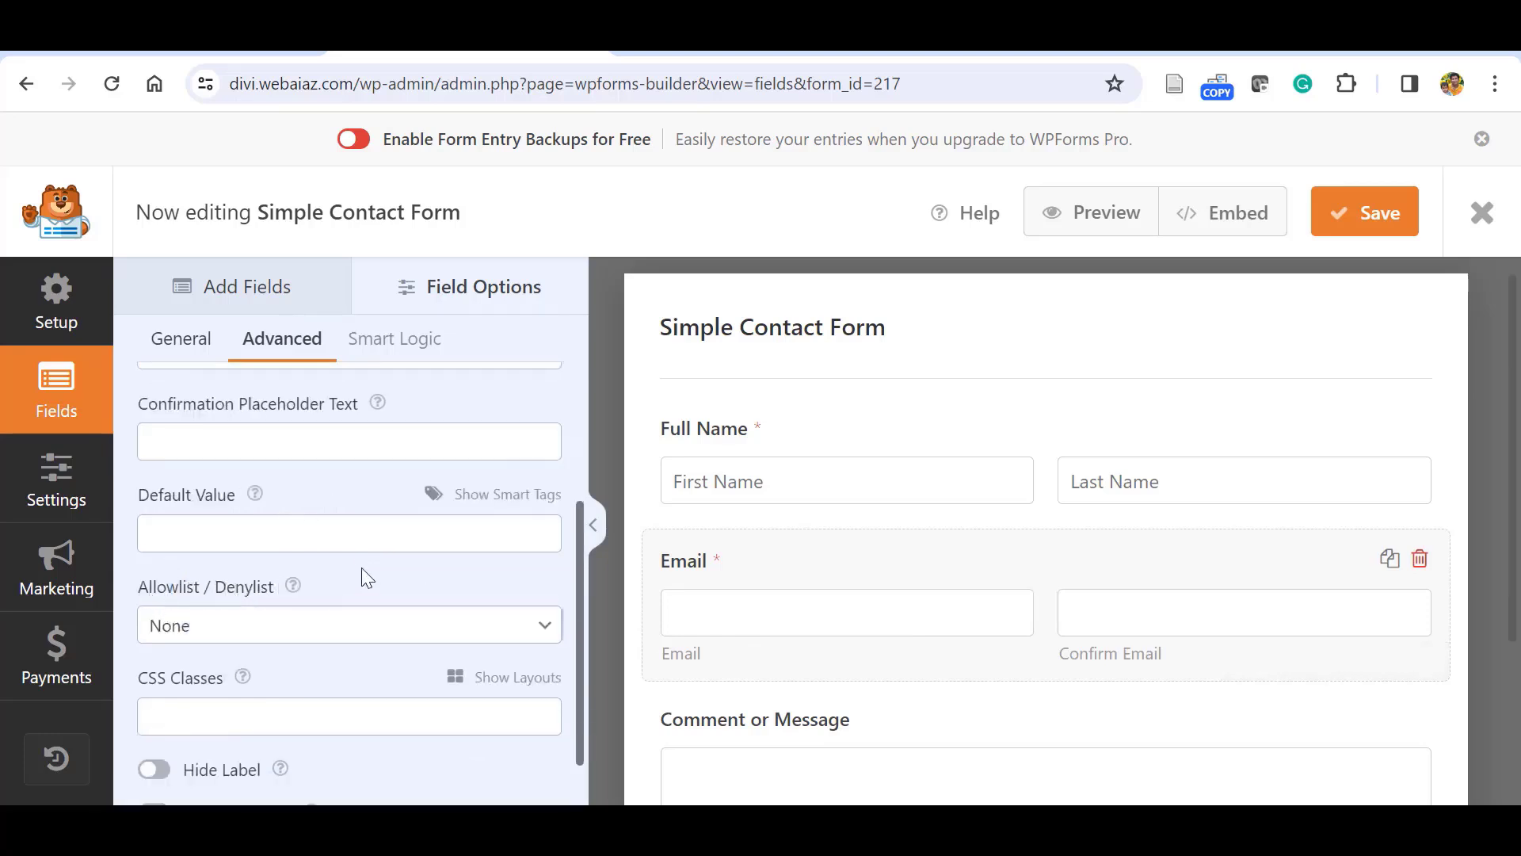
Set the Email field's Allowlist / Denylist option to Denylist.
left_click(539, 624)
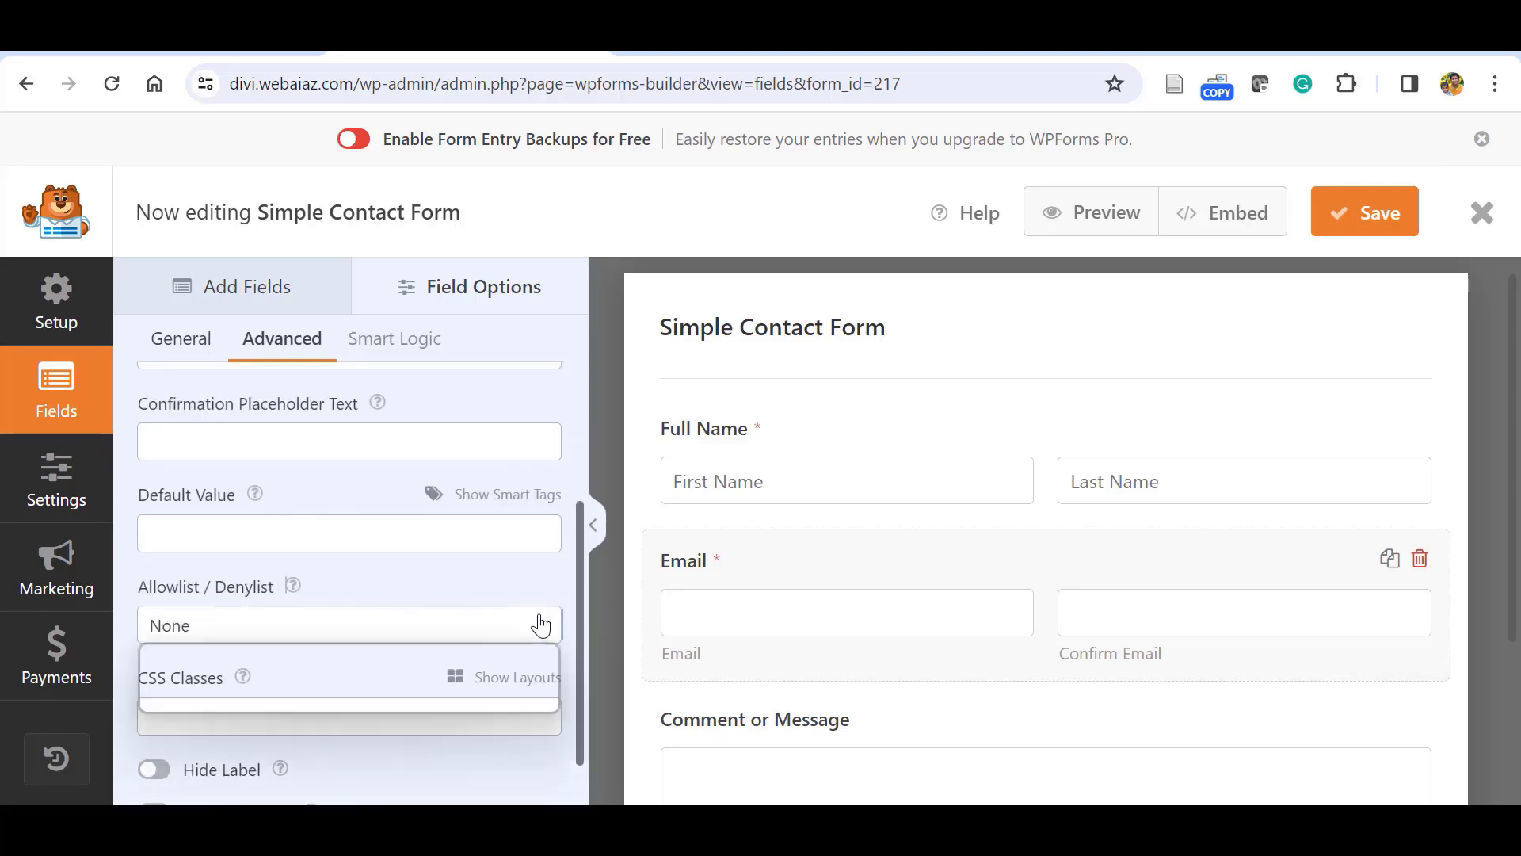
left_click(183, 668)
left_click(292, 633)
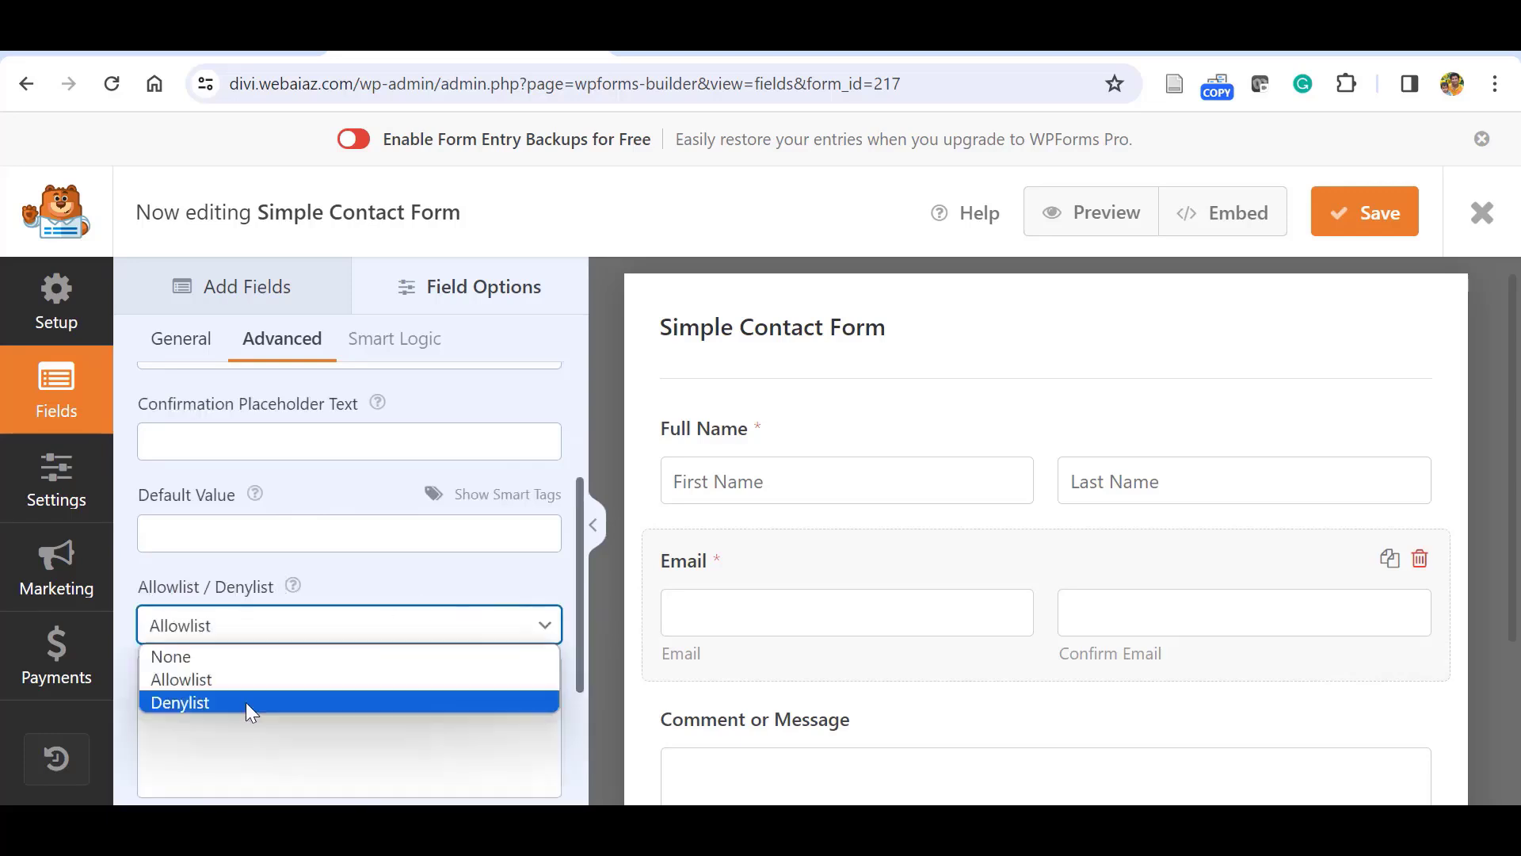
left_click(246, 702)
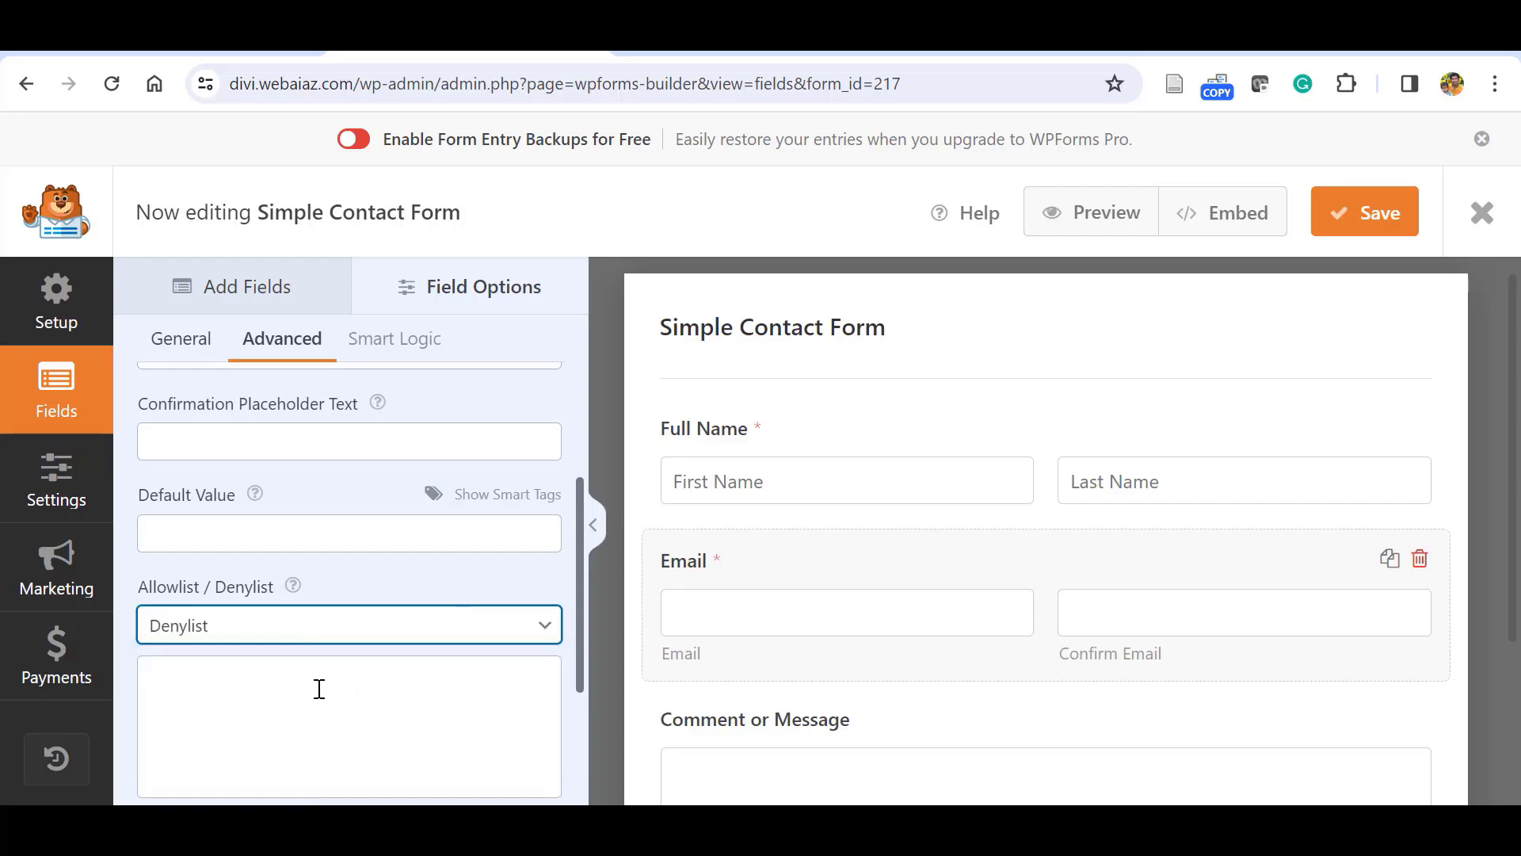
scroll(568, 581, "down", 3)
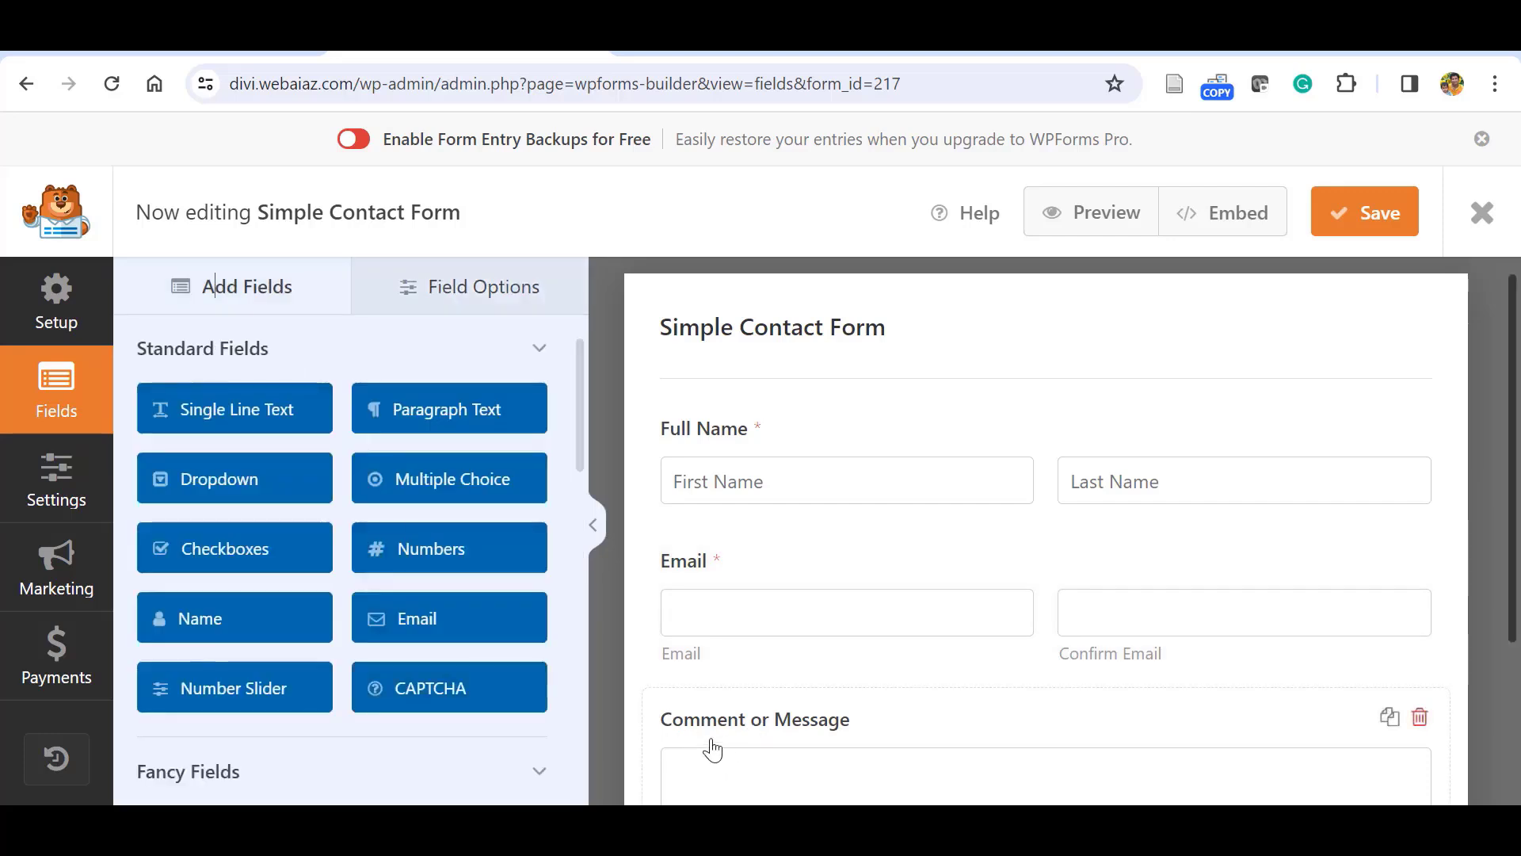
Add a Single Line Text field, then delete it again.
left_click(235, 409)
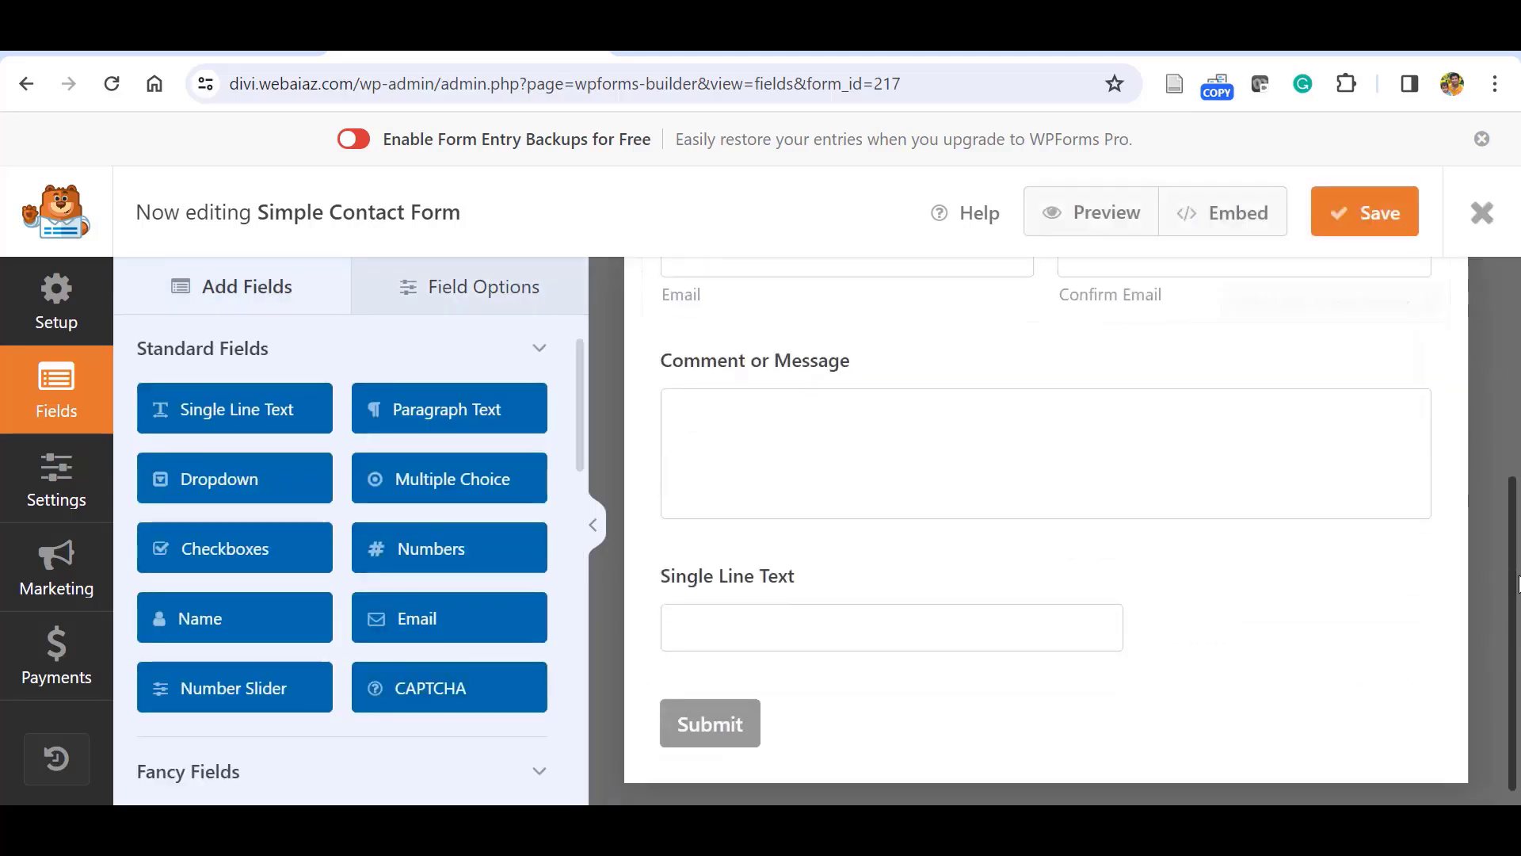
left_click(388, 410)
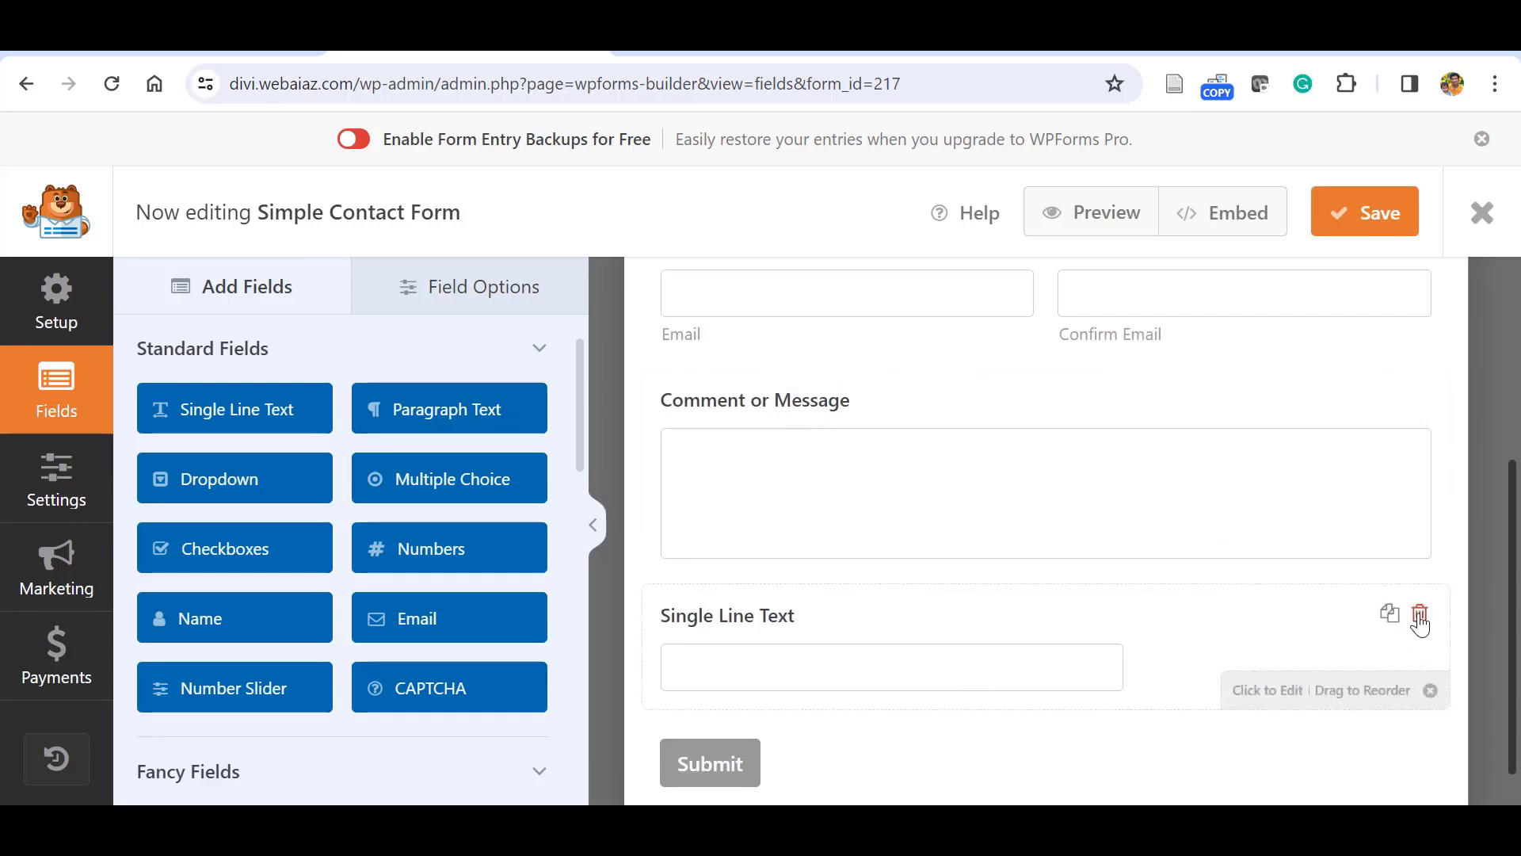
left_click(1420, 615)
left_click(703, 535)
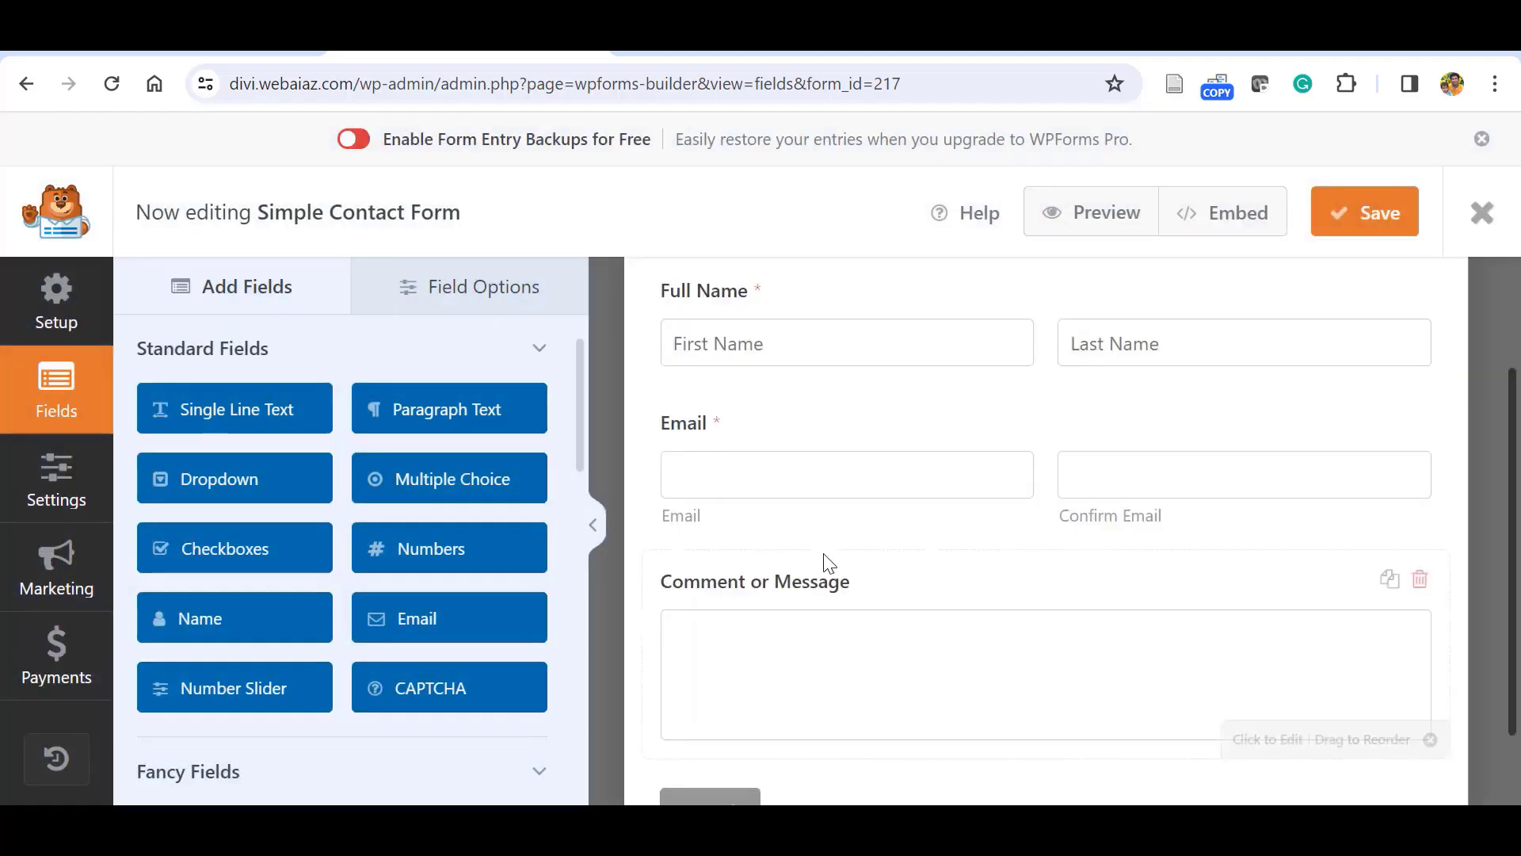
Rename the Comment or Message field label to 'Message'.
left_click(795, 594)
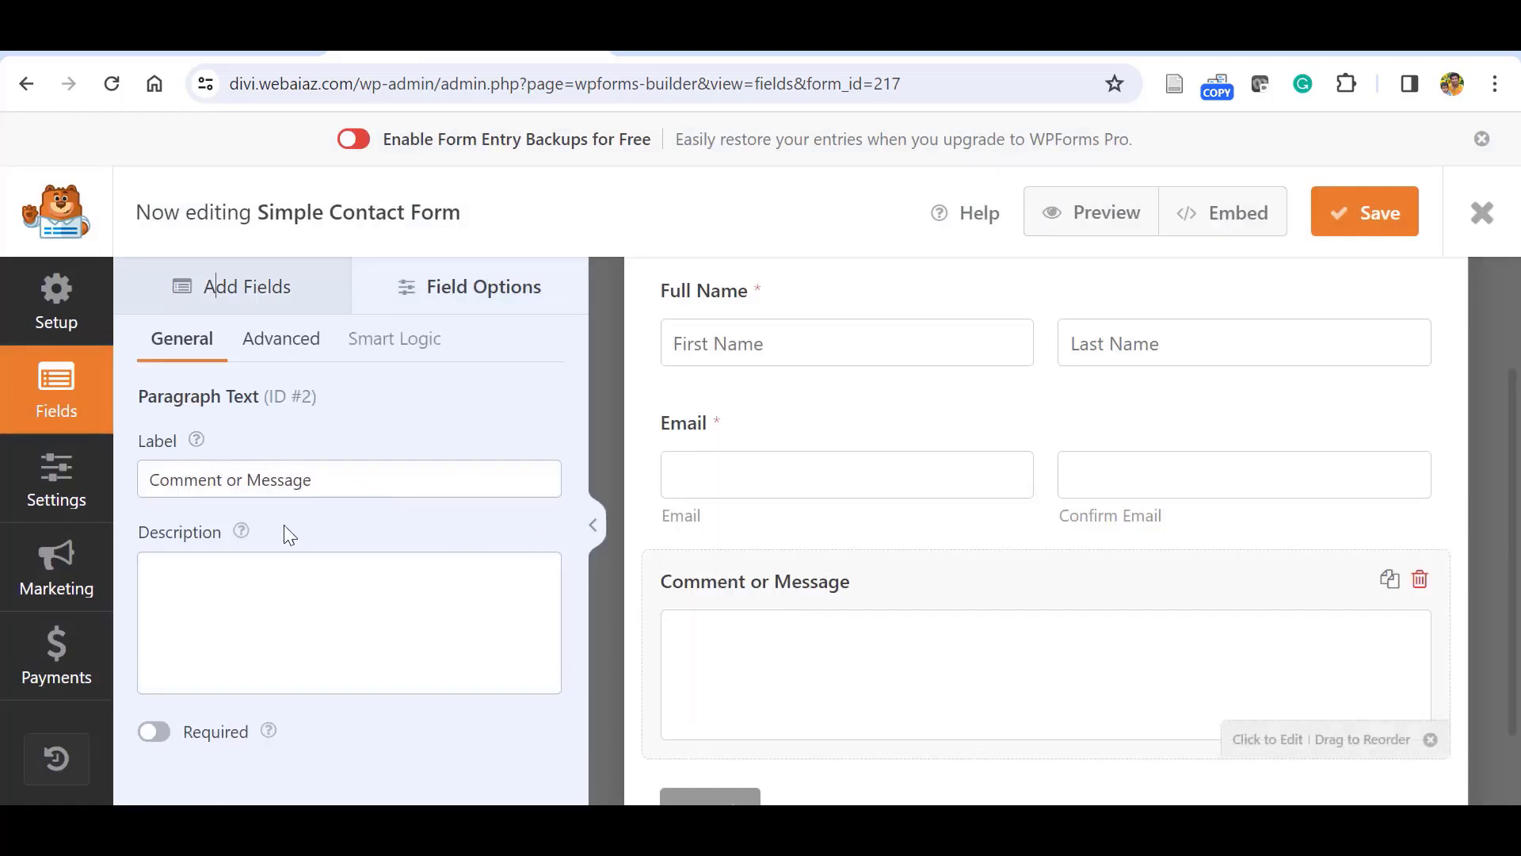
left_click_drag(250, 479, 139, 484)
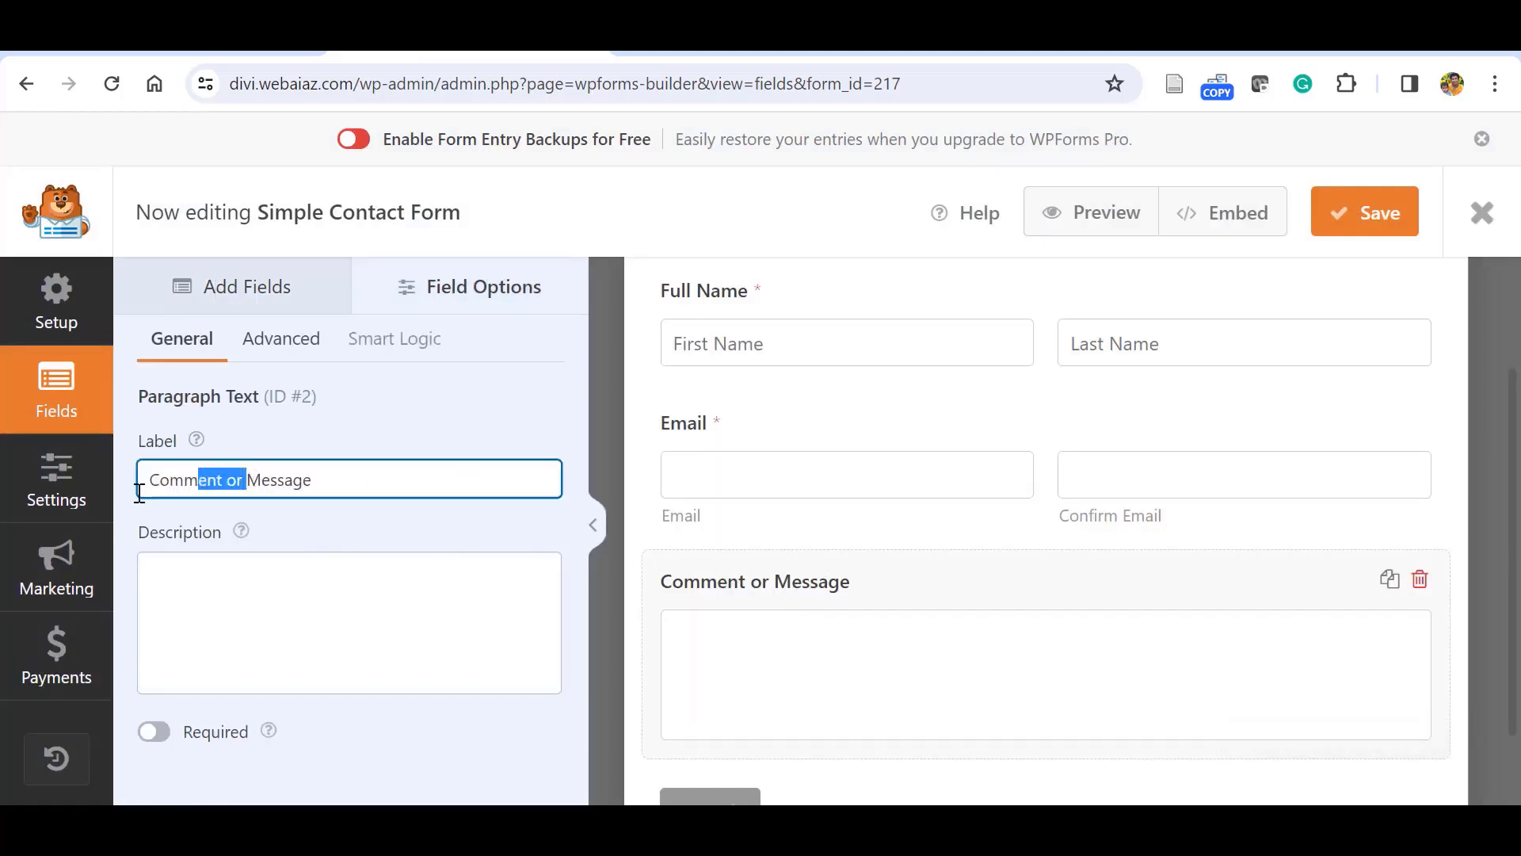
key("BackSpace")
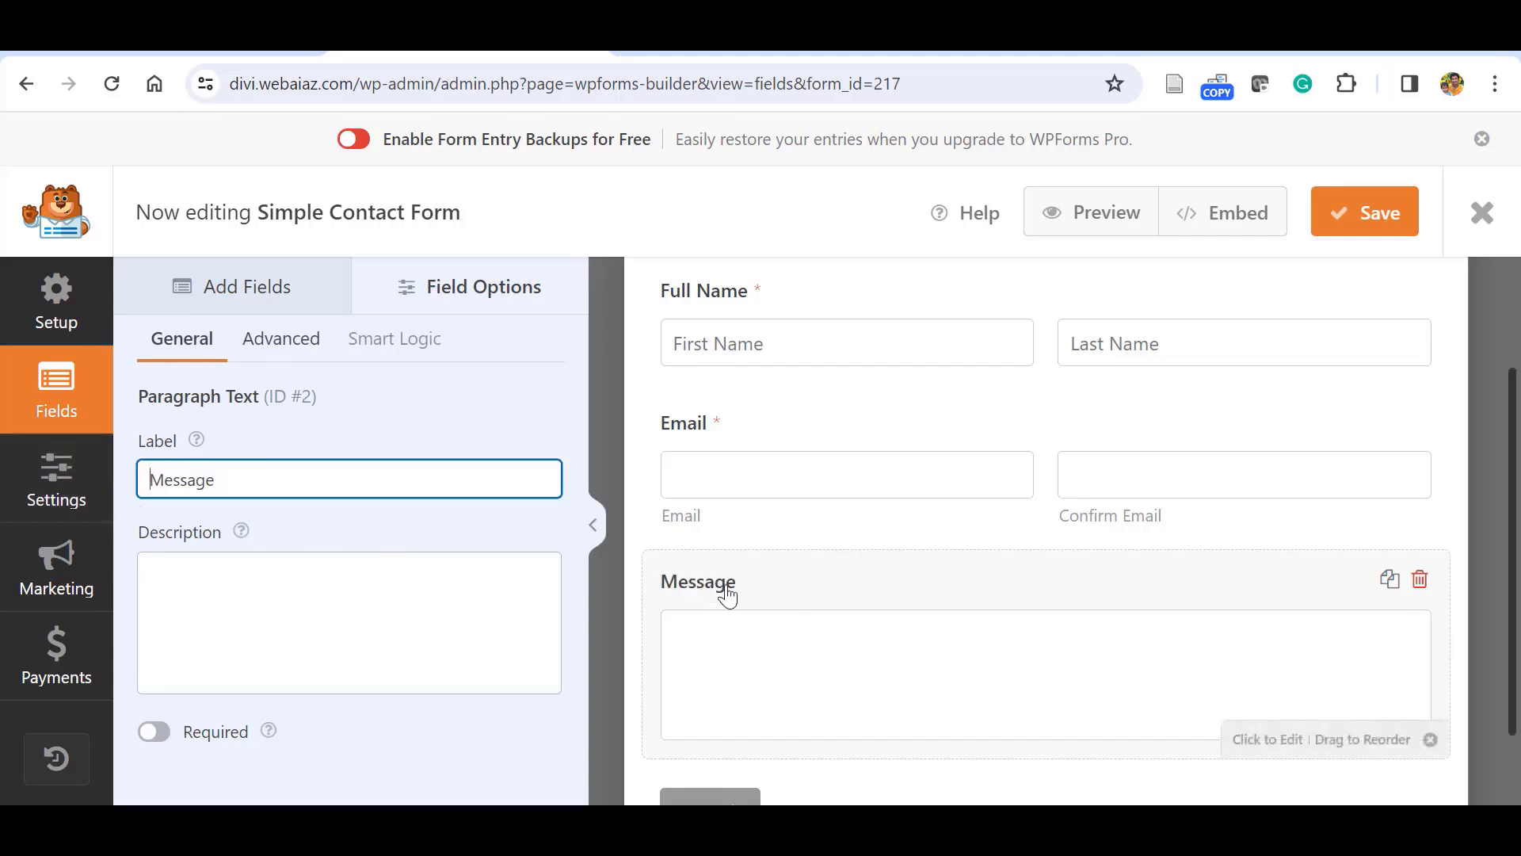
left_click(281, 342)
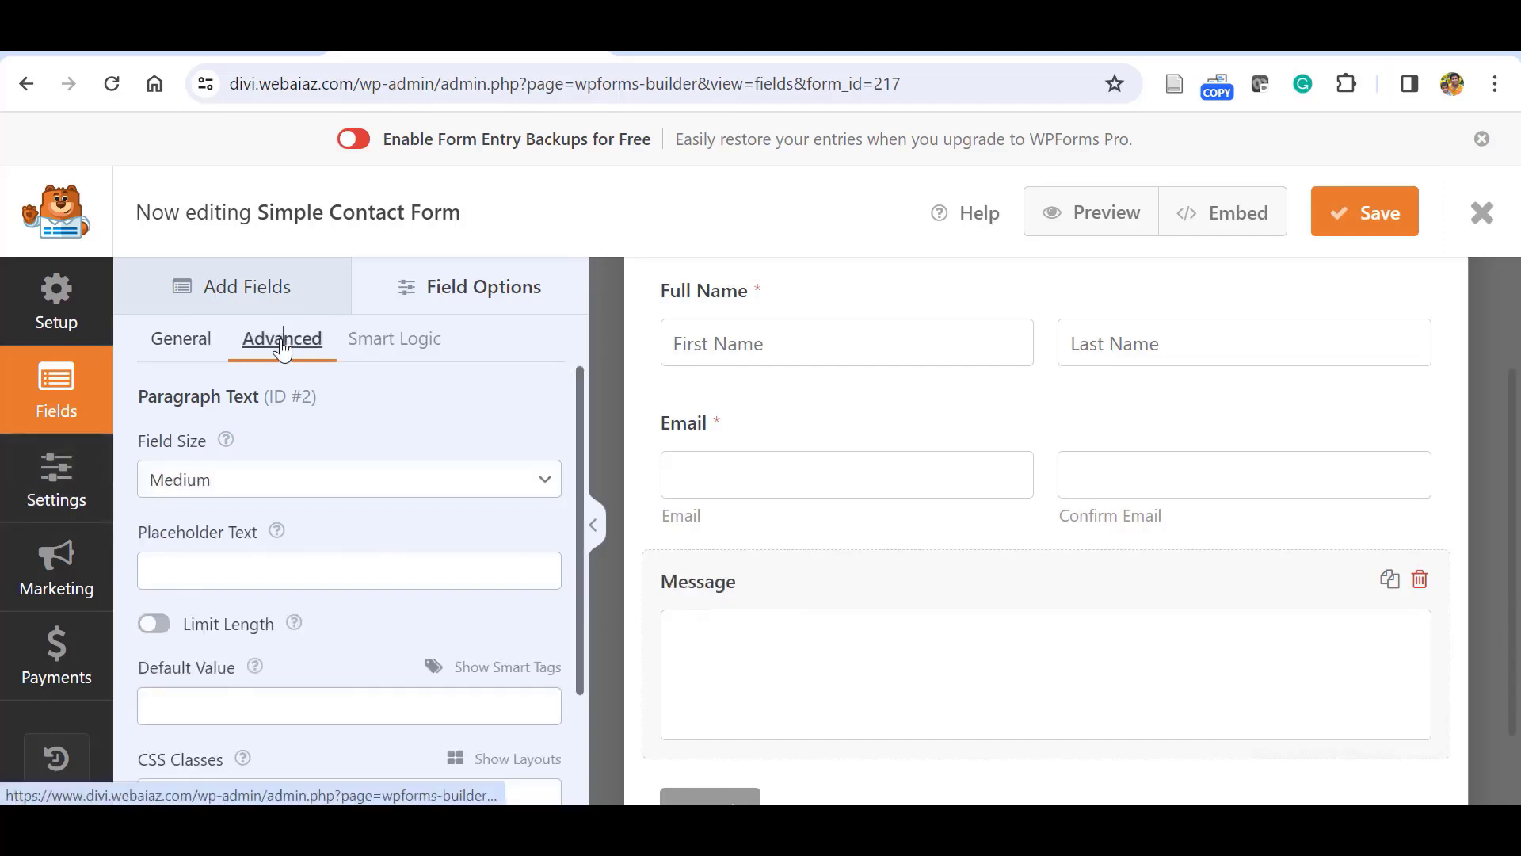
Try Small and Large sizes for Message, then settle on Medium.
left_click(516, 482)
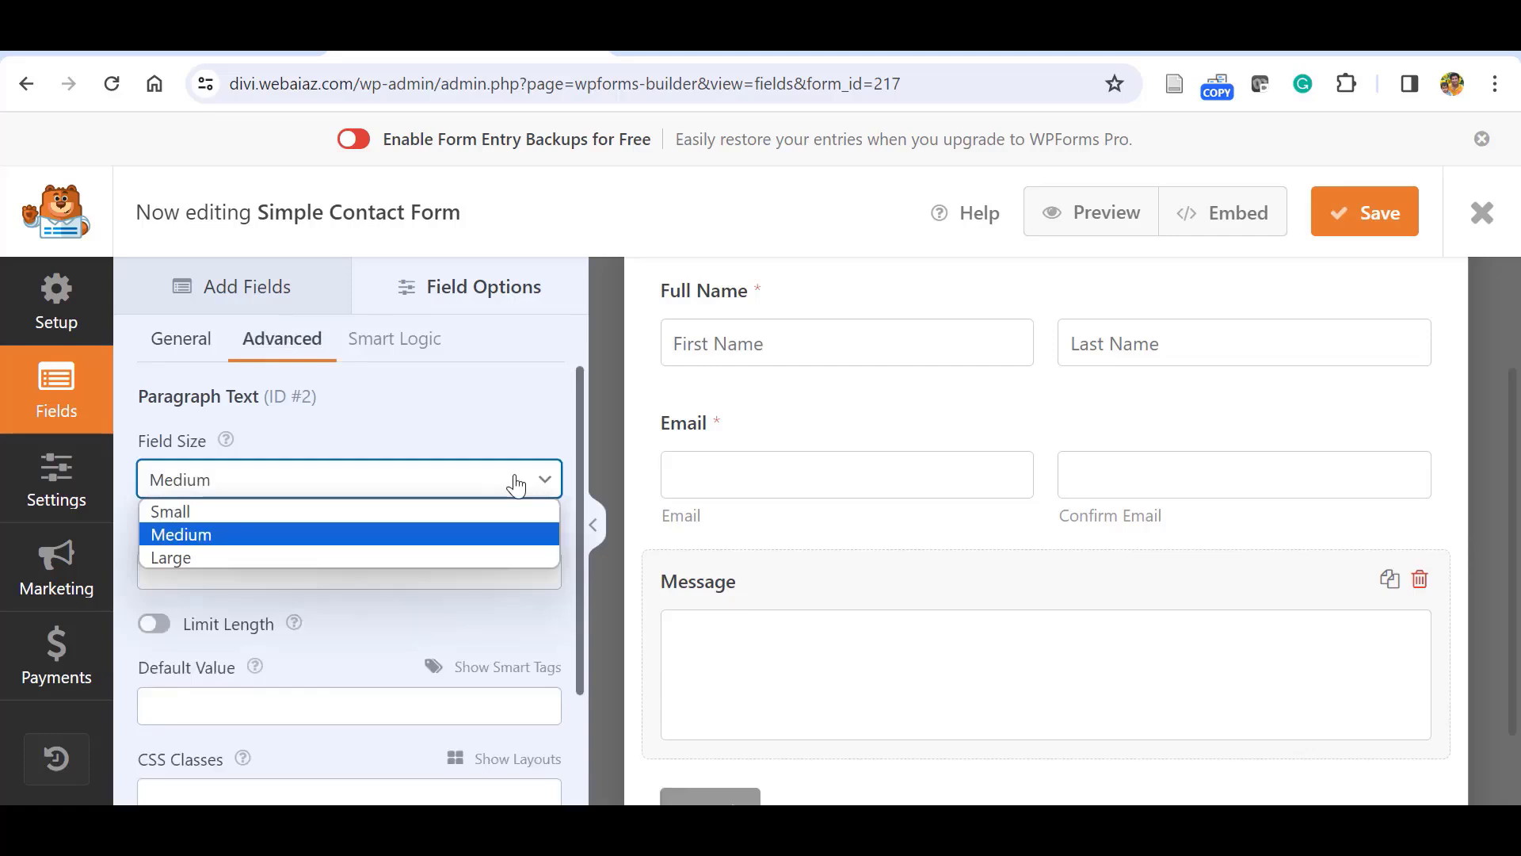
left_click(406, 508)
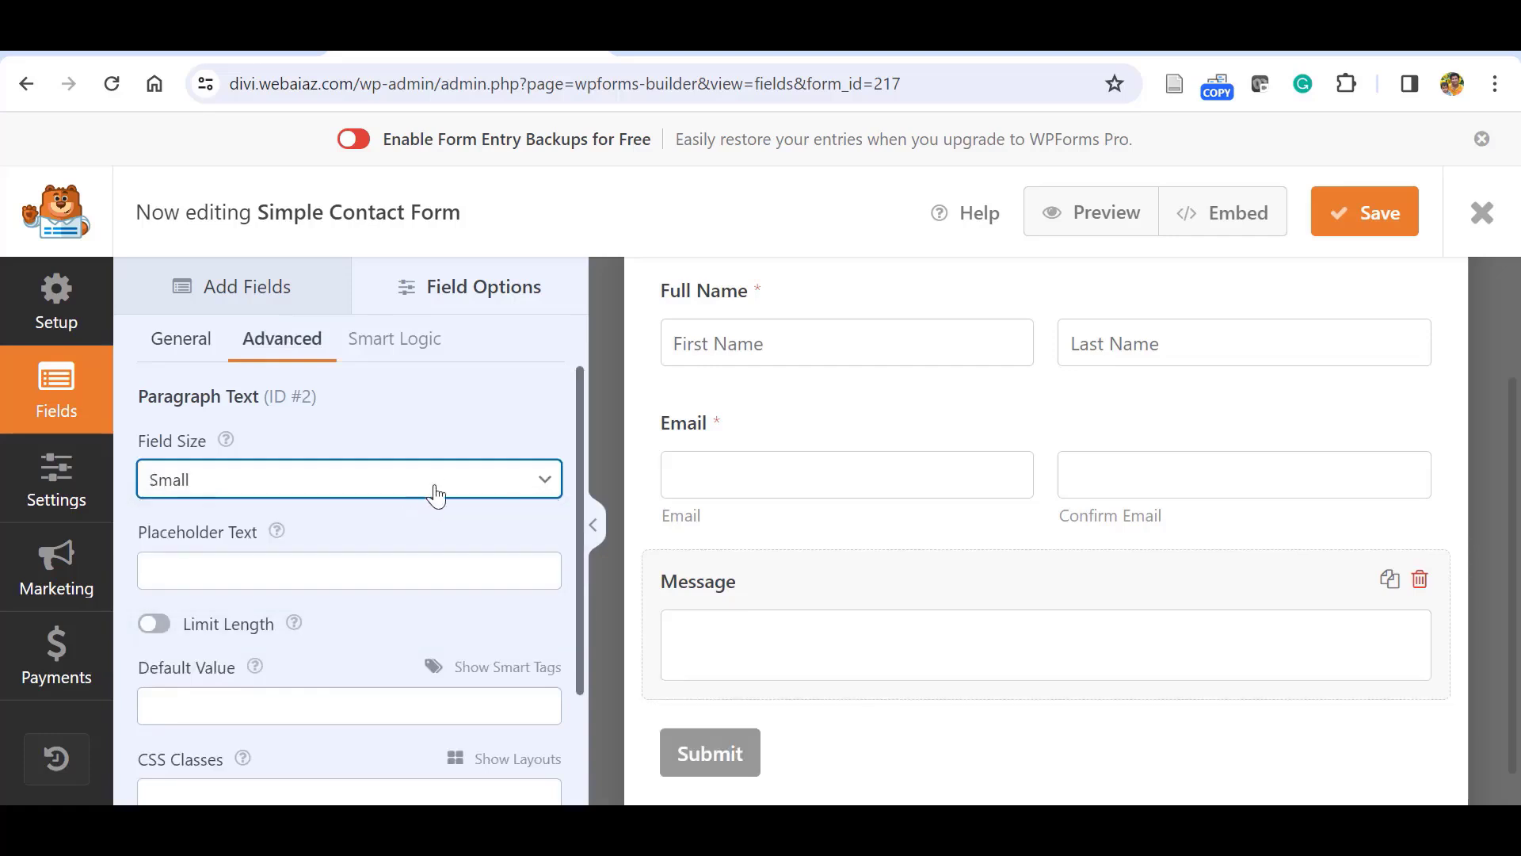
left_click(435, 496)
left_click(288, 565)
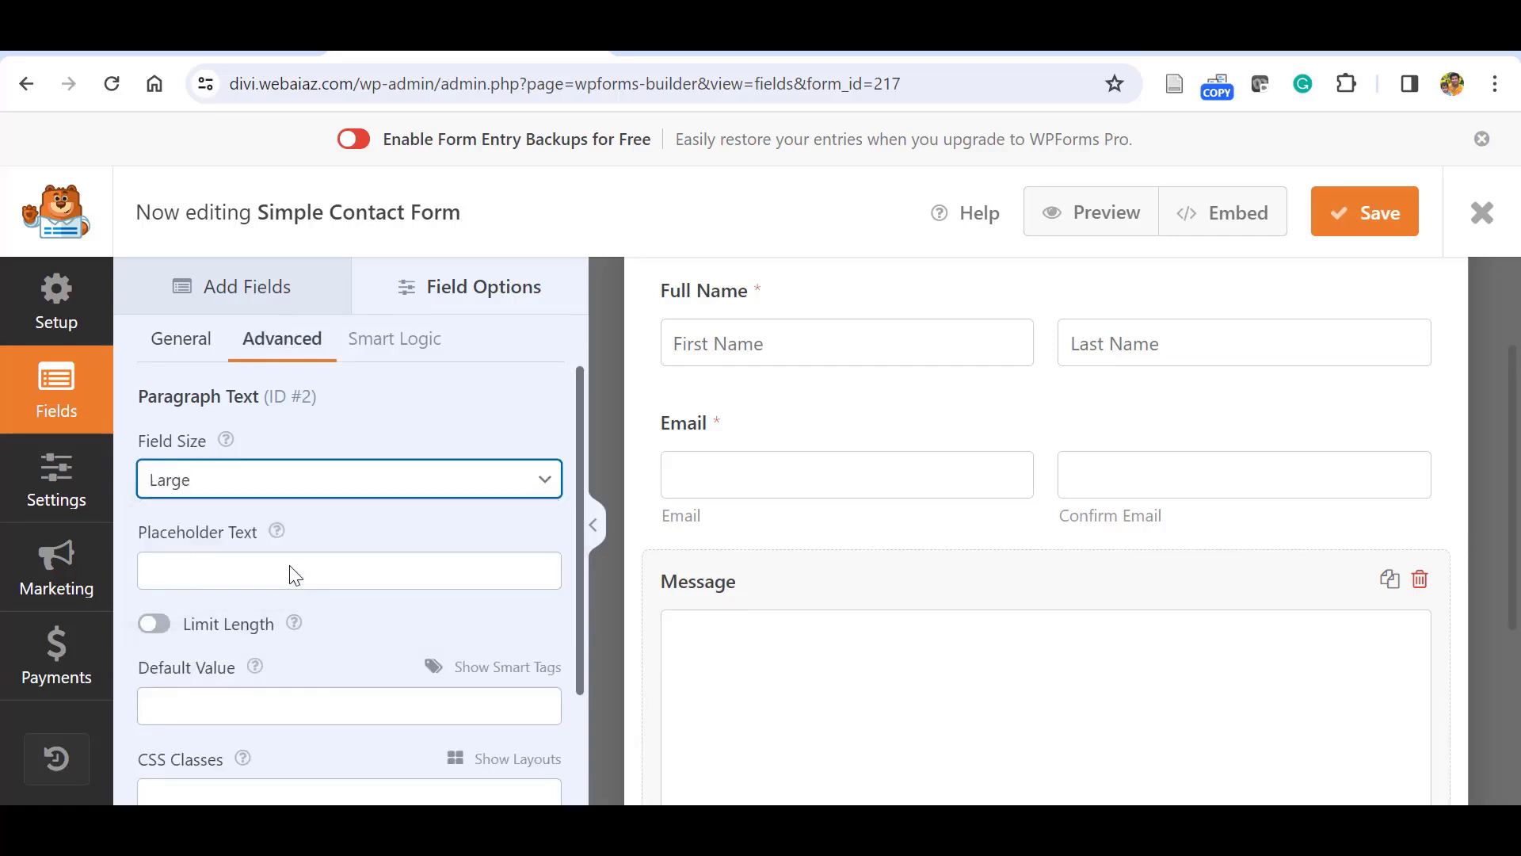
left_click(316, 484)
left_click(207, 526)
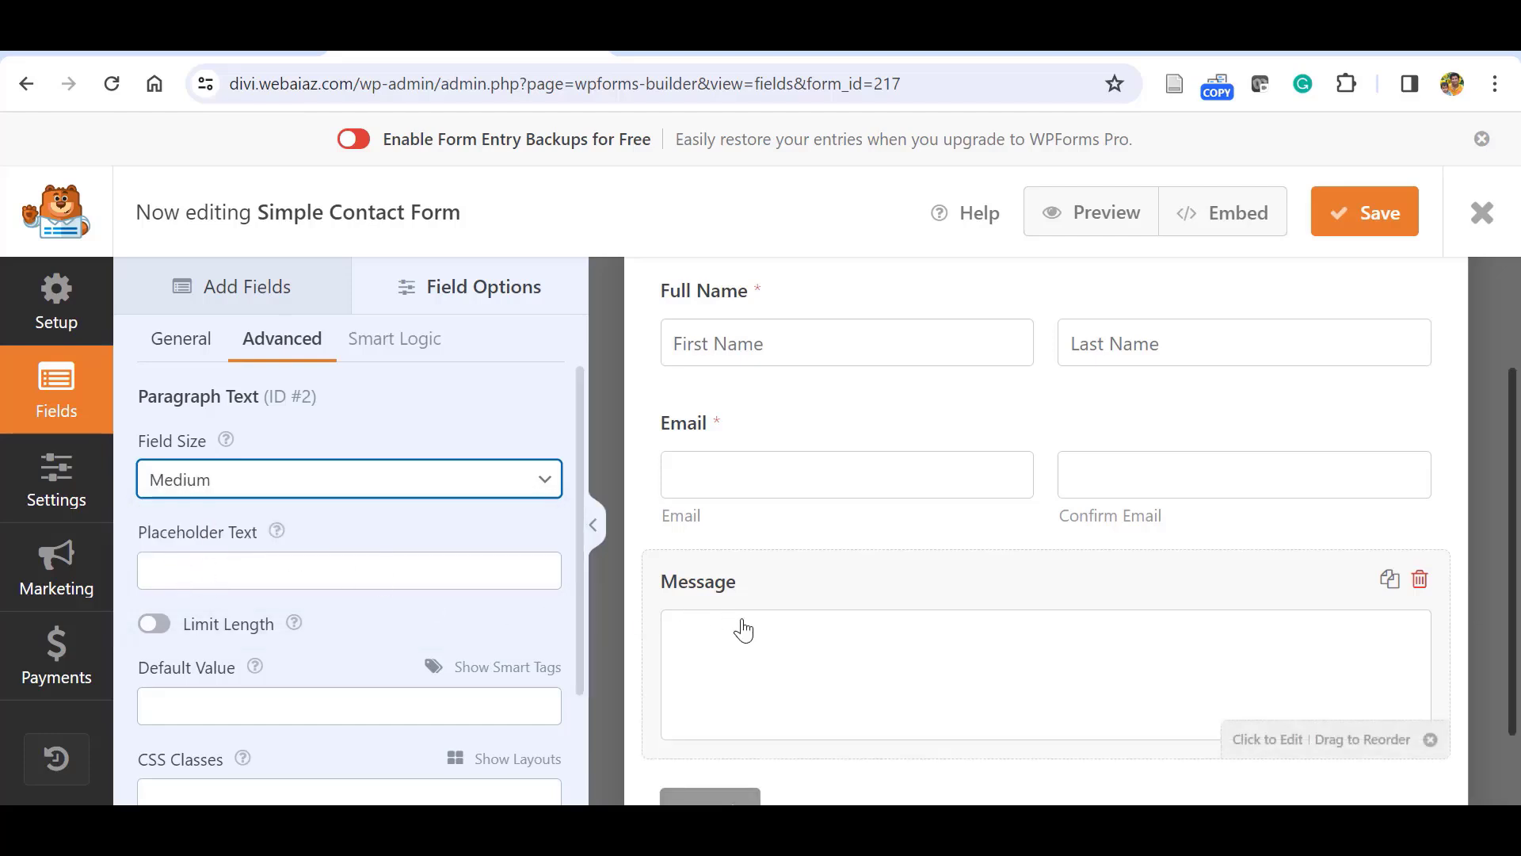
Enable Limit Length on Message, capped at 300 Words.
left_click_drag(578, 540, 579, 567)
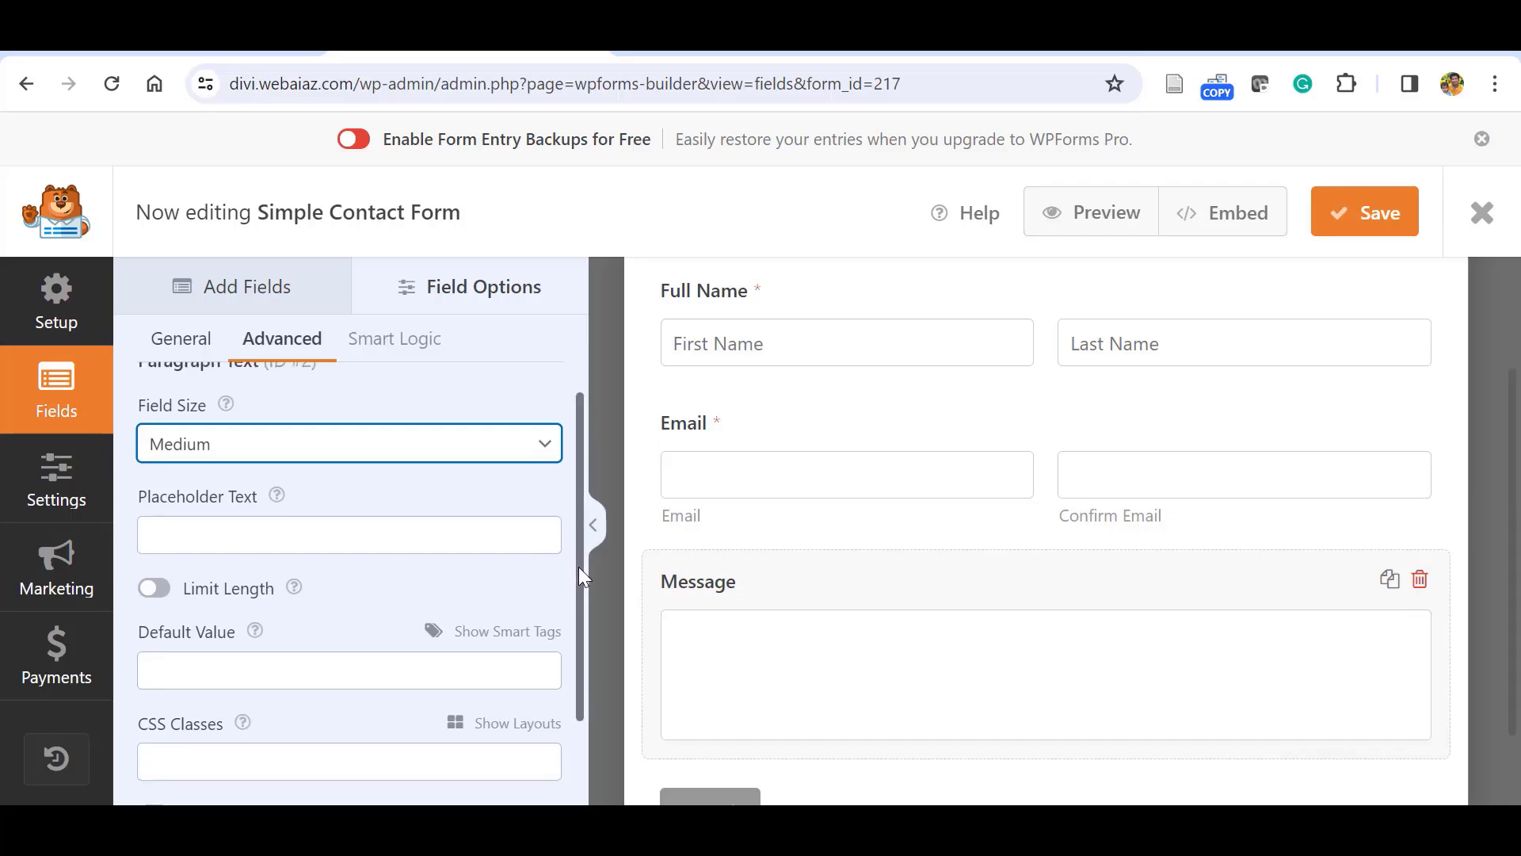
left_click(157, 590)
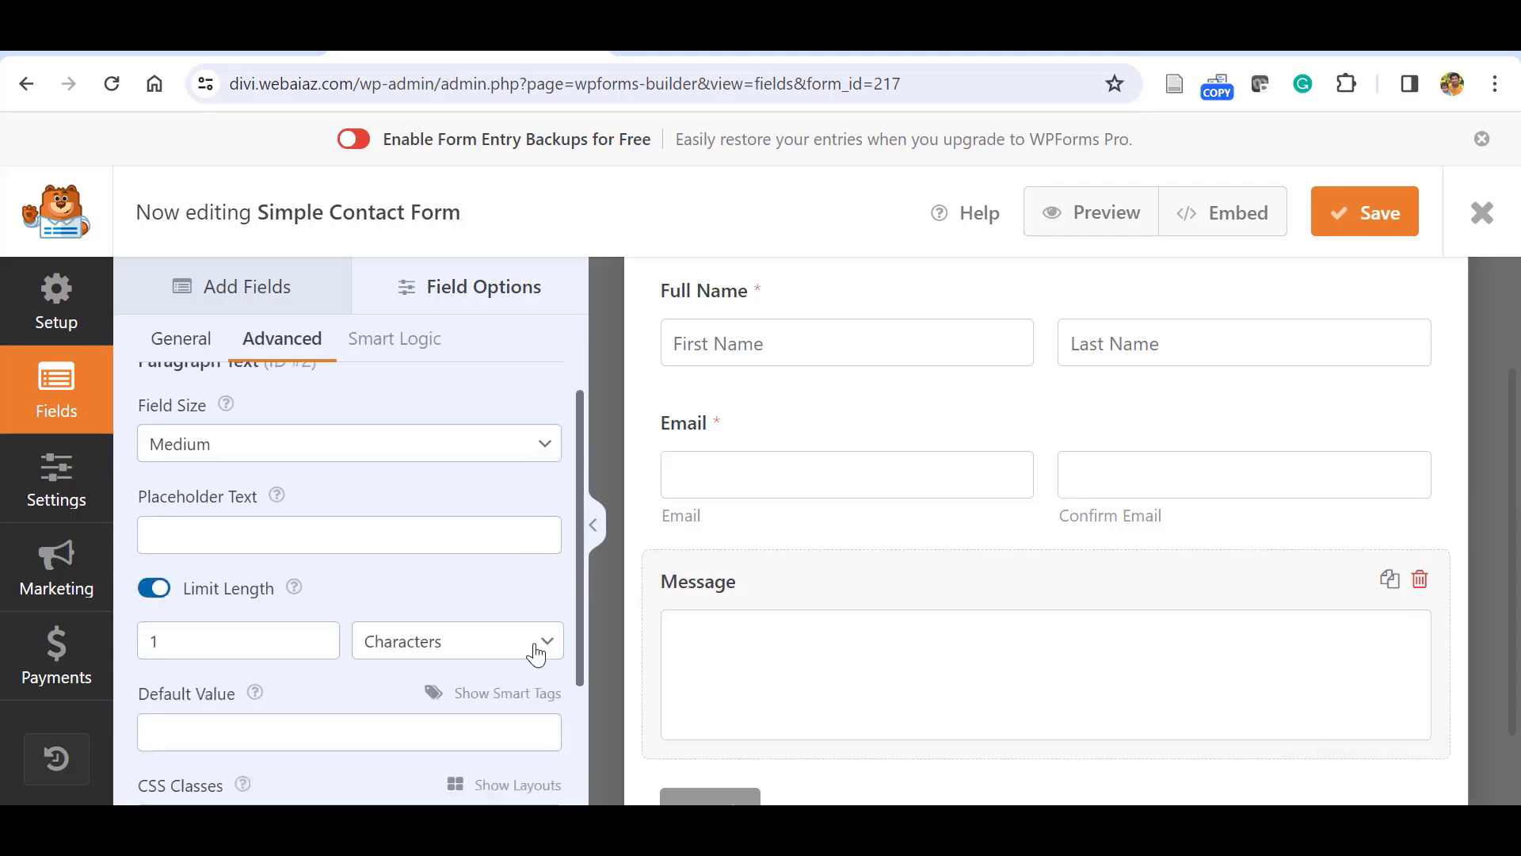
left_click(533, 645)
left_click(424, 695)
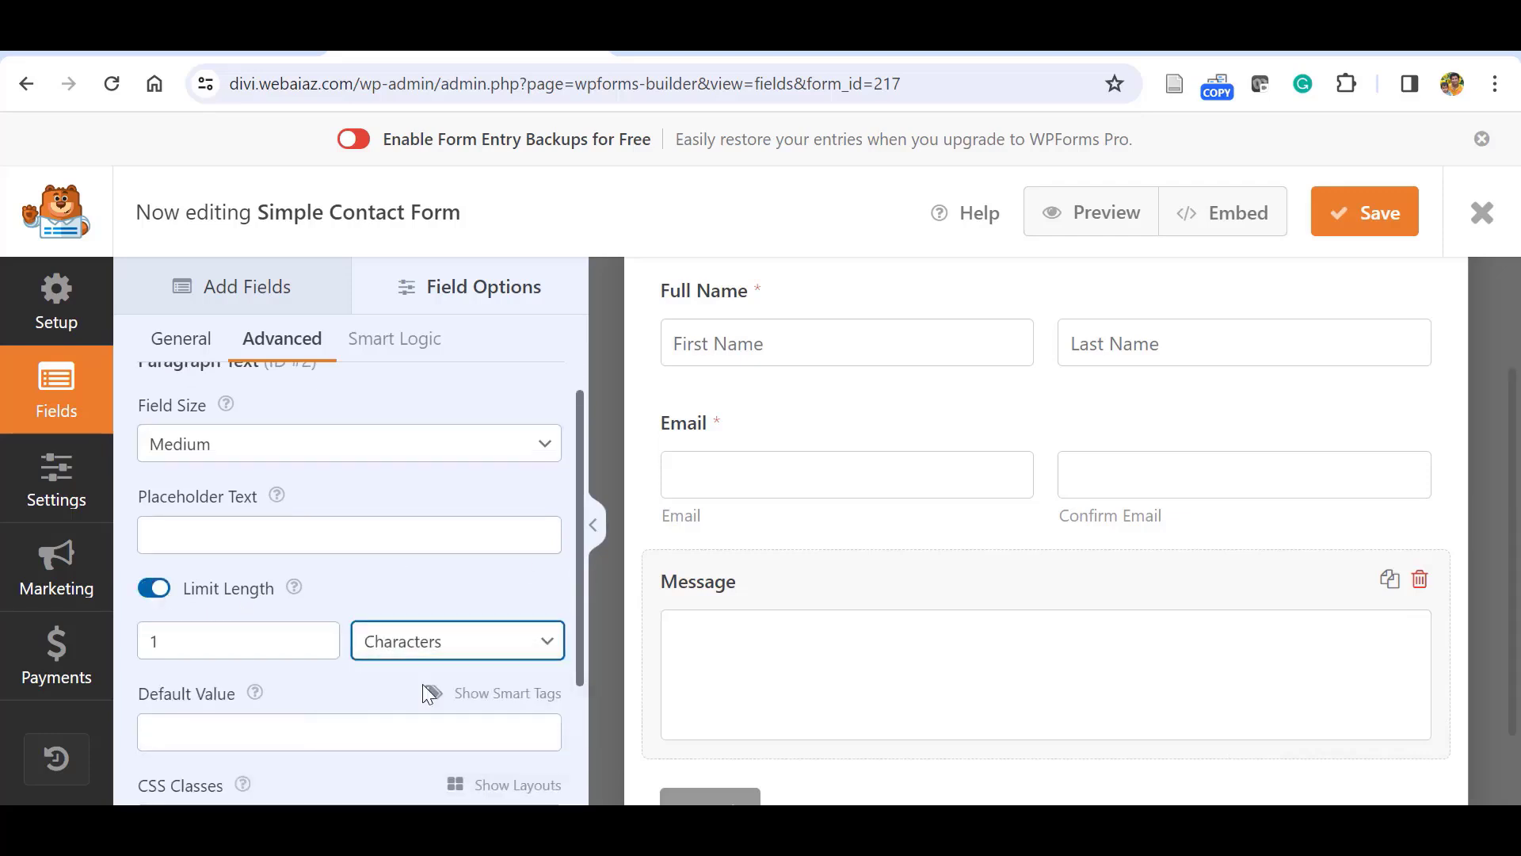
left_click(182, 635)
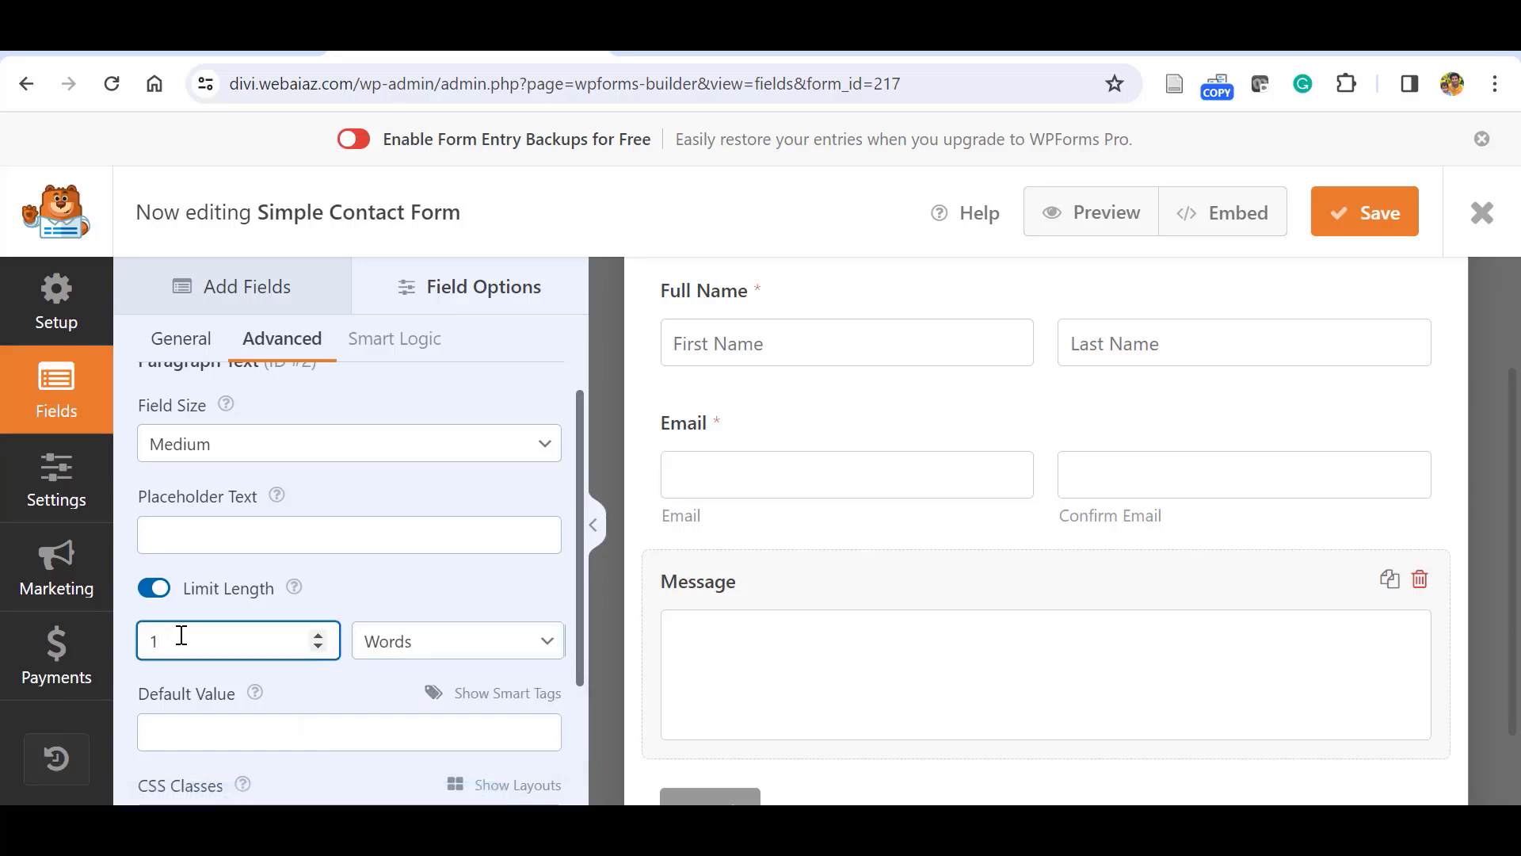
type("50")
key("BackSpace")
key("BackSpace")
key("BackSpace")
type("300")
left_click(426, 569)
scroll(577, 731, "down", 2)
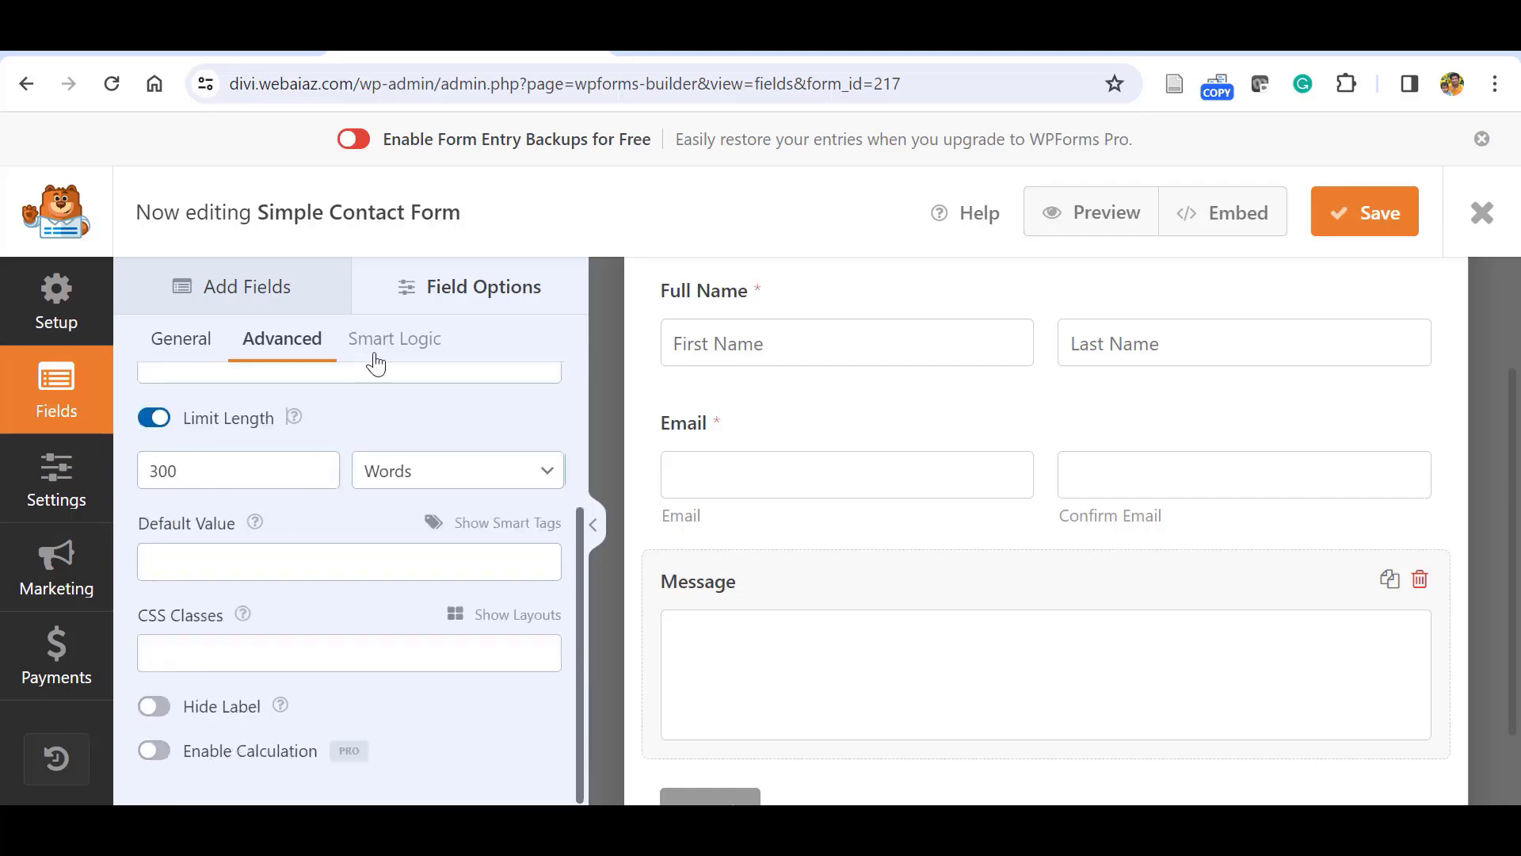
left_click(261, 292)
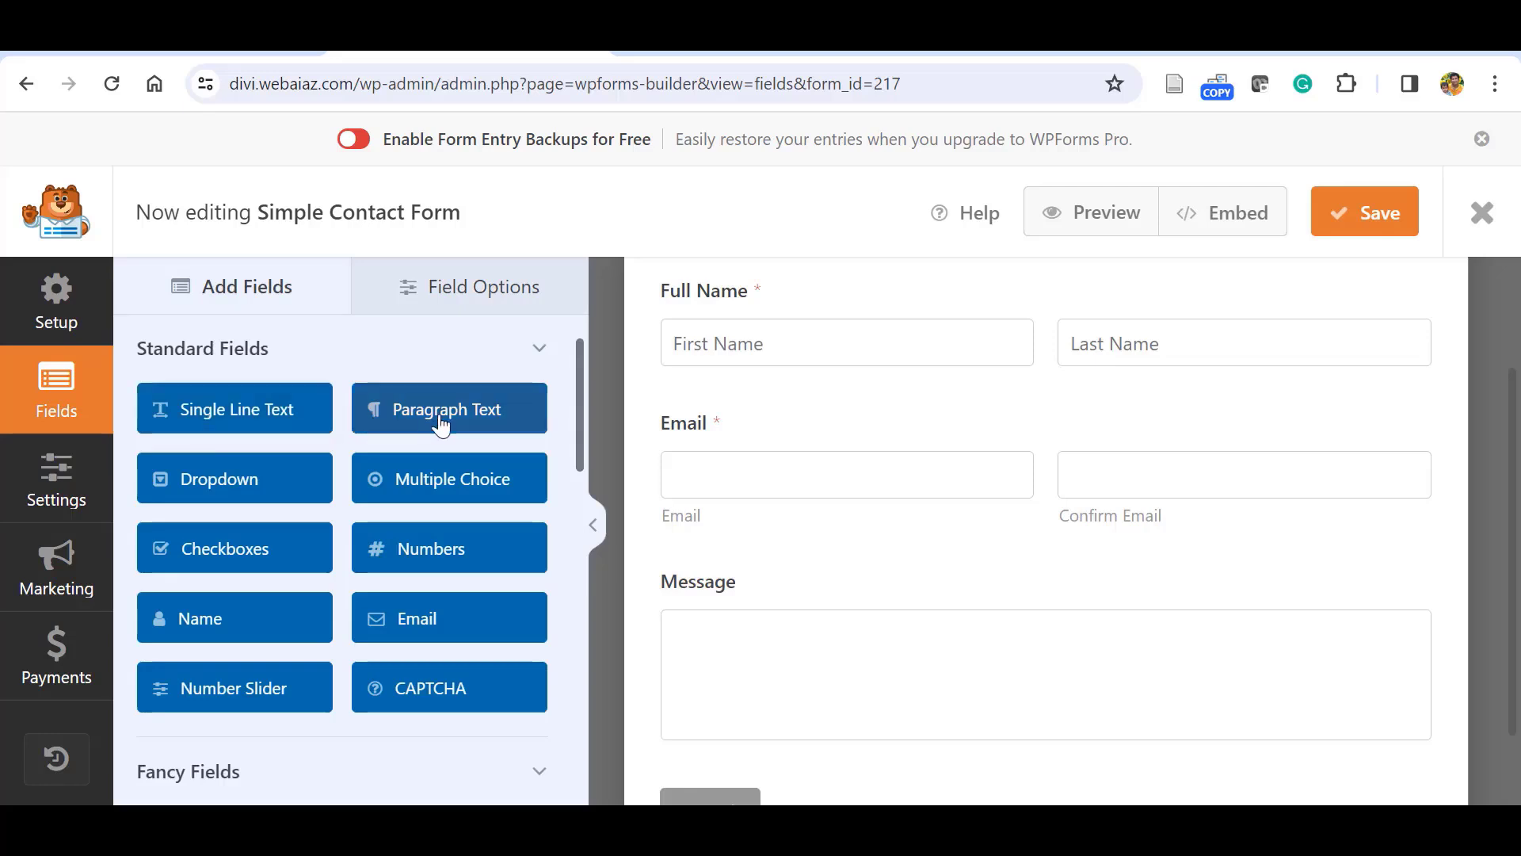
Add a Dropdown field and label it 'How do you Hear Us'.
left_click(201, 485)
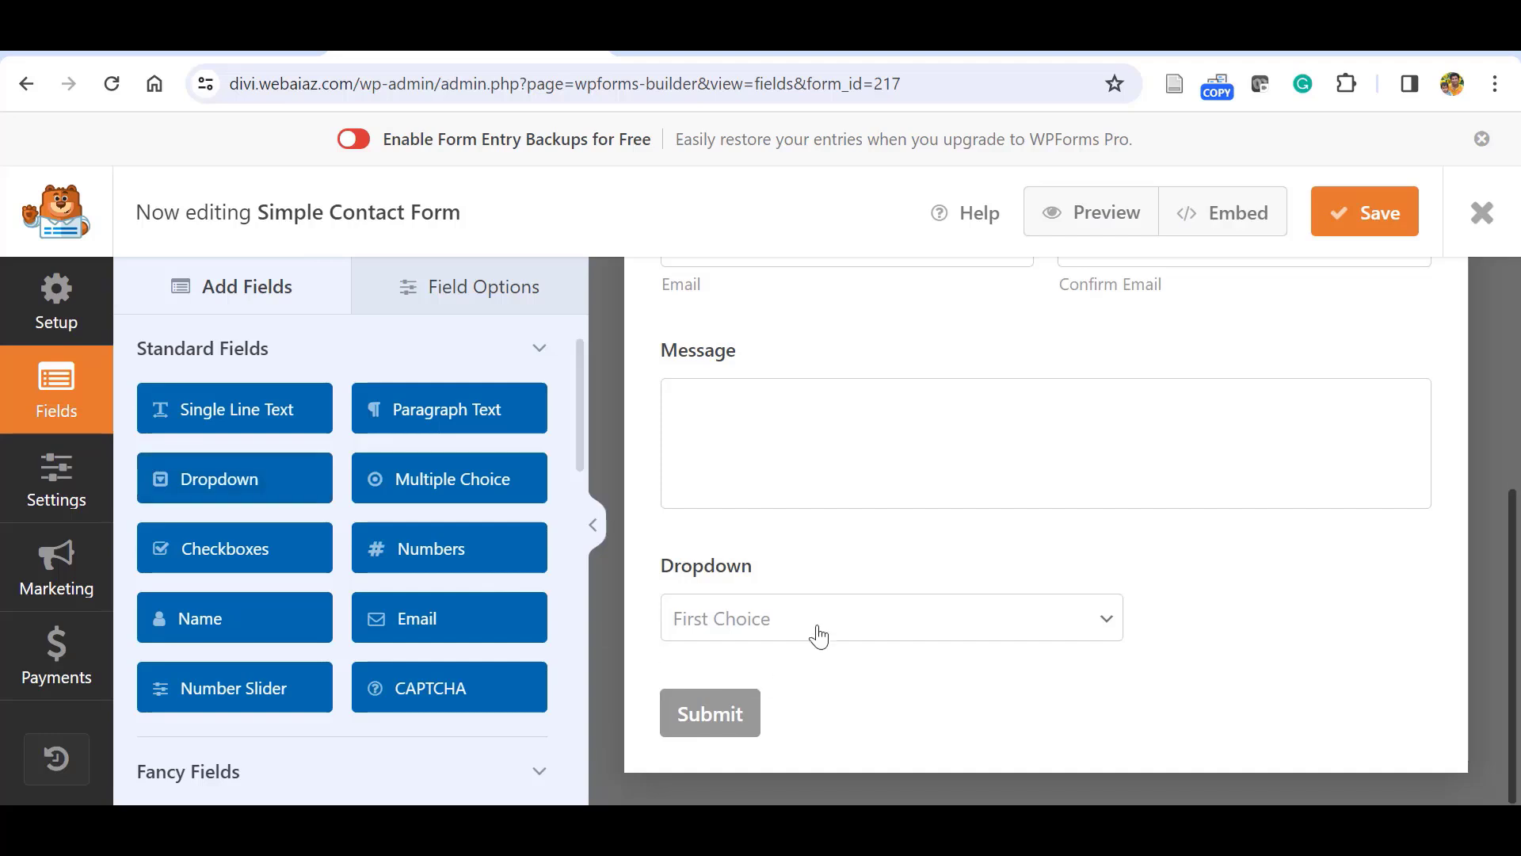
left_click(1157, 628)
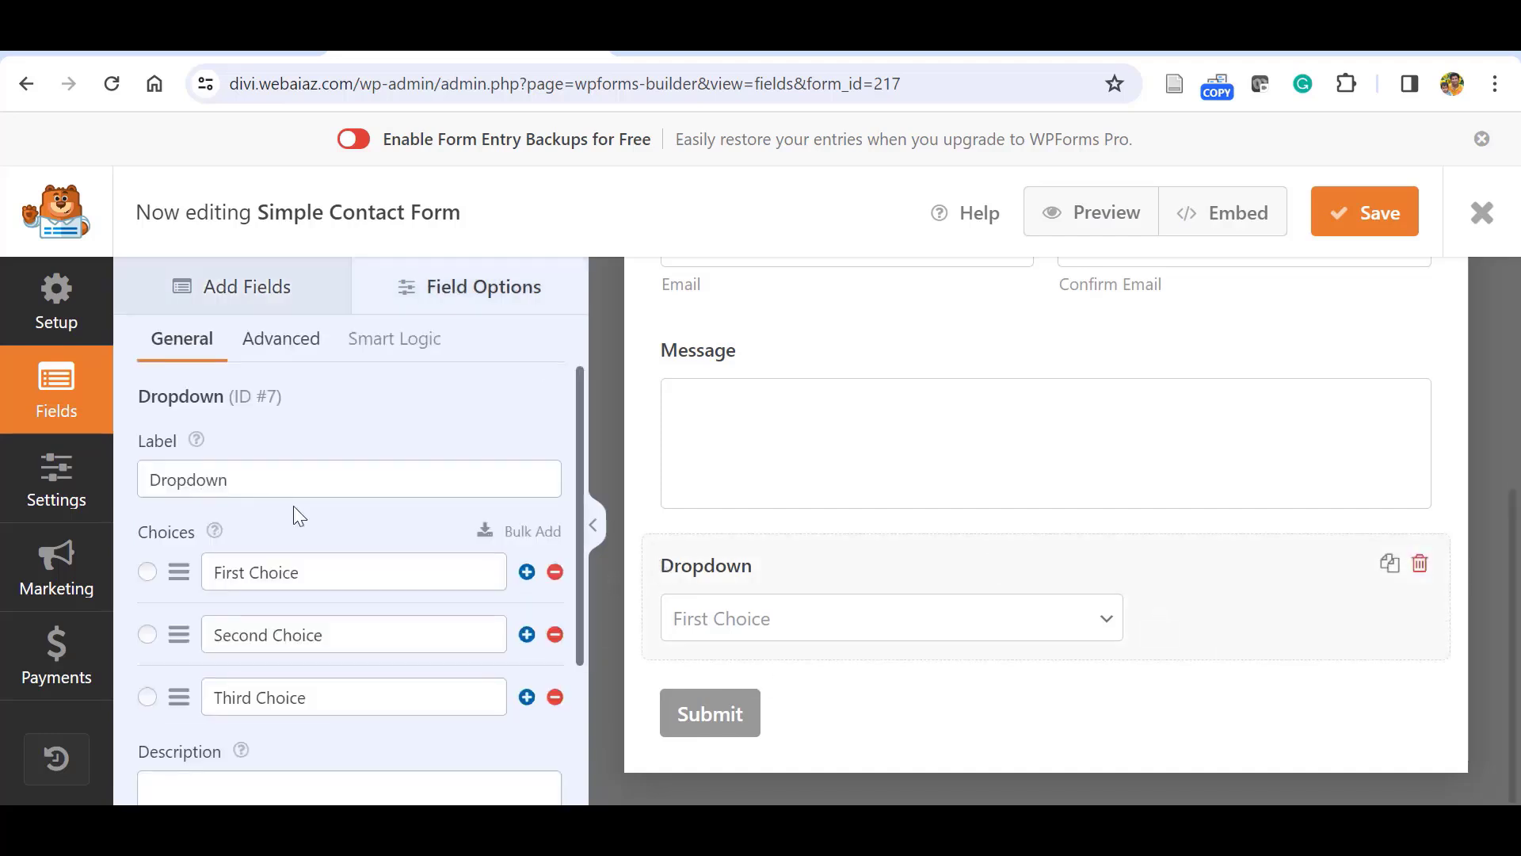
left_click(251, 478)
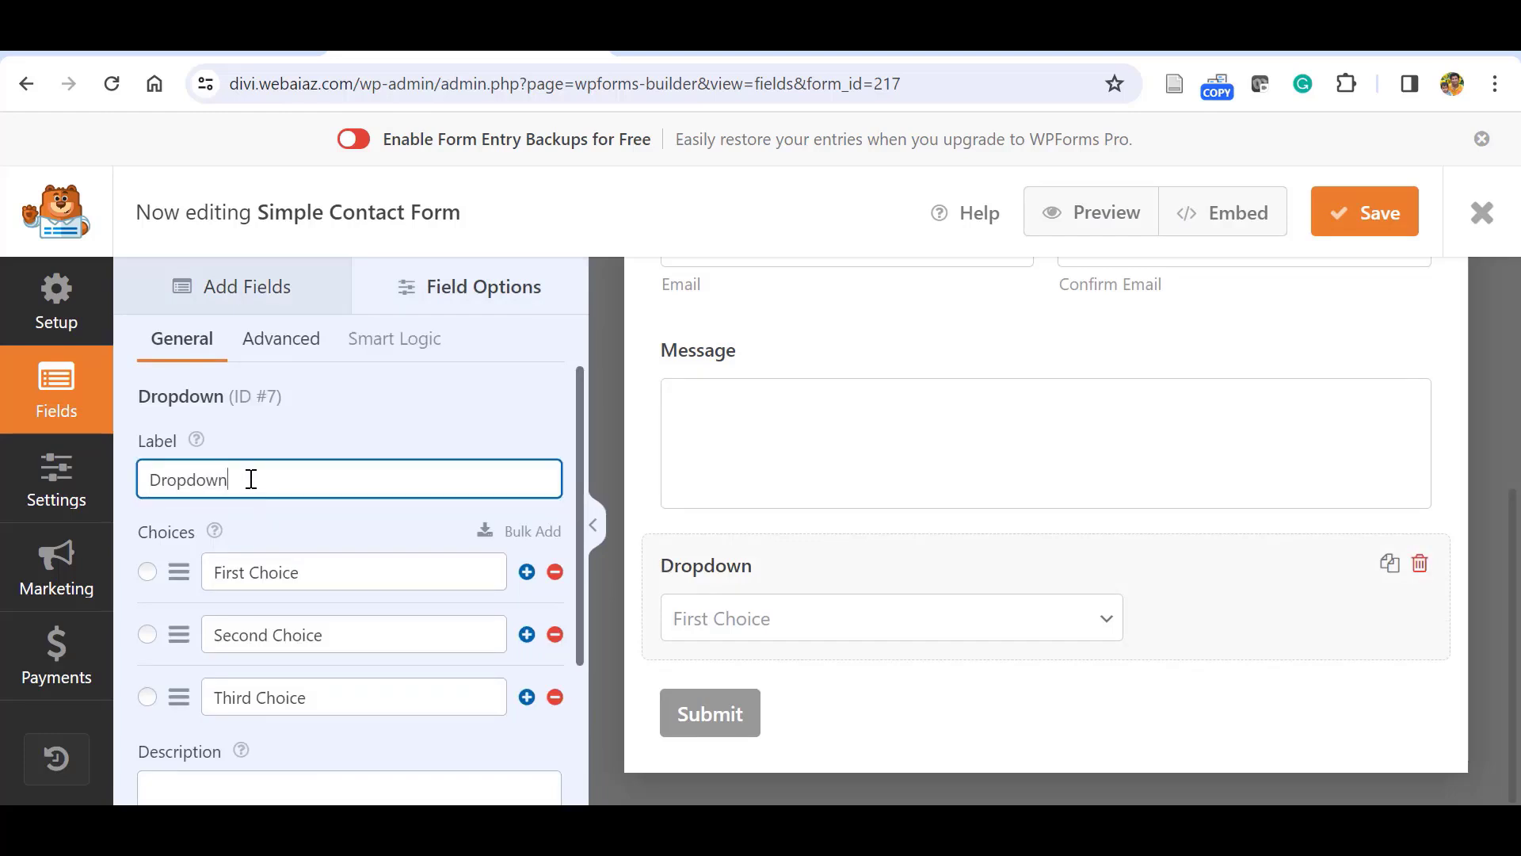
key("BackSpace")
key("BackSpace")
key("BackSpace")
key("BackSpace")
key("BackSpace")
key("BackSpace")
key("BackSpace")
type("How ")
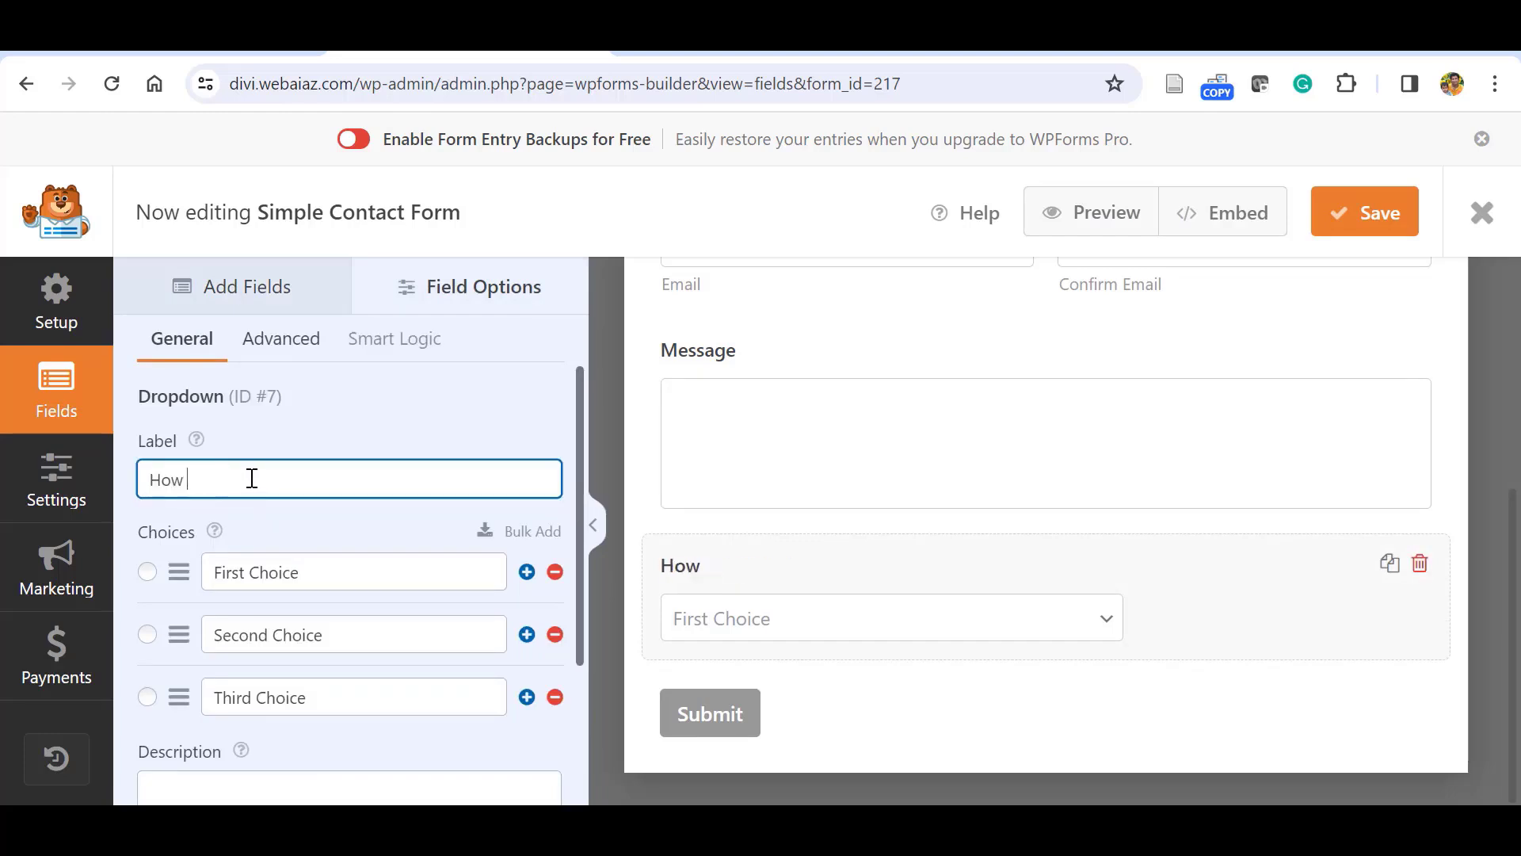
type("do you Hear ")
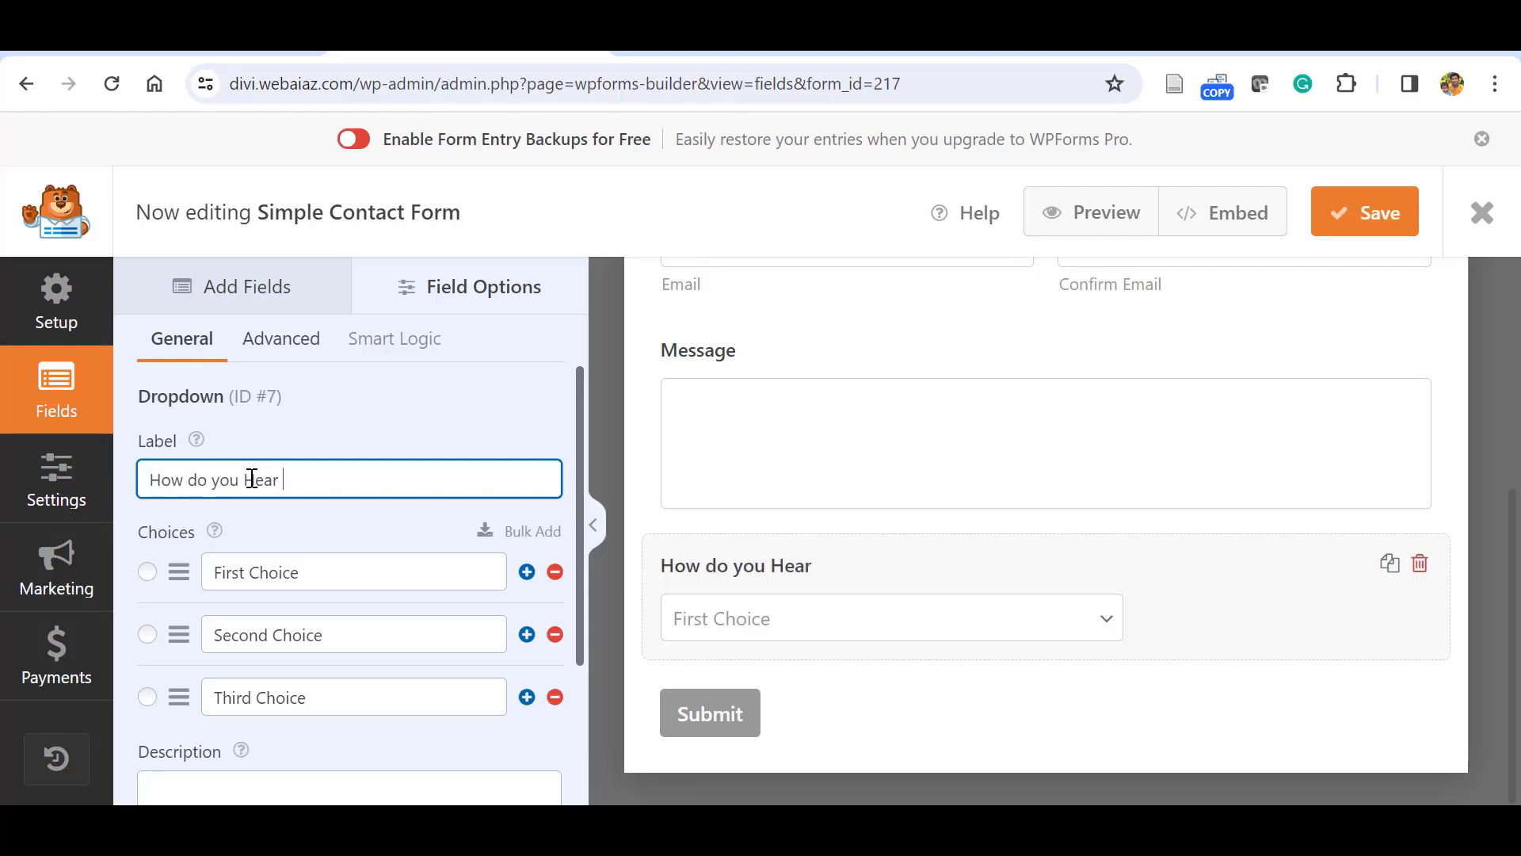
type("Us")
Rename the first three dropdown choices to Social Media, Google Search and Advertisement.
left_click(314, 565)
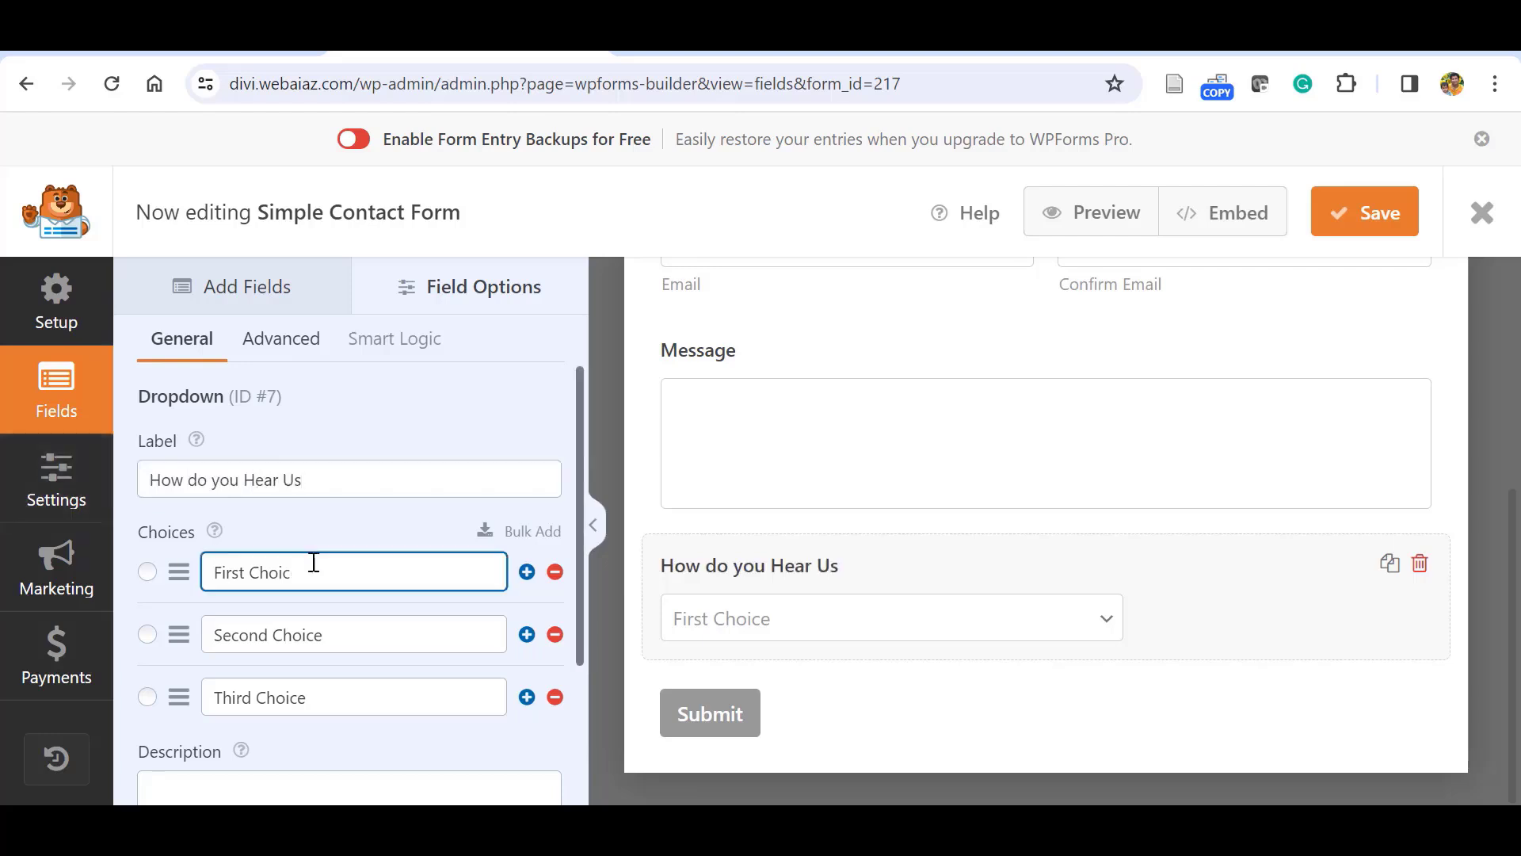
key("BackSpace")
key("BackSpace")
key("BackSpace")
key("BackSpace")
key("BackSpace")
key("BackSpace")
key("BackSpace")
key("BackSpace")
key("BackSpace")
key("BackSpace")
key("BackSpace")
type("Soci")
type("Media")
left_click(360, 630)
key("BackSpace")
key("BackSpace")
key("BackSpace")
key("BackSpace")
key("BackSpace")
key("BackSpace")
key("BackSpace")
key("BackSpace")
key("BackSpace")
key("BackSpace")
key("BackSpace")
key("BackSpace")
key("BackSpace")
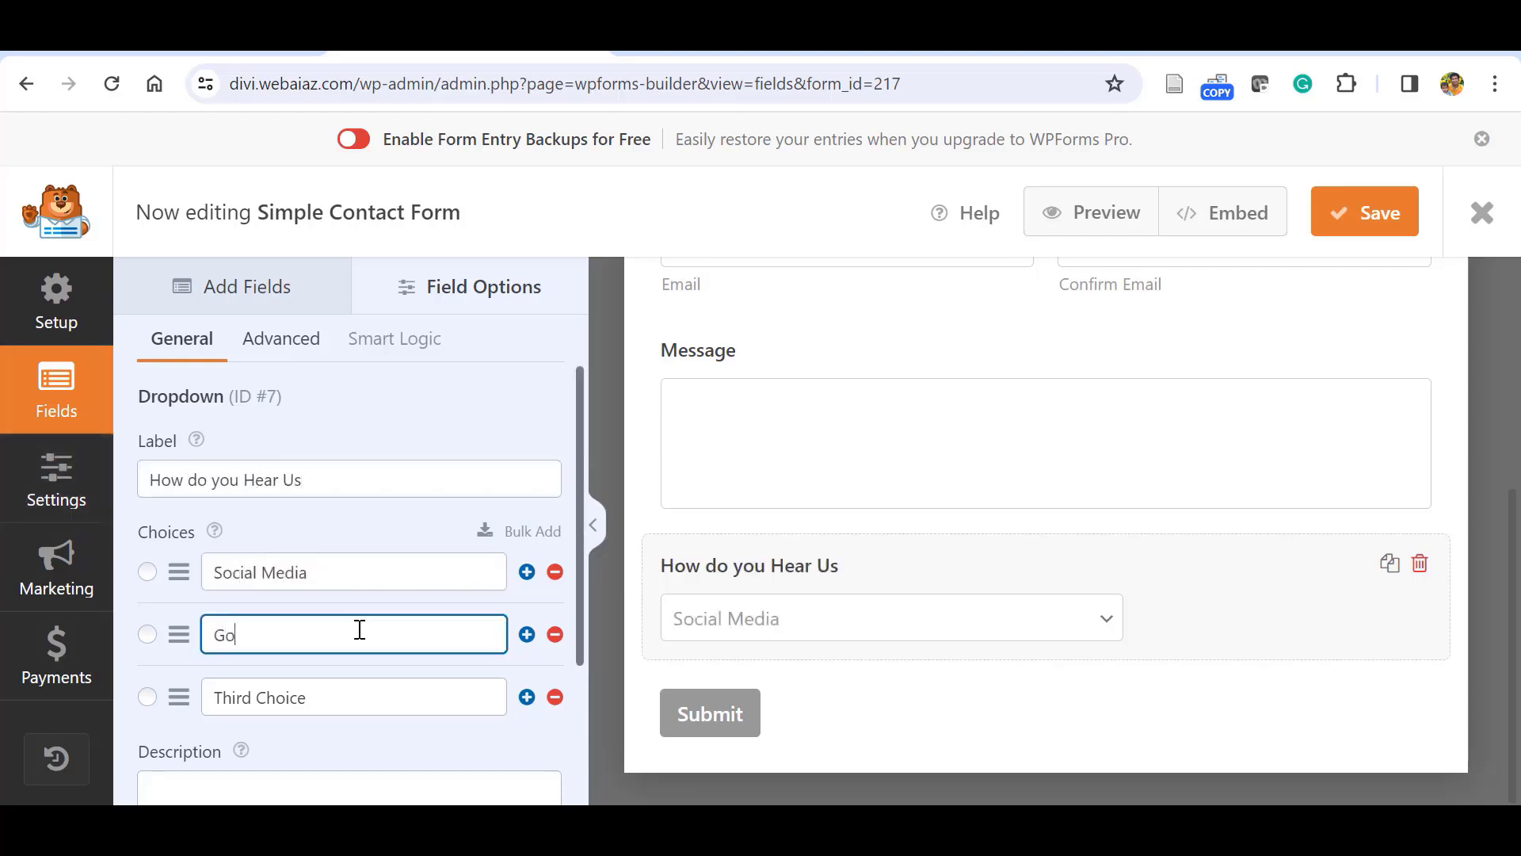
type("Google Search")
left_click(335, 699)
key("BackSpace")
key("BackSpace")
key("BackSpace")
key("BackSpace")
key("BackSpace")
key("BackSpace")
key("BackSpace")
key("BackSpace")
key("BackSpace")
key("BackSpace")
key("BackSpace")
key("BackSpace")
type("Adv")
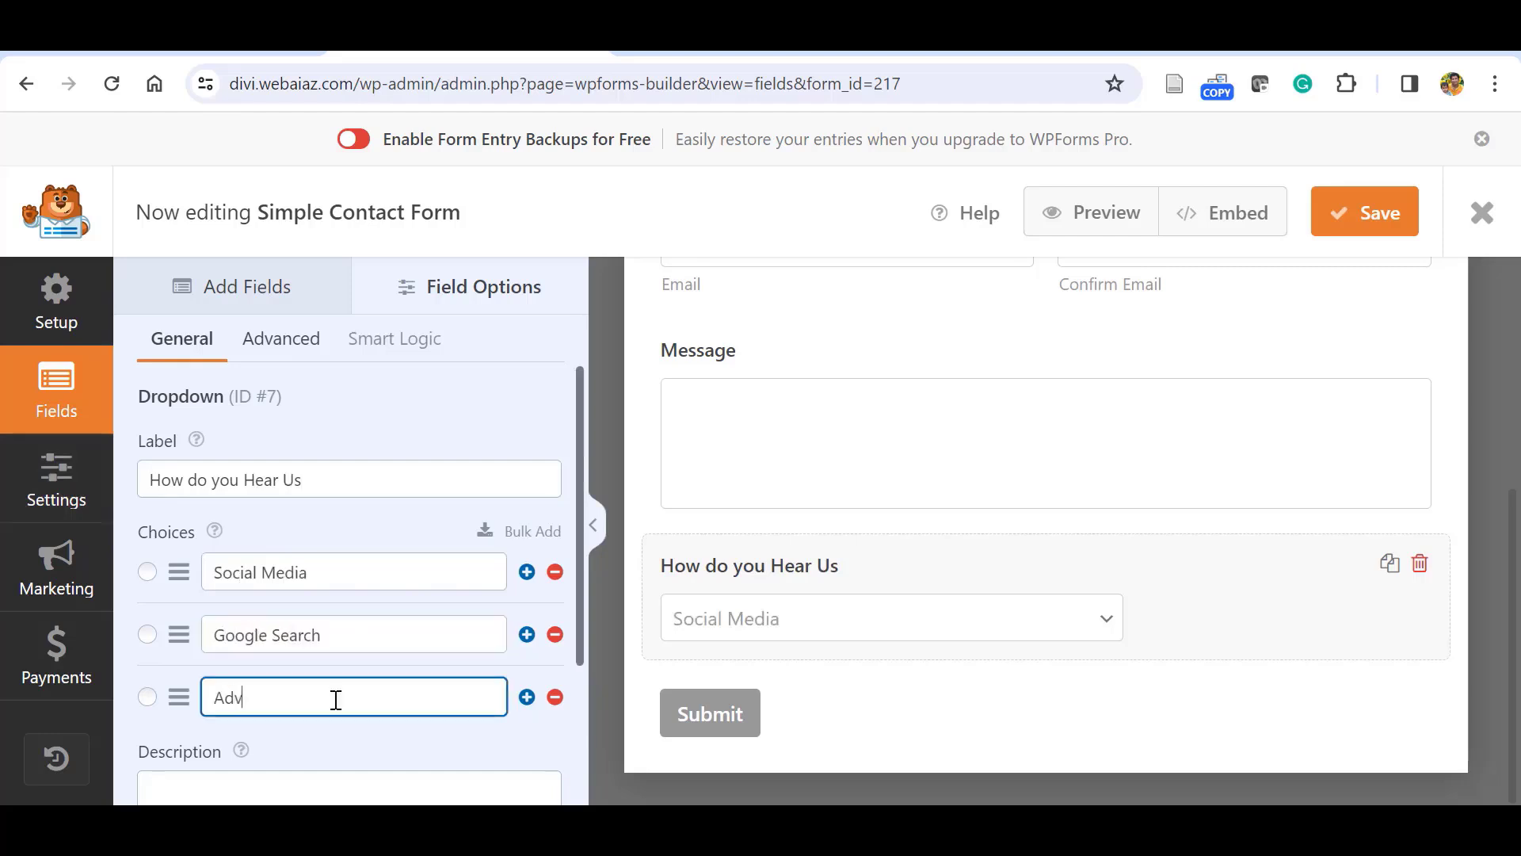
type("ertisement")
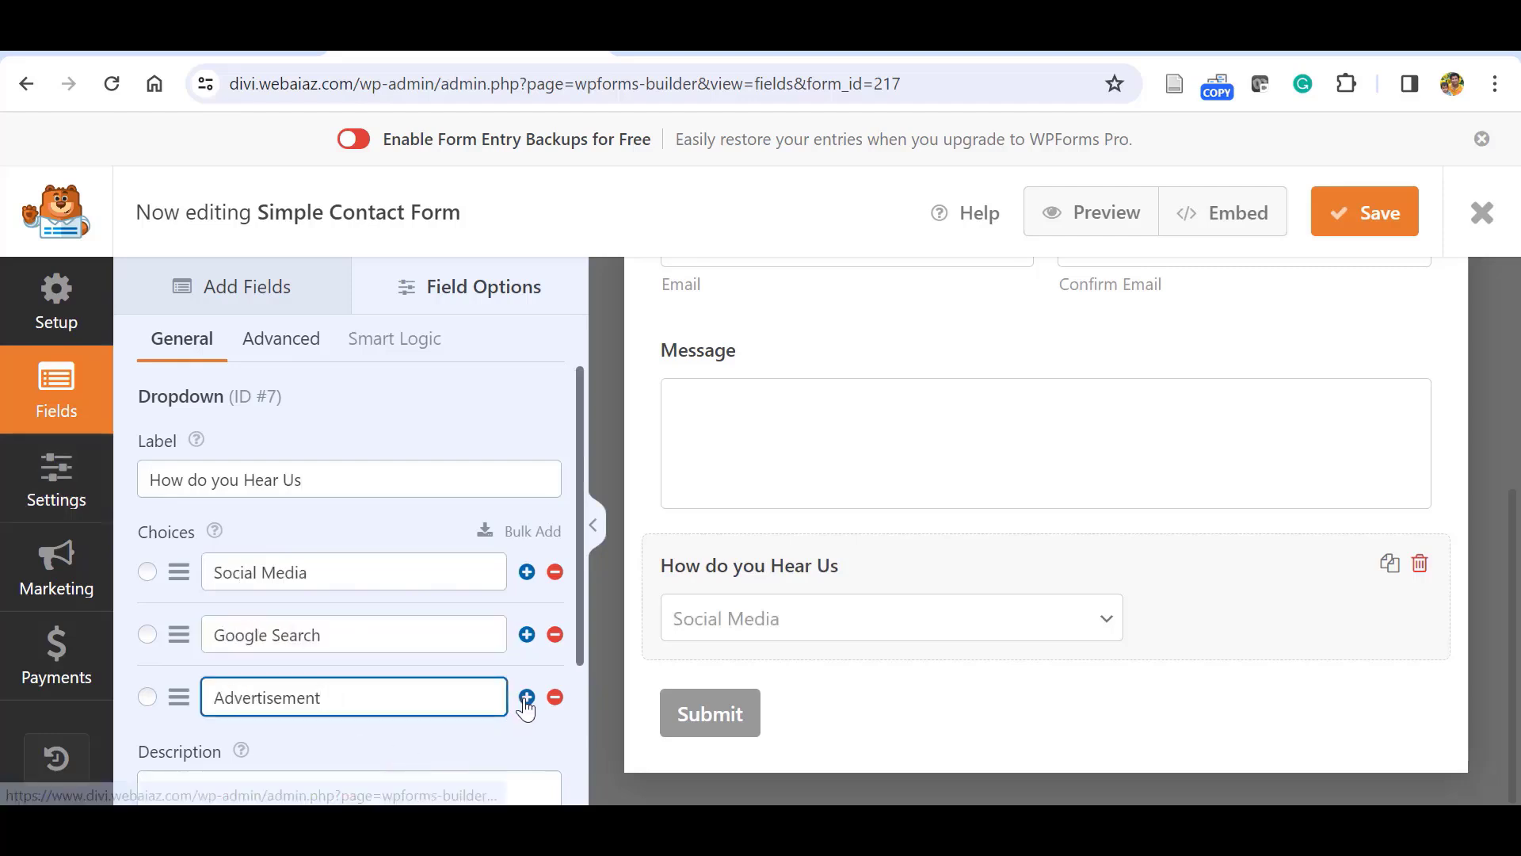
Add a fourth dropdown choice named 'Other' after Advertisement.
left_click(527, 698)
scroll(431, 663, "down", 1)
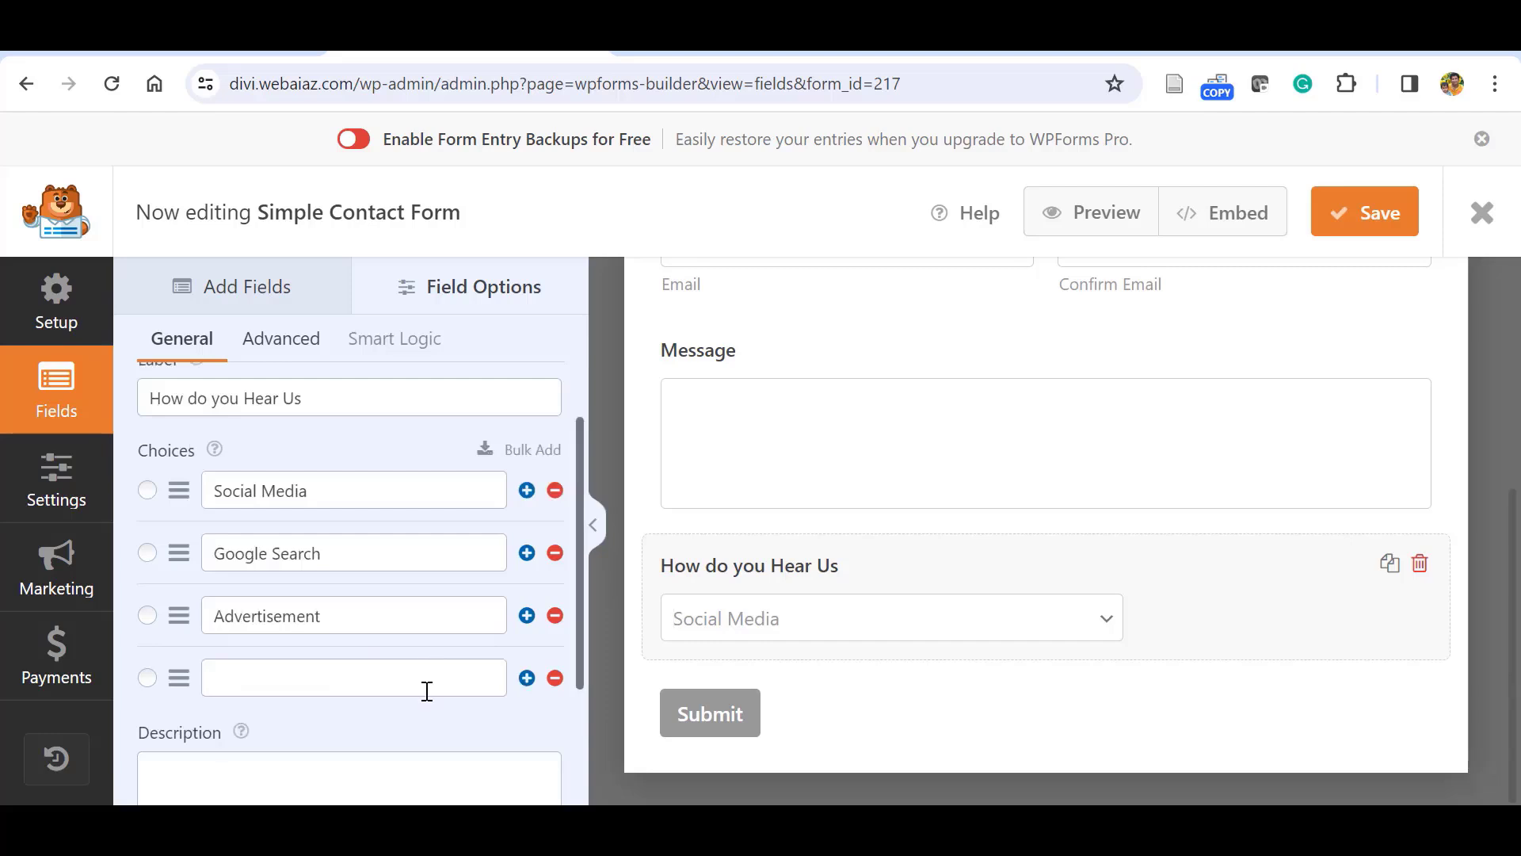
left_click(426, 691)
type("Other")
scroll(426, 691, "down", 2)
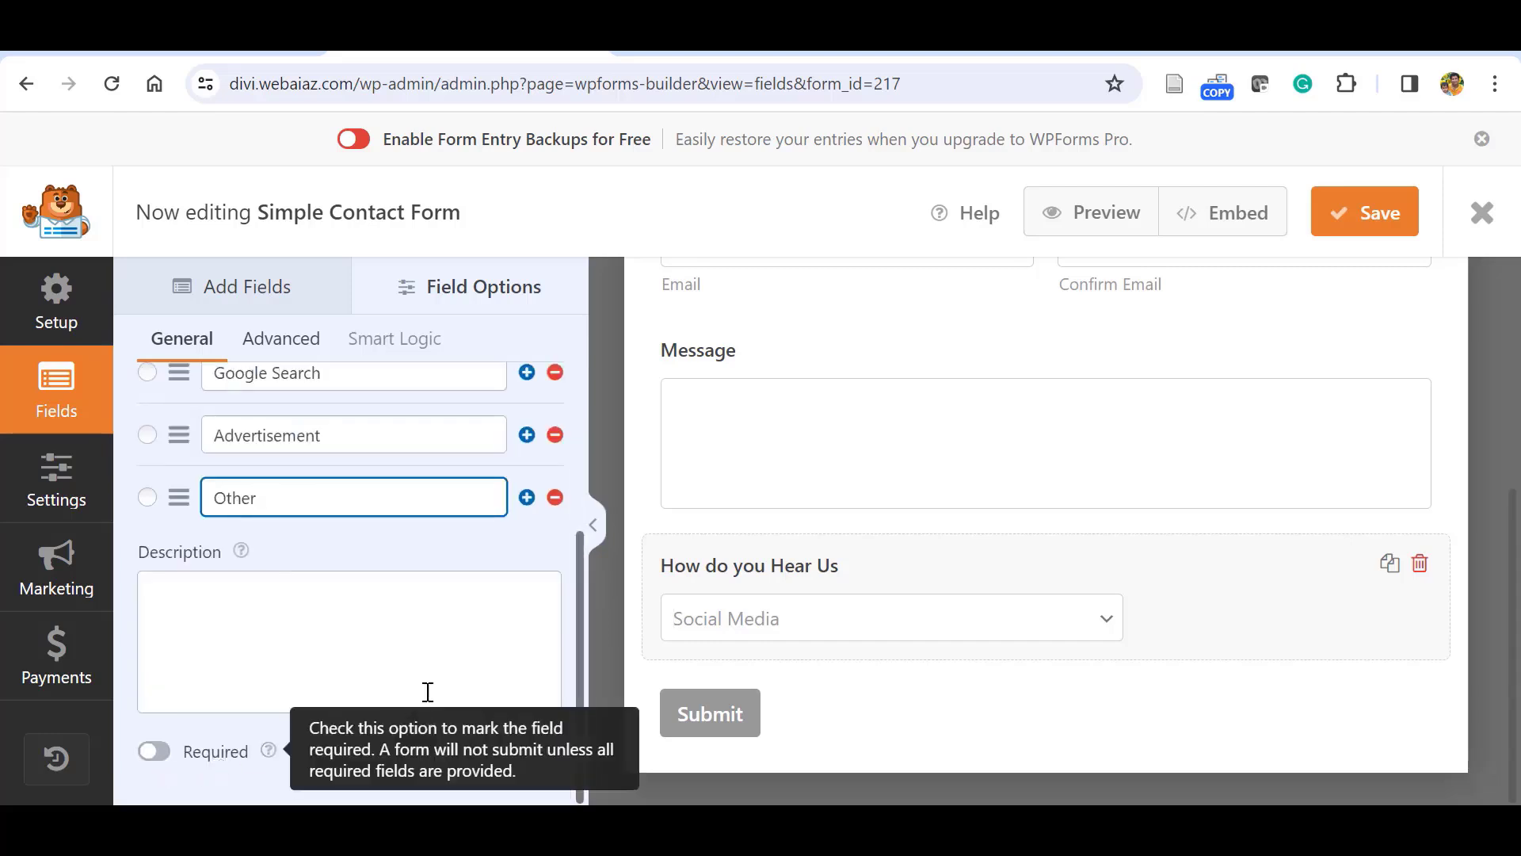
scroll(583, 592, "up", 4)
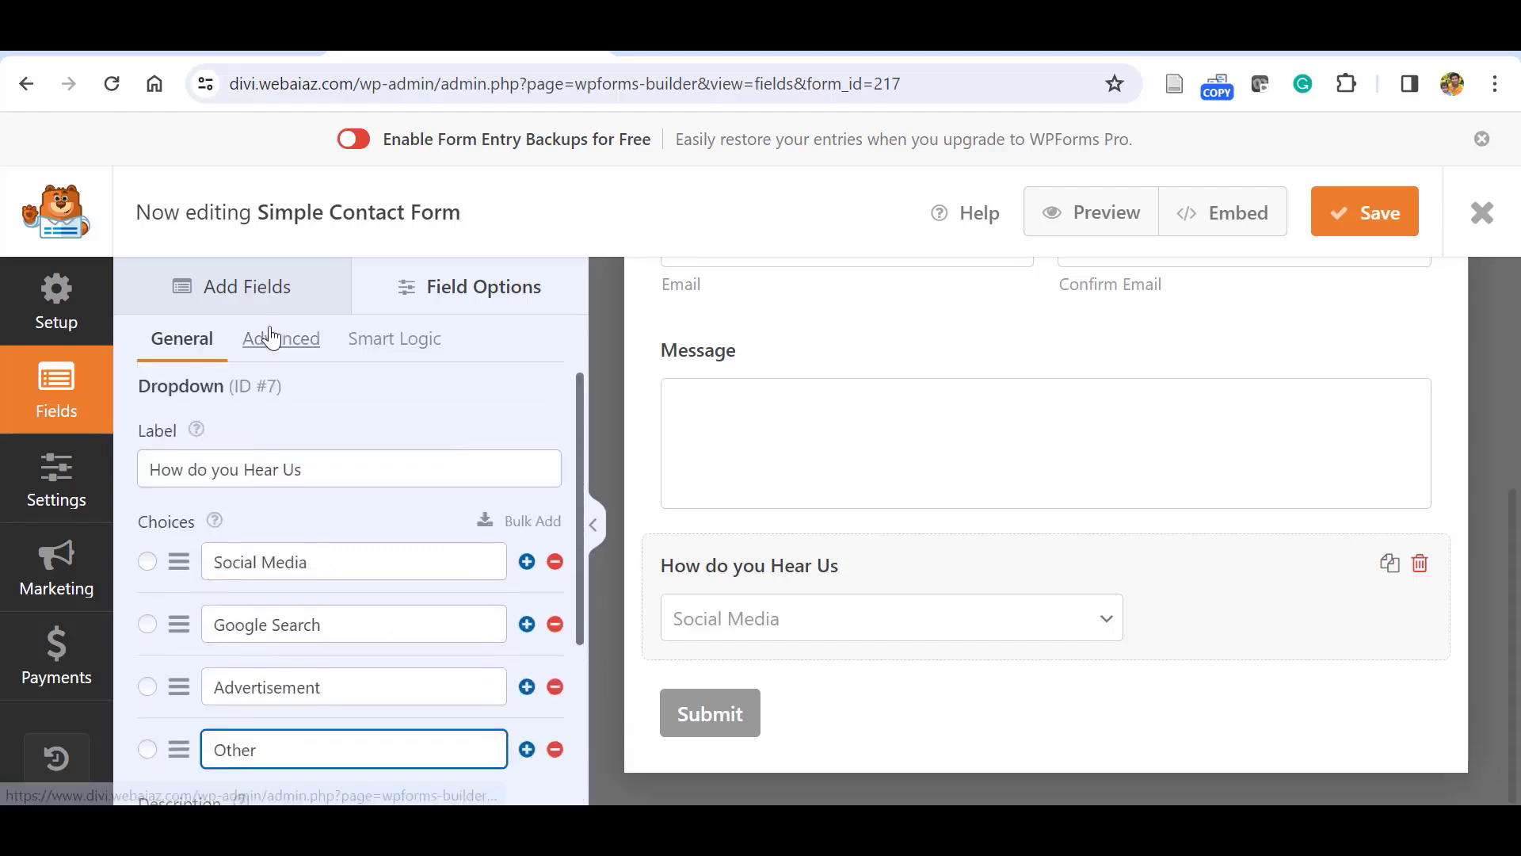
Set the How do you Hear Us dropdown's style to Modern.
left_click(273, 338)
left_click(543, 515)
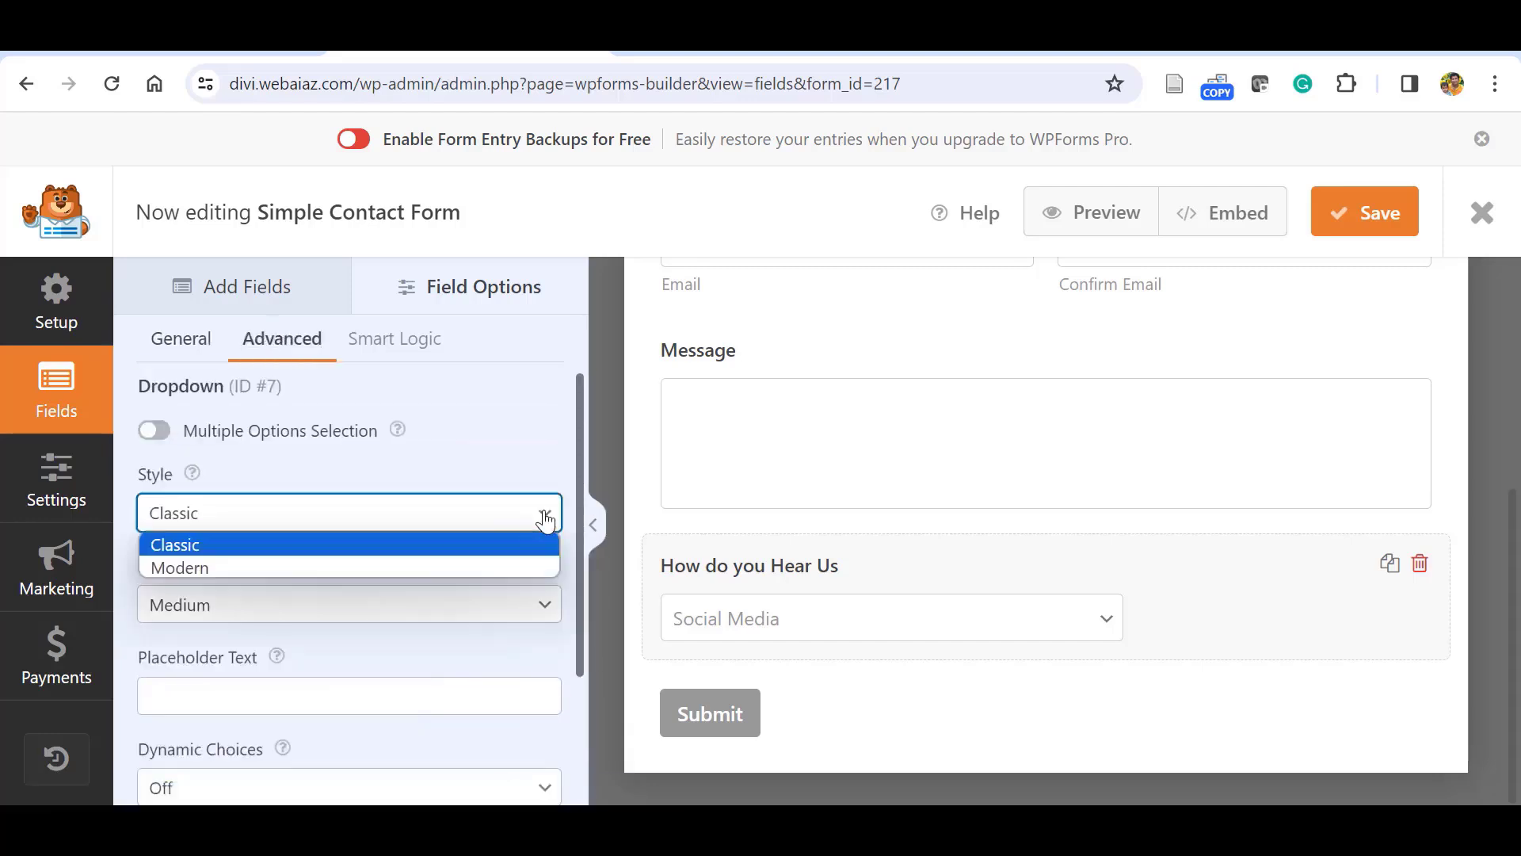
left_click(412, 567)
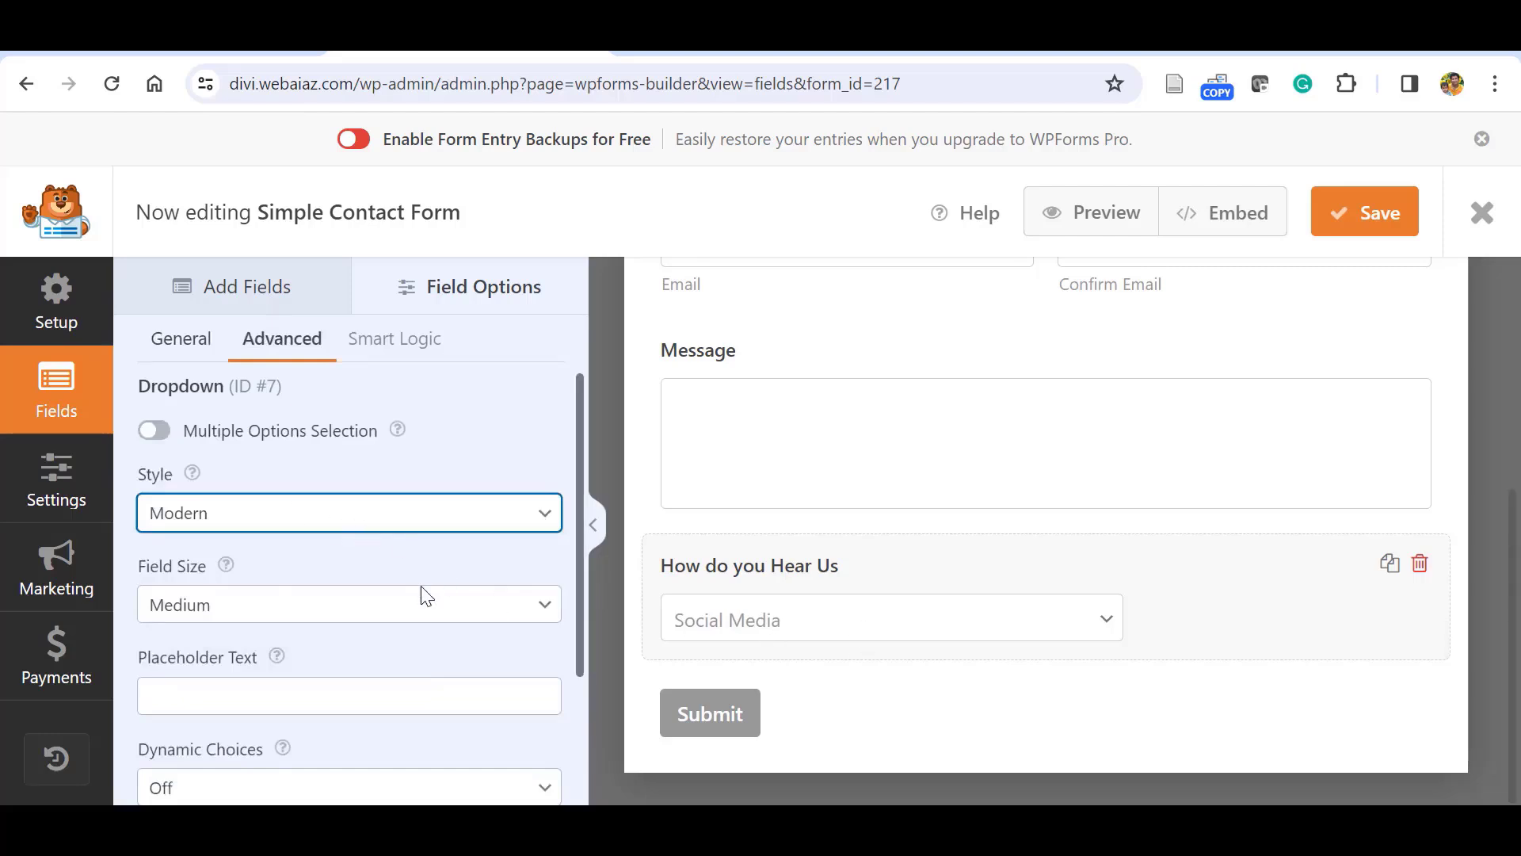
Move the How do you Hear Us field above the Message field.
mouse_move(580, 570)
left_mouse_down()
mouse_move(582, 680)
mouse_move(587, 600)
left_mouse_up()
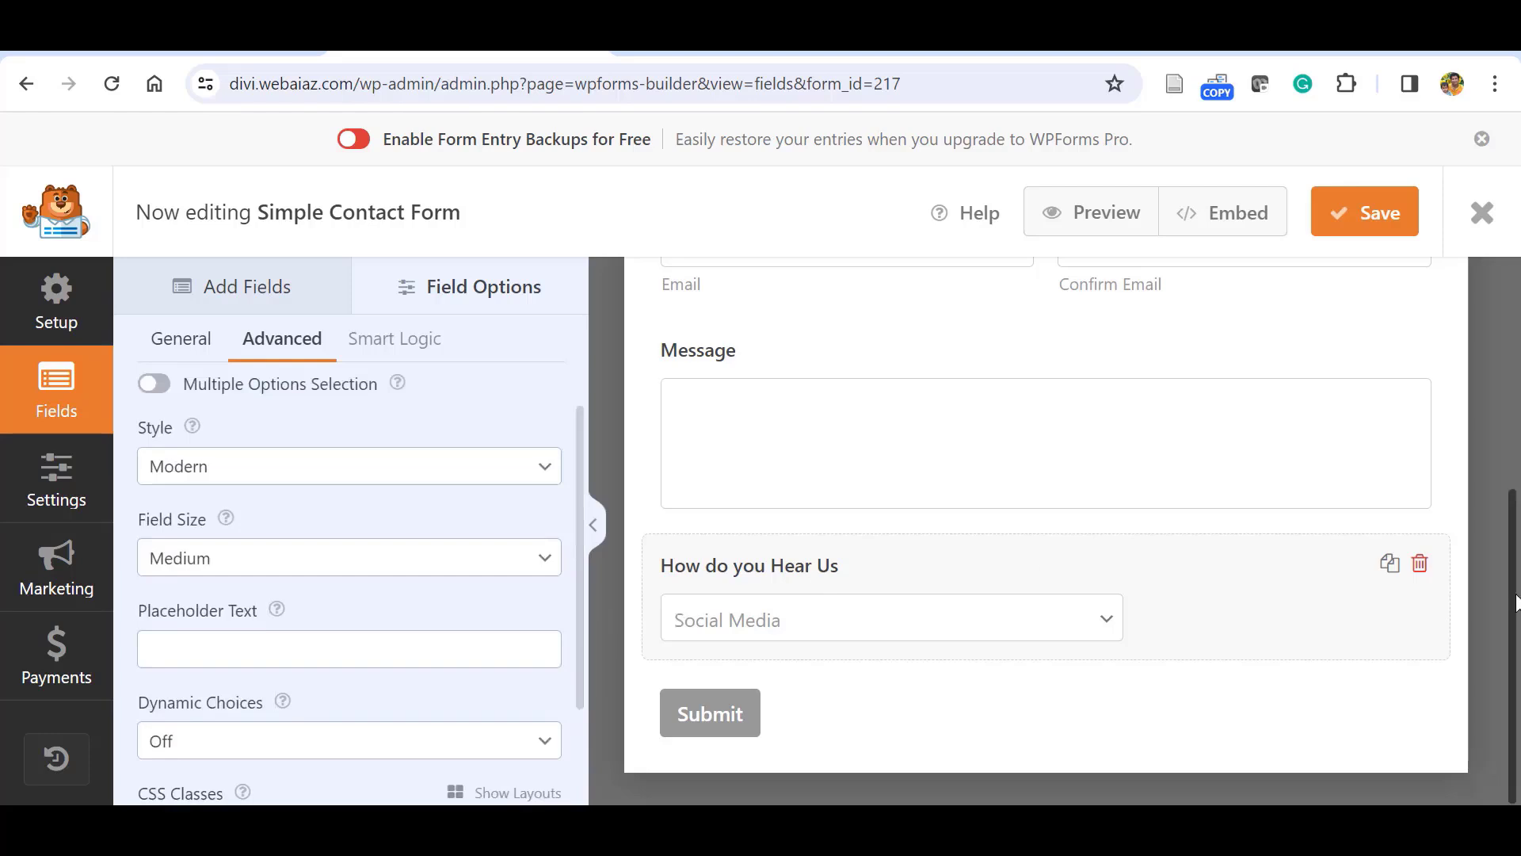
left_click_drag(1515, 602, 1515, 567)
left_click_drag(1277, 662, 1277, 416)
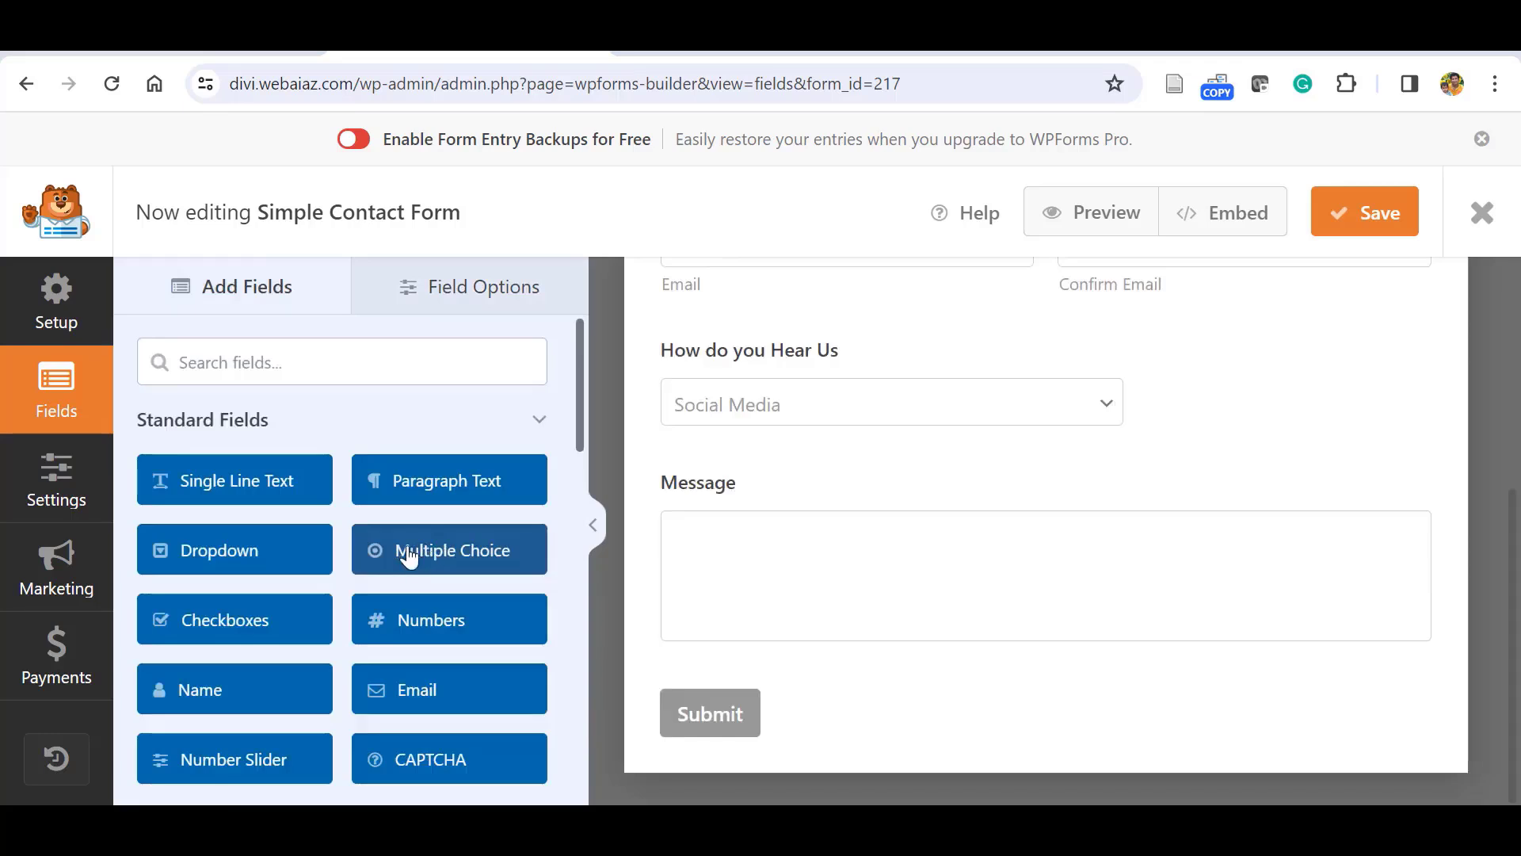
left_click_drag(503, 550, 458, 533)
Add a Multiple Choice field labelled 'Preffered method of Communication'.
left_click(458, 559)
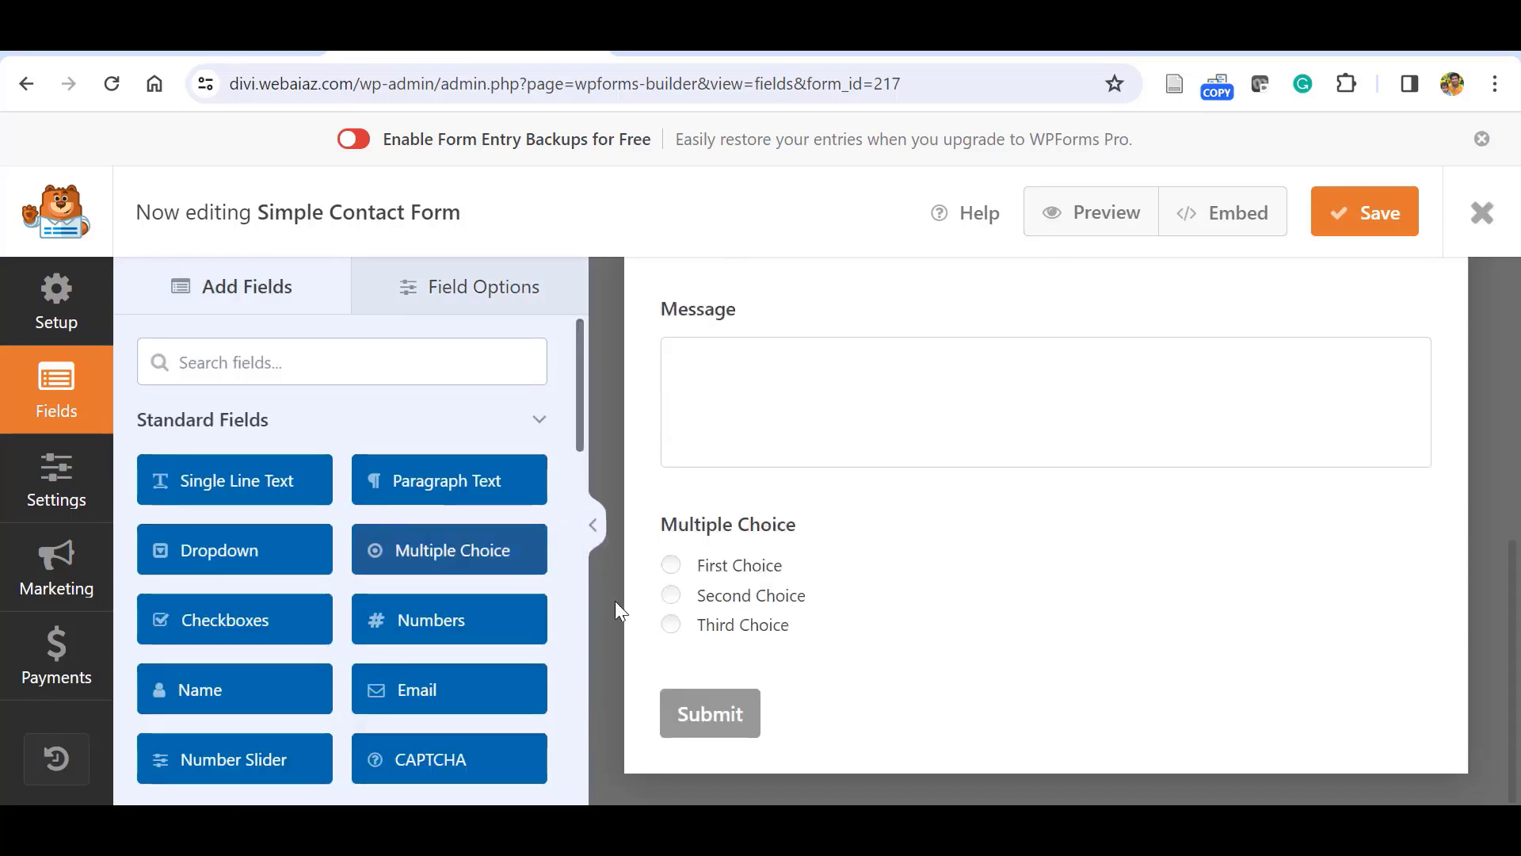
left_click(732, 580)
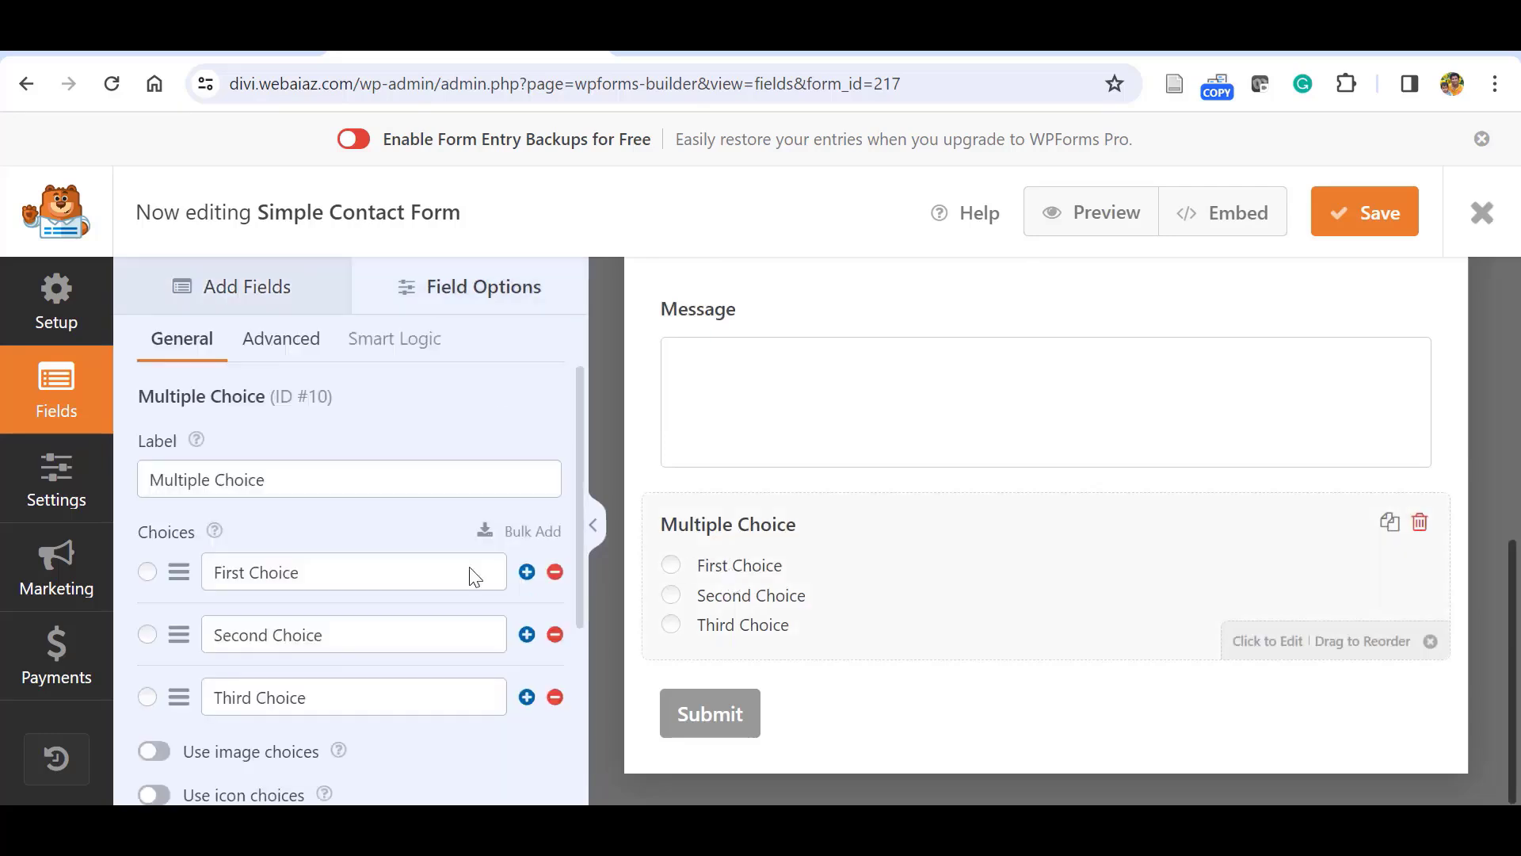
left_click(318, 479)
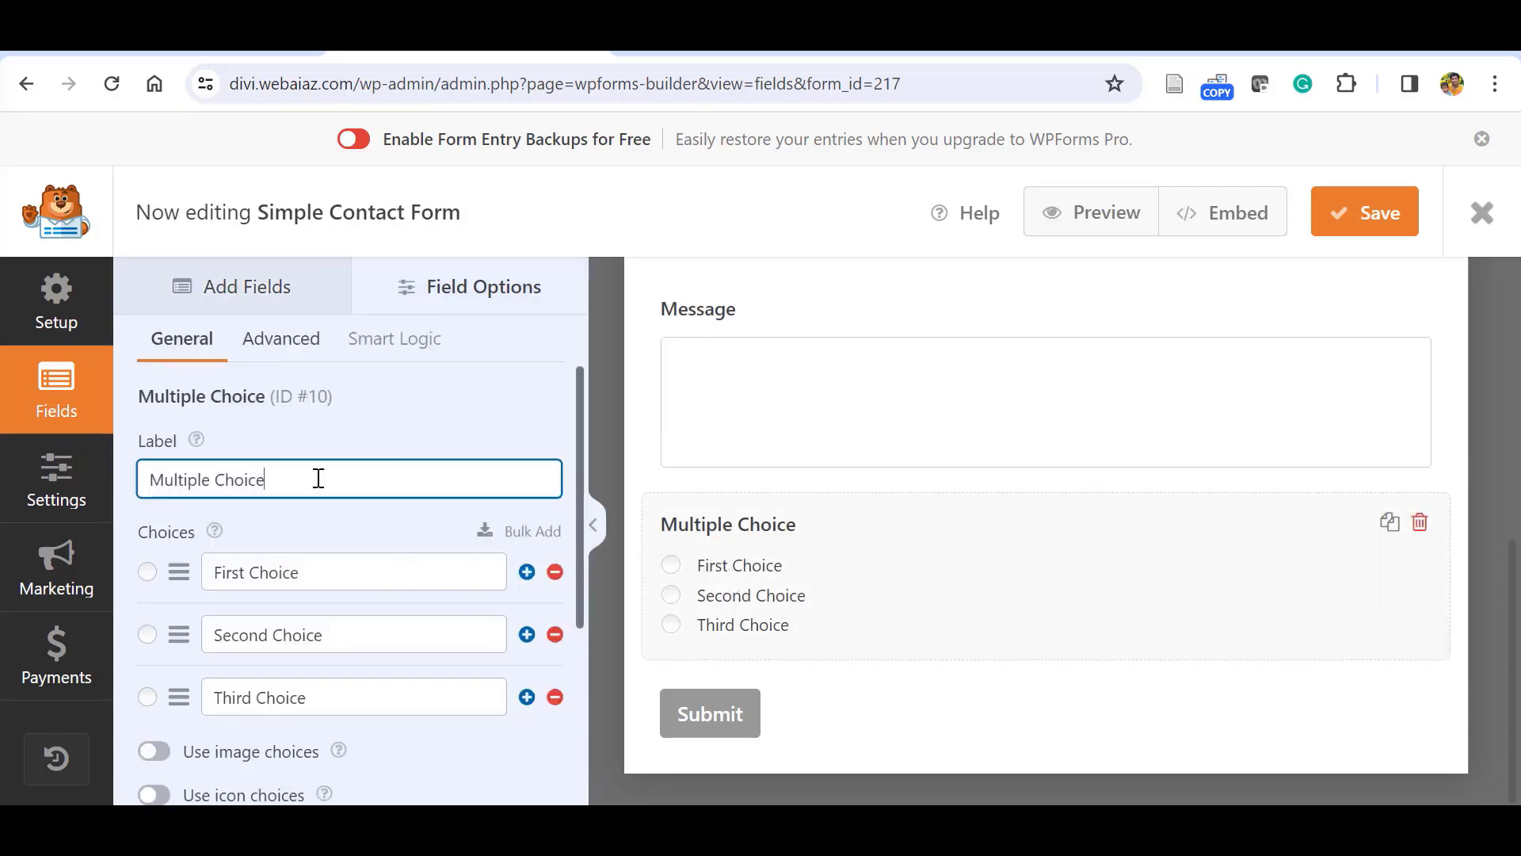
key("BackSpace")
key("BackSpace")
key("BackSpace")
key("BackSpace")
key("BackSpace")
key("BackSpace")
key("BackSpace")
key("BackSpace")
key("BackSpace")
key("BackSpace")
key("BackSpace")
key("BackSpace")
key("BackSpace")
key("BackSpace")
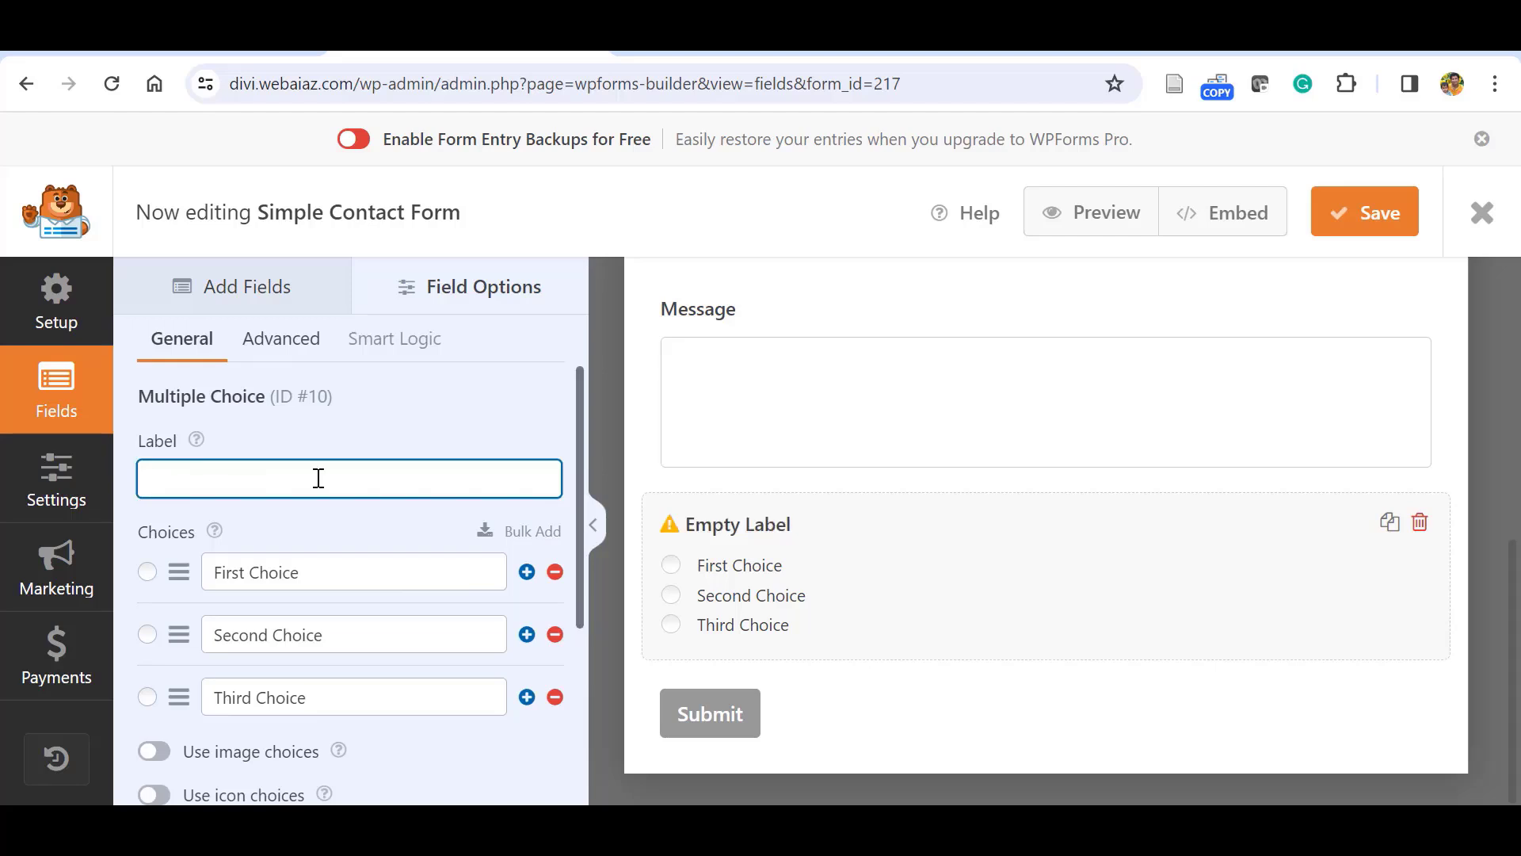
type("Preffered method od")
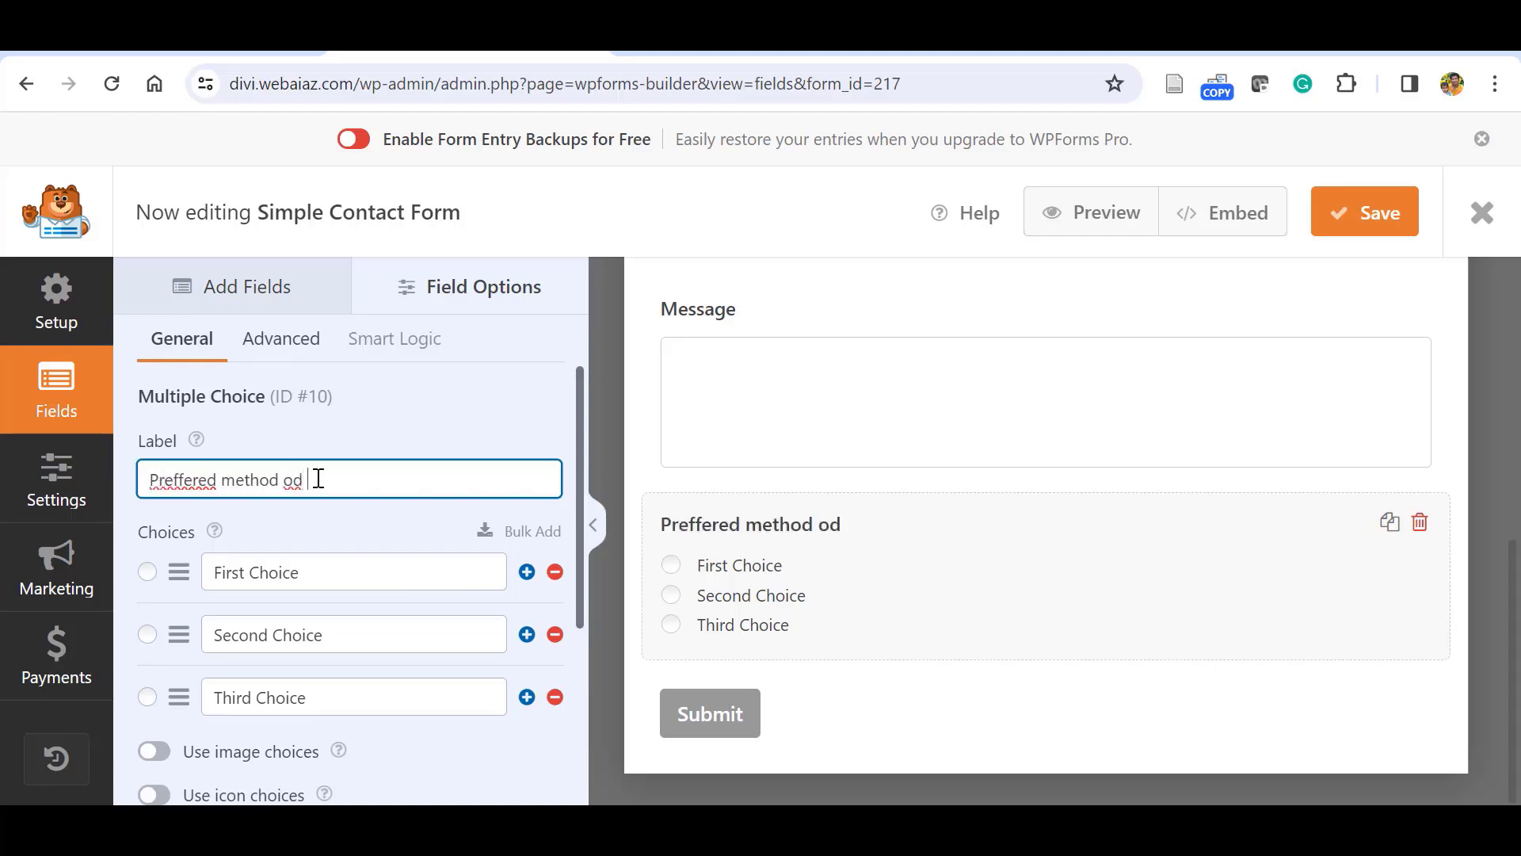
key("BackSpace")
type("f Communication")
Replace the three choices with Email, Call / SMS and Letter.
triple_click(311, 560)
key("BackSpace")
type("E")
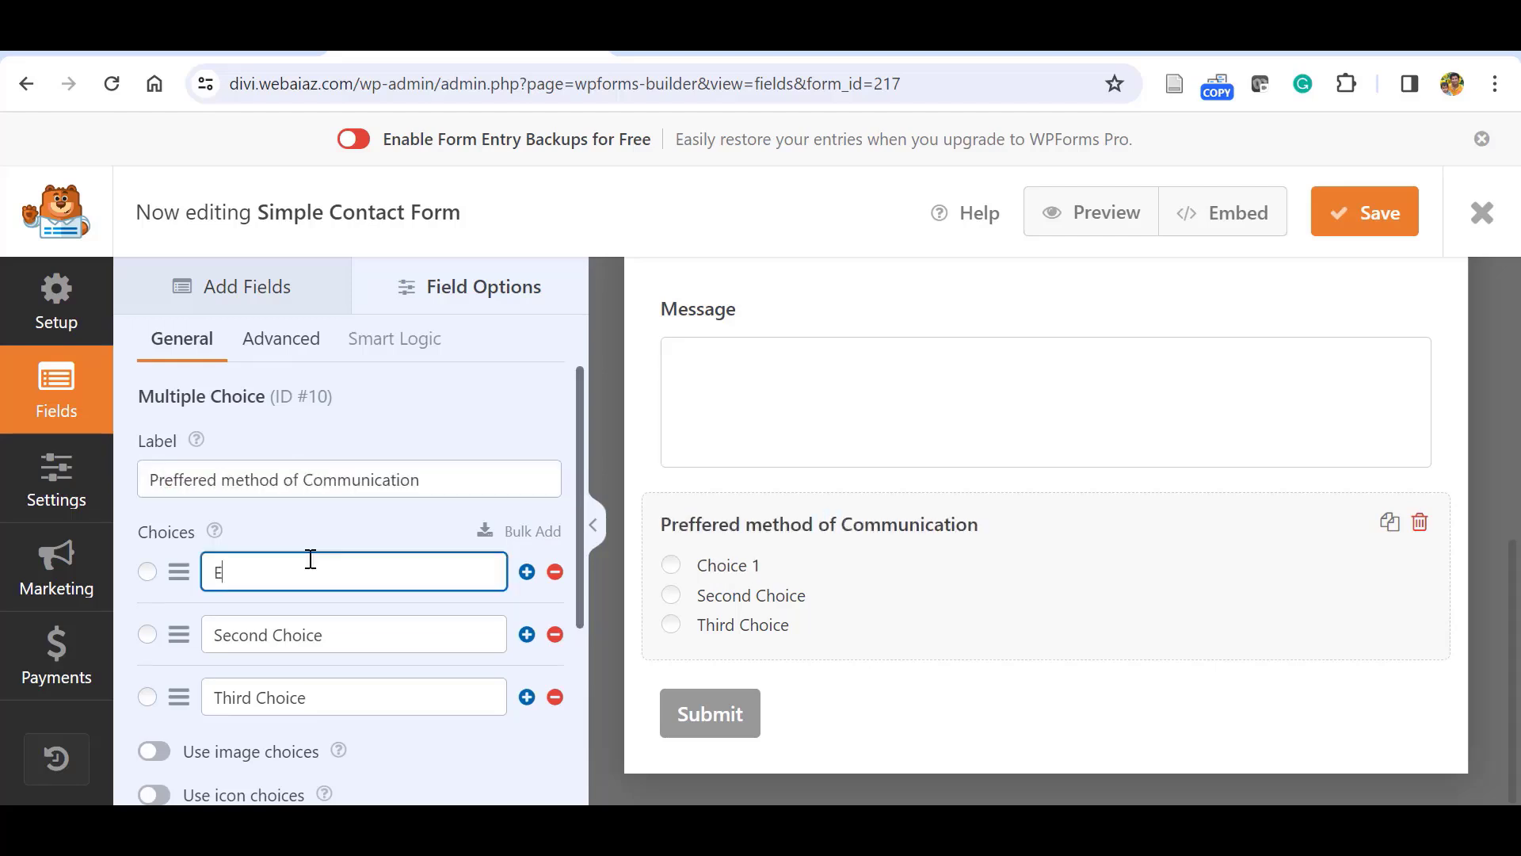
type("mail")
triple_click(345, 634)
type("Call / SMS")
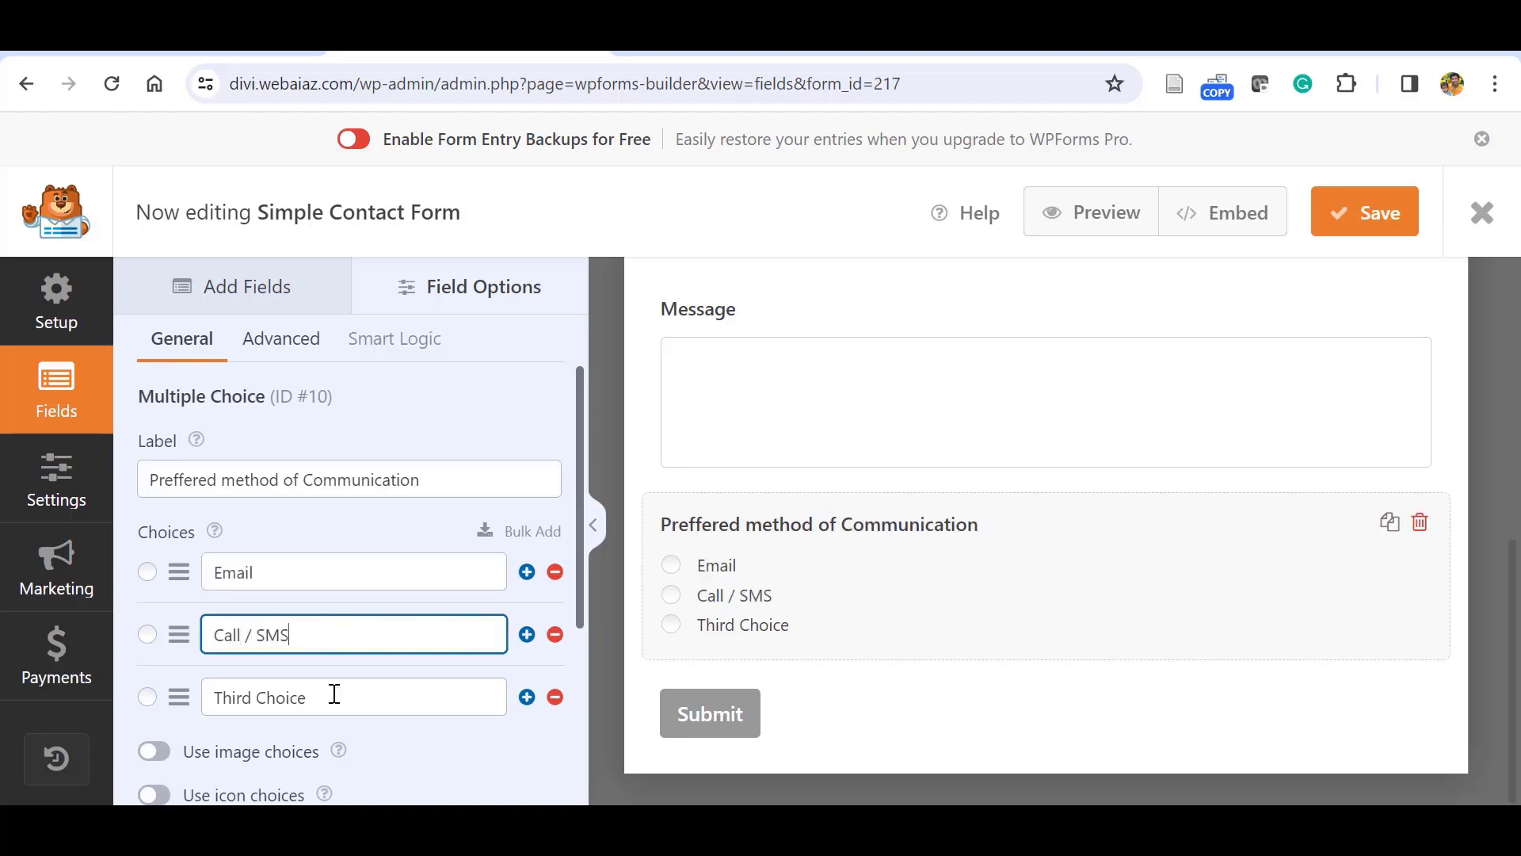
left_click(336, 697)
key("BackSpace")
key("BackSpace")
key("BackSpace")
key("BackSpace")
key("BackSpace")
key("BackSpace")
key("BackSpace")
key("BackSpace")
key("BackSpace")
key("BackSpace")
key("BackSpace")
key("BackSpace")
type("Letter")
Try Image Choices and Icon Choices, leaving the options as plain text.
scroll(391, 686, "down", 1)
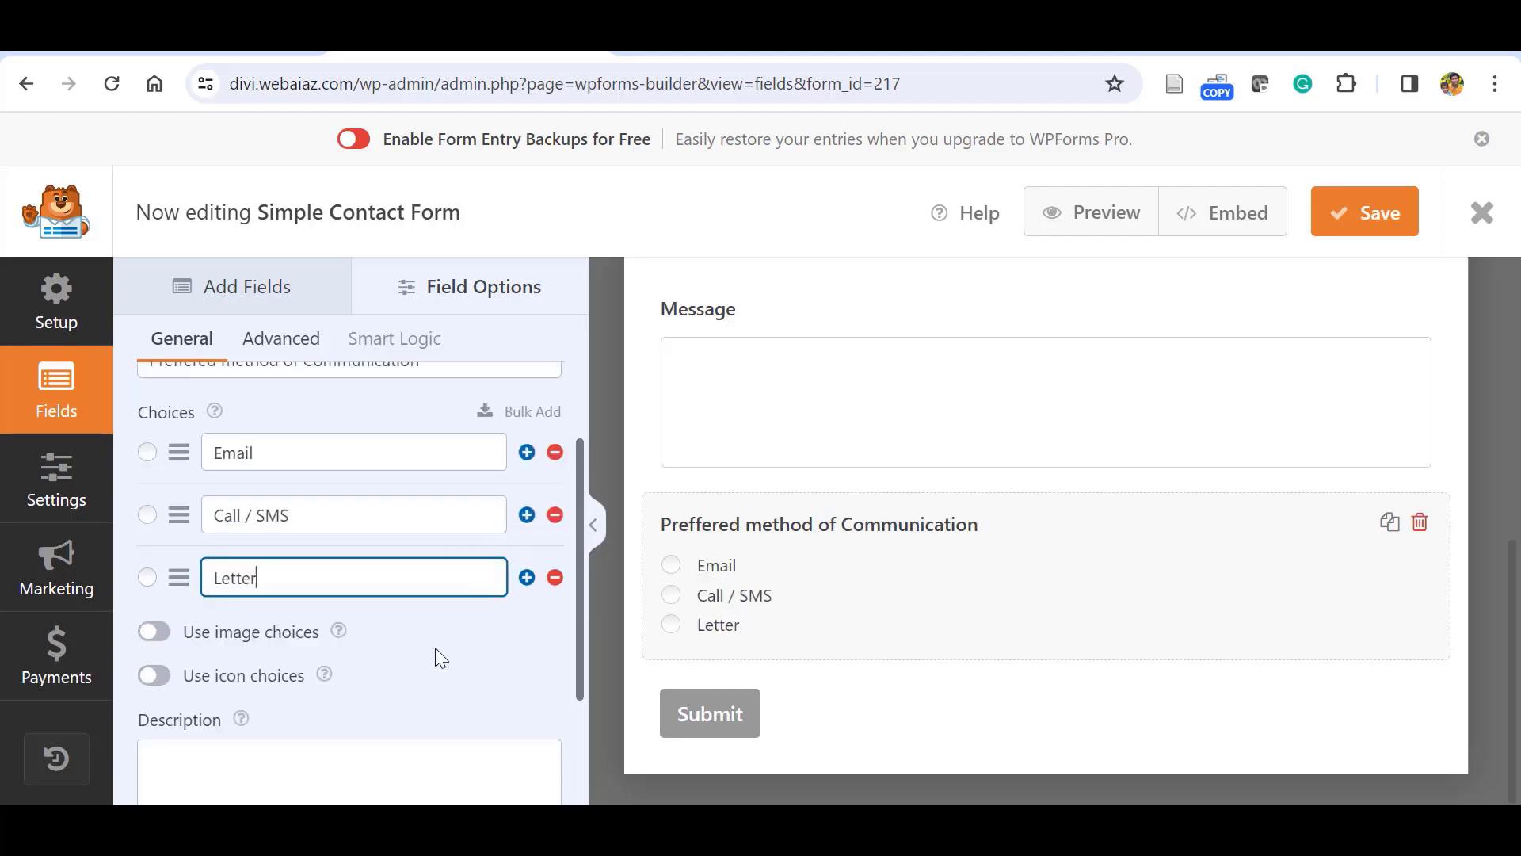
left_click(166, 621)
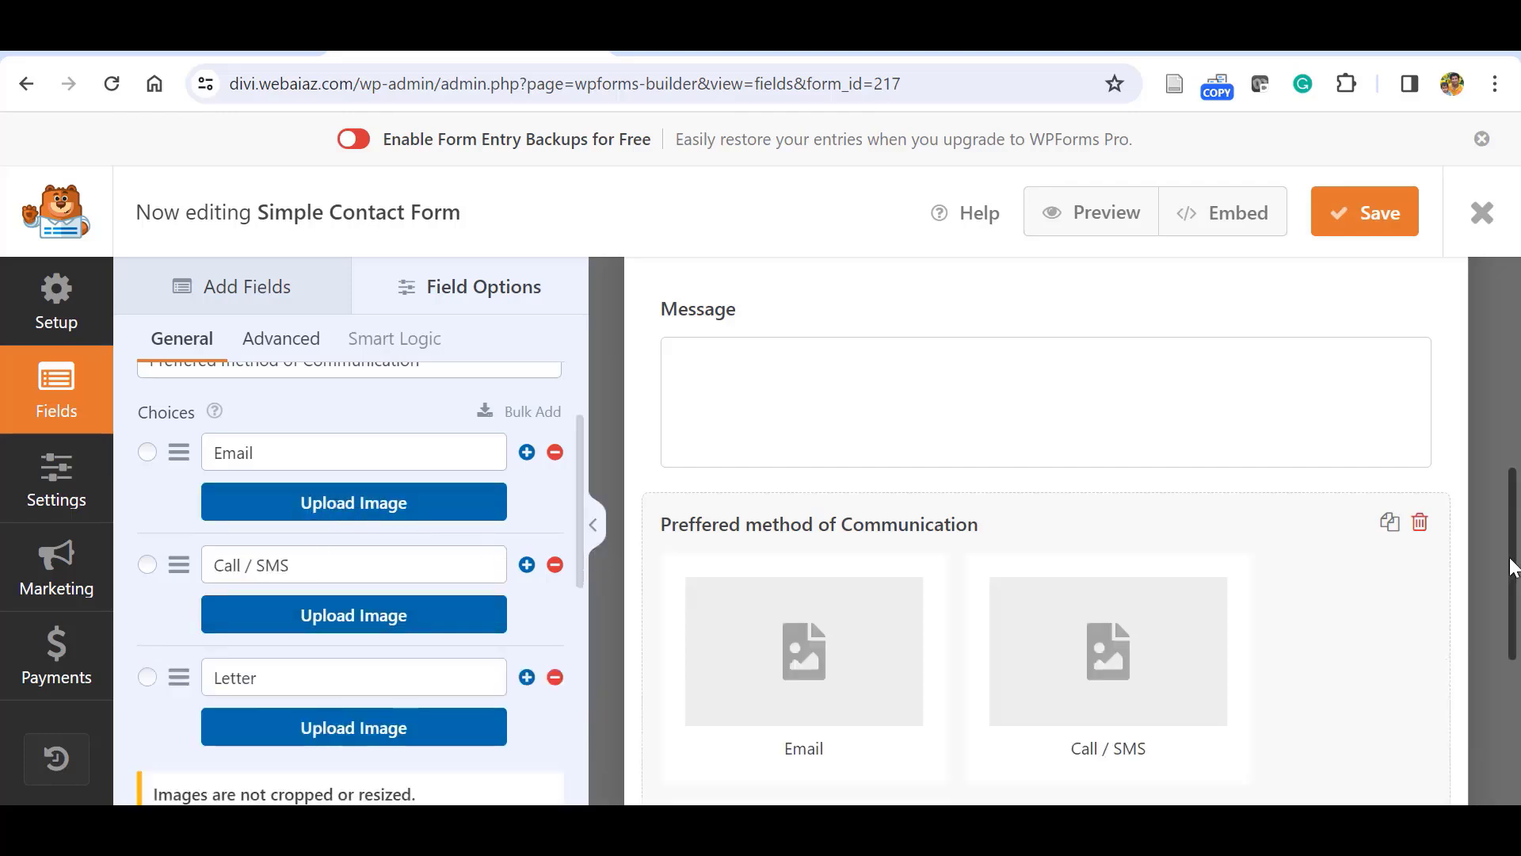
scroll(859, 590, "down", 1)
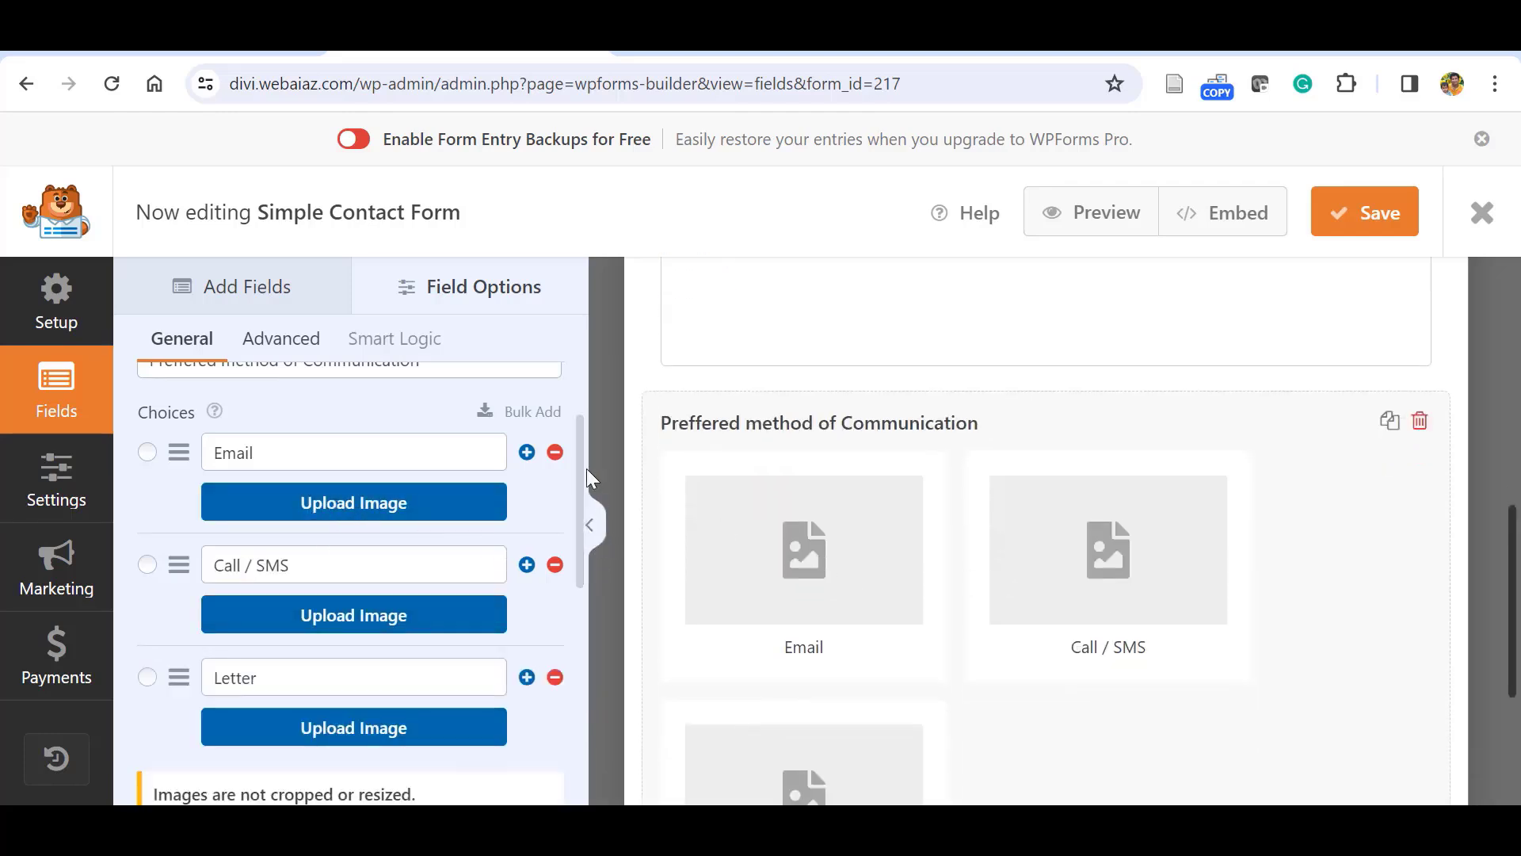
scroll(153, 628, "down", 3)
left_click(153, 629)
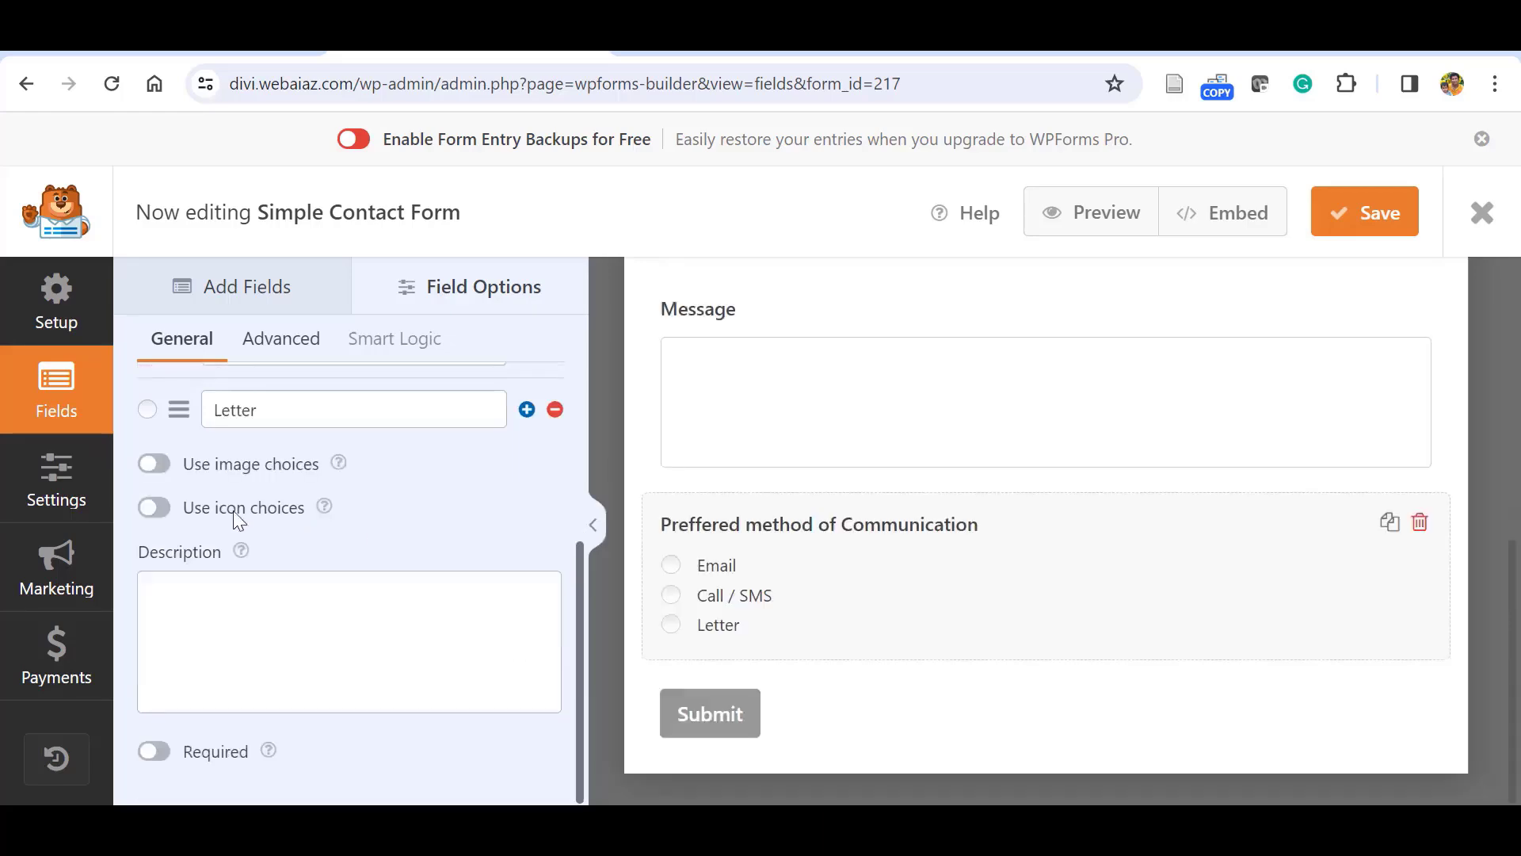
left_click(161, 512)
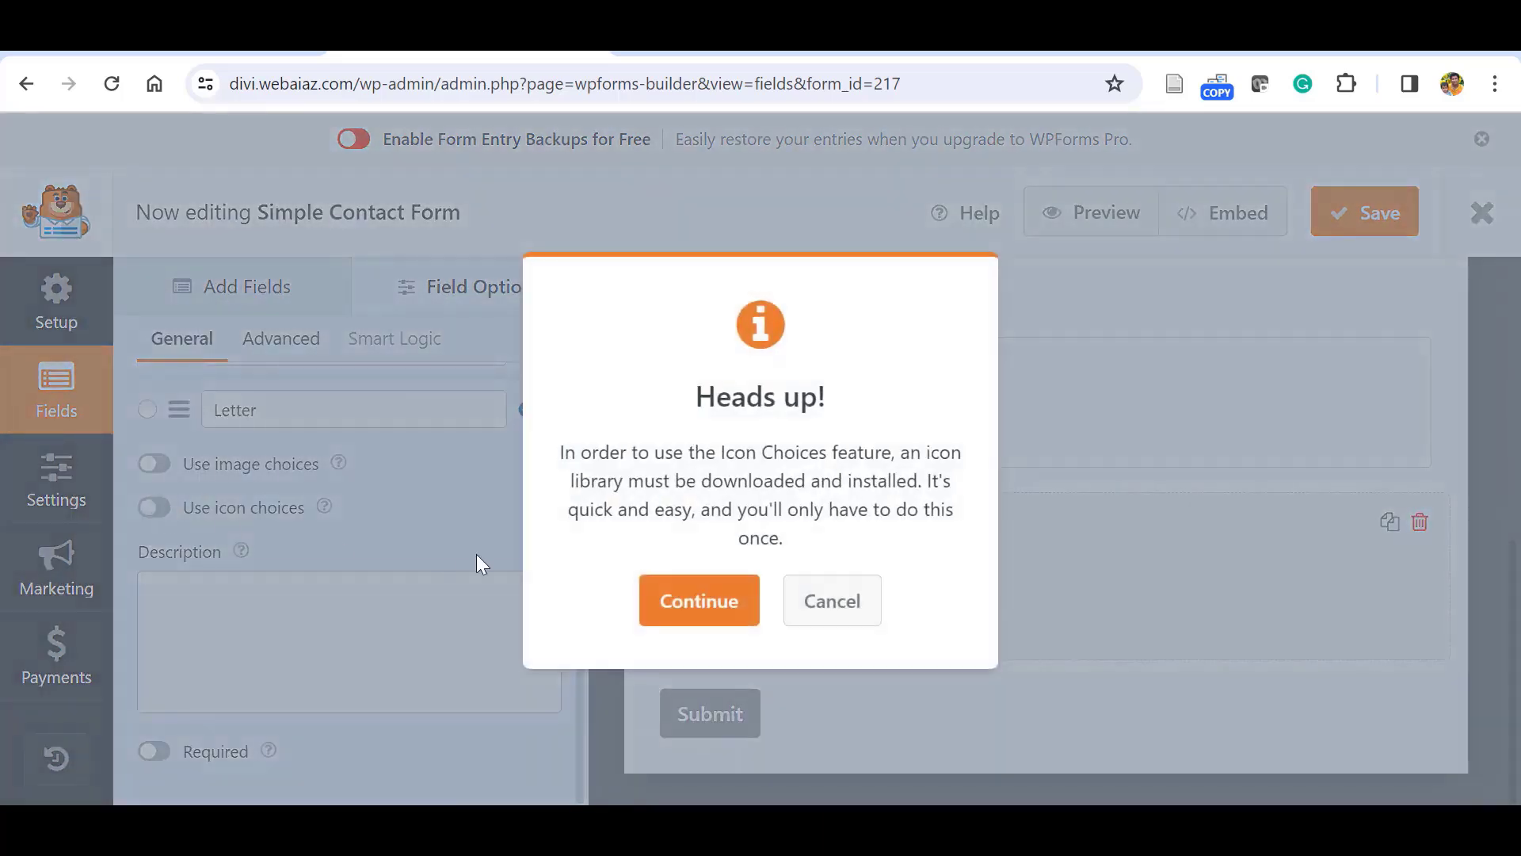
left_click(828, 611)
scroll(578, 596, "up", 1)
scroll(578, 587, "down", 1)
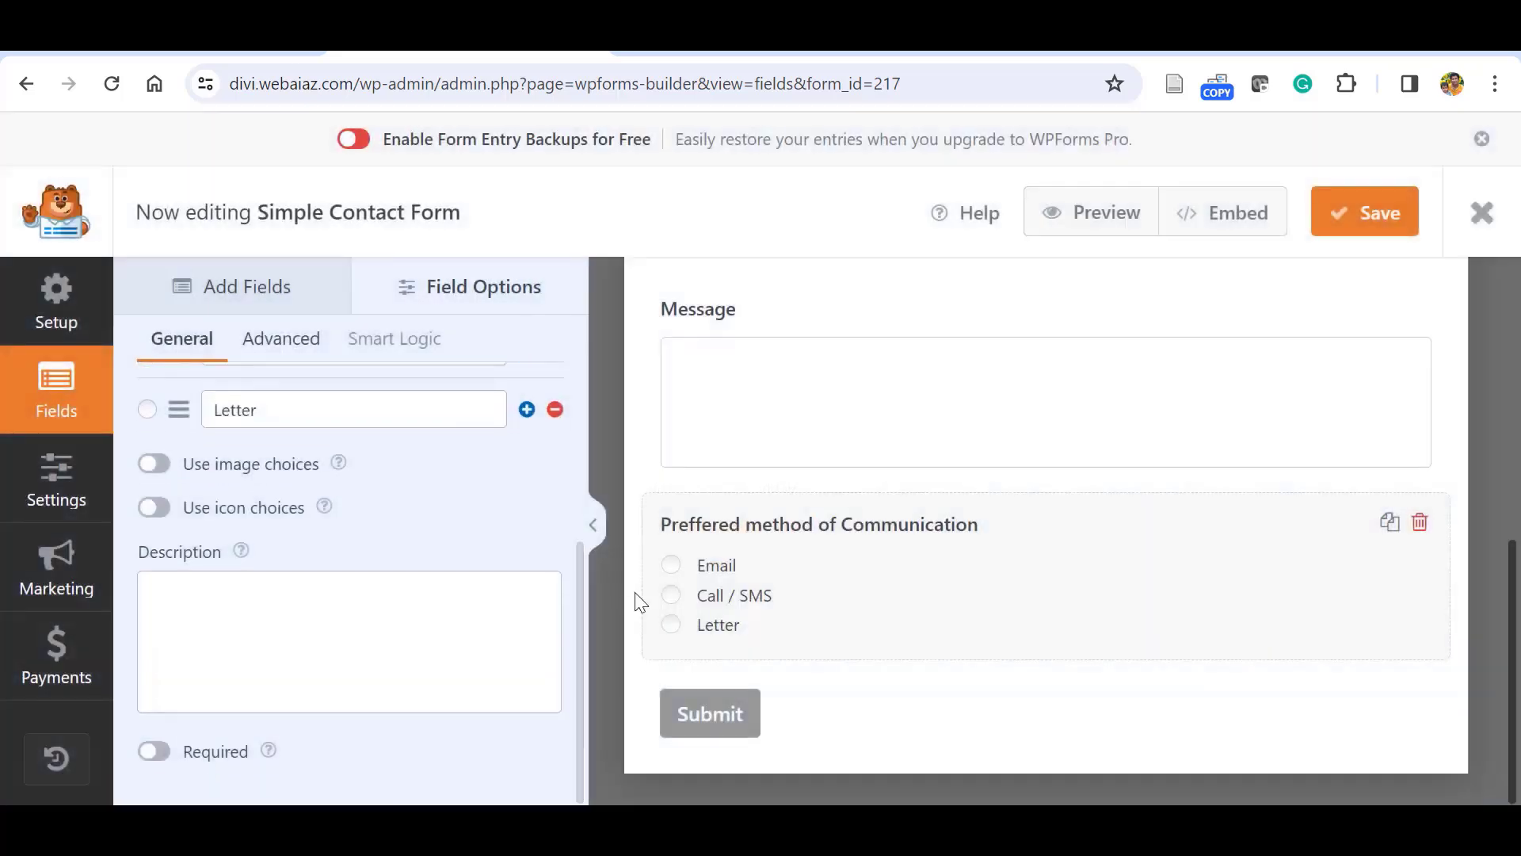
Make the Preffered method of Communication field required.
left_click(156, 751)
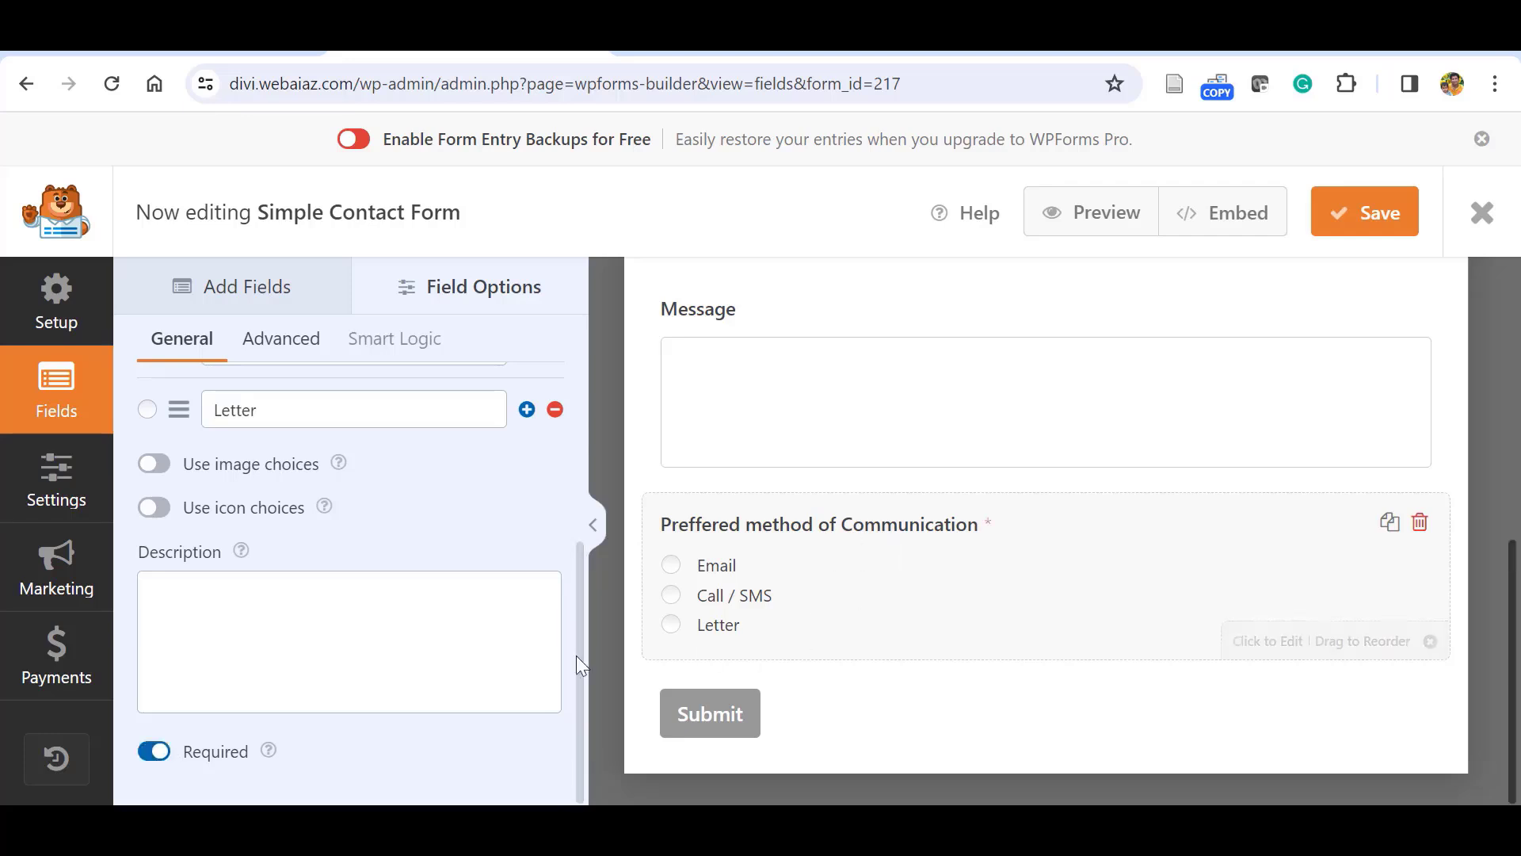
scroll(582, 678, "up", 4)
left_click(213, 289)
scroll(577, 440, "down", 3)
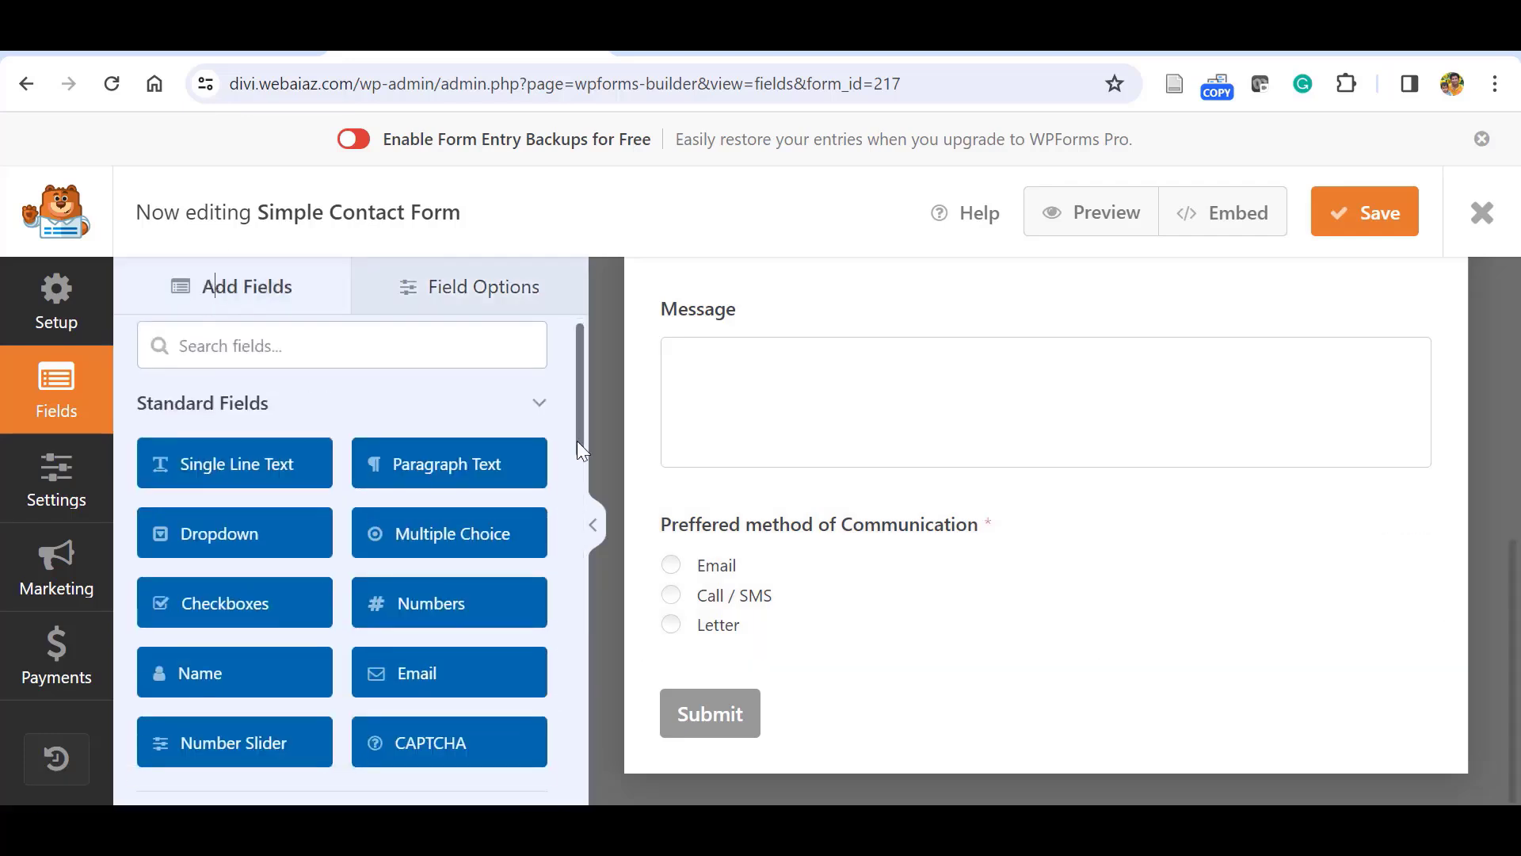
Add a Checkboxes field with a single choice, 'Accept Terms & Conditions'.
left_click(247, 509)
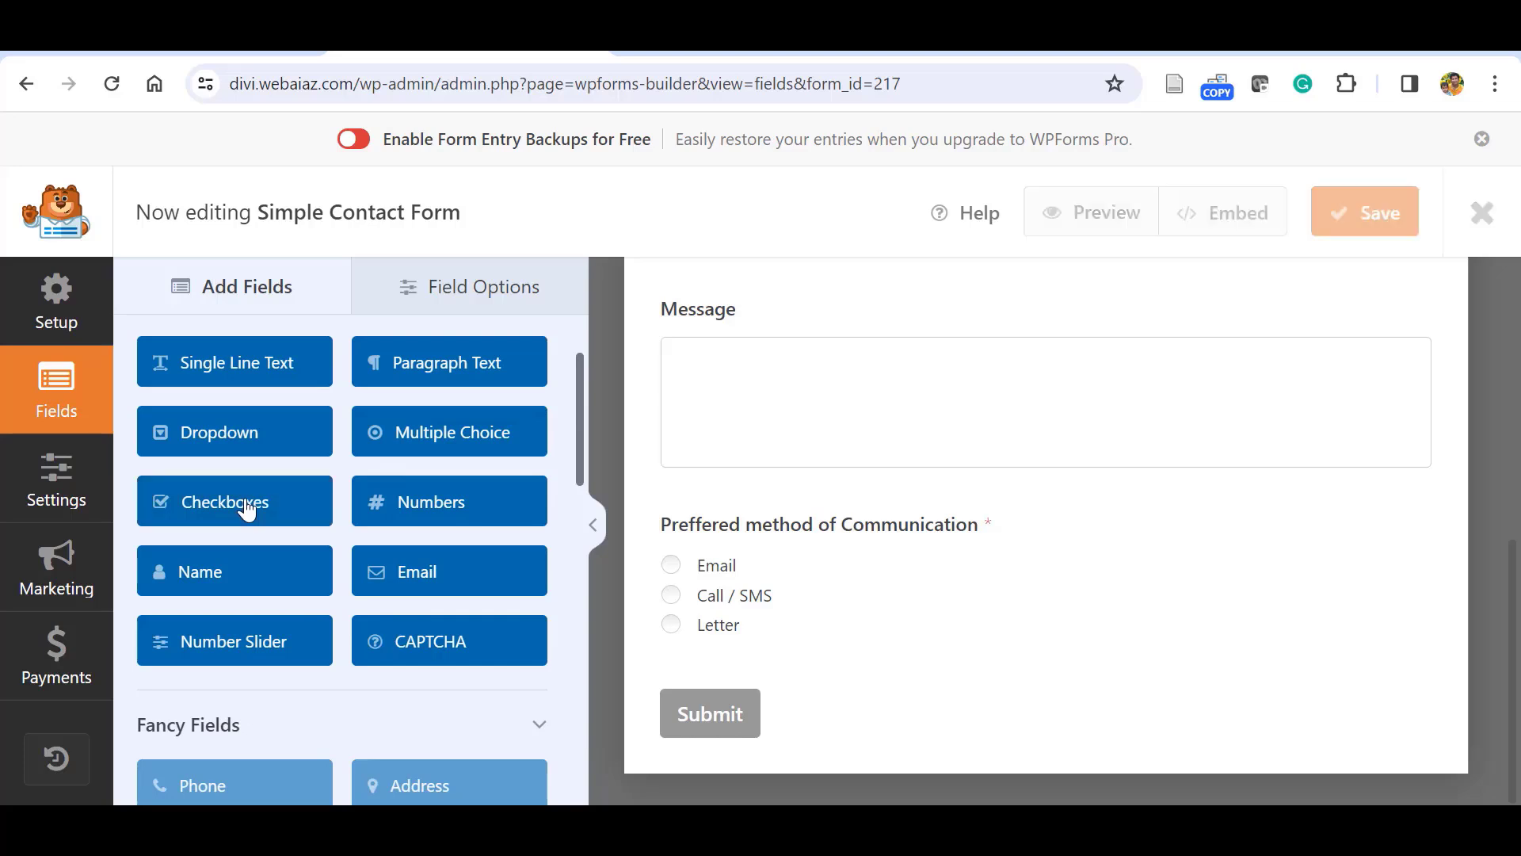
left_click(673, 572)
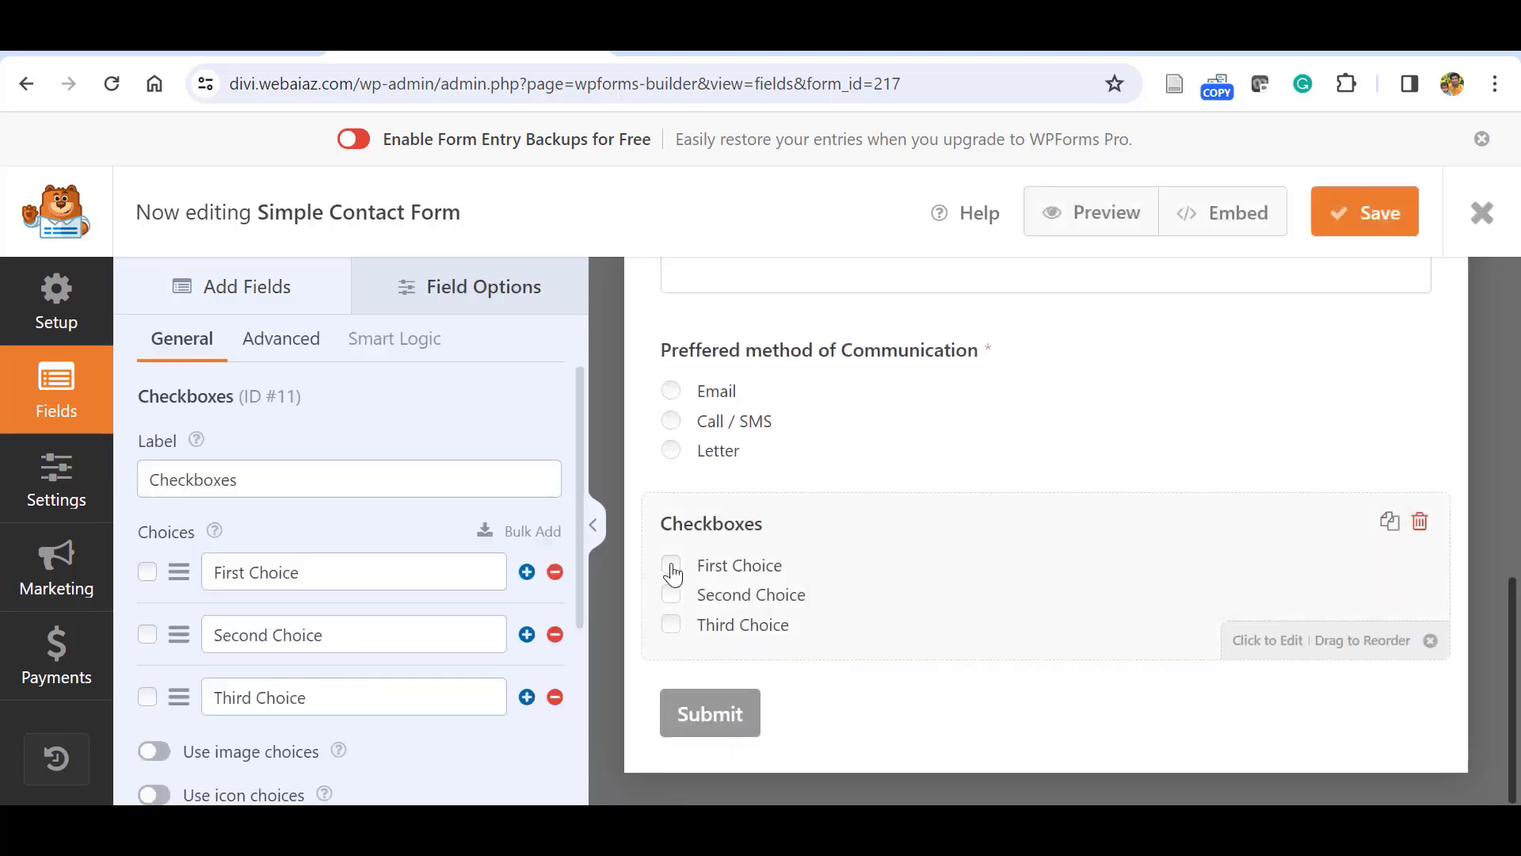
mouse_move(581, 568)
left_mouse_down()
mouse_move(583, 615)
mouse_move(583, 561)
left_mouse_up()
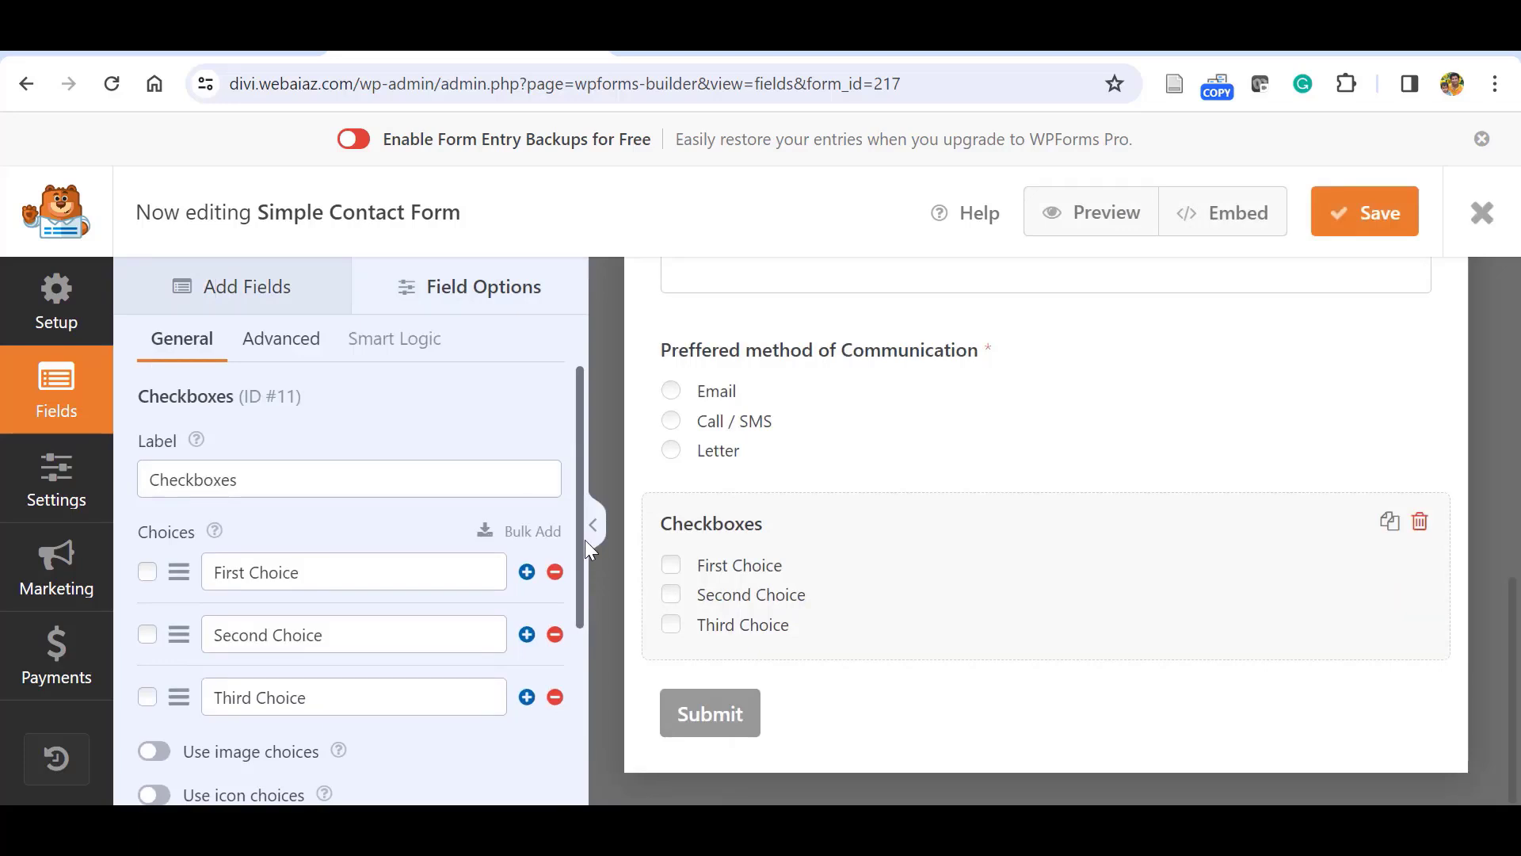
left_click(556, 698)
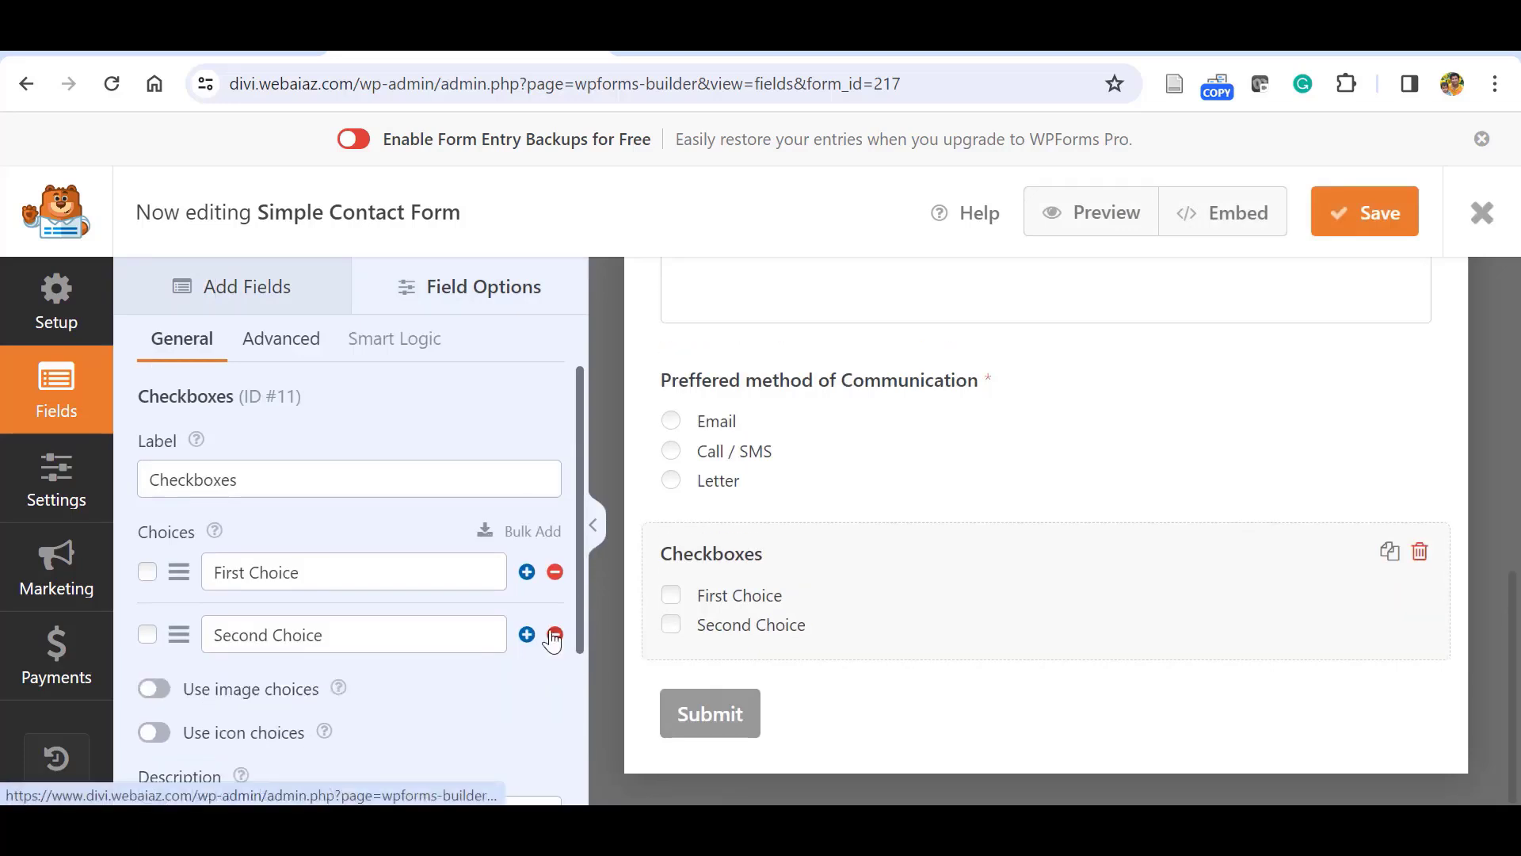
left_click(555, 635)
left_click(419, 577)
key("BackSpace")
key("BackSpace")
key("BackSpace")
key("BackSpace")
key("BackSpace")
key("BackSpace")
key("BackSpace")
key("BackSpace")
key("BackSpace")
key("BackSpace")
key("BackSpace")
key("BackSpace")
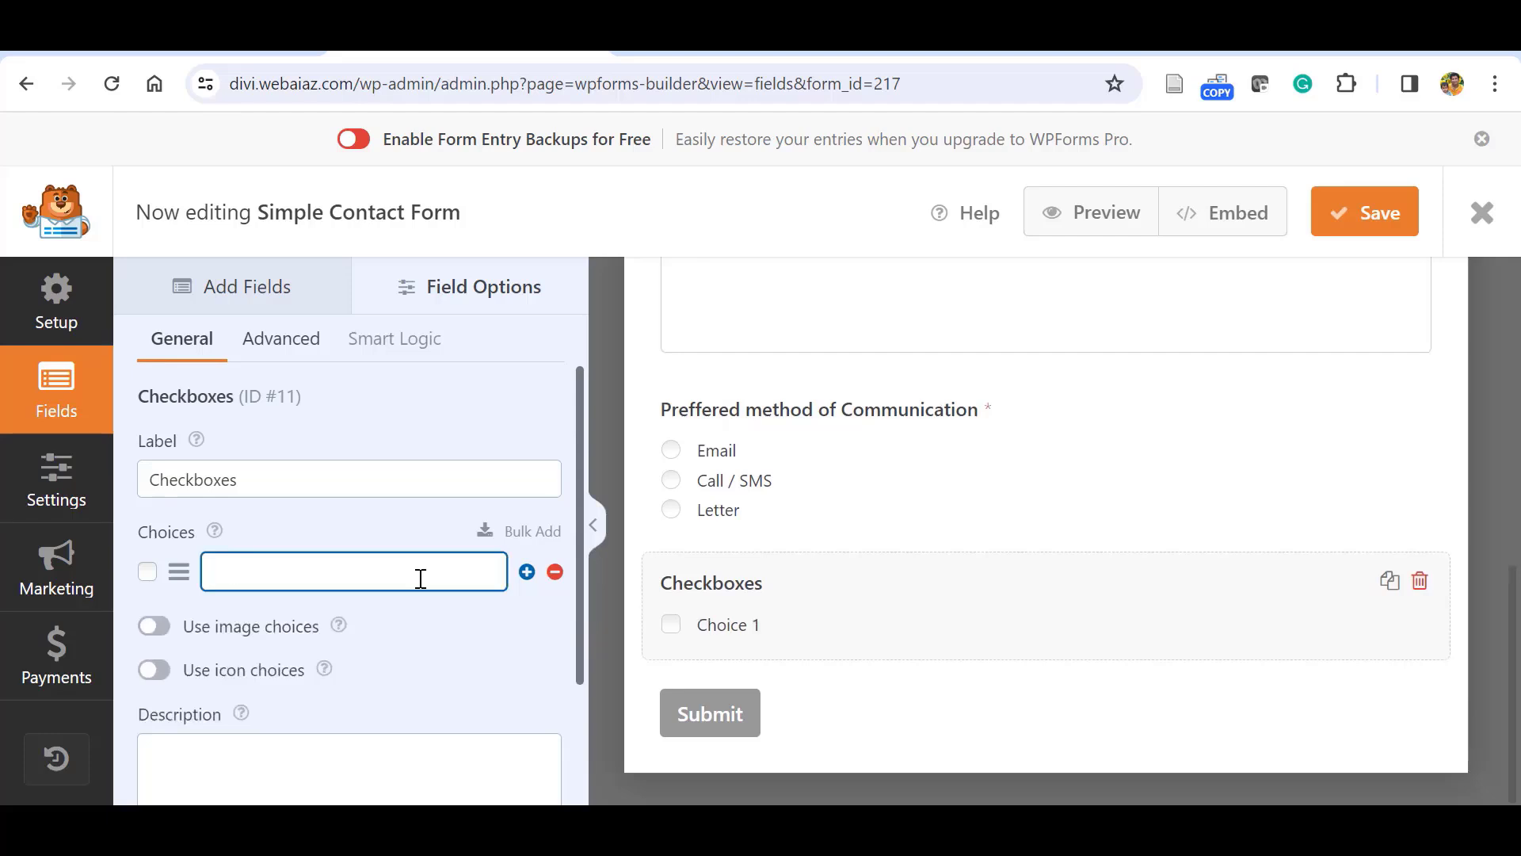
type("Accept Ter")
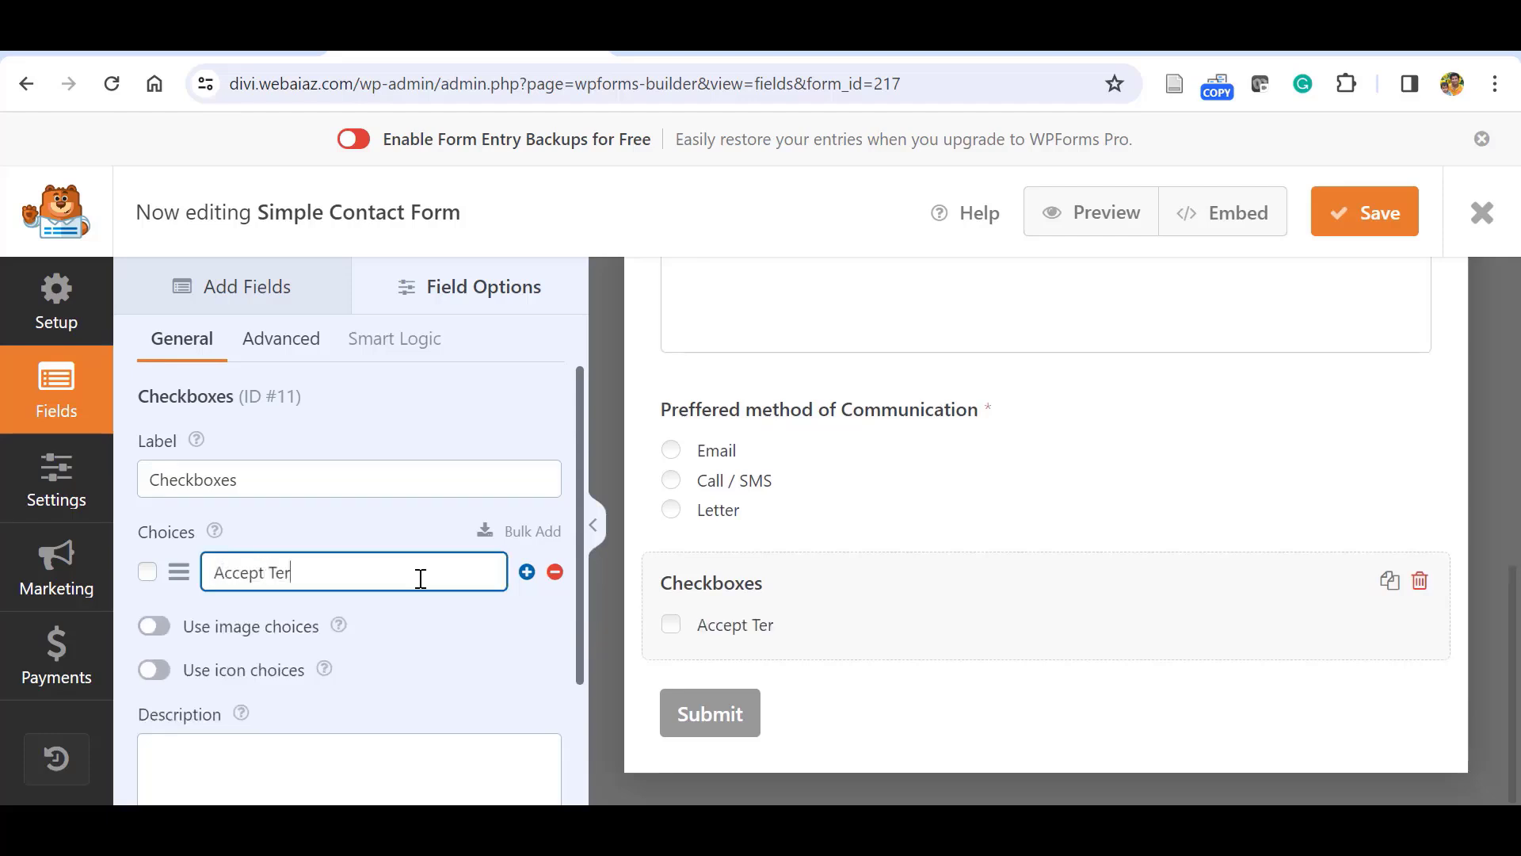
type("ms & Conditions")
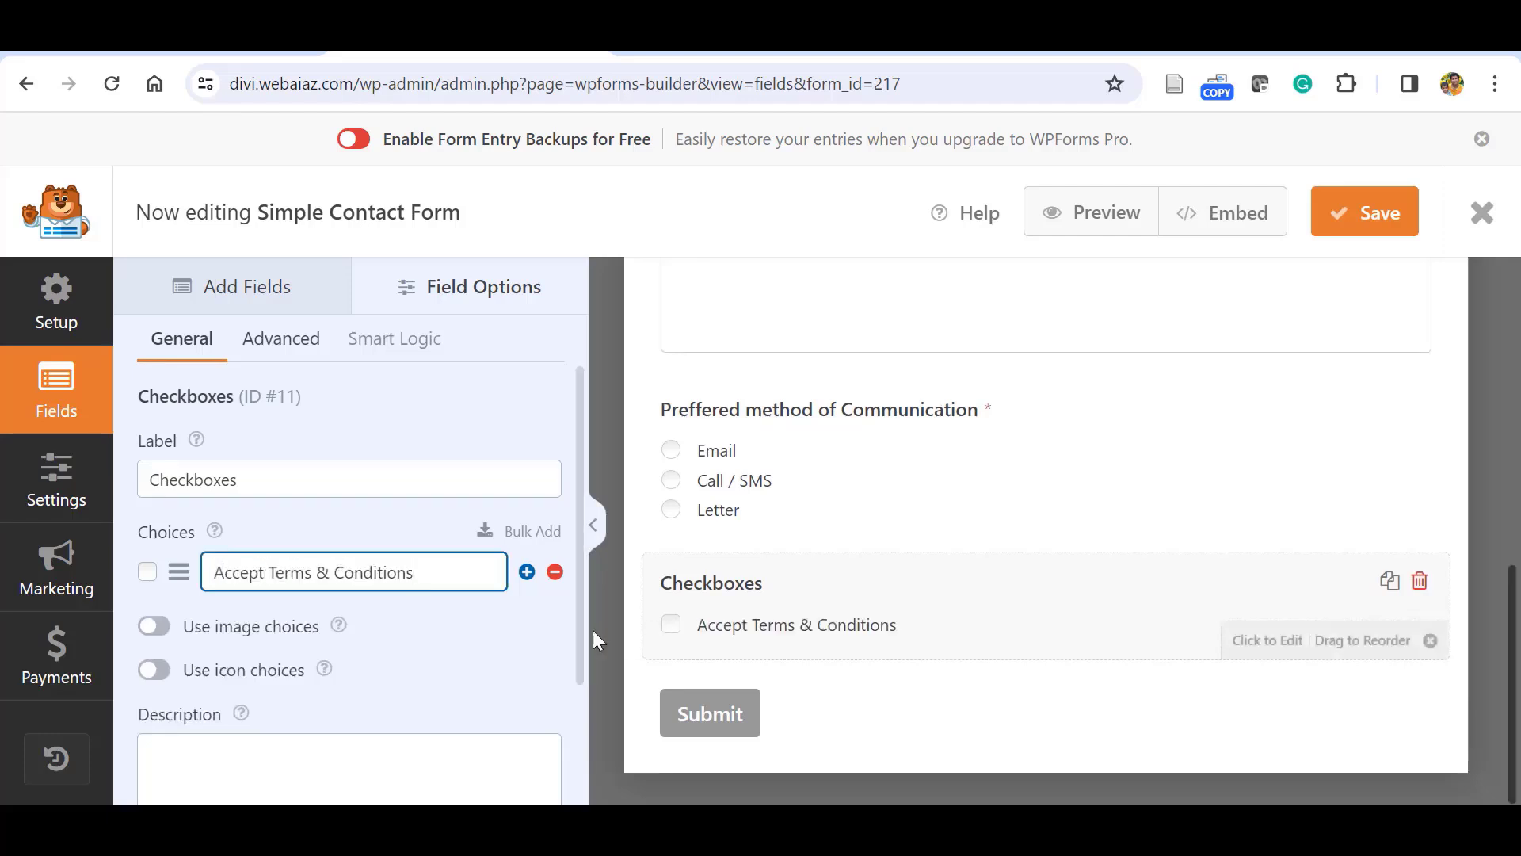
left_click(506, 649)
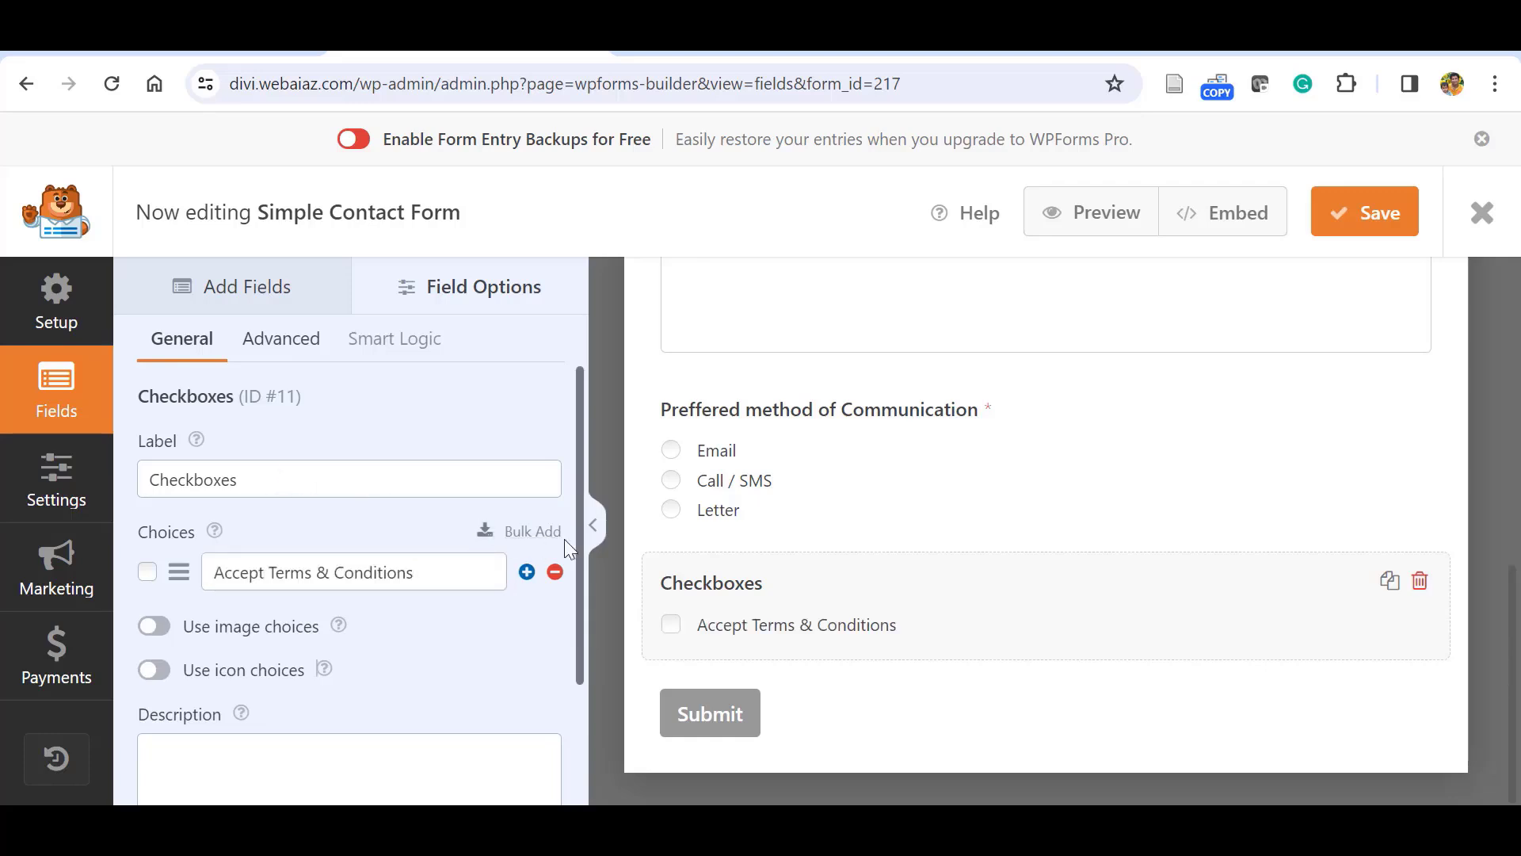
Make the terms checkbox required and hide its label.
scroll(577, 564, "down", 2)
left_click(154, 751)
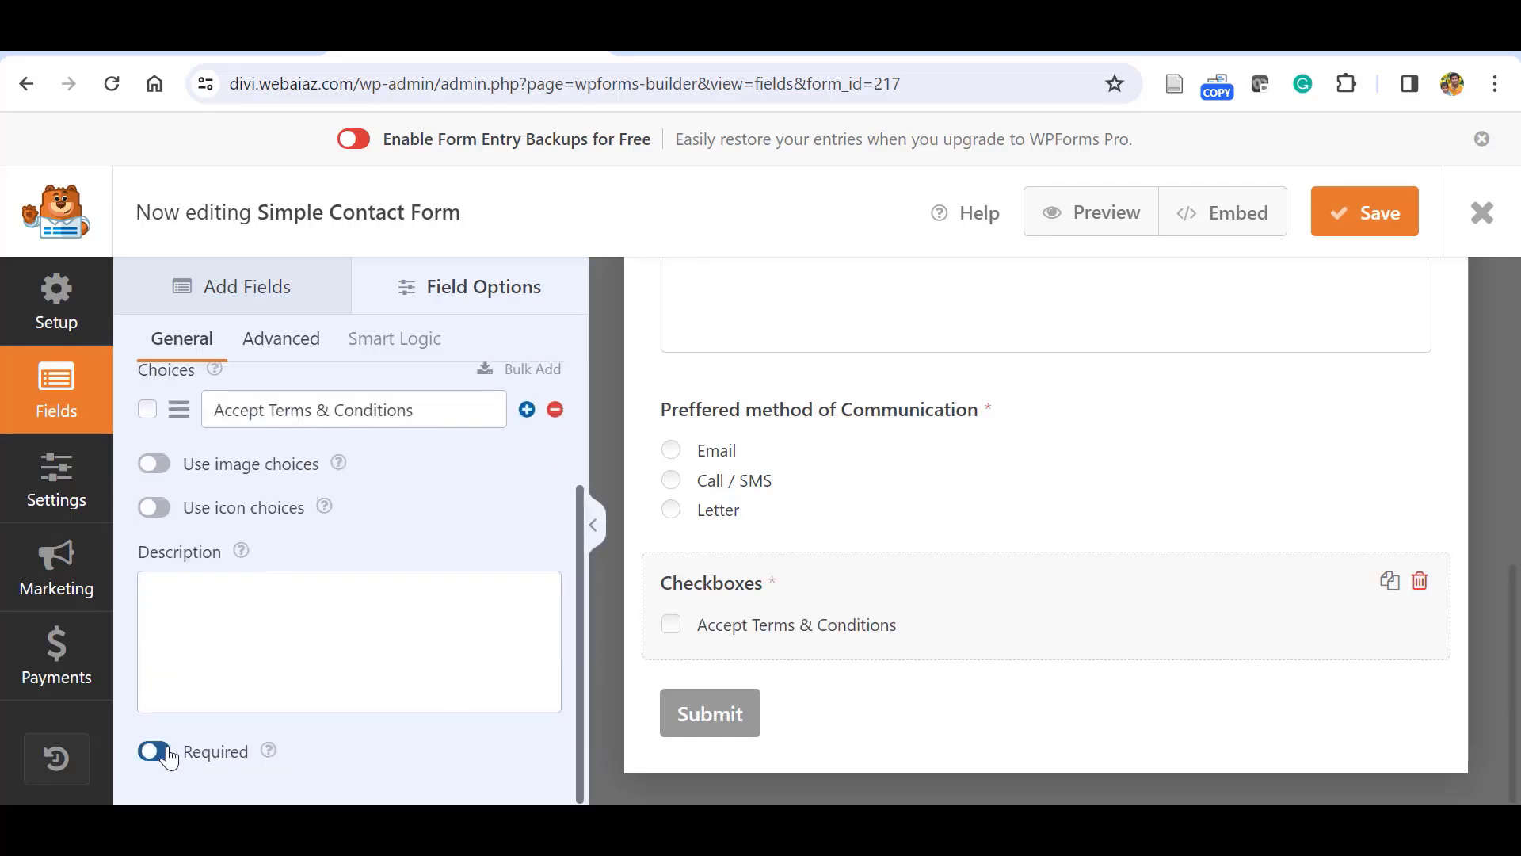
left_click(282, 339)
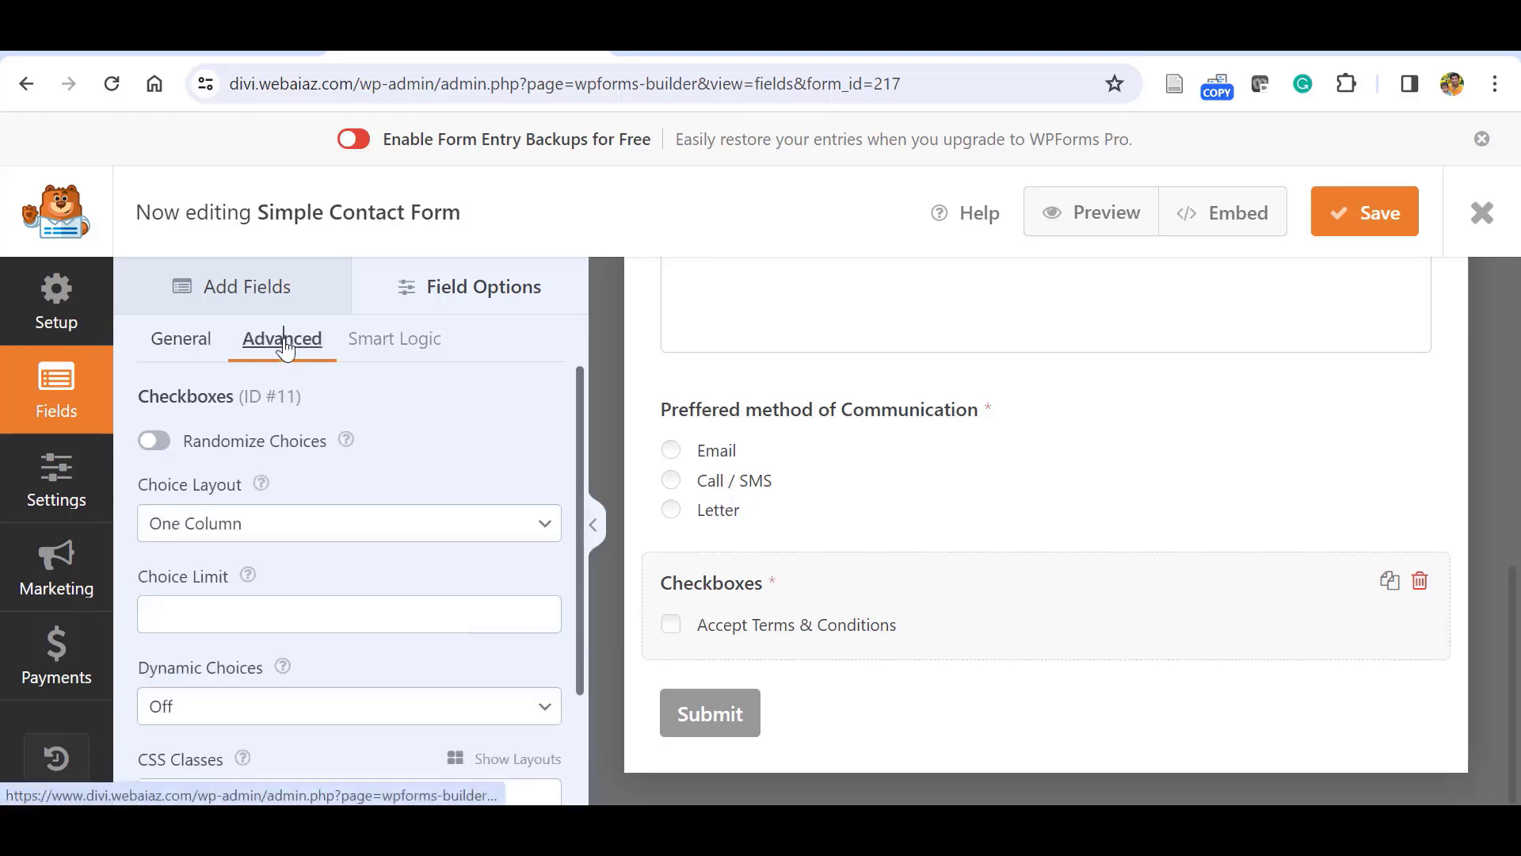
scroll(167, 725, "down", 2)
left_click(154, 708)
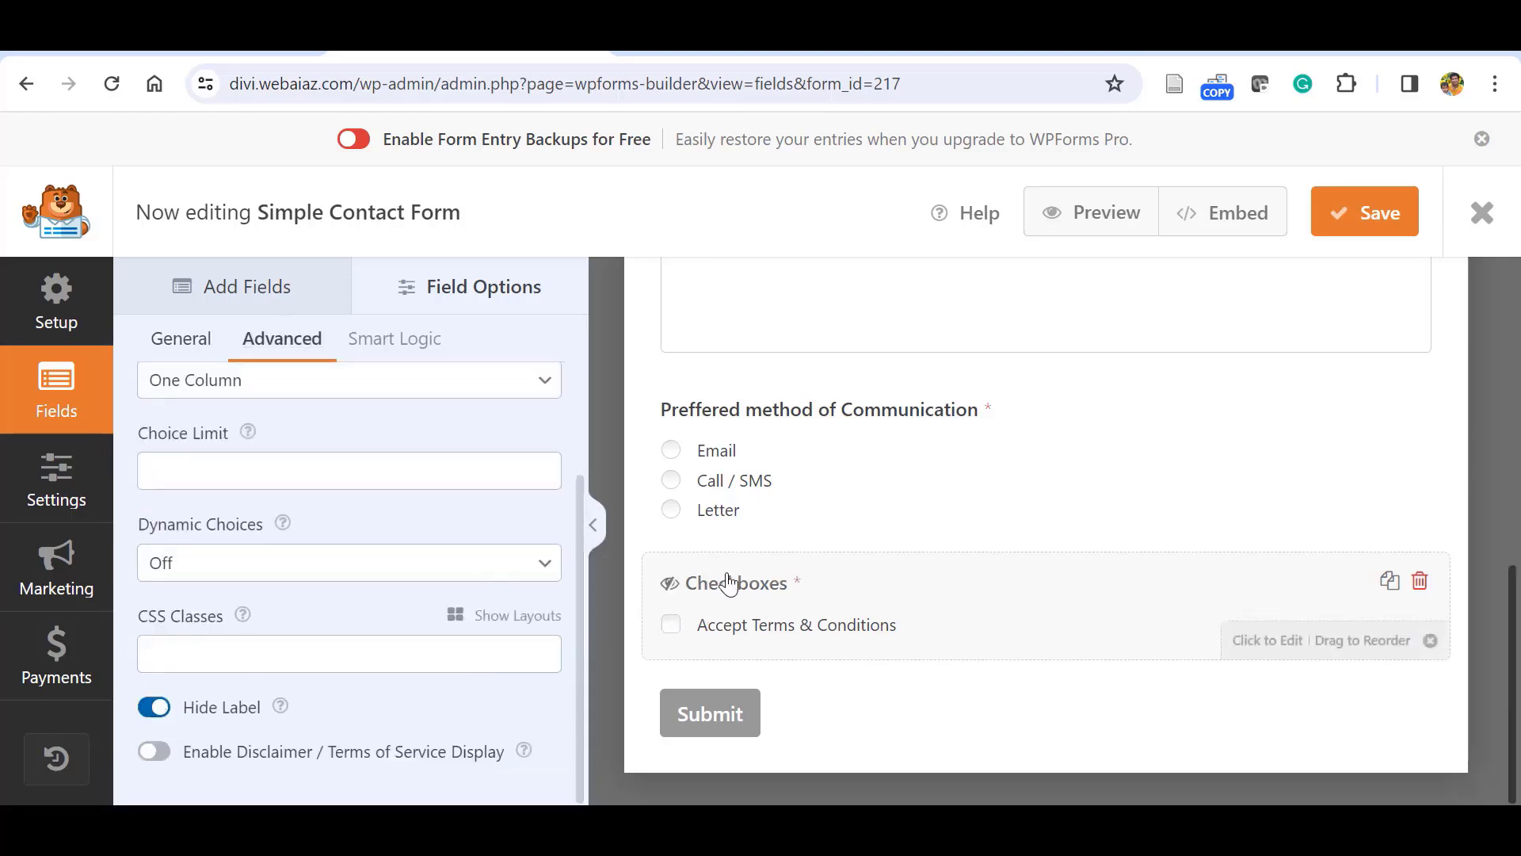
Try the terms of service disclaimer box, leaving it switched off.
left_click(154, 751)
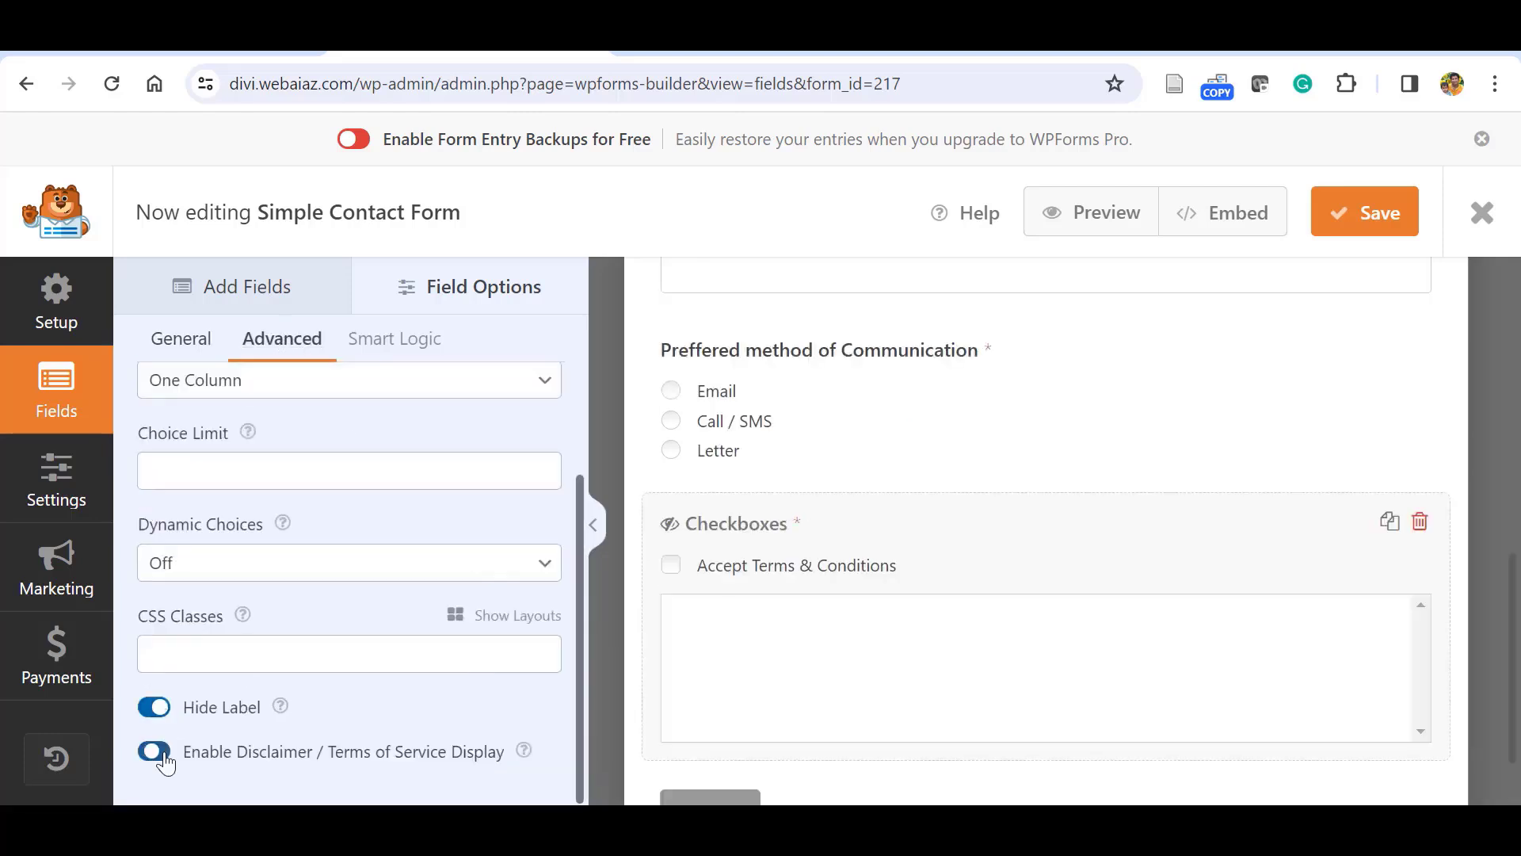
left_click(154, 751)
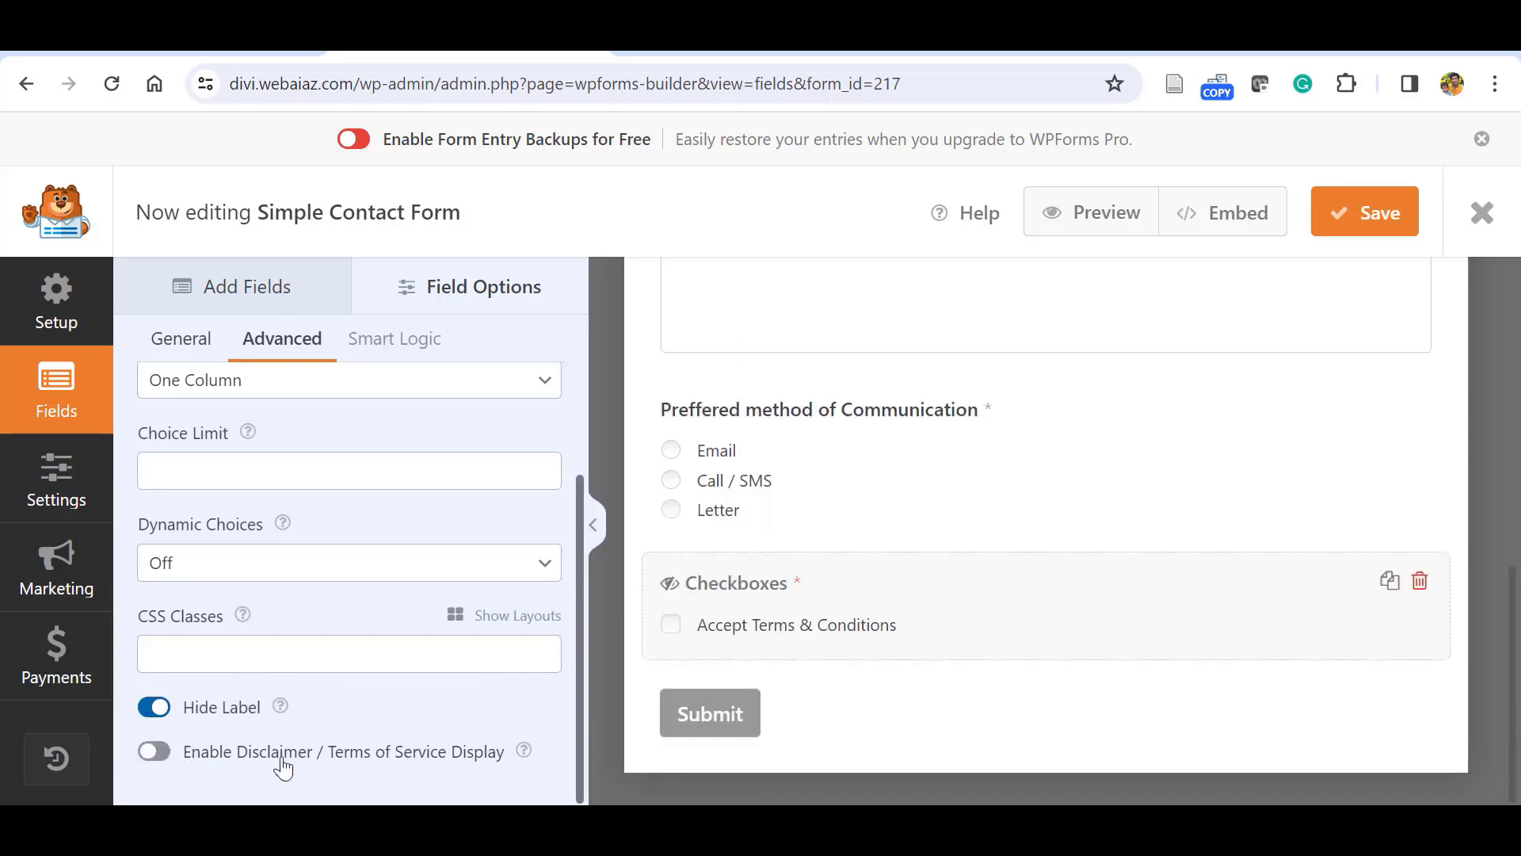
left_click(155, 751)
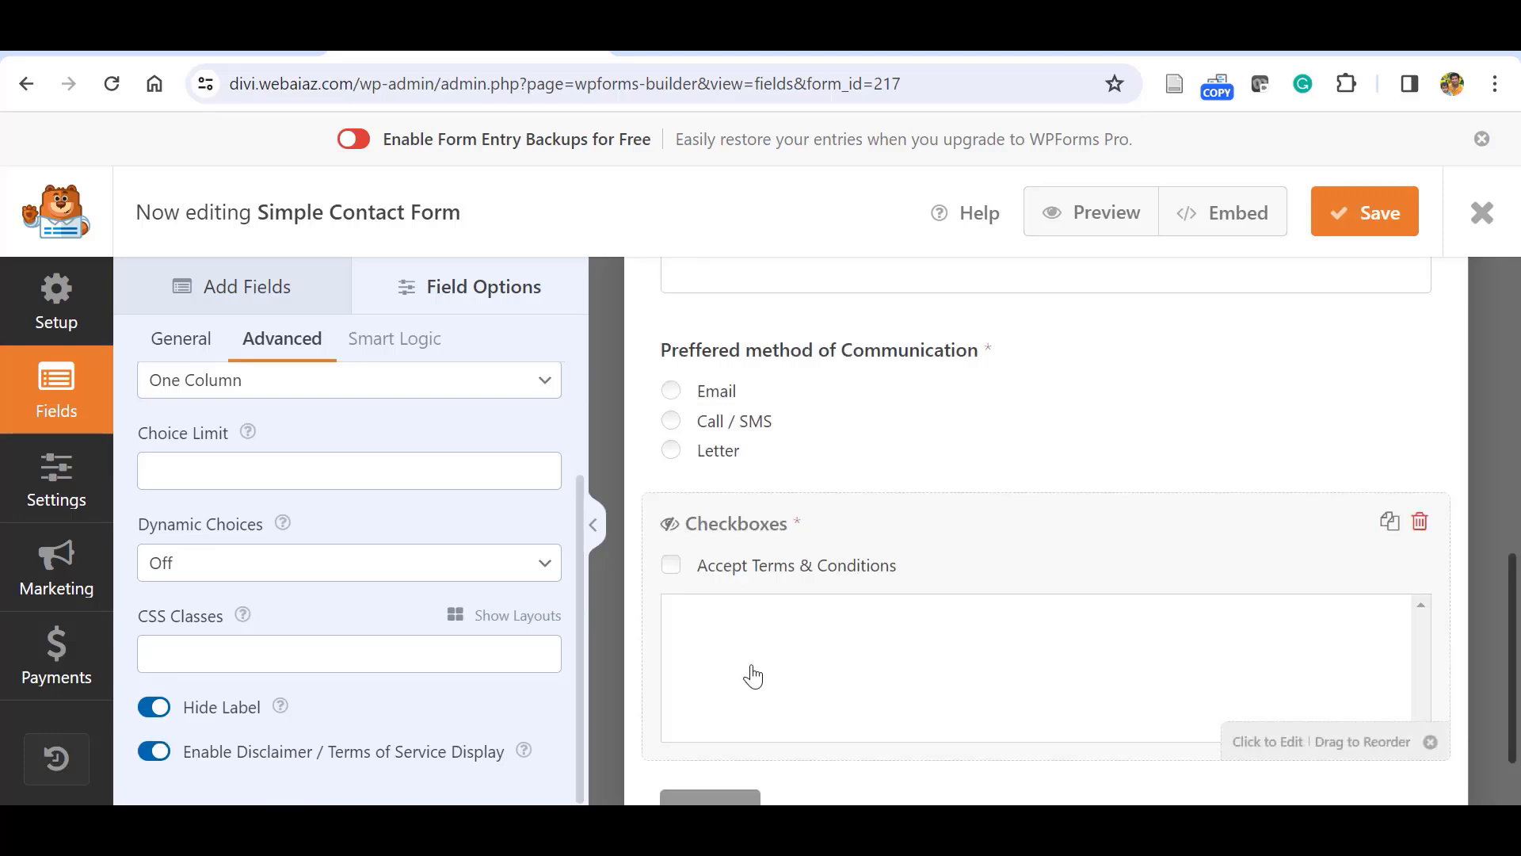
left_click(150, 755)
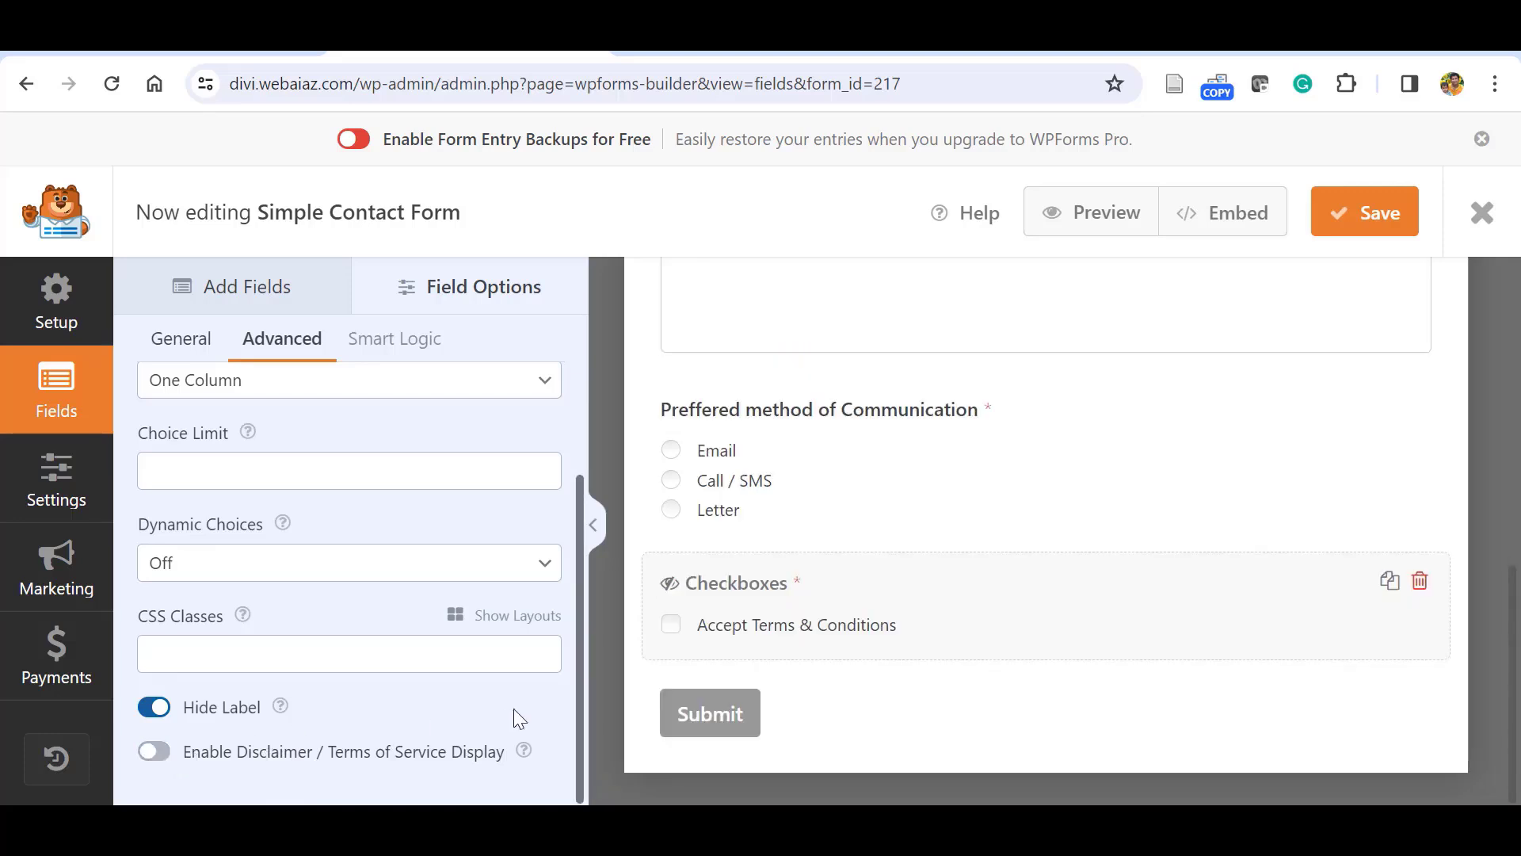
scroll(582, 690, "up", 2)
left_click(213, 293)
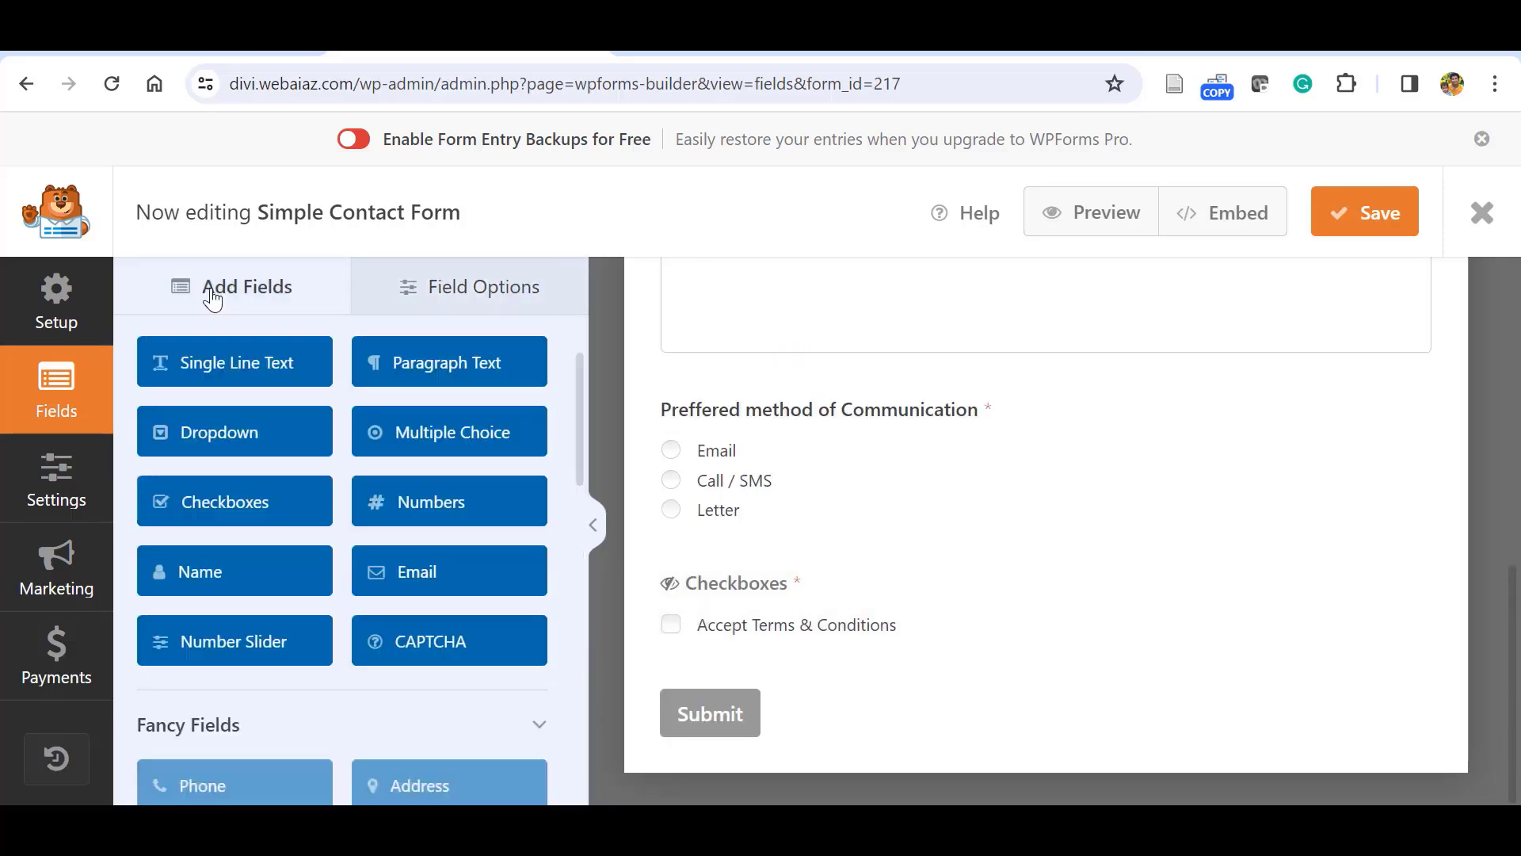
Add a required Numbers field labelled 'Mobile / Telephone'.
left_click(405, 512)
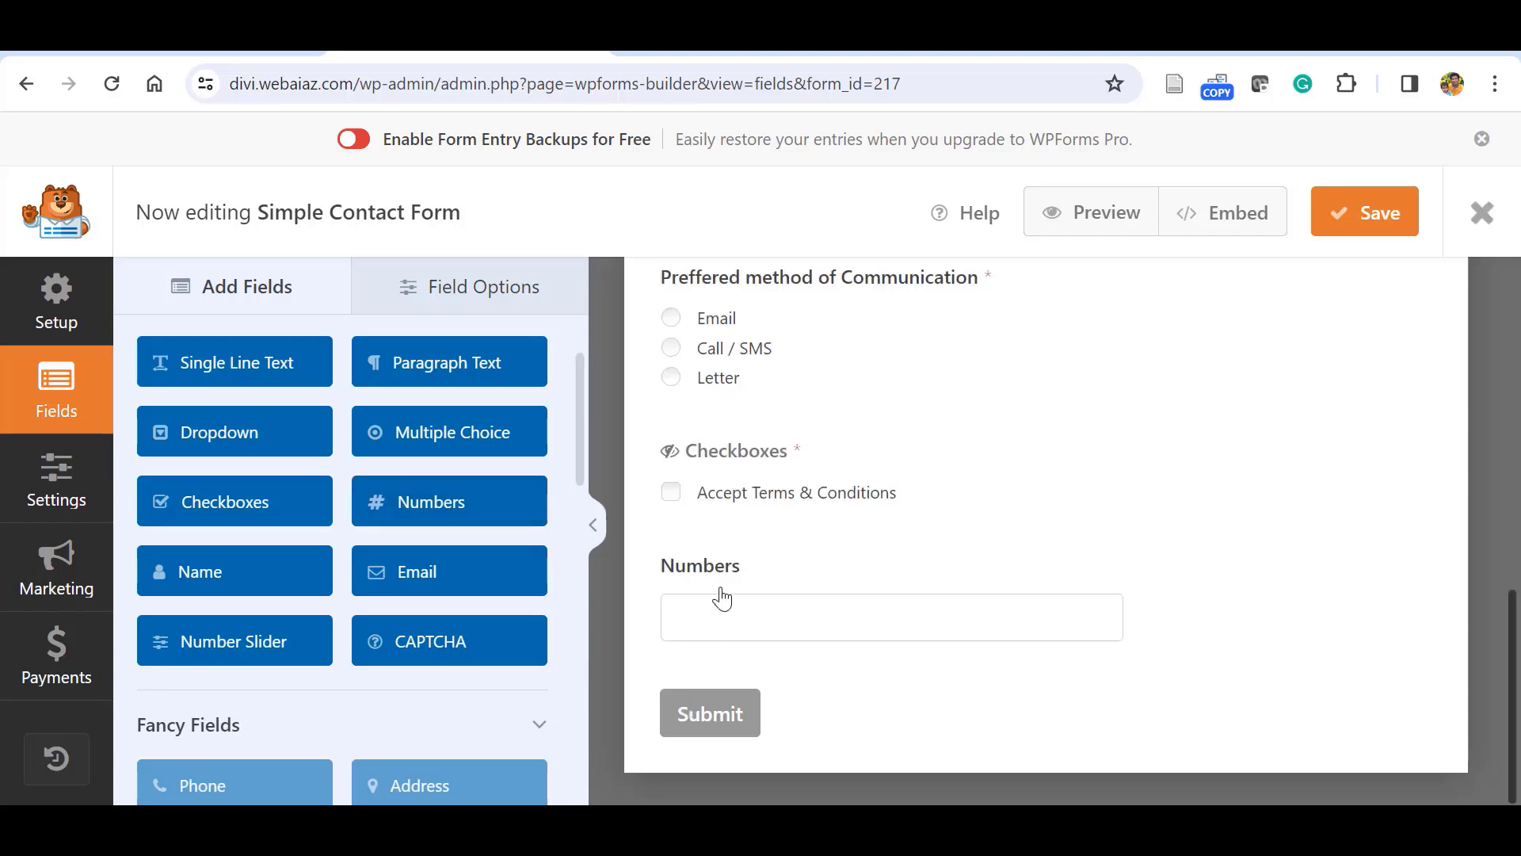
left_click(762, 624)
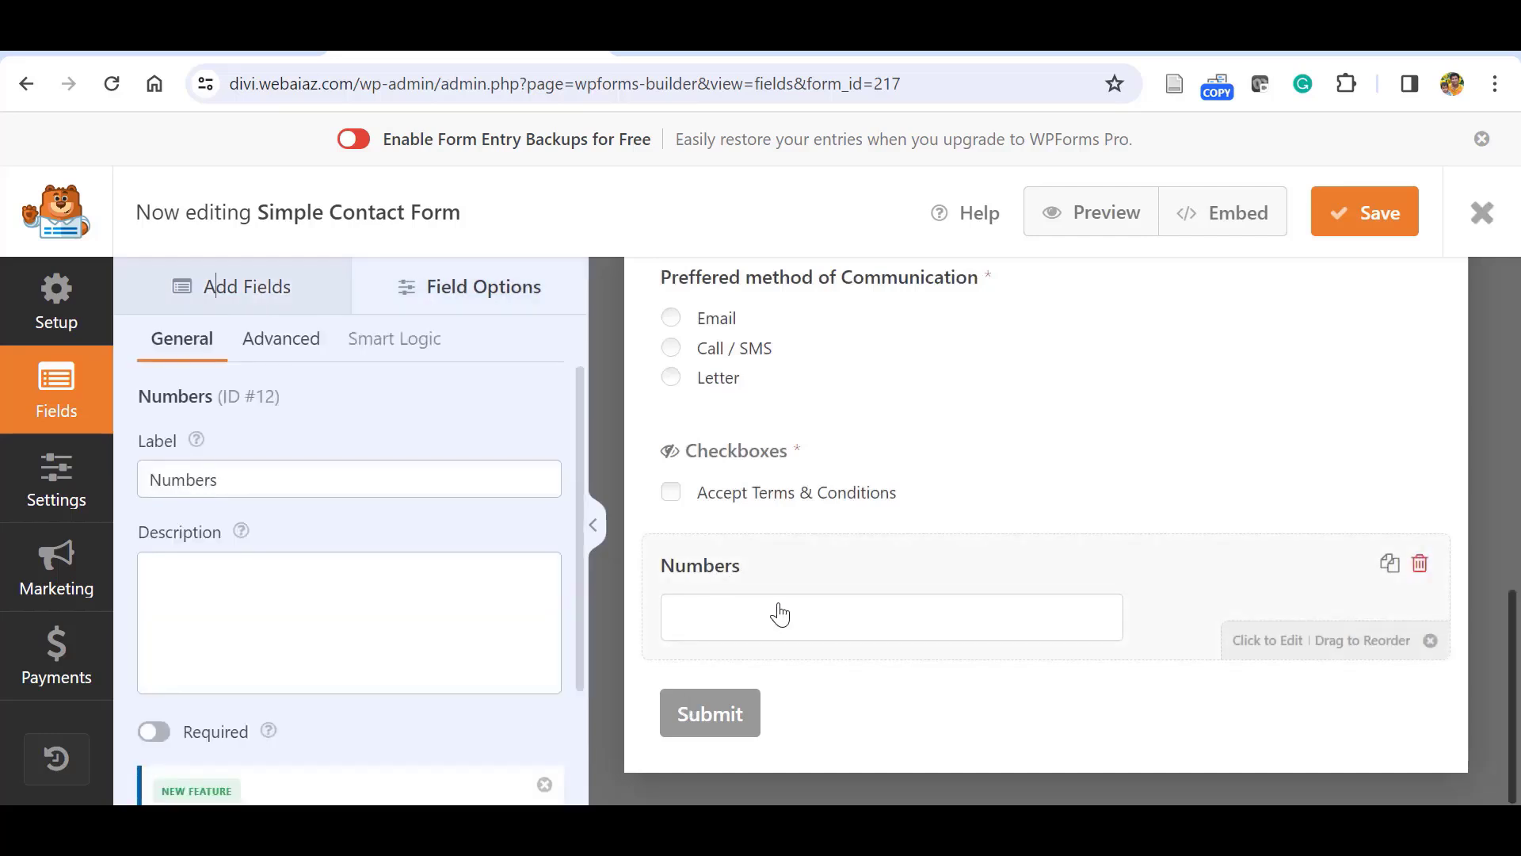
left_click(256, 480)
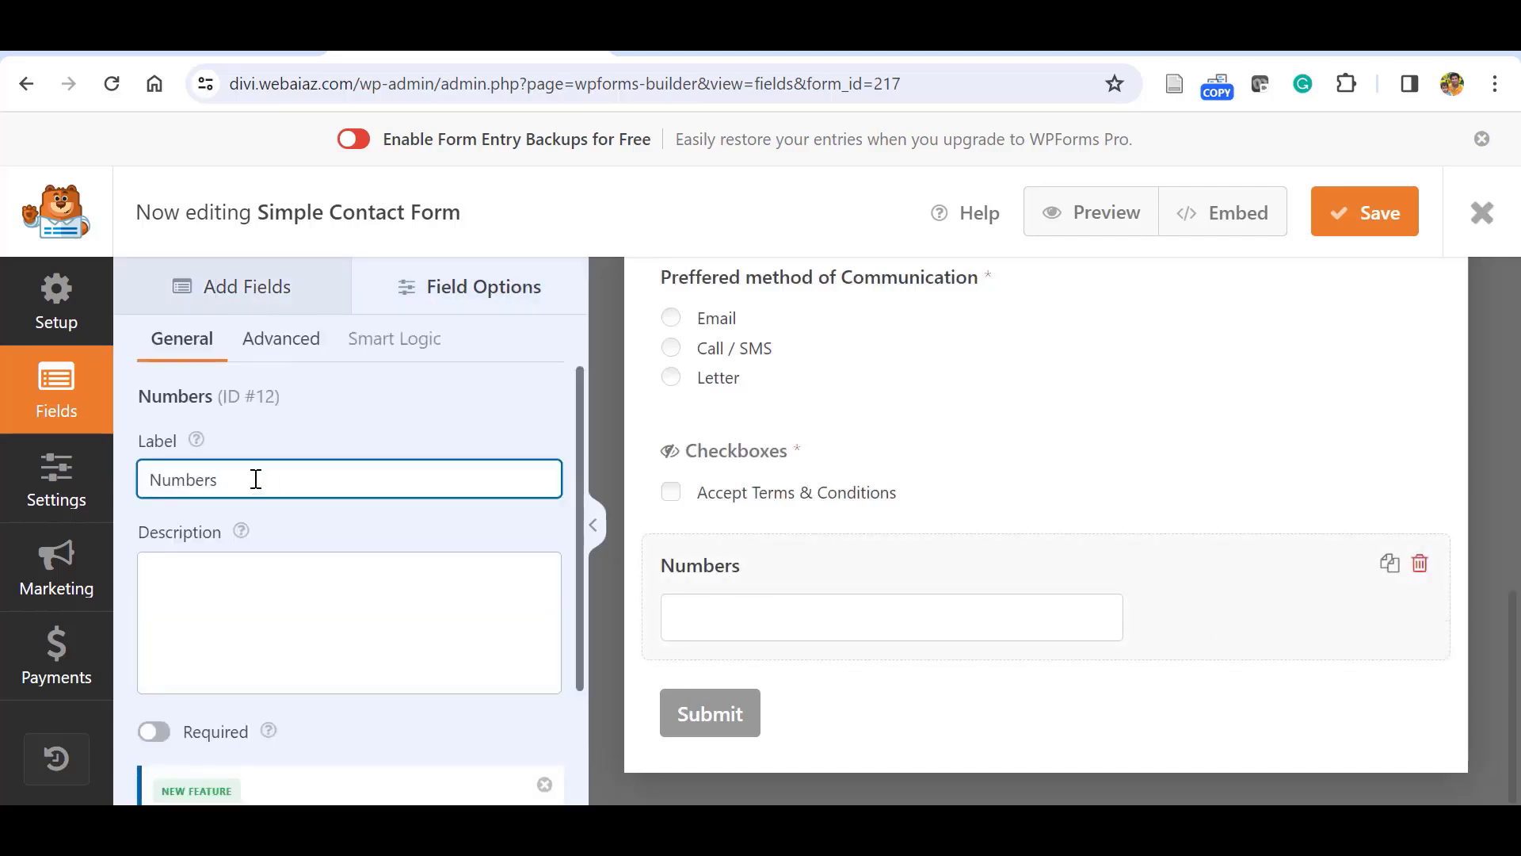
key("BackSpace")
key("BackSpace")
key("BackSpace")
key("BackSpace")
key("BackSpace")
key("BackSpace")
type("Mobile")
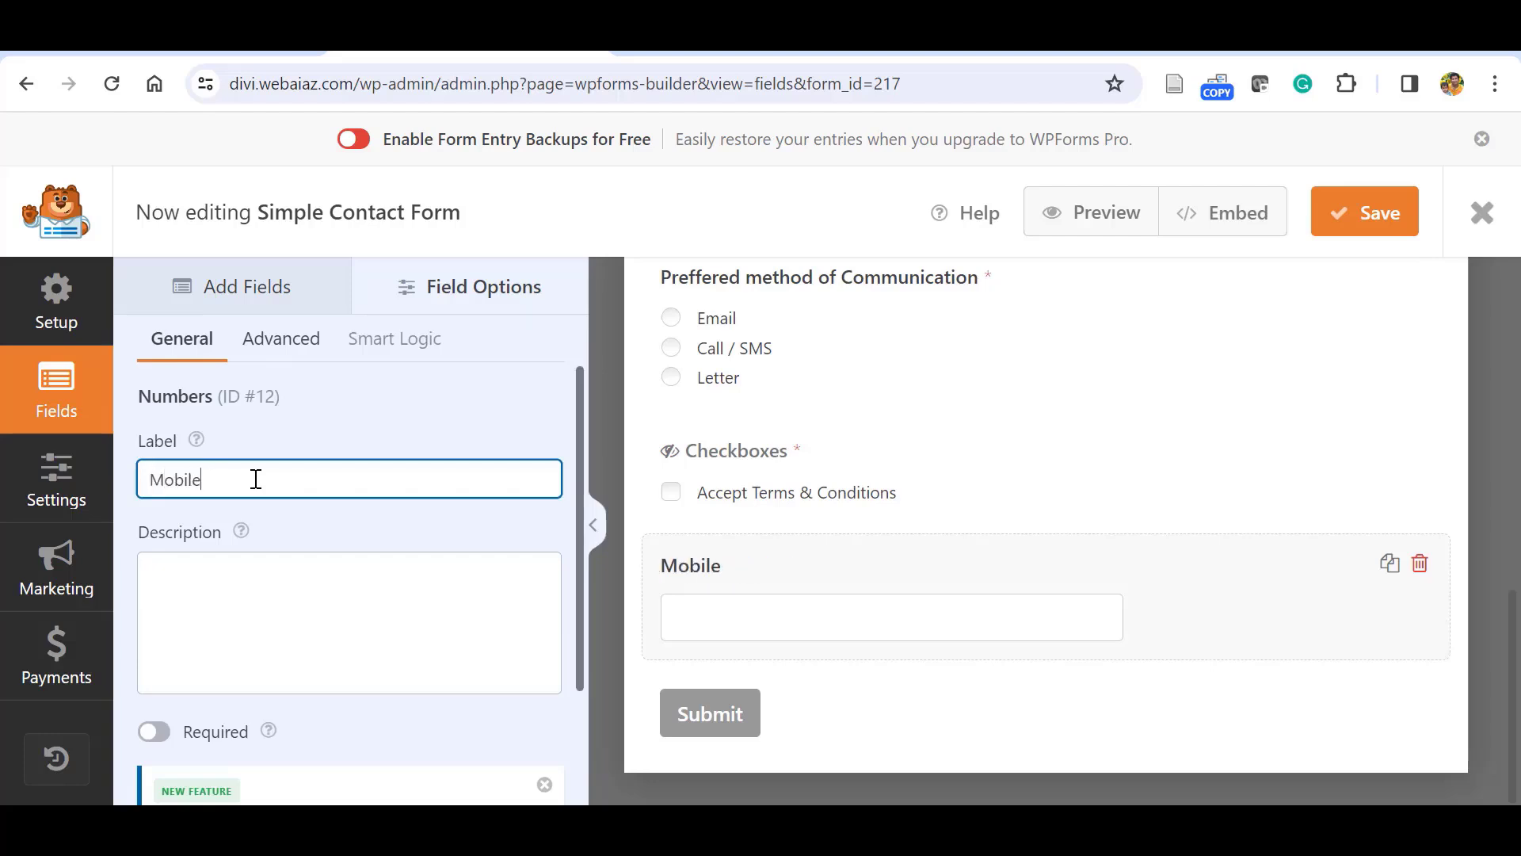
type(" / Telephone")
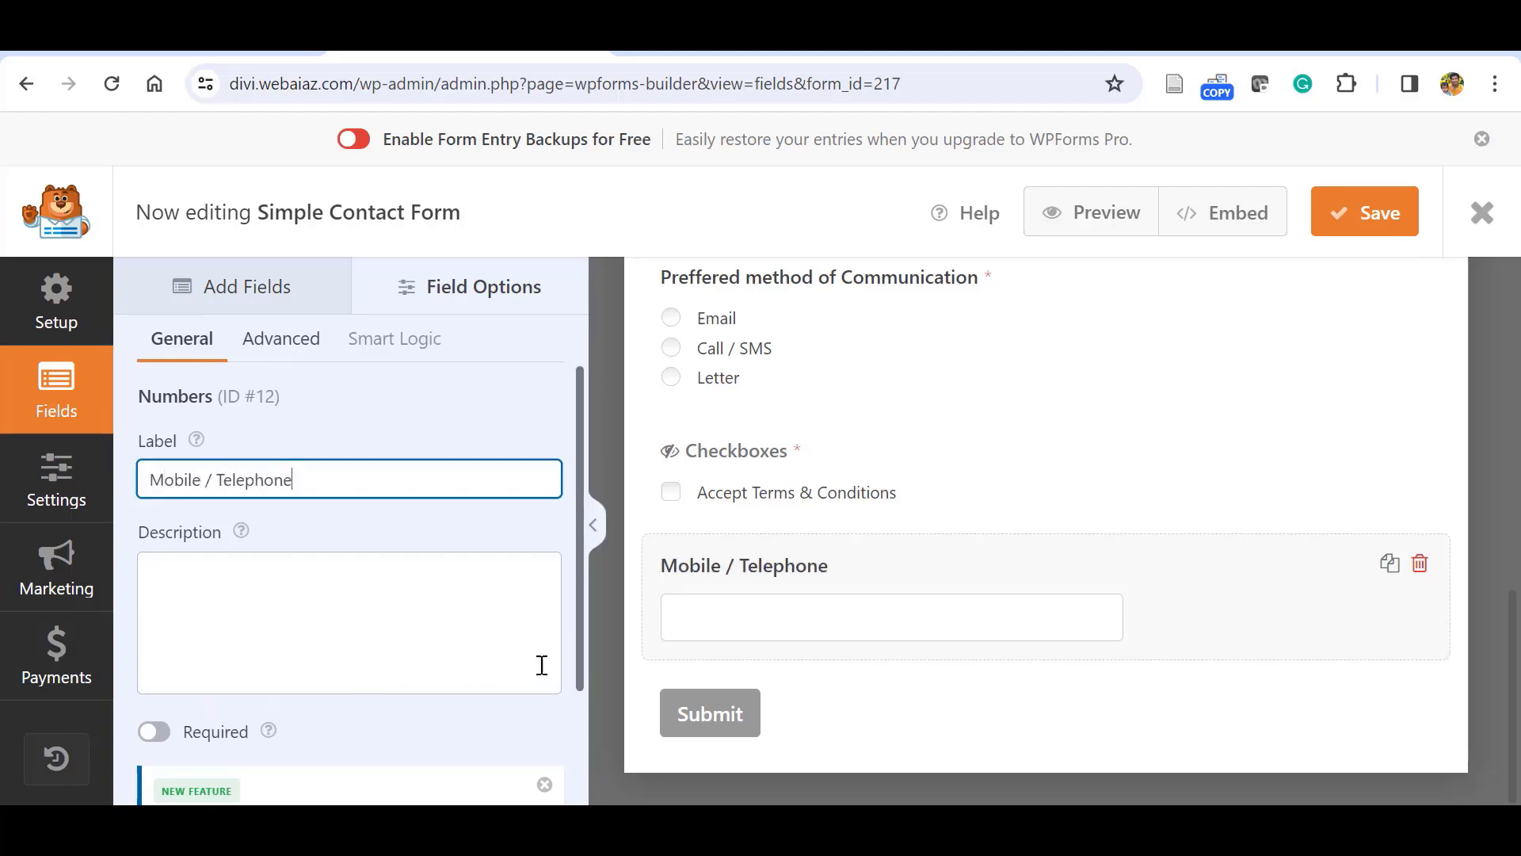
scroll(542, 664, "down", 3)
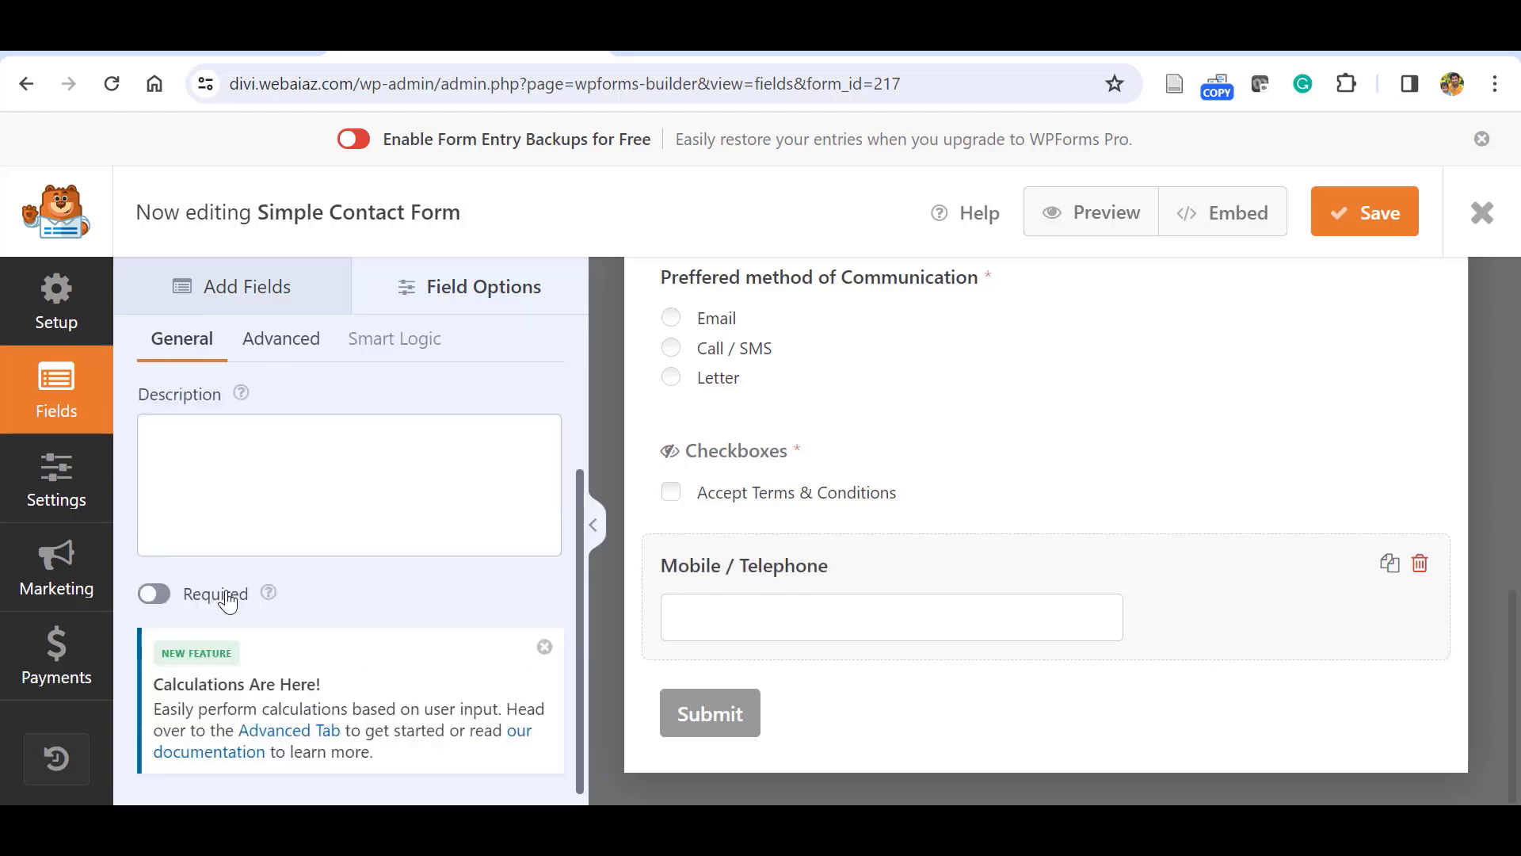
left_click(167, 604)
Give Mobile / Telephone a default value of +44, then add a Number Slider field.
left_click(281, 338)
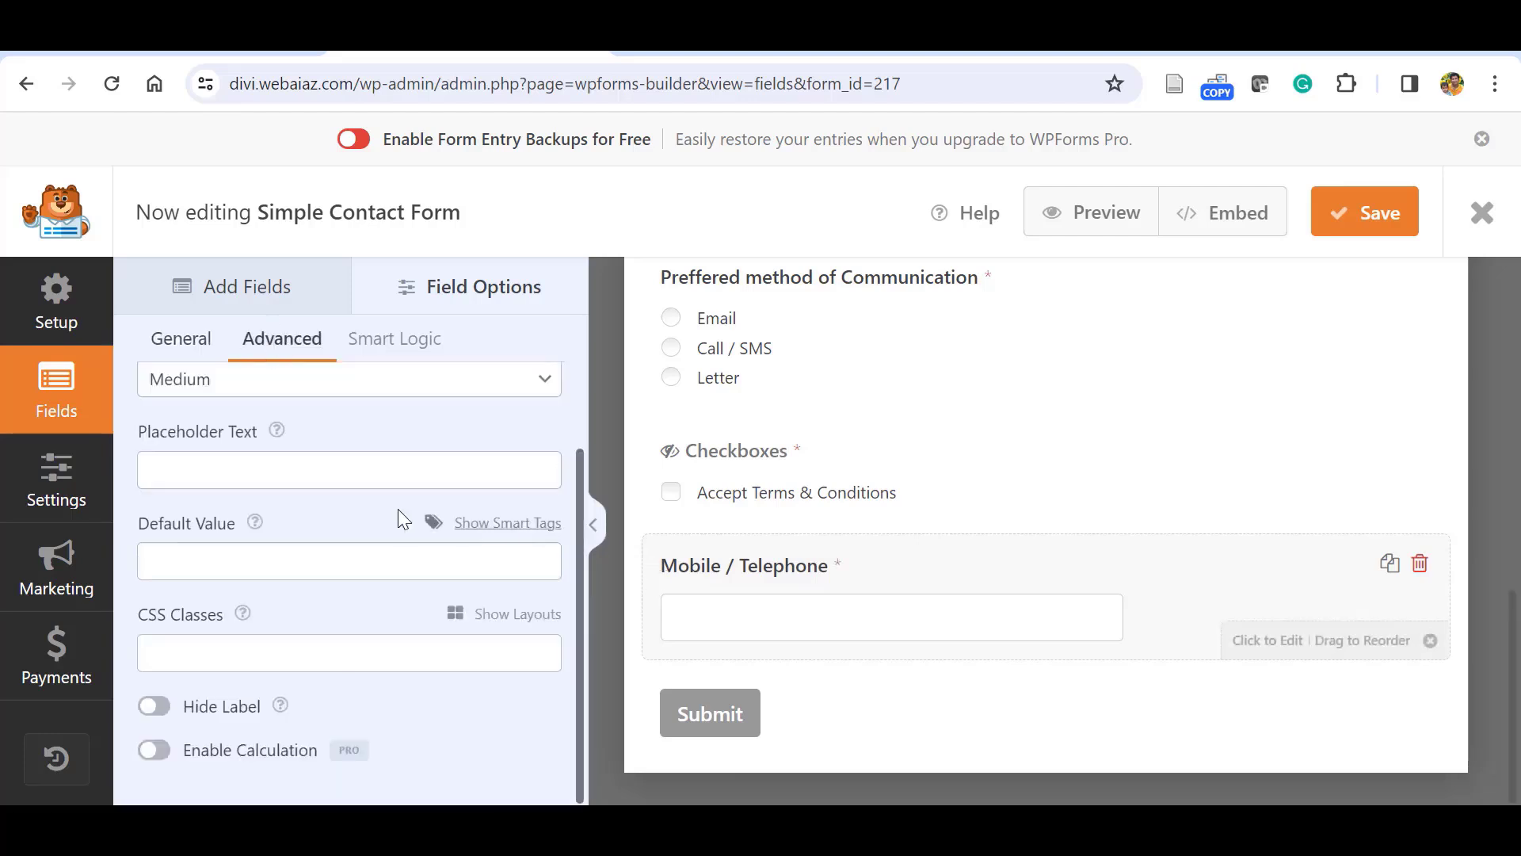
left_click(378, 466)
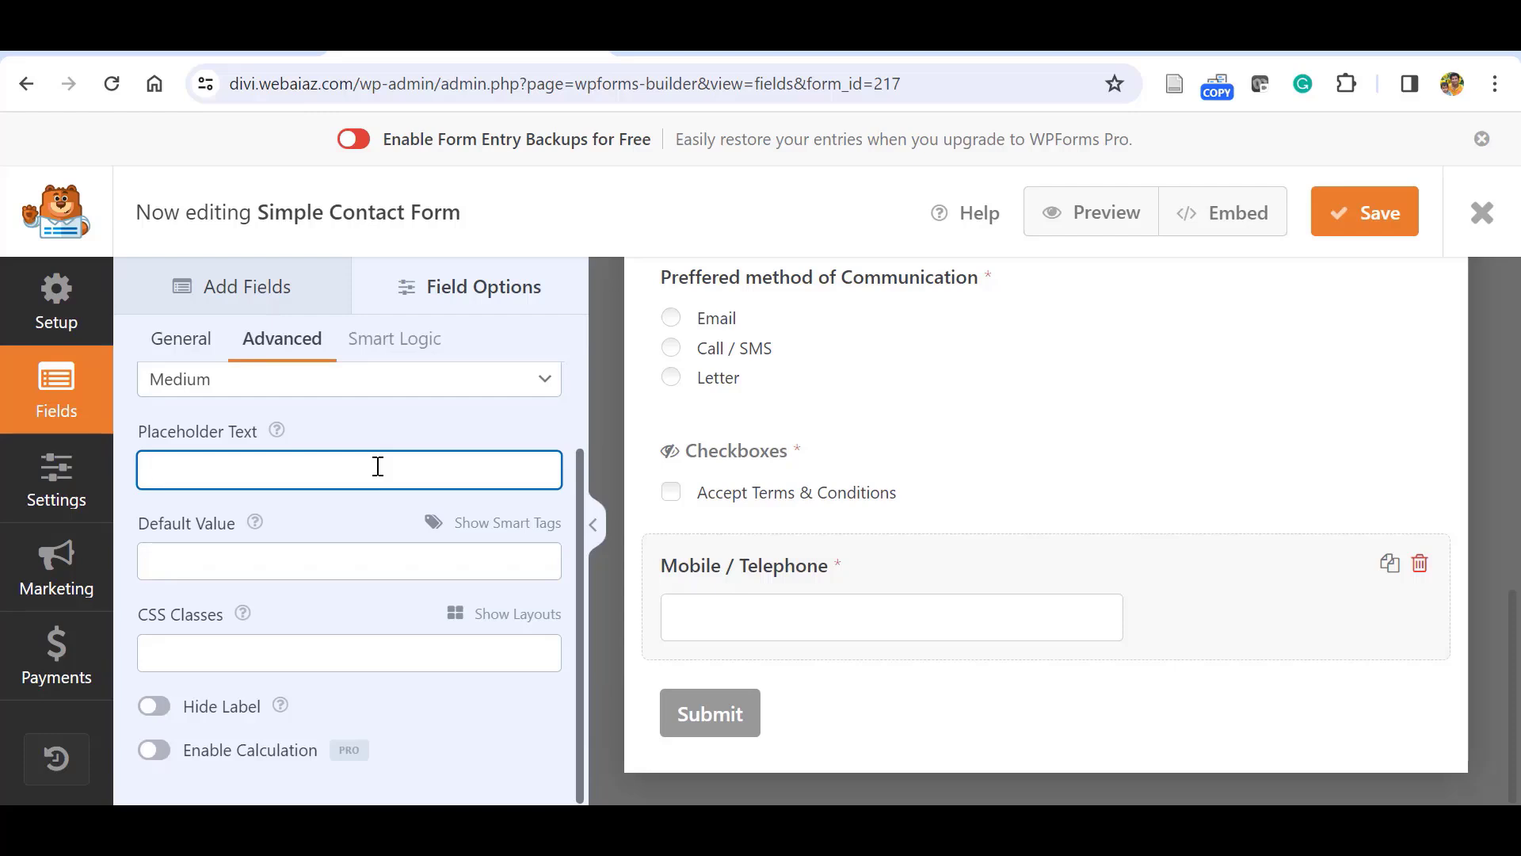
left_click(345, 560)
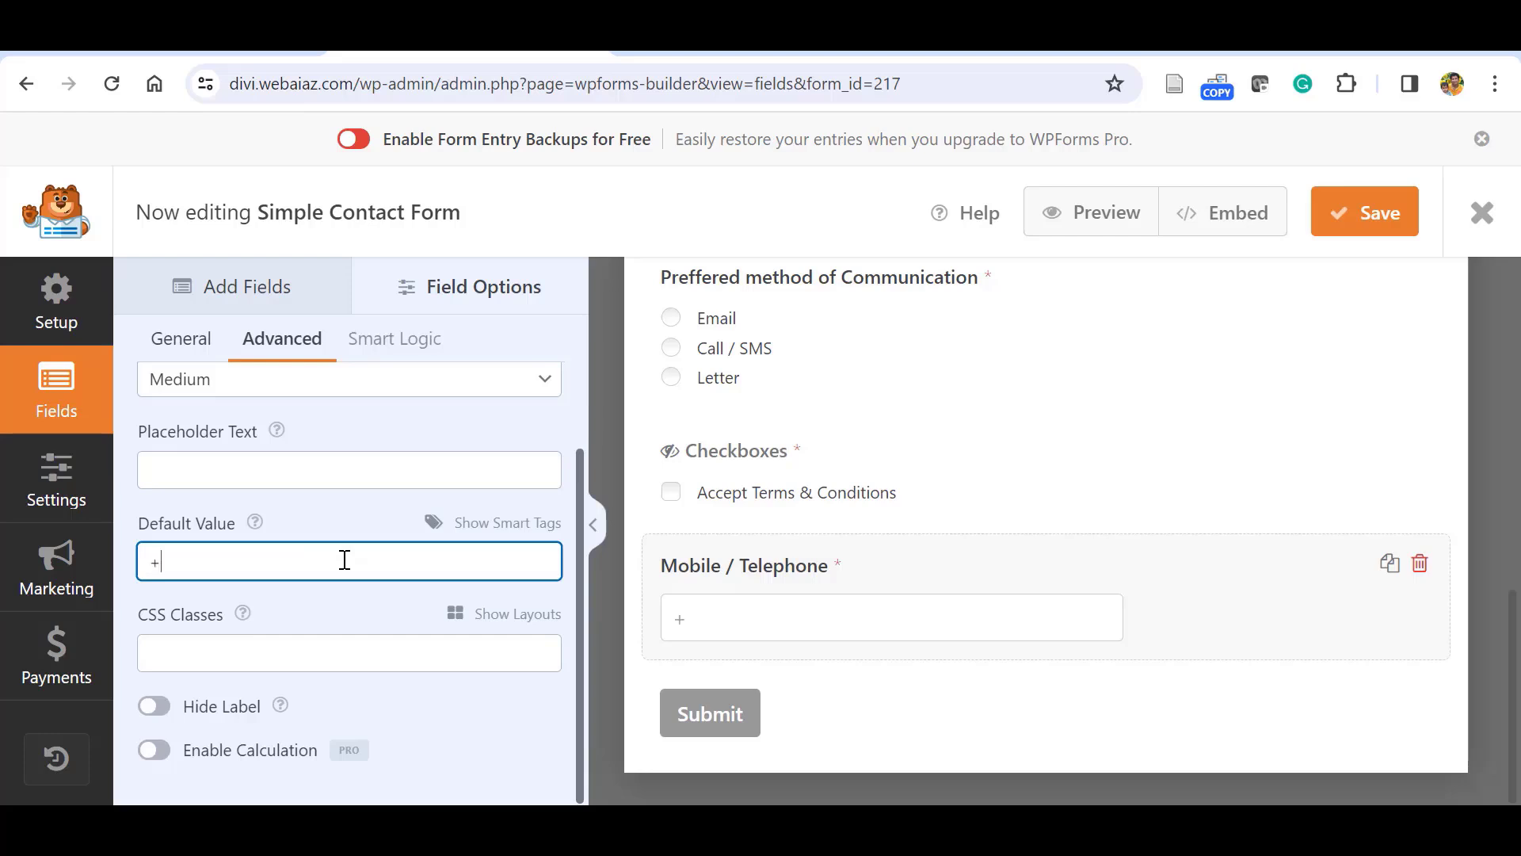
left_click(355, 602)
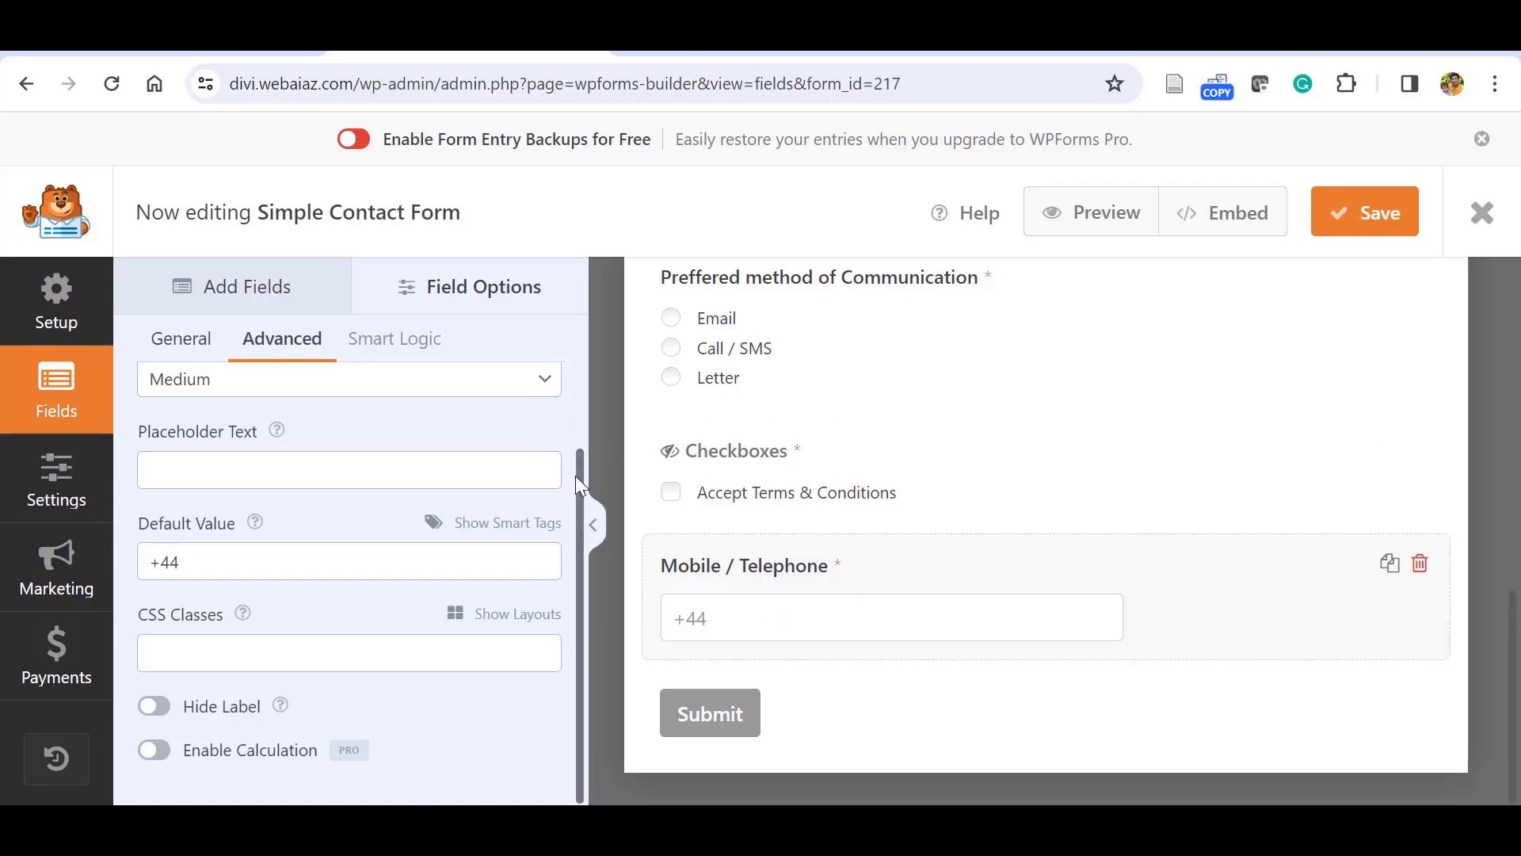
mouse_move(575, 476)
left_mouse_down()
mouse_move(577, 460)
mouse_move(577, 488)
left_mouse_up()
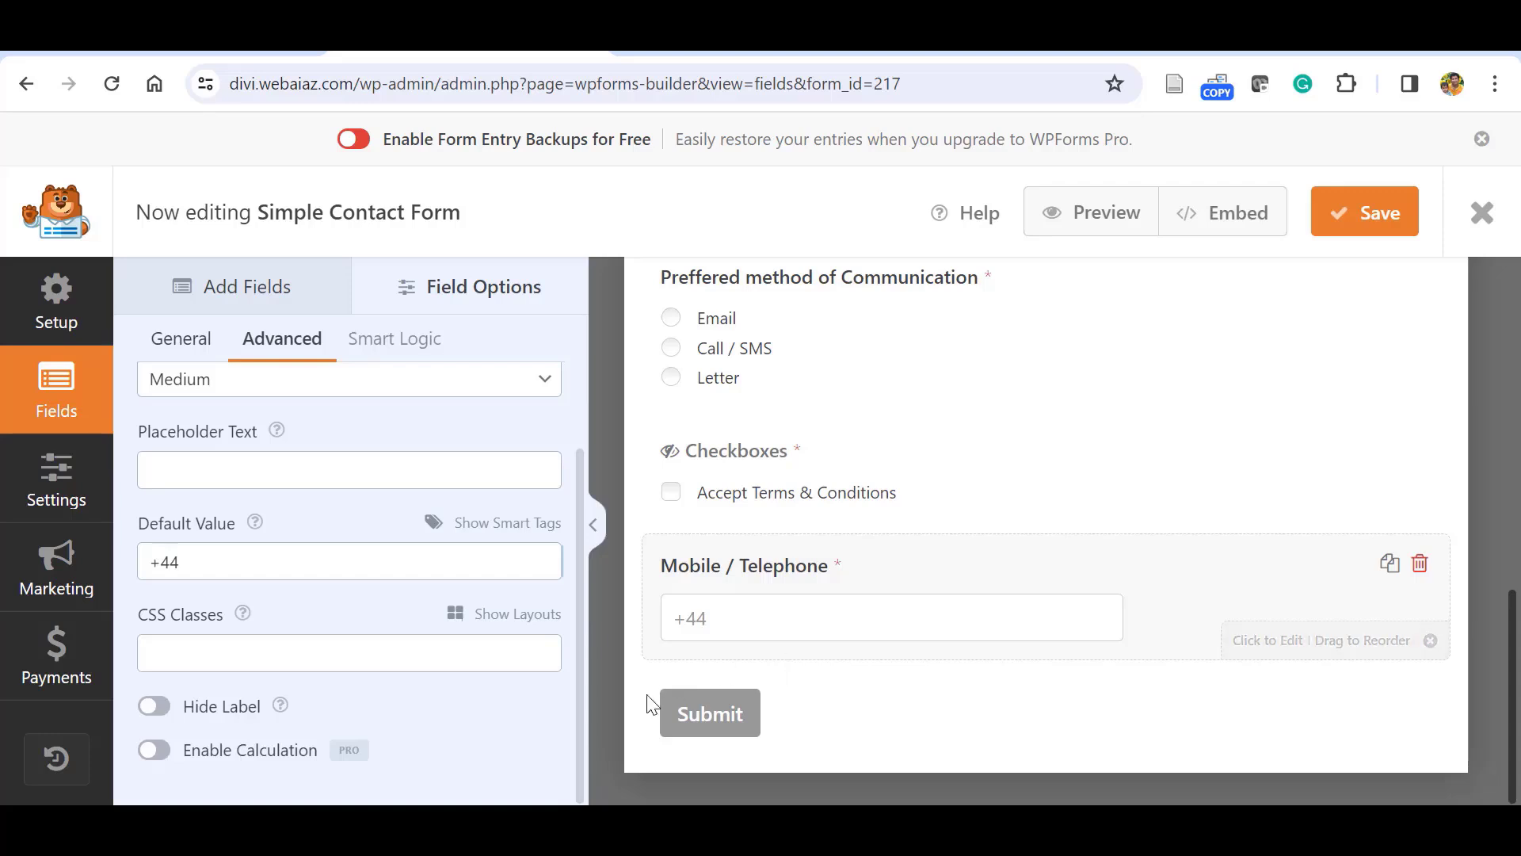
mouse_move(583, 648)
left_mouse_down()
mouse_move(574, 593)
mouse_move(573, 640)
left_mouse_up()
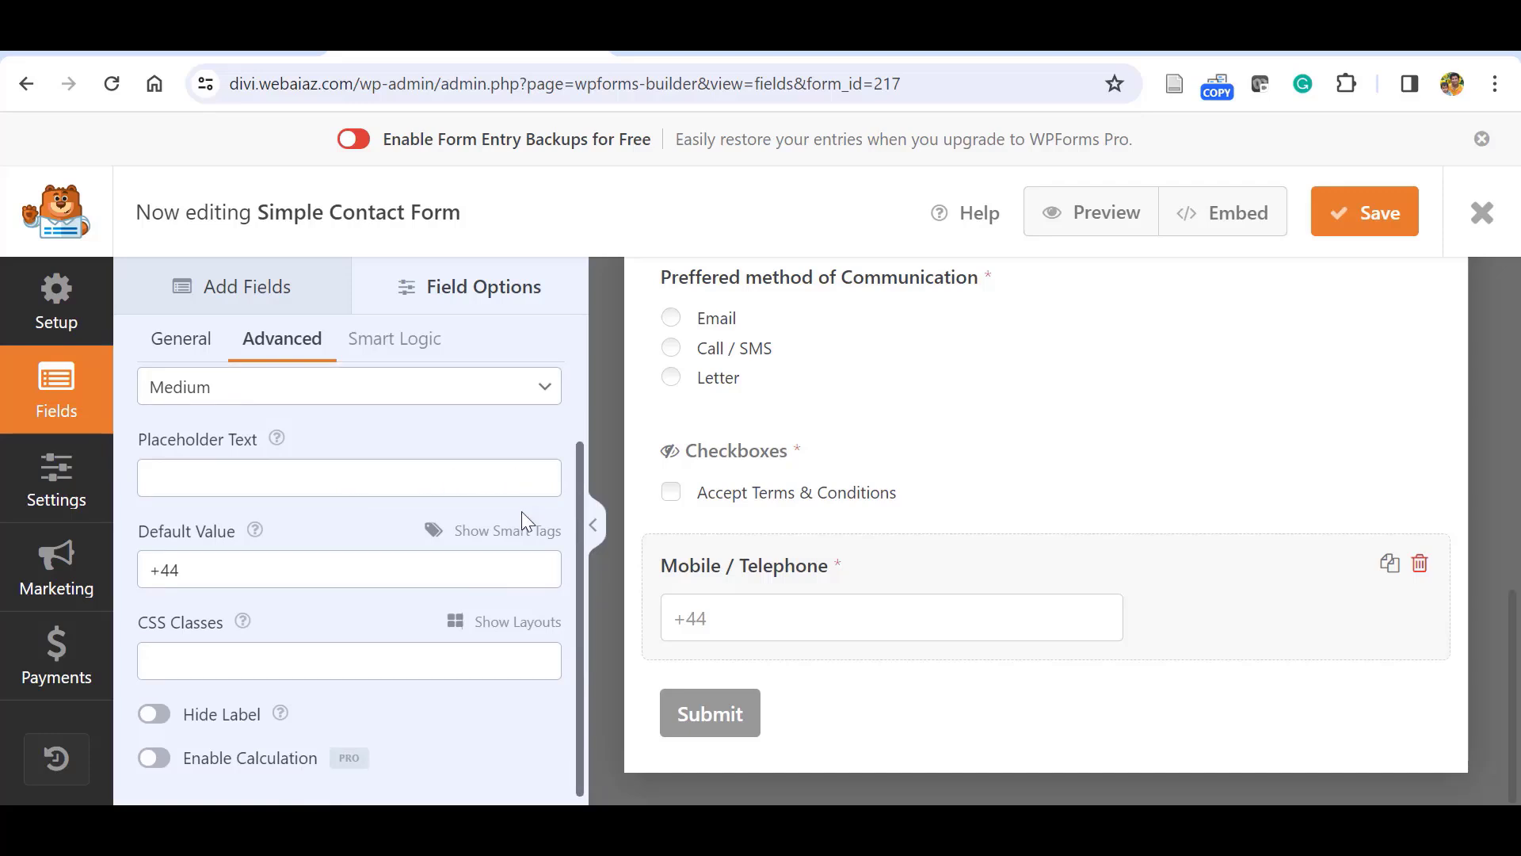
scroll(356, 476, "up", 2)
left_click(222, 289)
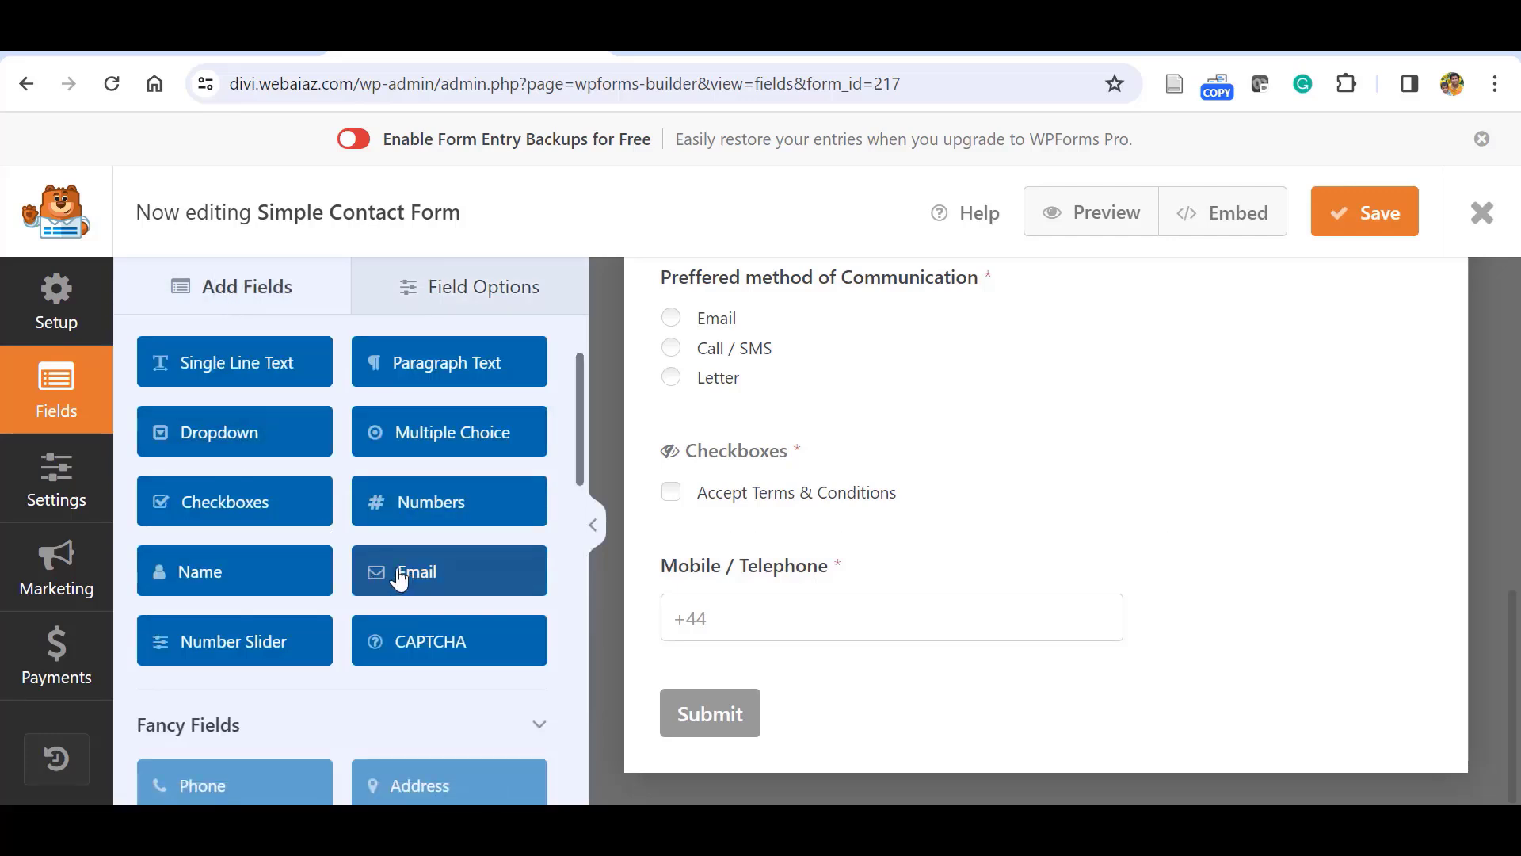
left_click(213, 634)
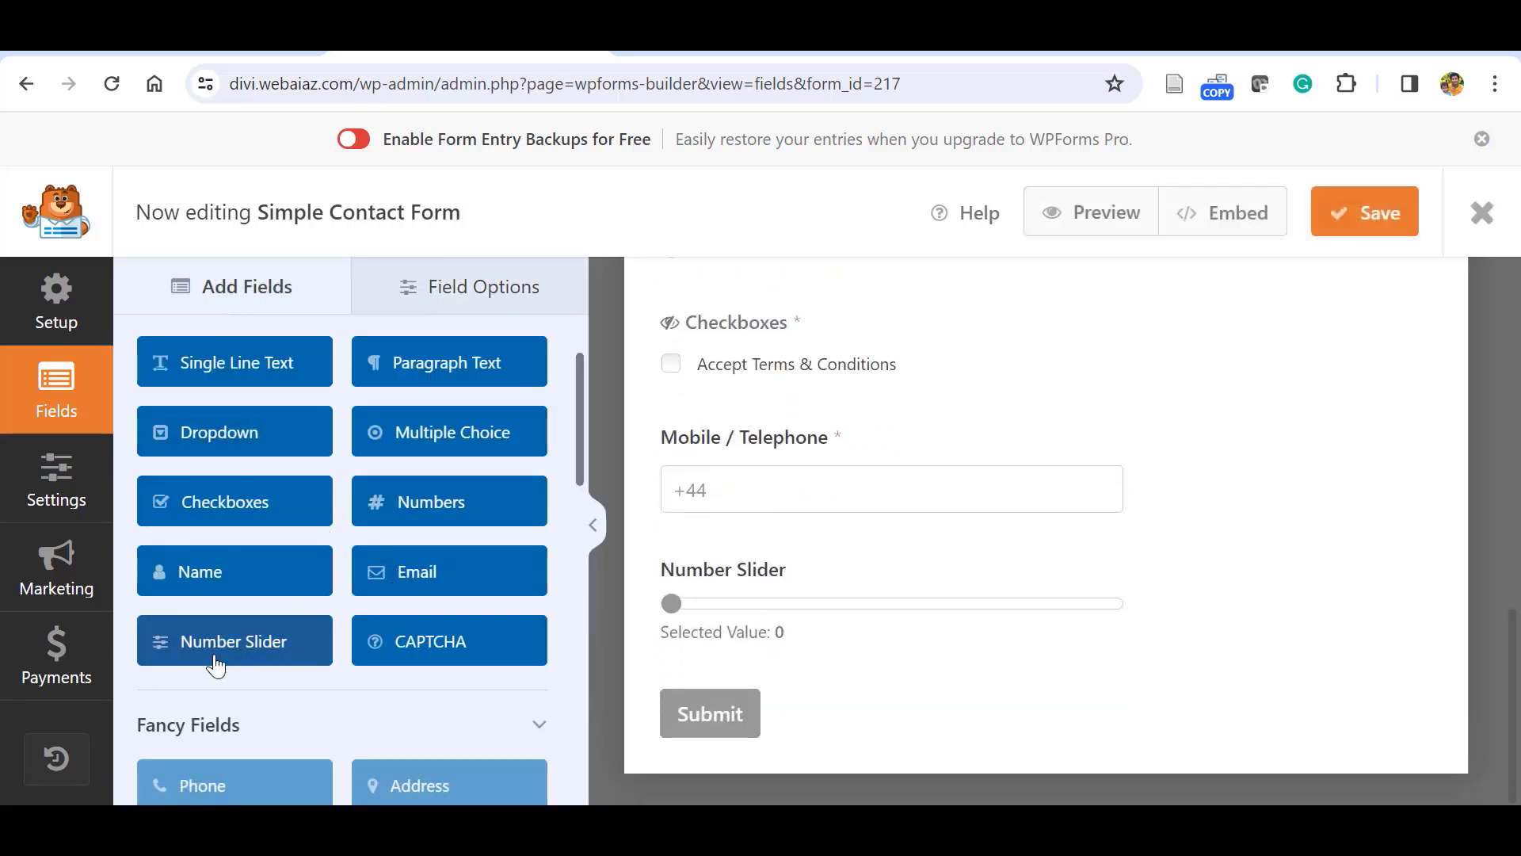
Relabel the Number Slider 'How do you satisfied with our service', keeping its 0–10 range in steps of 1.
left_click(939, 640)
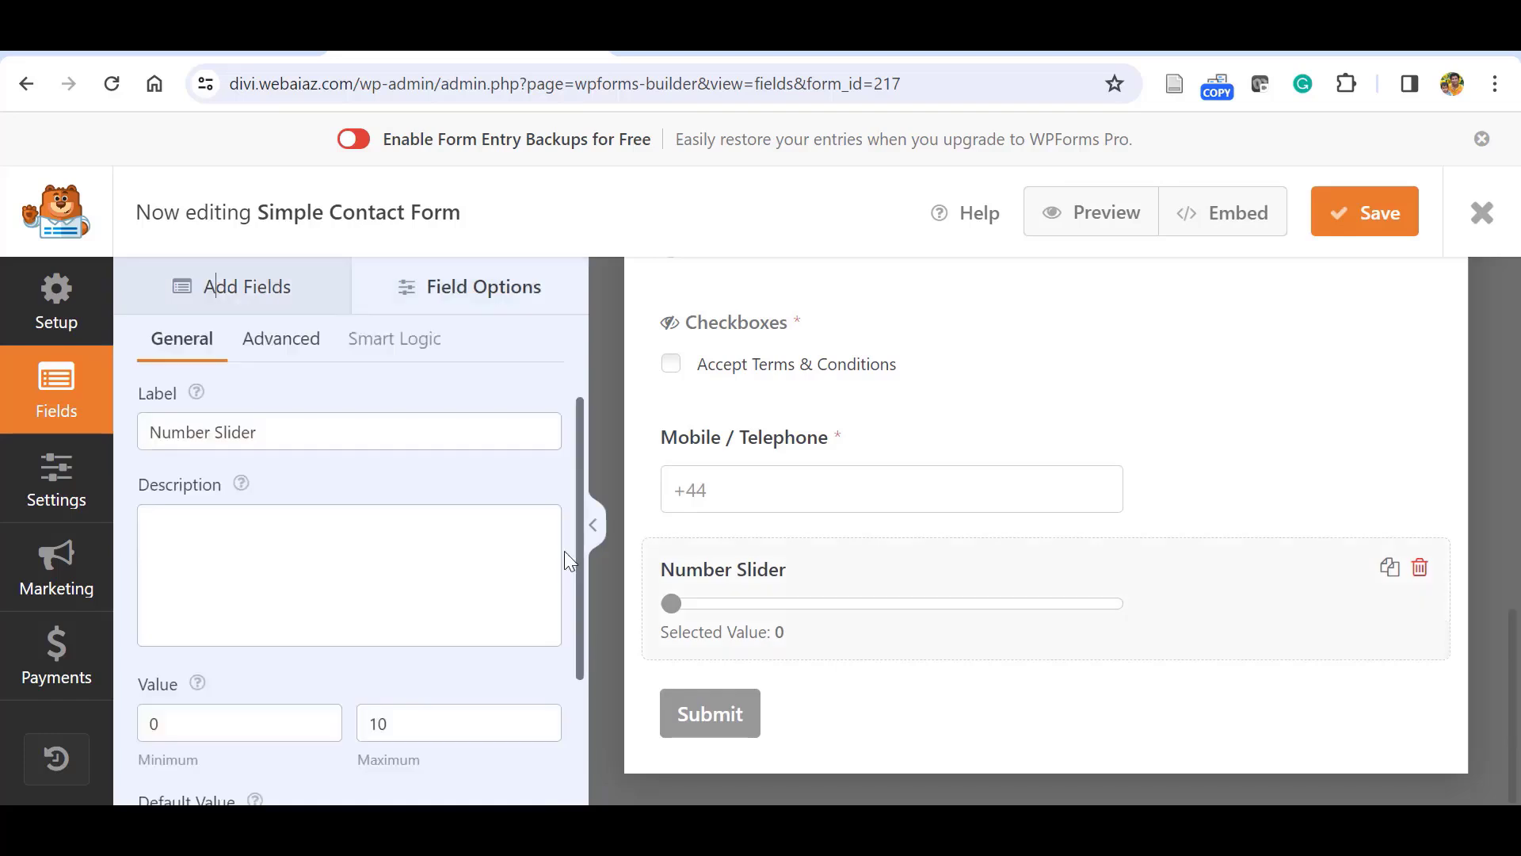
scroll(564, 550, "down", 1)
scroll(554, 610, "up", 2)
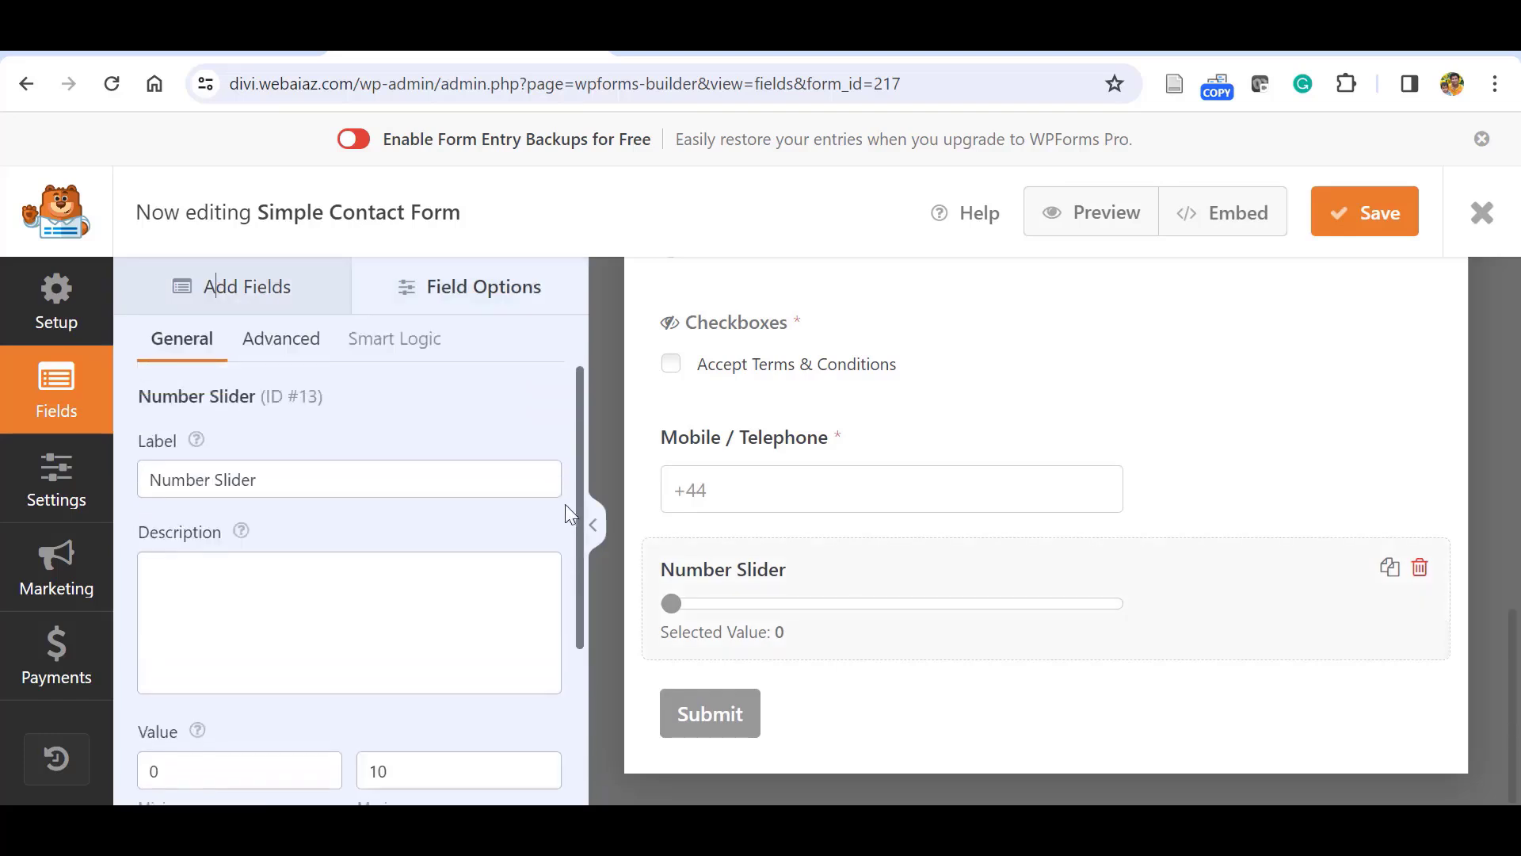
left_click(333, 474)
key("ctrl+a")
type("How do")
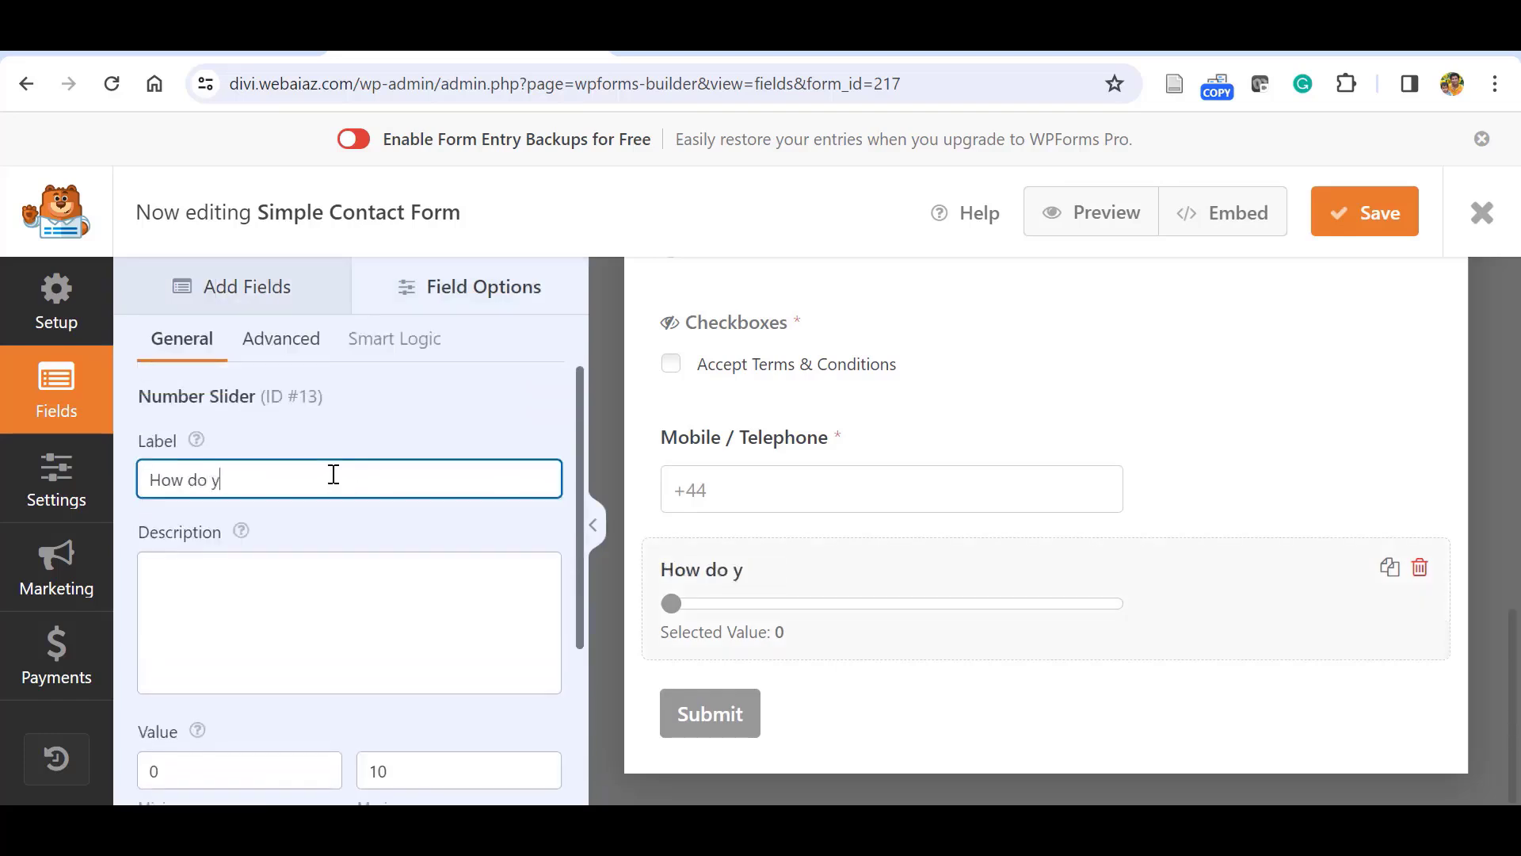
type(" you satisfied with ")
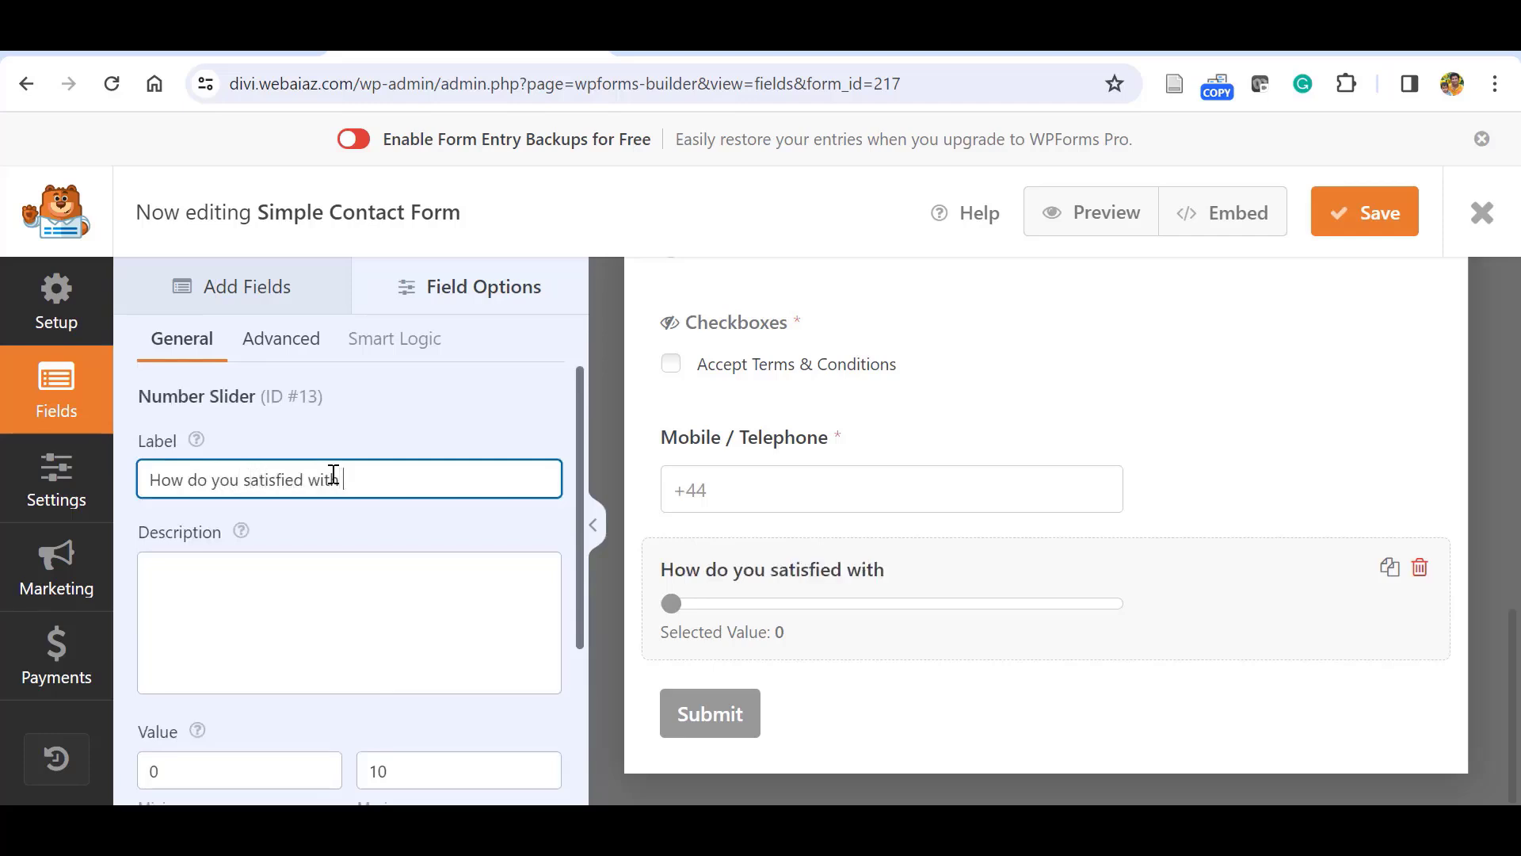
type("our service")
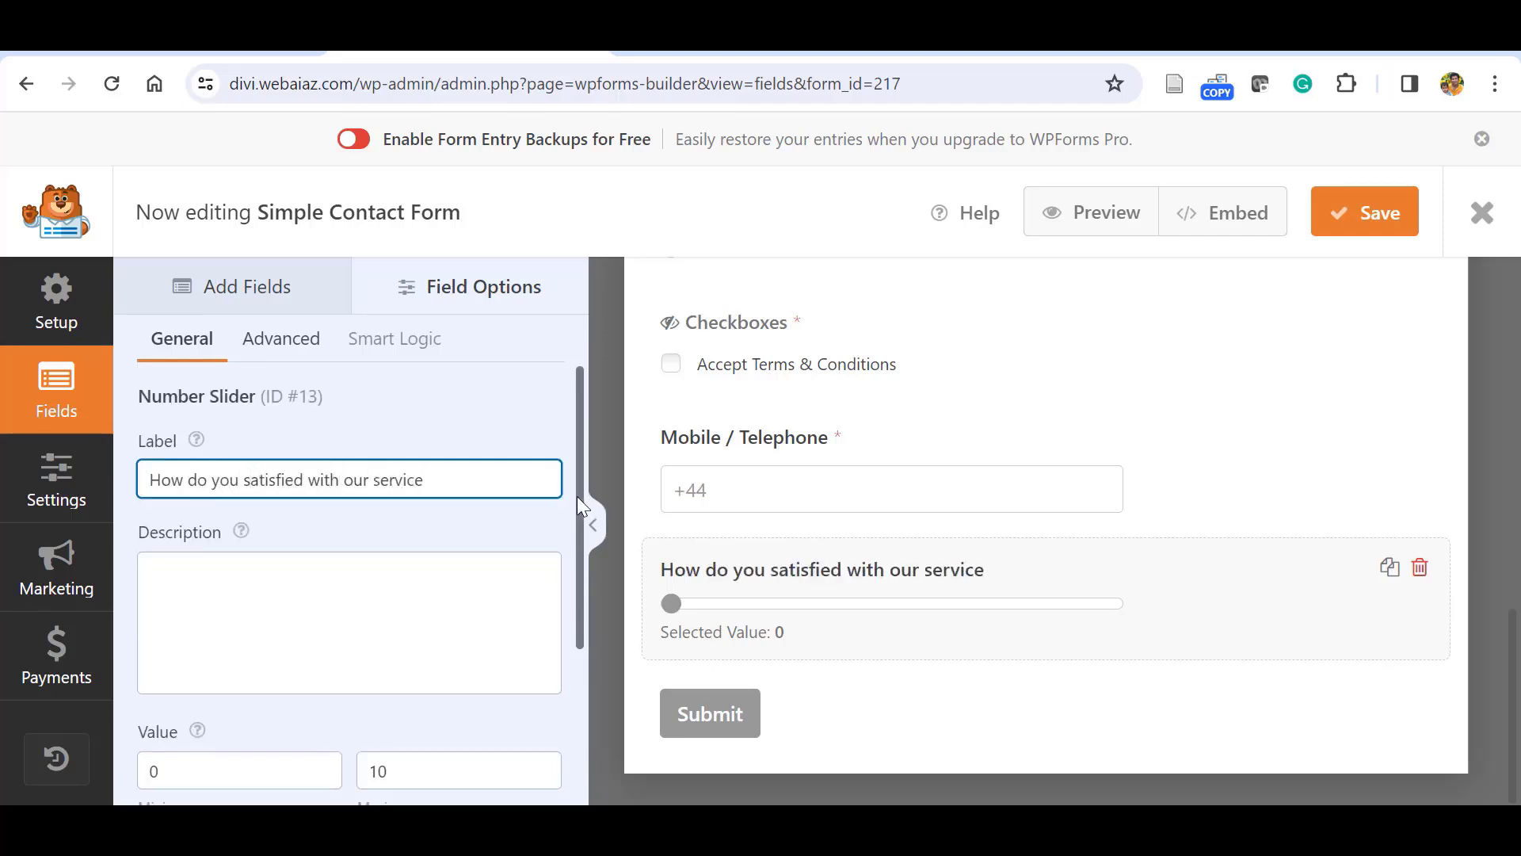
left_click_drag(577, 496, 582, 652)
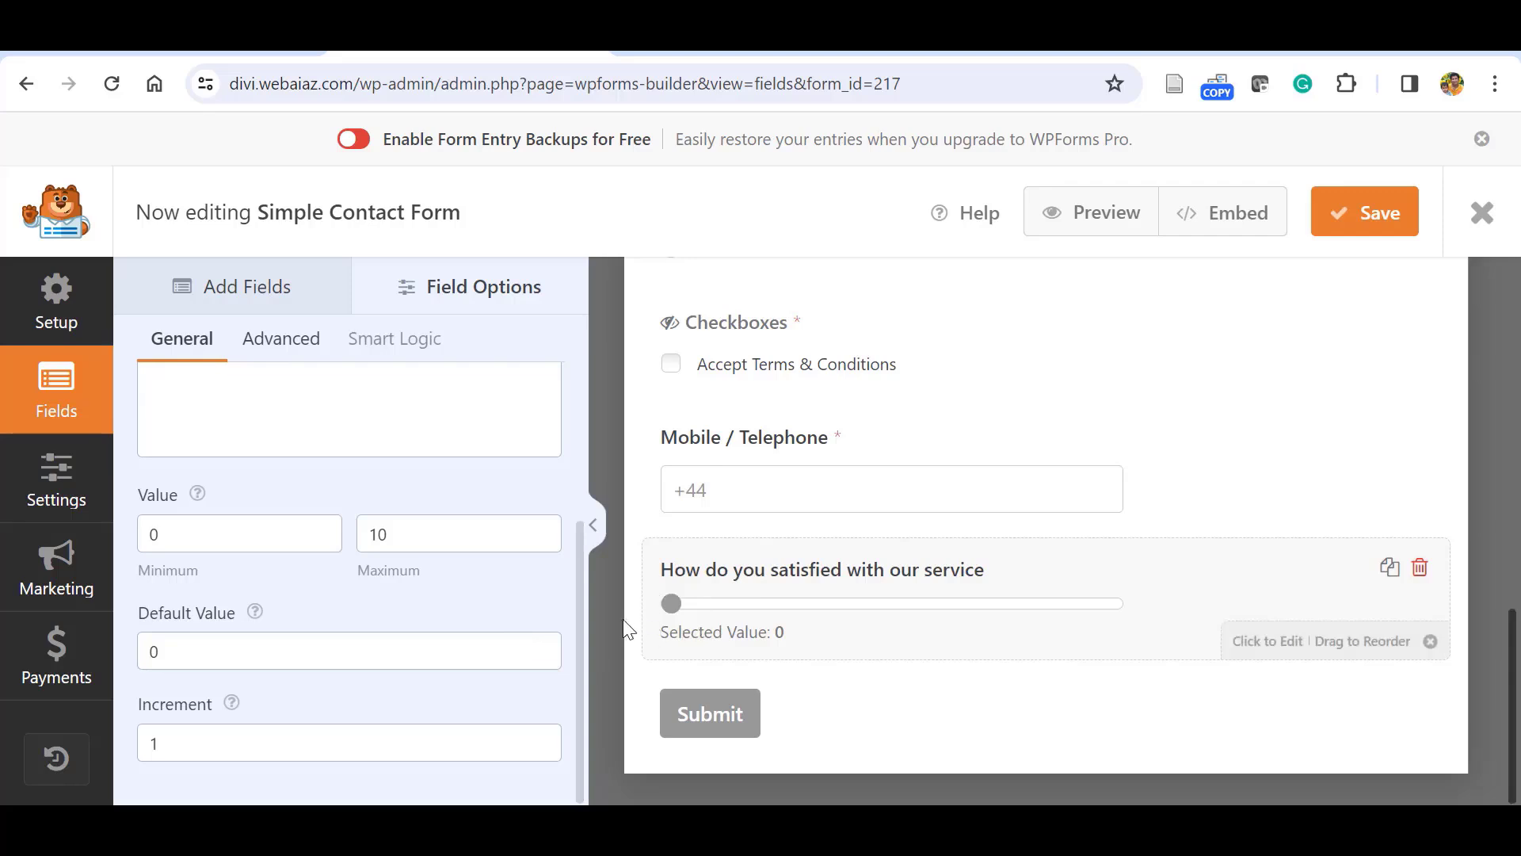
Change the satisfaction slider's default value to 5, so the preview shows Selected Value: 5.
left_click(303, 654)
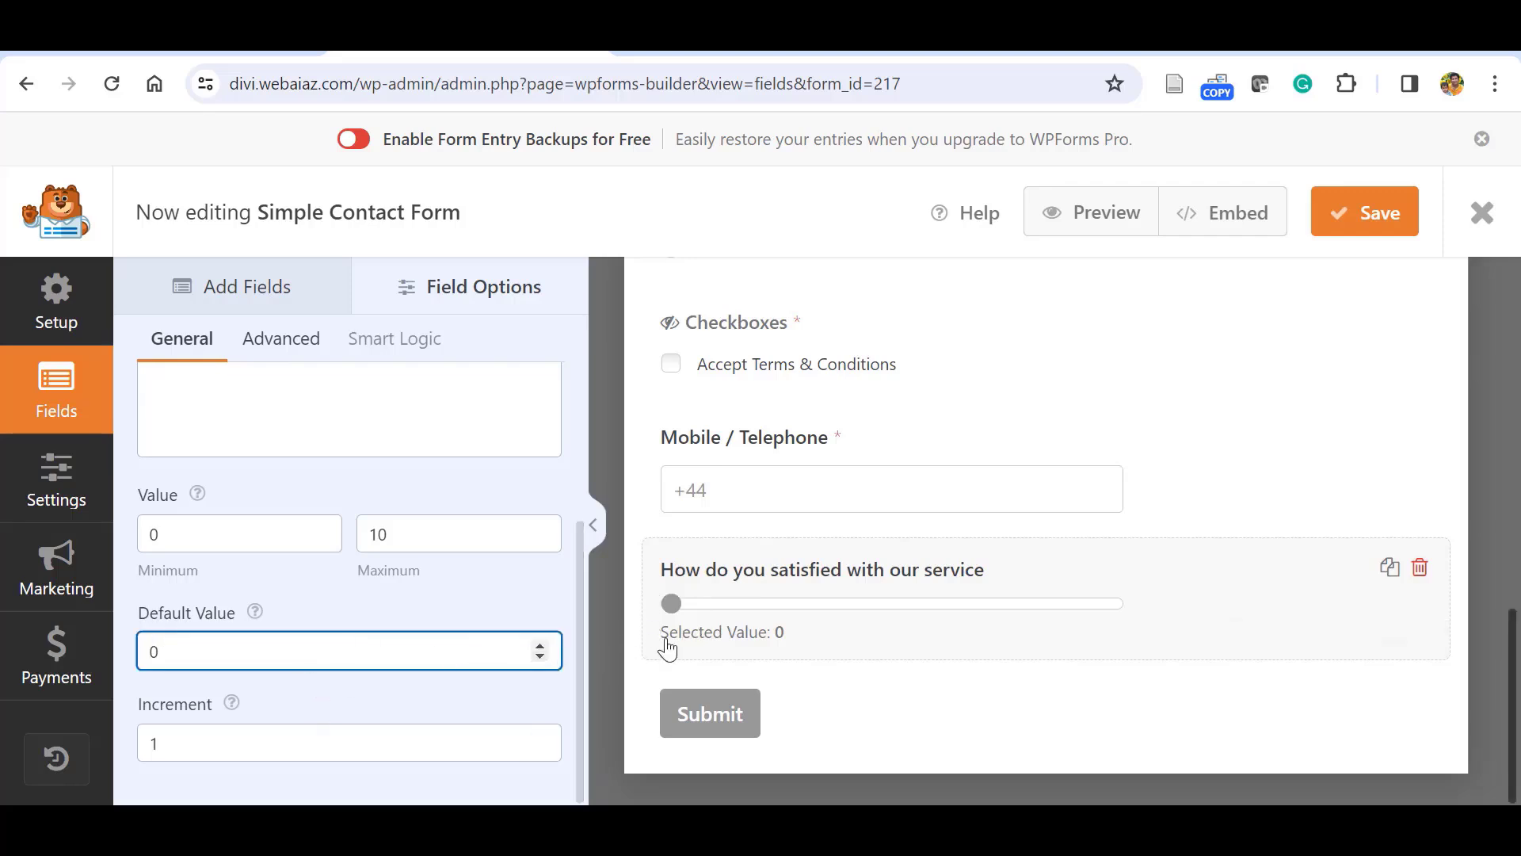
key("BackSpace")
type("5")
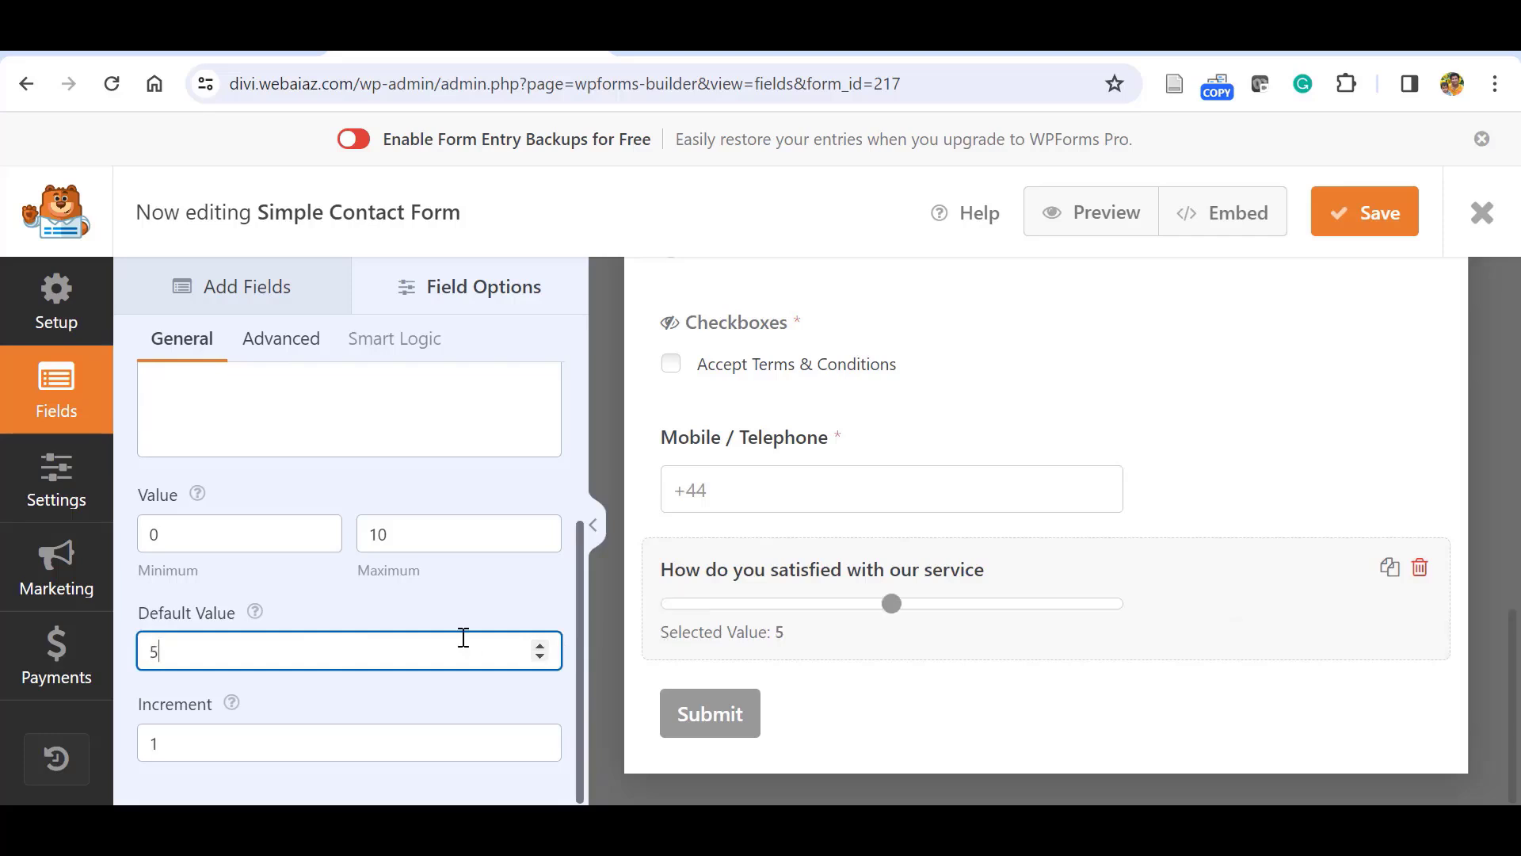
left_click(492, 599)
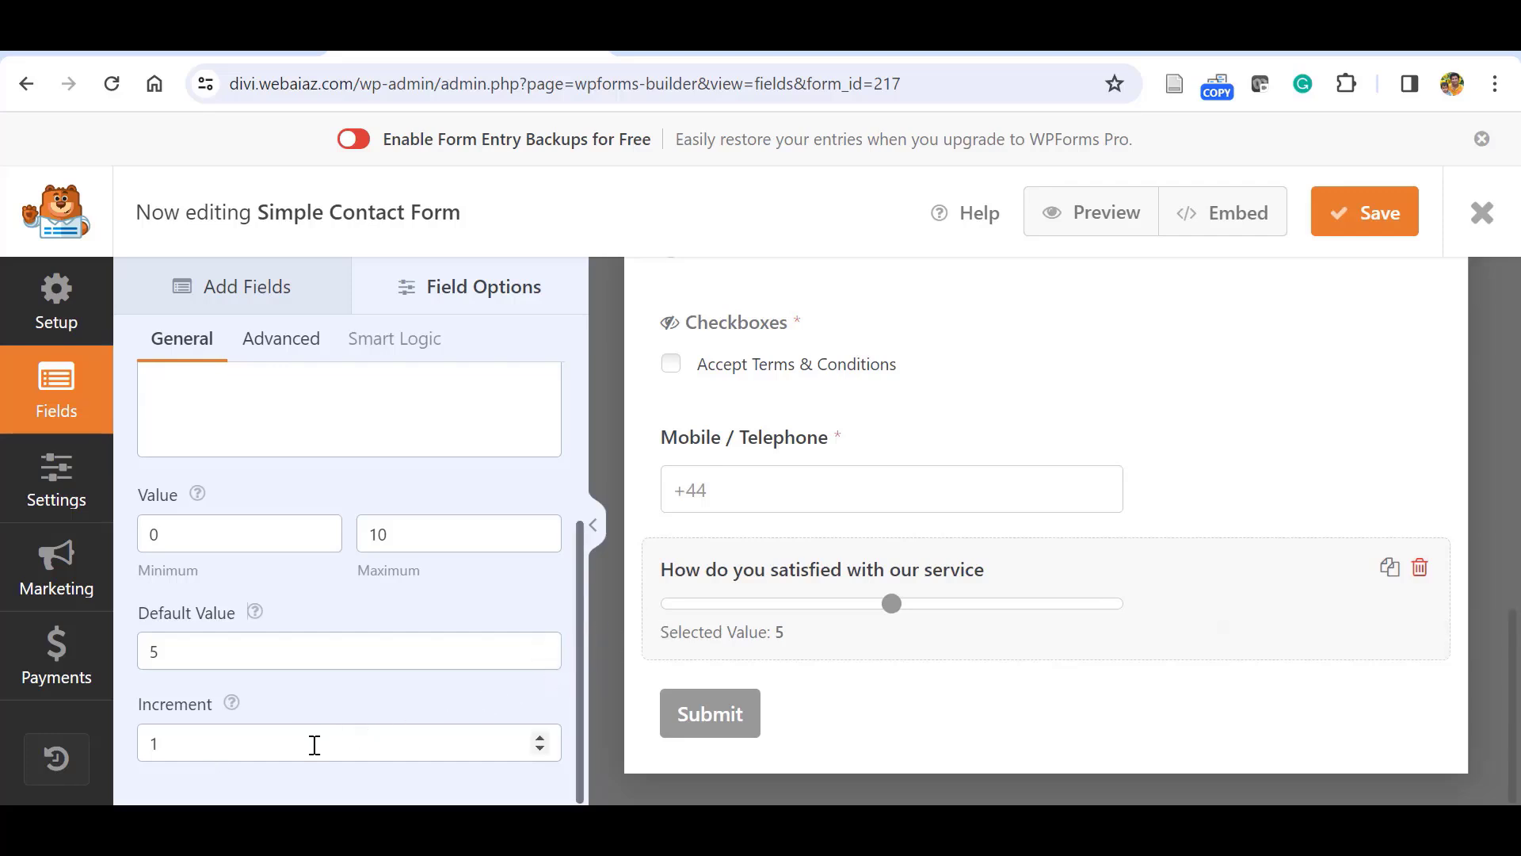
left_click(284, 341)
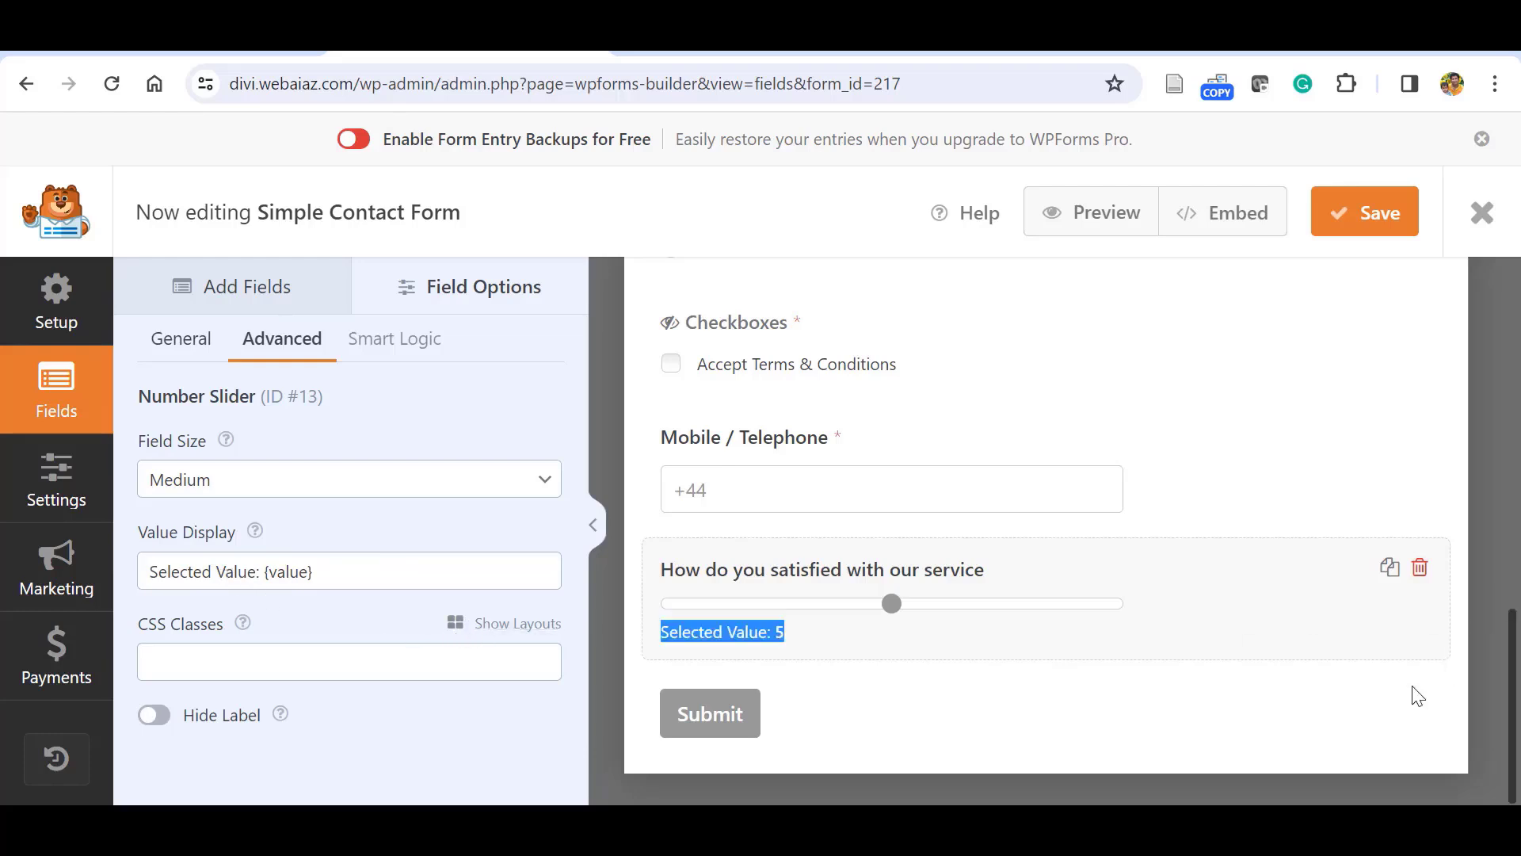
left_click_drag(1511, 706, 1513, 749)
Place Mobile / Telephone under Email, set Email to Medium size, and disable email confirmation.
left_click(1430, 459)
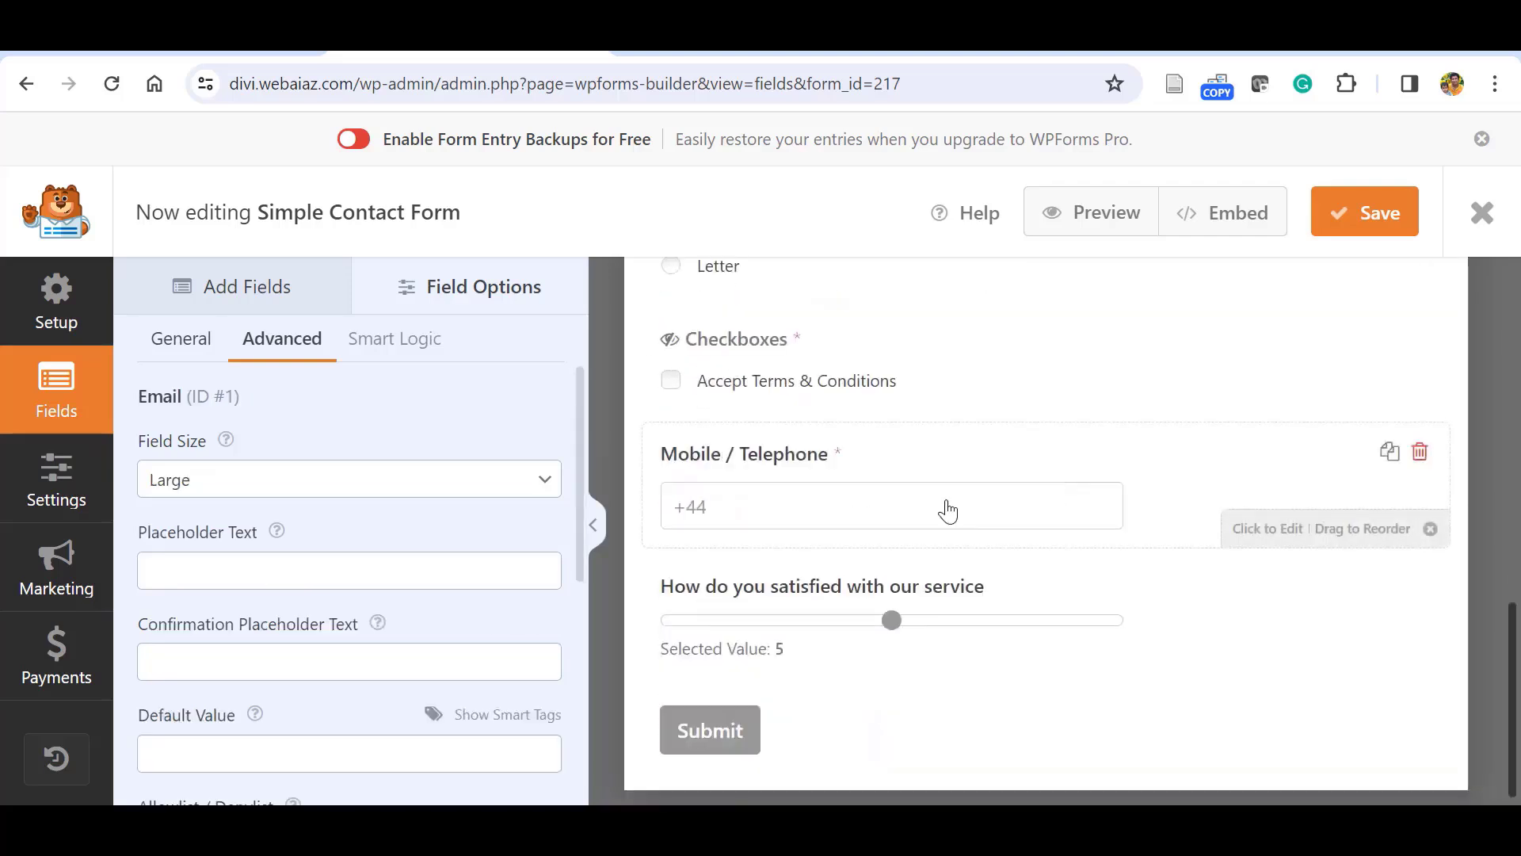
left_click_drag(944, 502, 1104, 475)
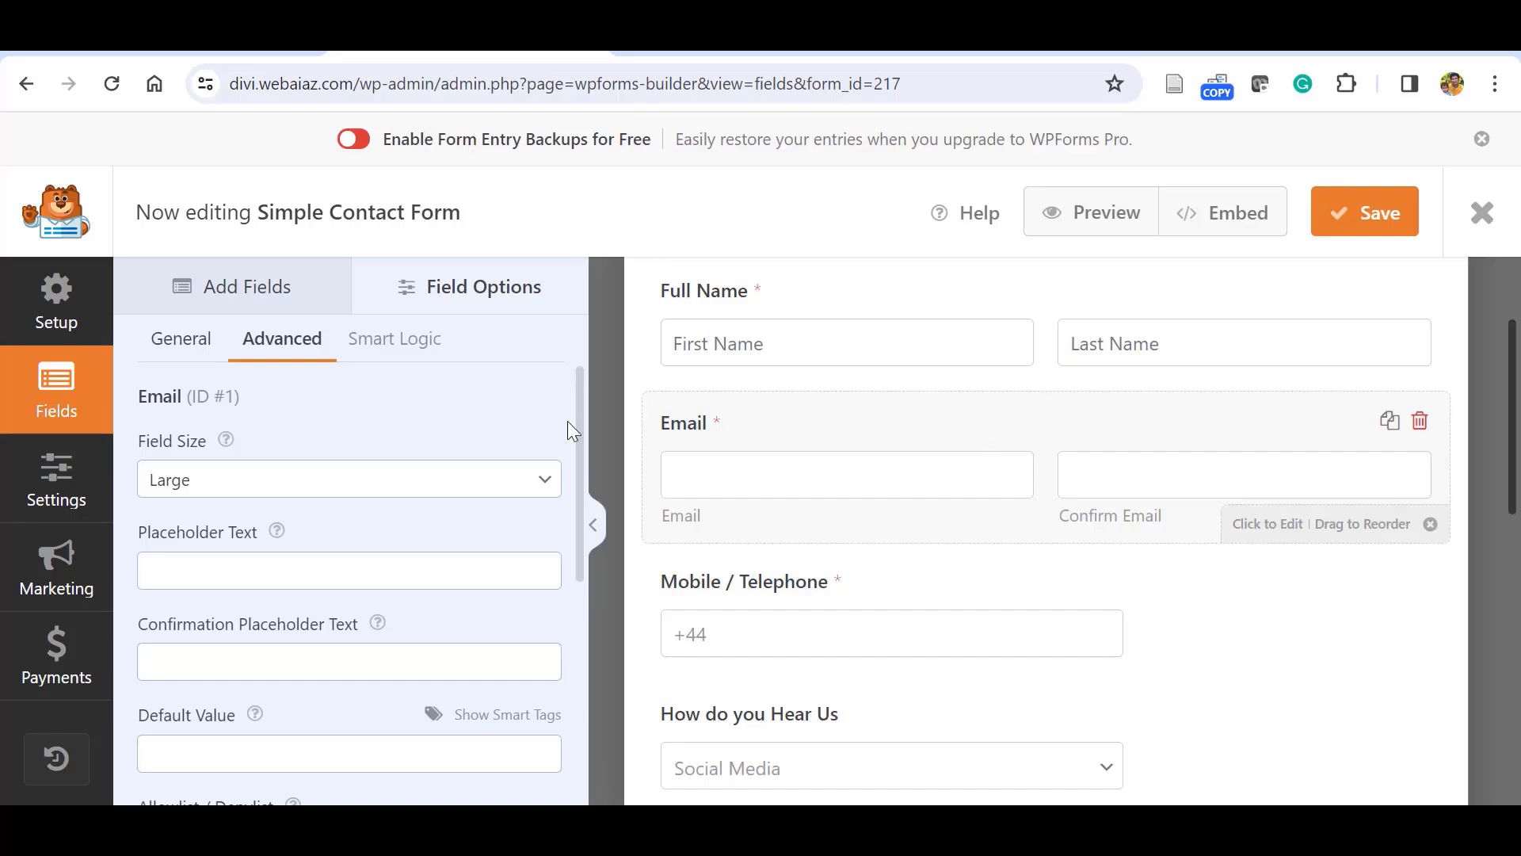
left_click(483, 479)
left_click(350, 535)
left_click(206, 342)
scroll(303, 663, "down", 1)
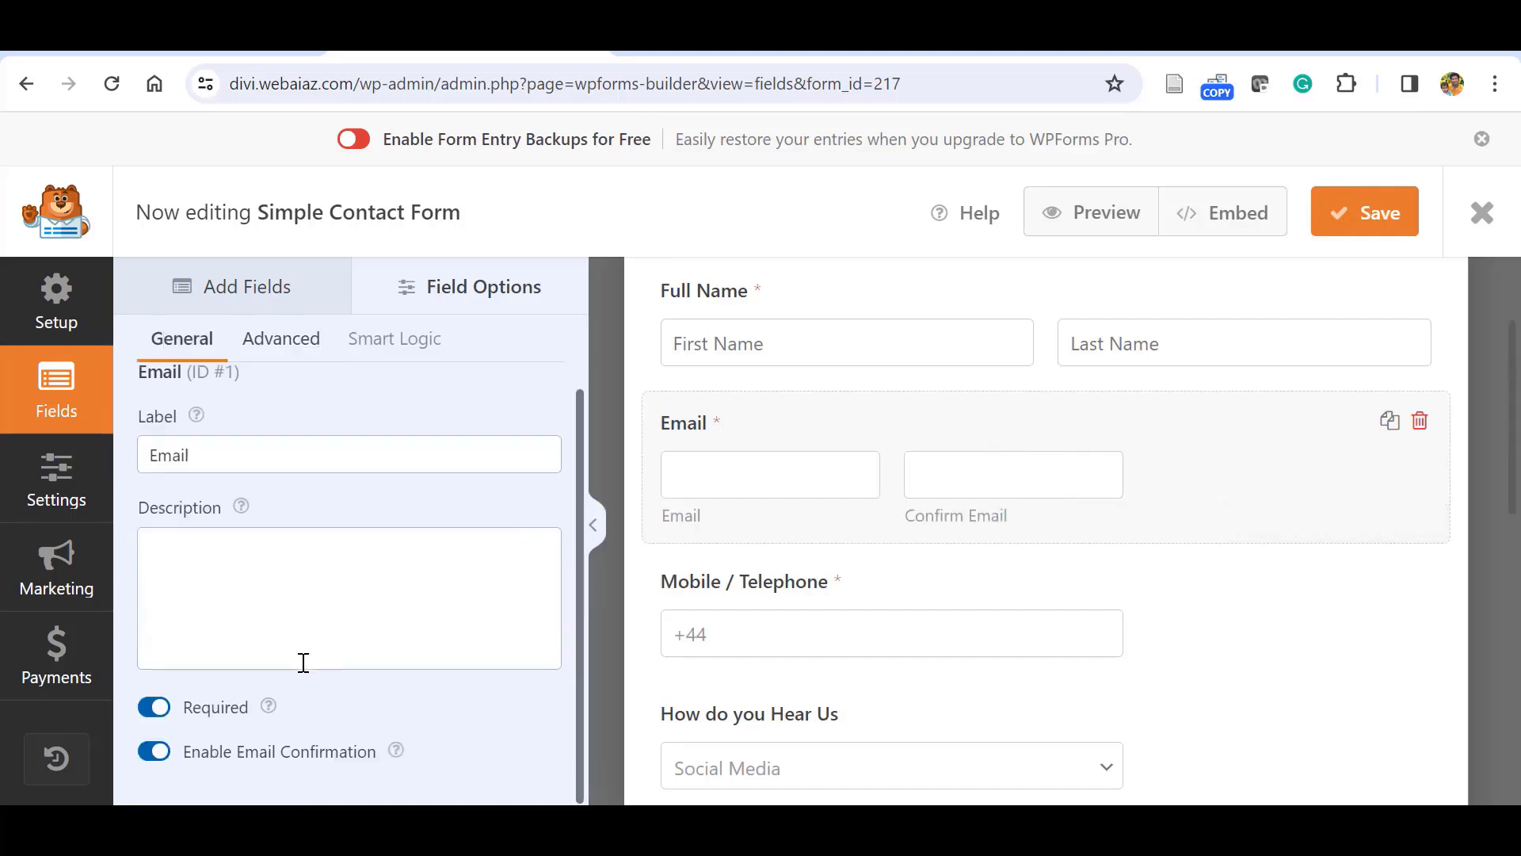
left_click(152, 751)
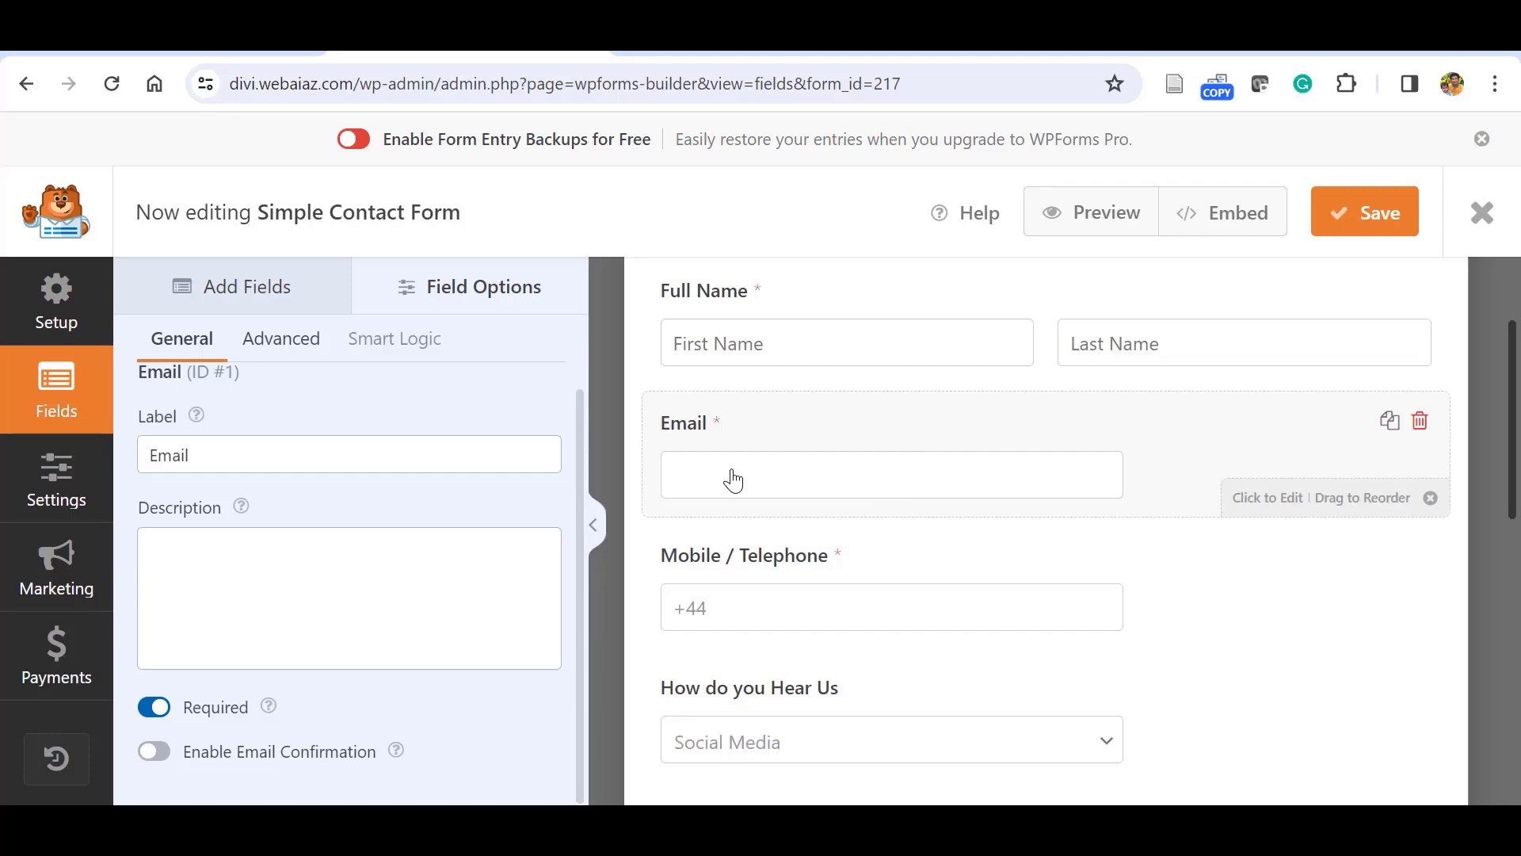
Put the Email field in the left half of a two-column layout.
left_click(305, 346)
scroll(596, 563, "down", 3)
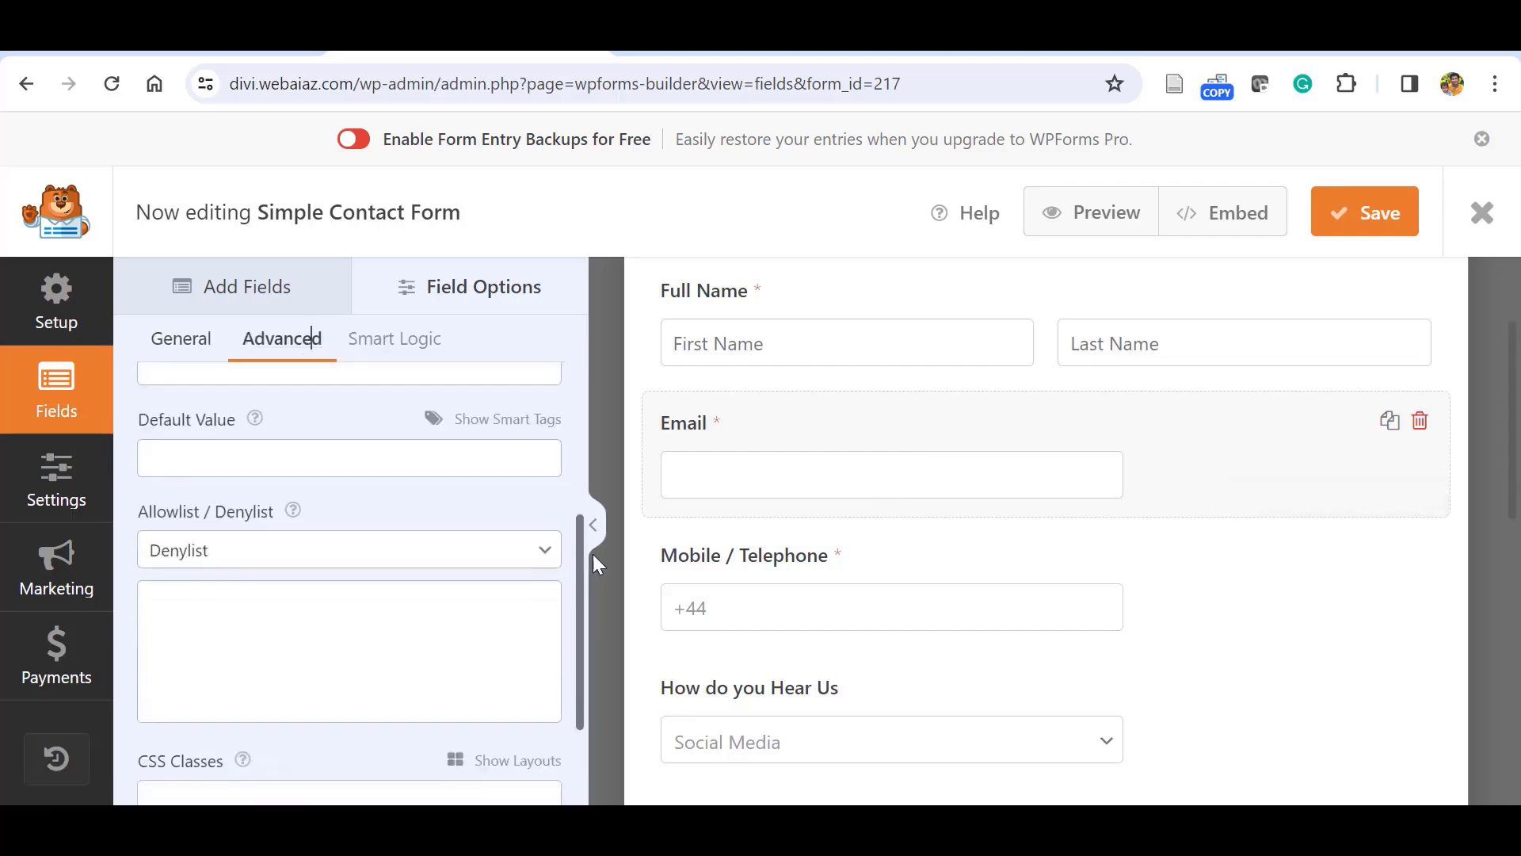
scroll(596, 570, "down", 2)
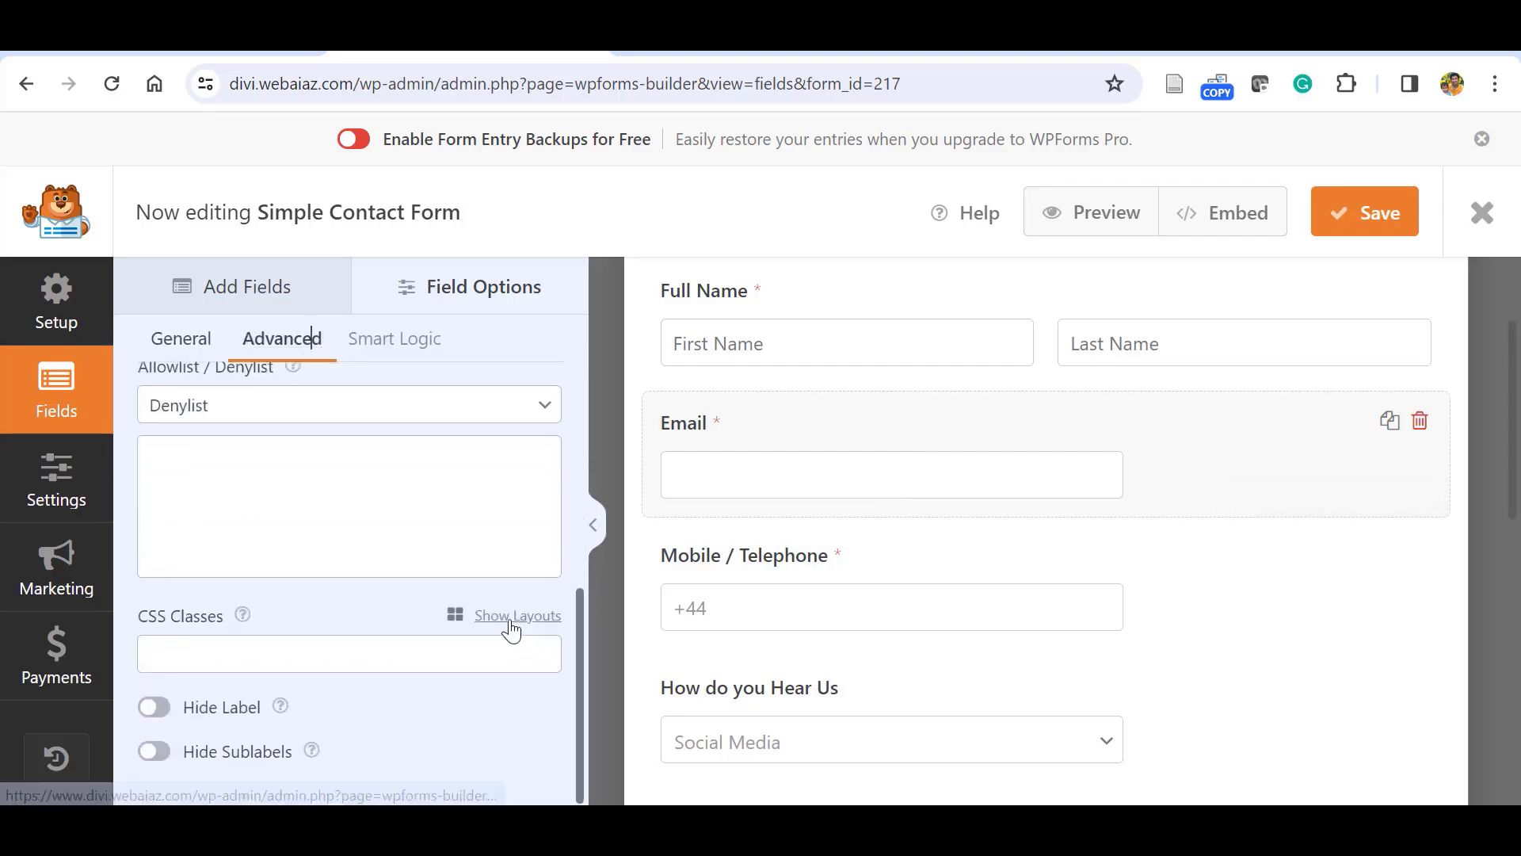
left_click(511, 619)
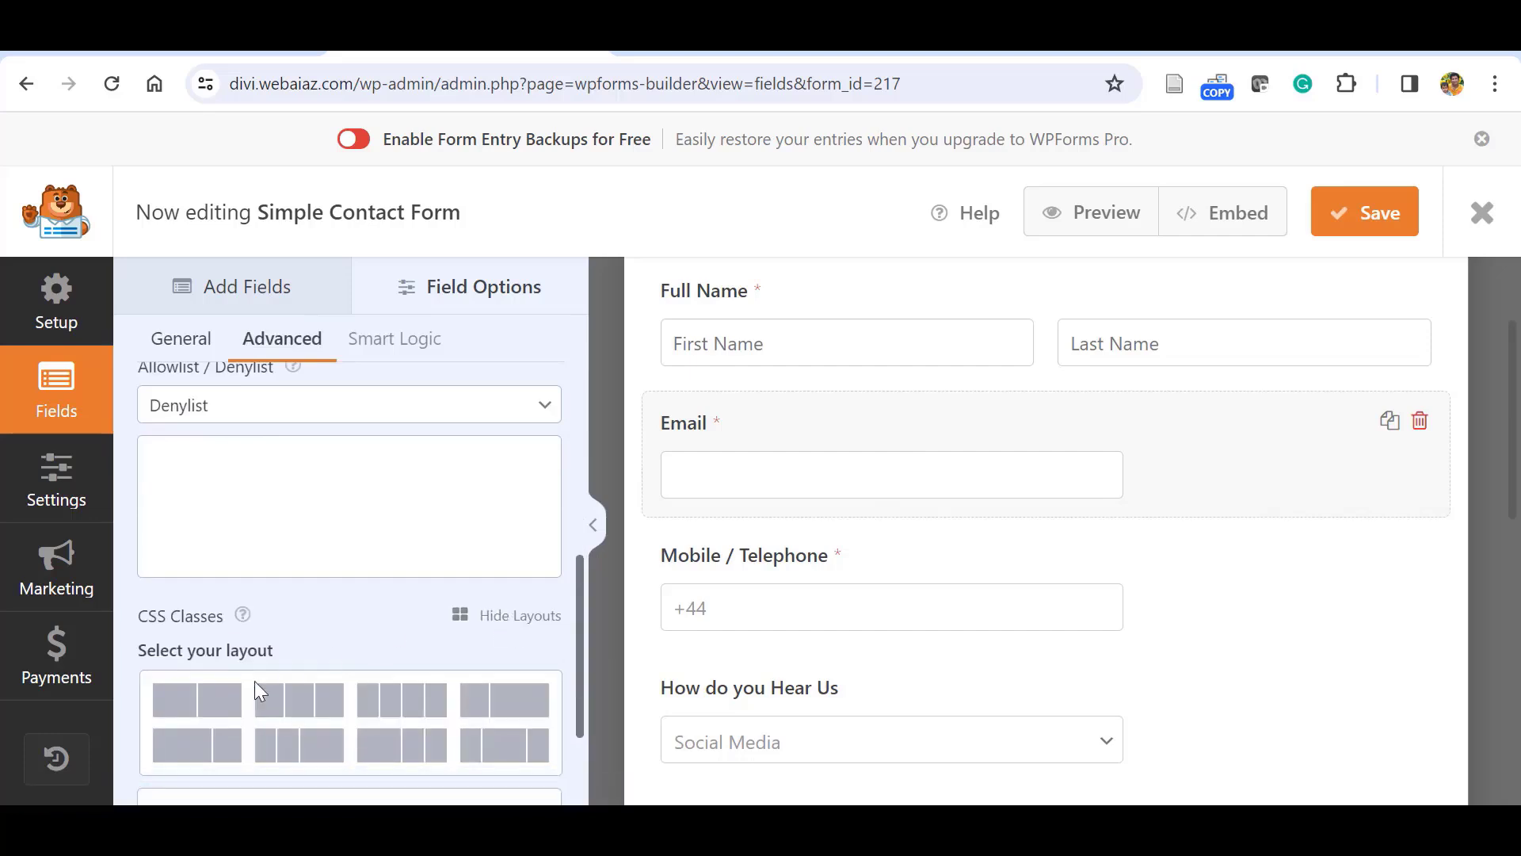
left_click(194, 704)
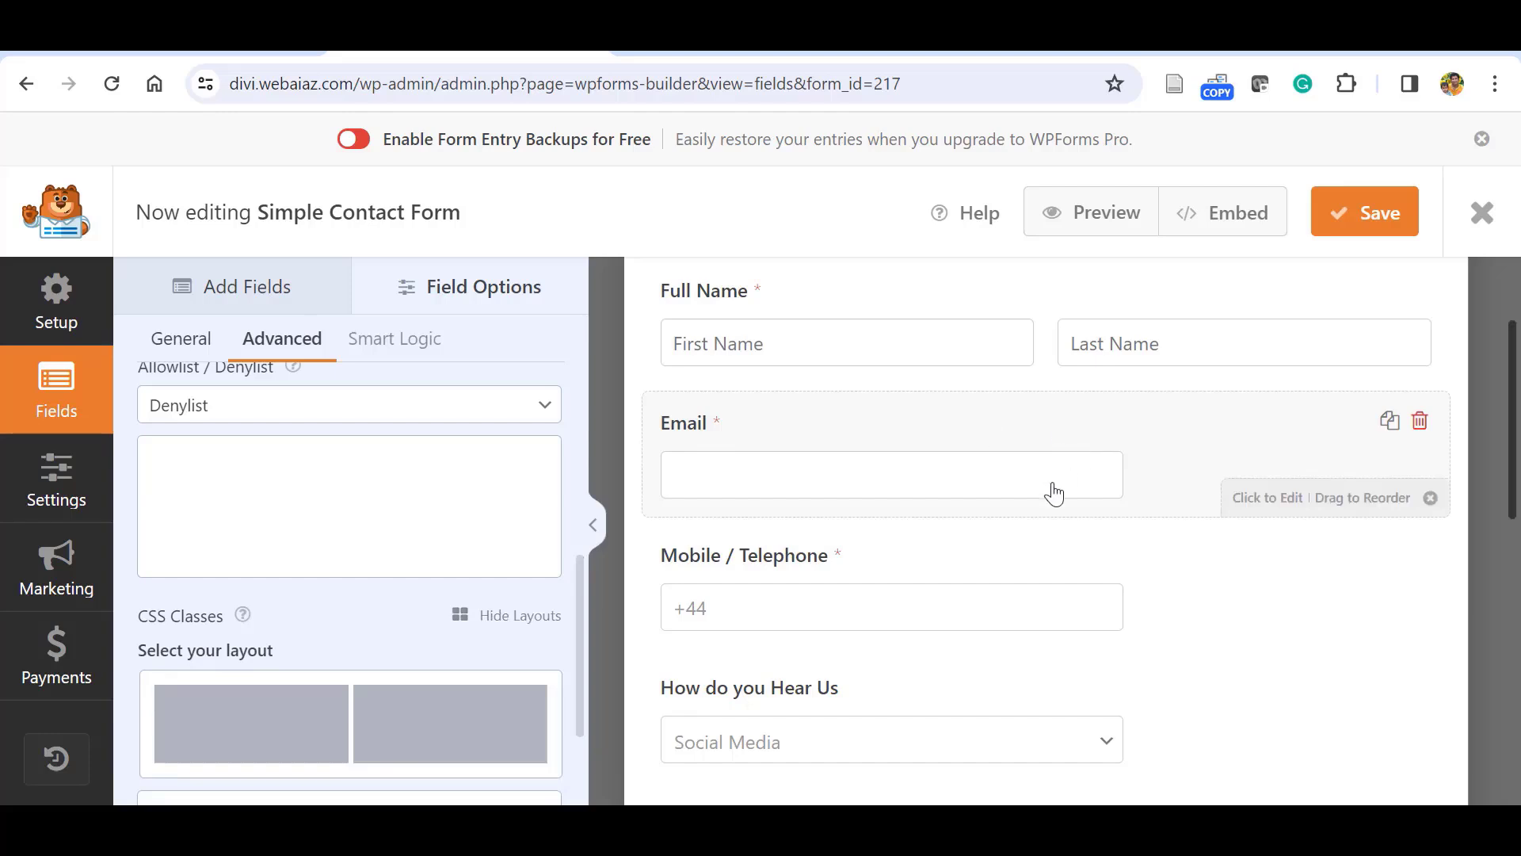
left_click(254, 718)
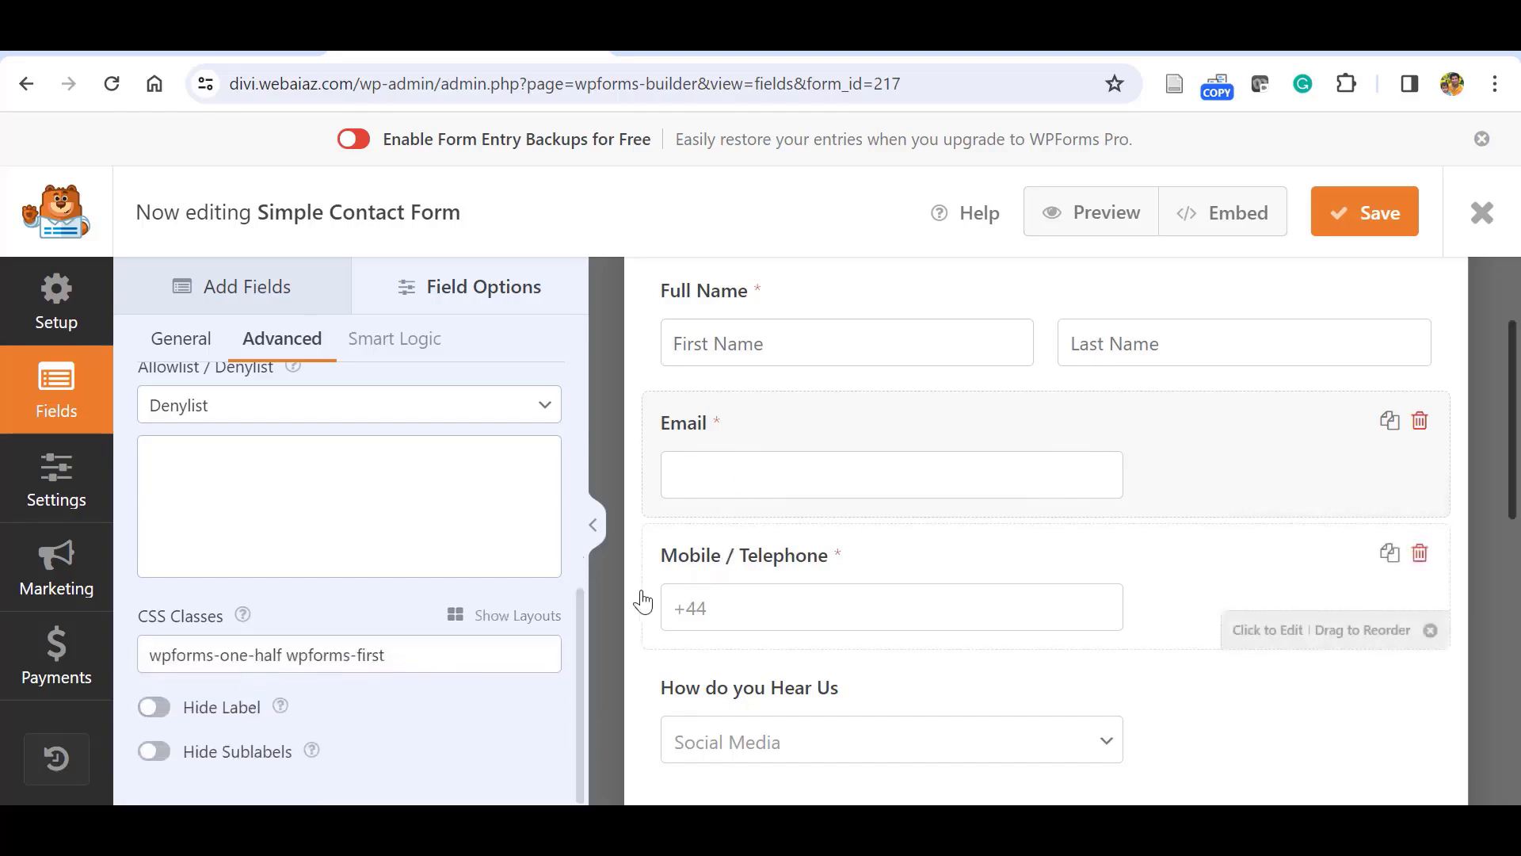
Put the Mobile / Telephone field in the right half of a two-column layout.
left_click(726, 578)
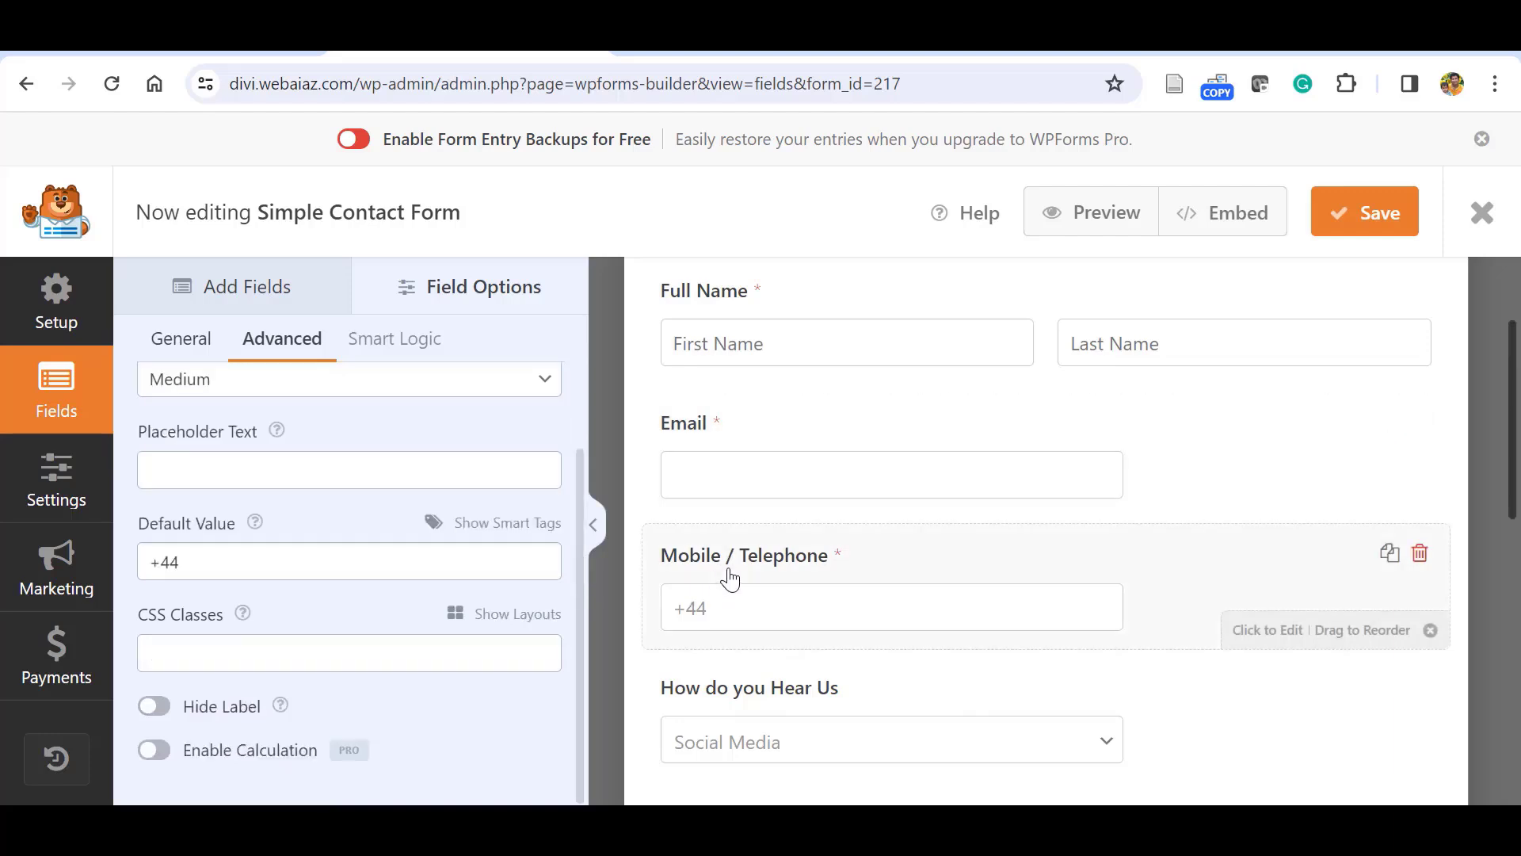
left_click(507, 614)
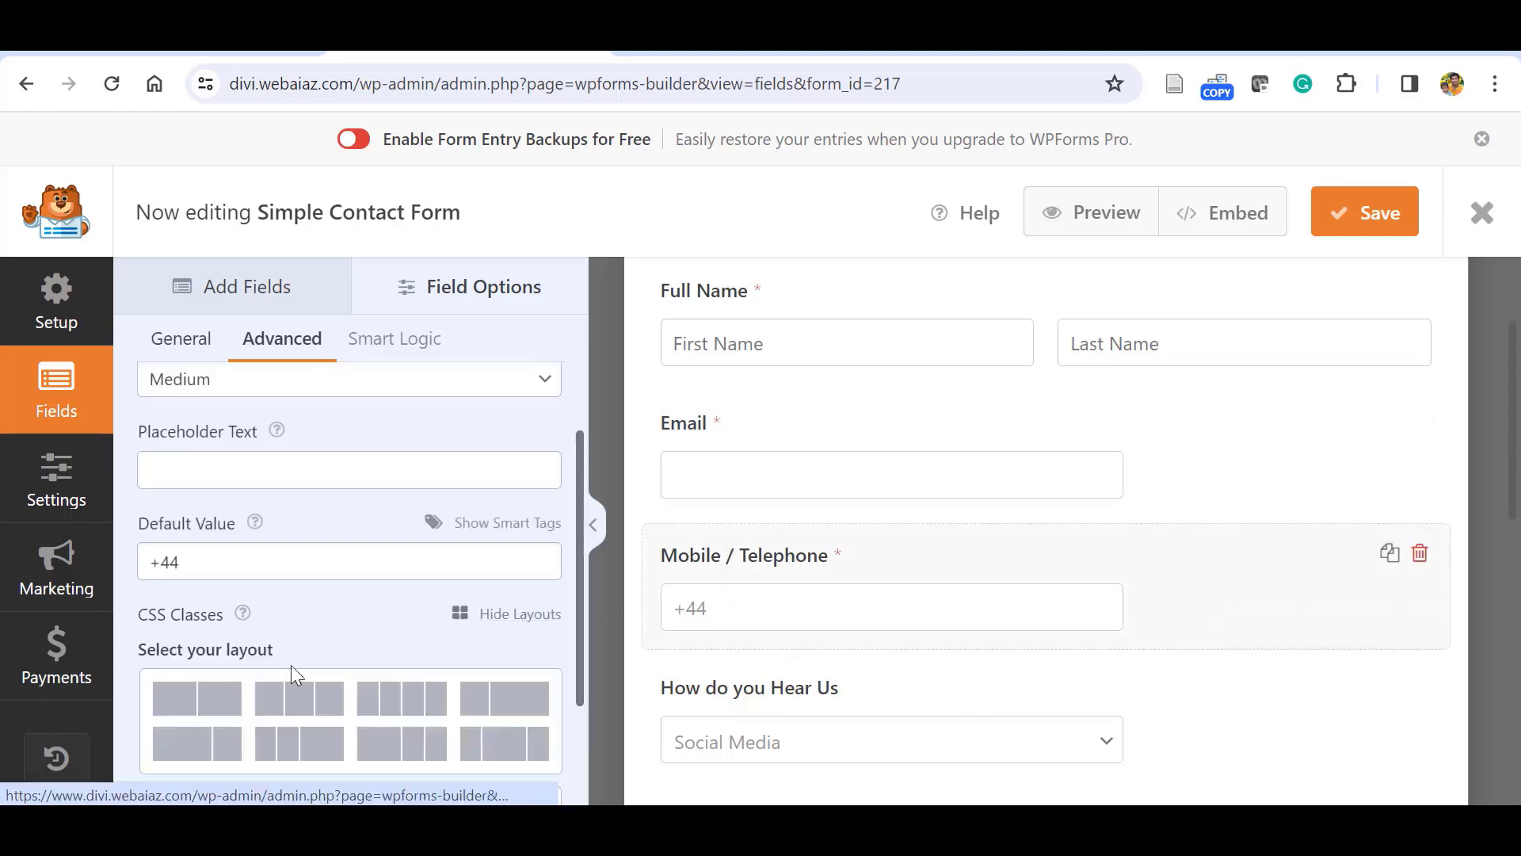
left_click(221, 701)
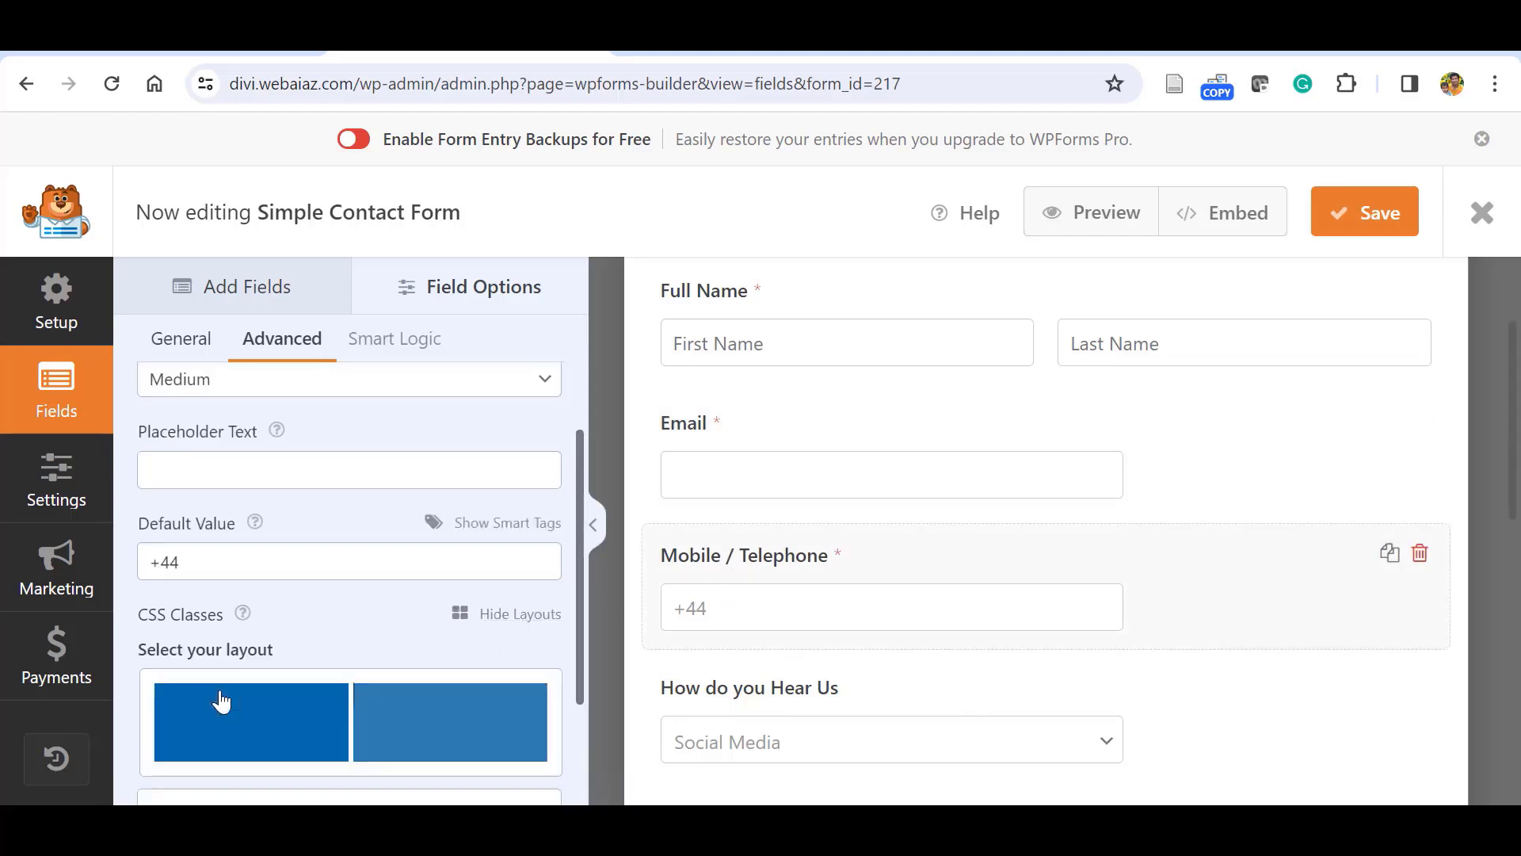
left_click(420, 733)
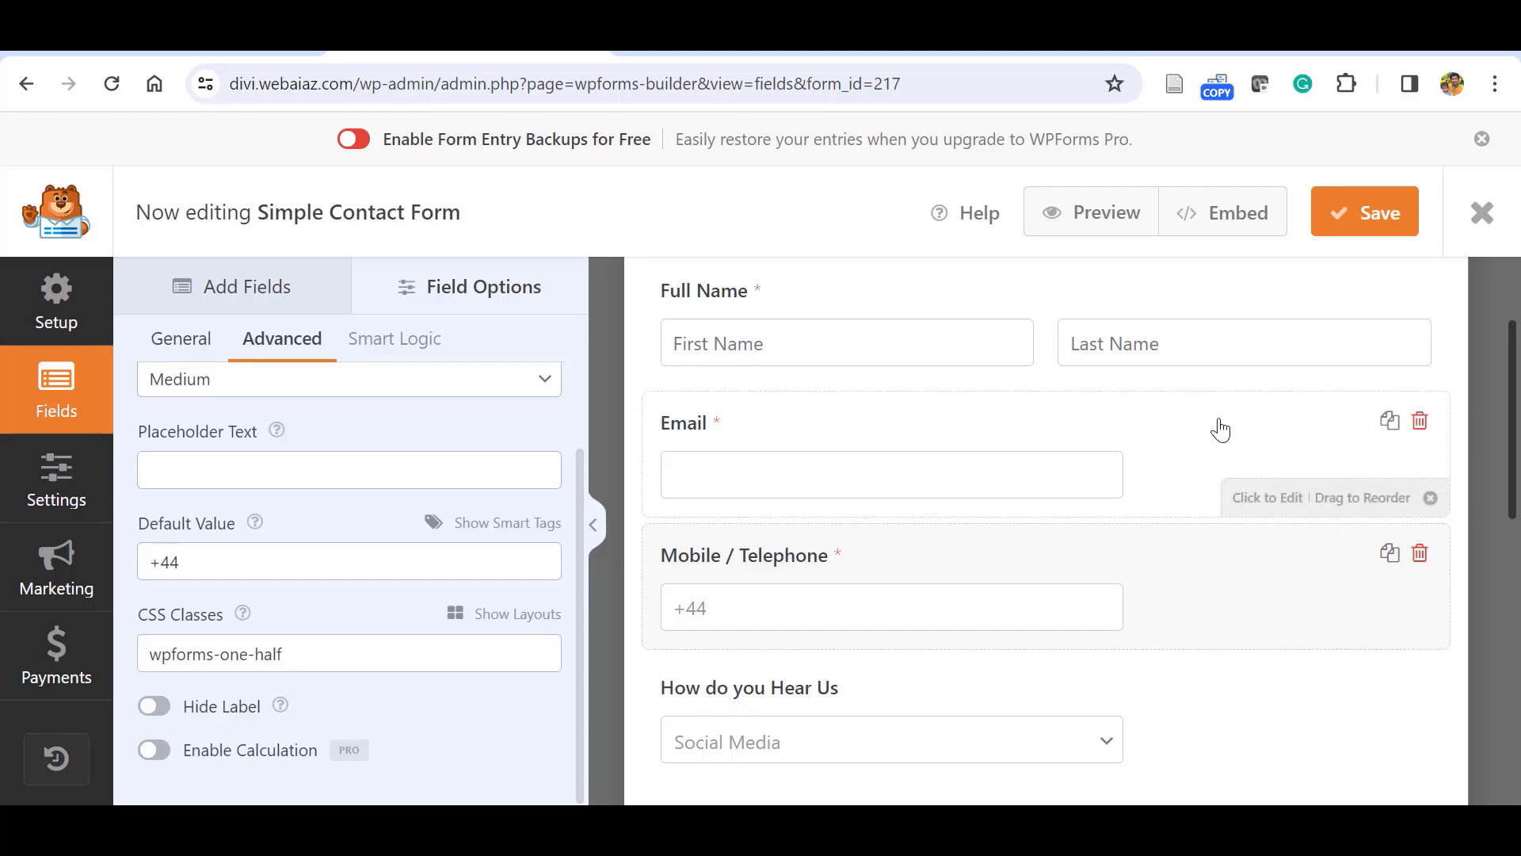
left_click(247, 287)
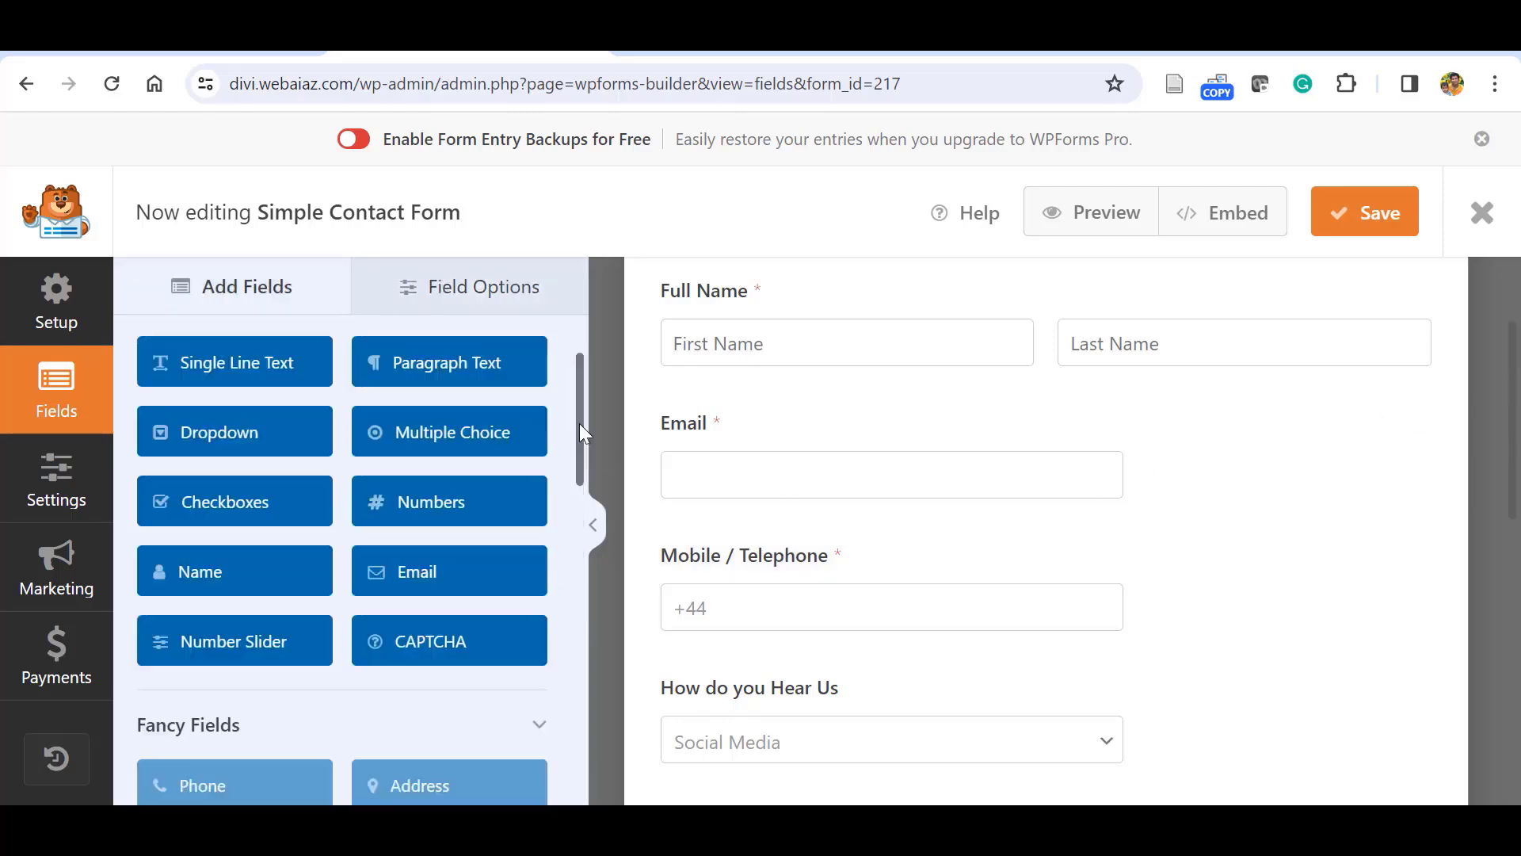
Add a CAPTCHA field and follow the Heads up! dialog's link to the WPForms CAPTCHA settings.
left_click_drag(578, 423, 582, 473)
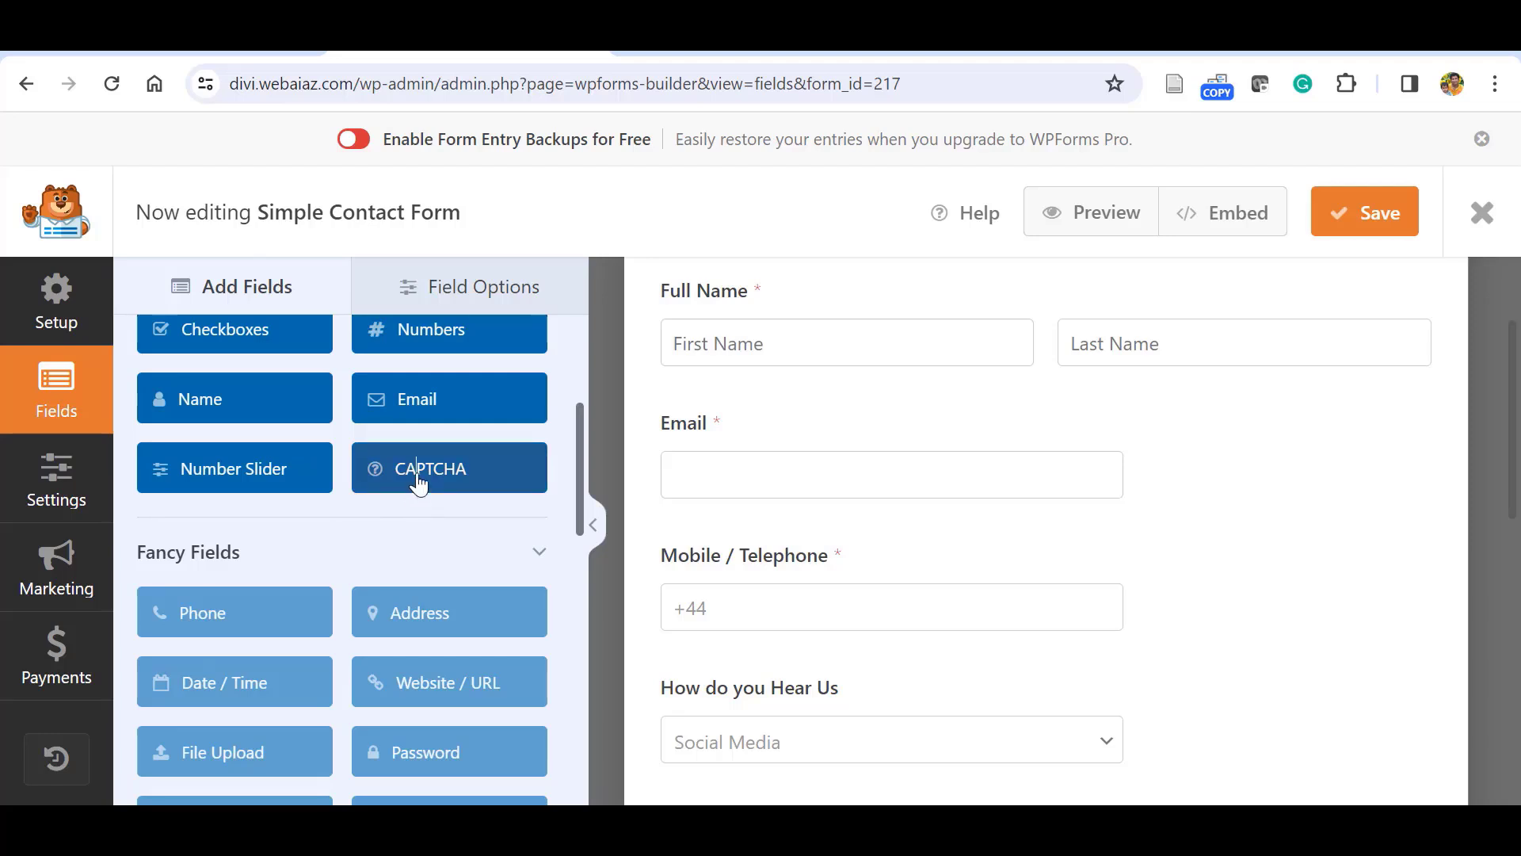
left_click(419, 484)
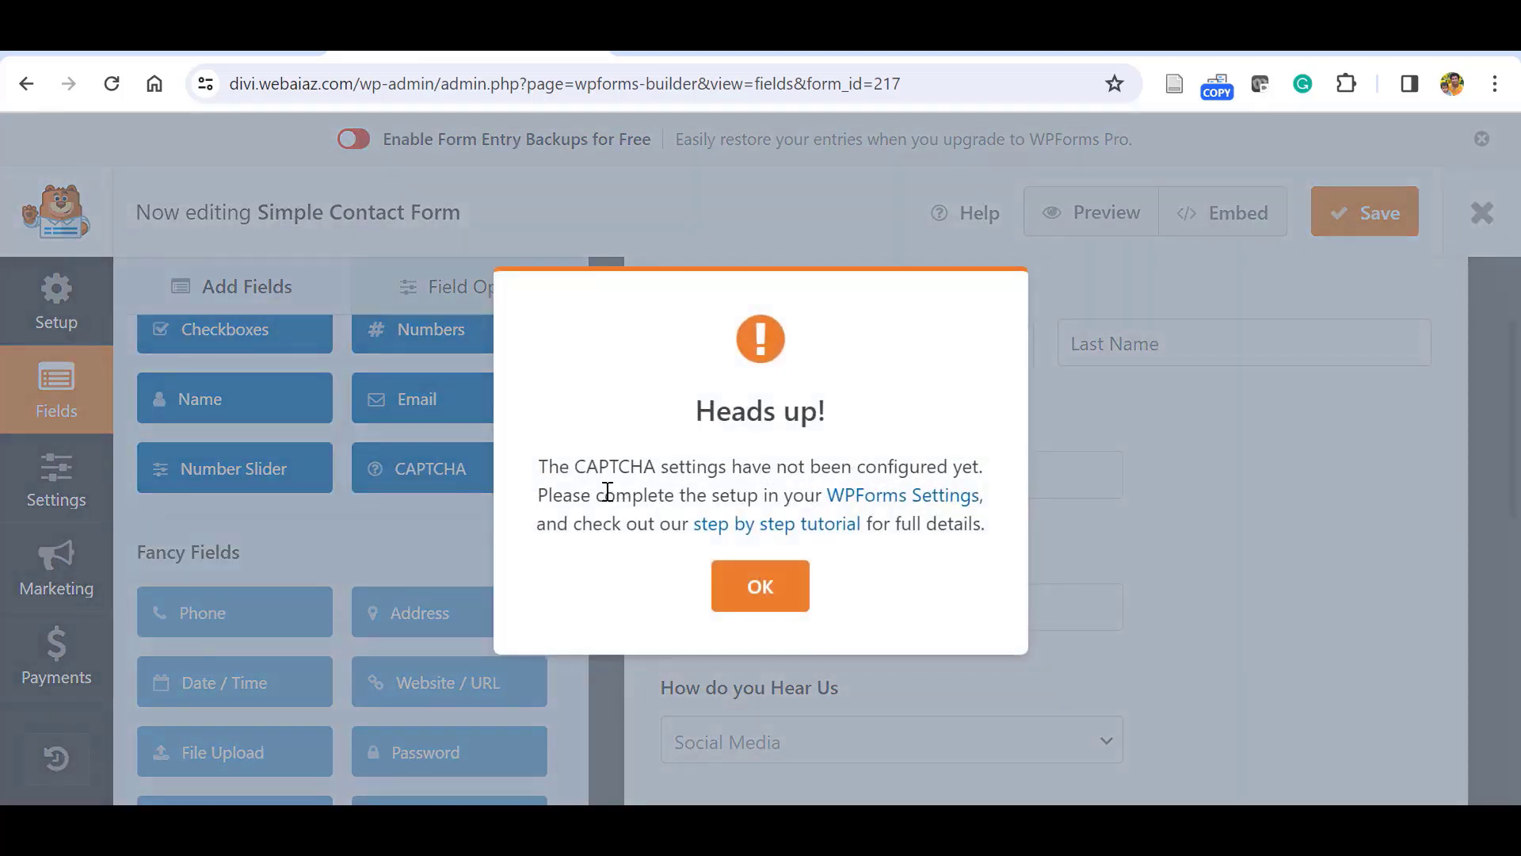
left_click(860, 498)
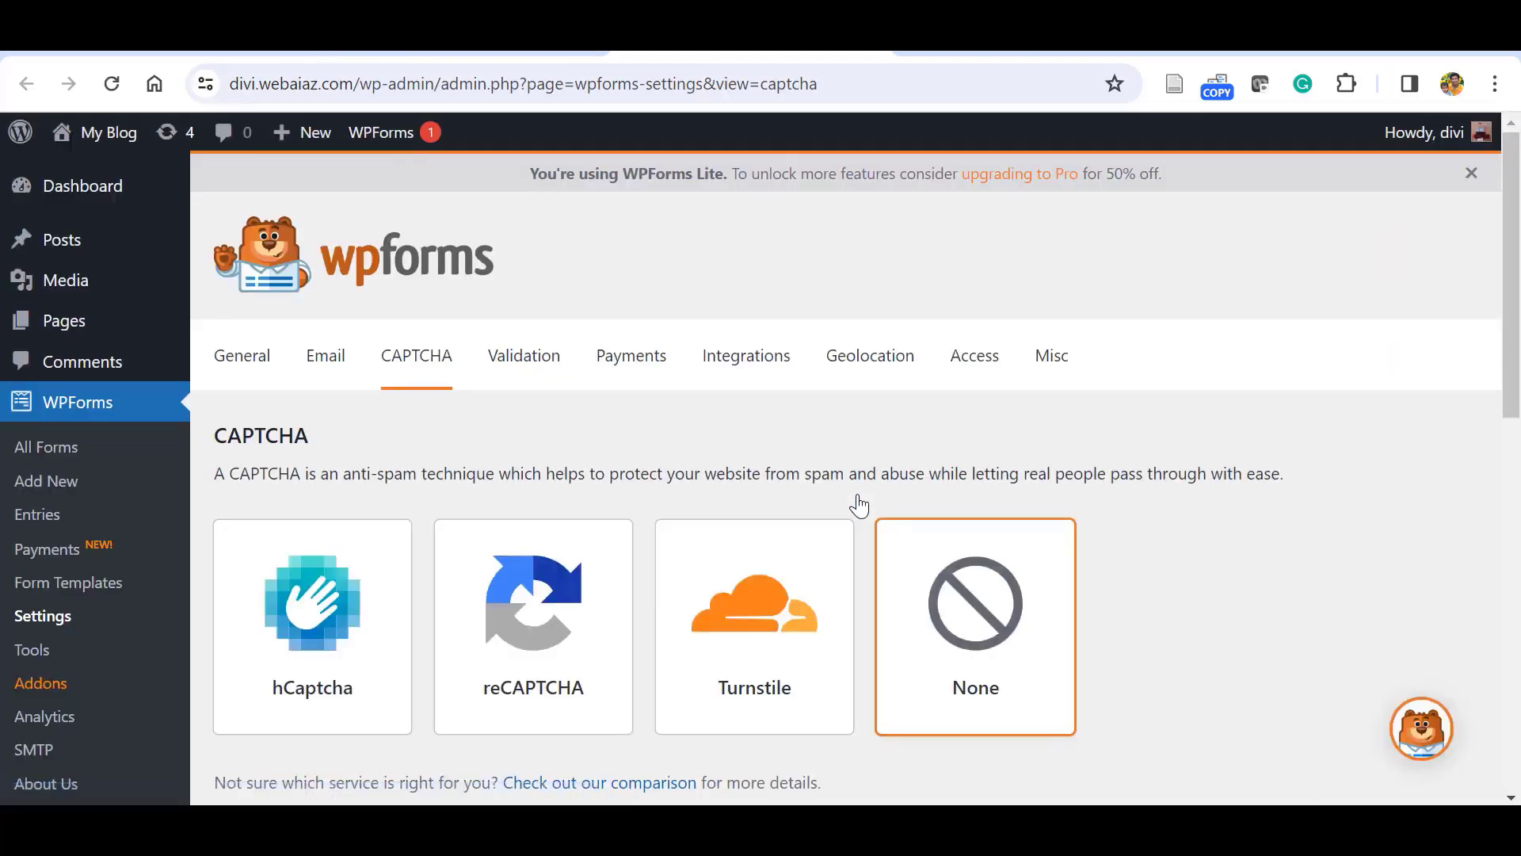
Select reCAPTCHA as the CAPTCHA service and scroll to its empty Site Key and Secret Key fields.
scroll(859, 505, "down", 3)
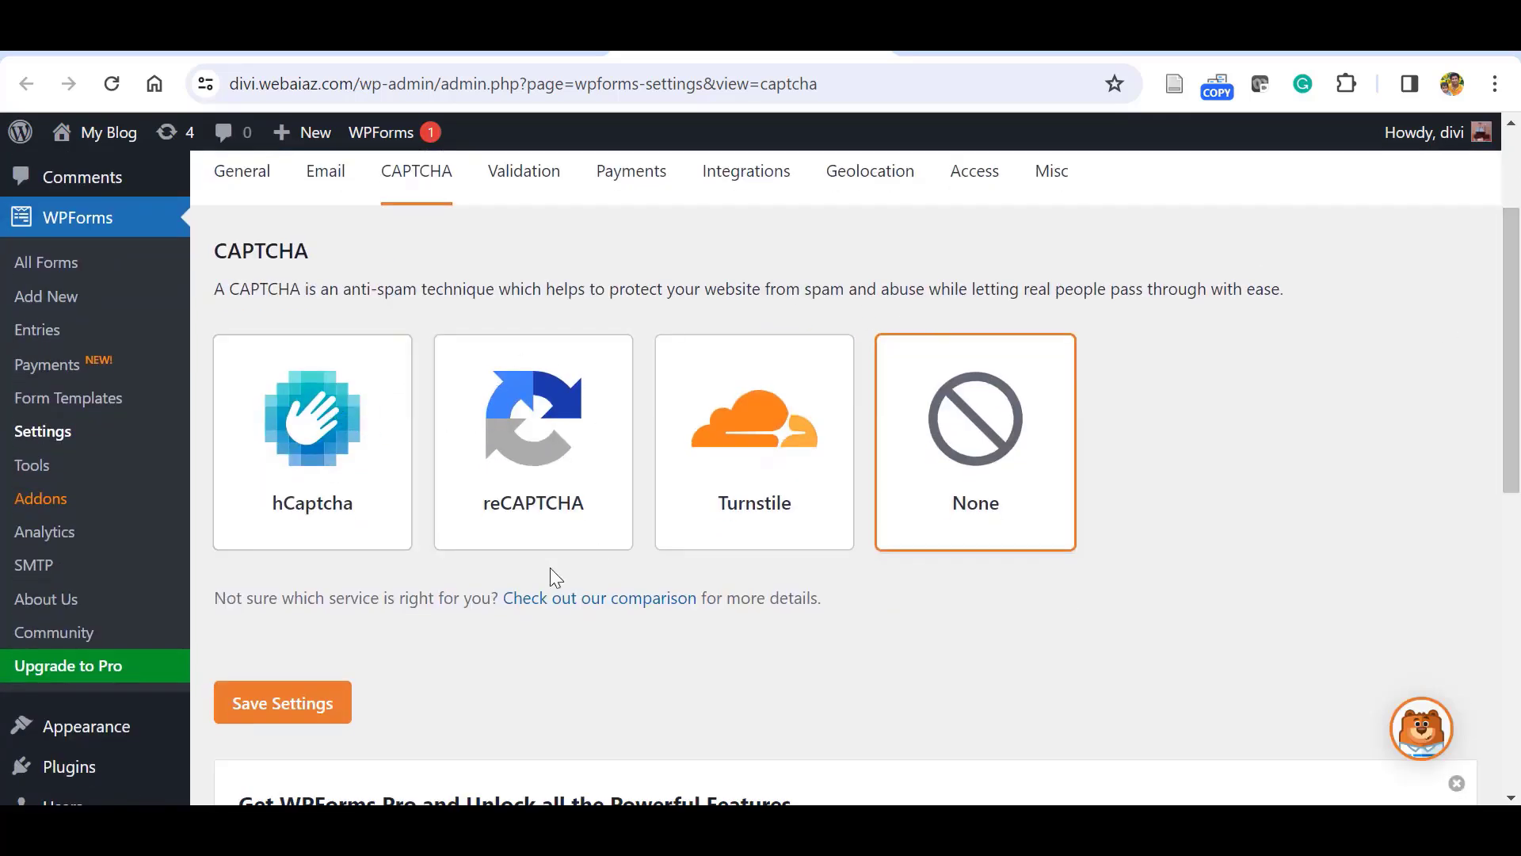
left_click(520, 427)
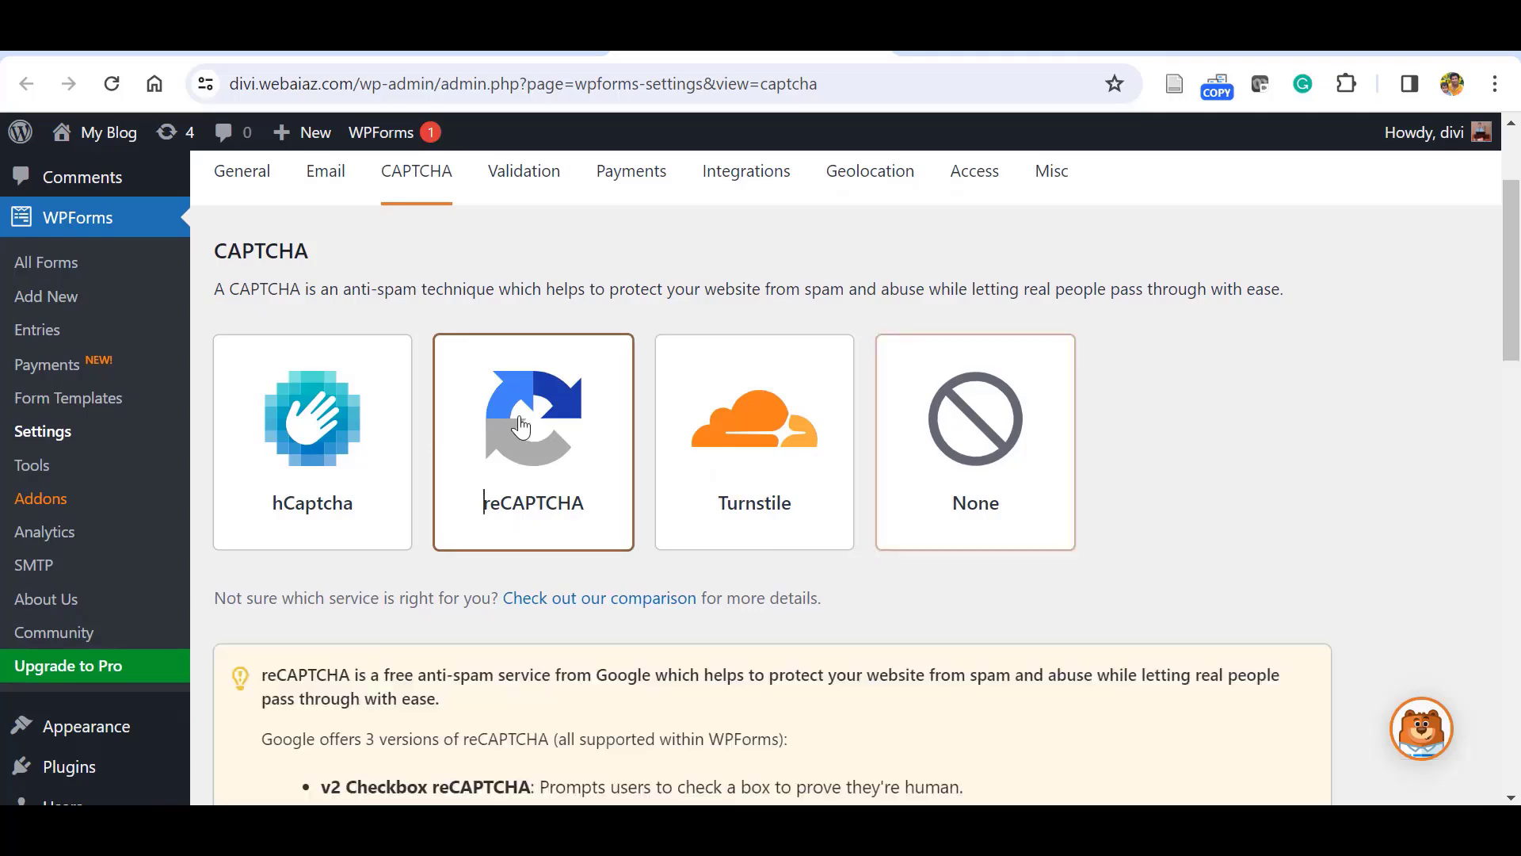
scroll(1353, 401, "down", 5)
left_click_drag(1519, 467, 1519, 484)
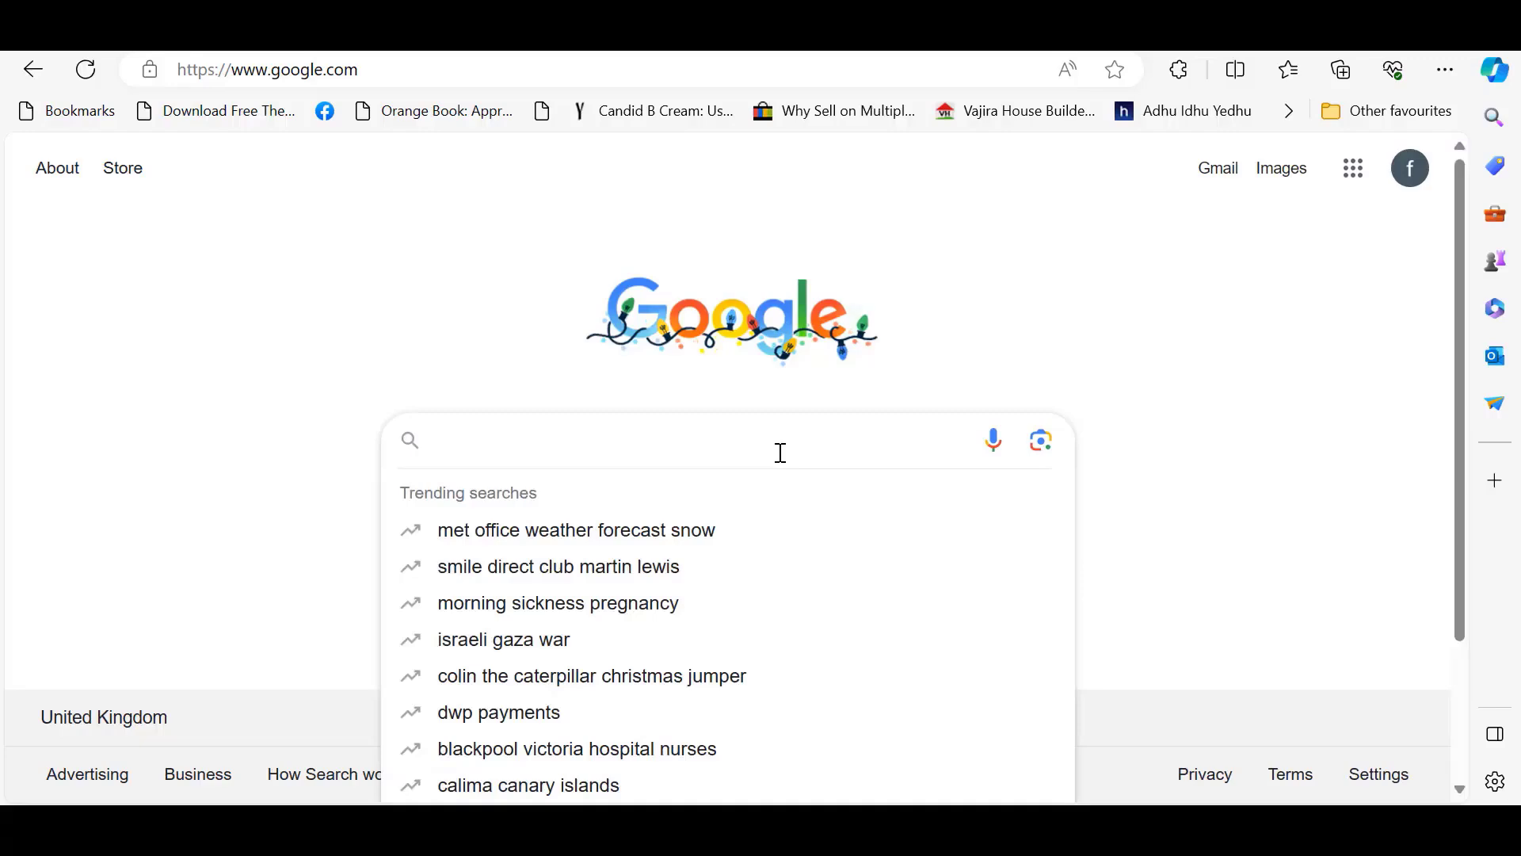
Search for reCAPTCHA and go to the reCAPTCHA admin console to register a site.
type("recaptcha")
key("Return")
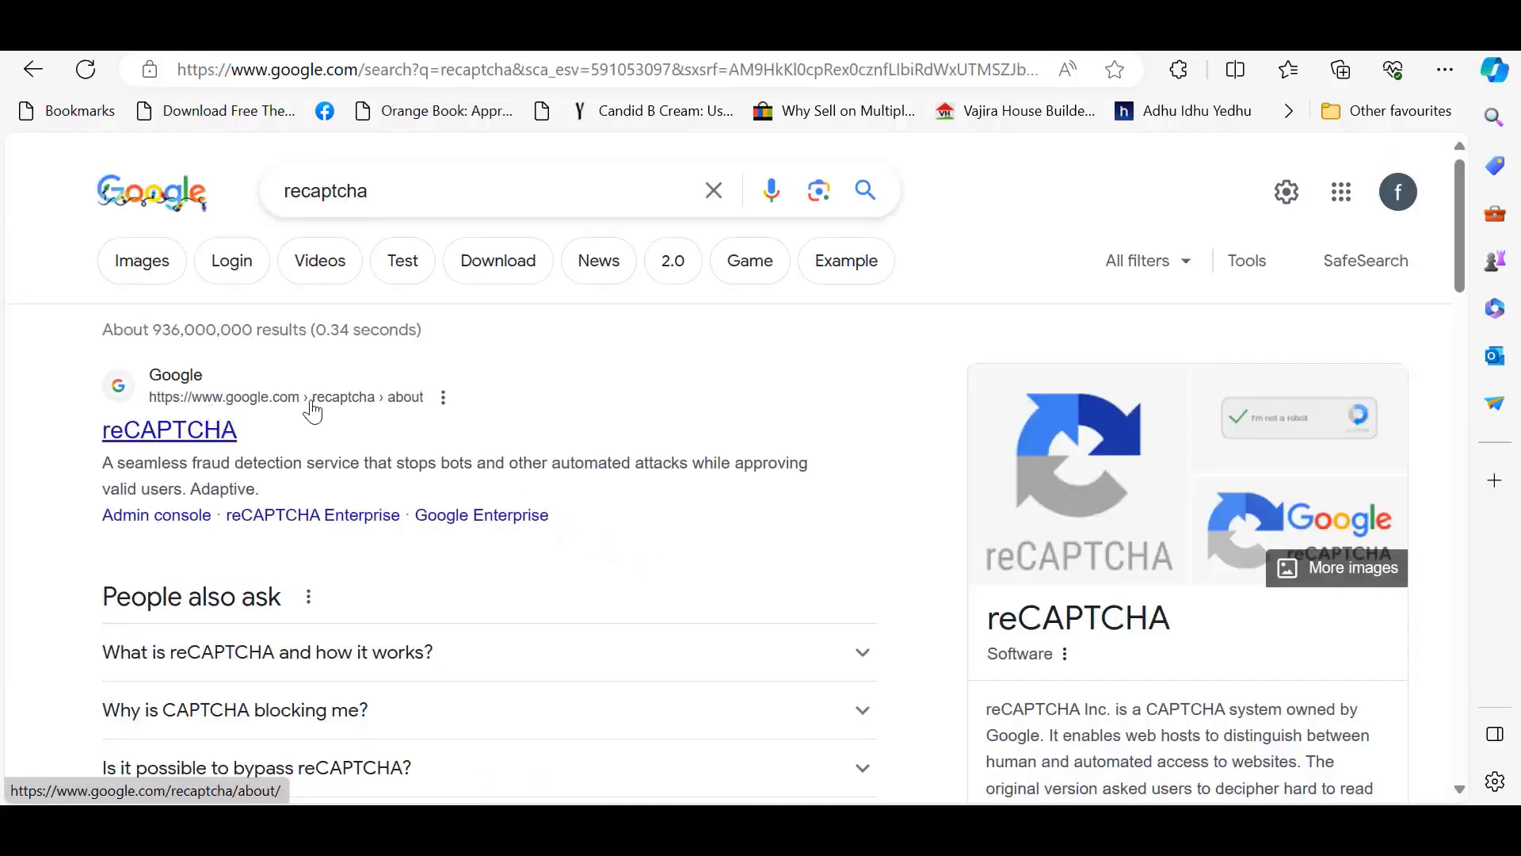
left_click(208, 429)
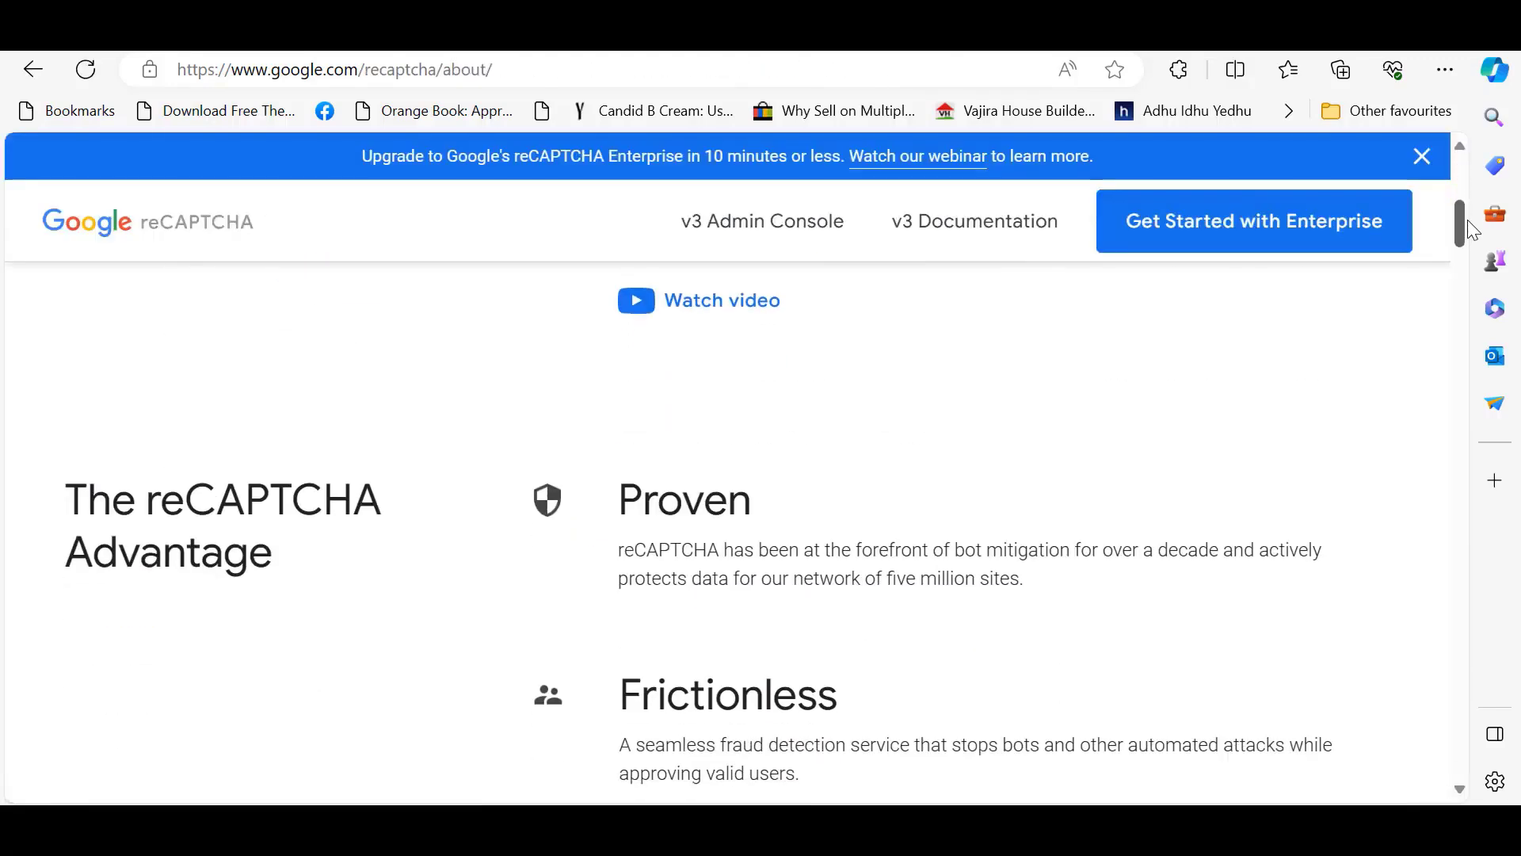
left_click(739, 230)
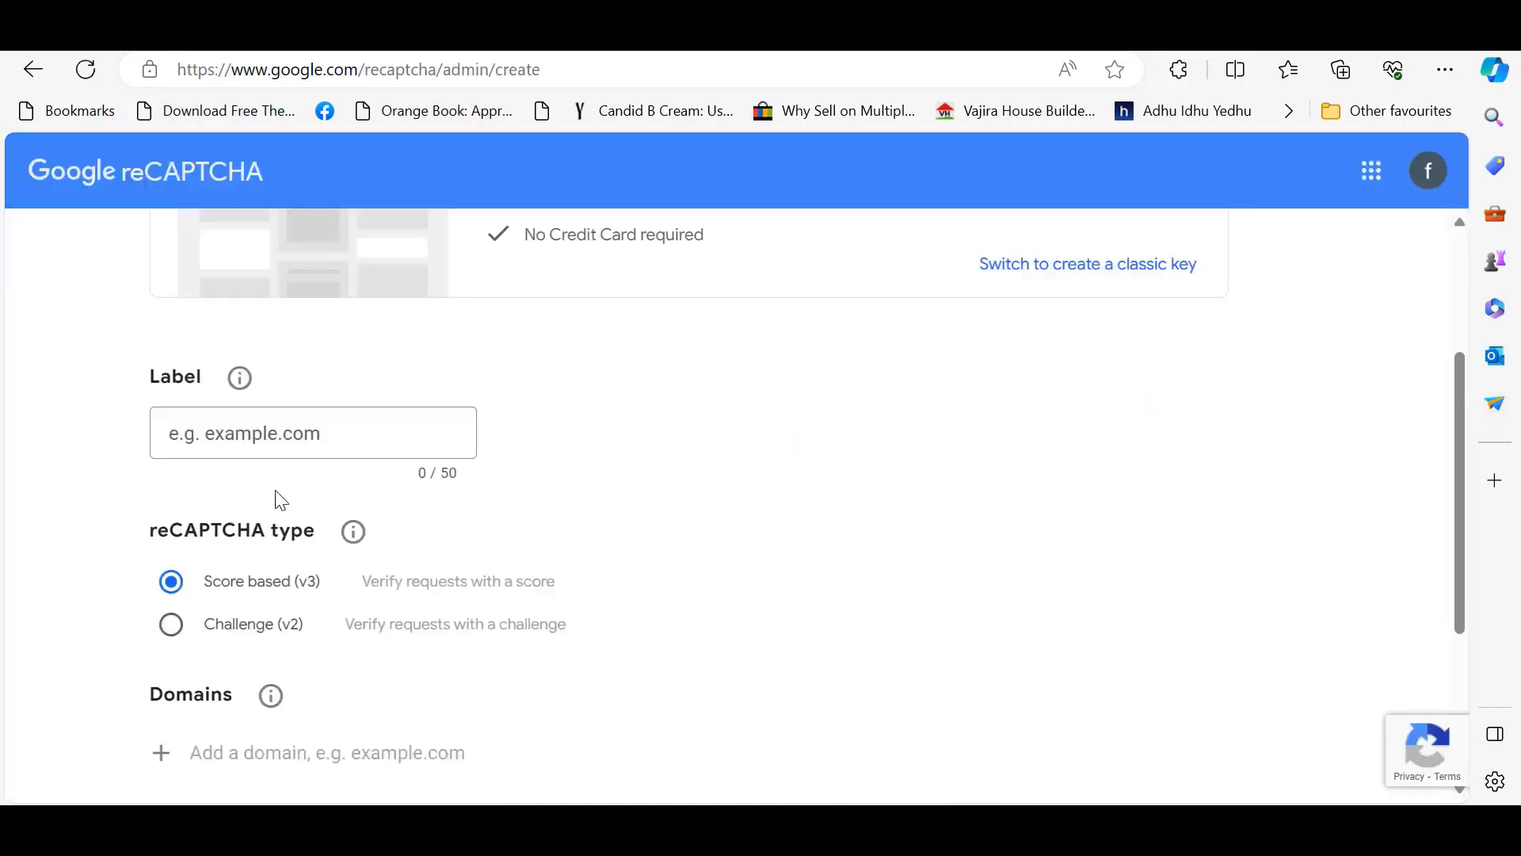
Register site 'Webaiaz' as a Challenge v2 checkbox for webaiaz.com and copy its site key.
left_click(264, 433)
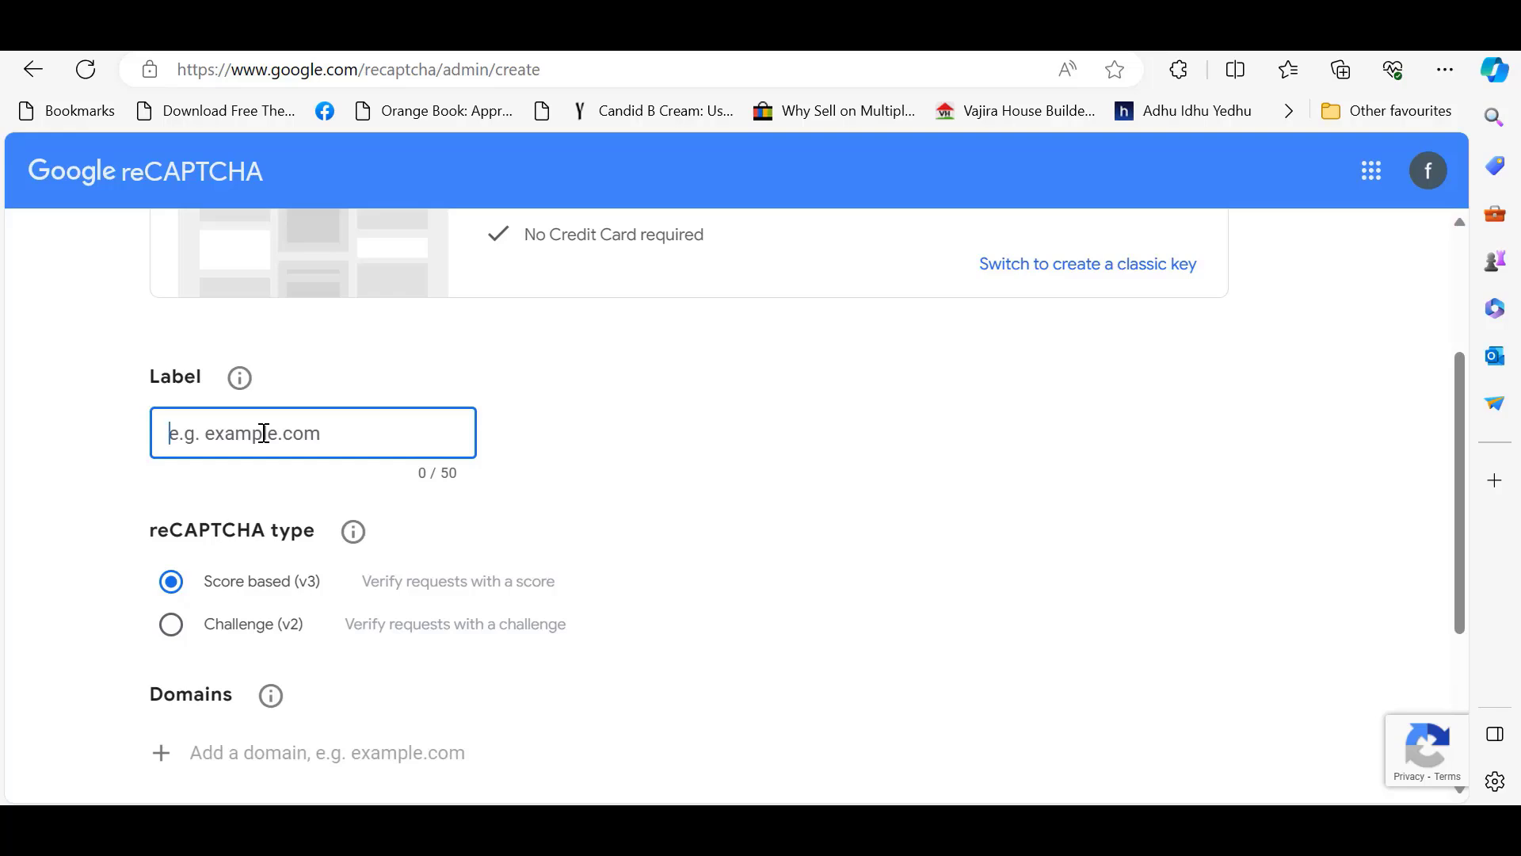
type("Webaiaz")
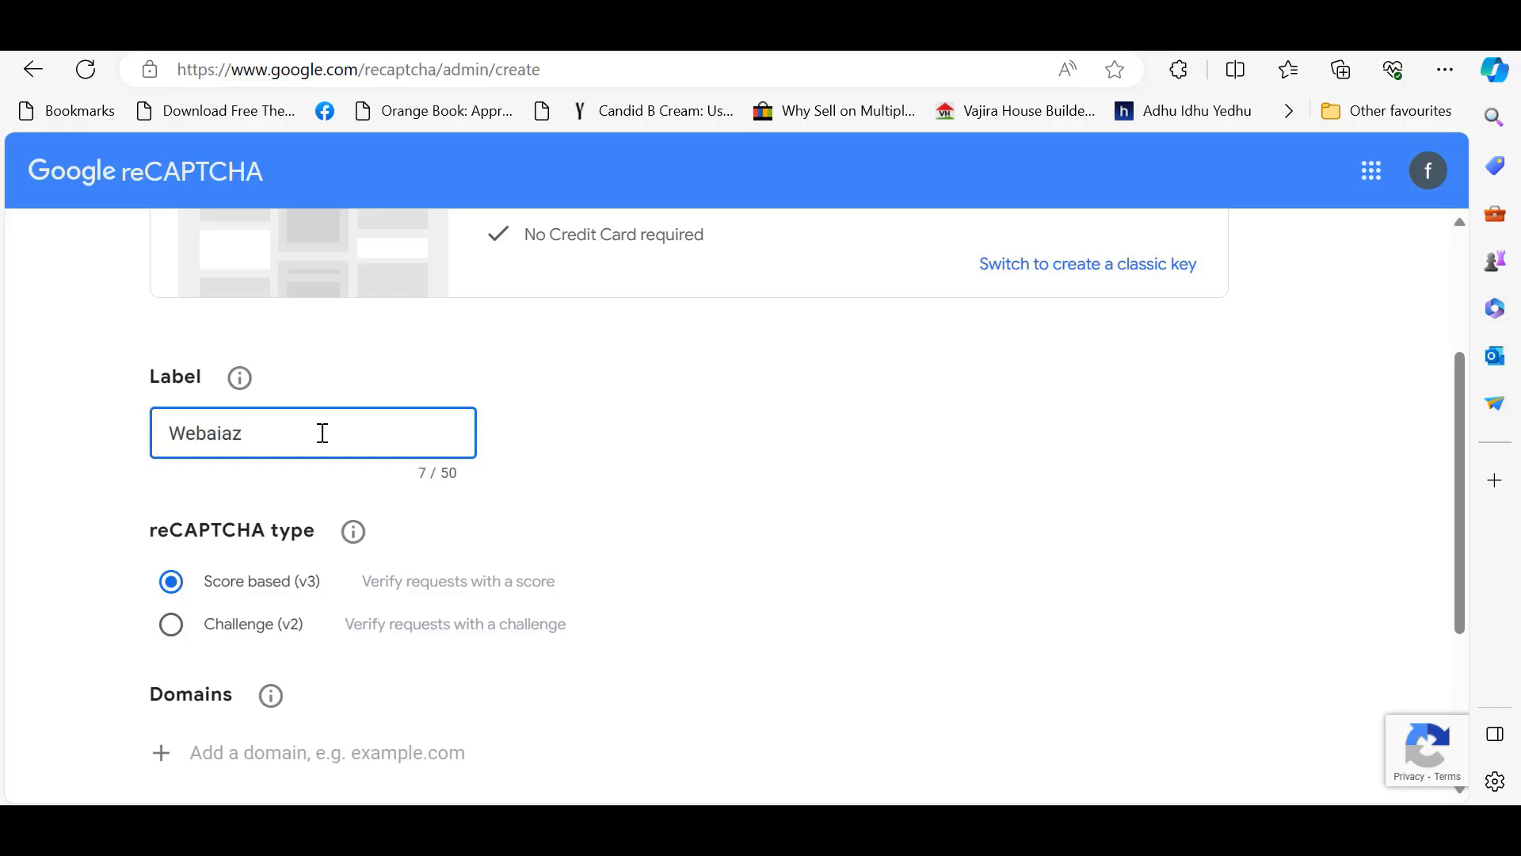
left_click(1246, 454)
scroll(1400, 485, "down", 1)
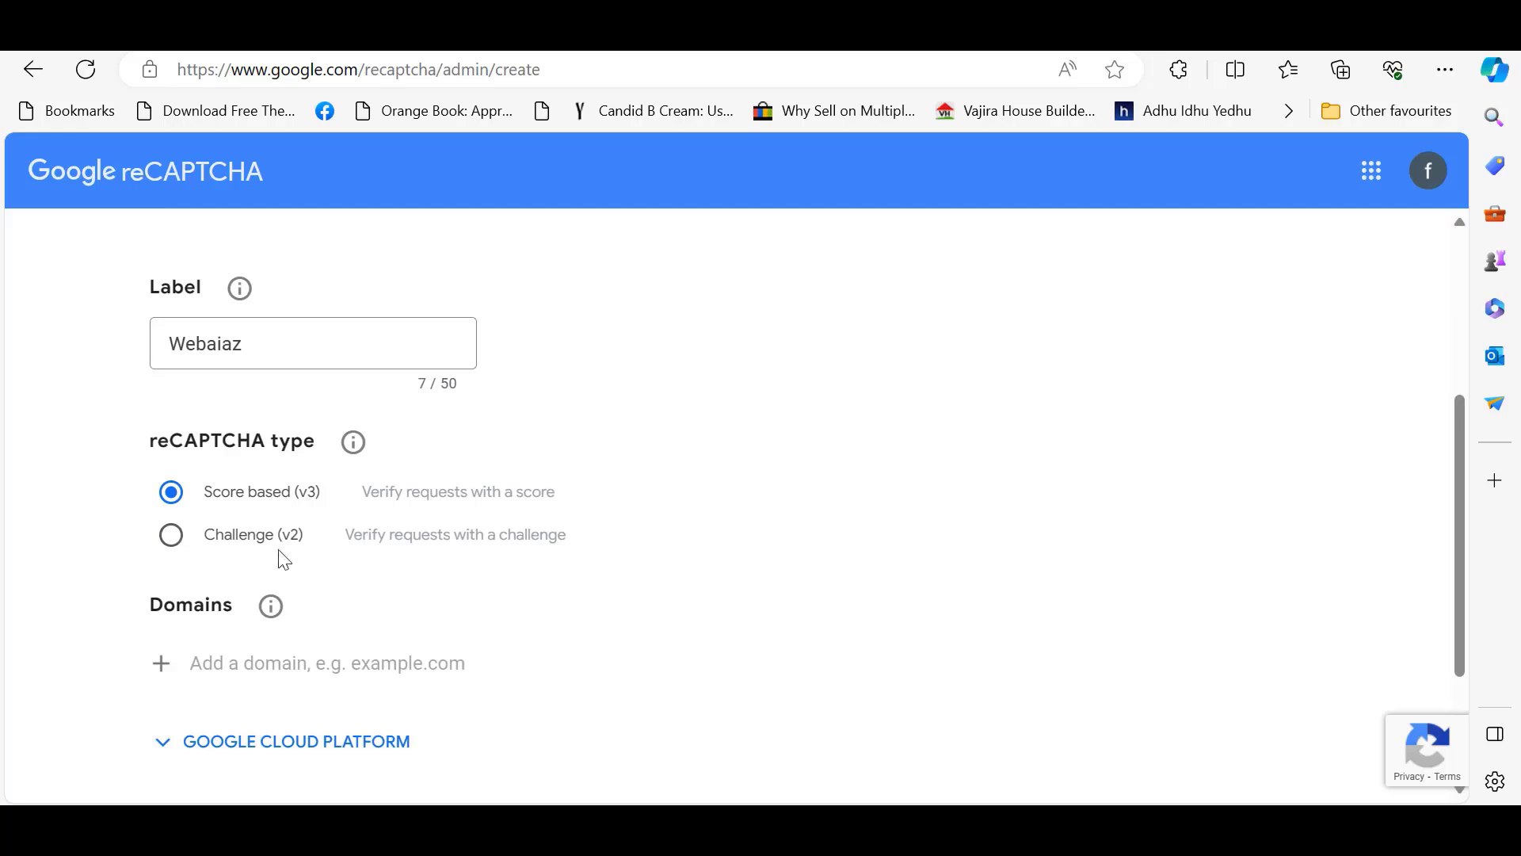
left_click(169, 539)
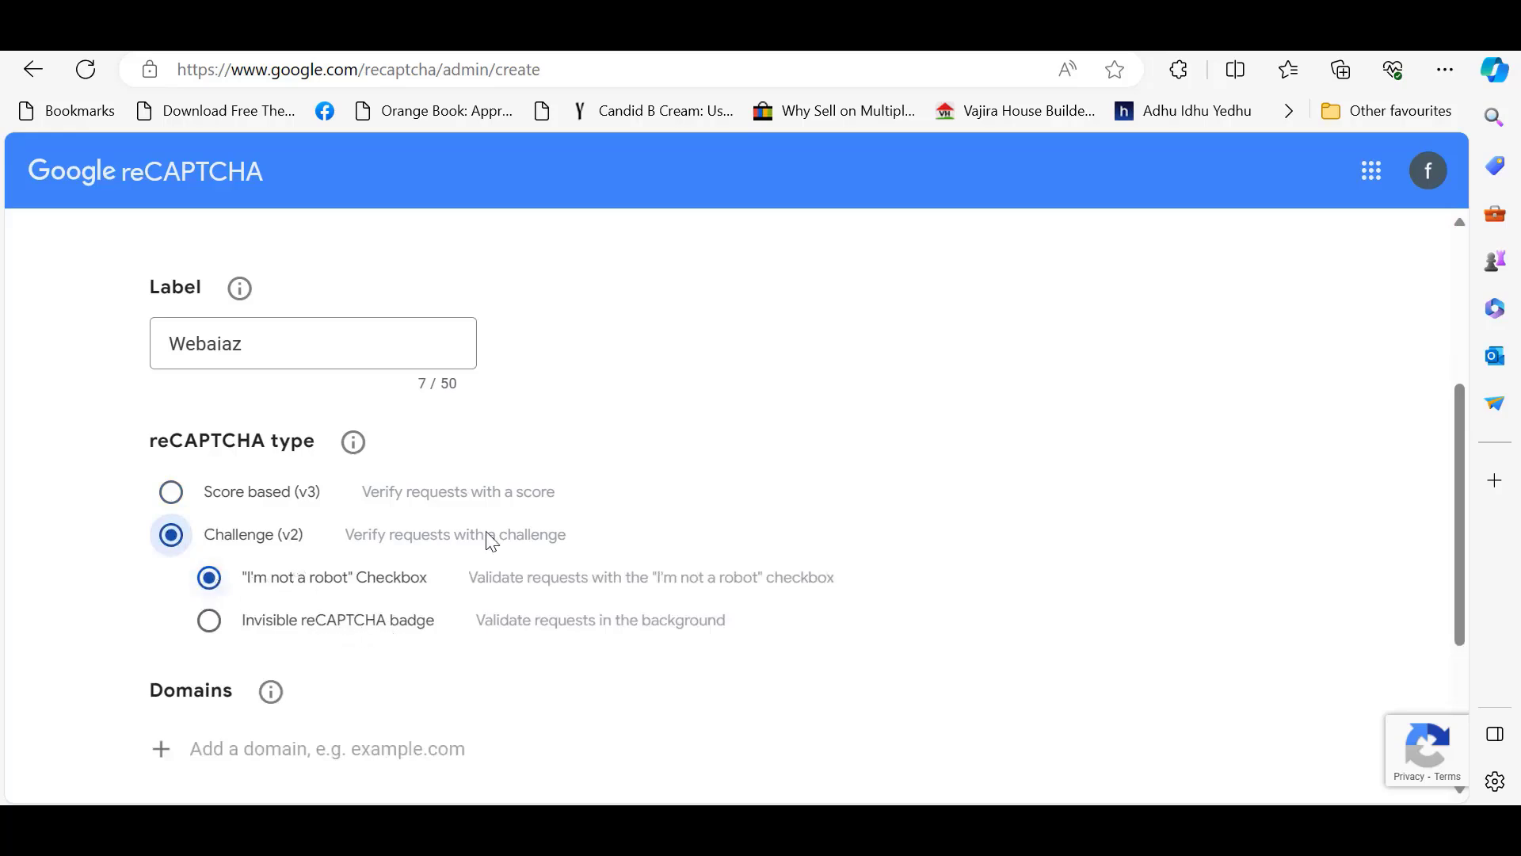
left_click_drag(1467, 478, 1466, 571)
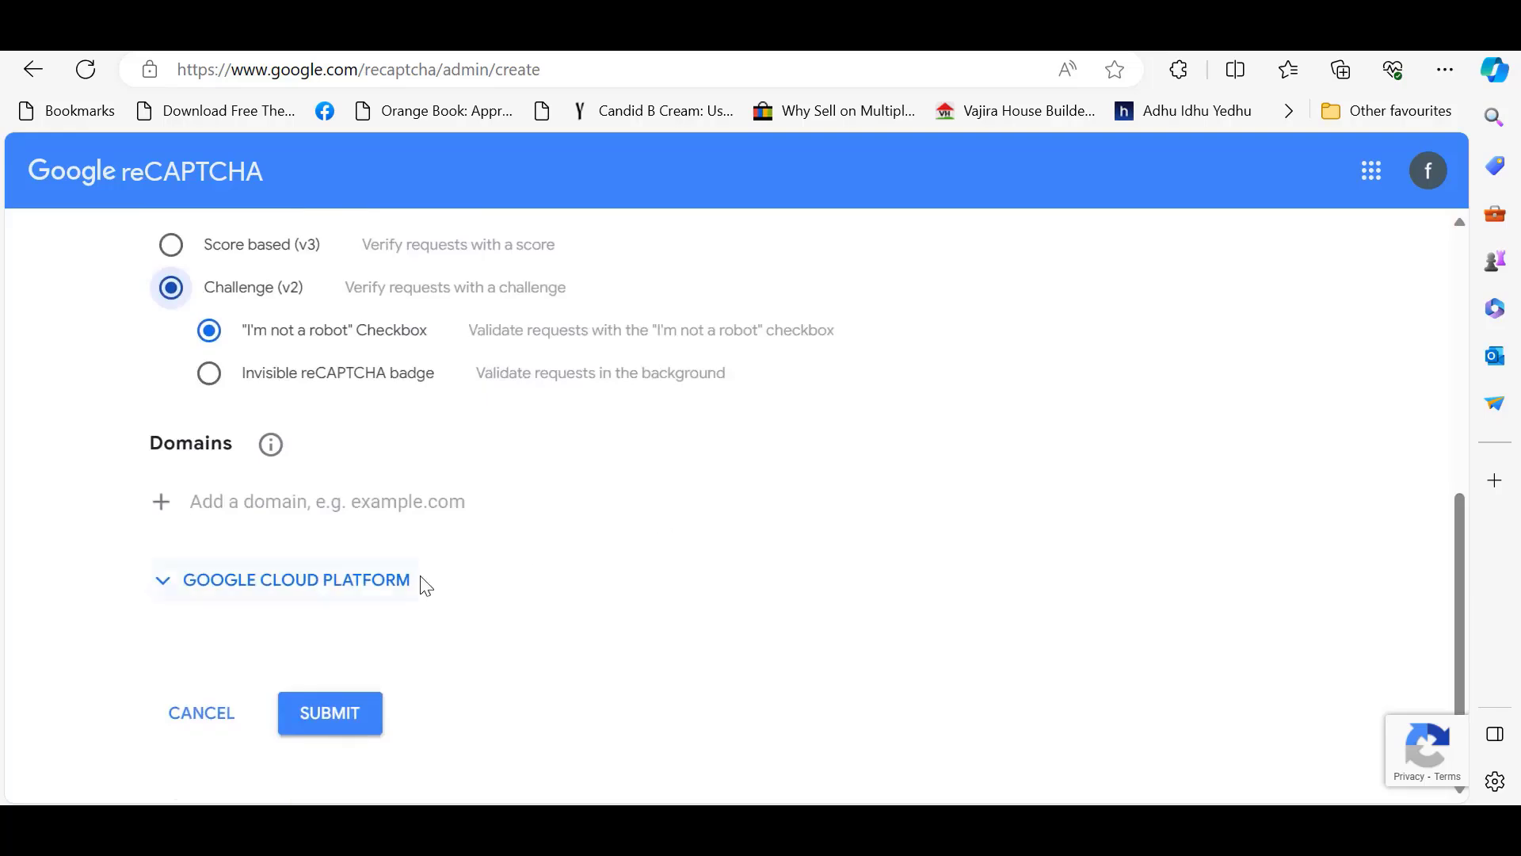
left_click(318, 499)
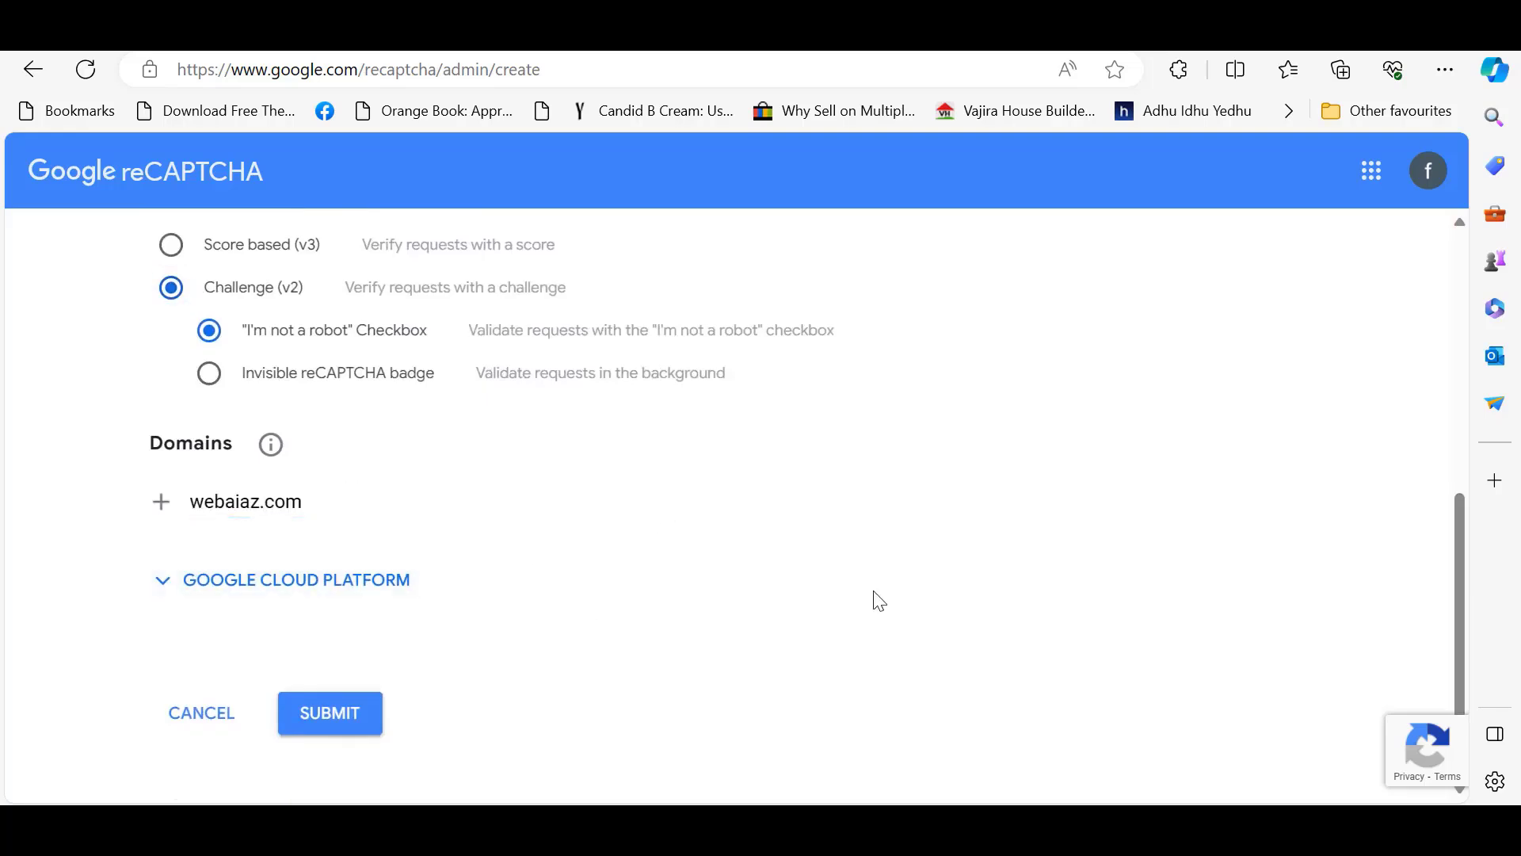
left_click(329, 712)
left_click_drag(1458, 387, 1458, 594)
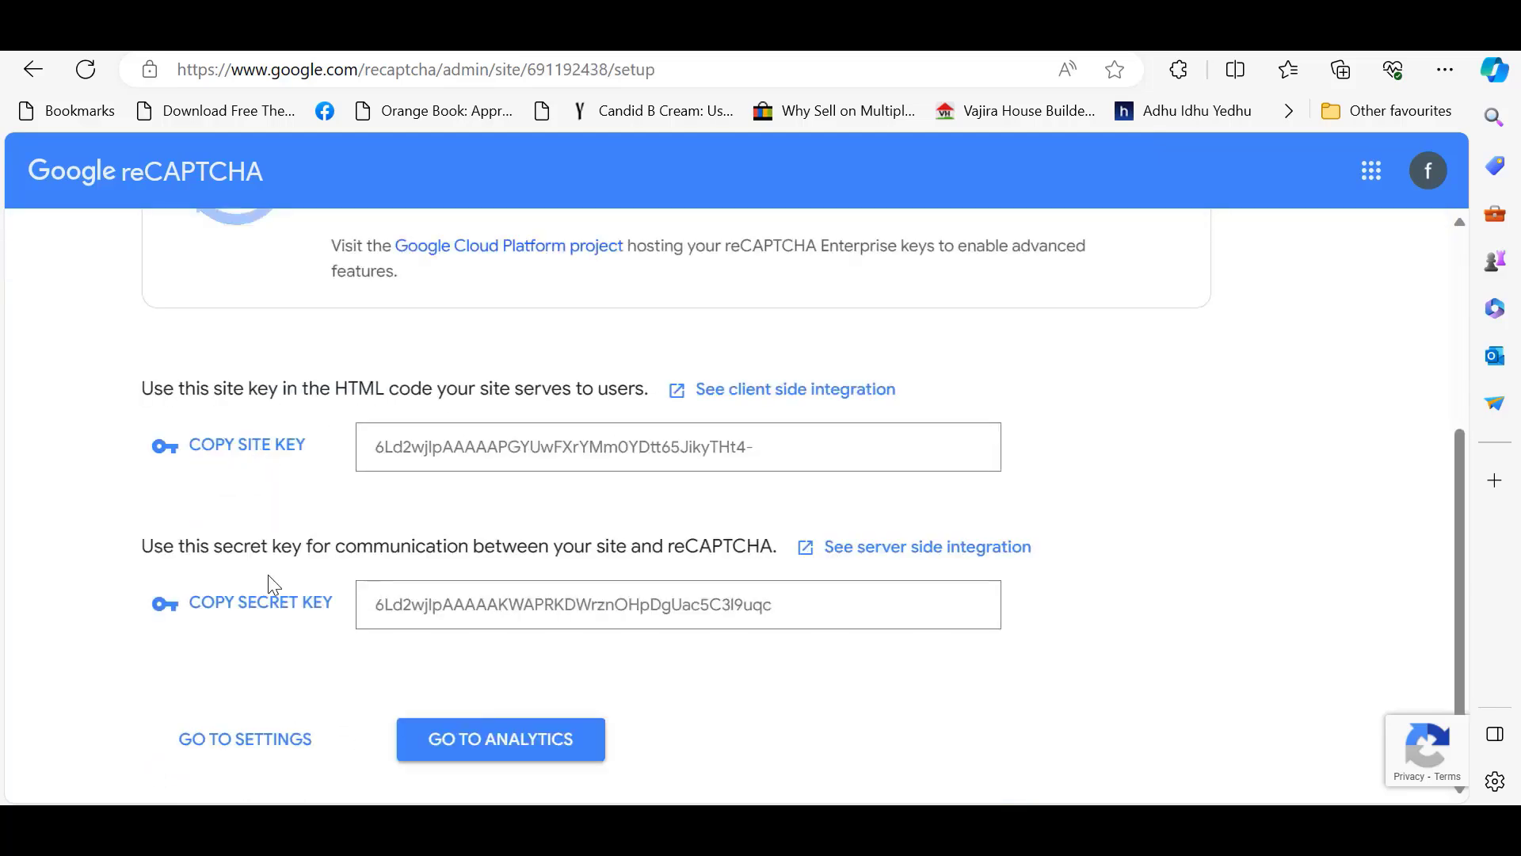
left_click(262, 450)
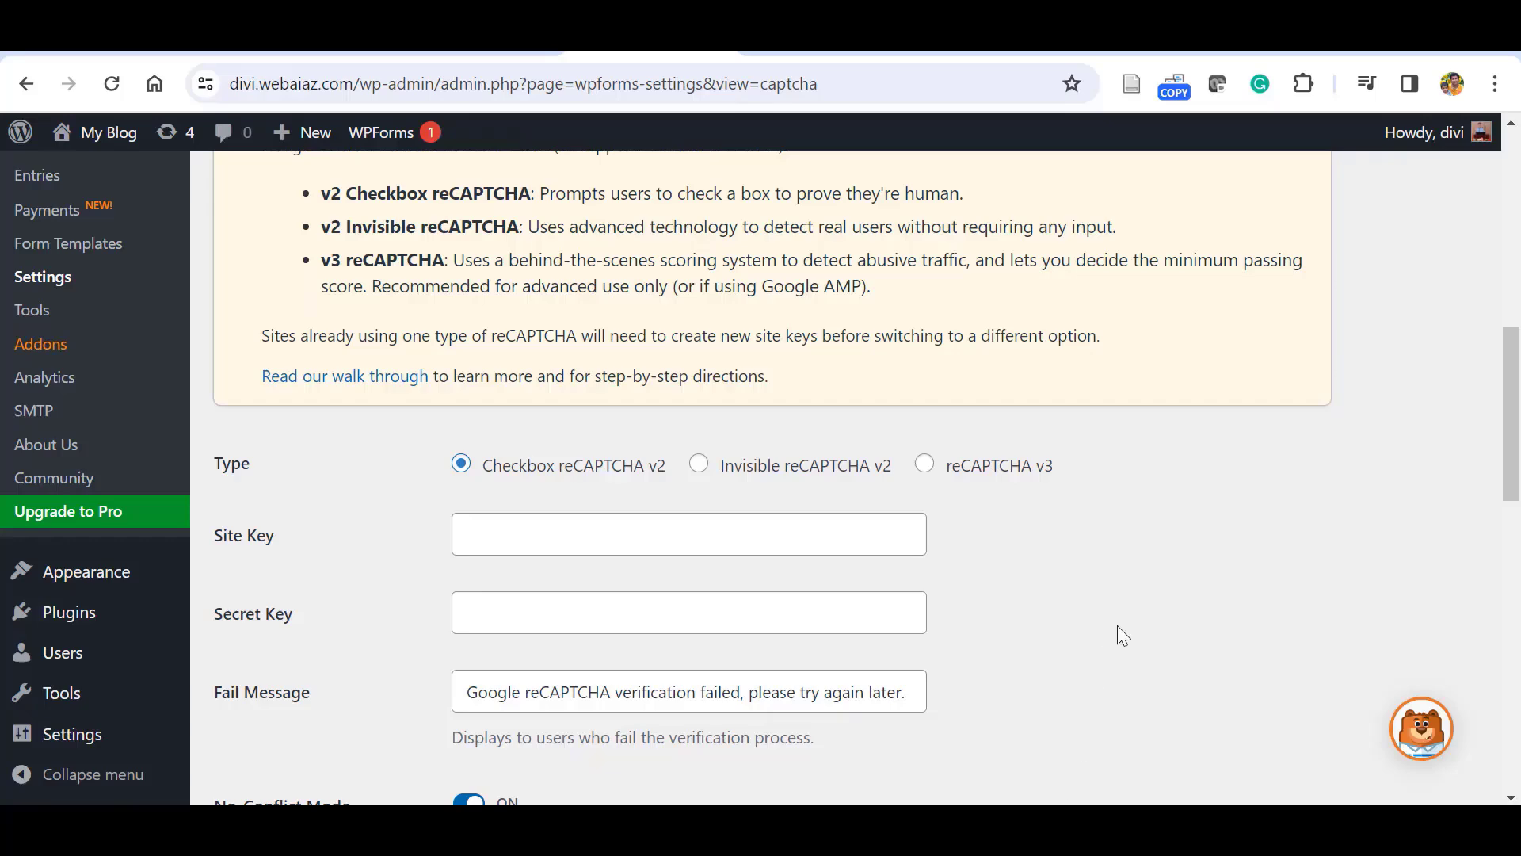
Enter the new reCAPTCHA site key and secret key in WPForms' CAPTCHA settings.
scroll(1495, 475, "down", 1)
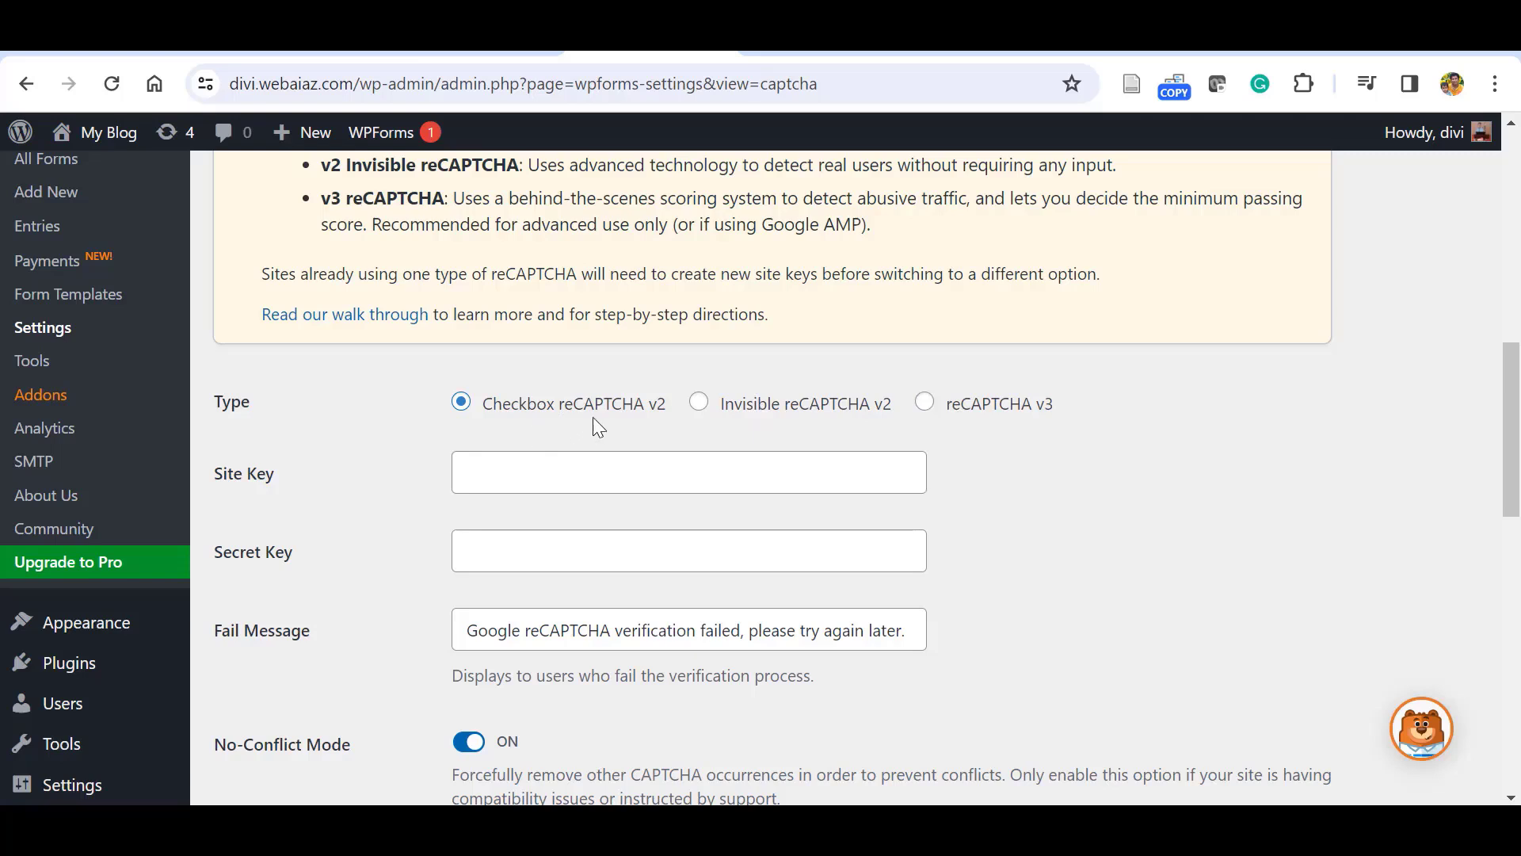
left_click(491, 479)
key("ctrl+v")
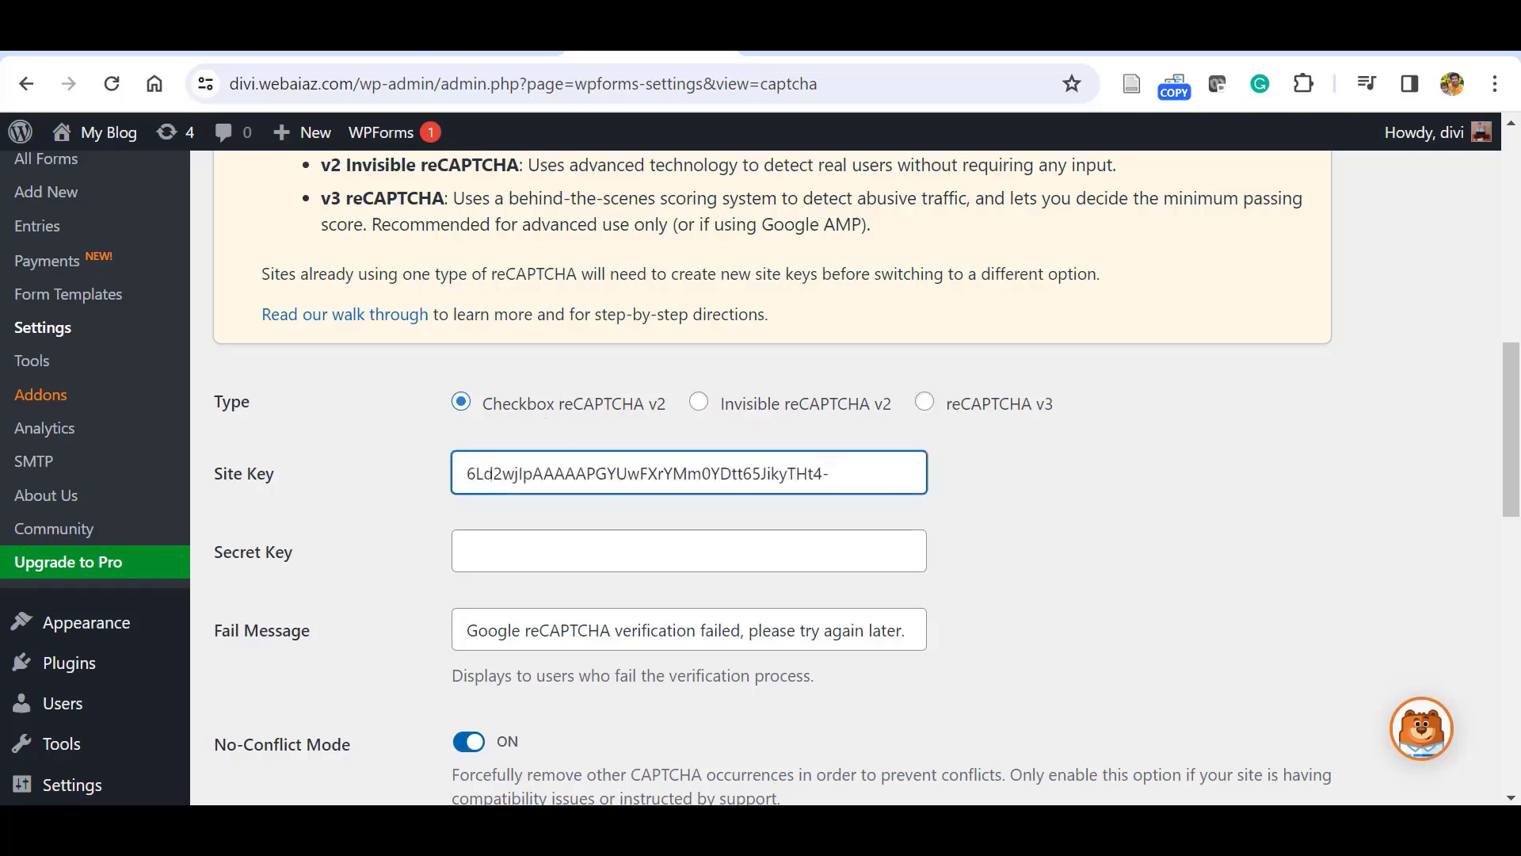
left_click(944, 828)
left_click(281, 599)
key("alt+Tab")
left_click(509, 554)
key("ctrl+v")
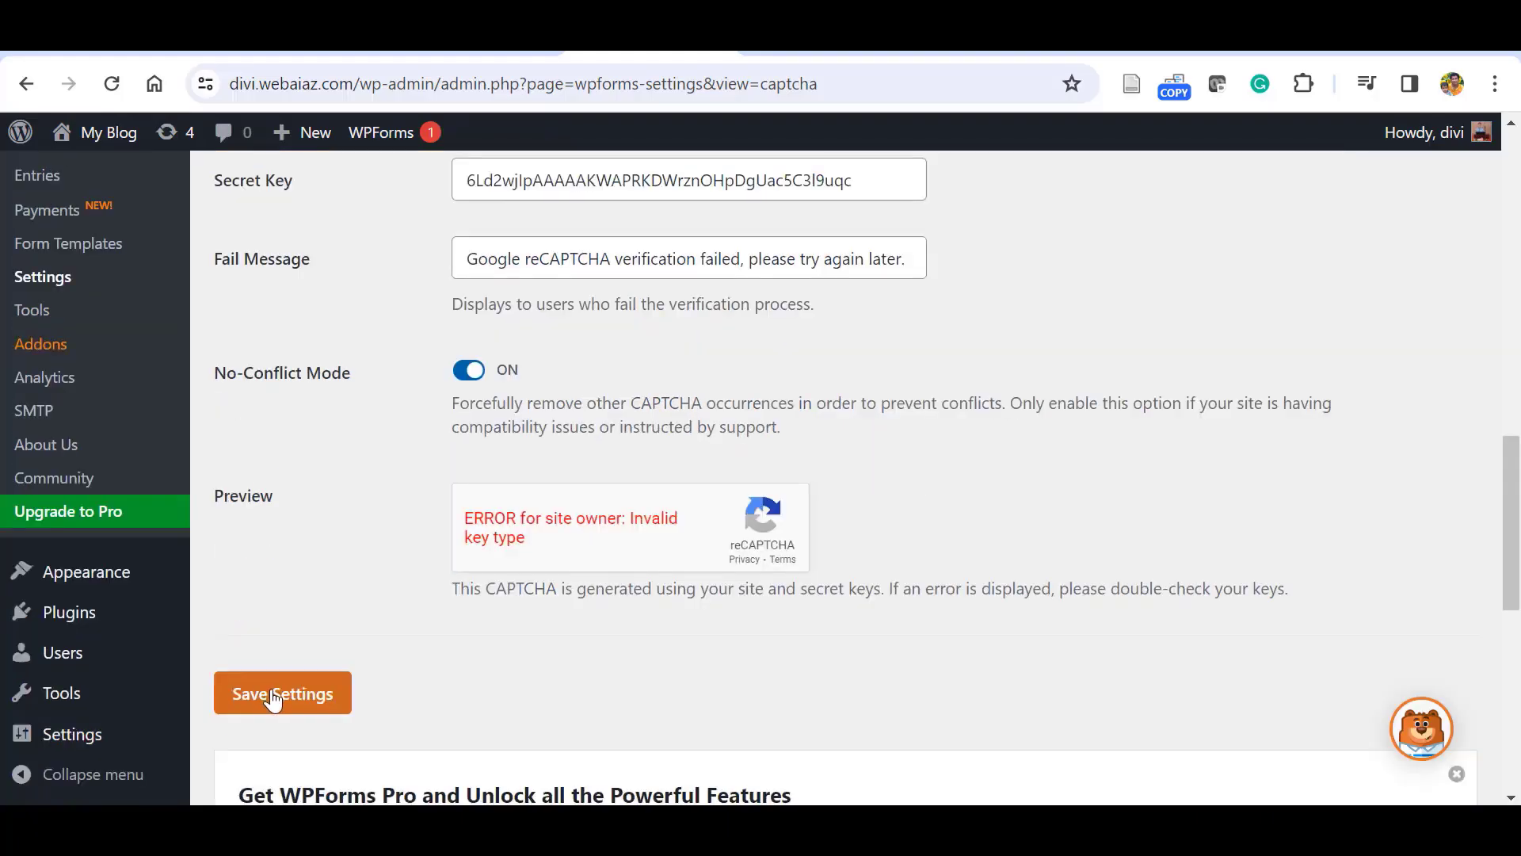
Save the CAPTCHA settings and open Simple Contact Form for editing.
left_click(271, 698)
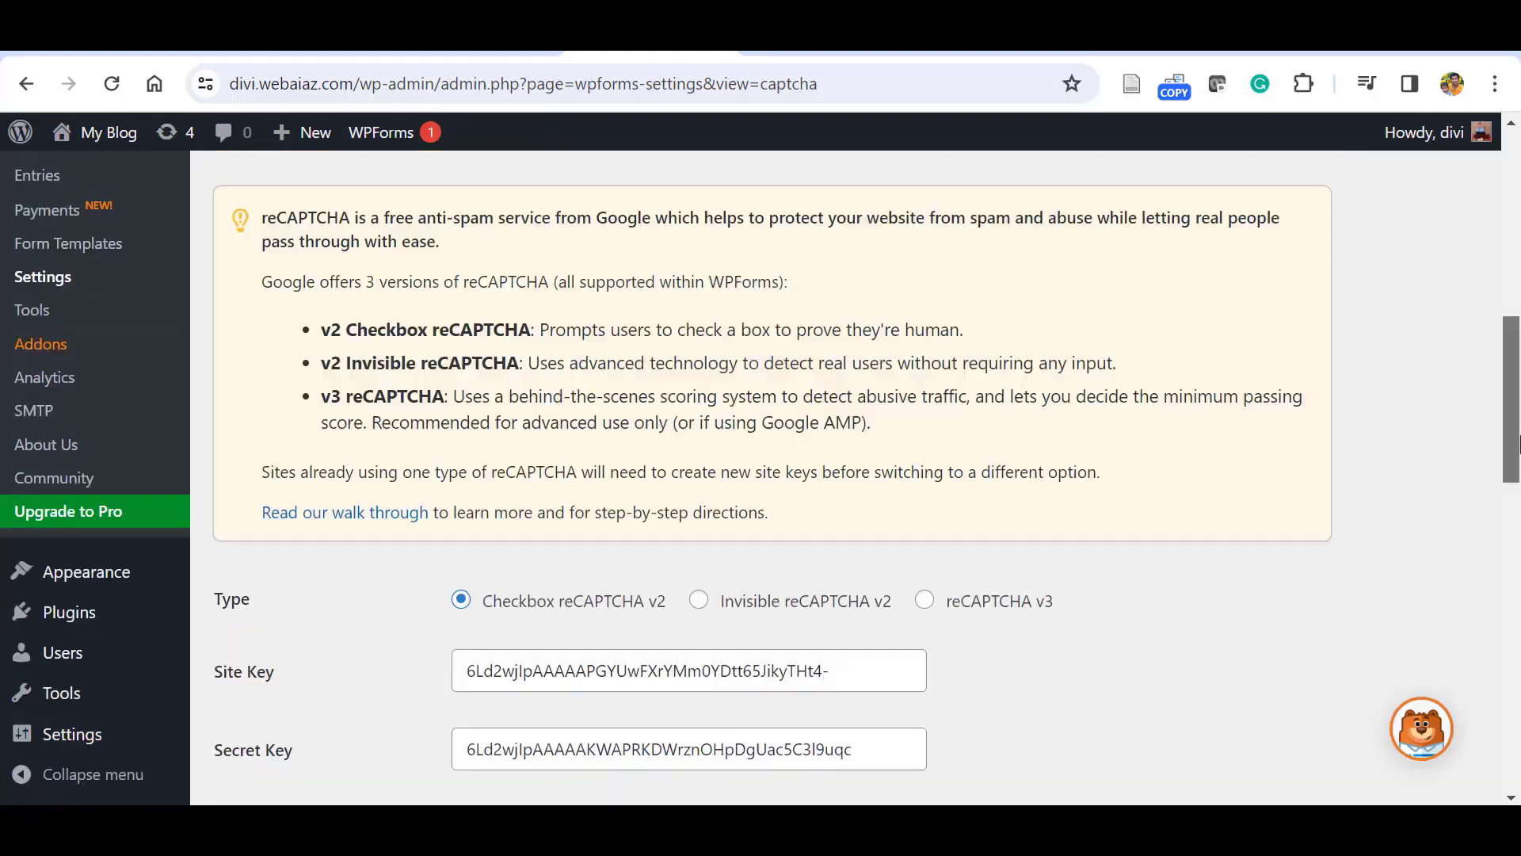
scroll(1518, 479, "down", 3)
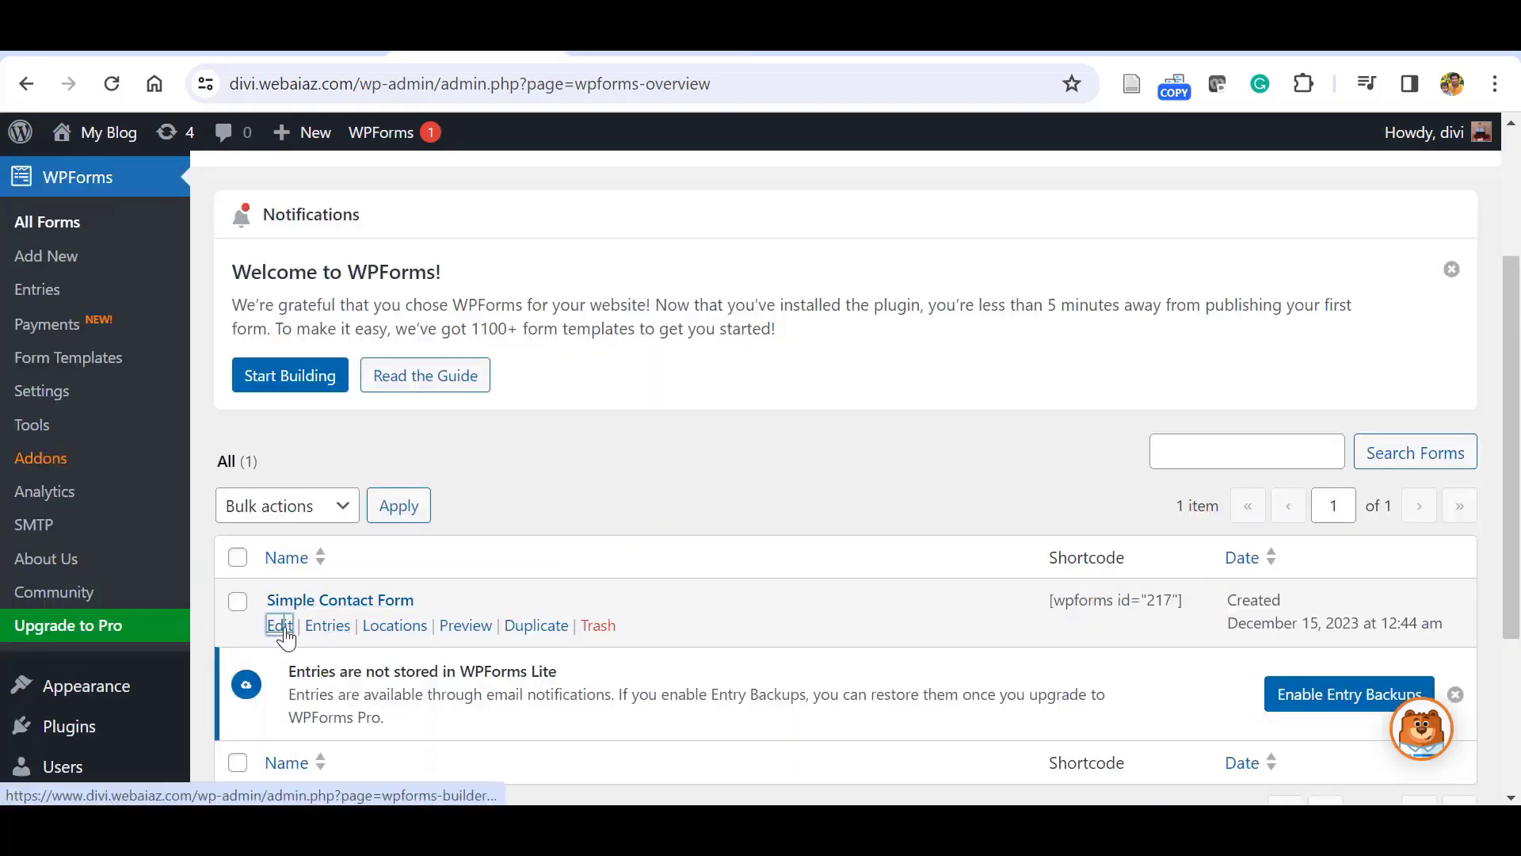
left_click(283, 630)
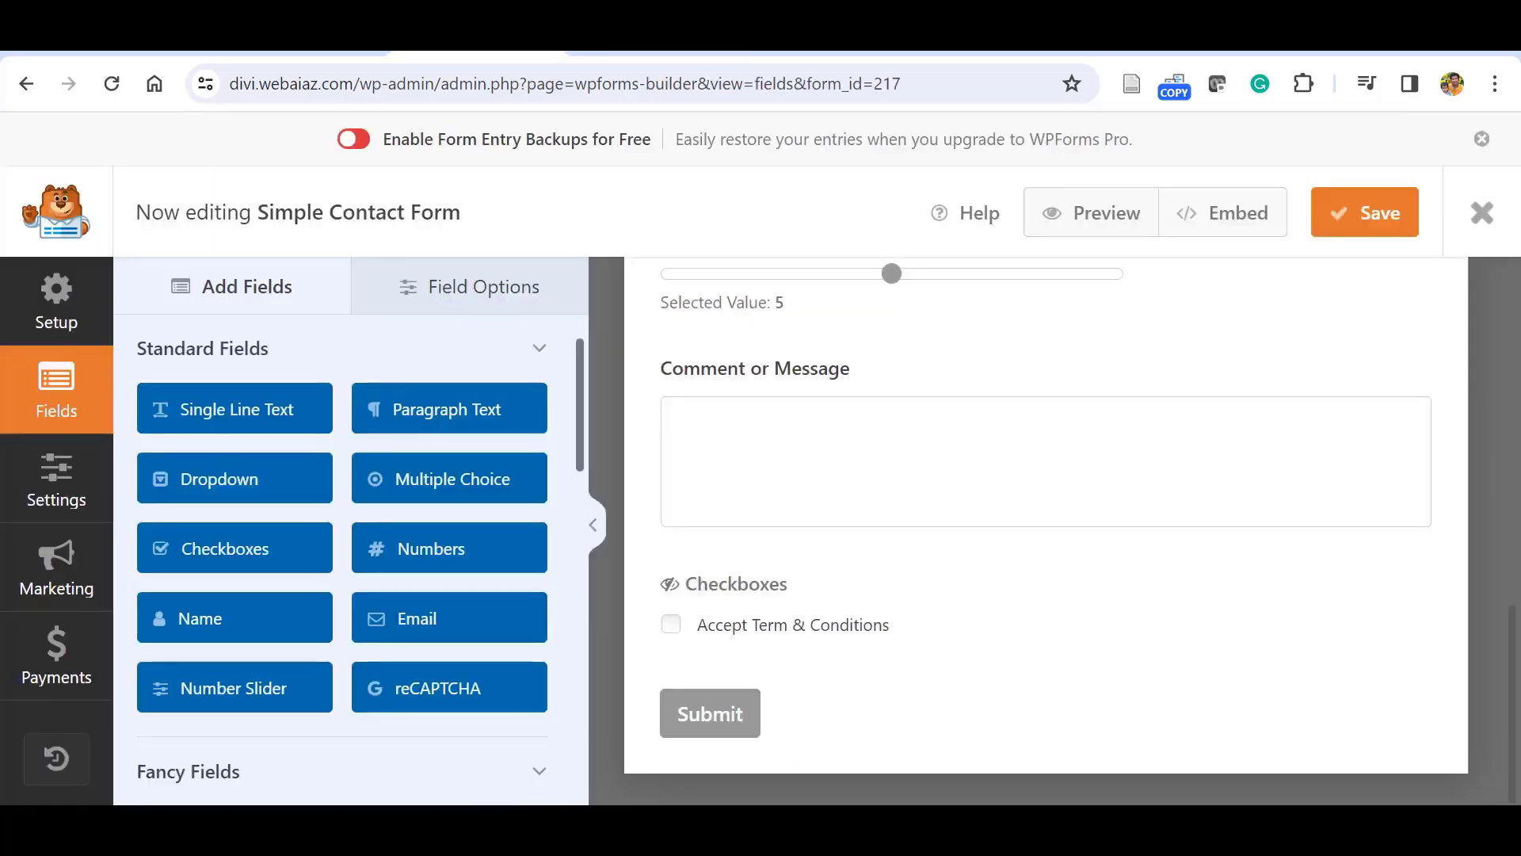
Add the reCAPTCHA field to Simple Contact Form, acknowledge the notice, and save the form.
left_click(411, 696)
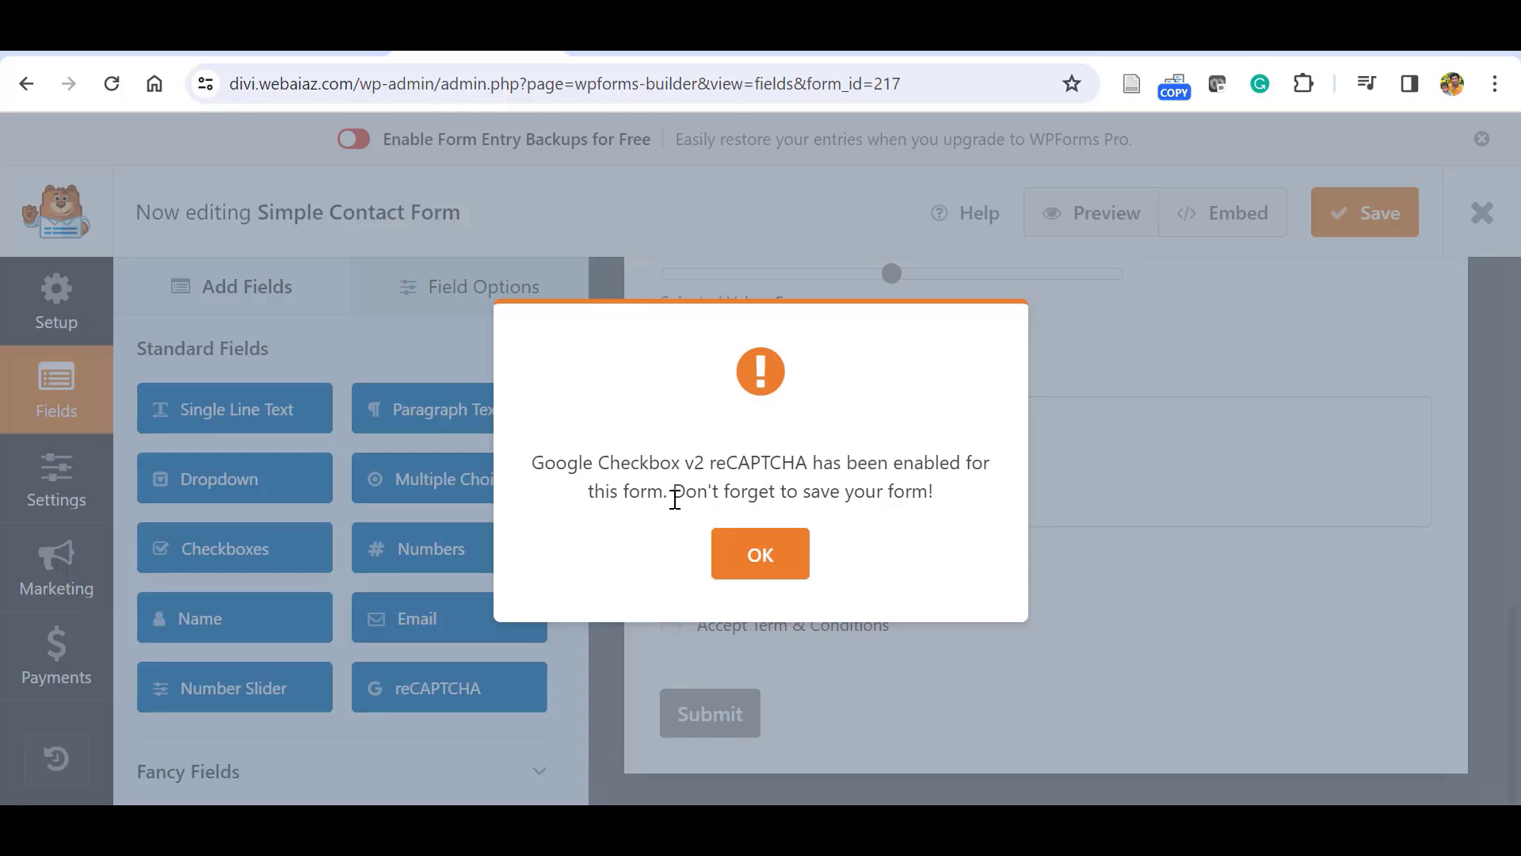
left_click(774, 554)
left_click(1358, 218)
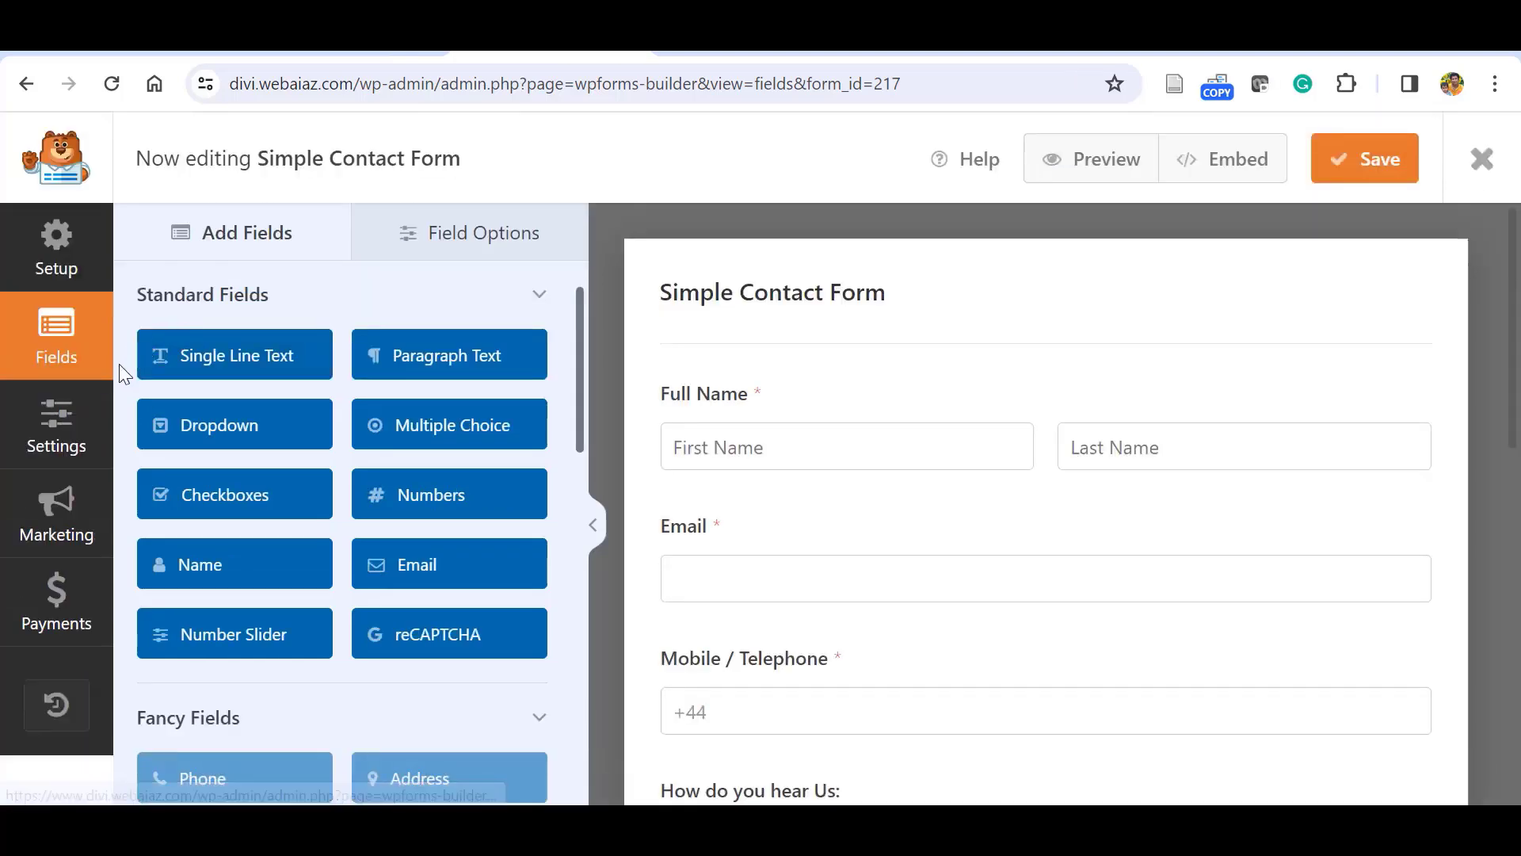
left_click(58, 479)
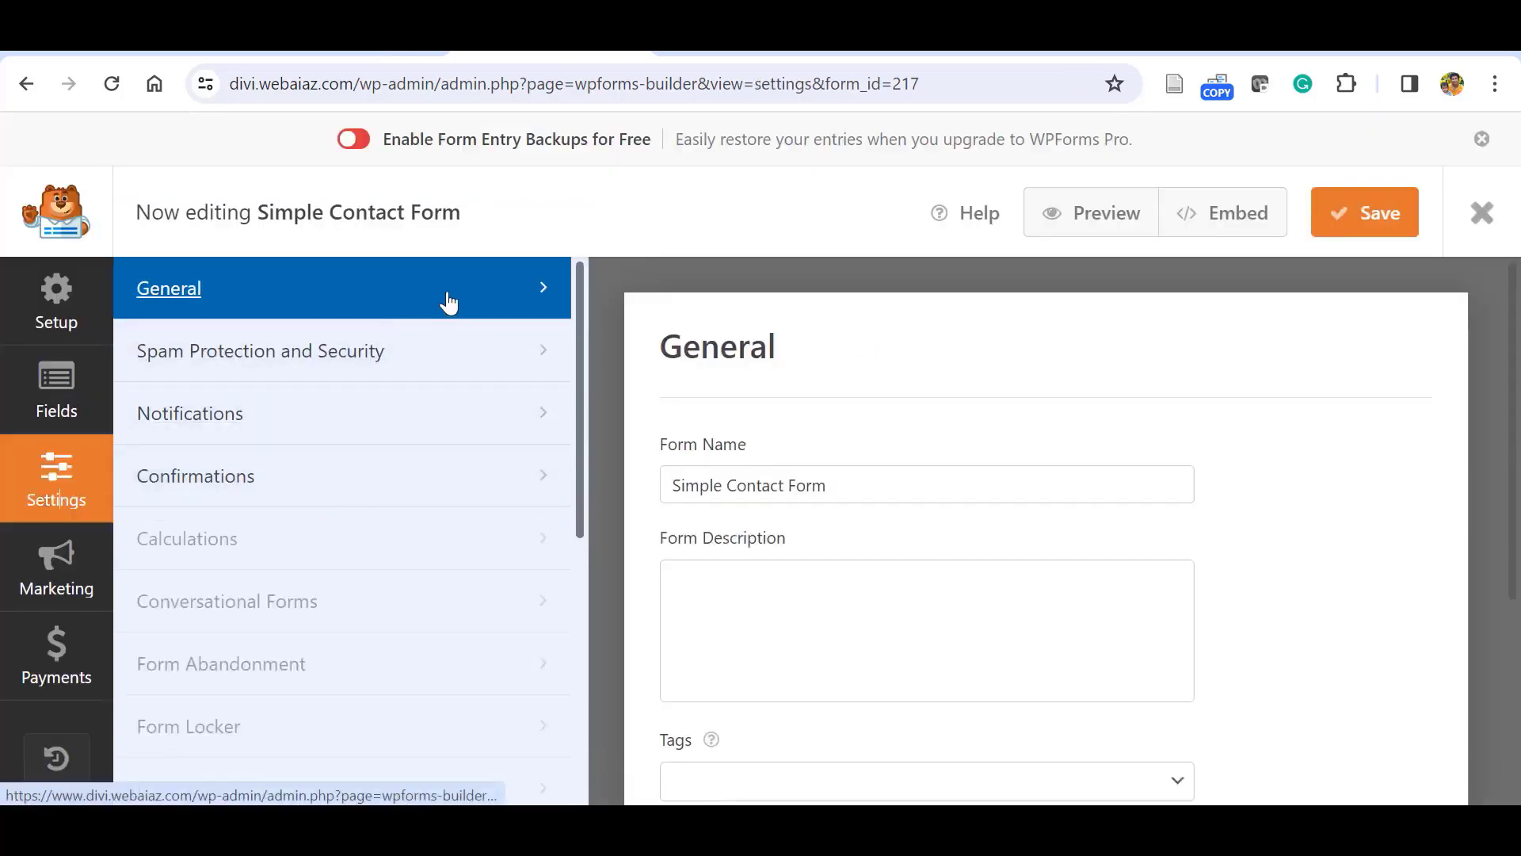
Append a contact e-mail address to the Default Notification's Send To Email Address.
left_click(329, 418)
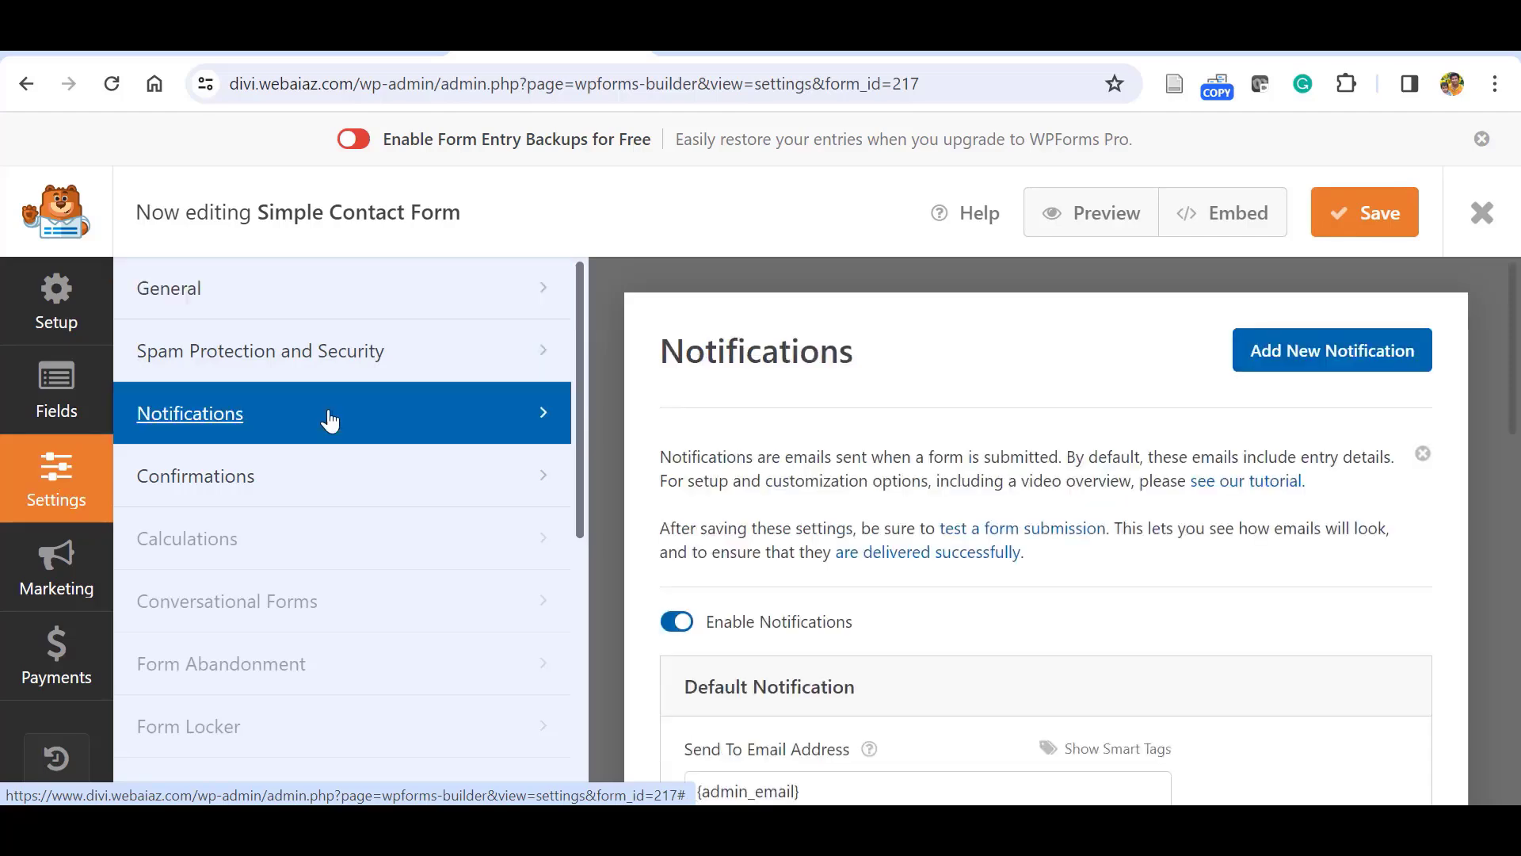
left_click_drag(1513, 308, 1518, 401)
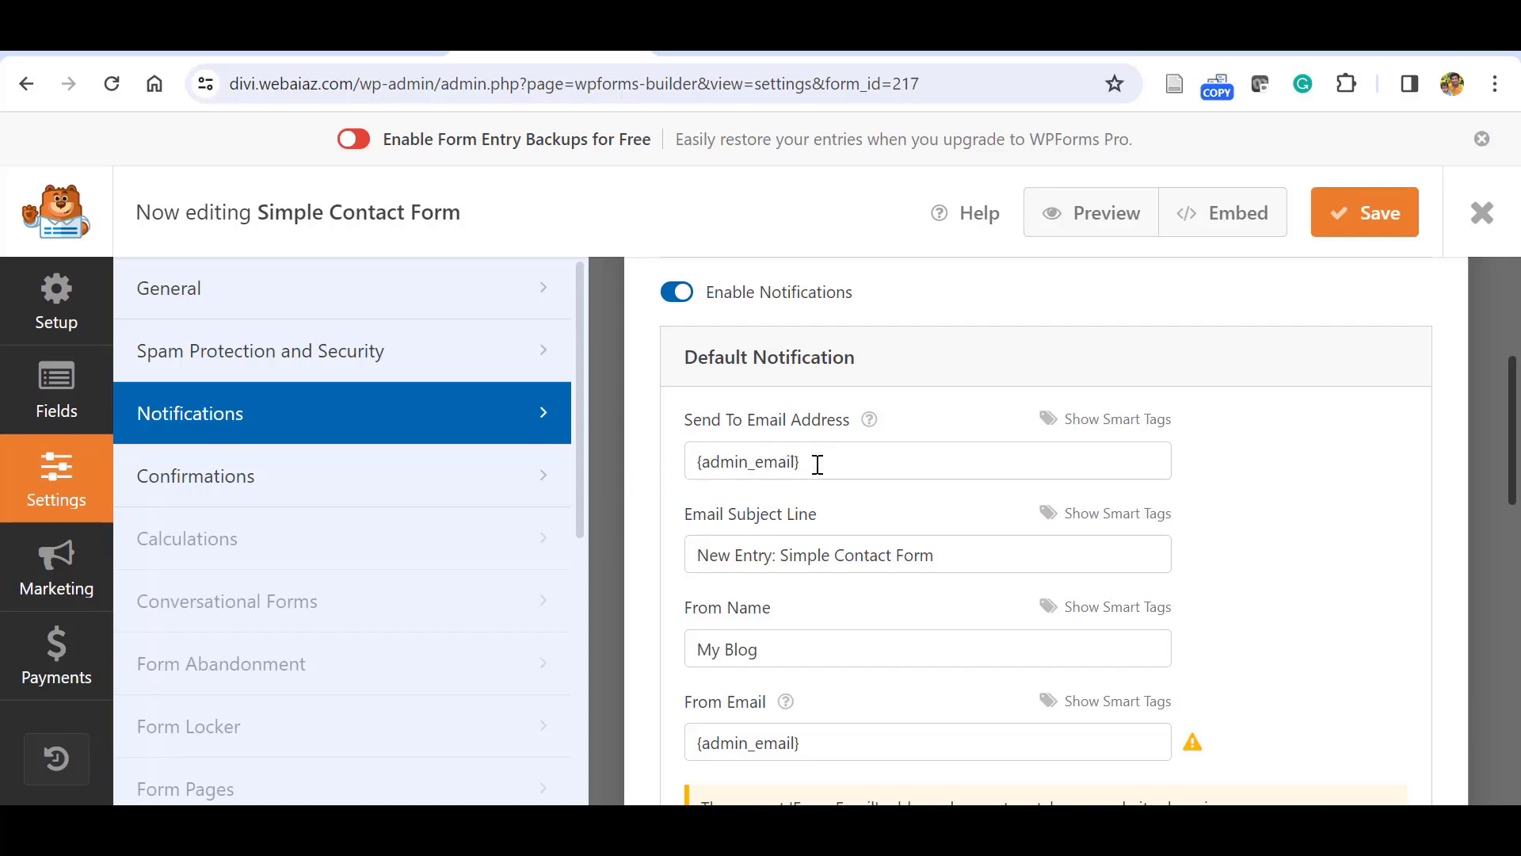
left_click(817, 465)
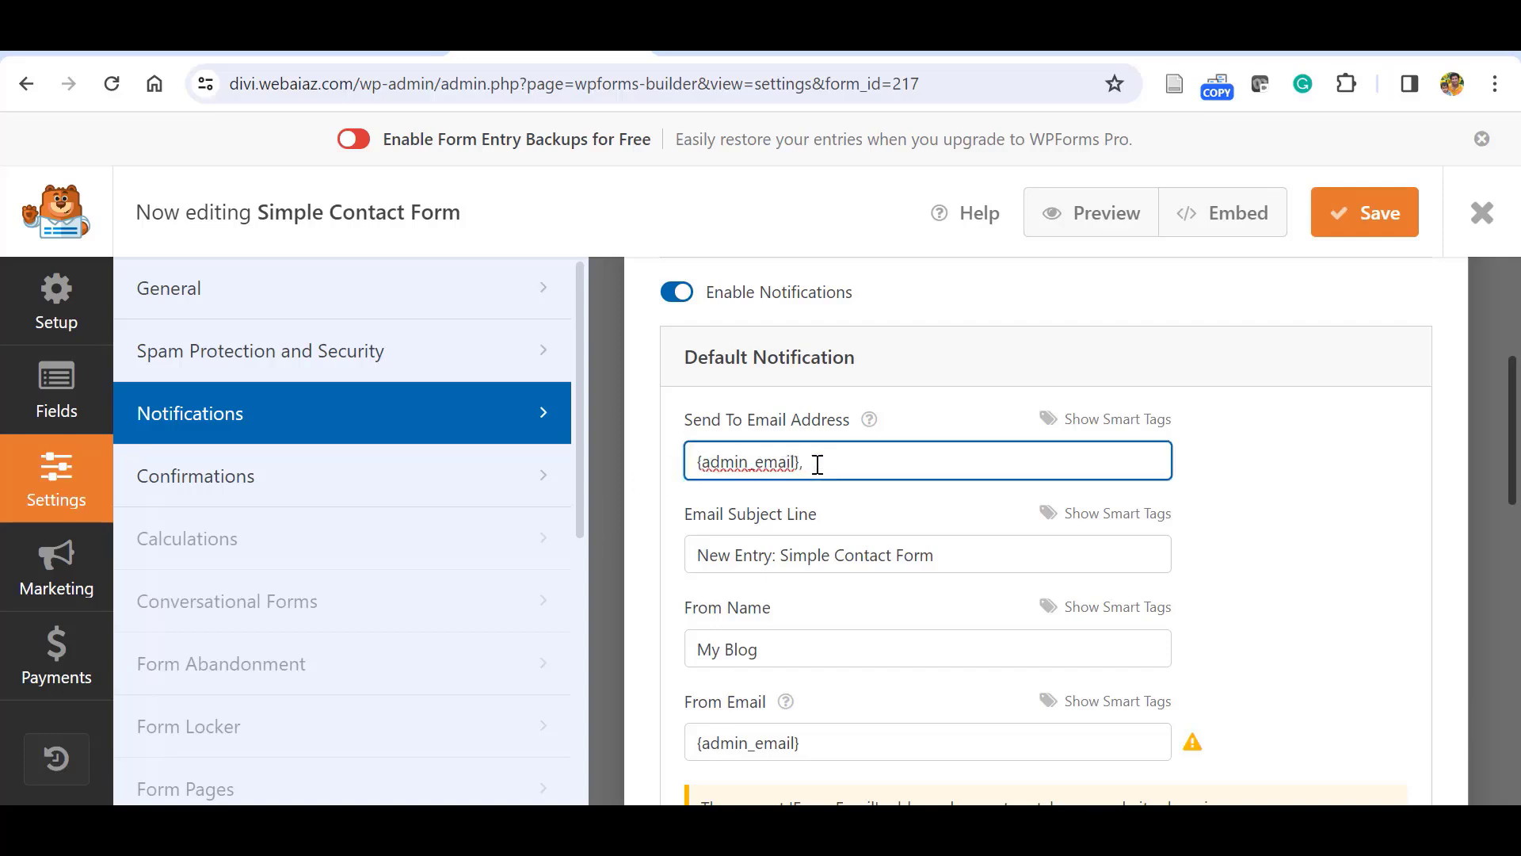
type(", contact@yourwebsite.com")
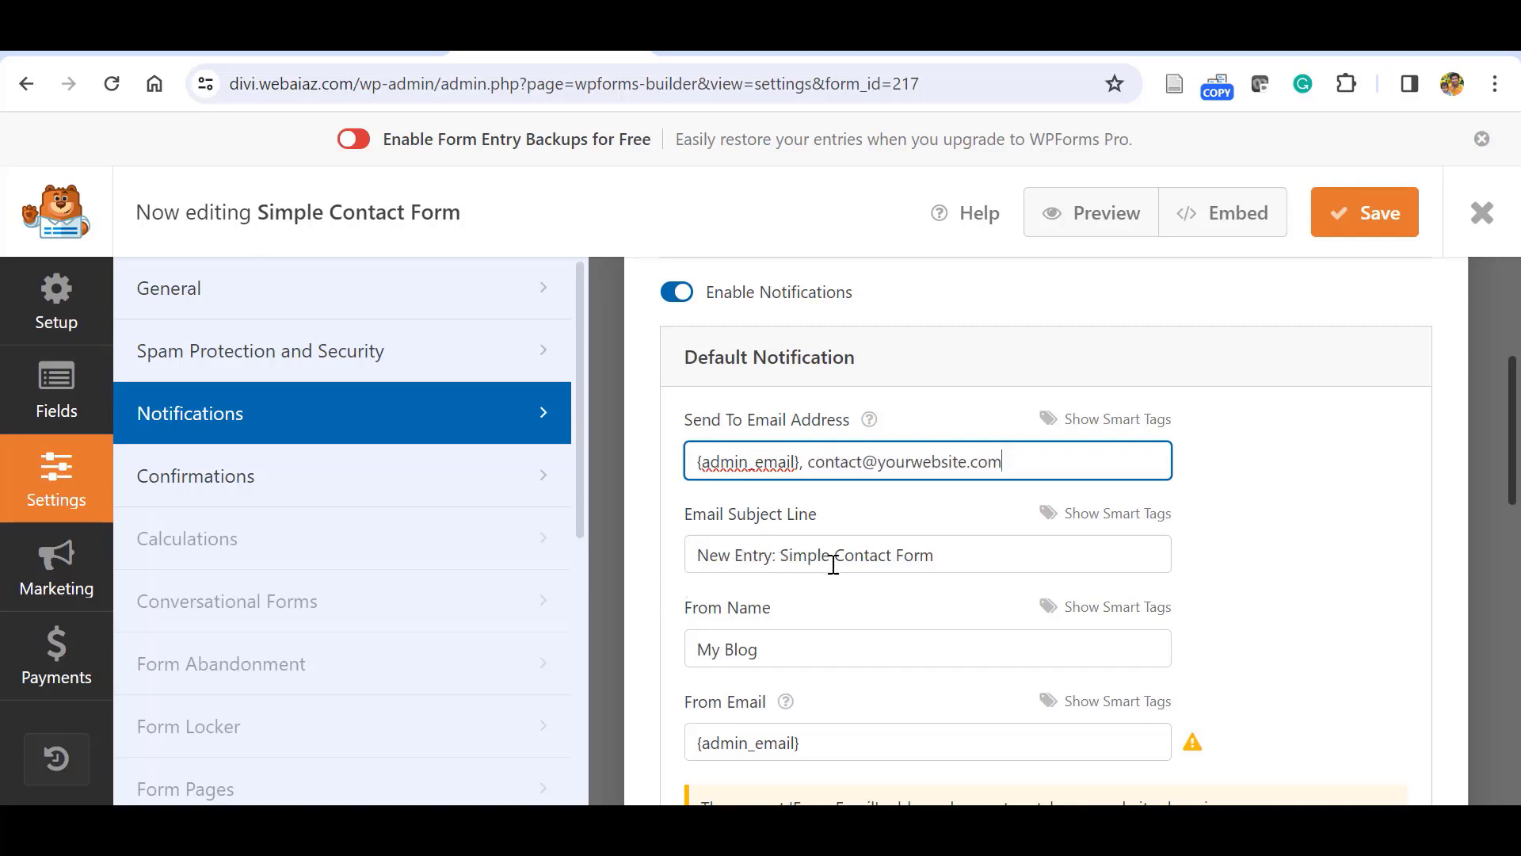
Insert the Full Name smart tag at the start of the Email Subject Line.
left_click(1094, 519)
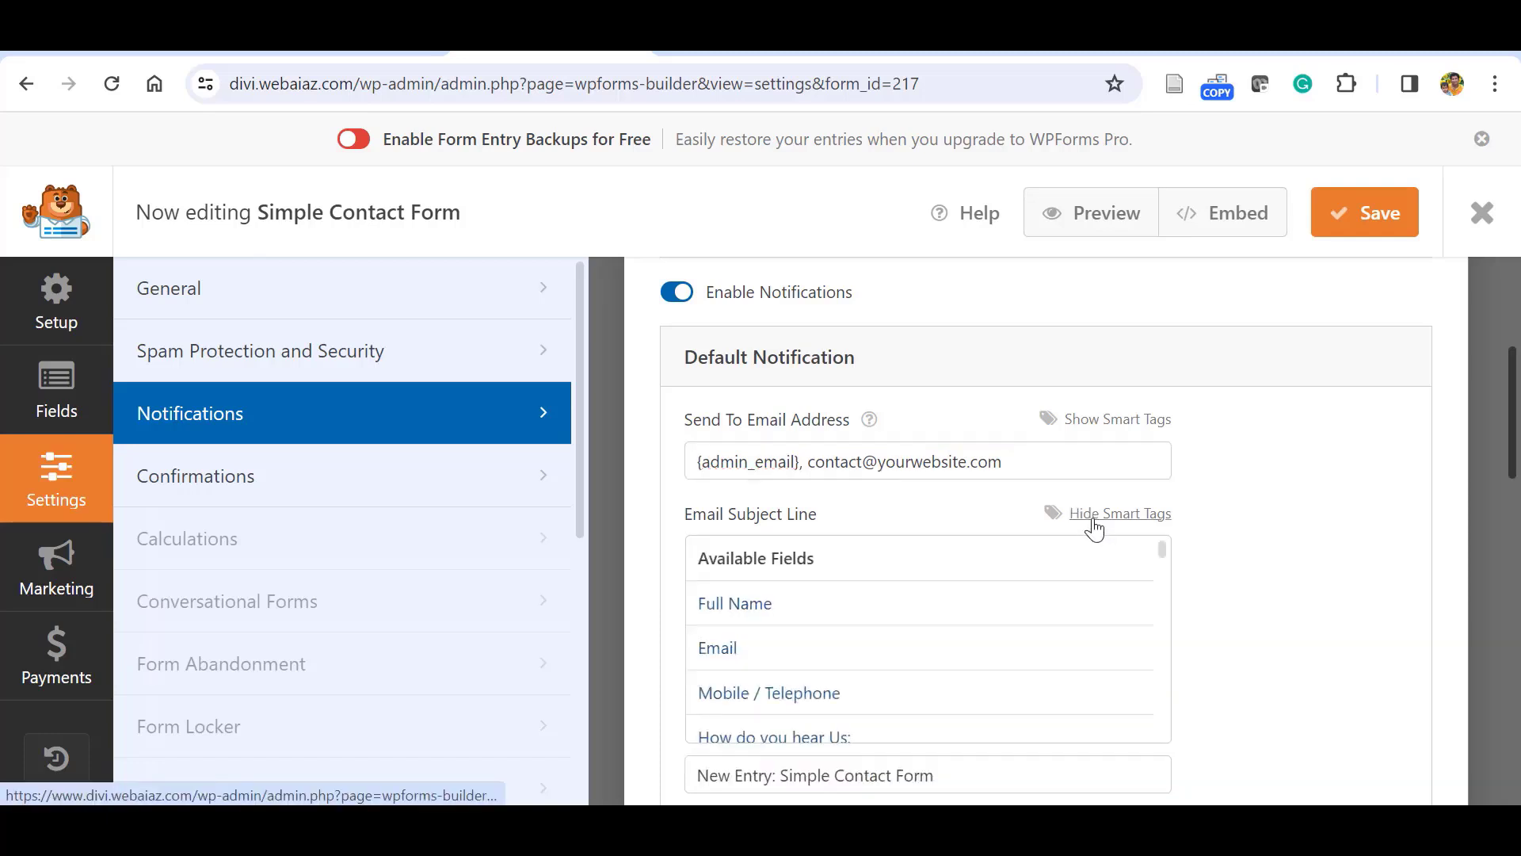
left_click(768, 602)
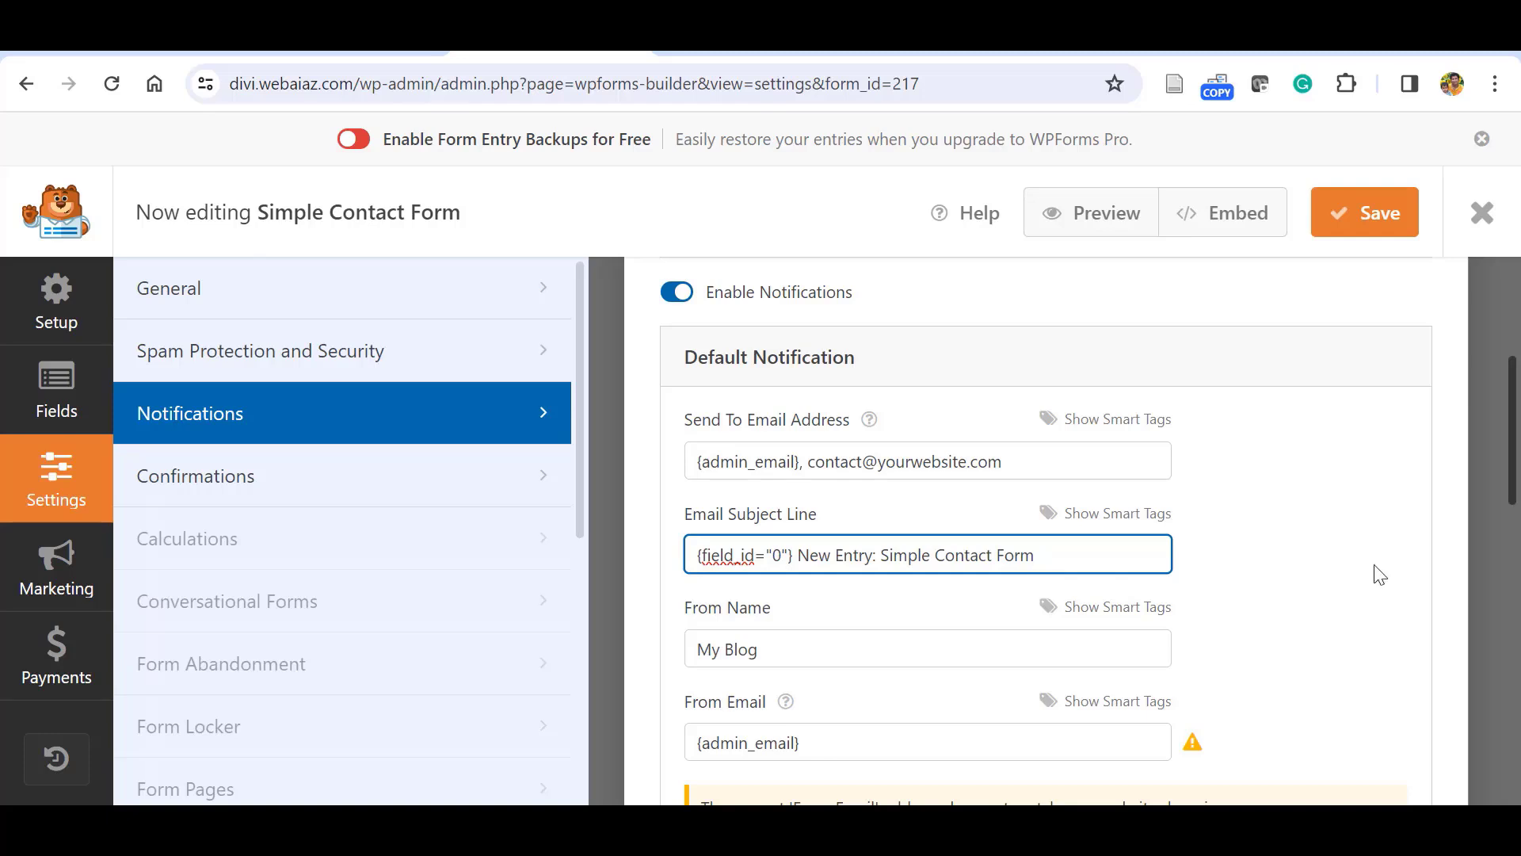
scroll(1486, 488, "down", 2)
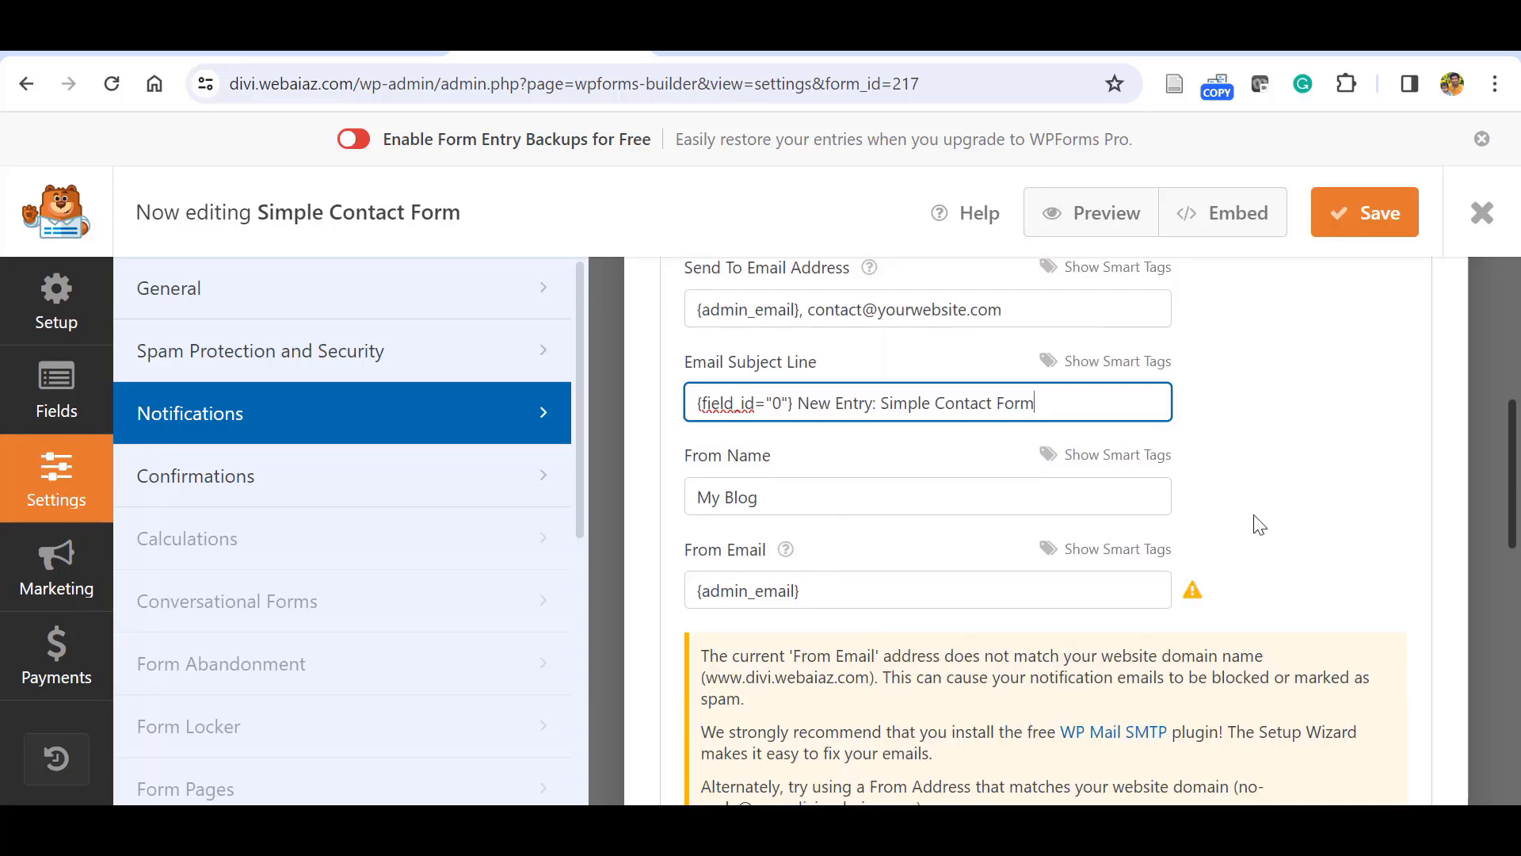
left_click_drag(1514, 516, 1516, 548)
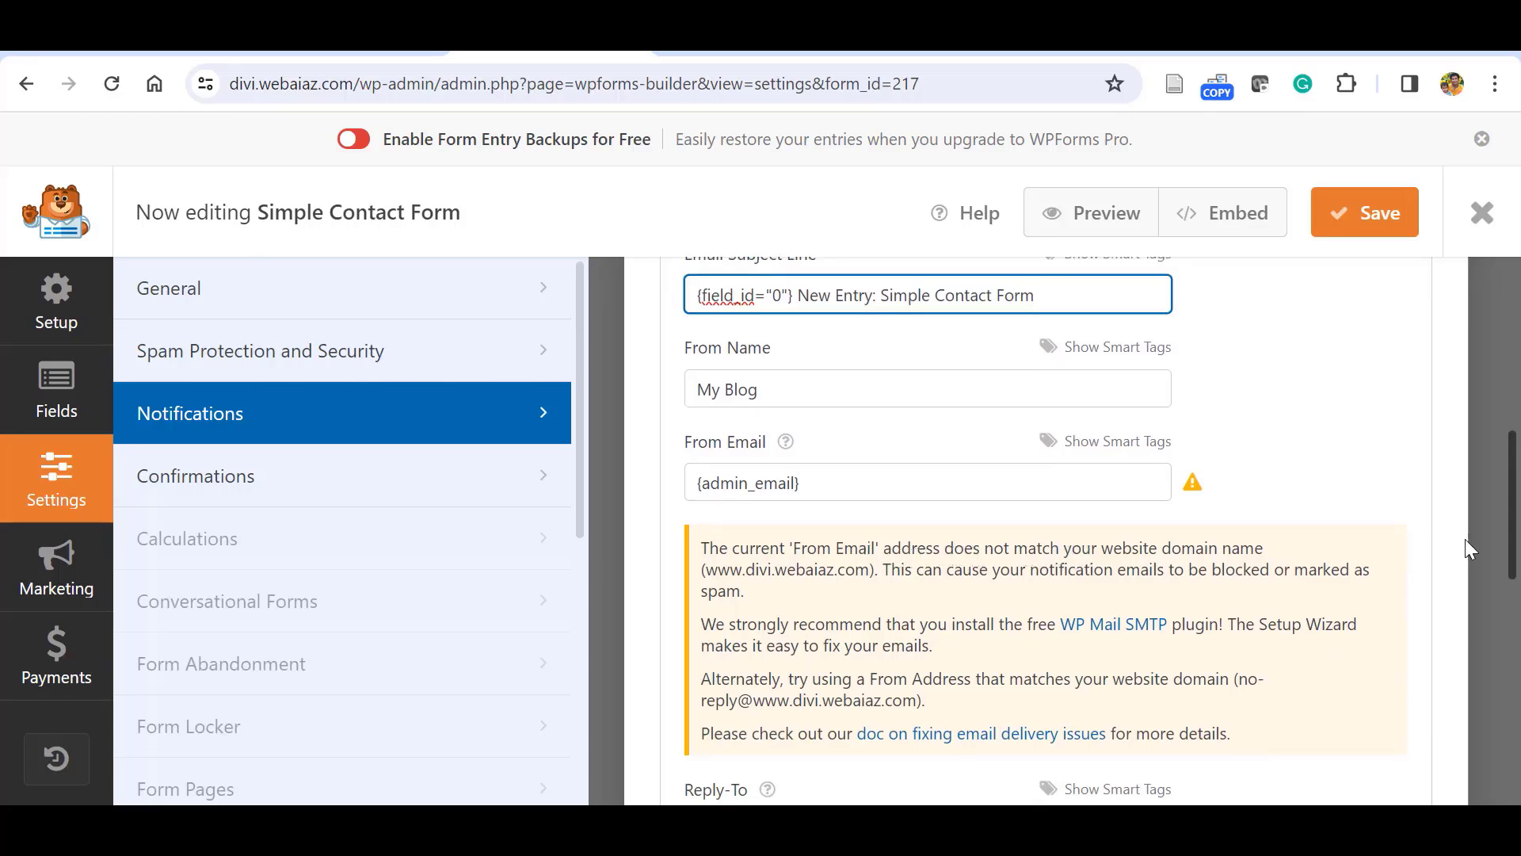
Change the added recipient address's domain to webaiaz.
scroll(1513, 541, "up", 5)
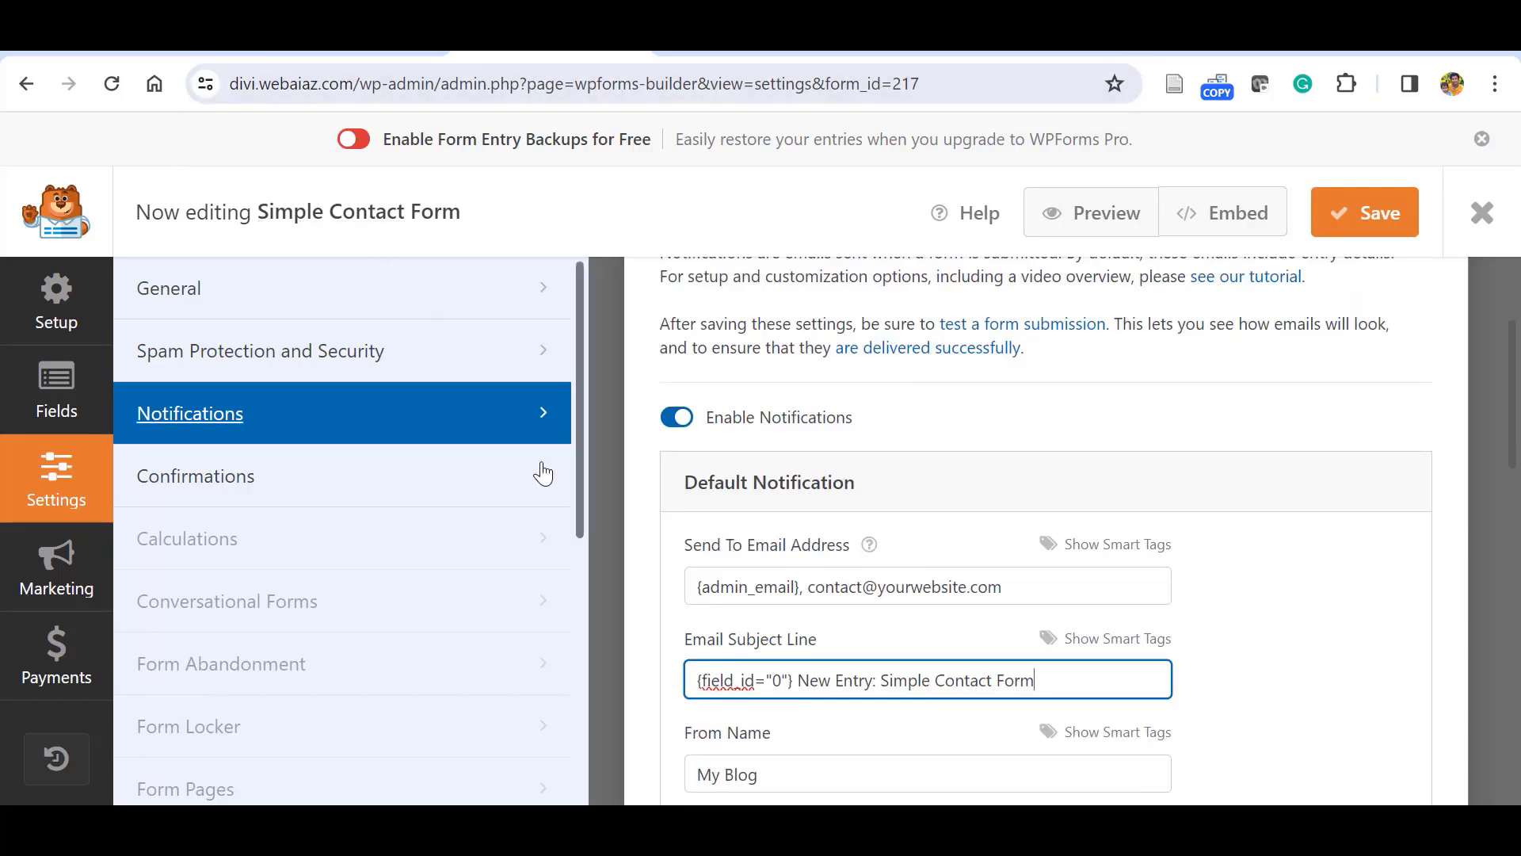
left_click(967, 587)
key("BackSpace")
key("BackSpace")
key("BackSpace")
key("BackSpace")
key("BackSpace")
key("BackSpace")
key("BackSpace")
key("BackSpace")
key("BackSpace")
key("BackSpace")
key("BackSpace")
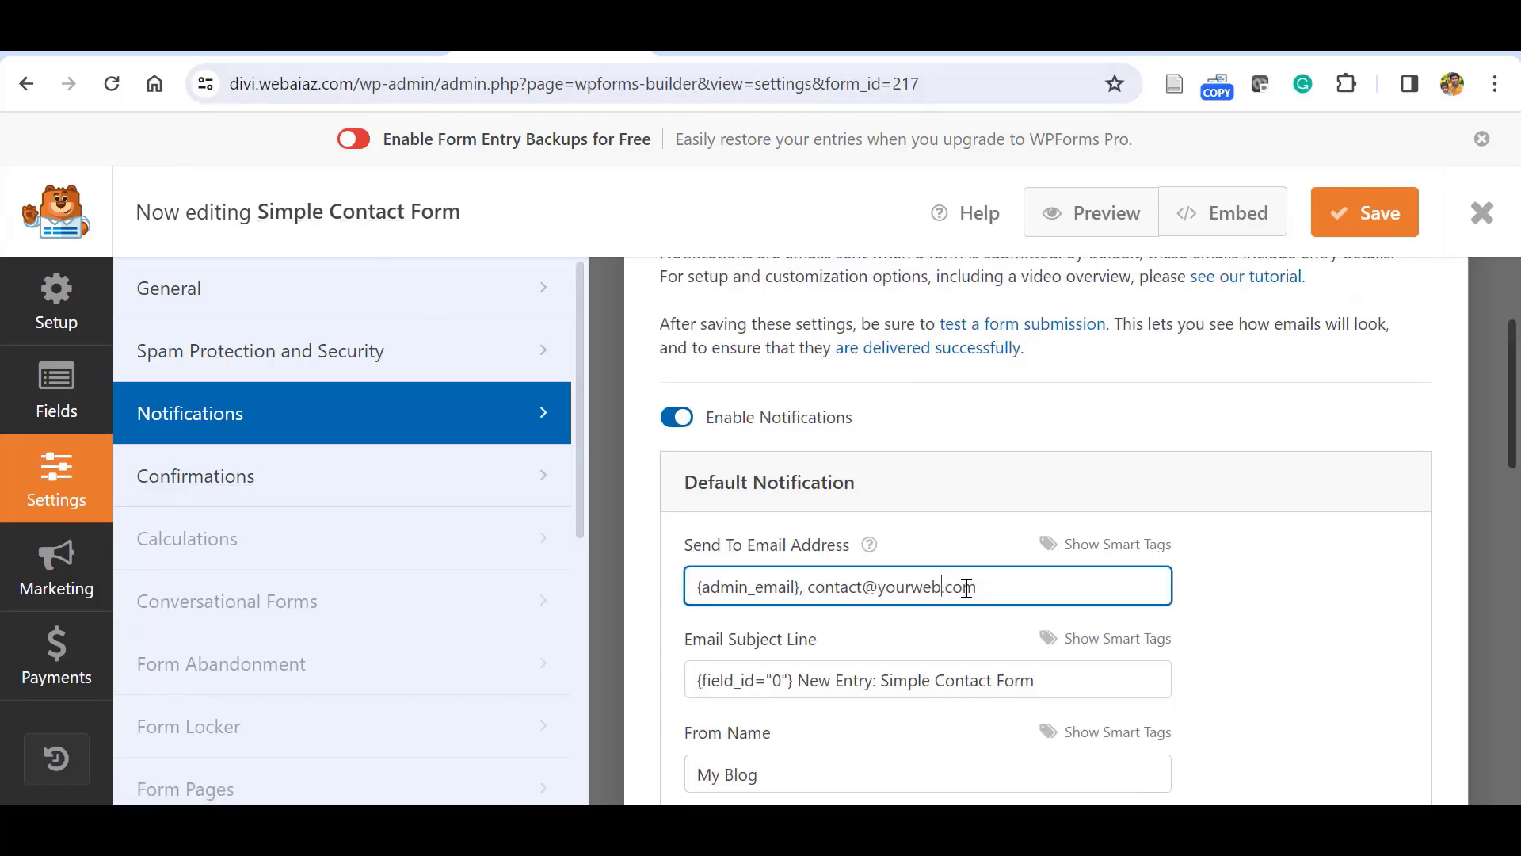
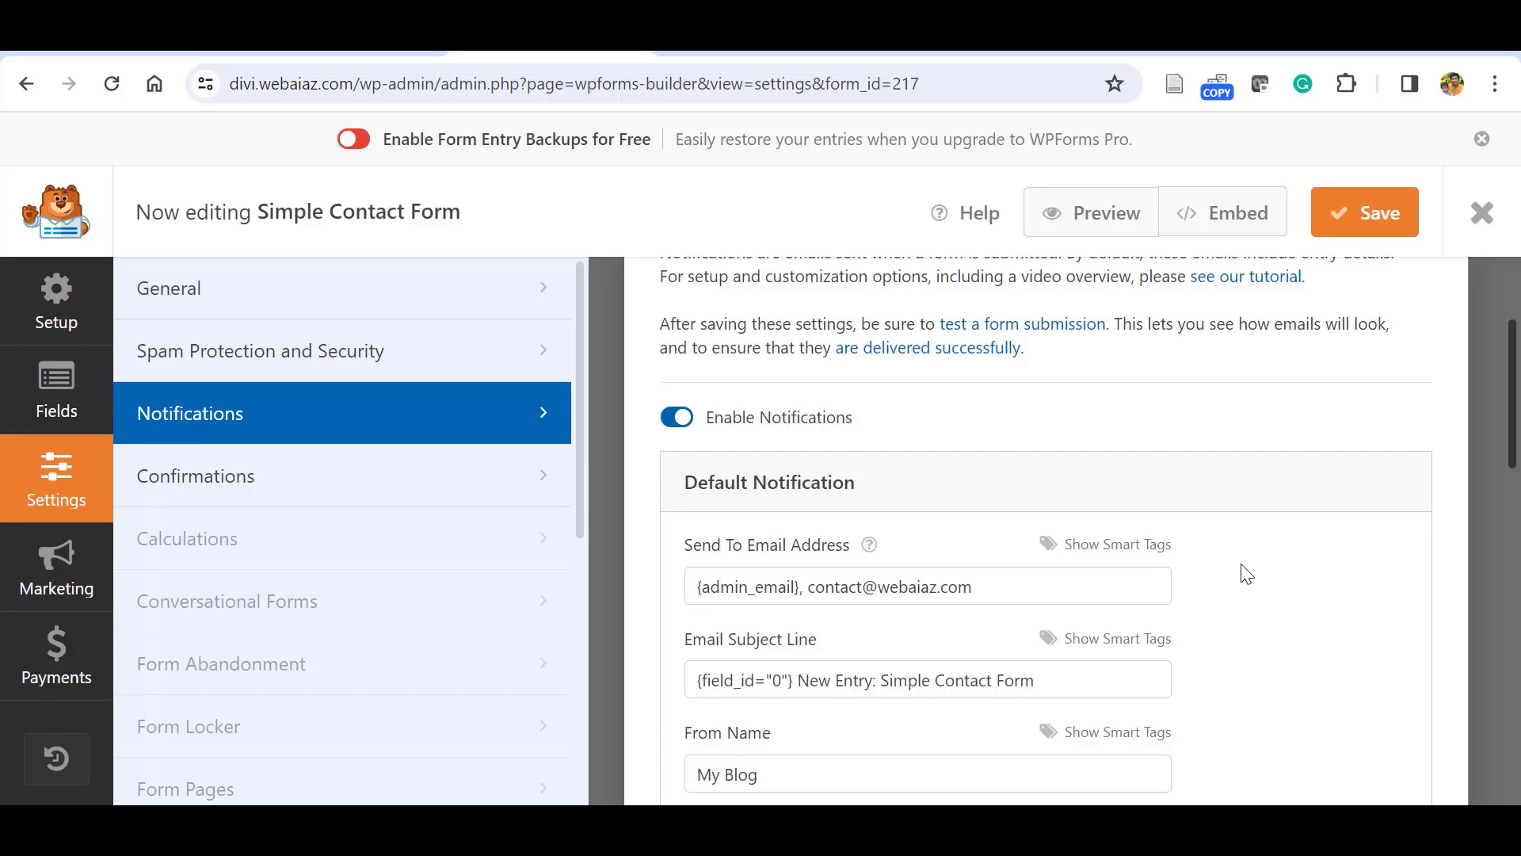
left_click_drag(1513, 428, 1517, 317)
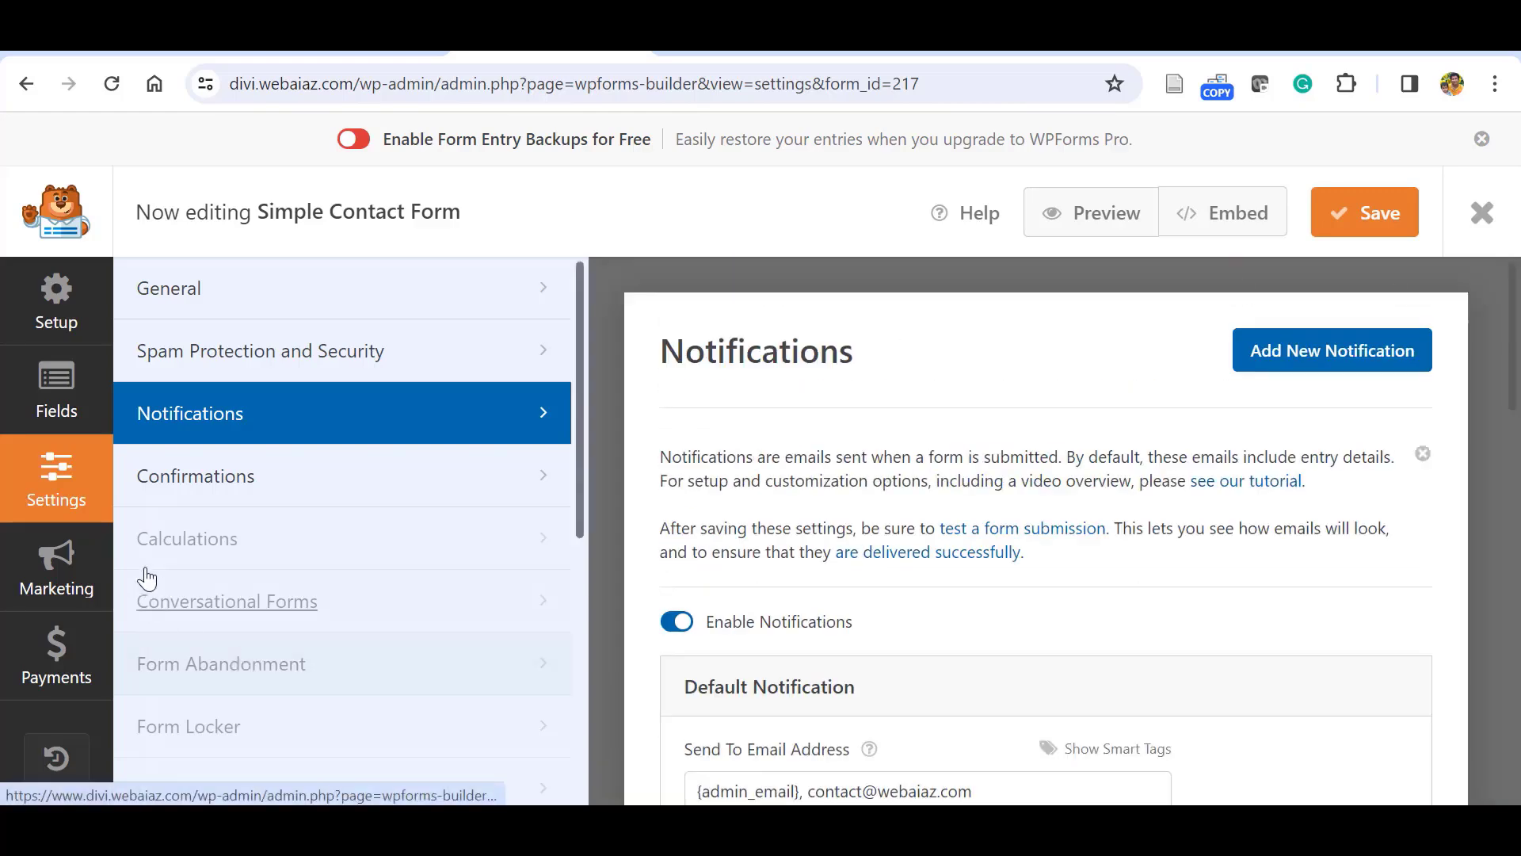
left_click(187, 489)
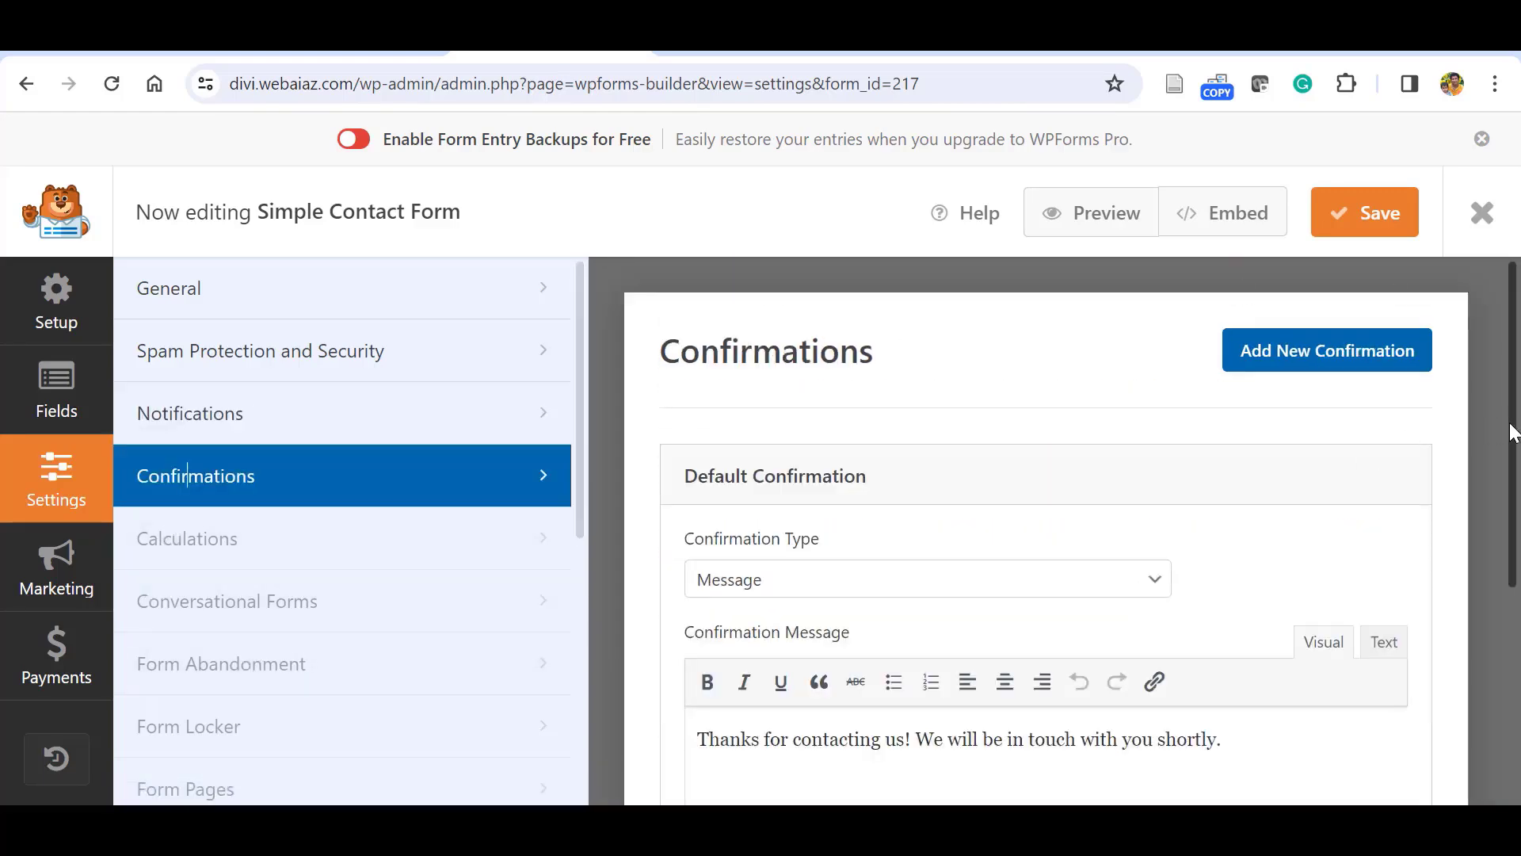
left_click_drag(1513, 432, 1517, 559)
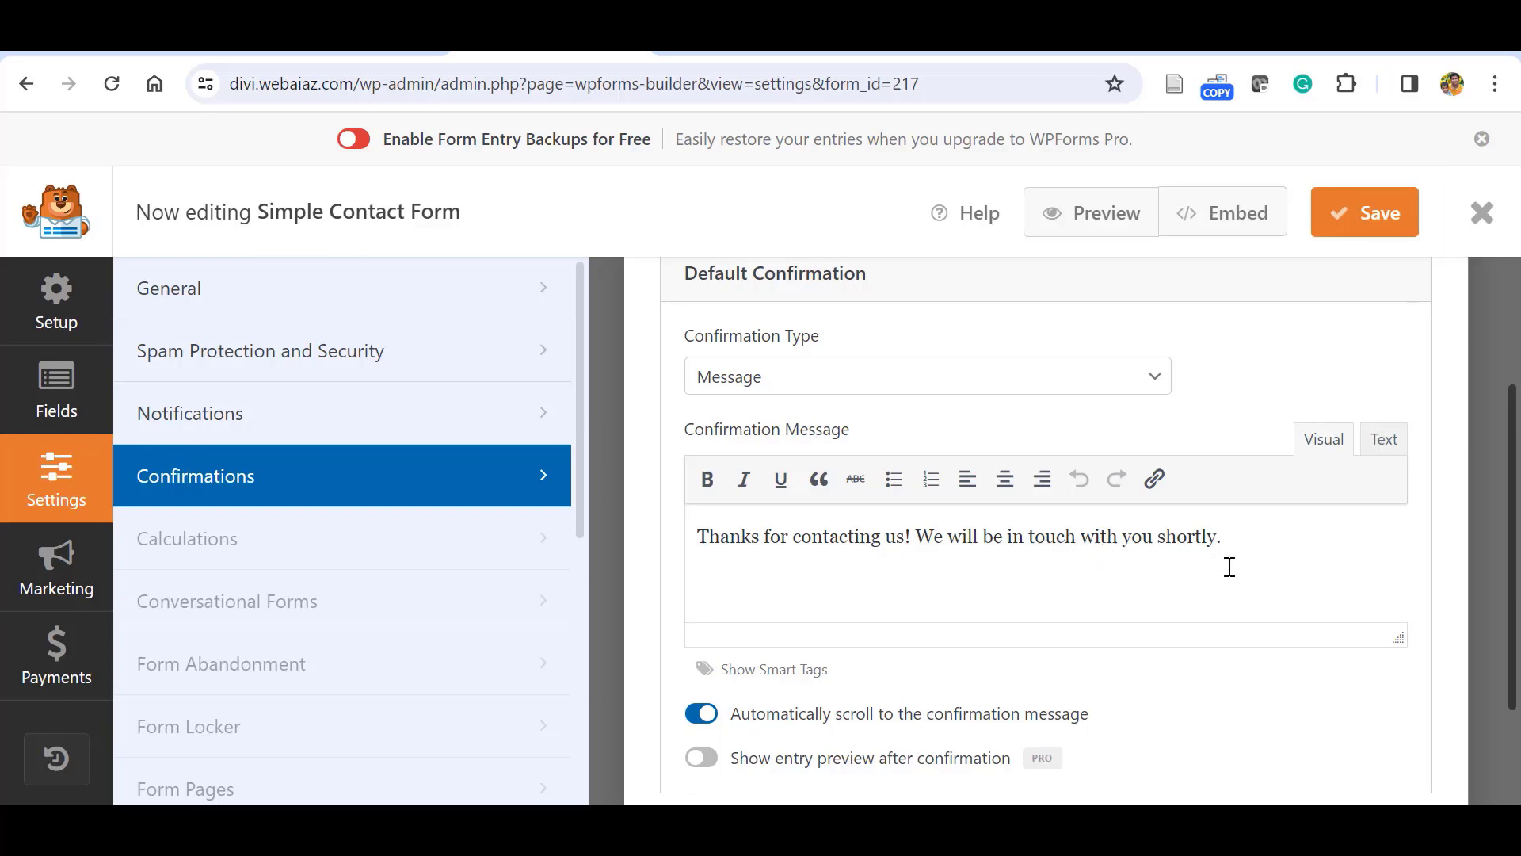
left_click_drag(1236, 552, 690, 549)
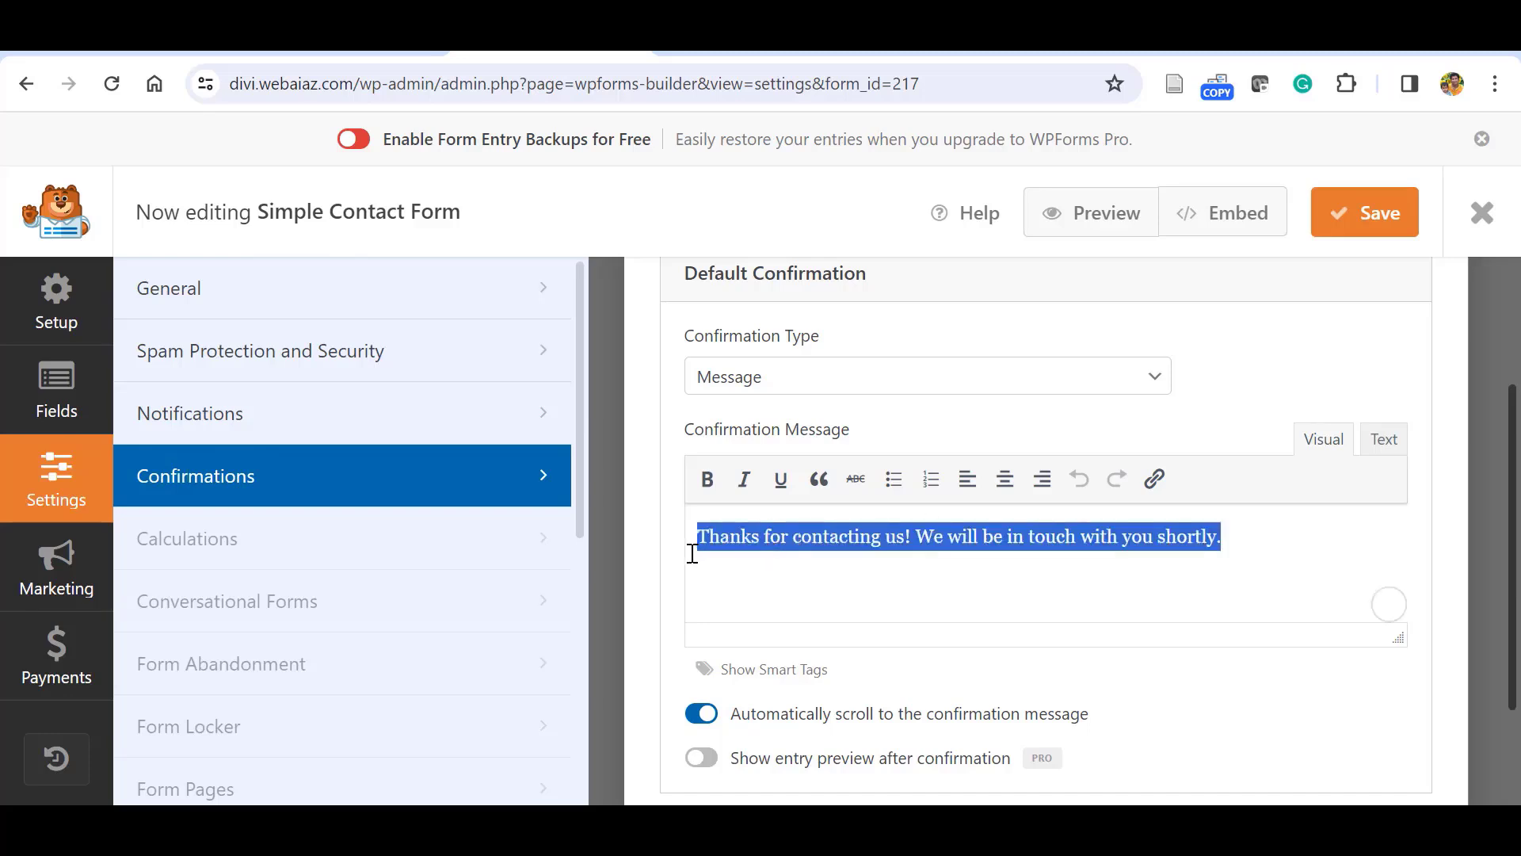
left_click(768, 590)
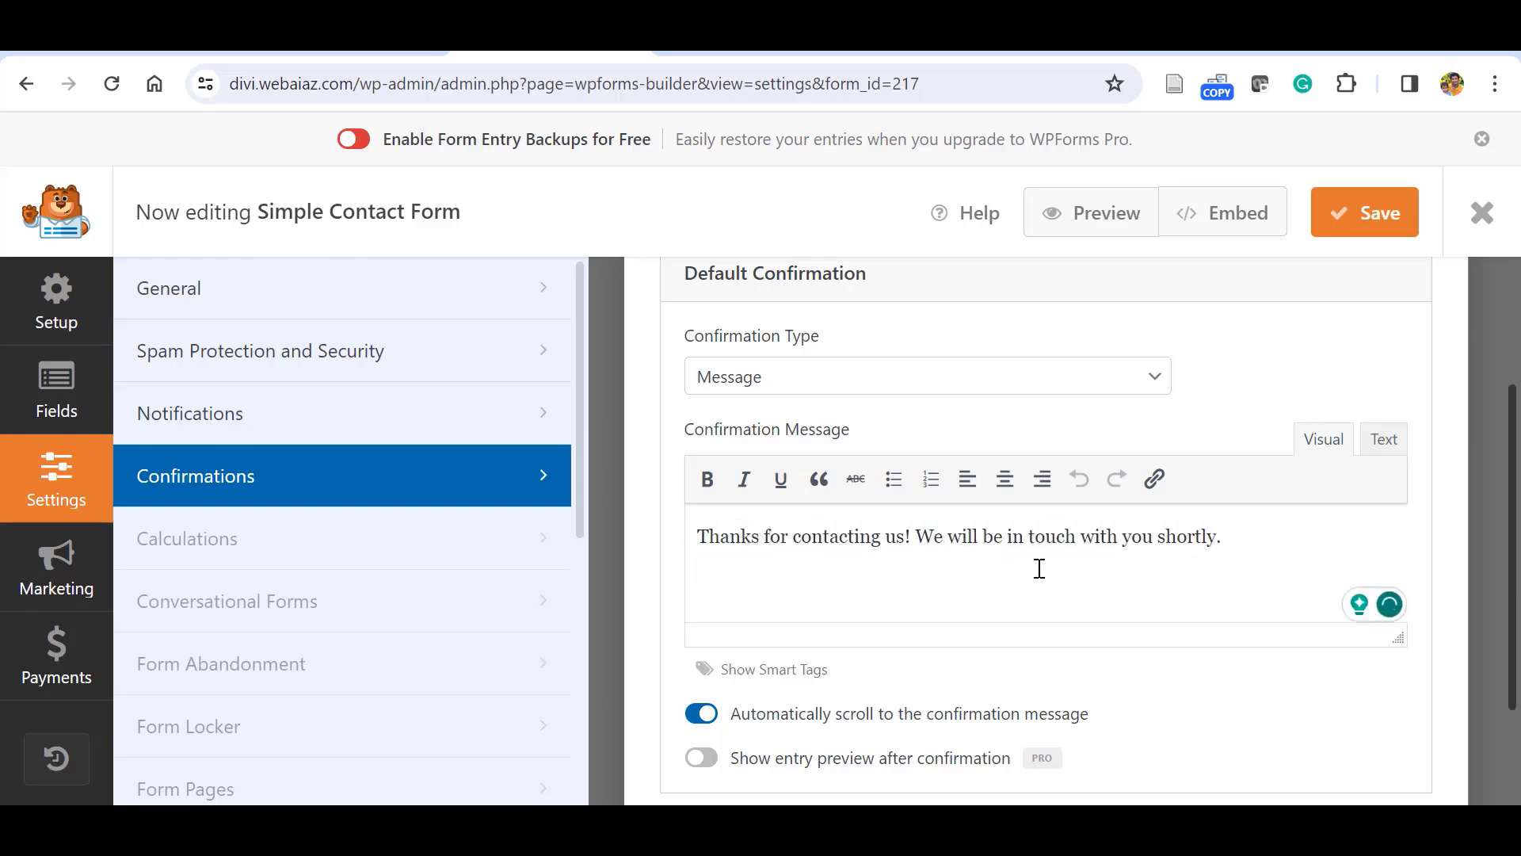
scroll(931, 443, "up", 1)
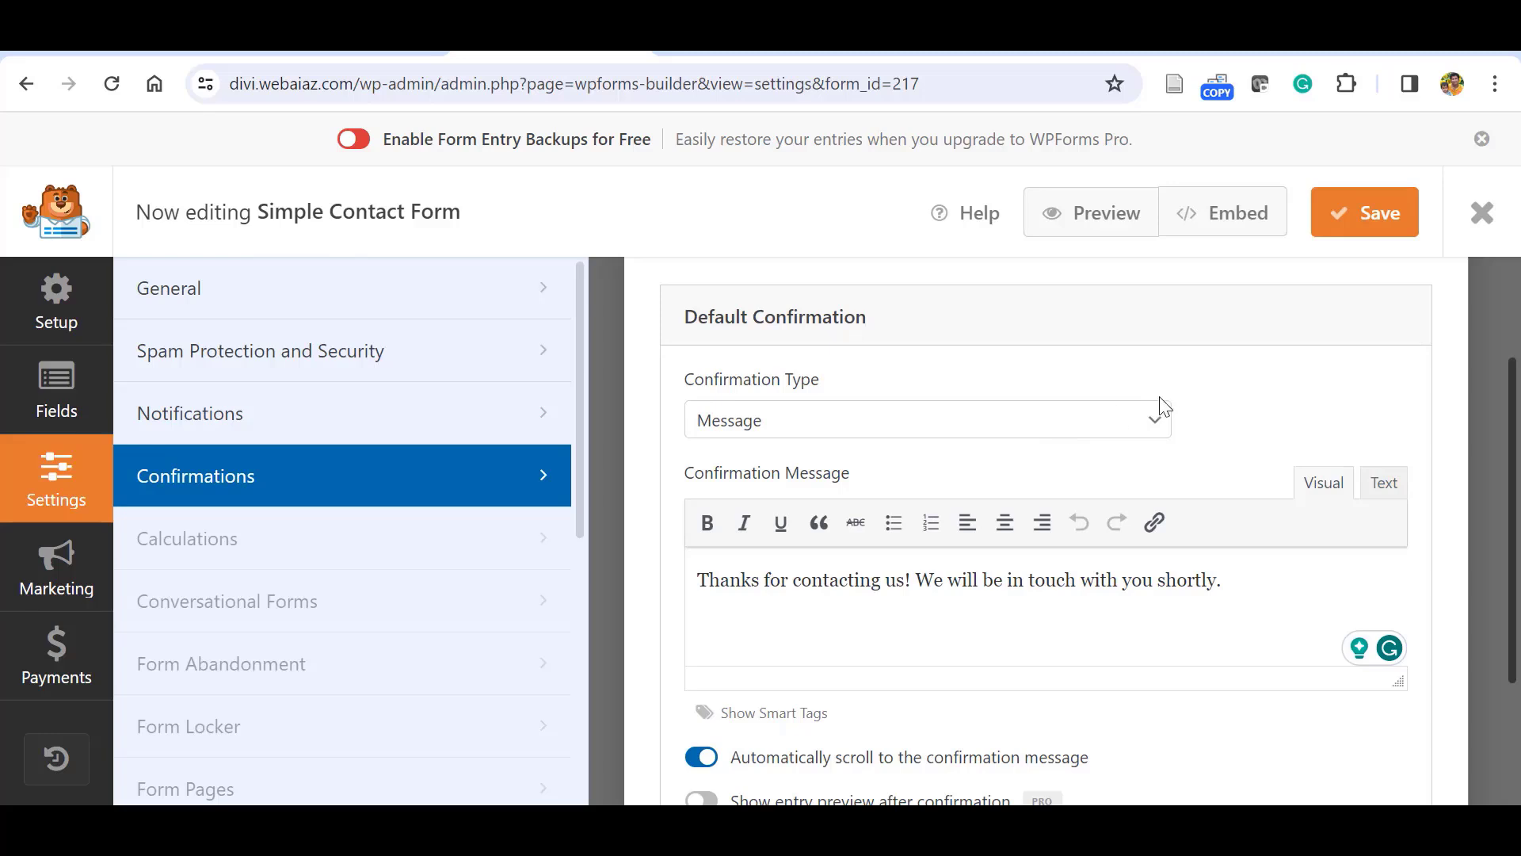
left_click(1155, 423)
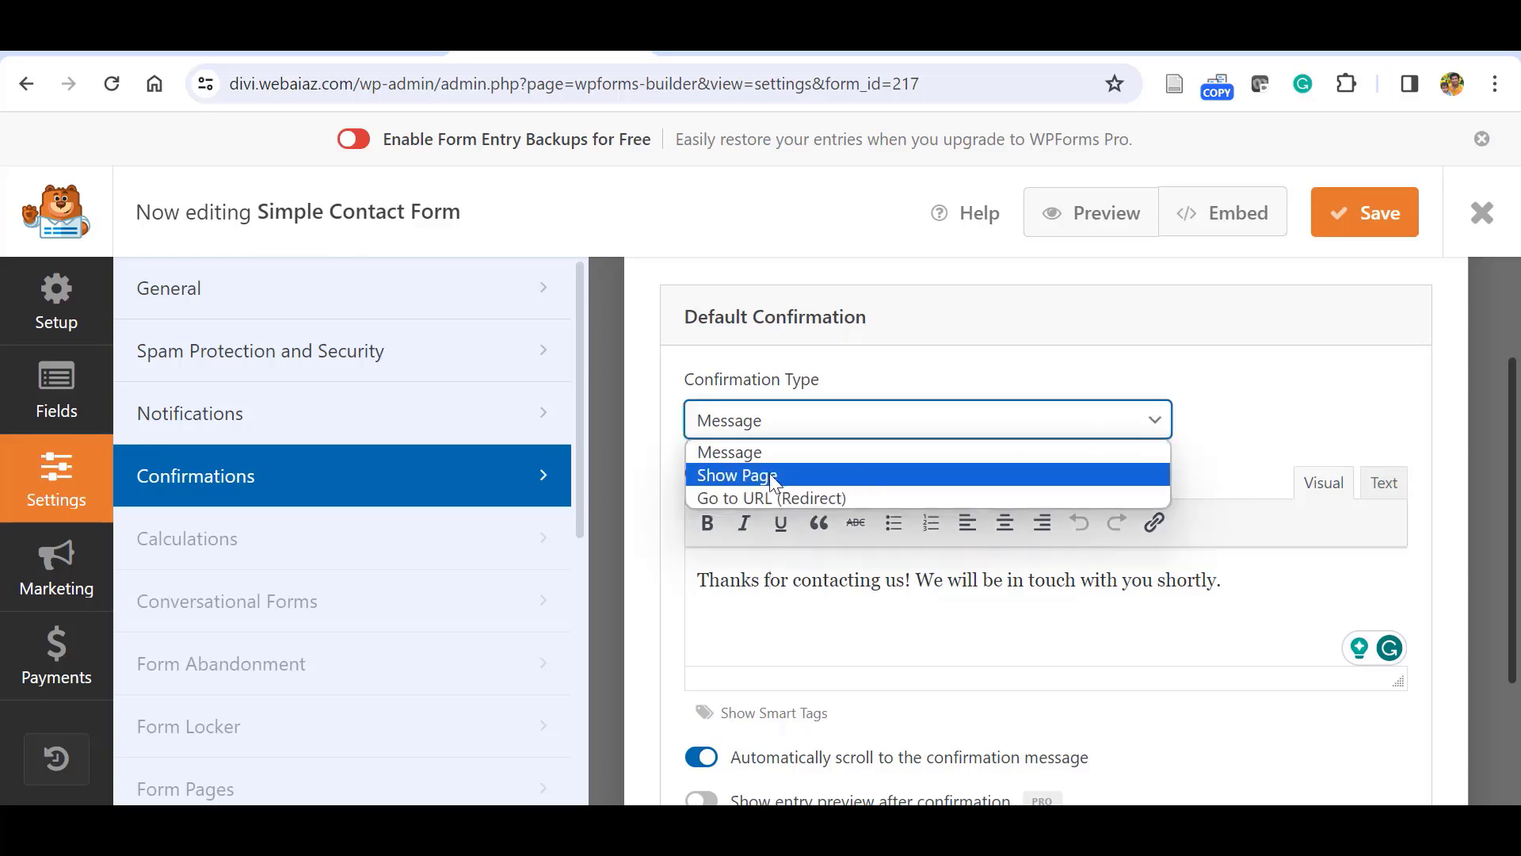
left_click(769, 474)
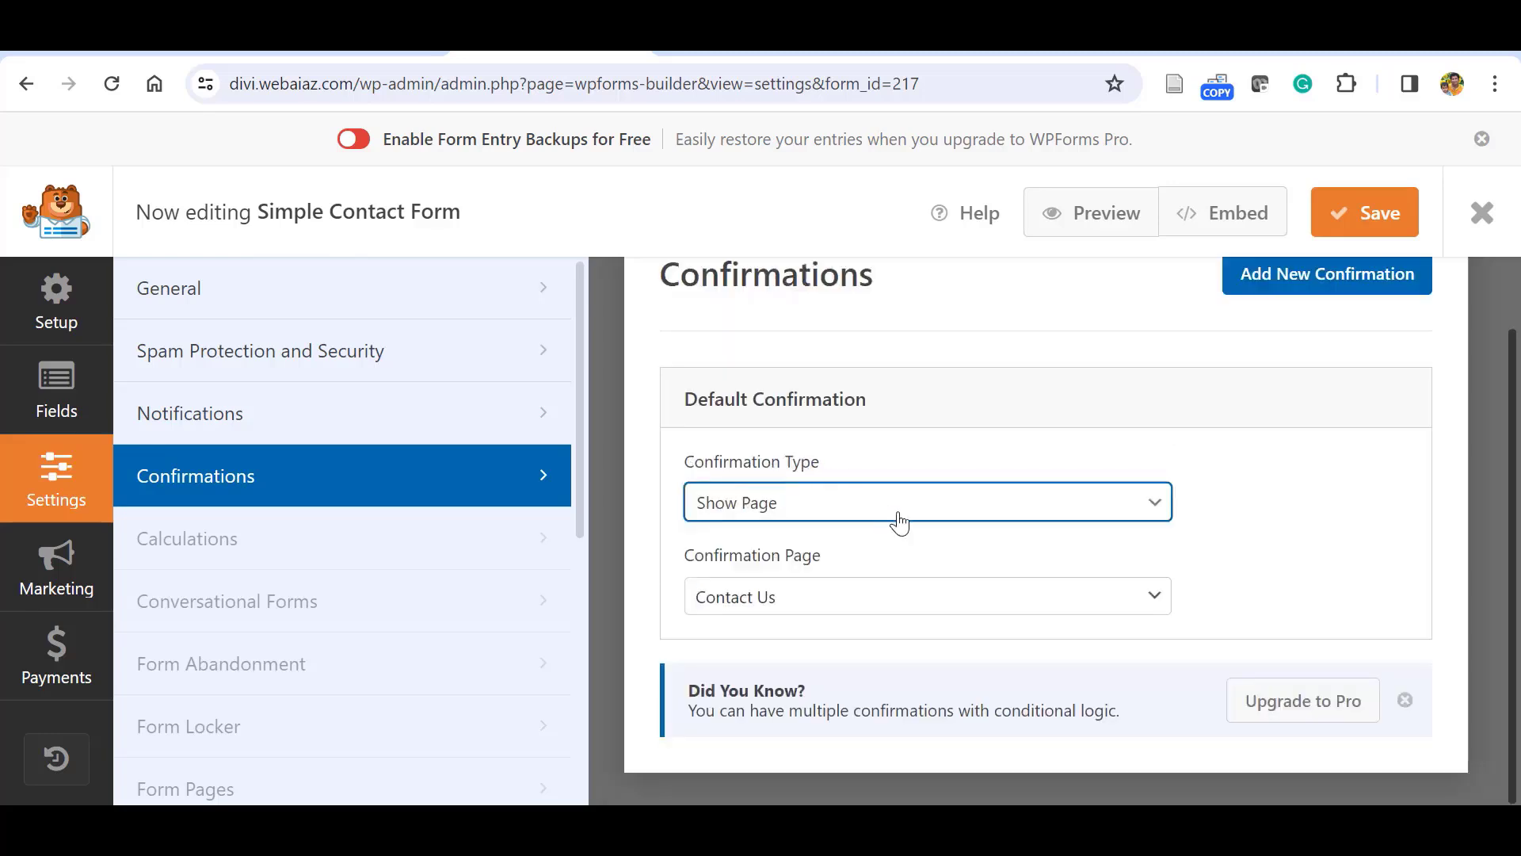
left_click(1042, 604)
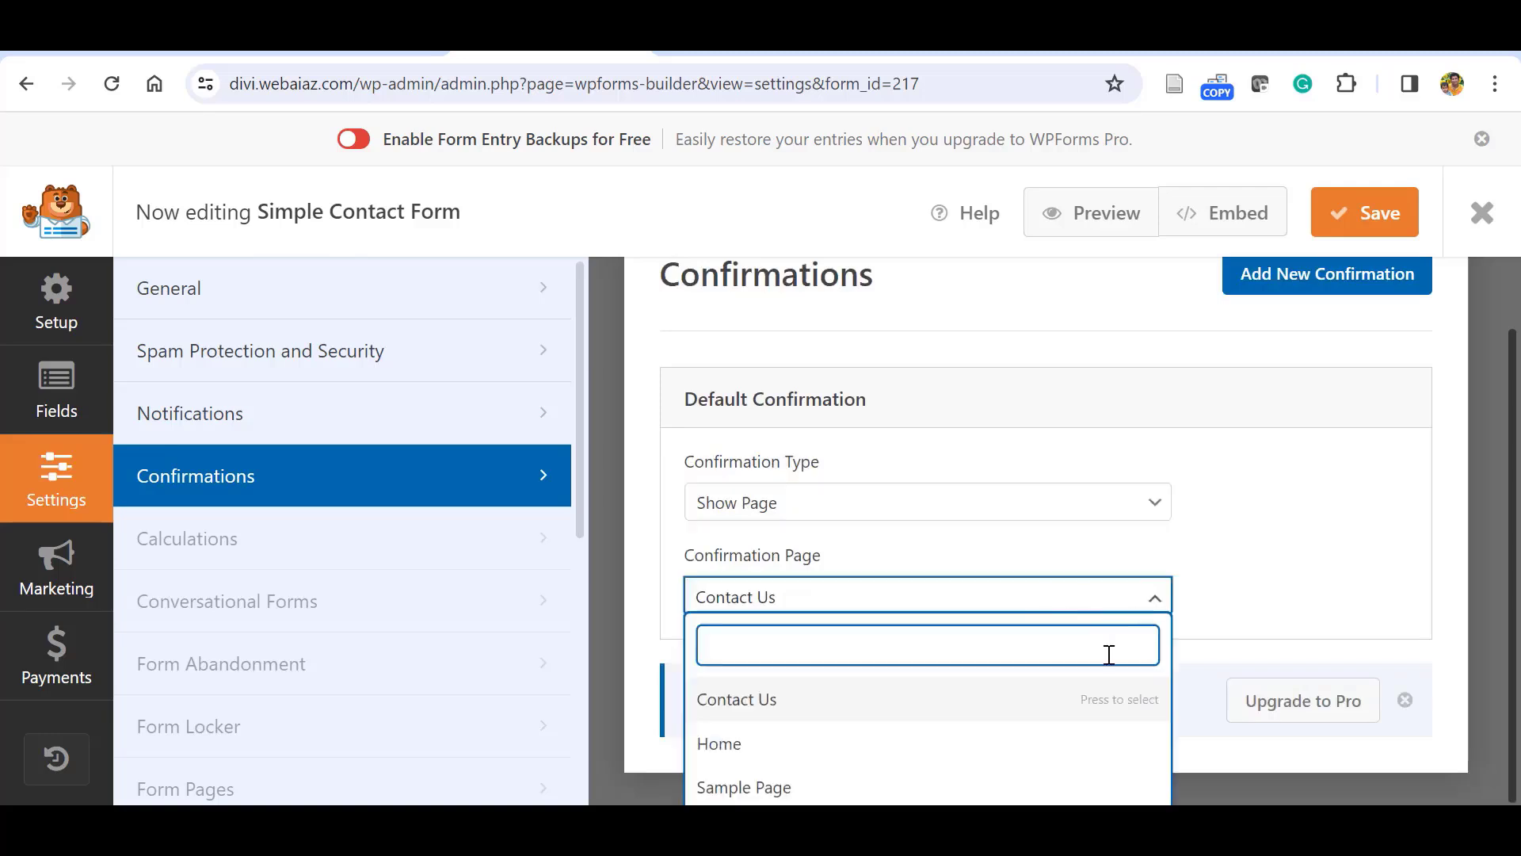
left_click(1146, 504)
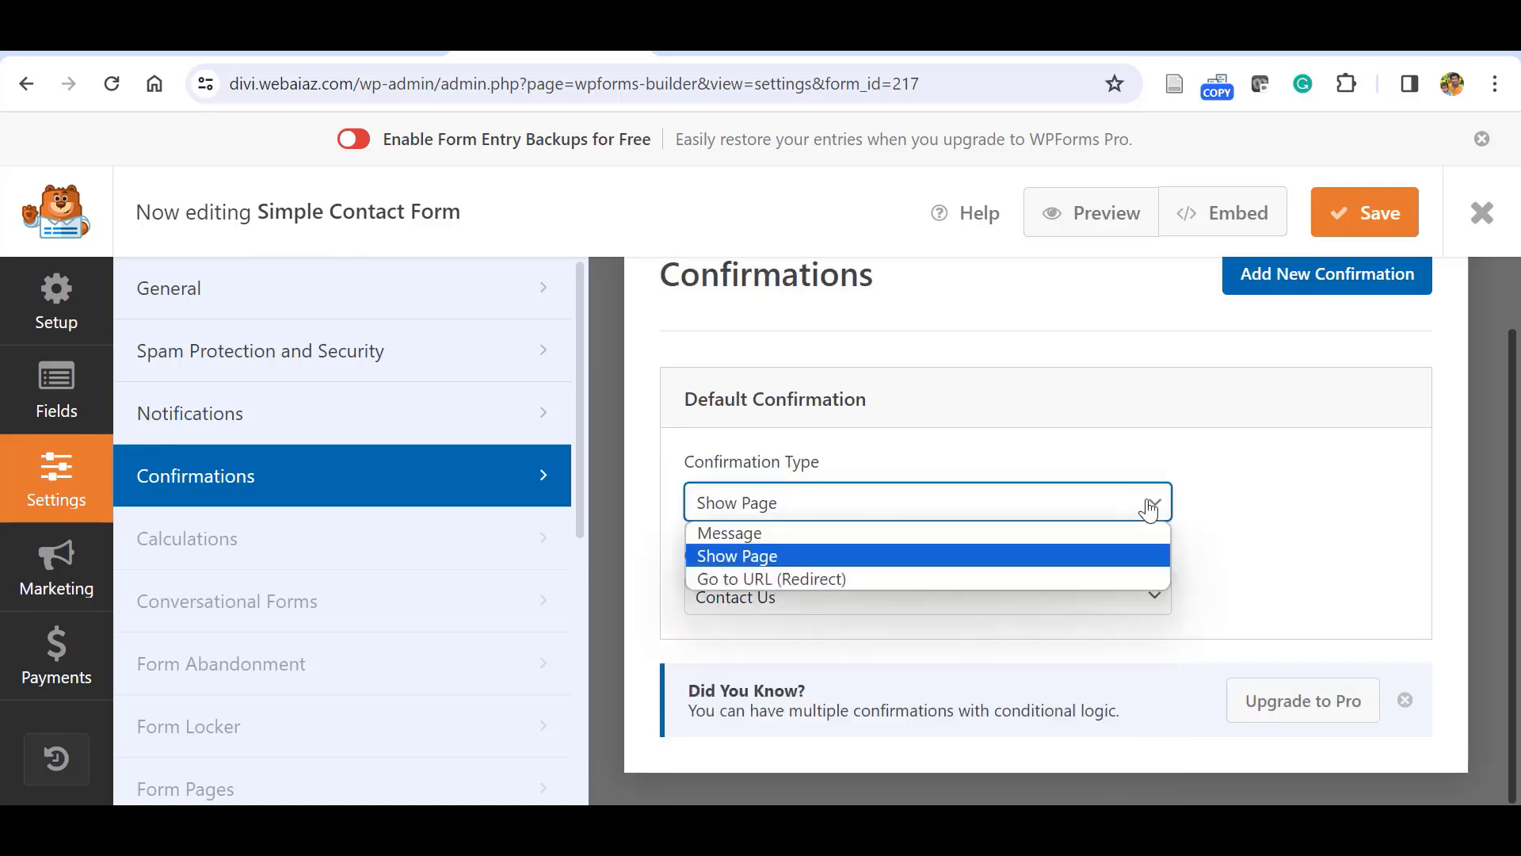
left_click(1062, 575)
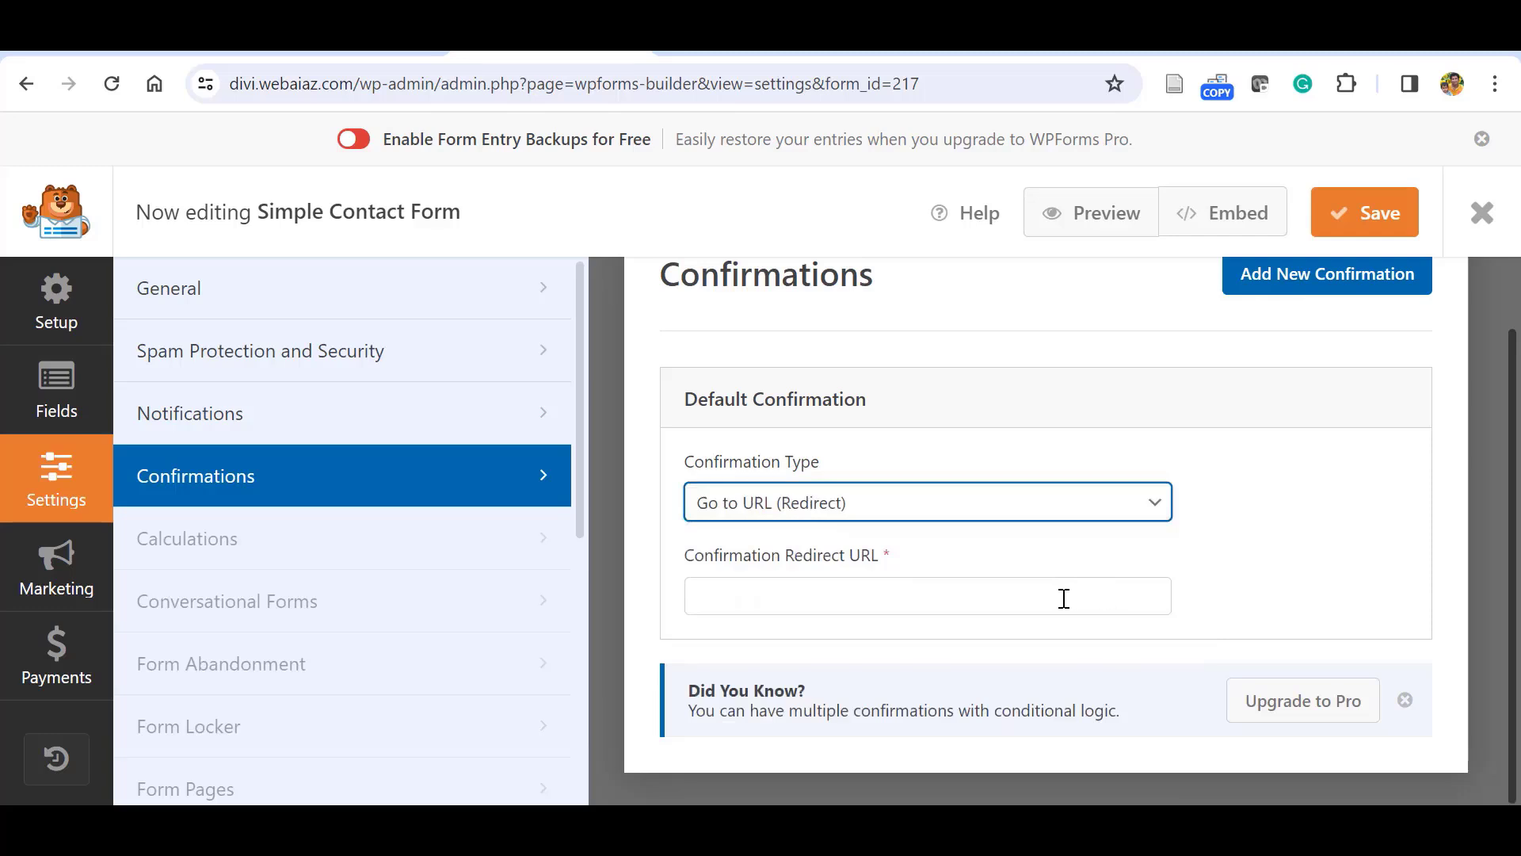
left_click(1064, 599)
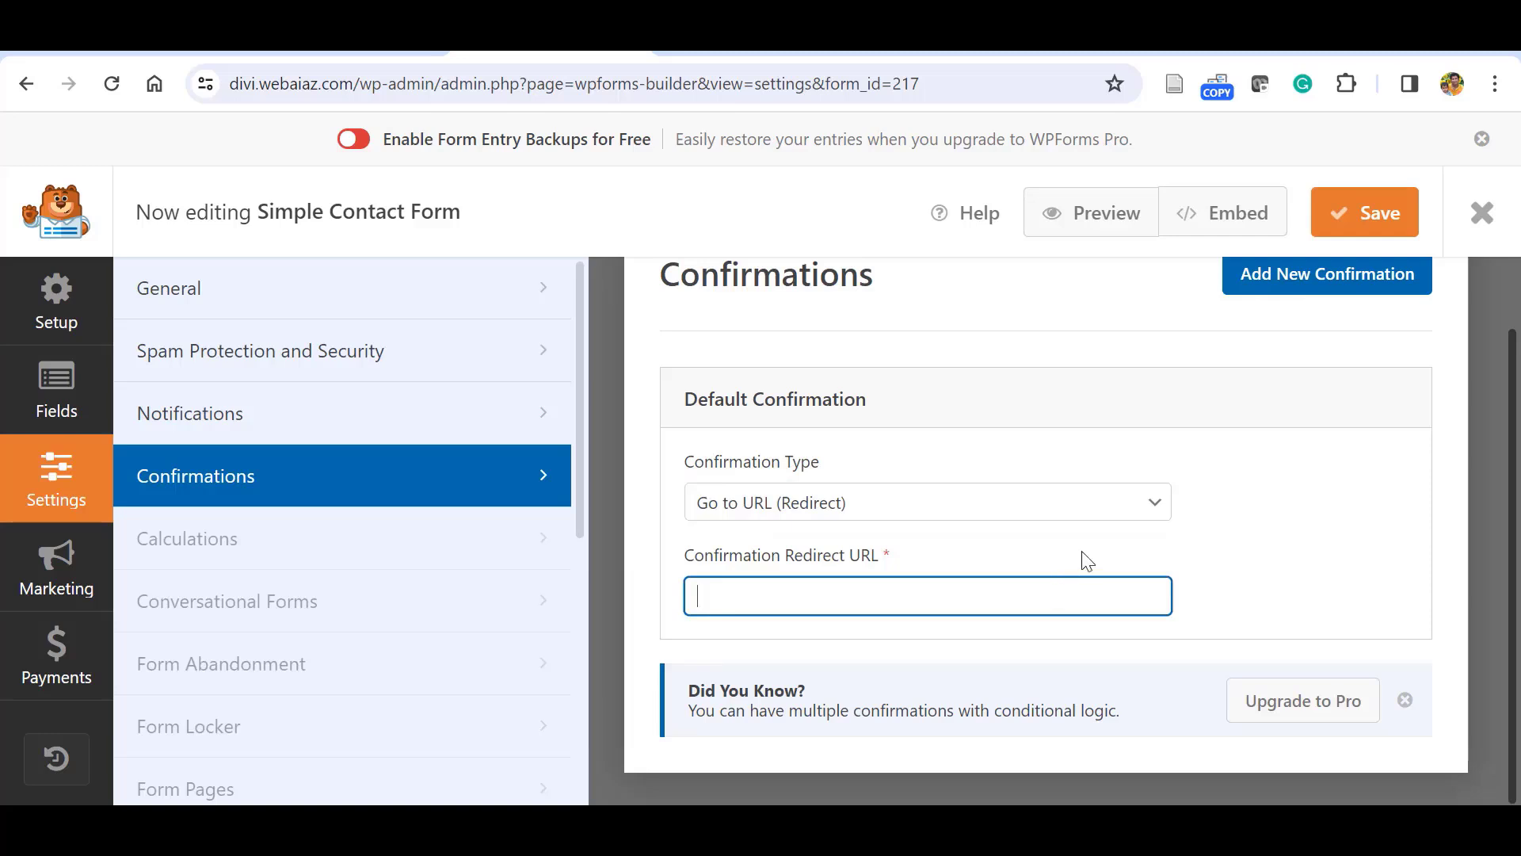
left_click(1153, 502)
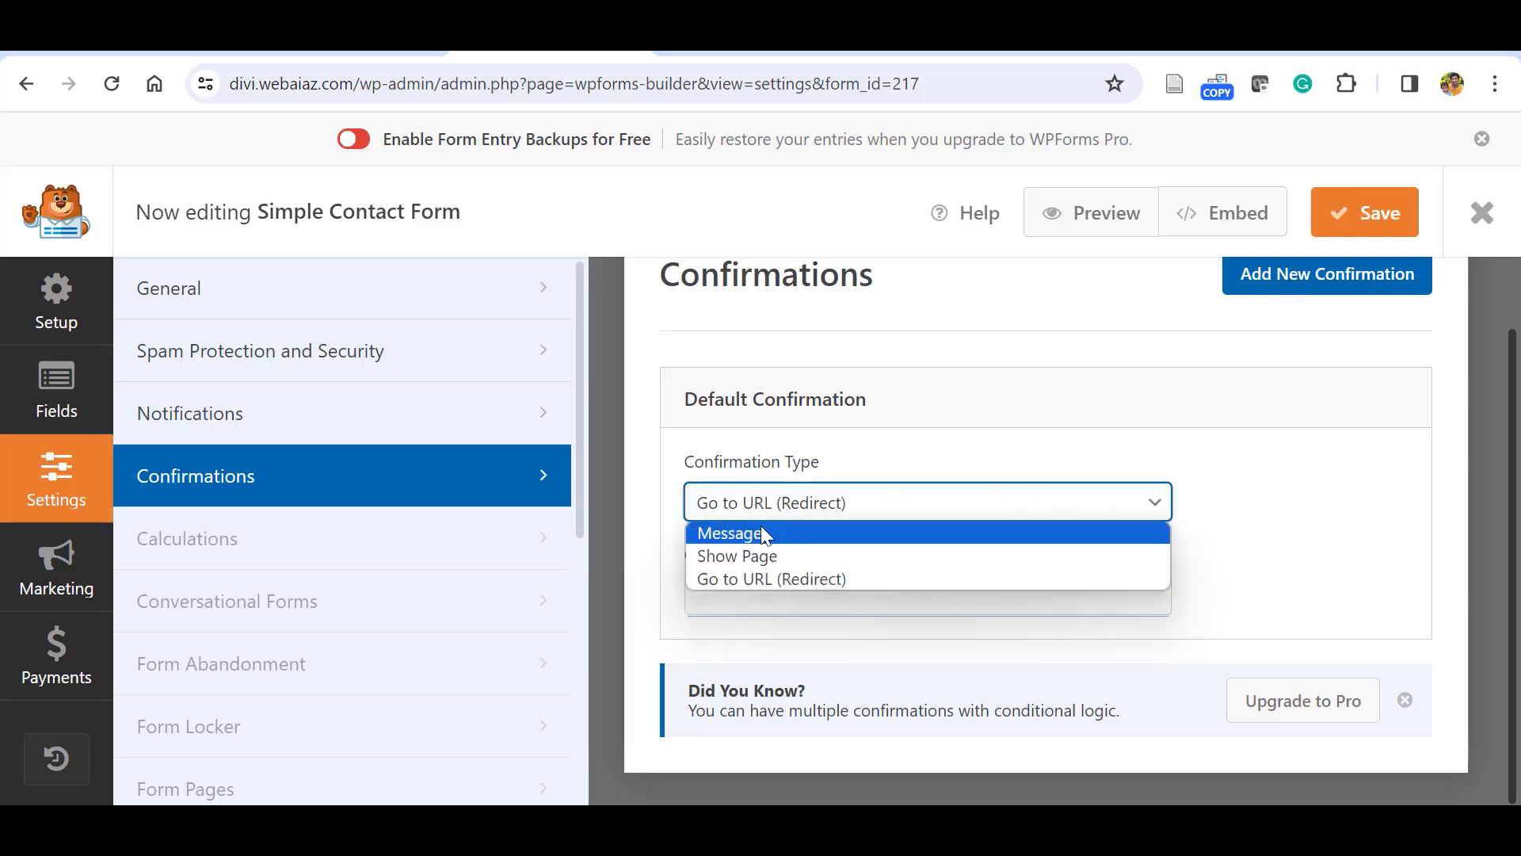
left_click(764, 533)
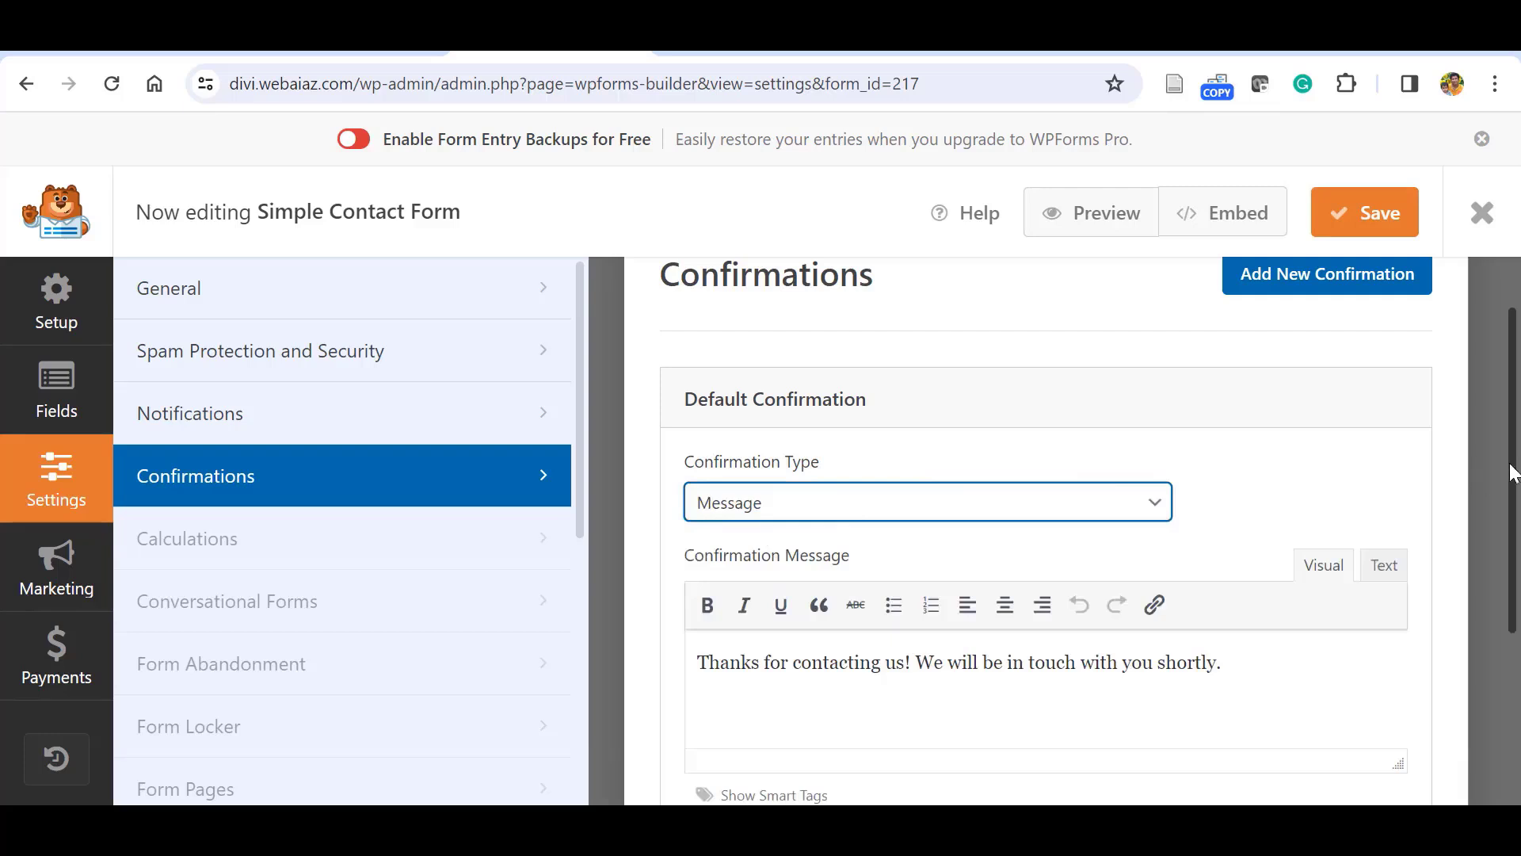
left_click_drag(1511, 482, 1512, 531)
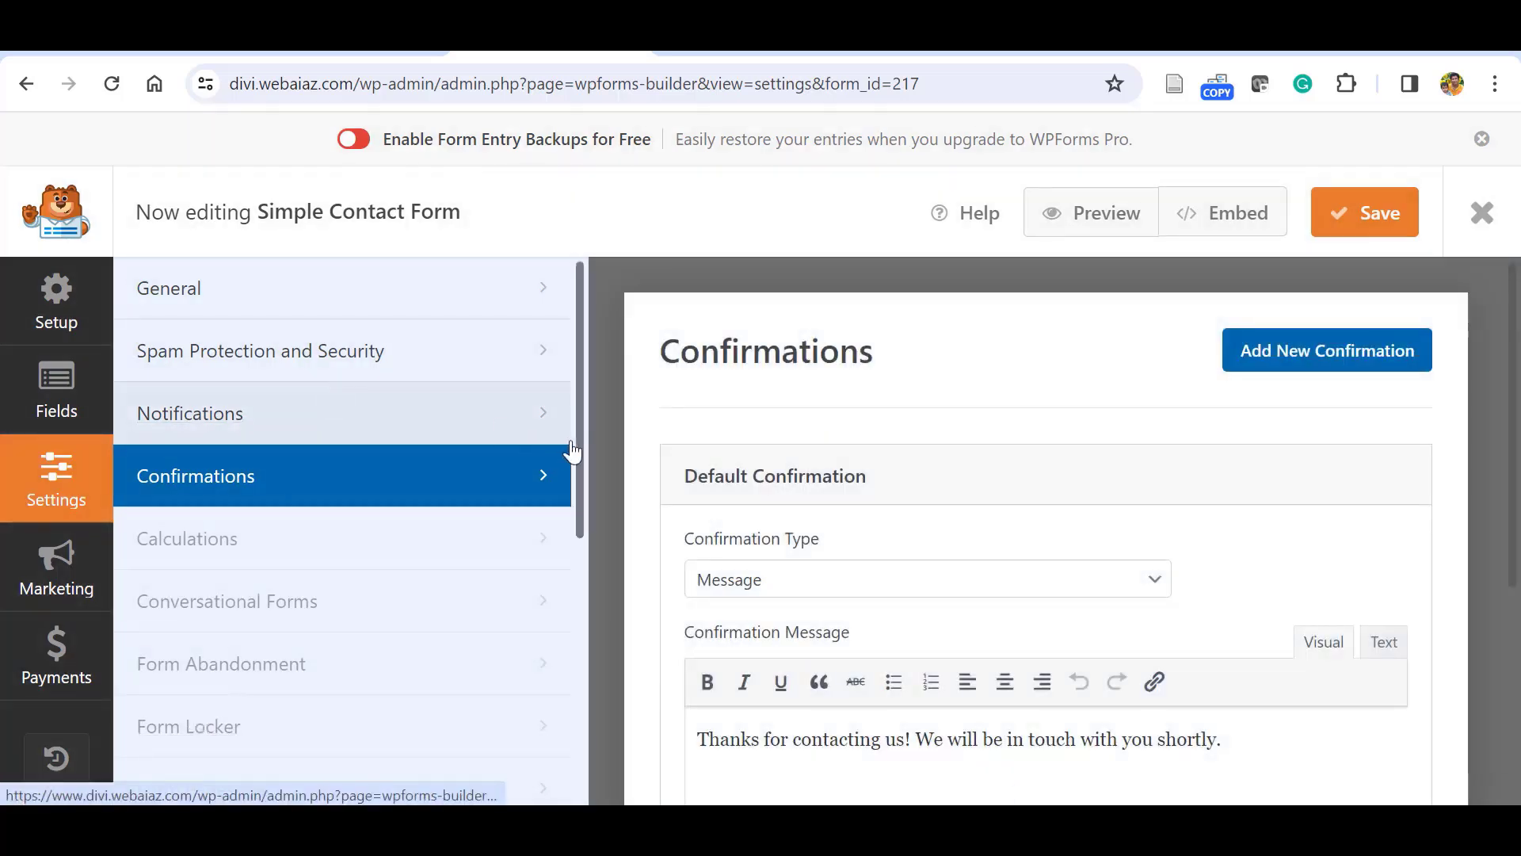
left_click_drag(575, 440, 606, 344)
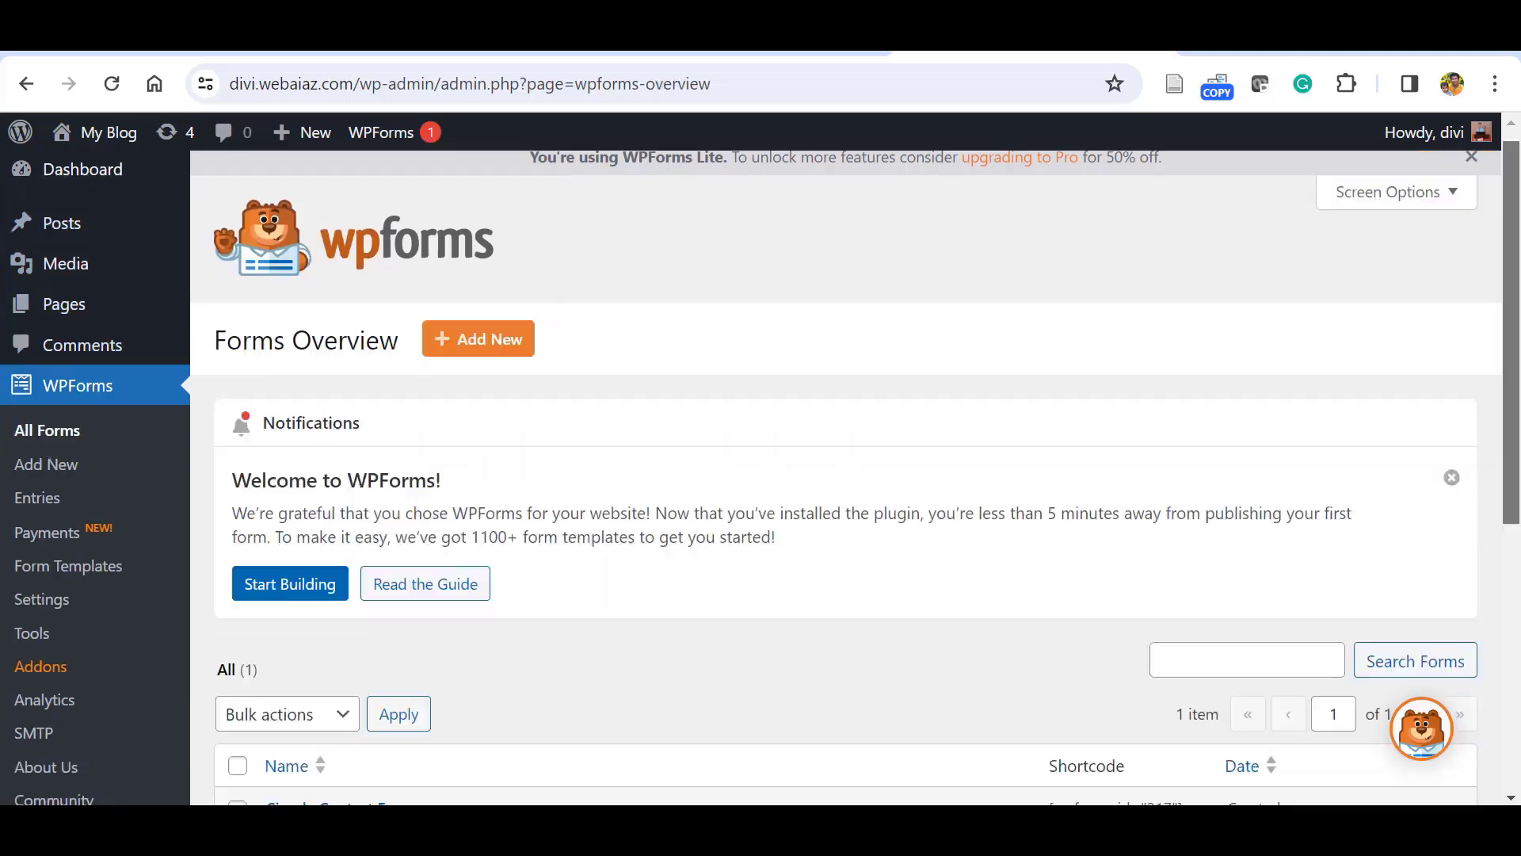
Scroll down the site's public home page.
scroll(1307, 393, "down", 3)
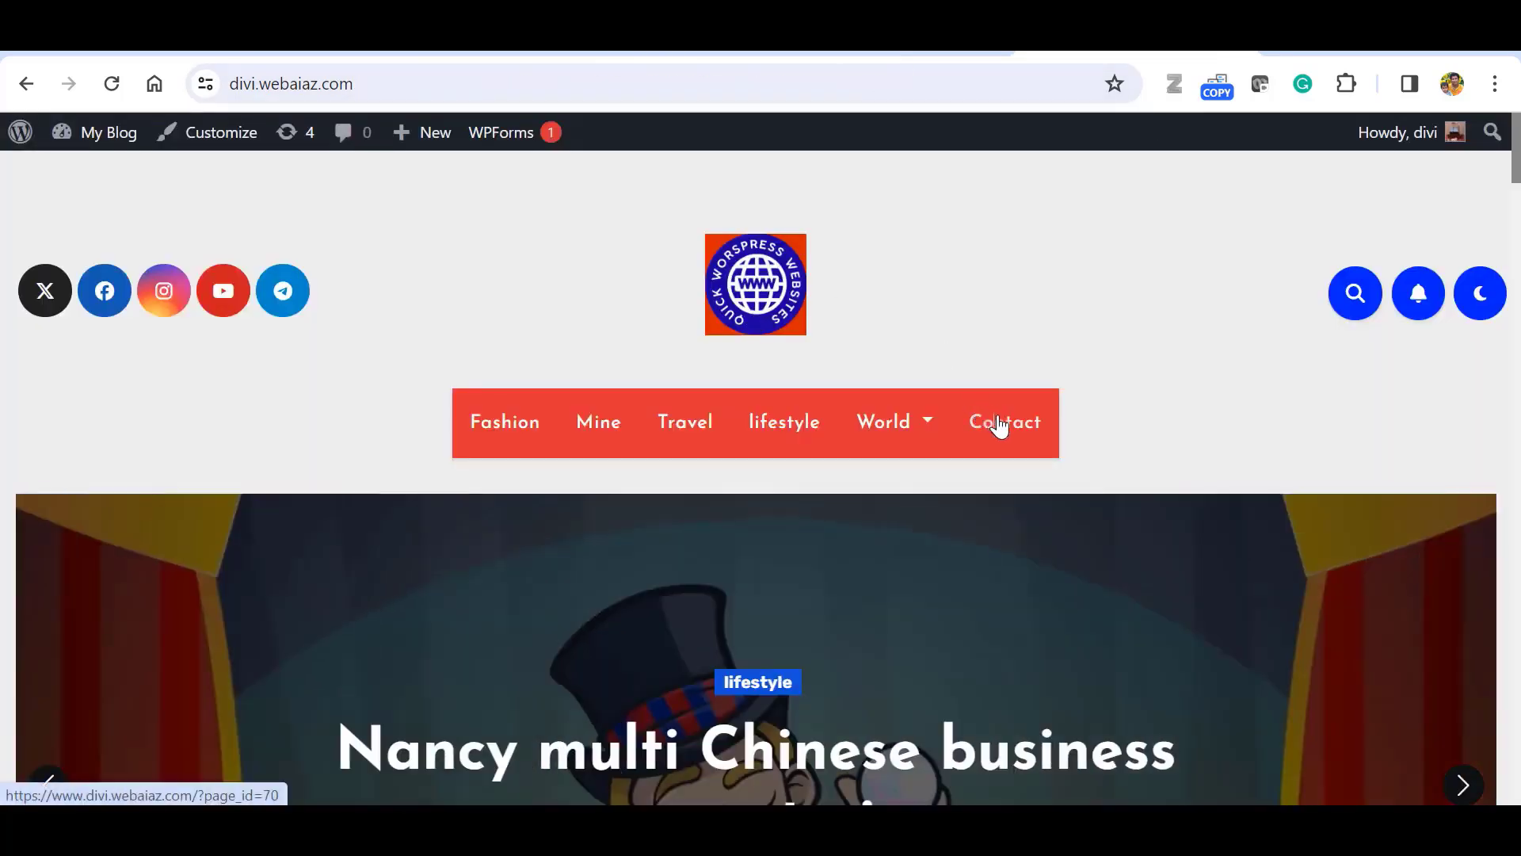
Visit the site's Contact page and open it in the block editor.
left_click(985, 417)
scroll(985, 418, "down", 5)
scroll(756, 477, "up", 5)
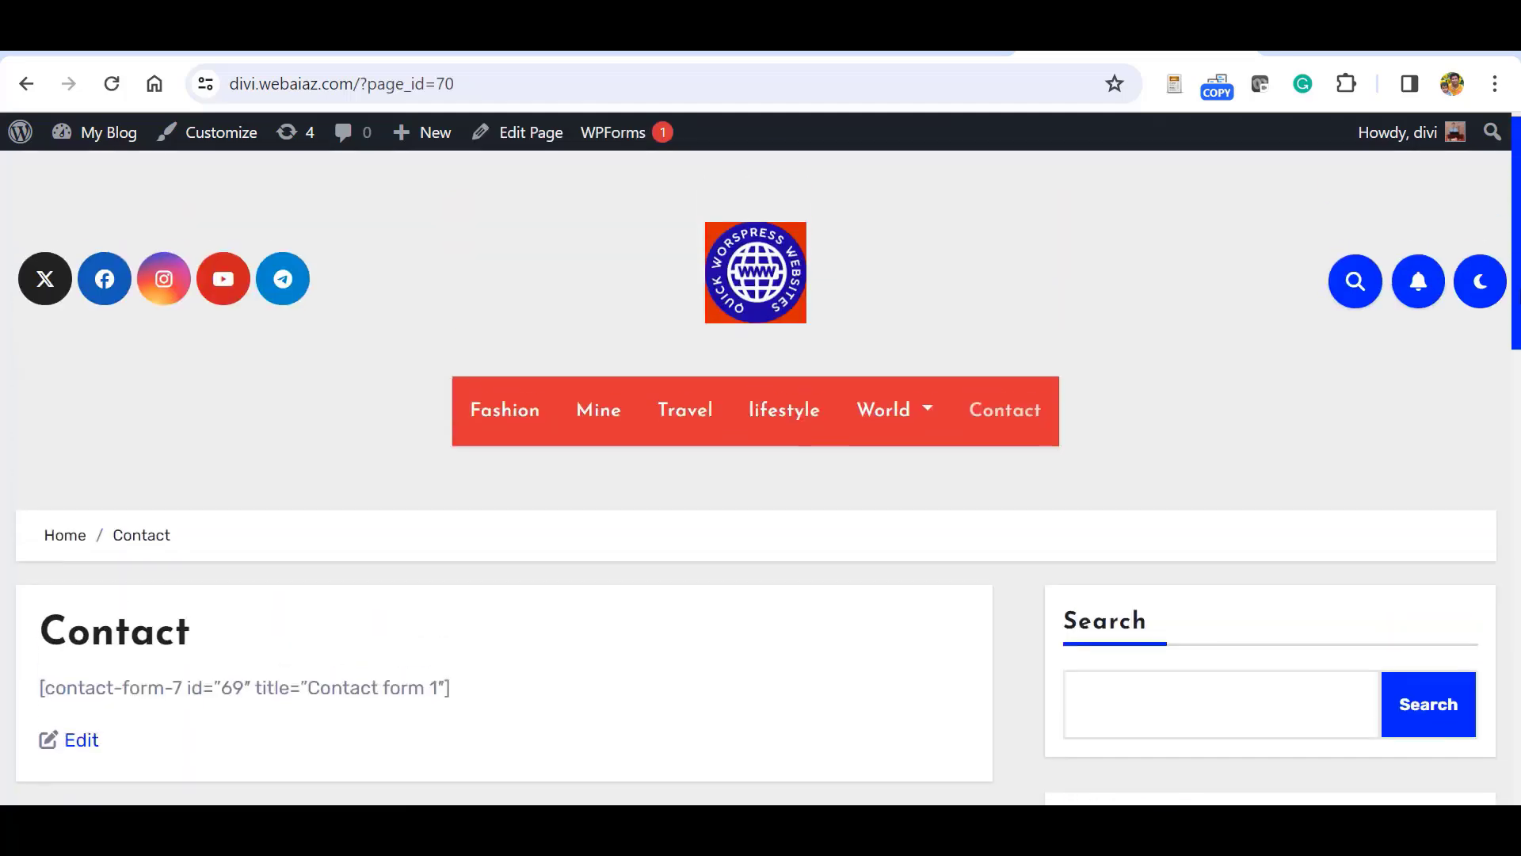
scroll(1515, 282, "down", 2)
scroll(1515, 281, "up", 2)
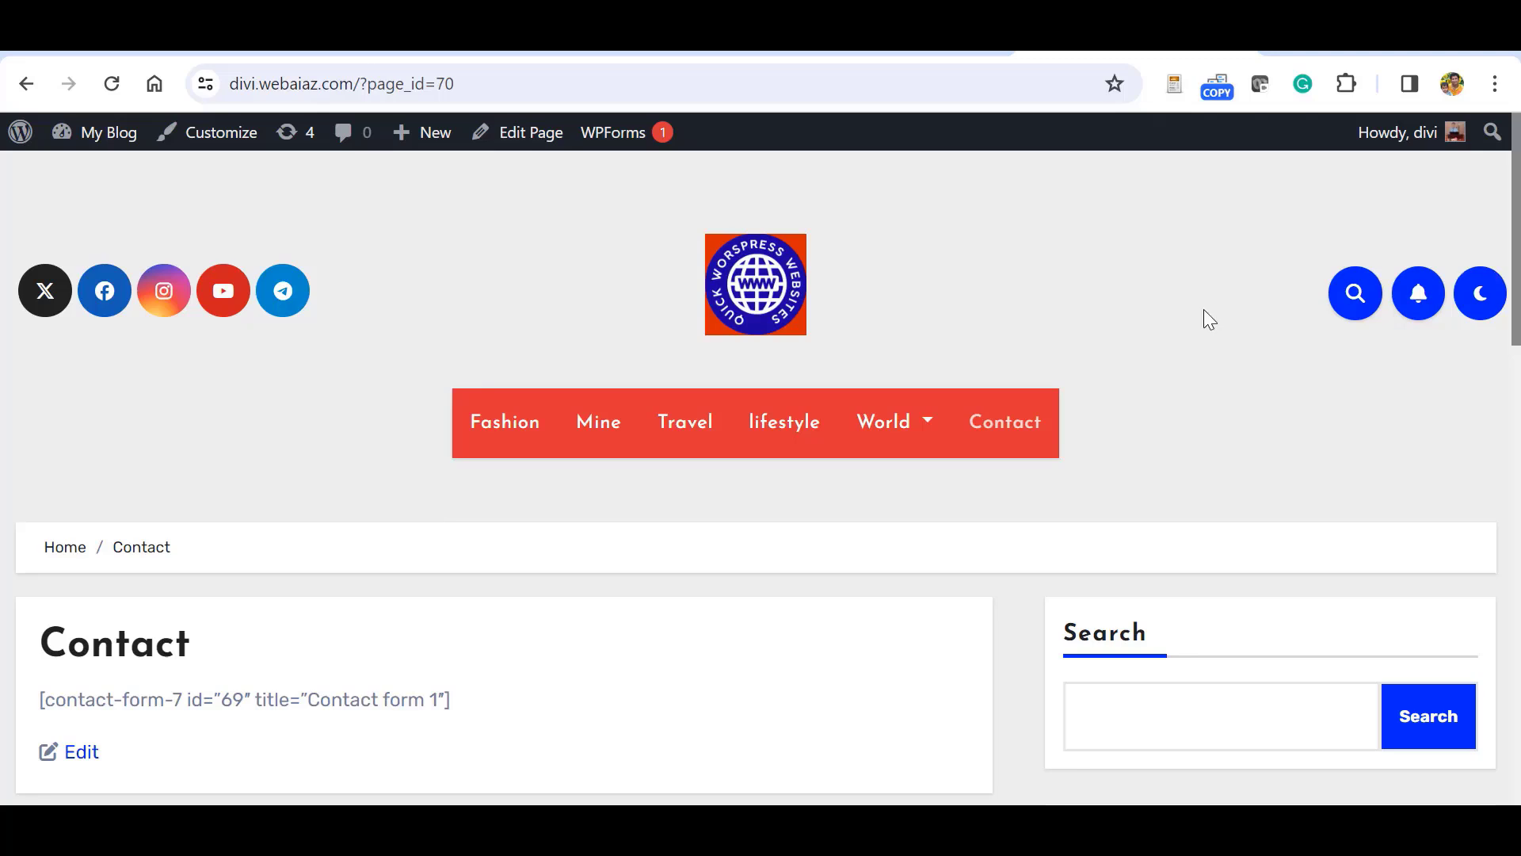
left_click(526, 146)
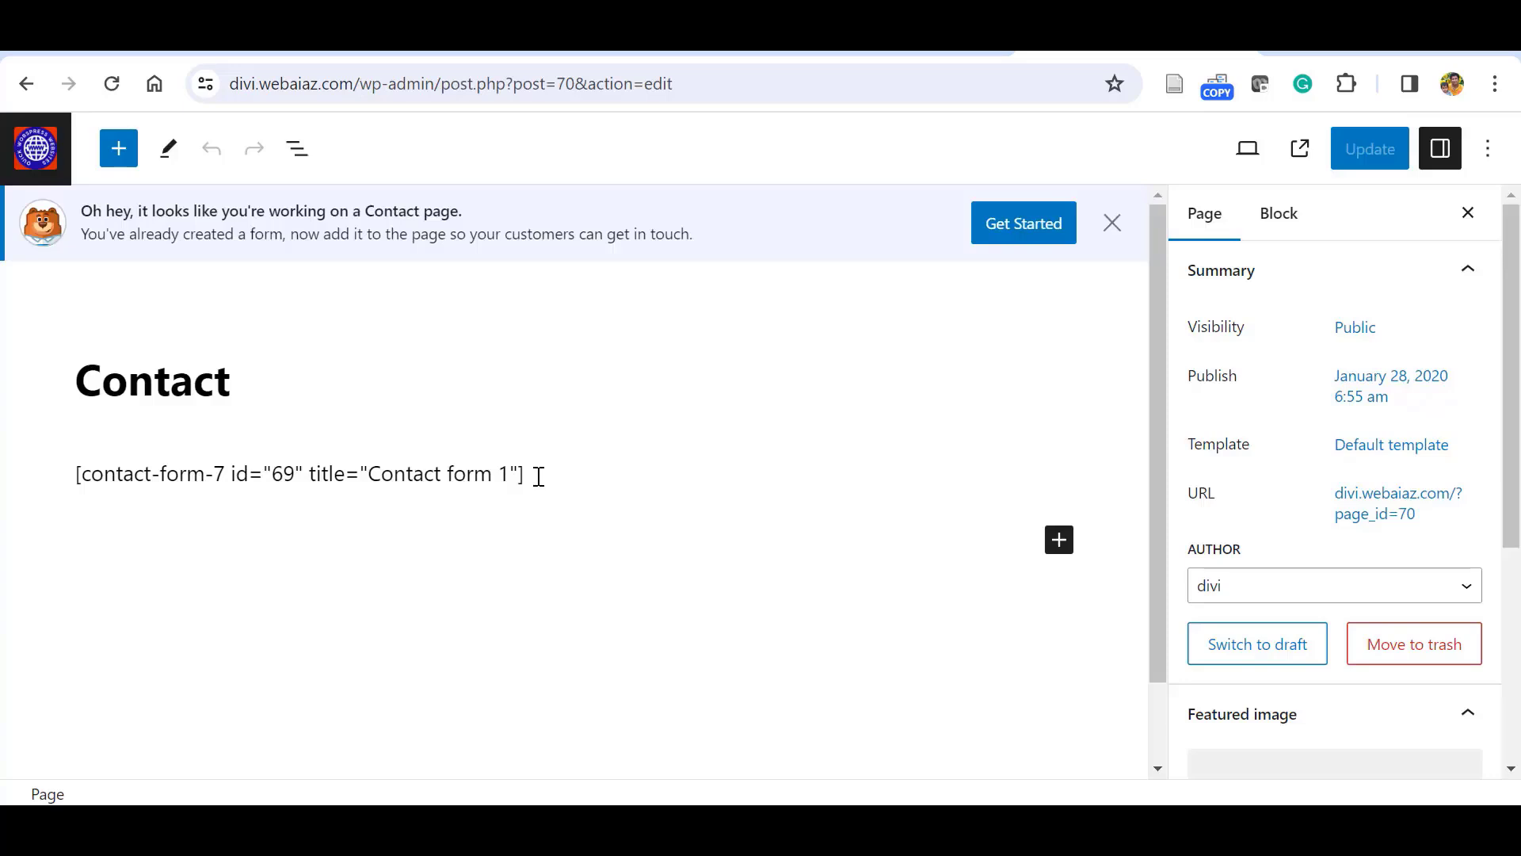
Delete the old contact form shortcode block from the Contact page.
left_click_drag(538, 476, 404, 474)
left_click(397, 411)
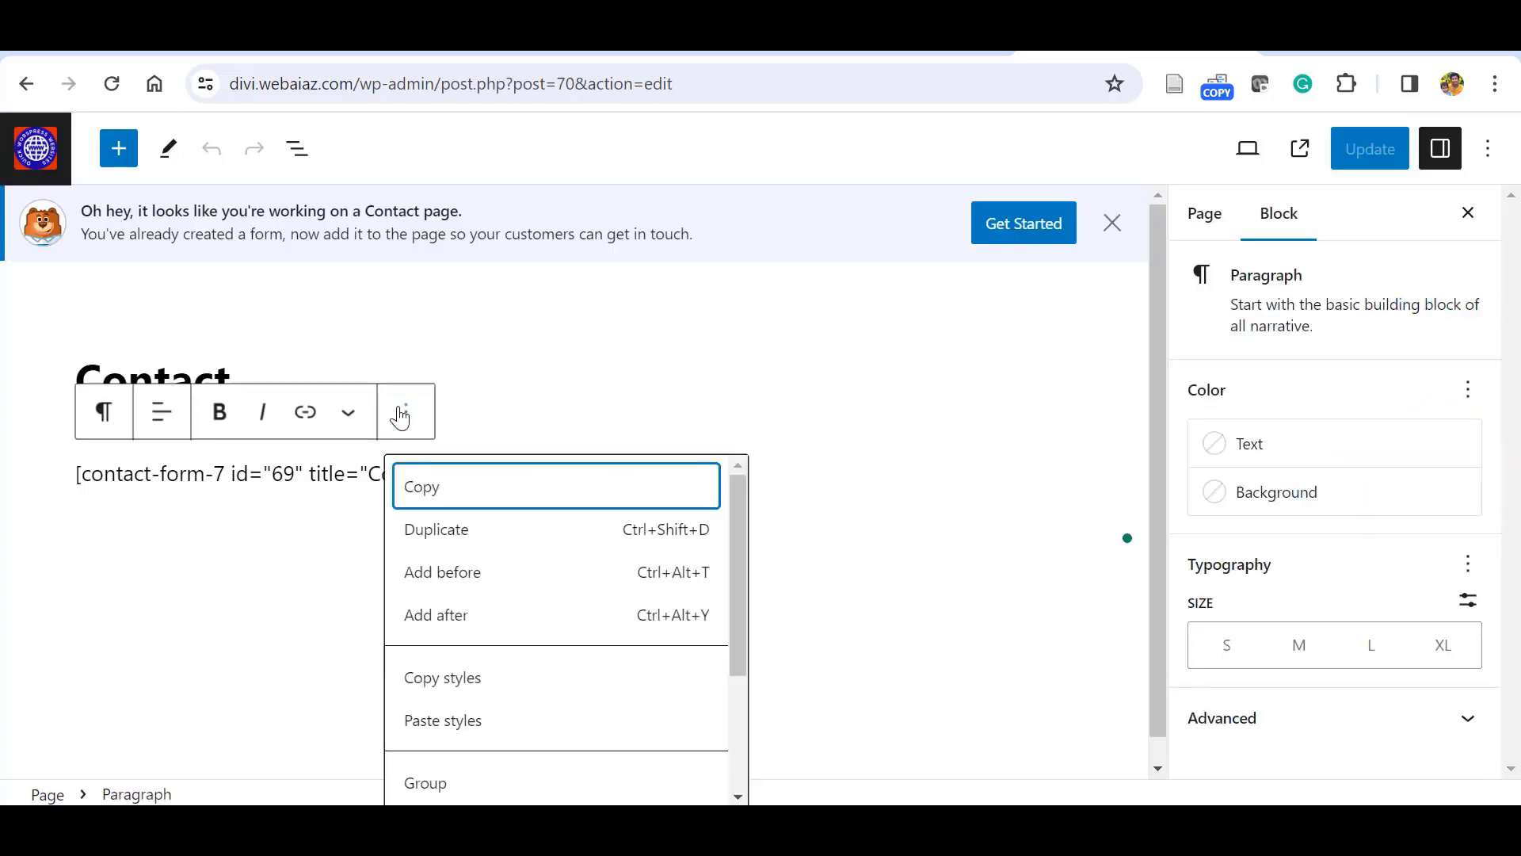
scroll(547, 753, "down", 3)
left_click(529, 774)
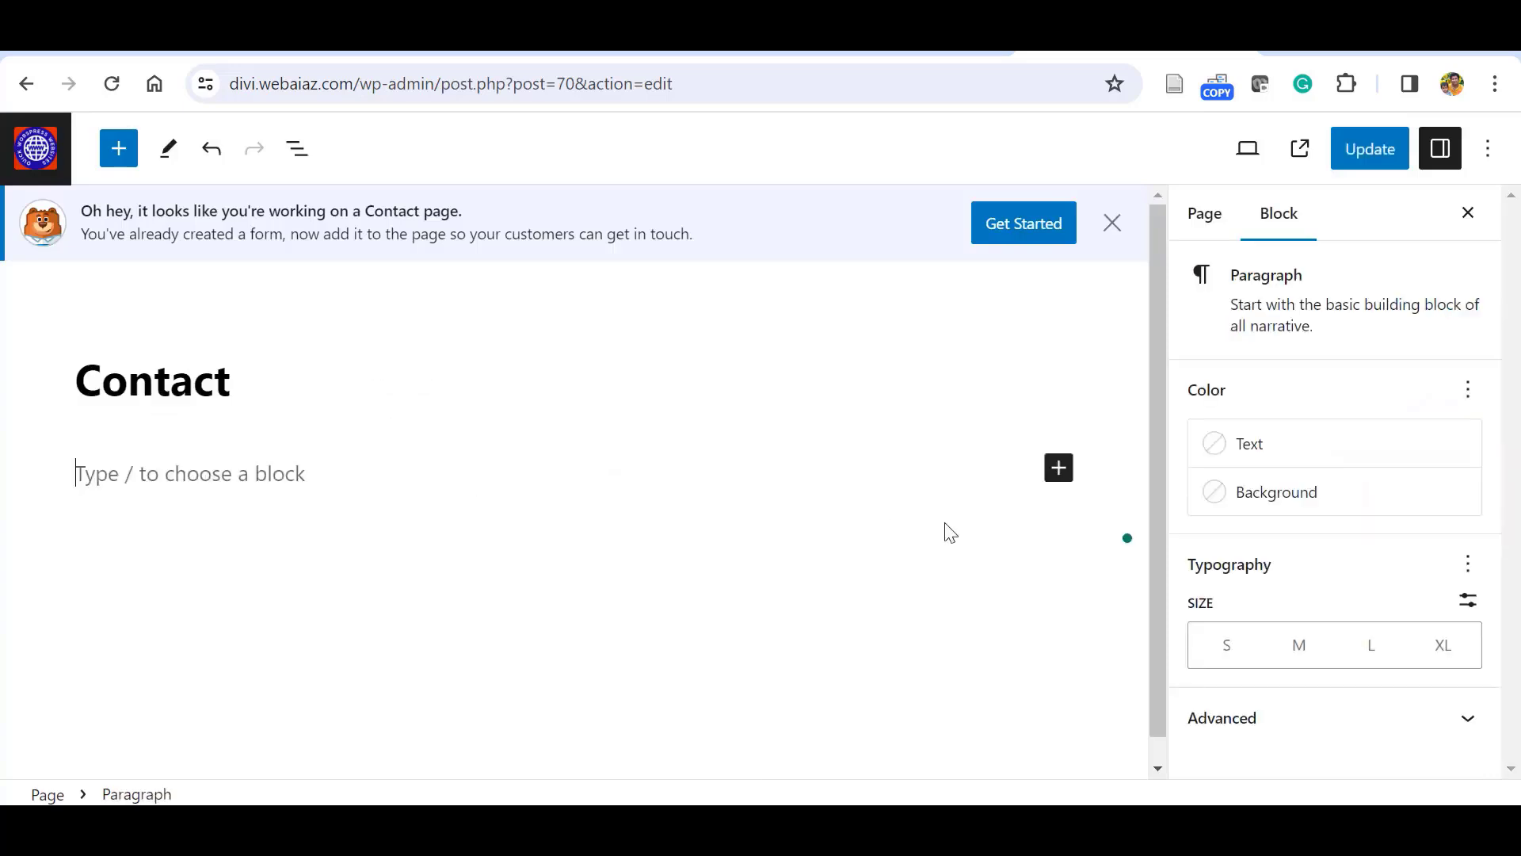
left_click(1060, 471)
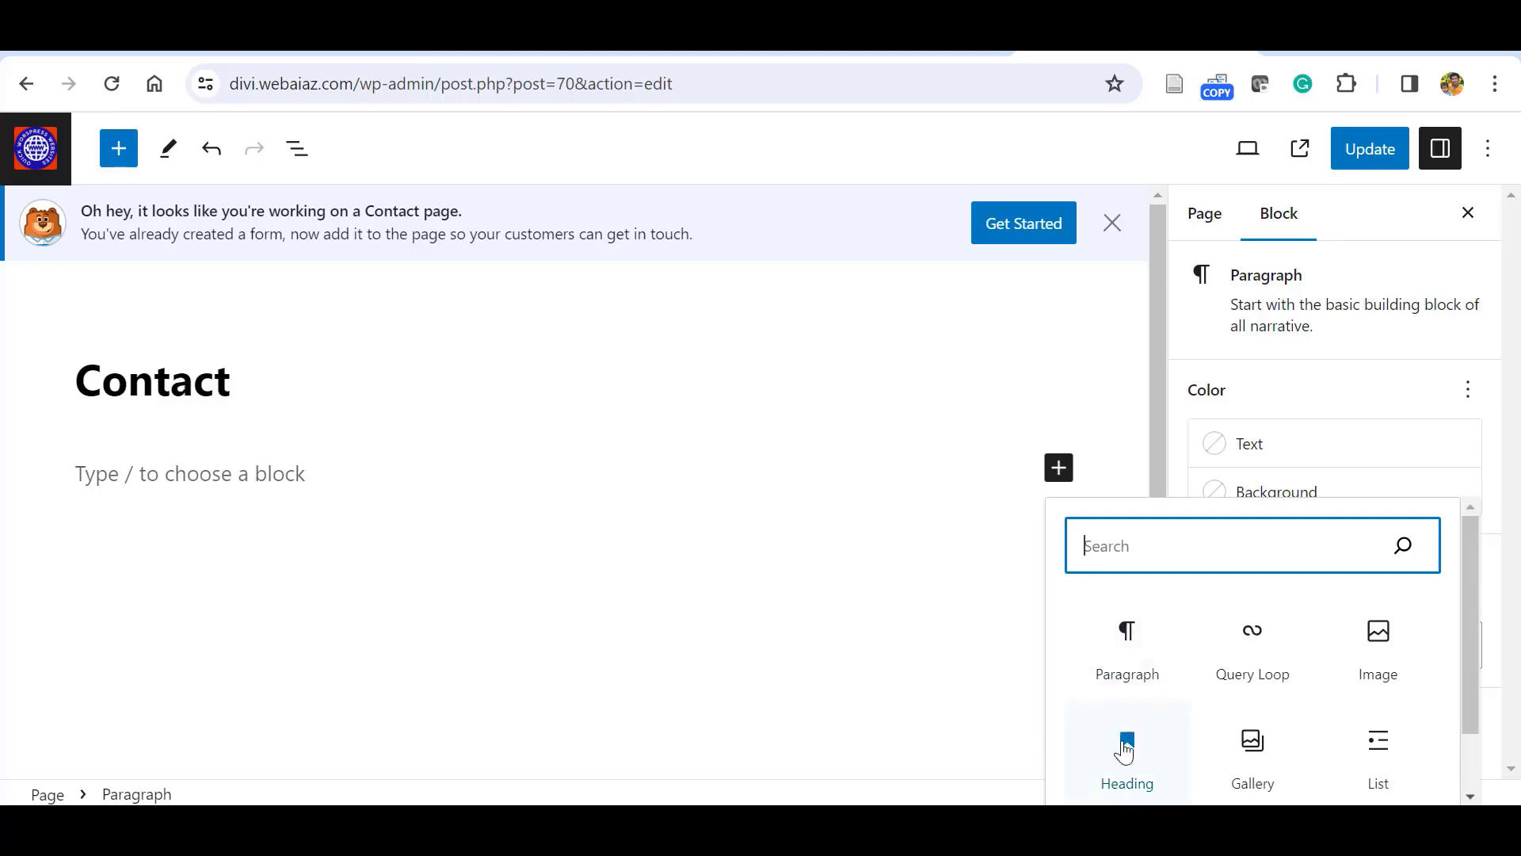
left_click(1125, 745)
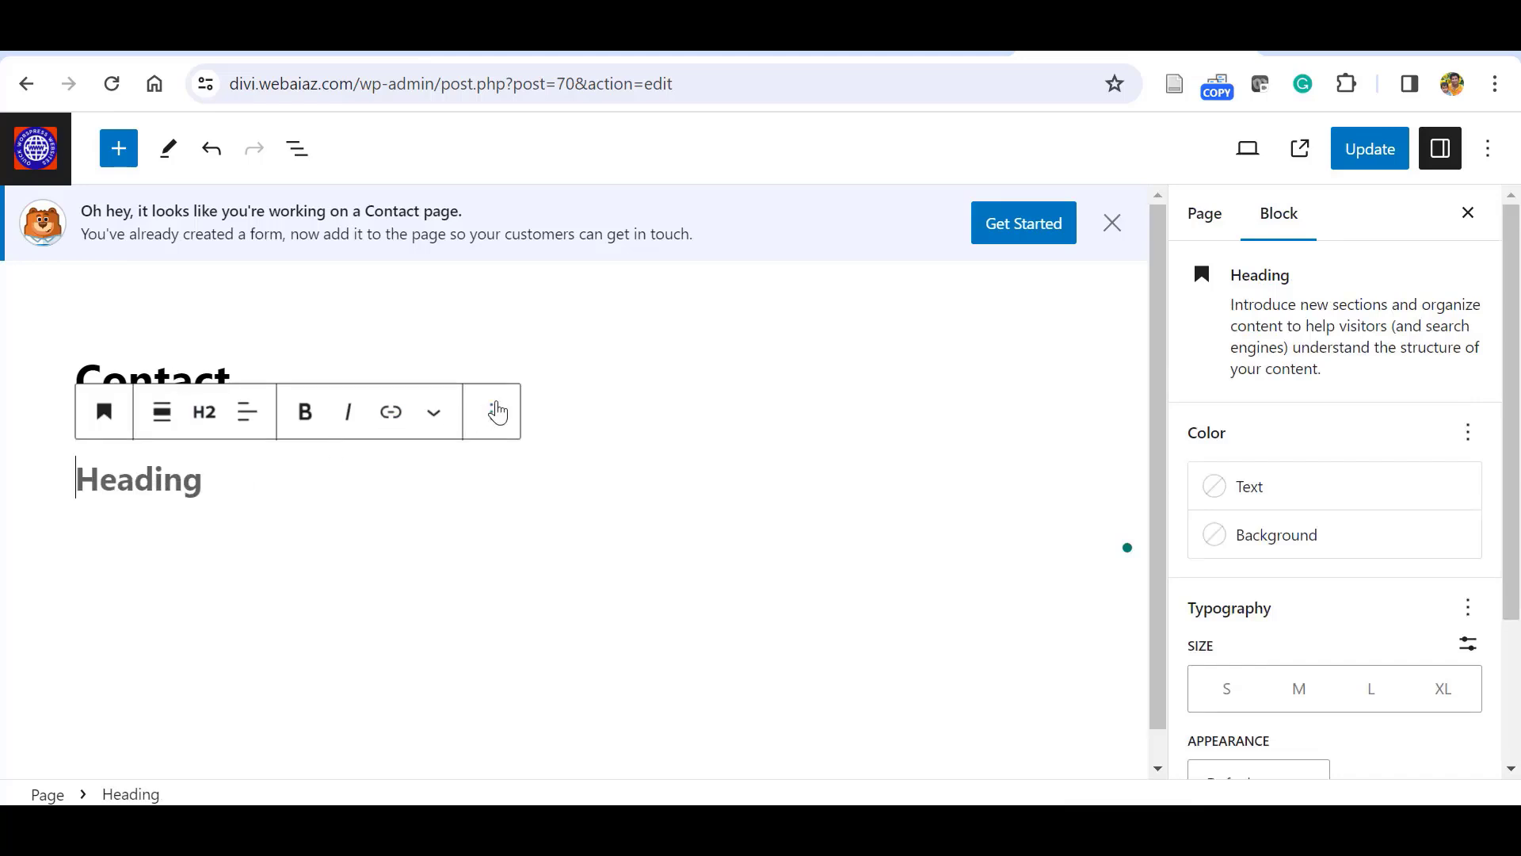
key("BackSpace")
Rename the page title to 'Contact Us'.
left_click(251, 394)
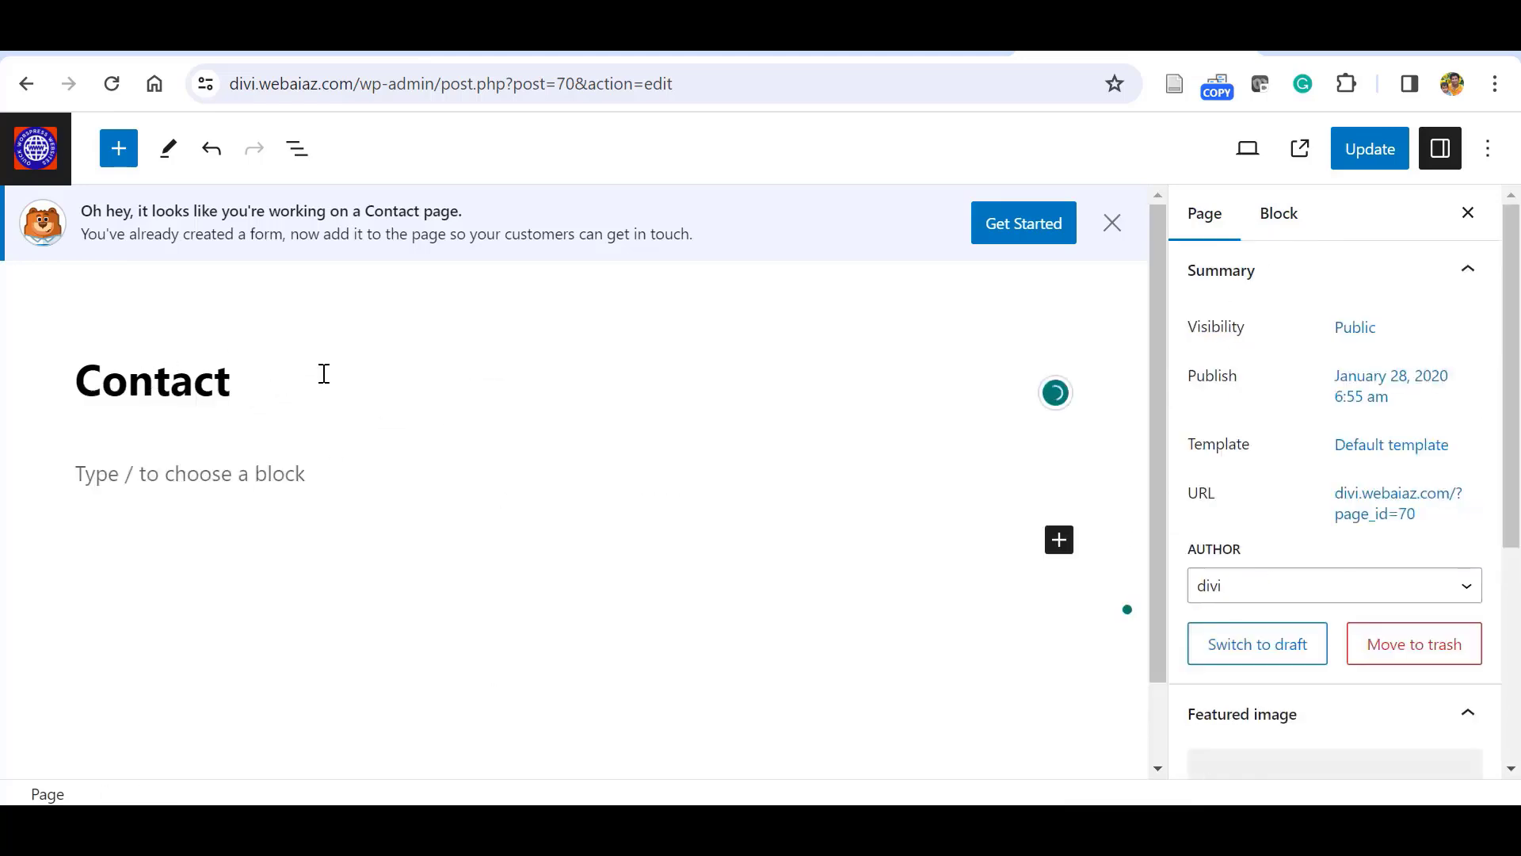
type("Us")
key("Return")
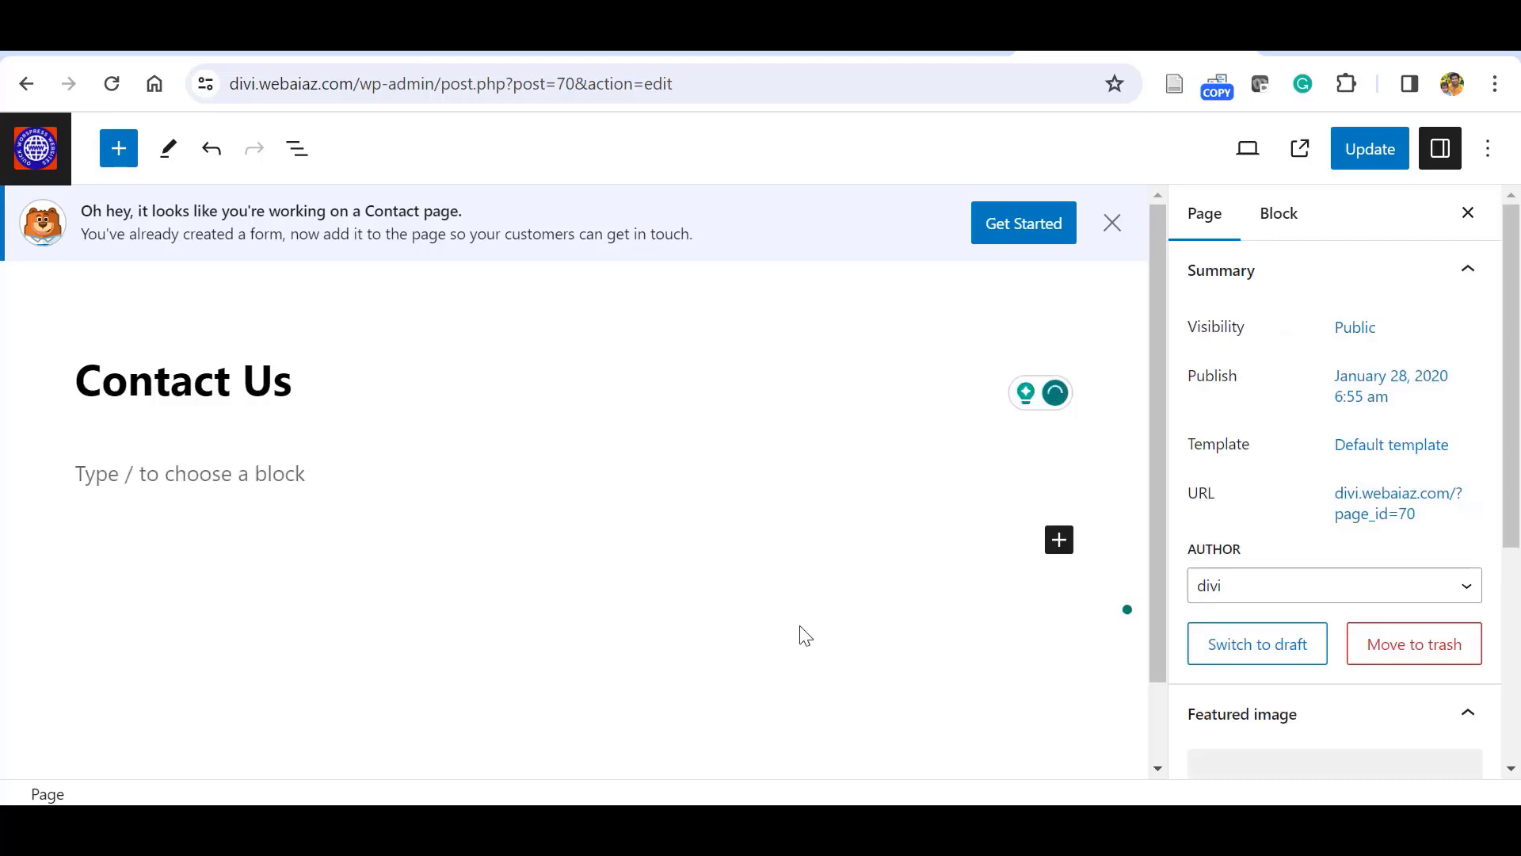
Insert a WPForms block below the title and bring up its list of forms.
left_click(1059, 544)
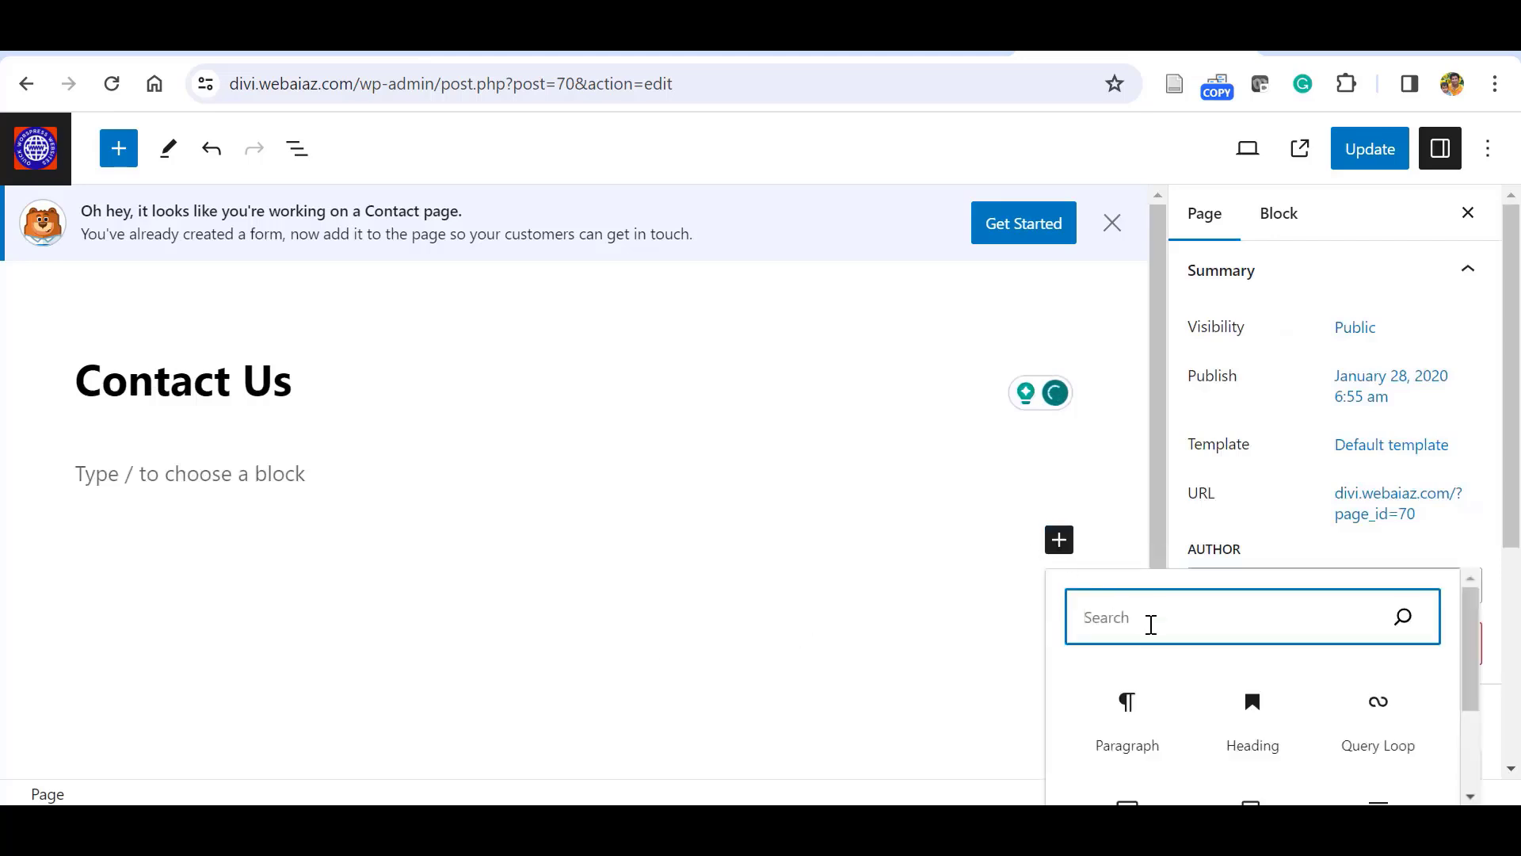
type("wp")
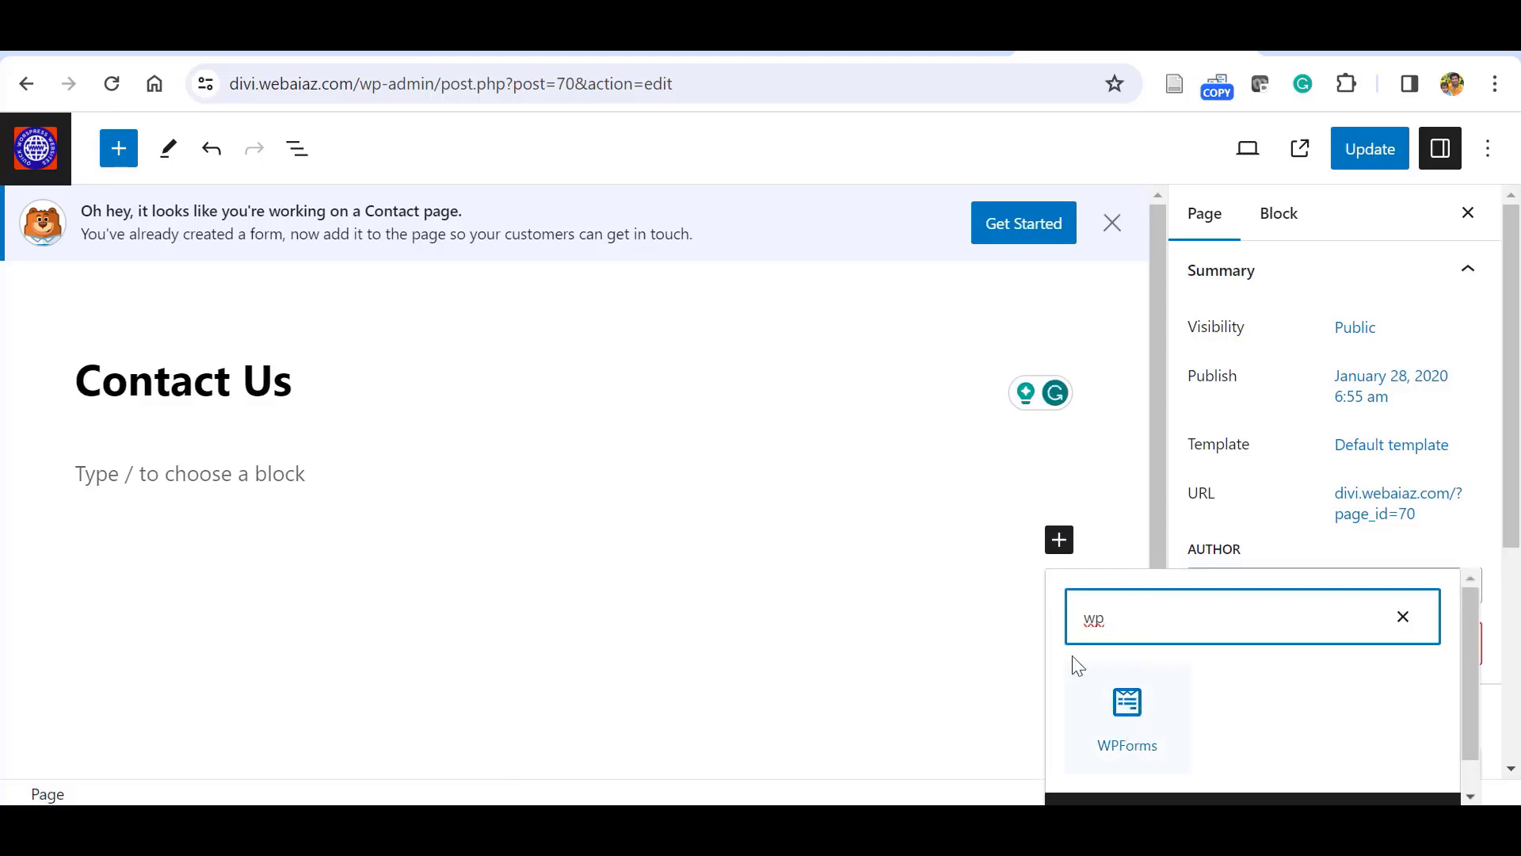
left_click_drag(1127, 708, 406, 590)
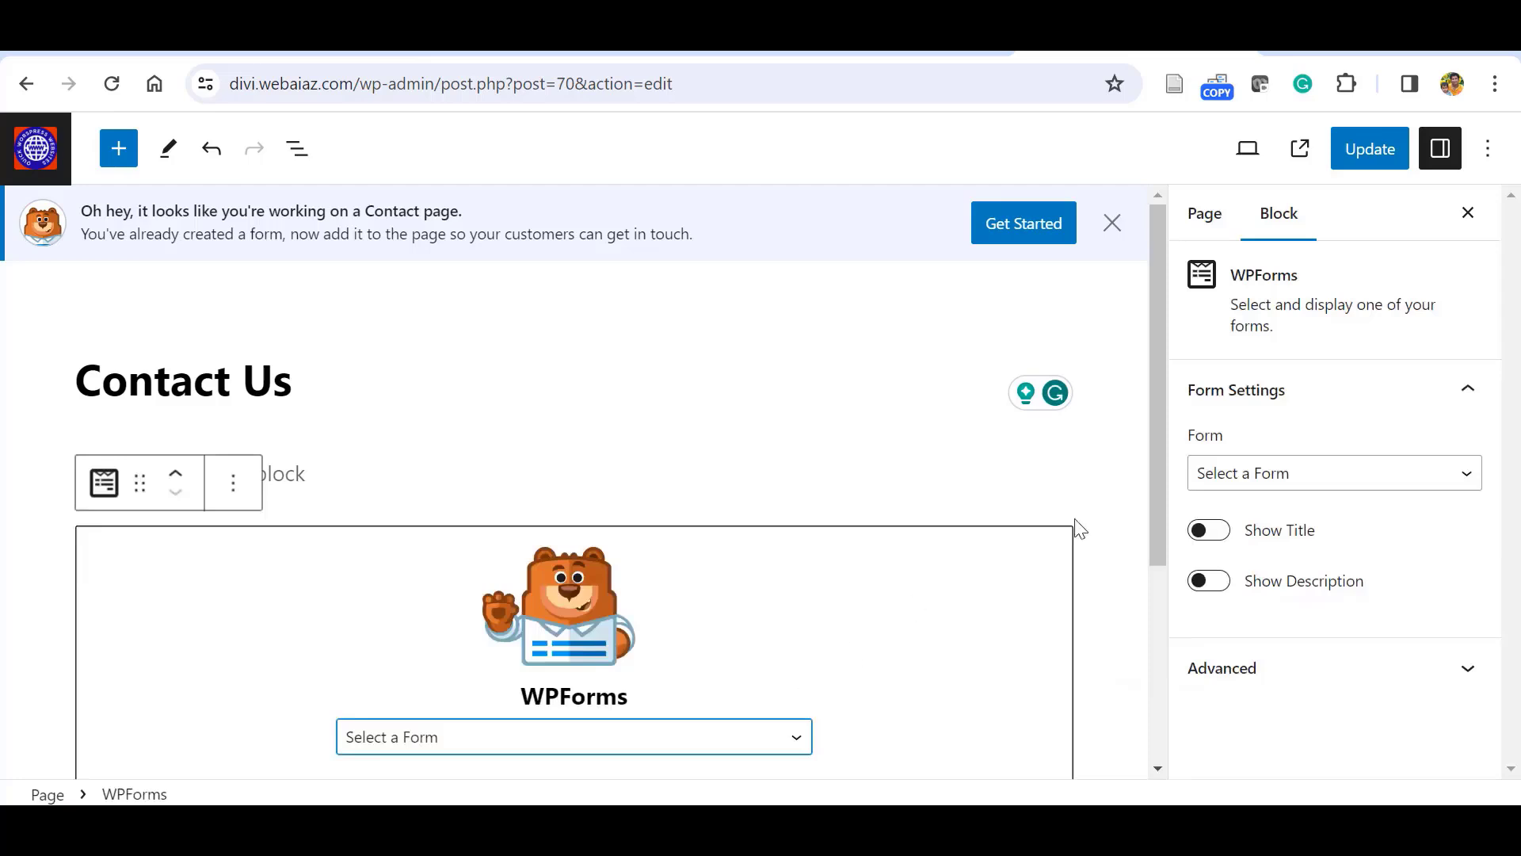
left_click_drag(1153, 474, 1166, 604)
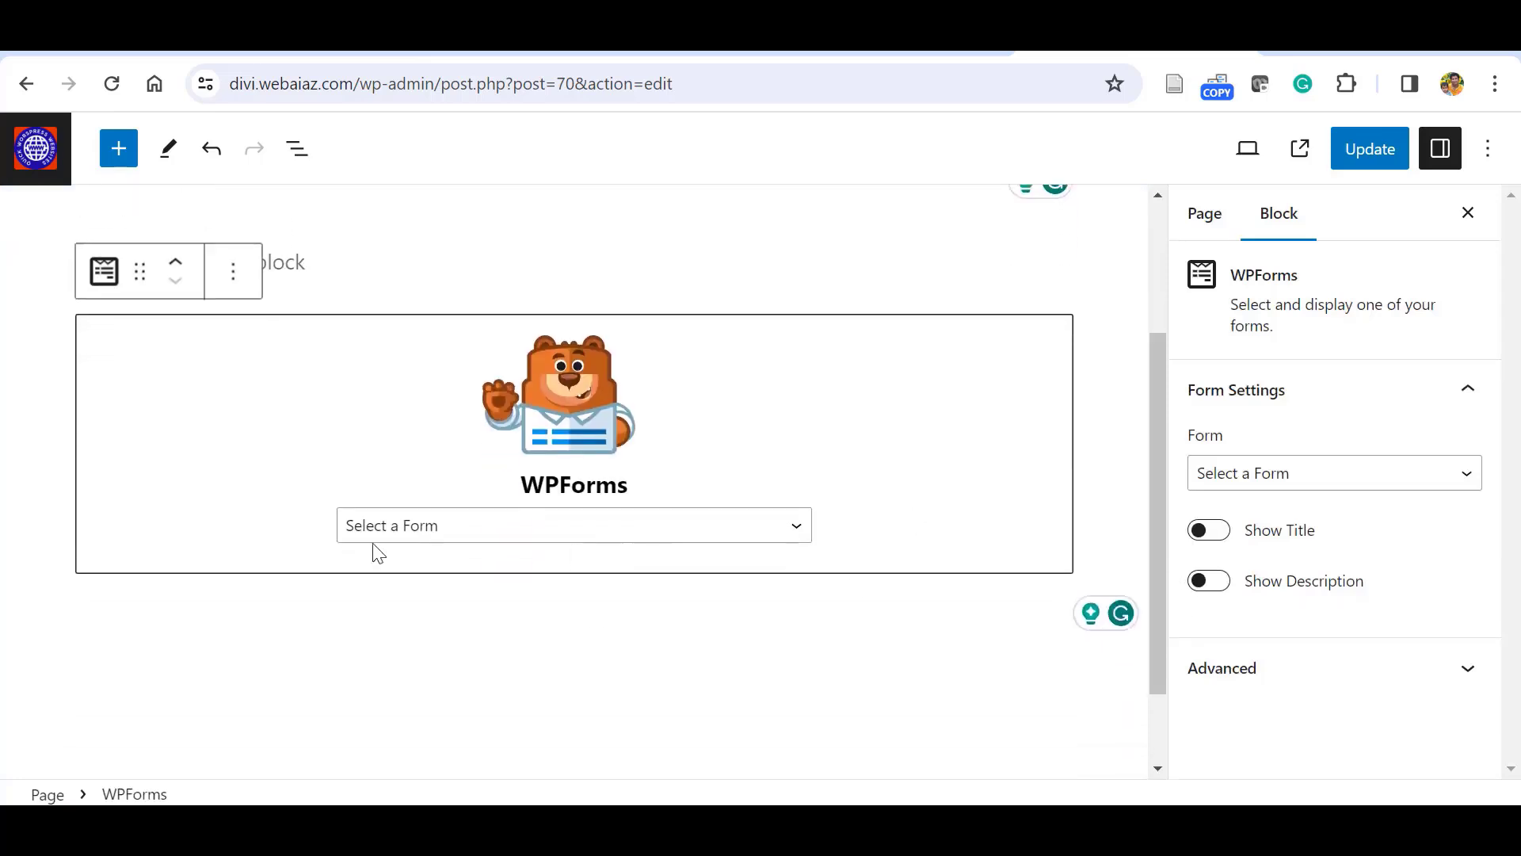
left_click(796, 535)
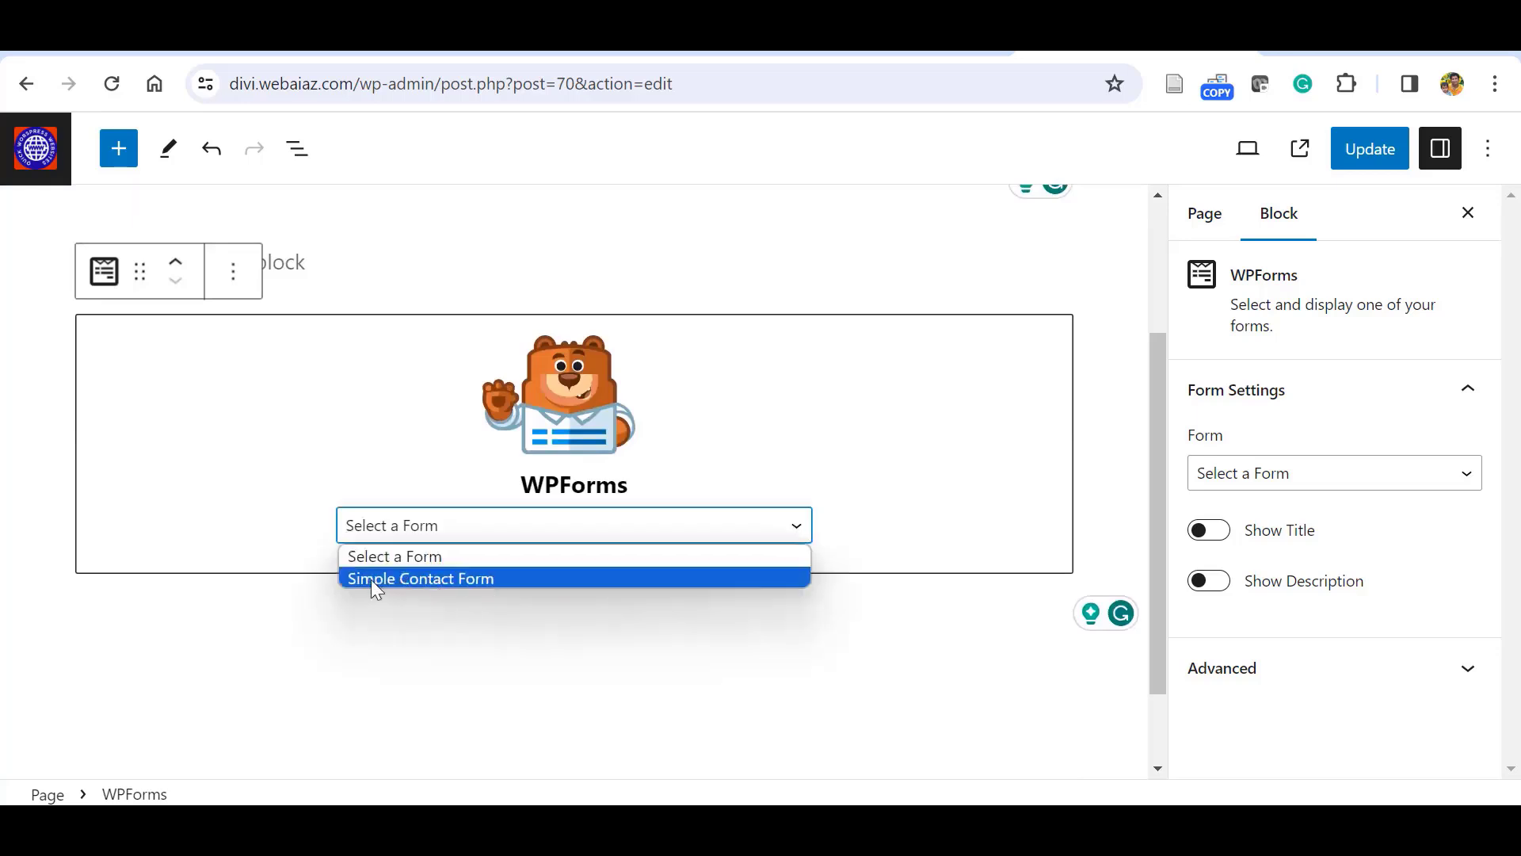
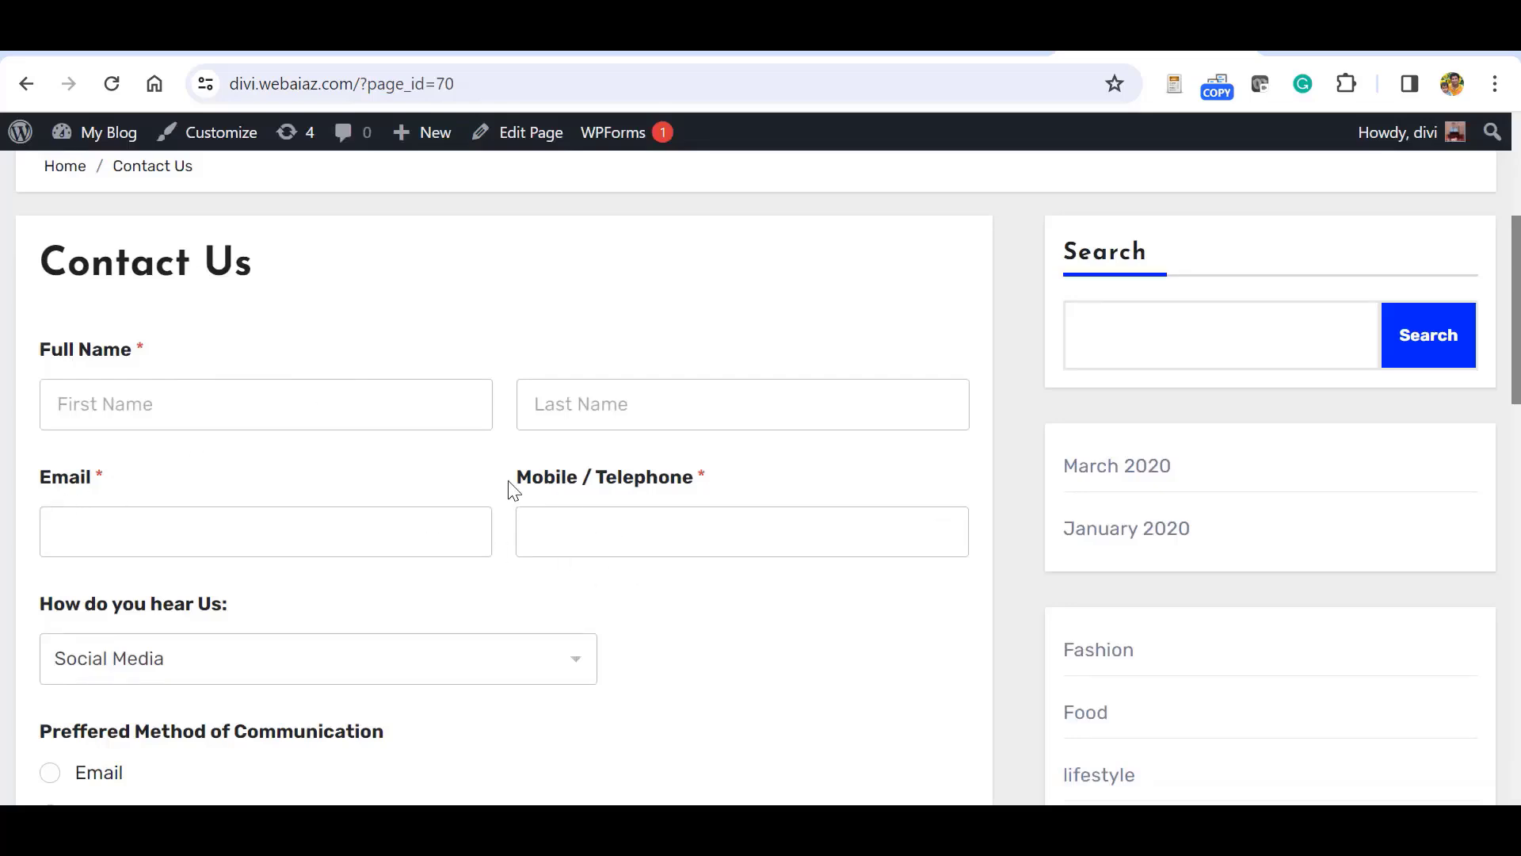
On the live form, keep Social Media as the referral source, choose SMS, and leave satisfaction at 5.
scroll(645, 421, "down", 4)
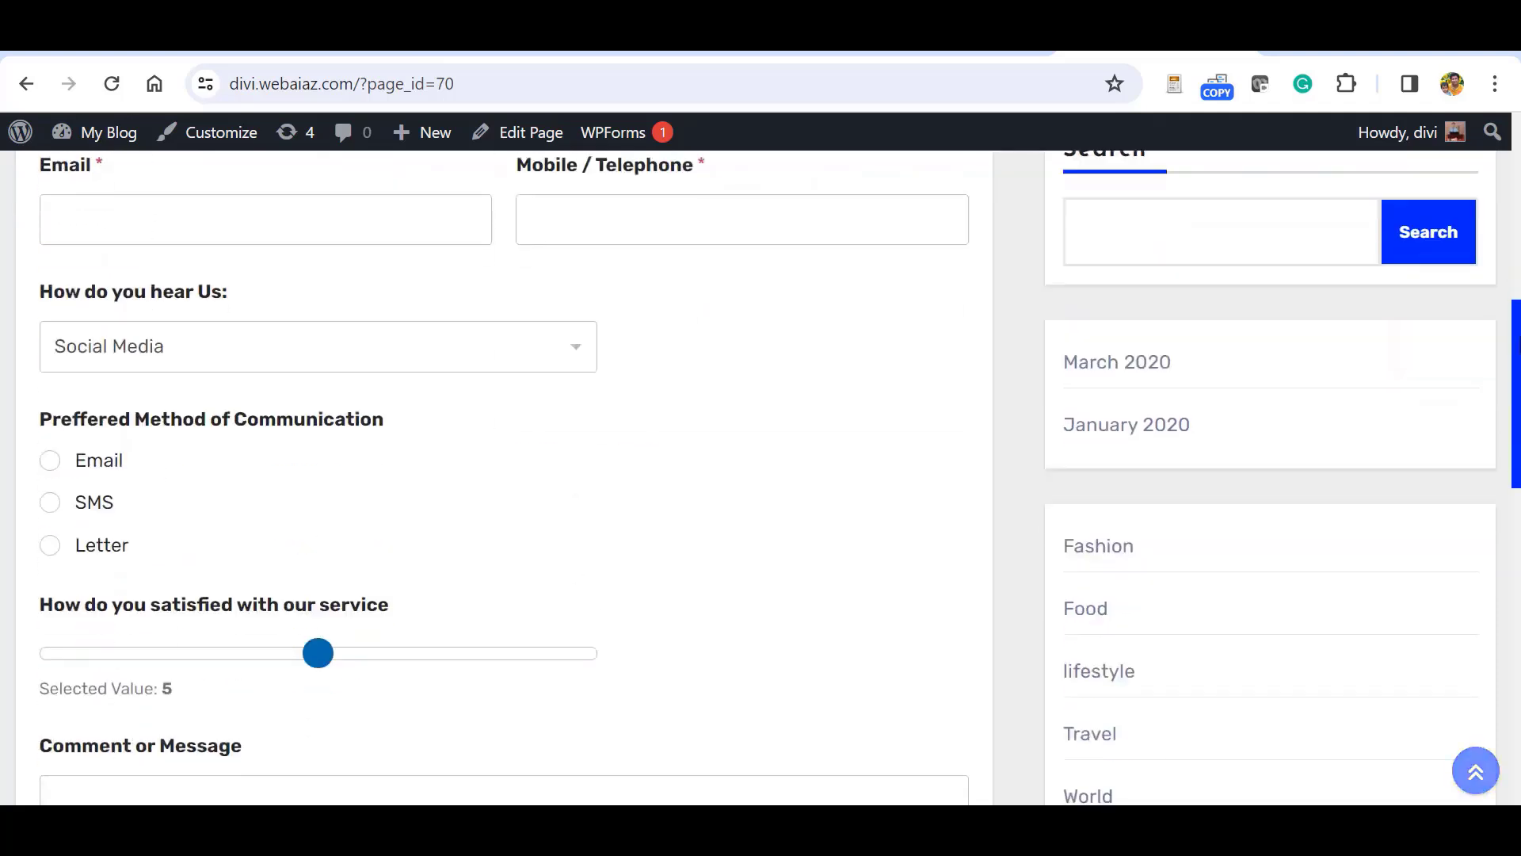
left_click(571, 346)
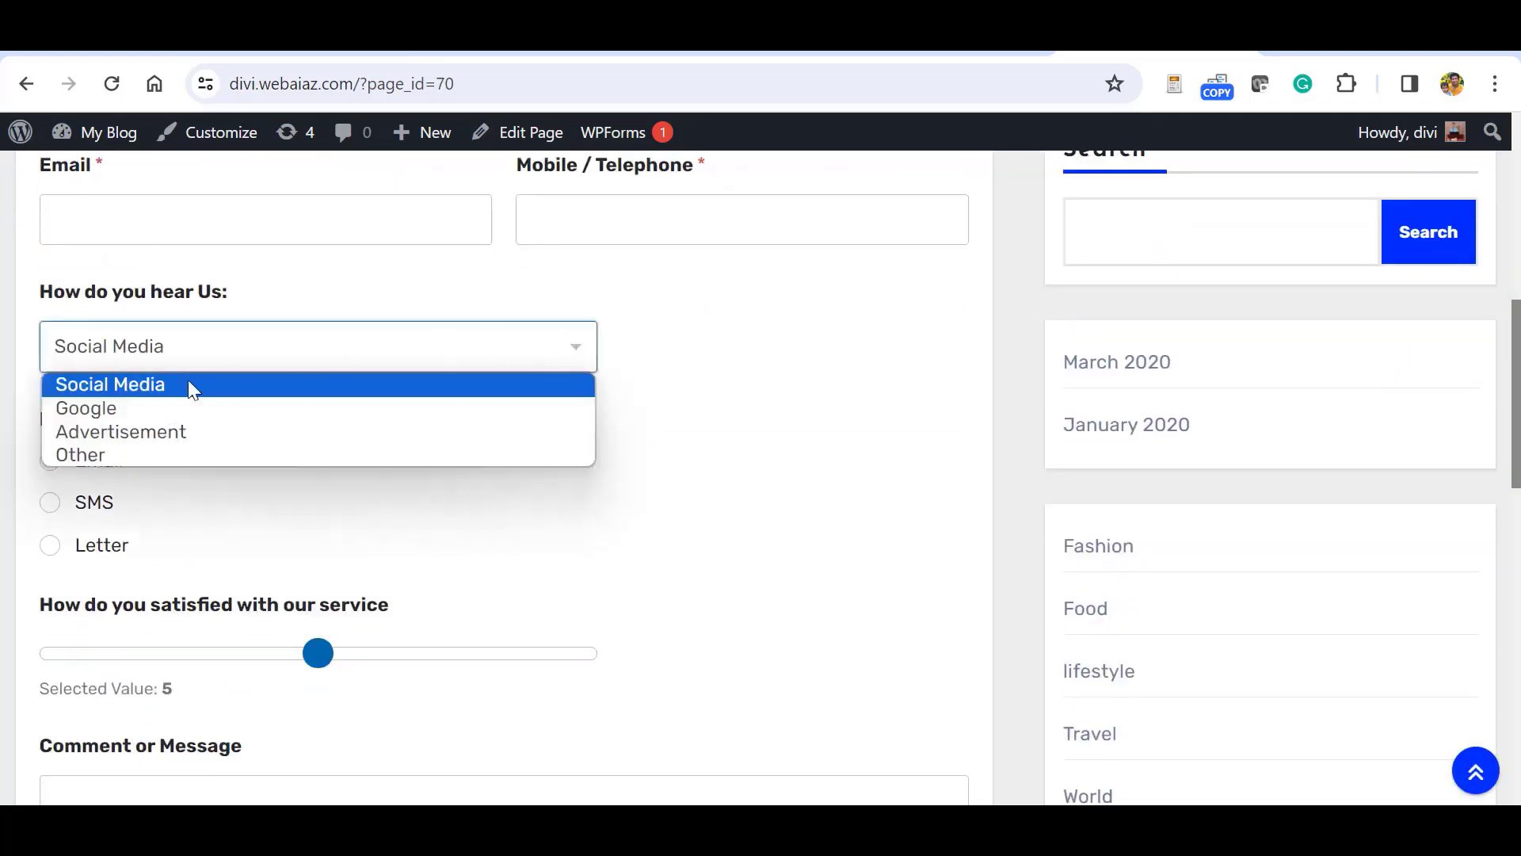
left_click(647, 356)
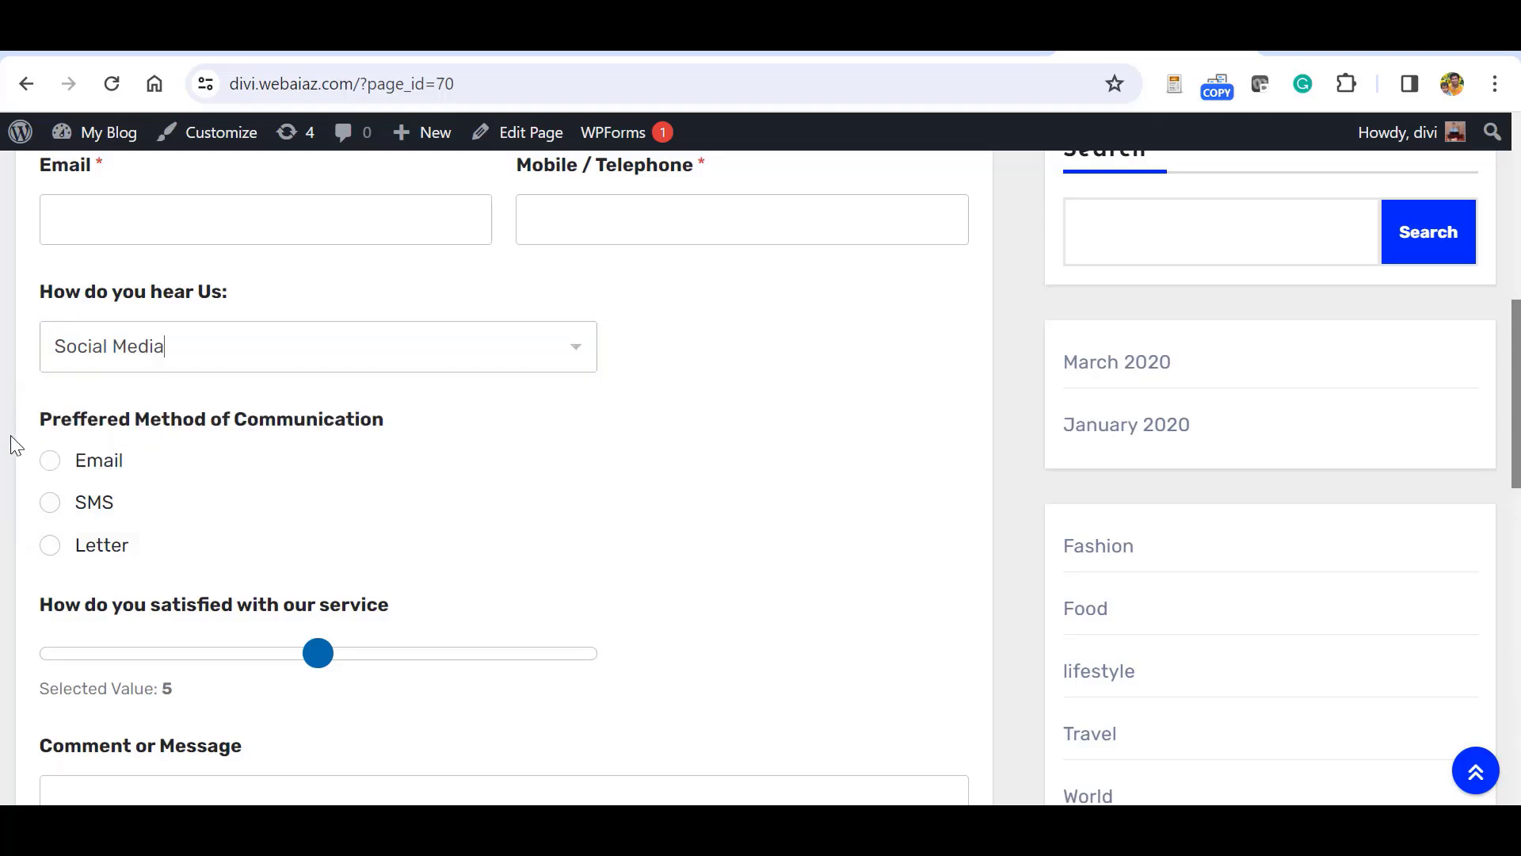
left_click(46, 507)
mouse_move(323, 668)
left_mouse_down()
mouse_move(224, 655)
mouse_move(269, 676)
mouse_move(306, 668)
left_mouse_up()
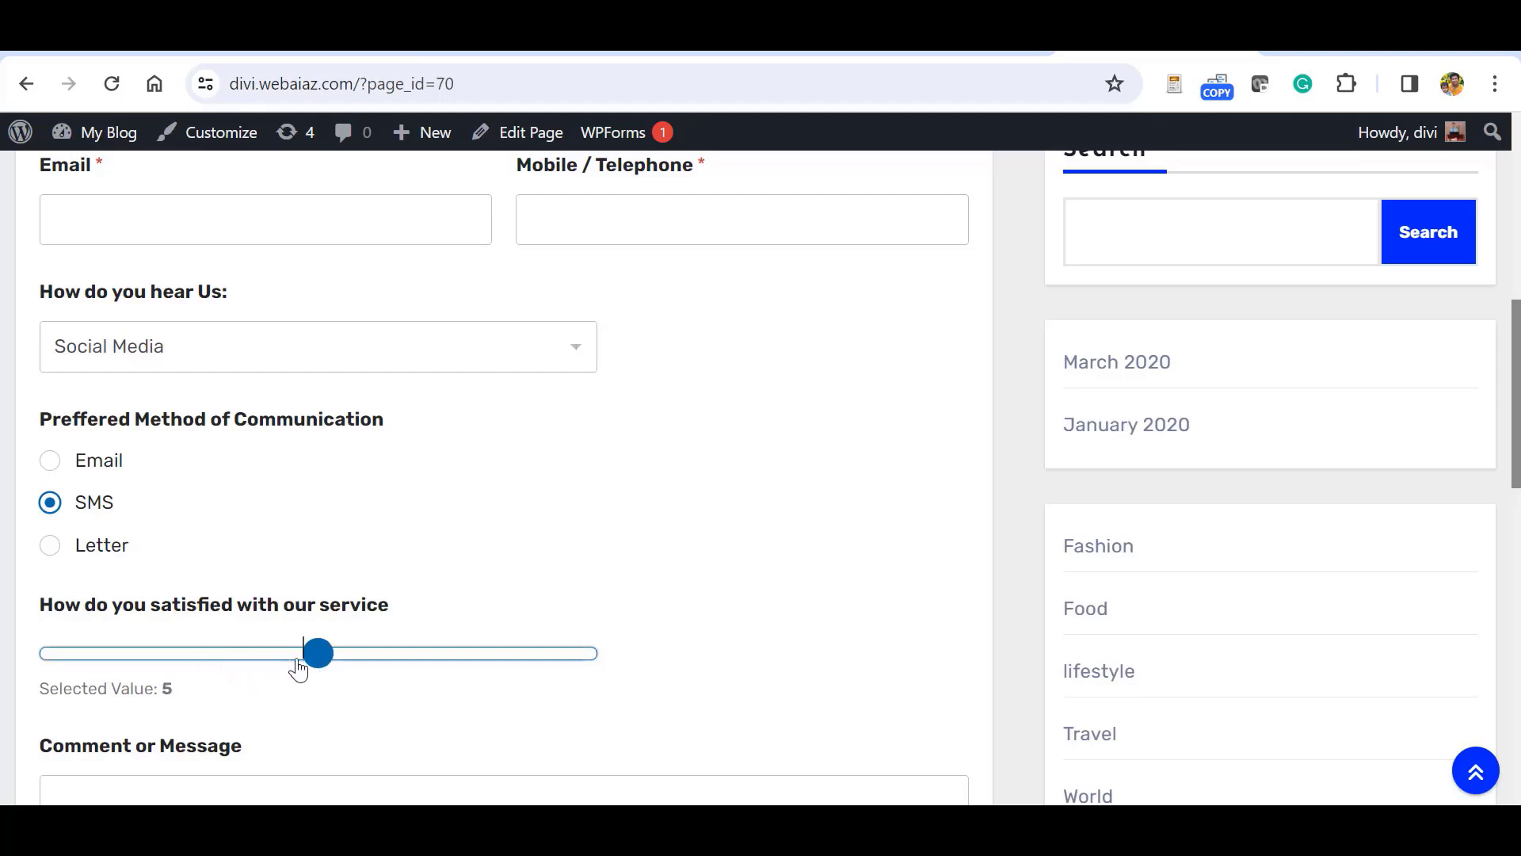
Tick and untick the Accept Term & Conditions box, then return to the top of the form.
scroll(981, 472, "down", 6)
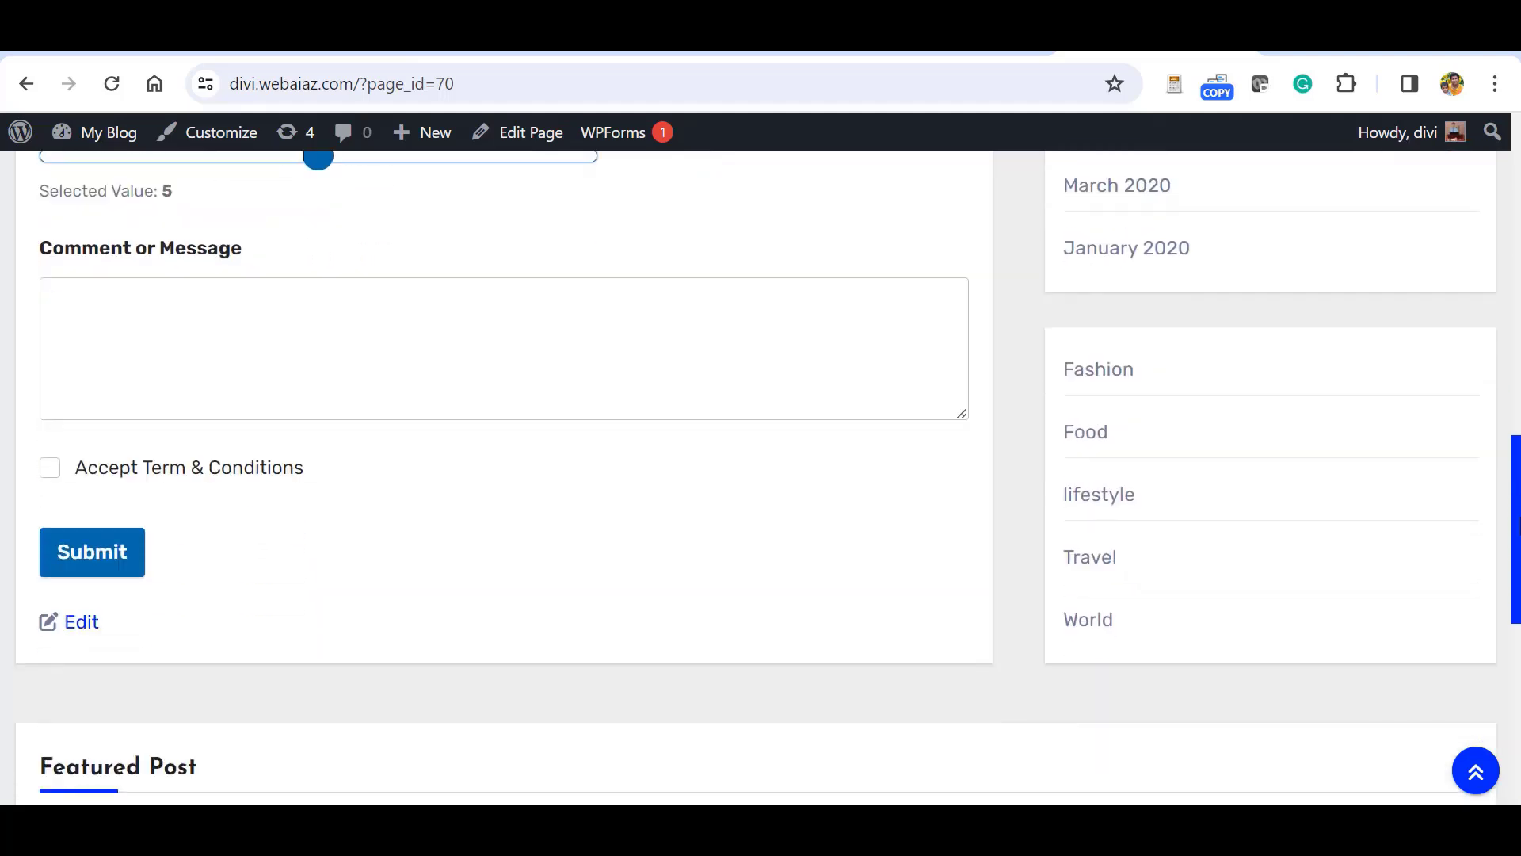
left_click(49, 468)
left_click(50, 467)
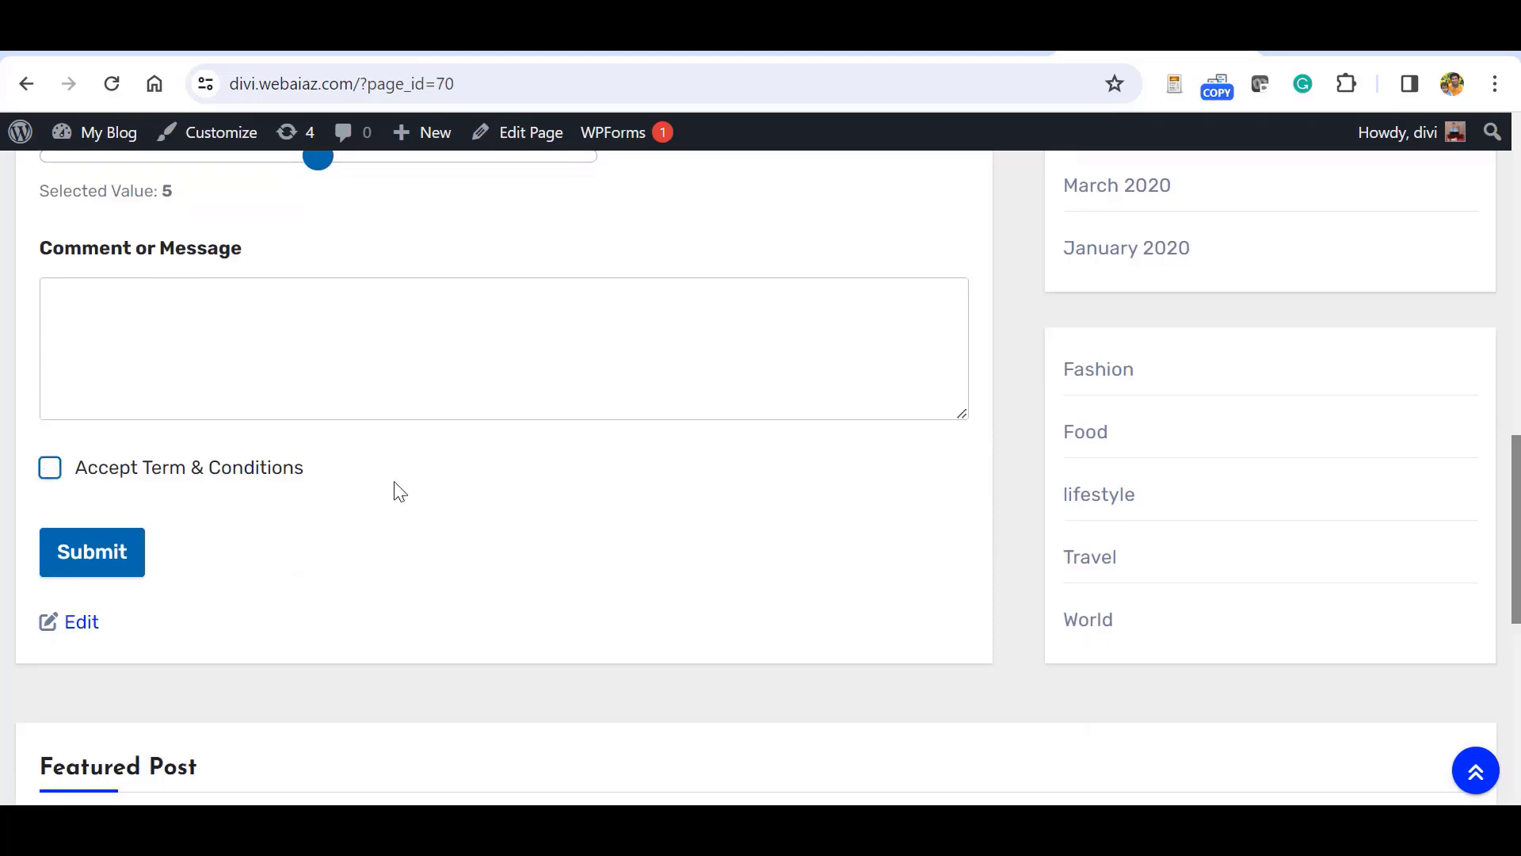
scroll(401, 491, "up", 15)
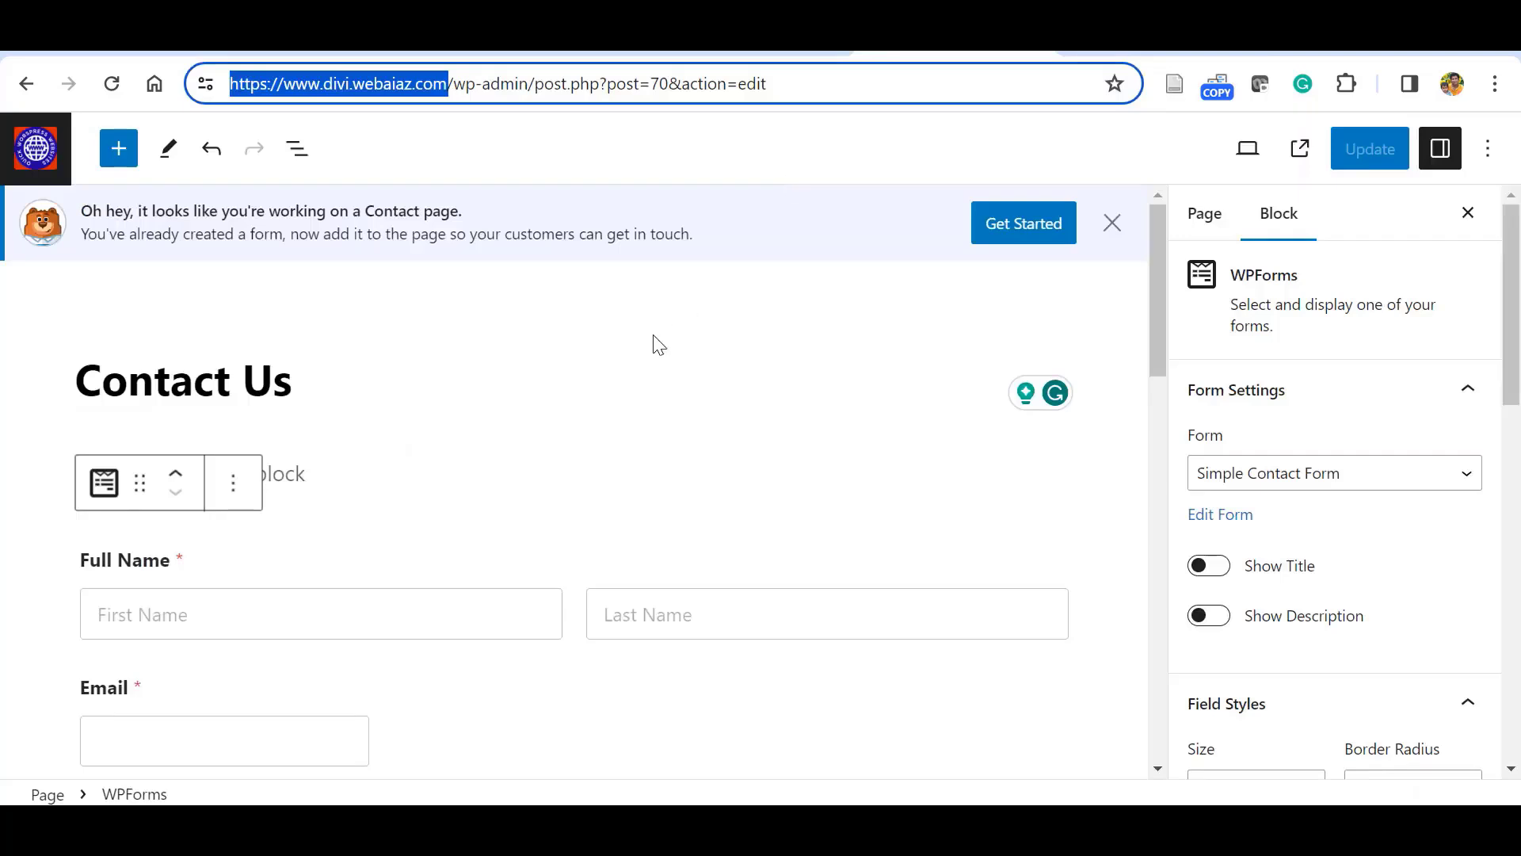
Give the WPForms fields a grey background, vivid red borders and black text.
left_click_drag(1518, 286, 1520, 318)
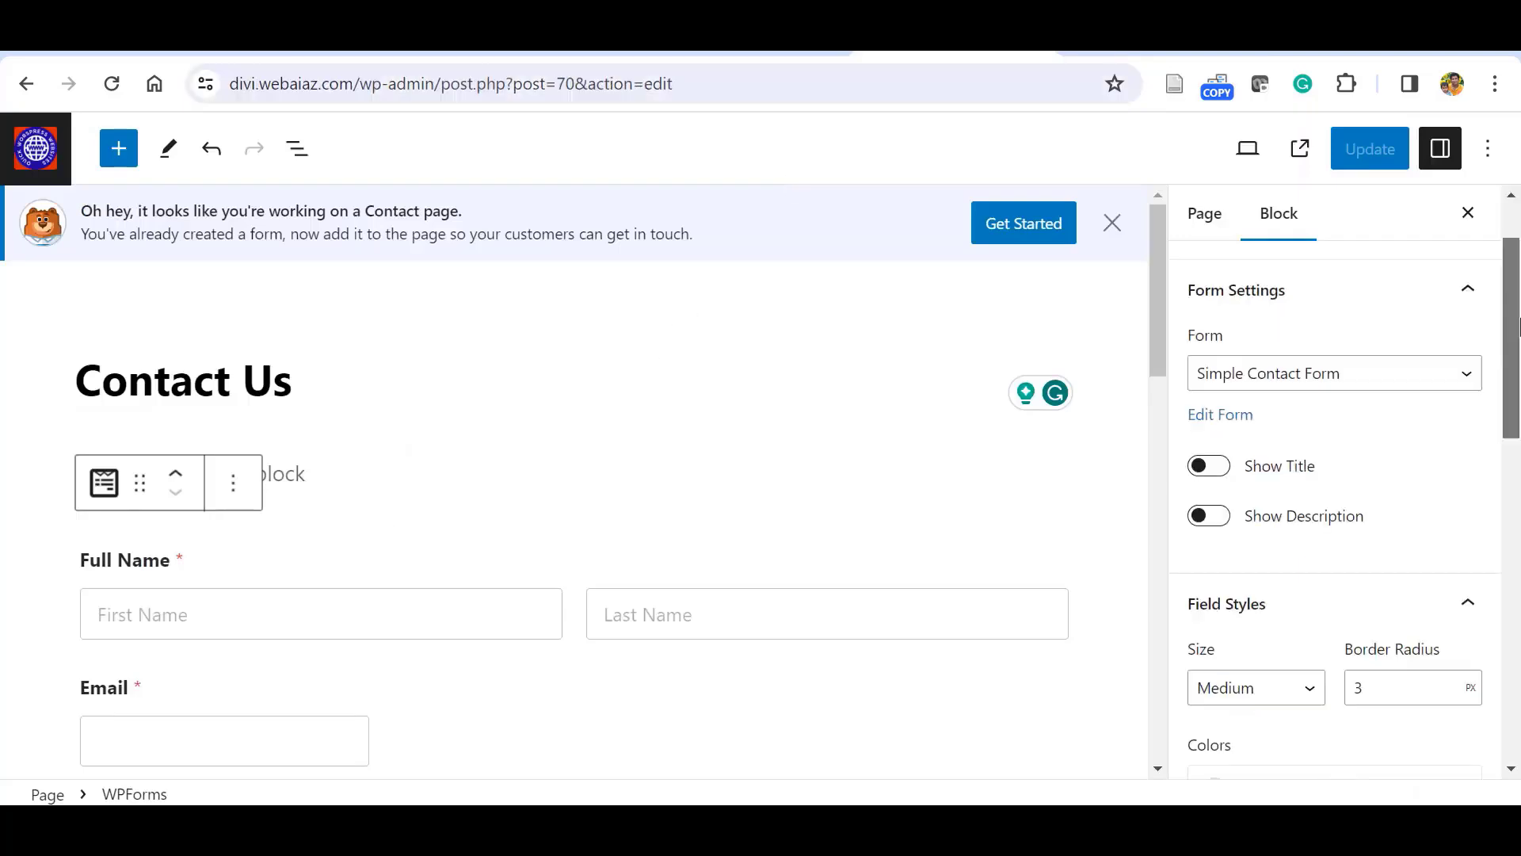
scroll(1247, 501, "down", 4)
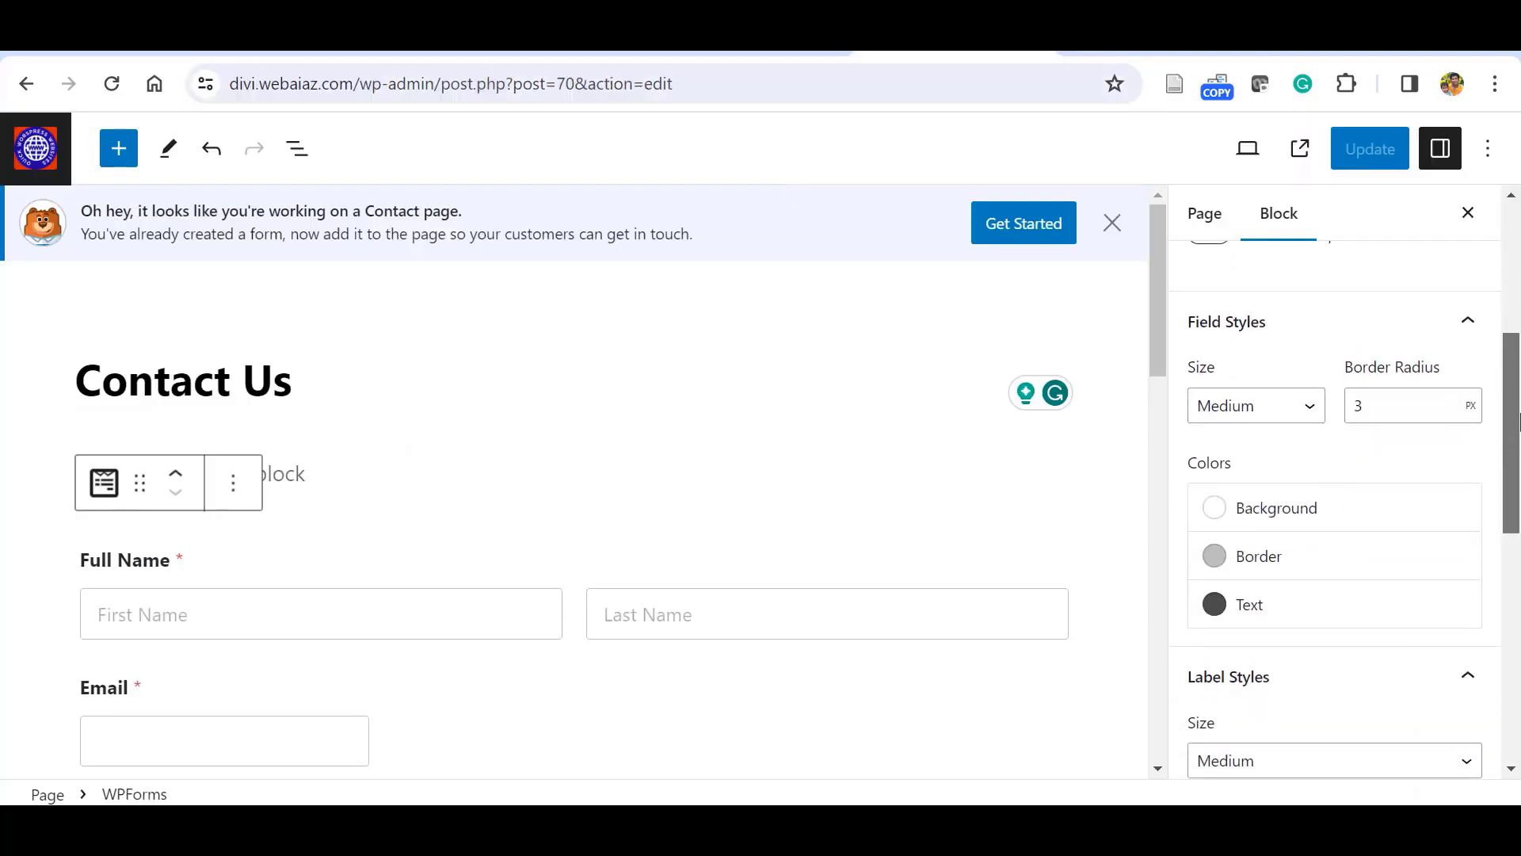
left_click(1216, 509)
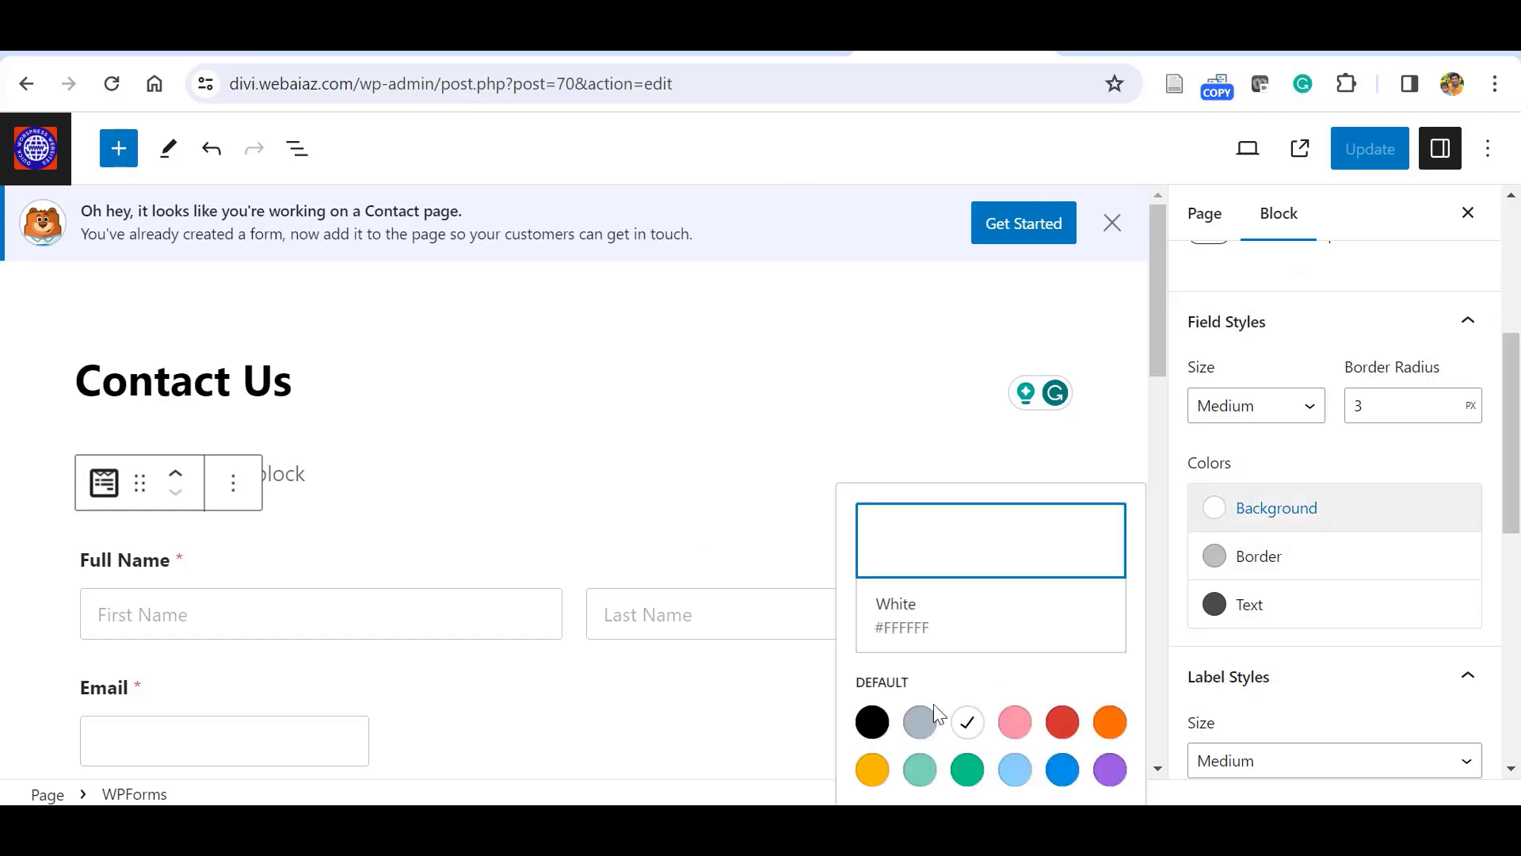
left_click(919, 722)
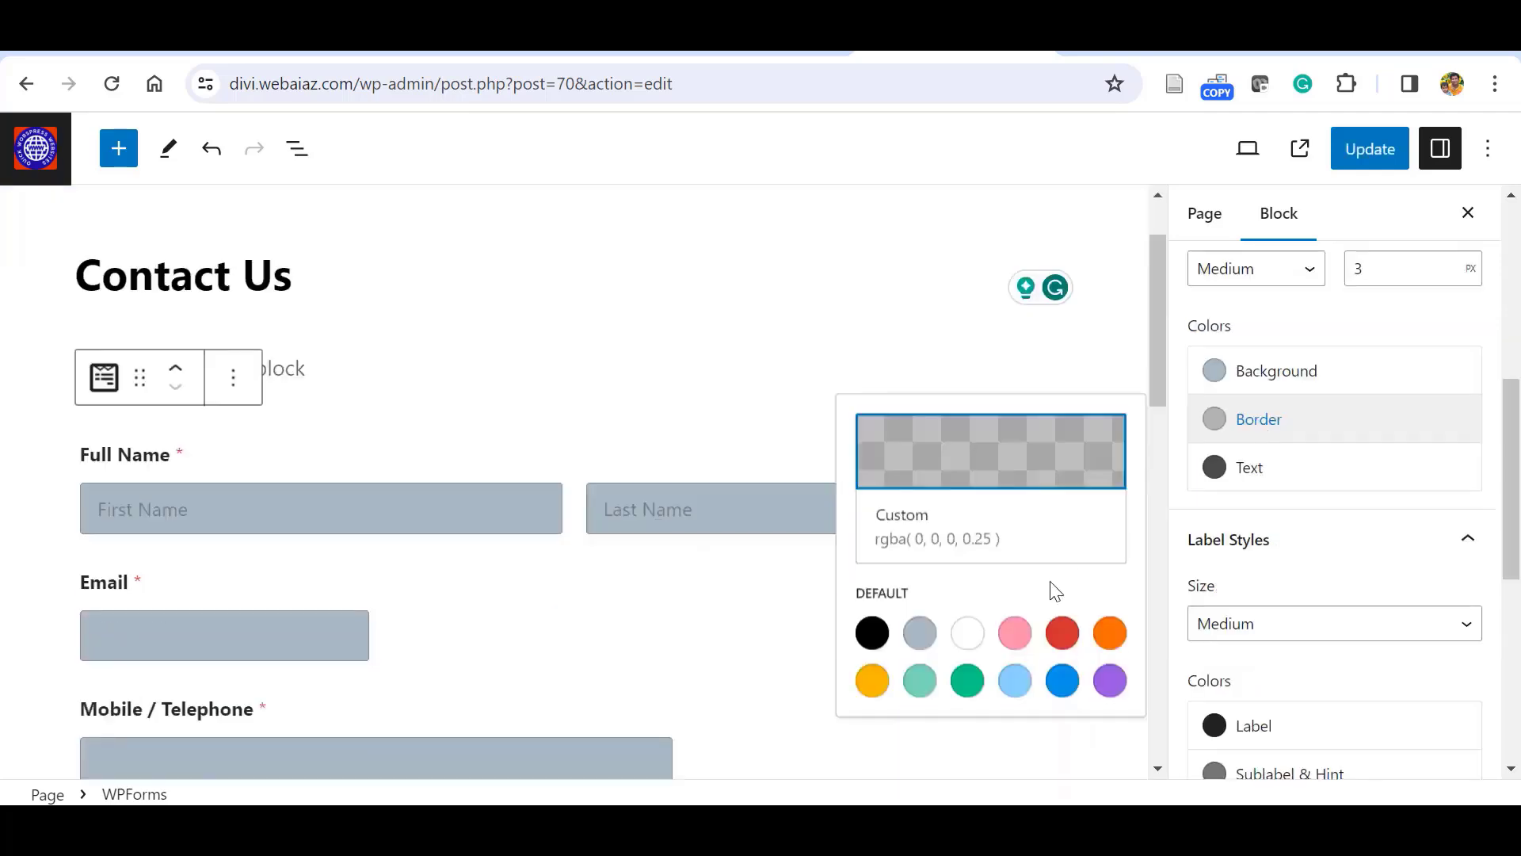
left_click(1062, 633)
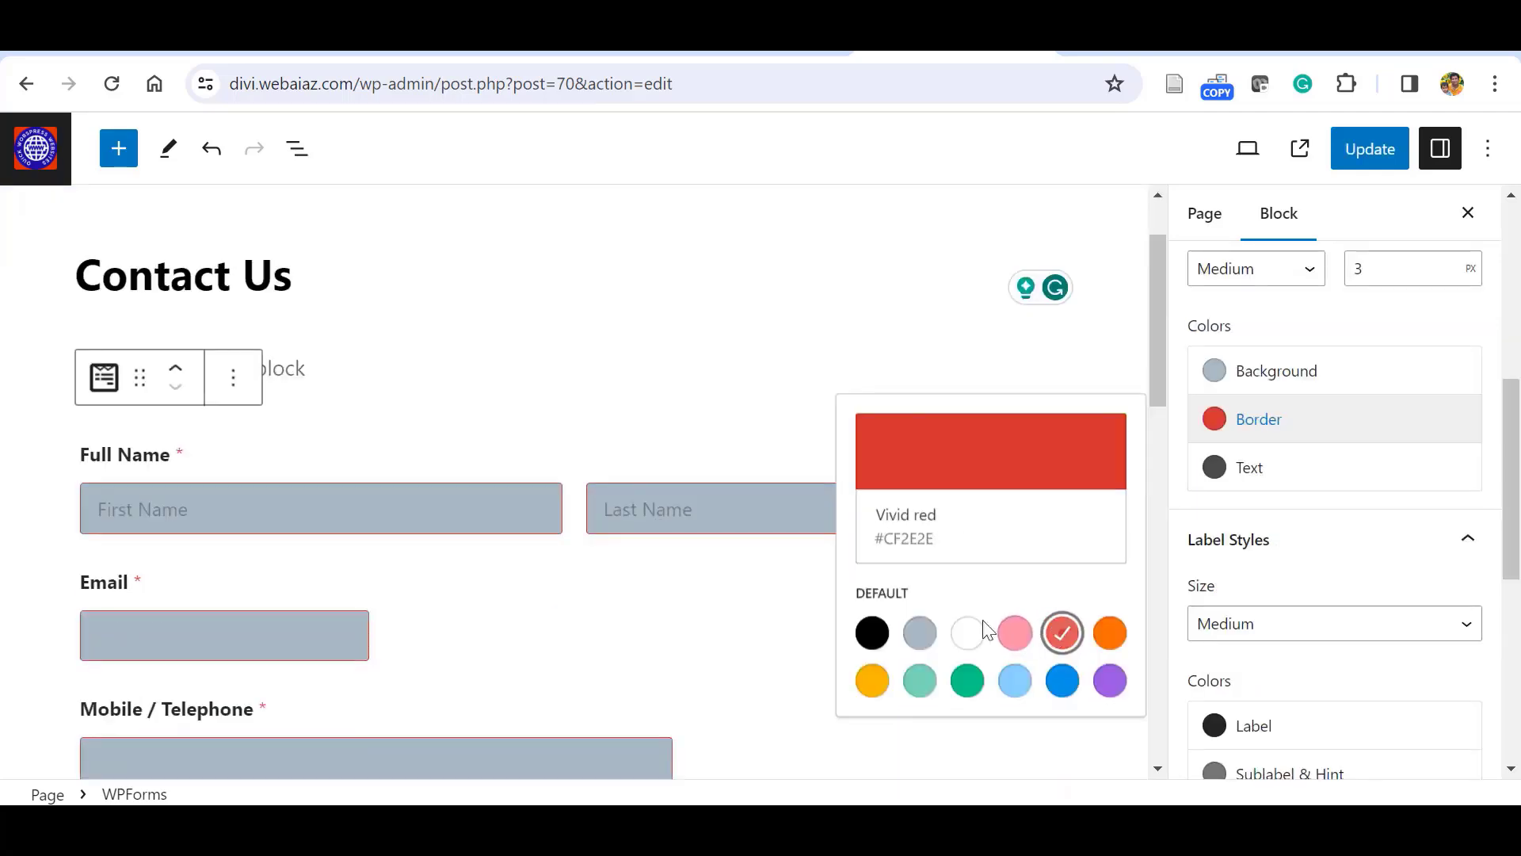
left_click(1220, 479)
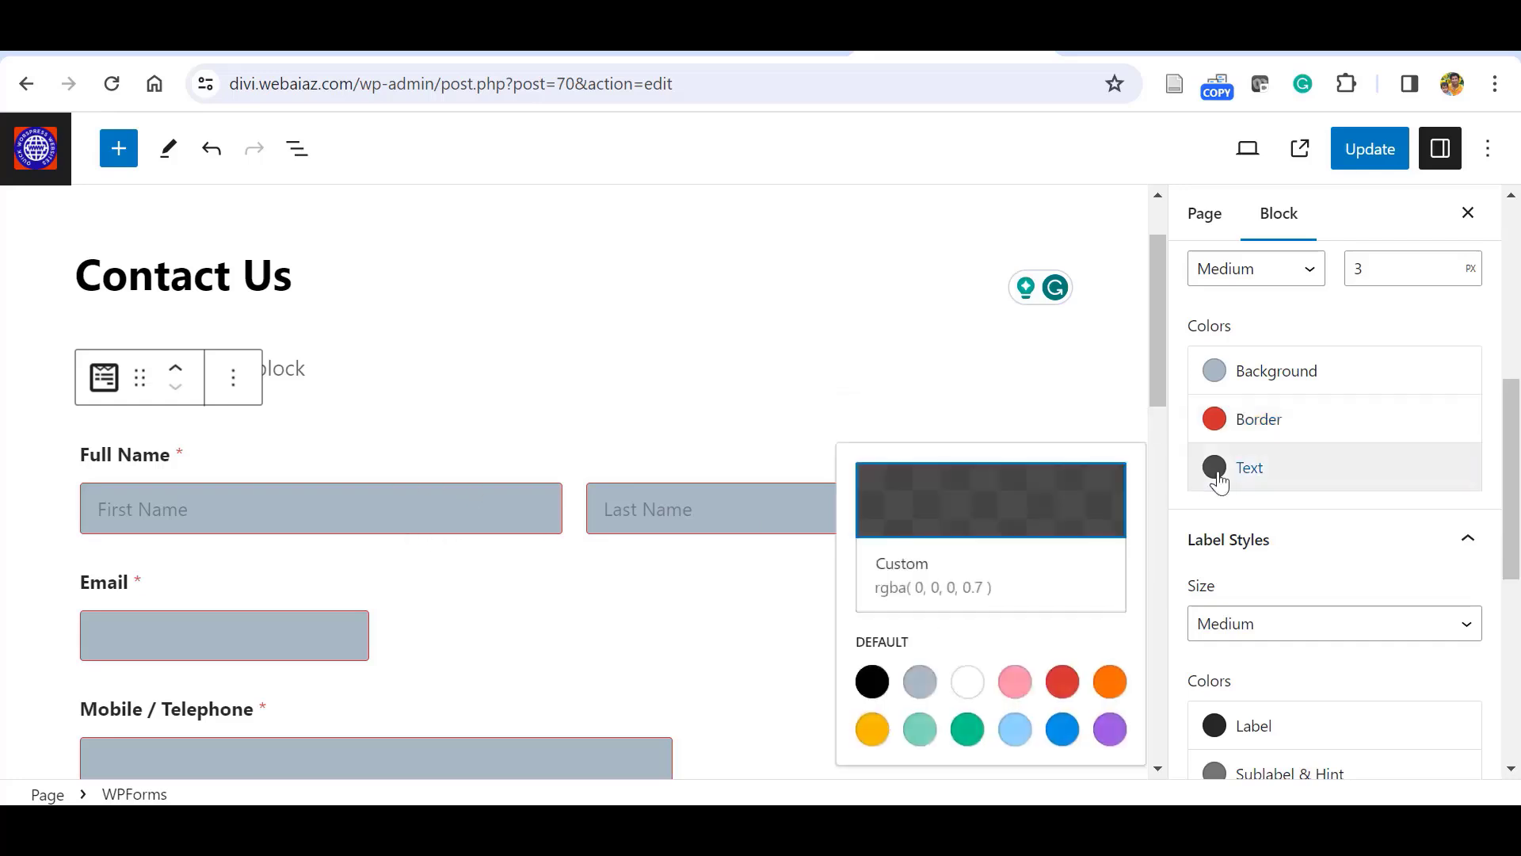
left_click(967, 729)
left_click(872, 683)
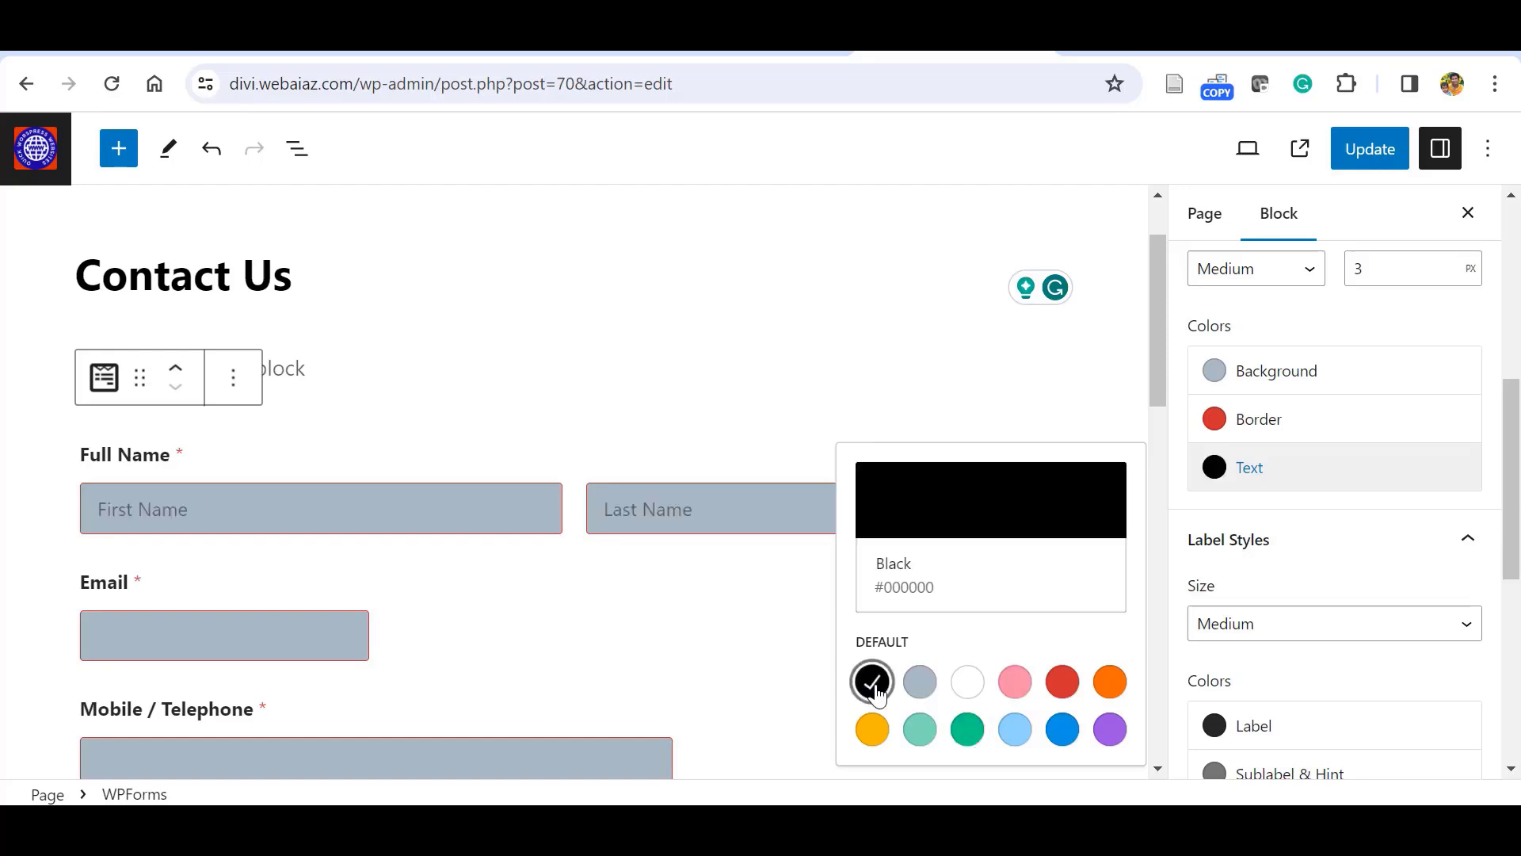
Set the form label colour to vivid cyan blue, leaving the sublabel colour unchanged.
left_click_drag(1513, 474, 1514, 563)
left_click(1208, 477)
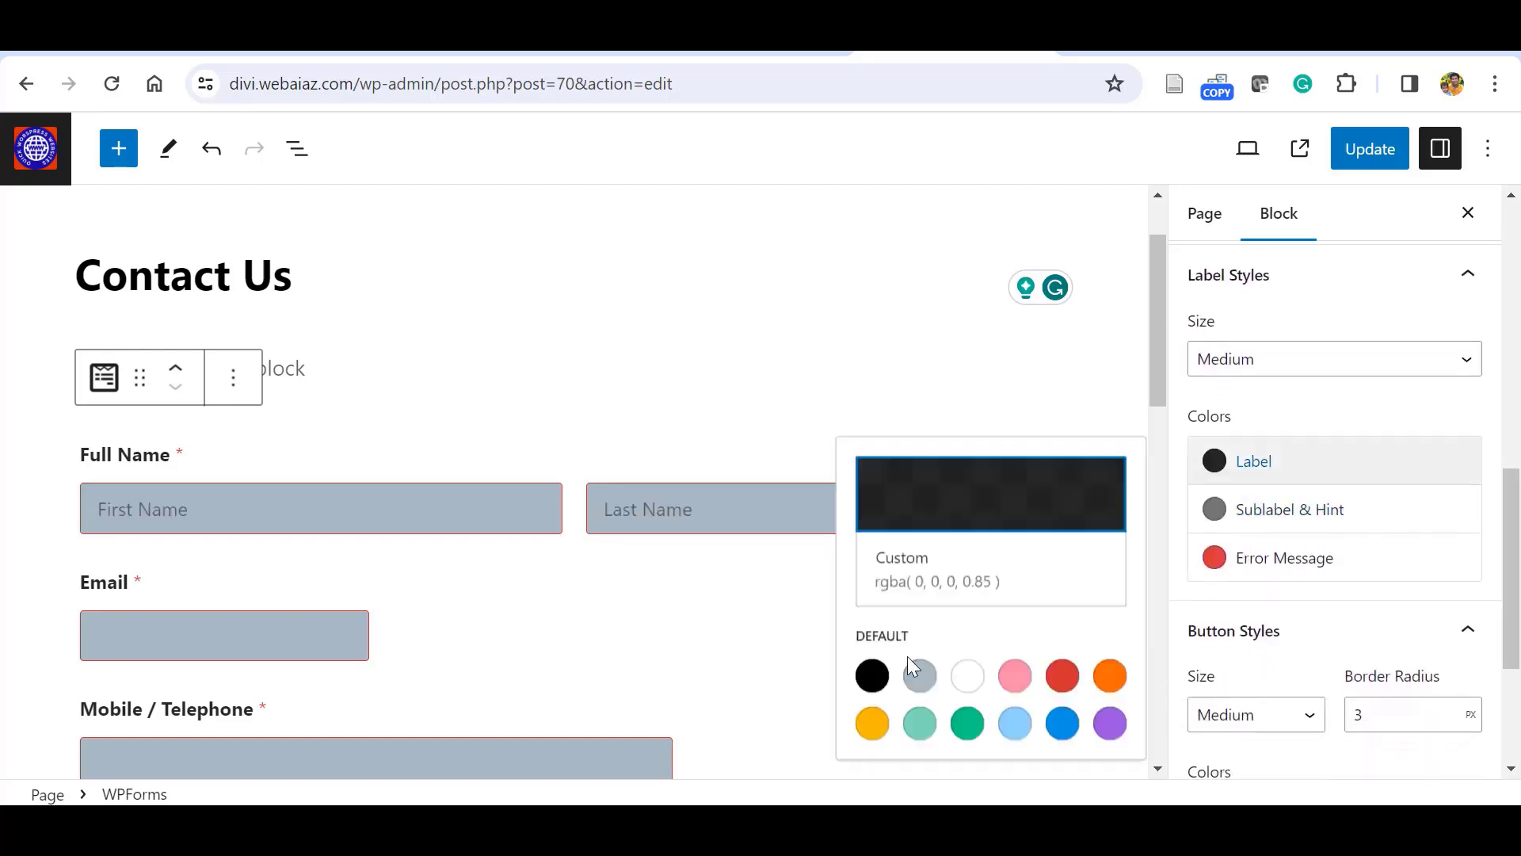
left_click(967, 723)
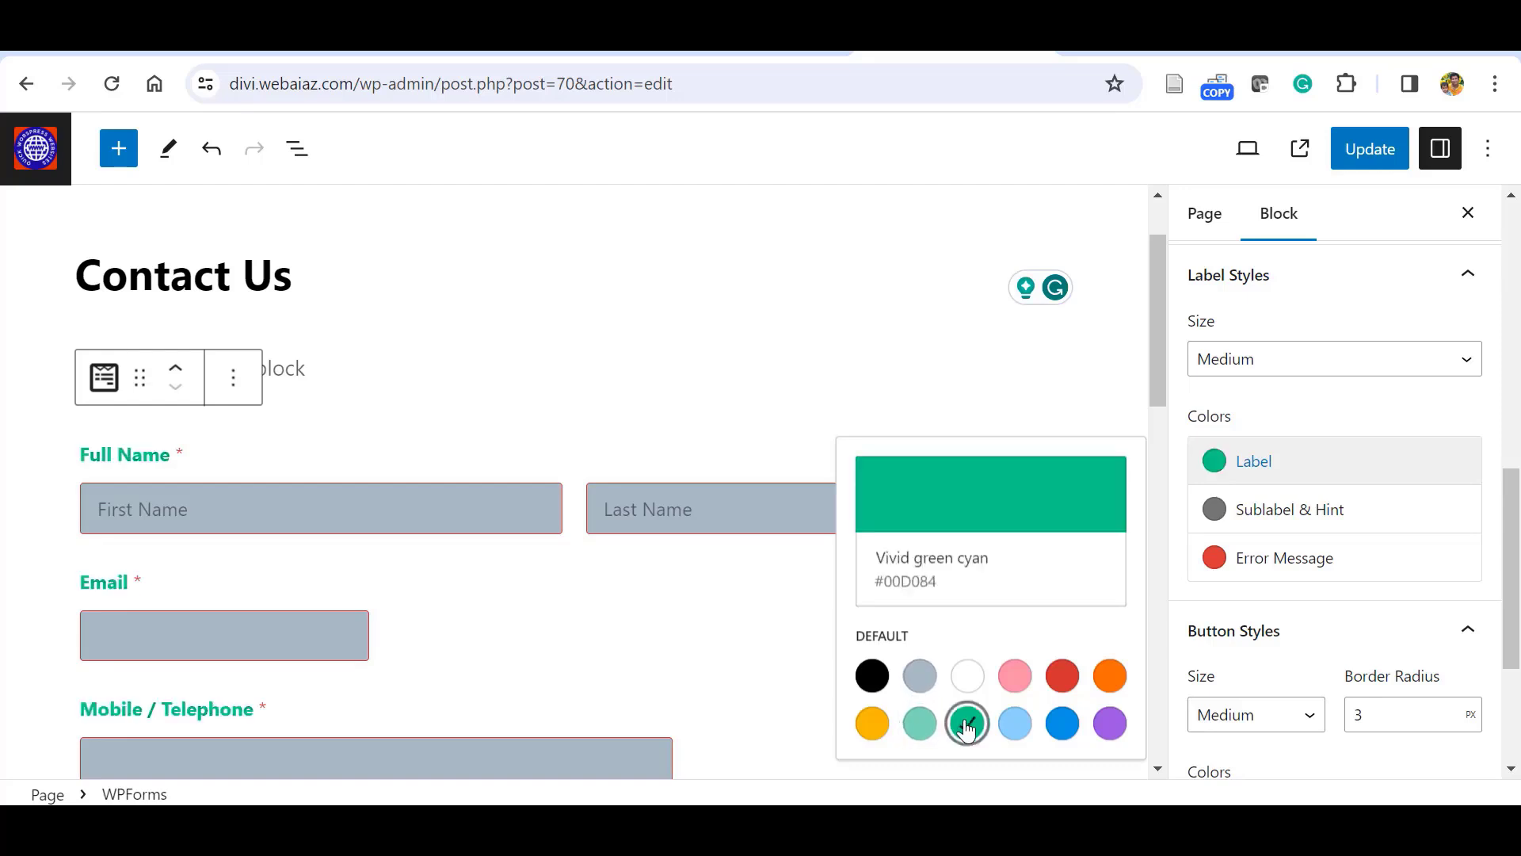
left_click(1062, 678)
left_click(1110, 724)
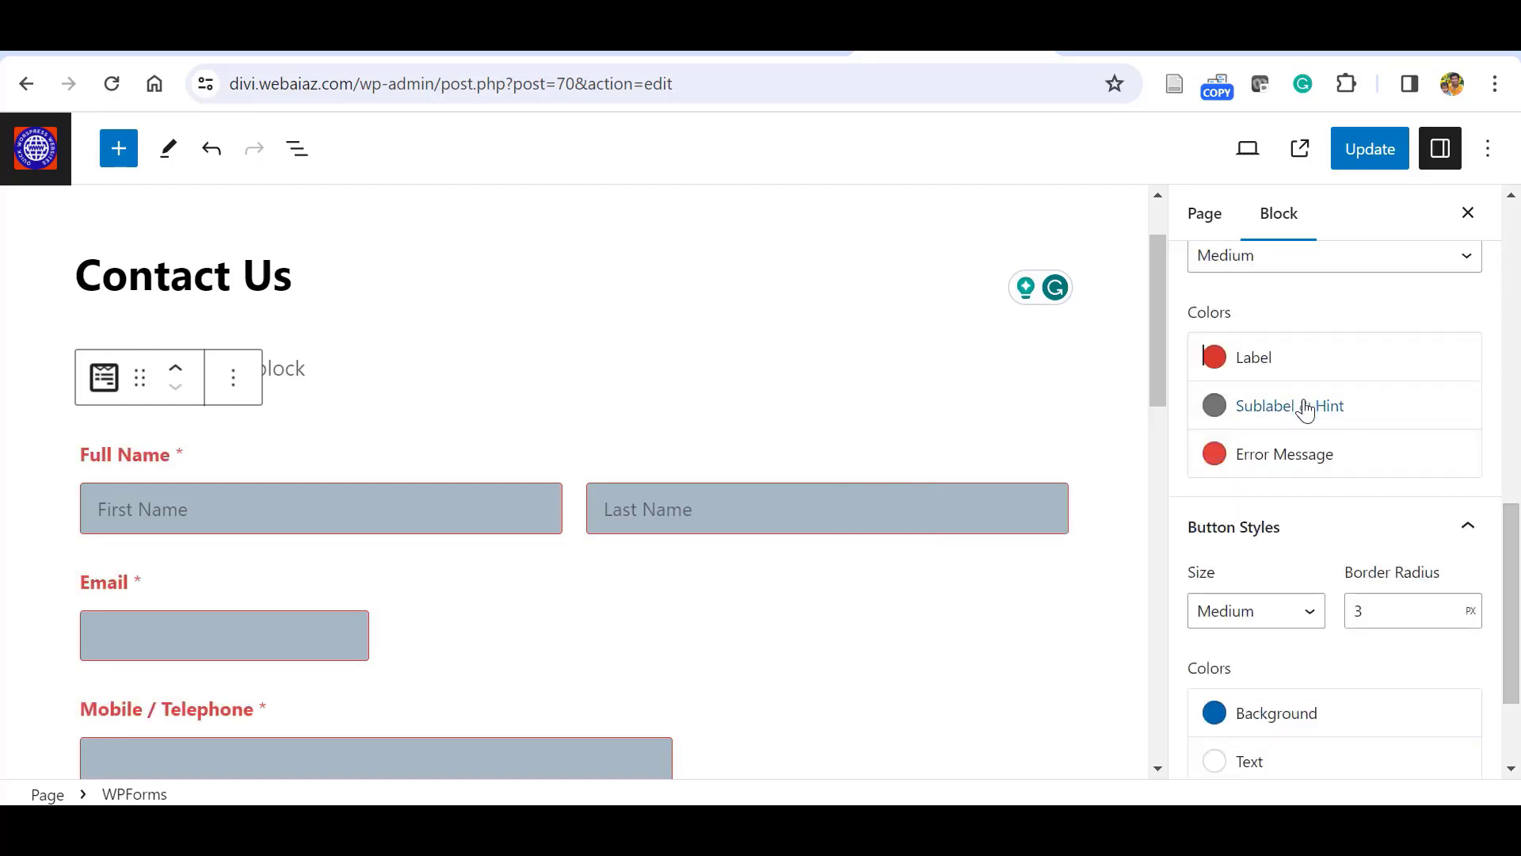
left_click(1306, 408)
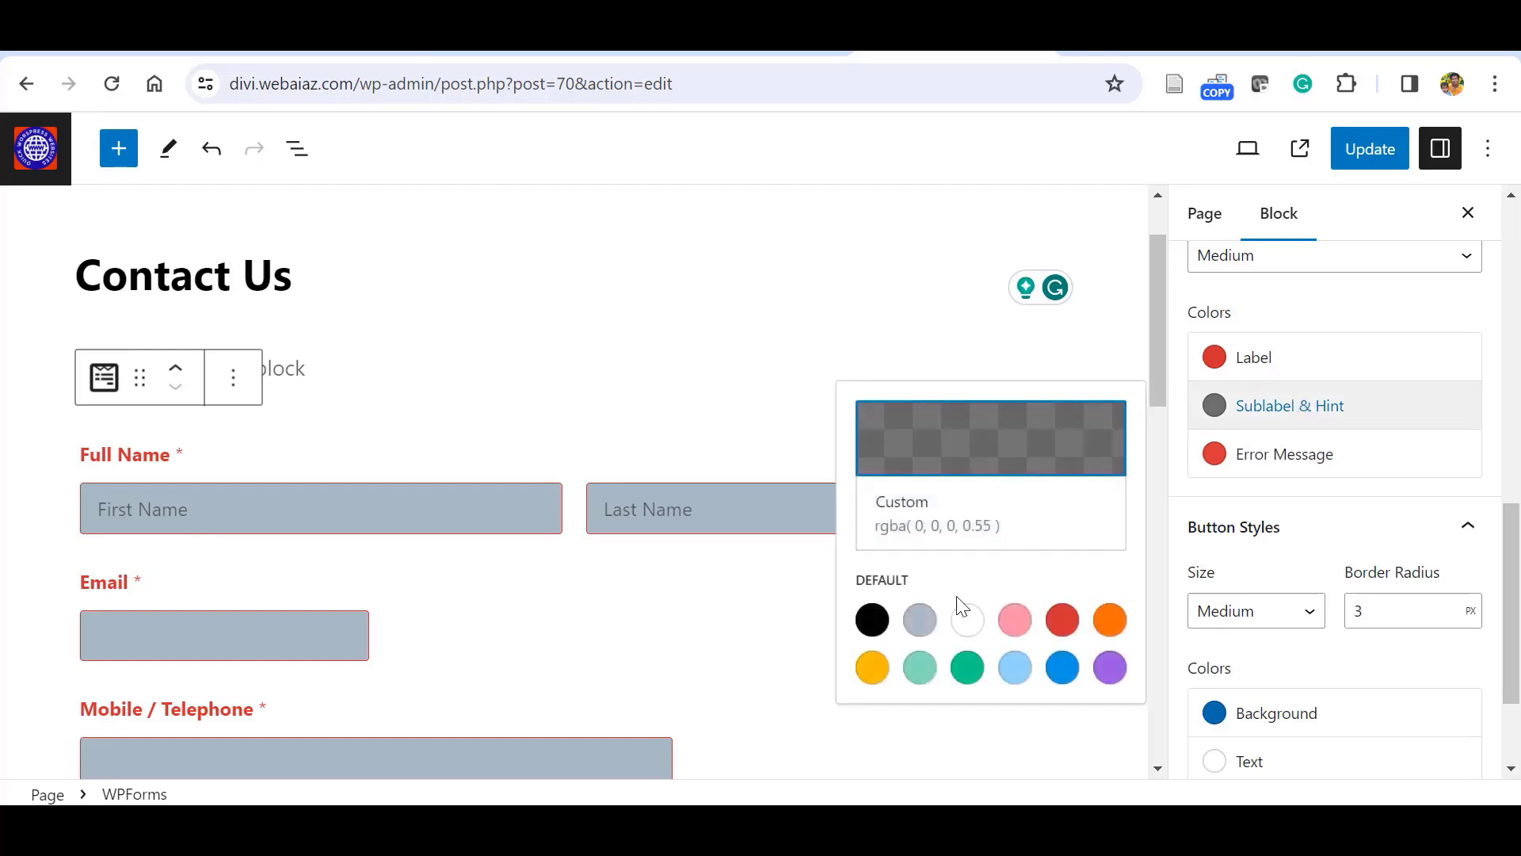
left_click(966, 667)
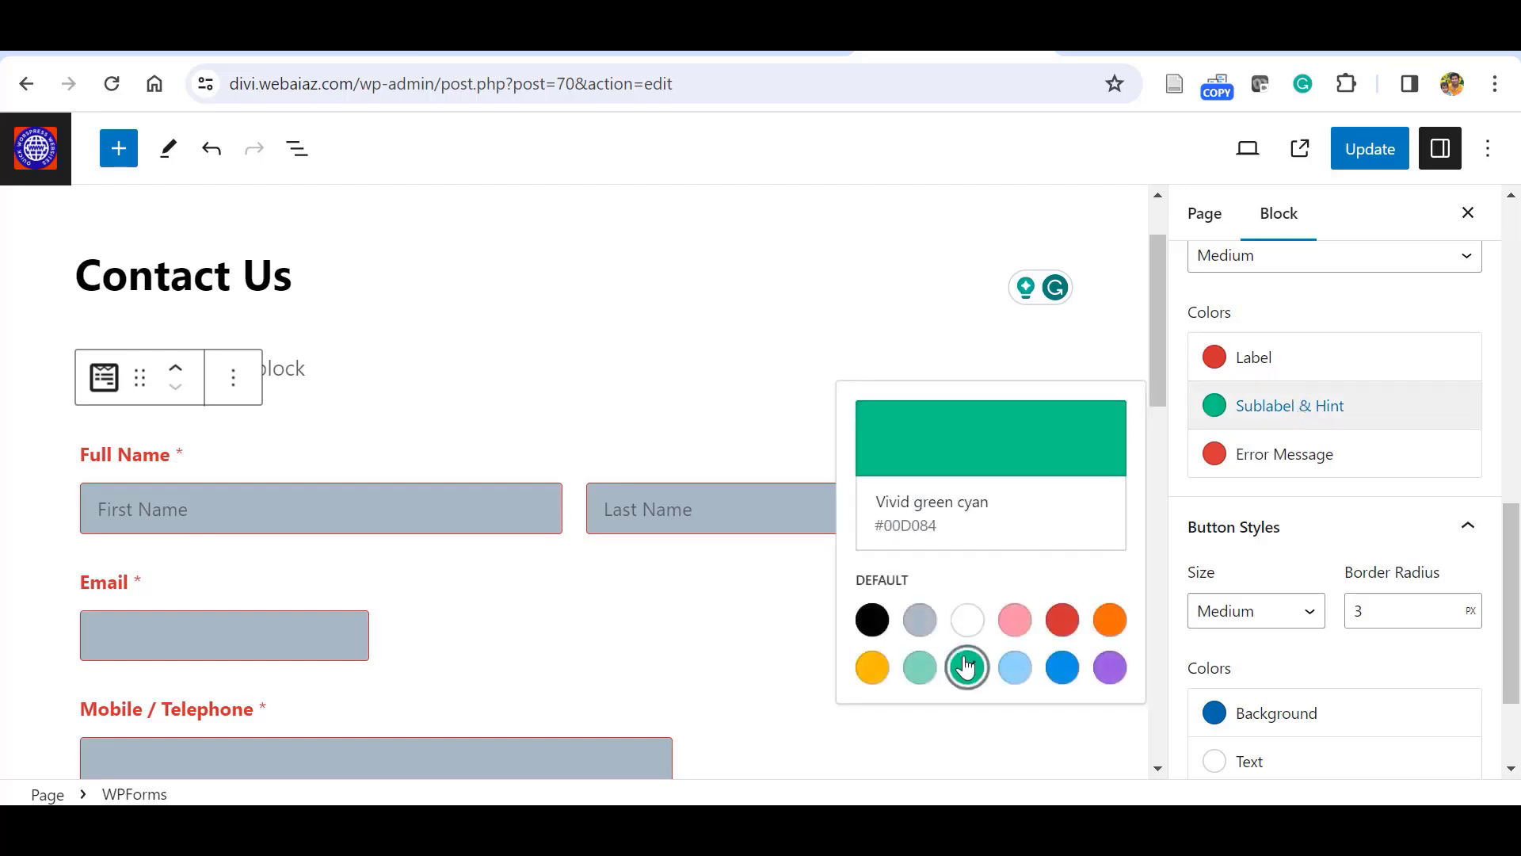
key("ctrl+z")
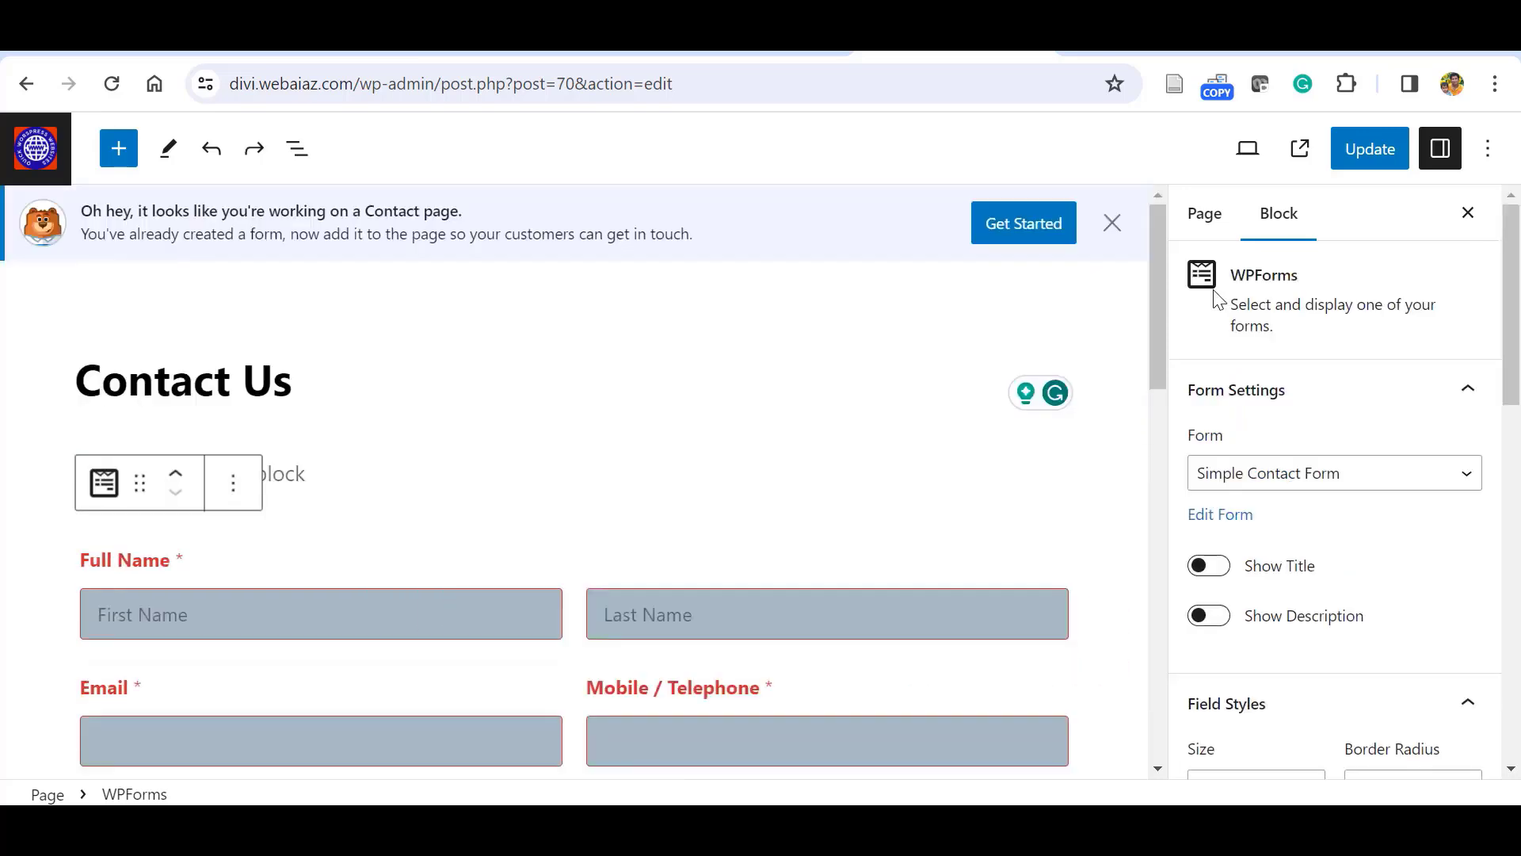
scroll(1307, 515, "down", 8)
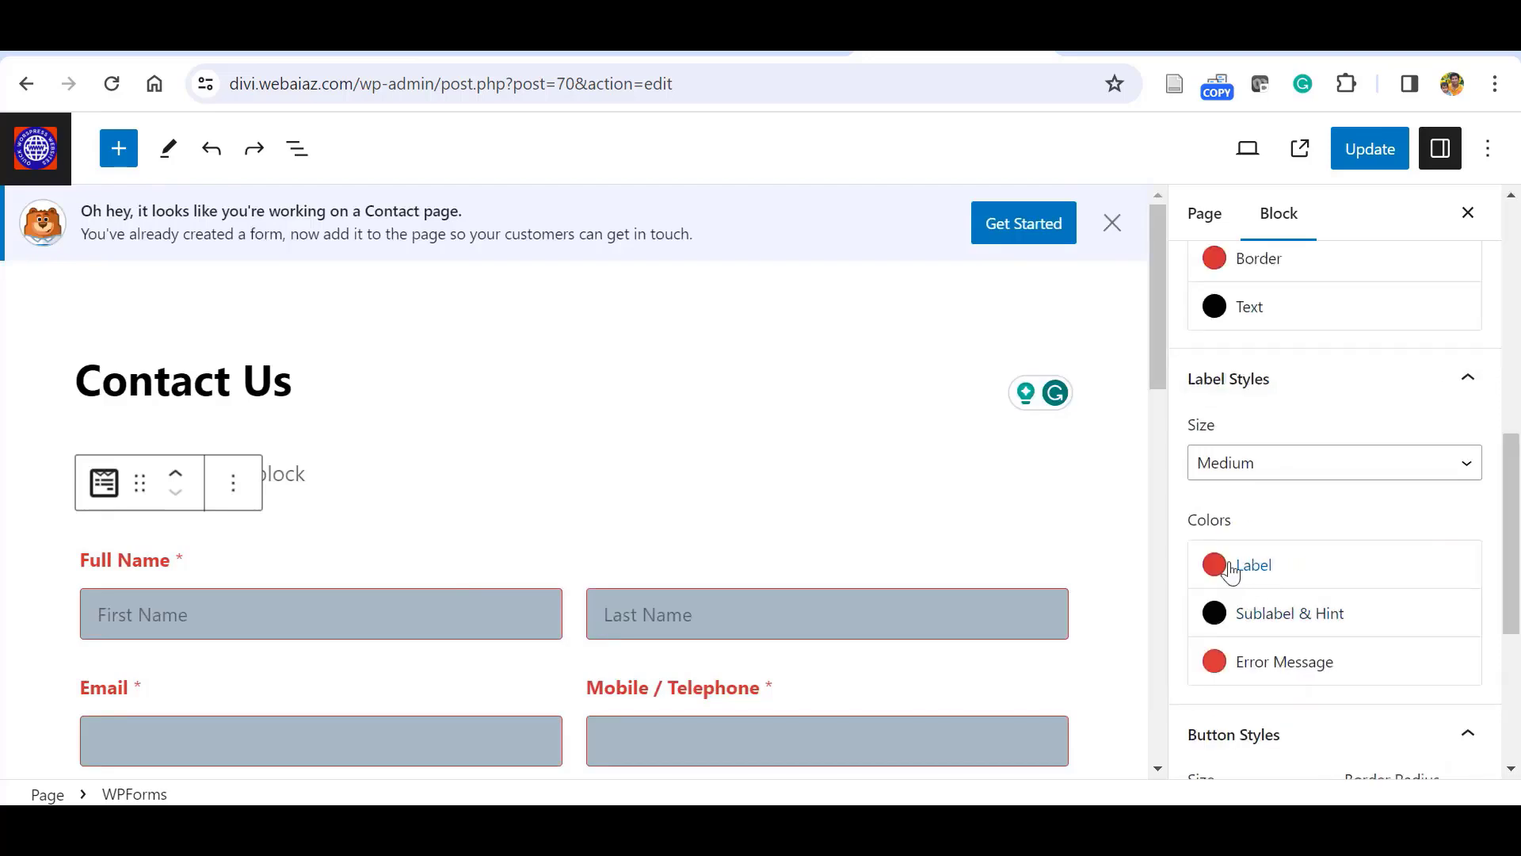
left_click(1231, 572)
left_click(1061, 553)
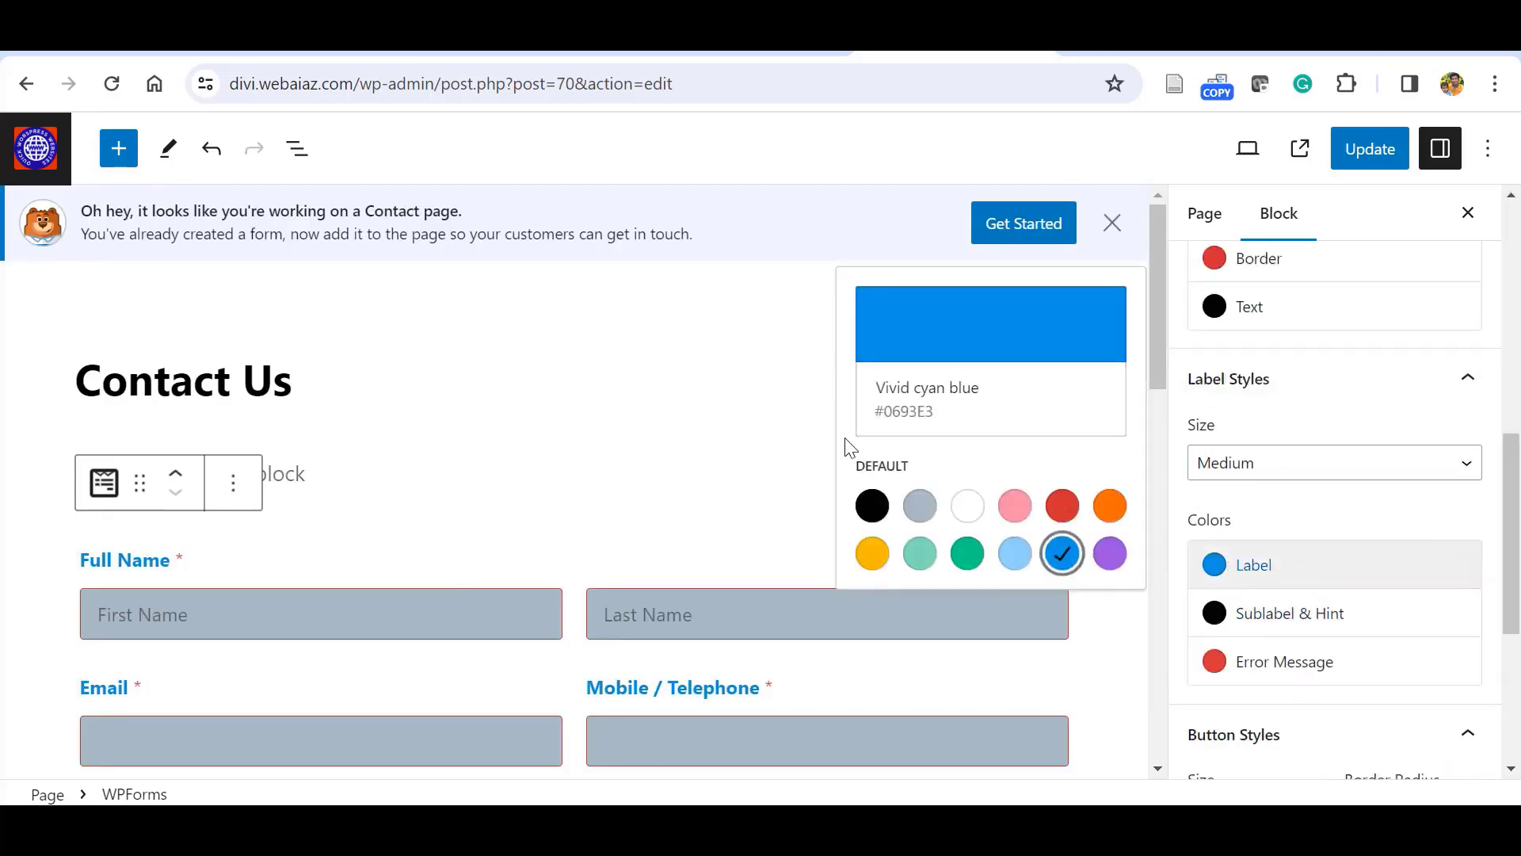
left_click(653, 384)
Make the button text black and update the page.
left_click_drag(1158, 317, 1163, 622)
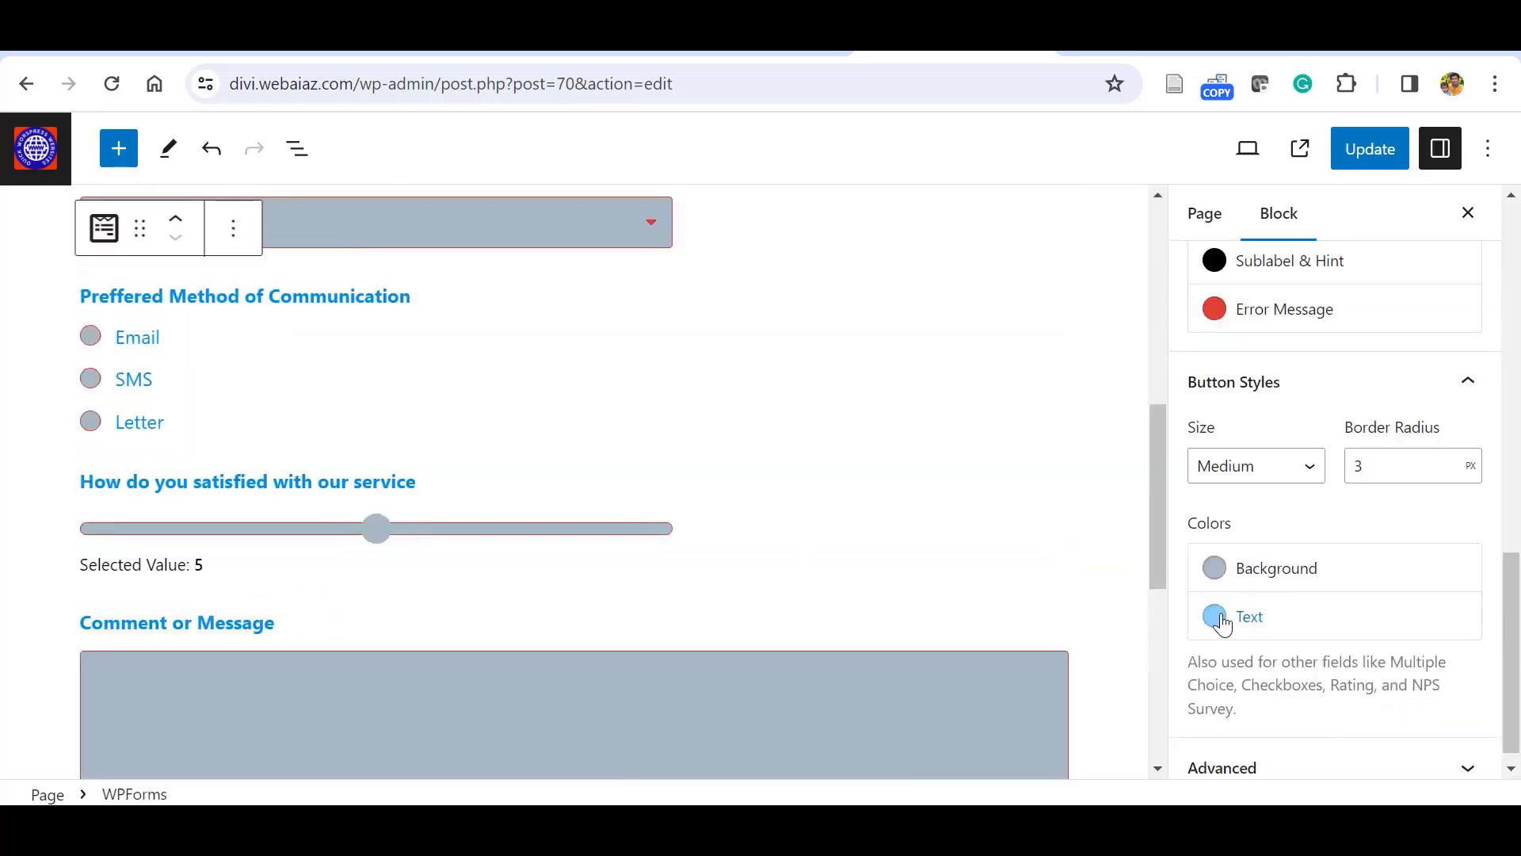
left_click(1213, 614)
left_click(872, 557)
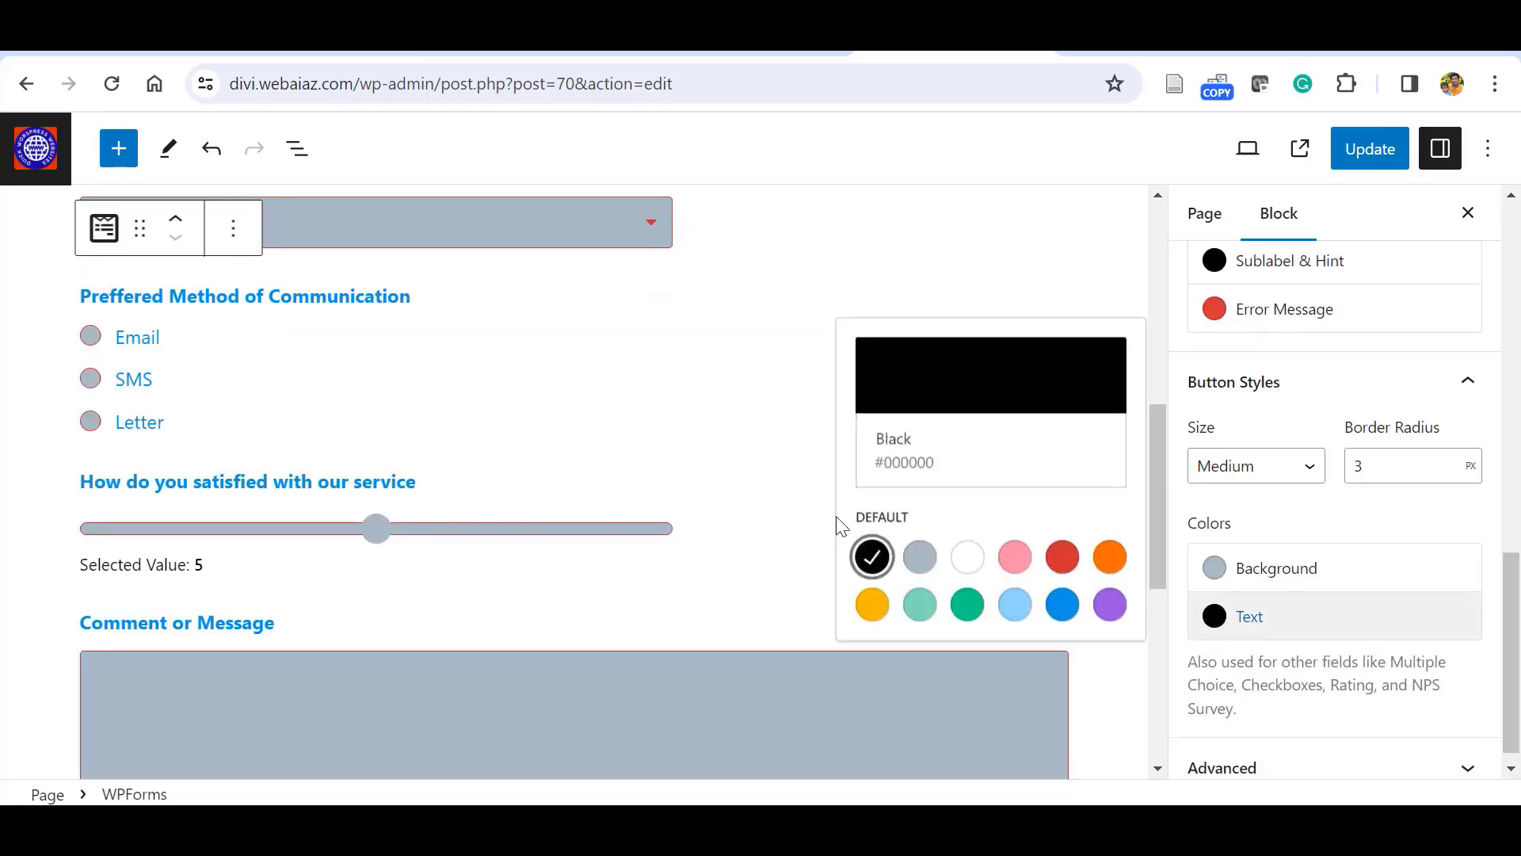
left_click_drag(1156, 500, 1159, 317)
left_click(1356, 152)
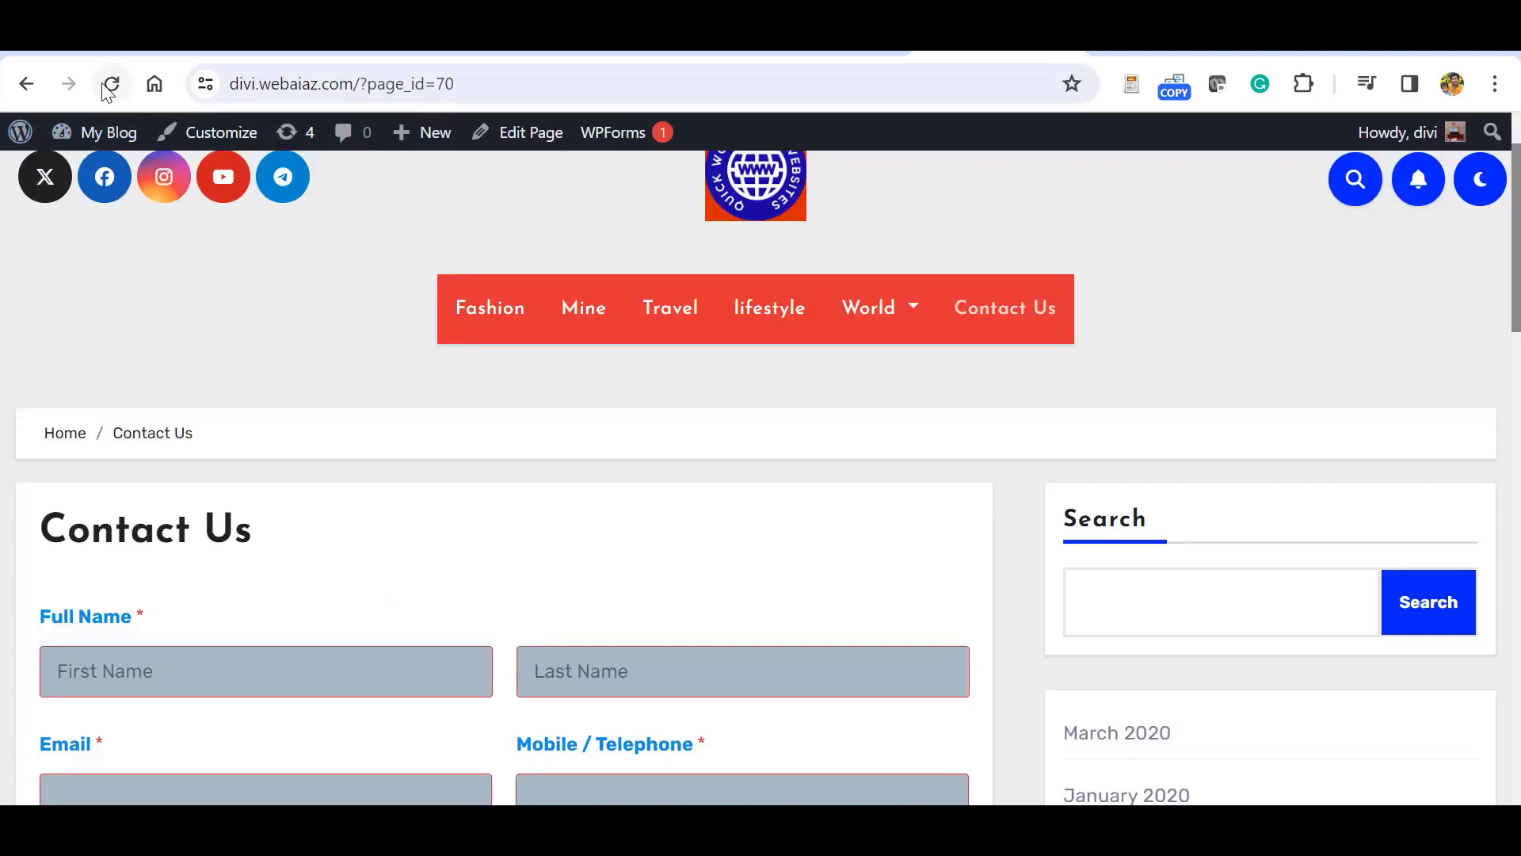
Scroll through the restyled form on the live Contact Us page, then go to the admin Dashboard.
scroll(507, 475, "down", 8)
scroll(73, 535, "down", 5)
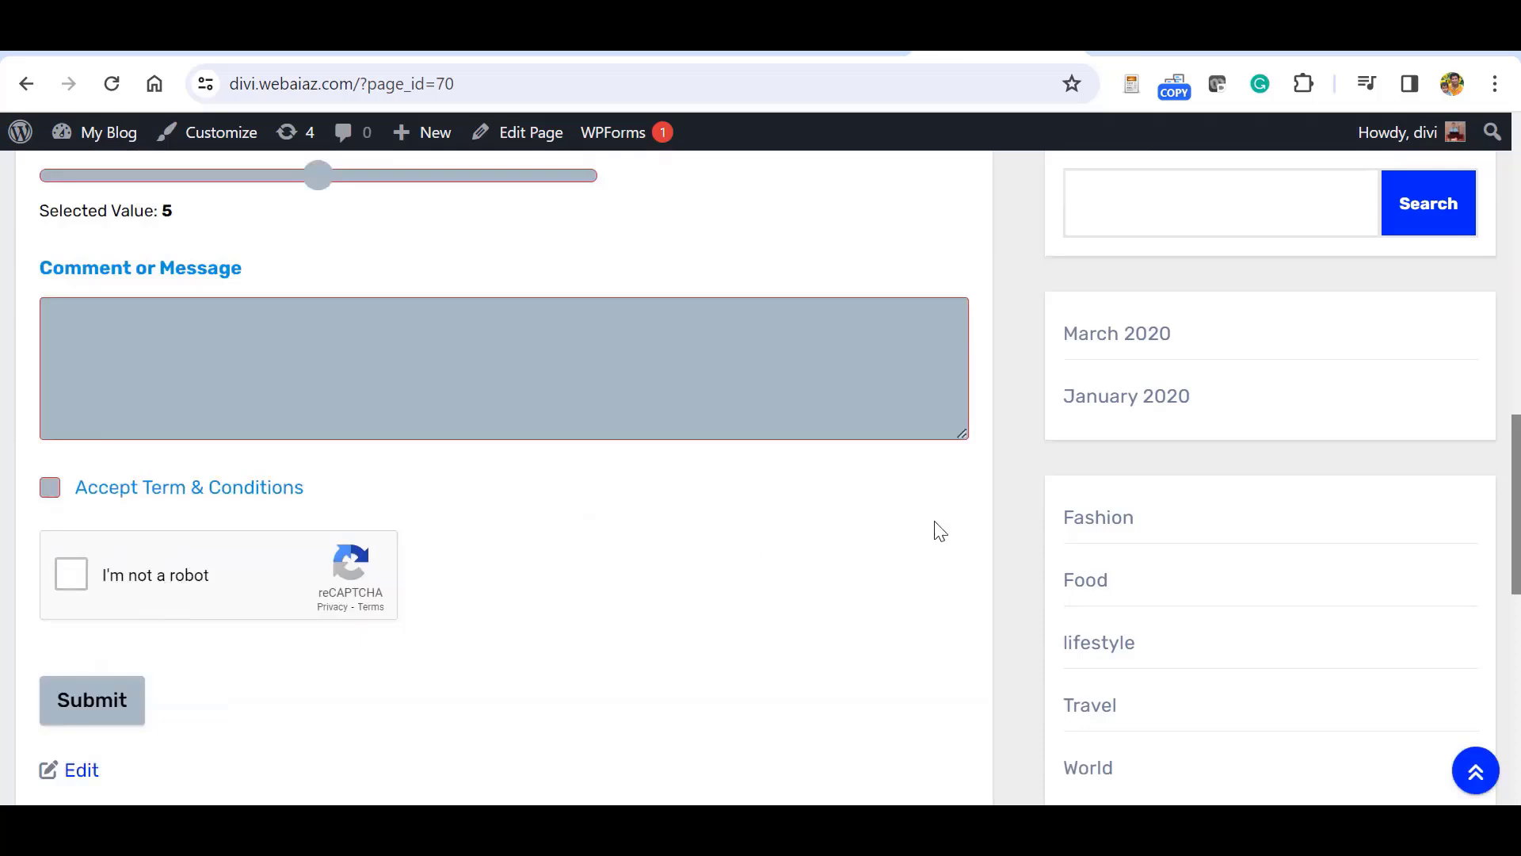
left_click_drag(1517, 501, 1496, 157)
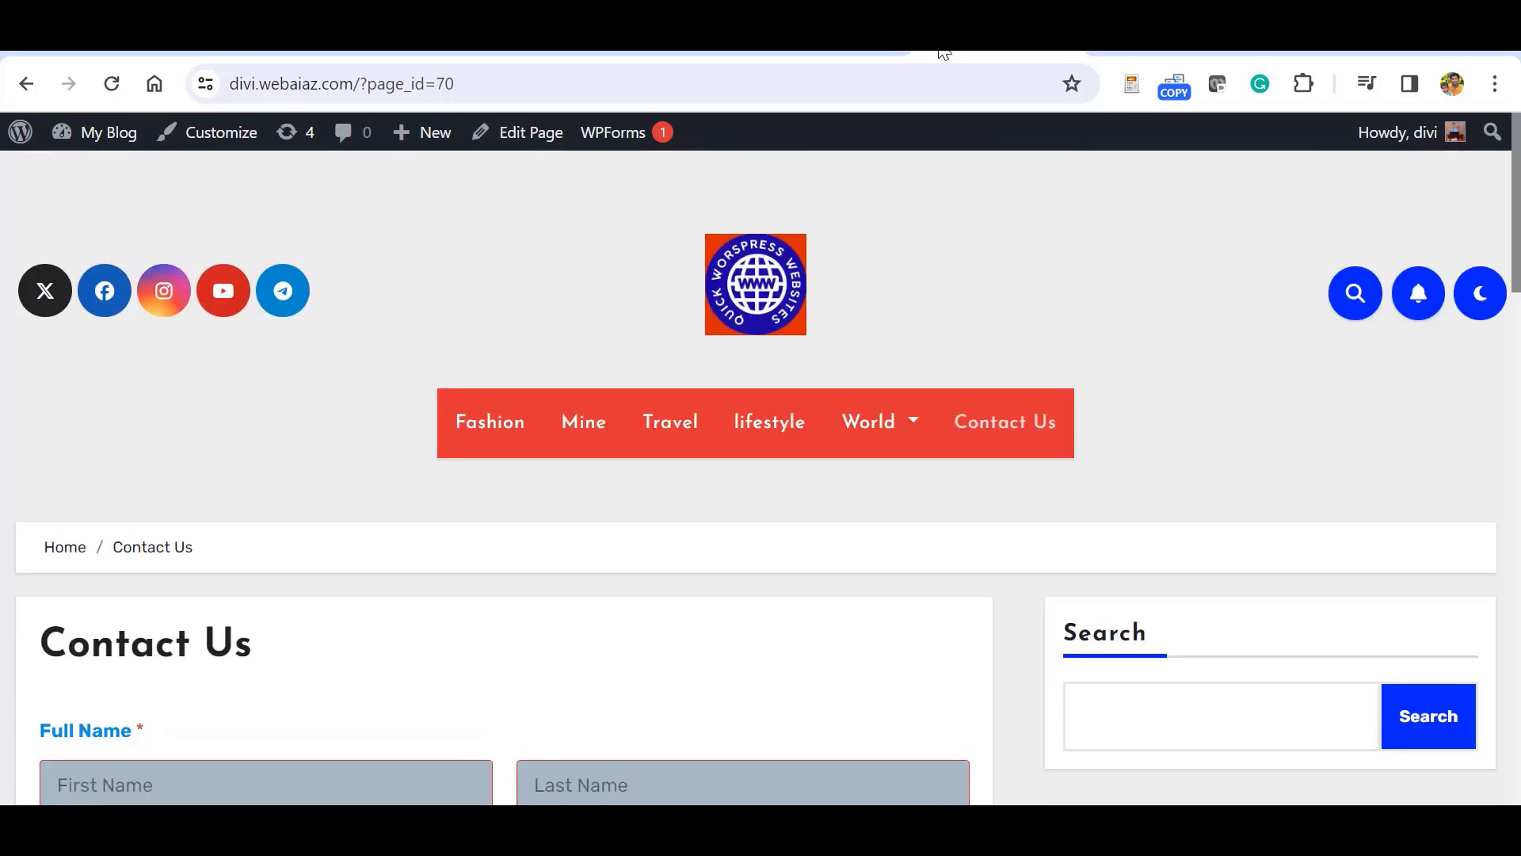
mouse_move(109, 133)
left_click(94, 175)
Create a new page in Elementor and dismiss the Elementor AI introduction.
mouse_move(44, 412)
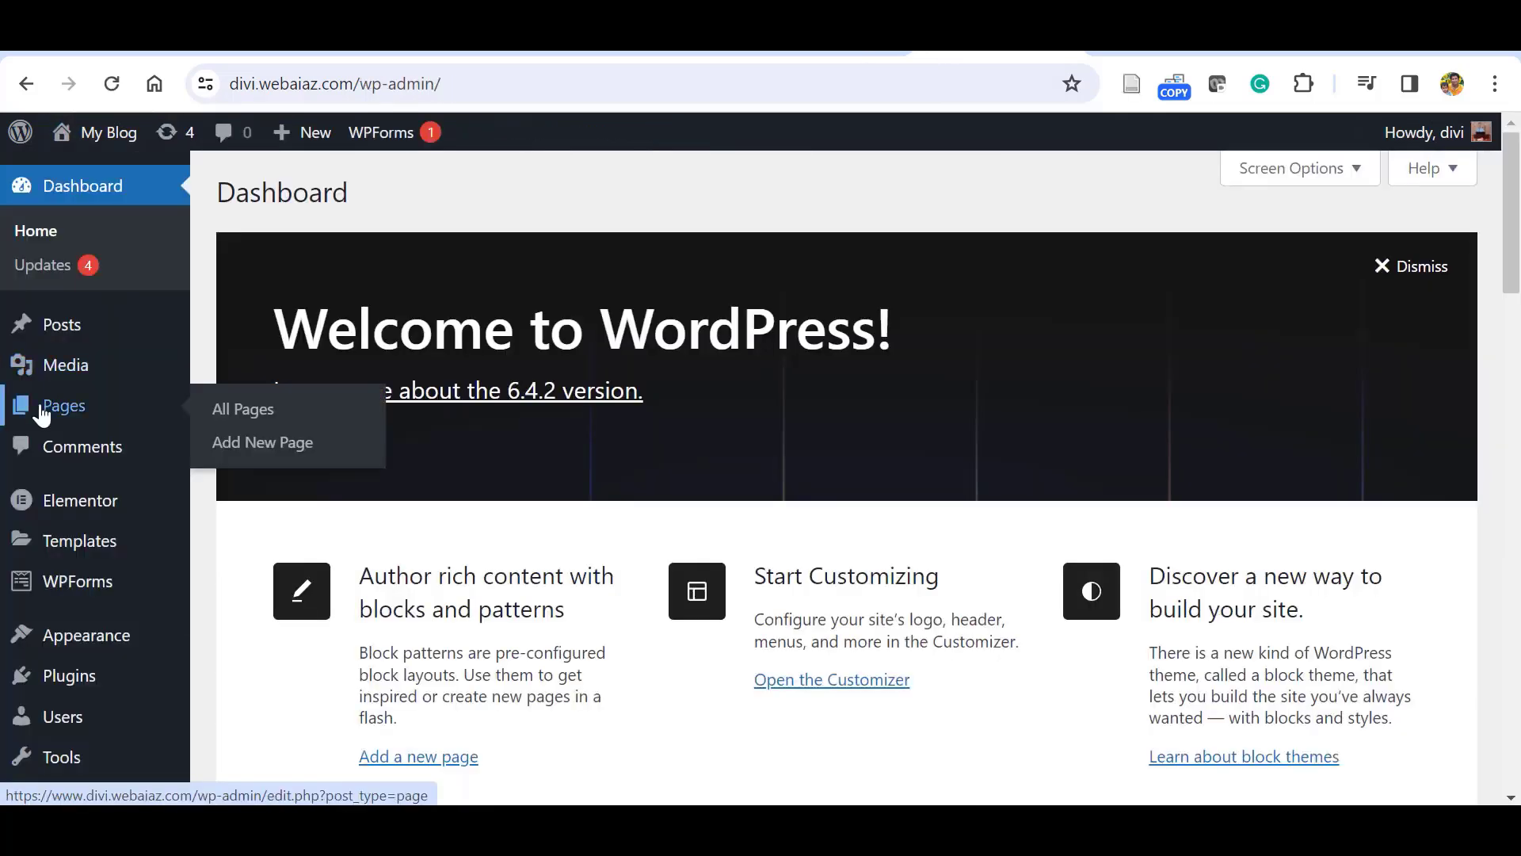
left_click(237, 445)
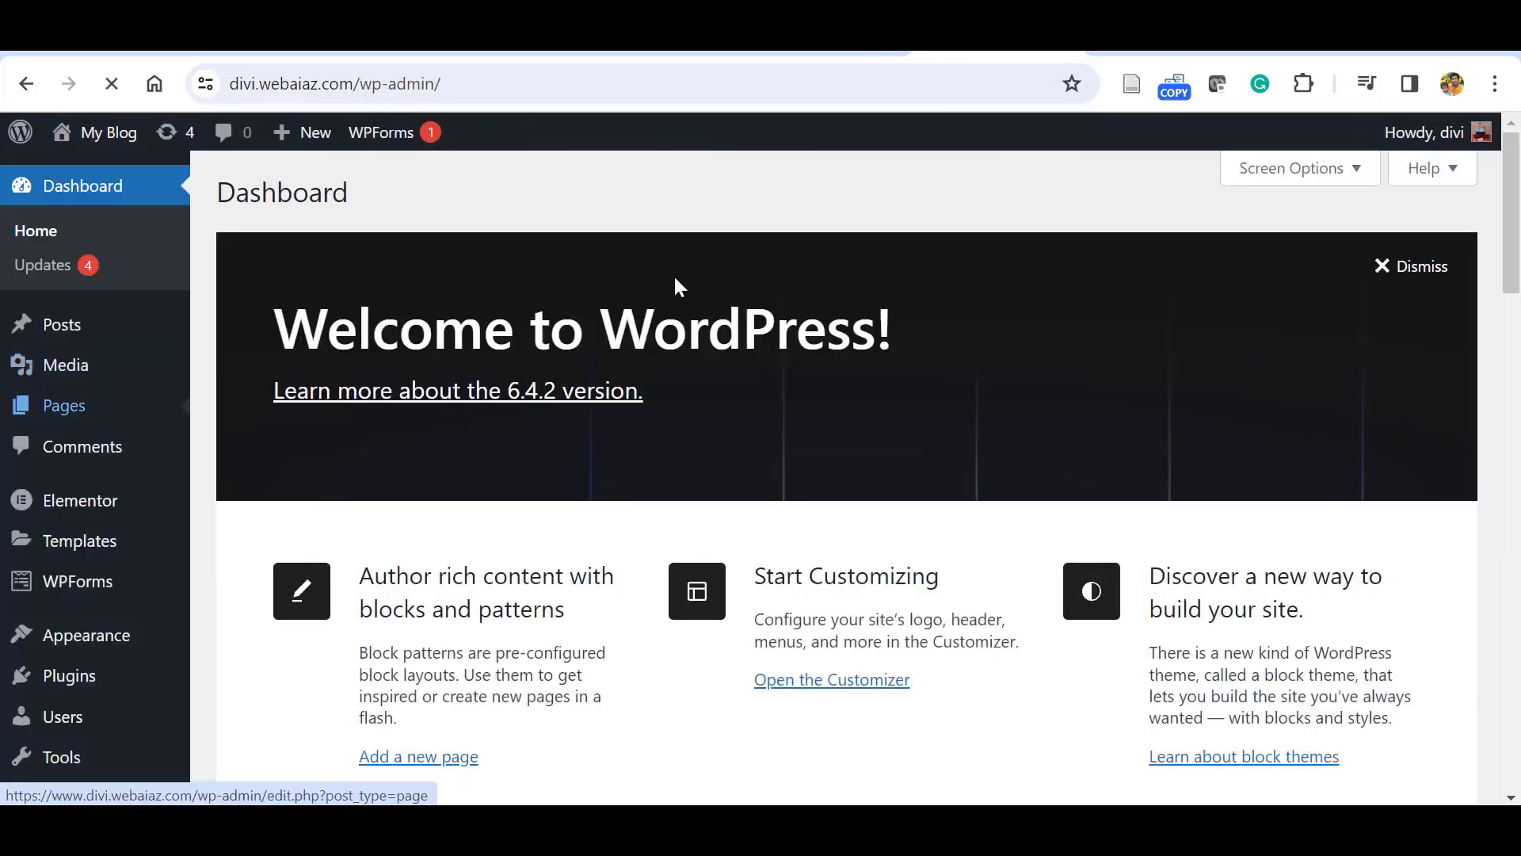
key("ctrl+minus")
key("ctrl+minus")
left_click(996, 798)
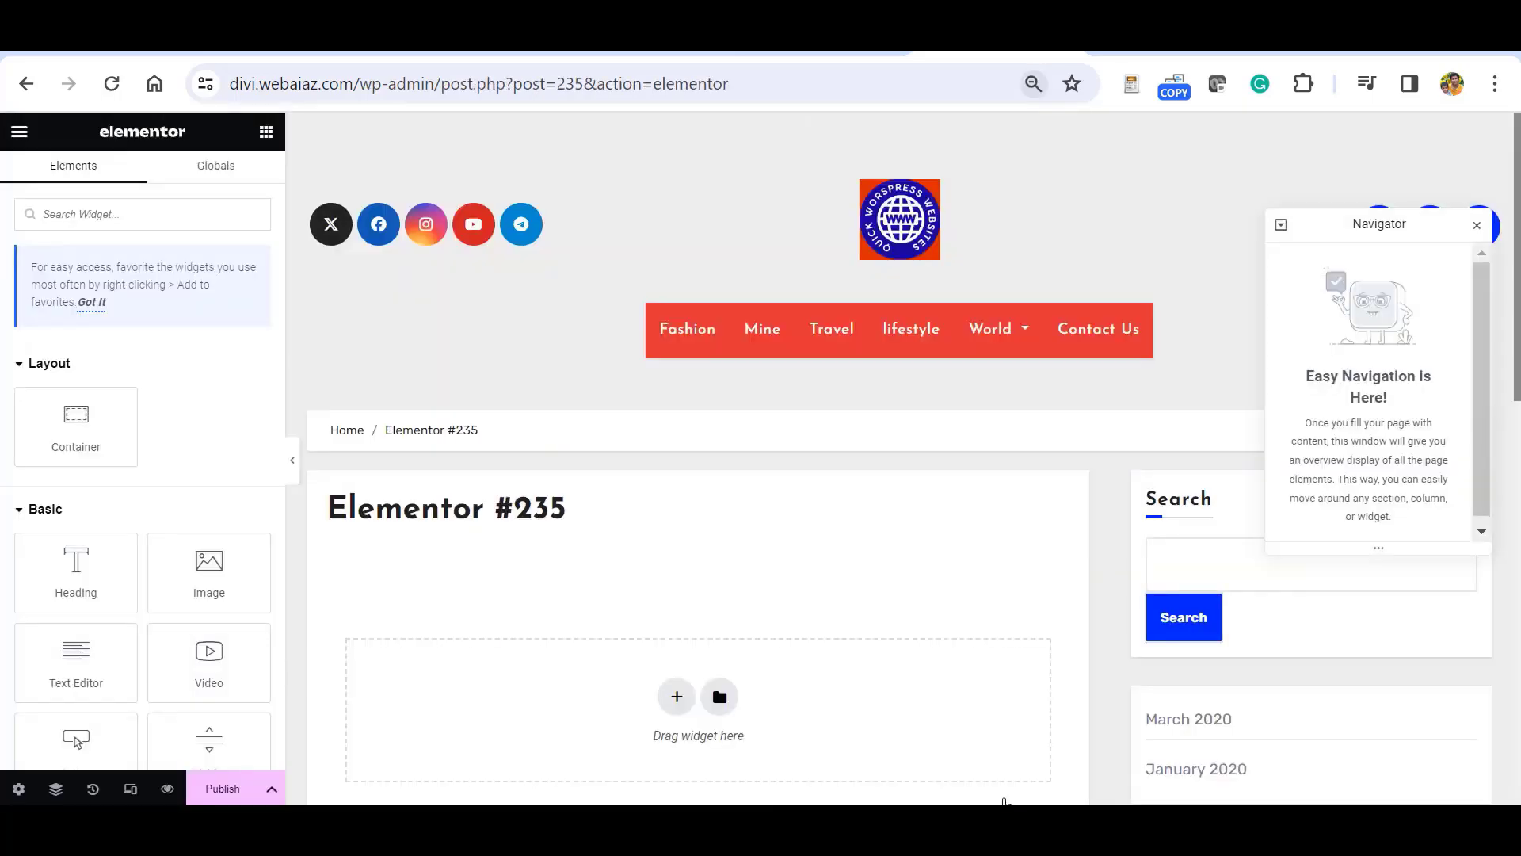
key("ctrl+0")
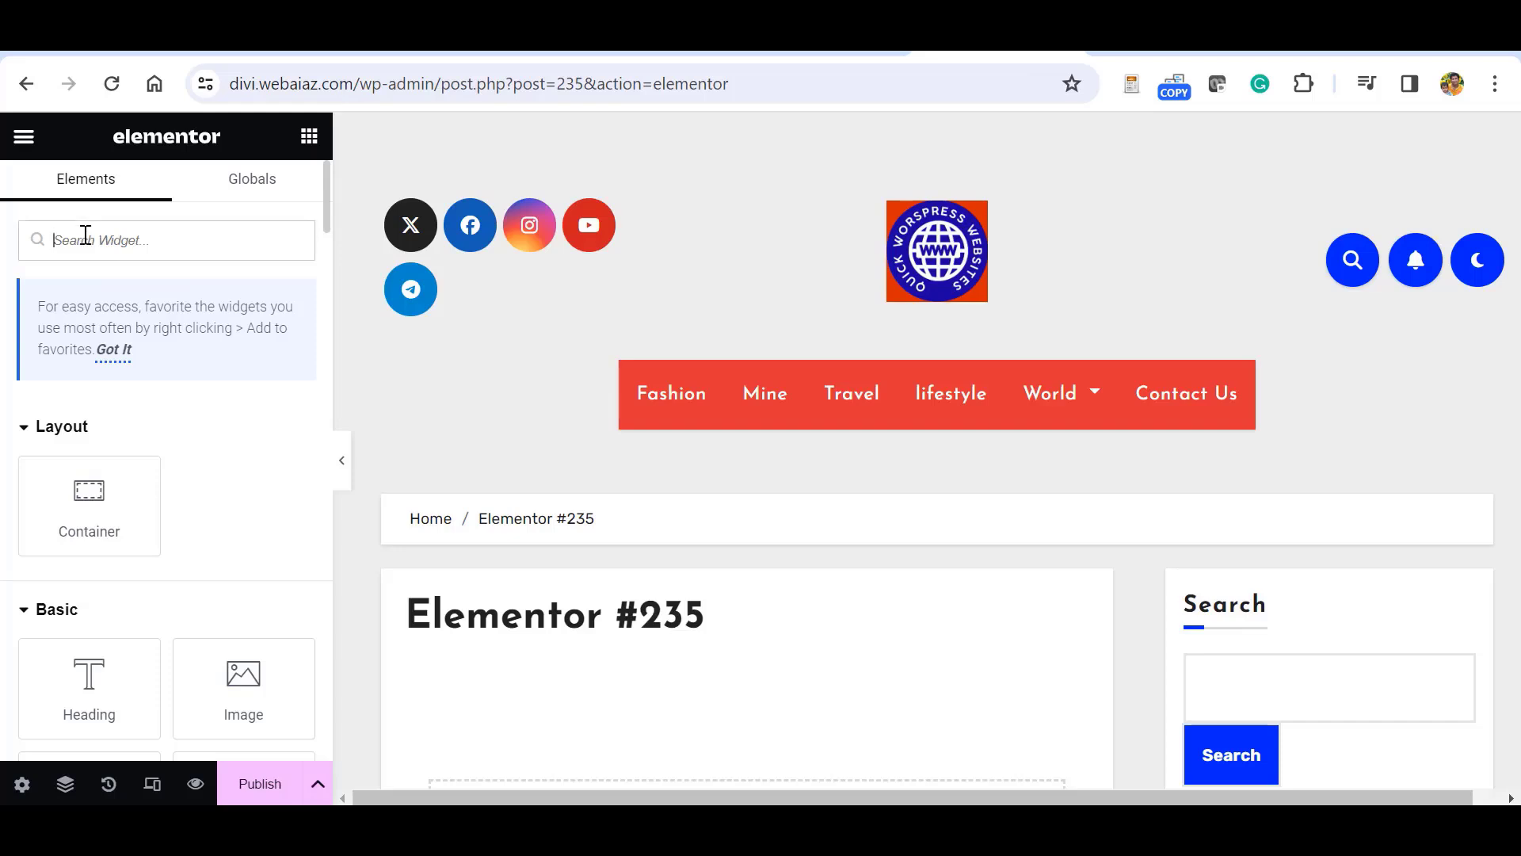
Add a Heading widget to the page reading 'Contact Us'.
type("h")
scroll(628, 506, "down", 3)
left_click(156, 241)
key("BackSpace")
type("hea")
left_click_drag(95, 450, 713, 571)
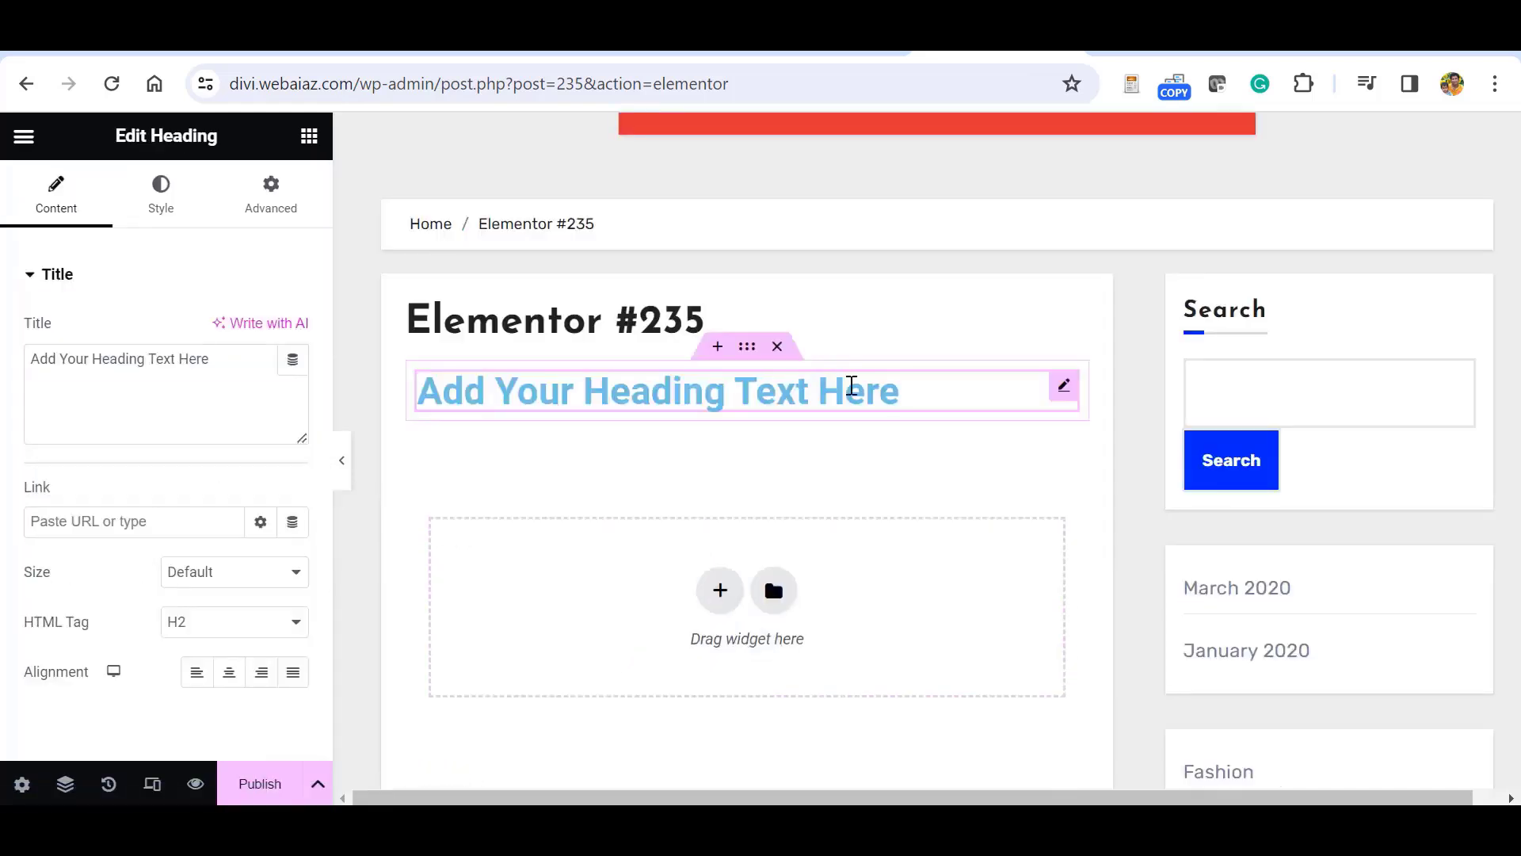
left_click(852, 386)
key("BackSpace")
key("BackSpace")
key("BackSpace")
key("BackSpace")
key("BackSpace")
key("BackSpace")
key("BackSpace")
key("BackSpace")
key("BackSpace")
key("BackSpace")
key("BackSpace")
key("BackSpace")
key("BackSpace")
key("BackSpace")
key("BackSpace")
key("BackSpace")
key("BackSpace")
key("BackSpace")
key("BackSpace")
key("BackSpace")
type("Contact Us")
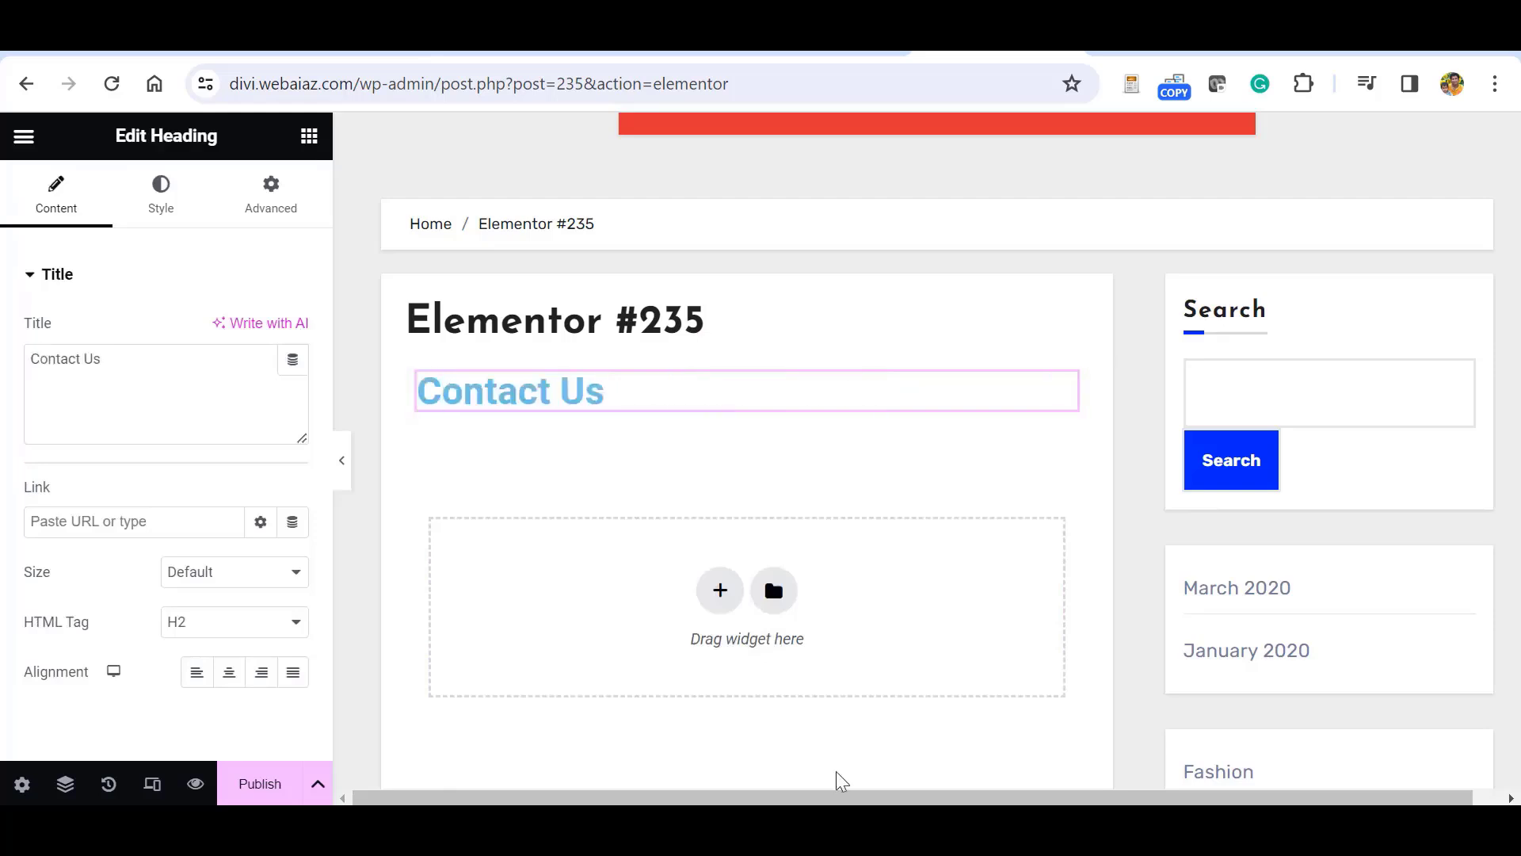
Add a single full-width container below the heading, ready for a widget.
left_click(719, 590)
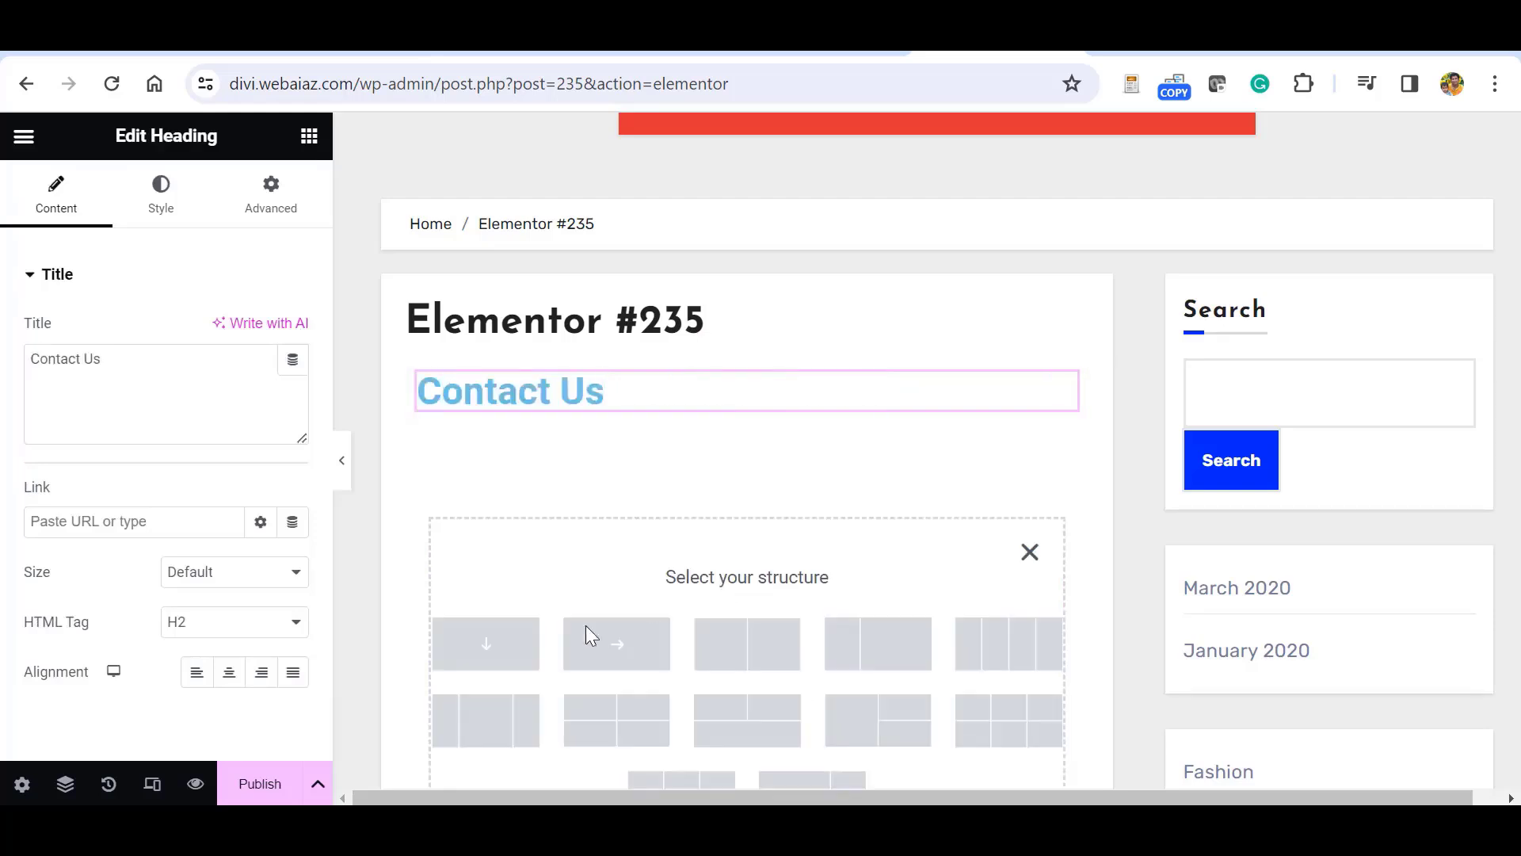
left_click(478, 654)
left_click(743, 497)
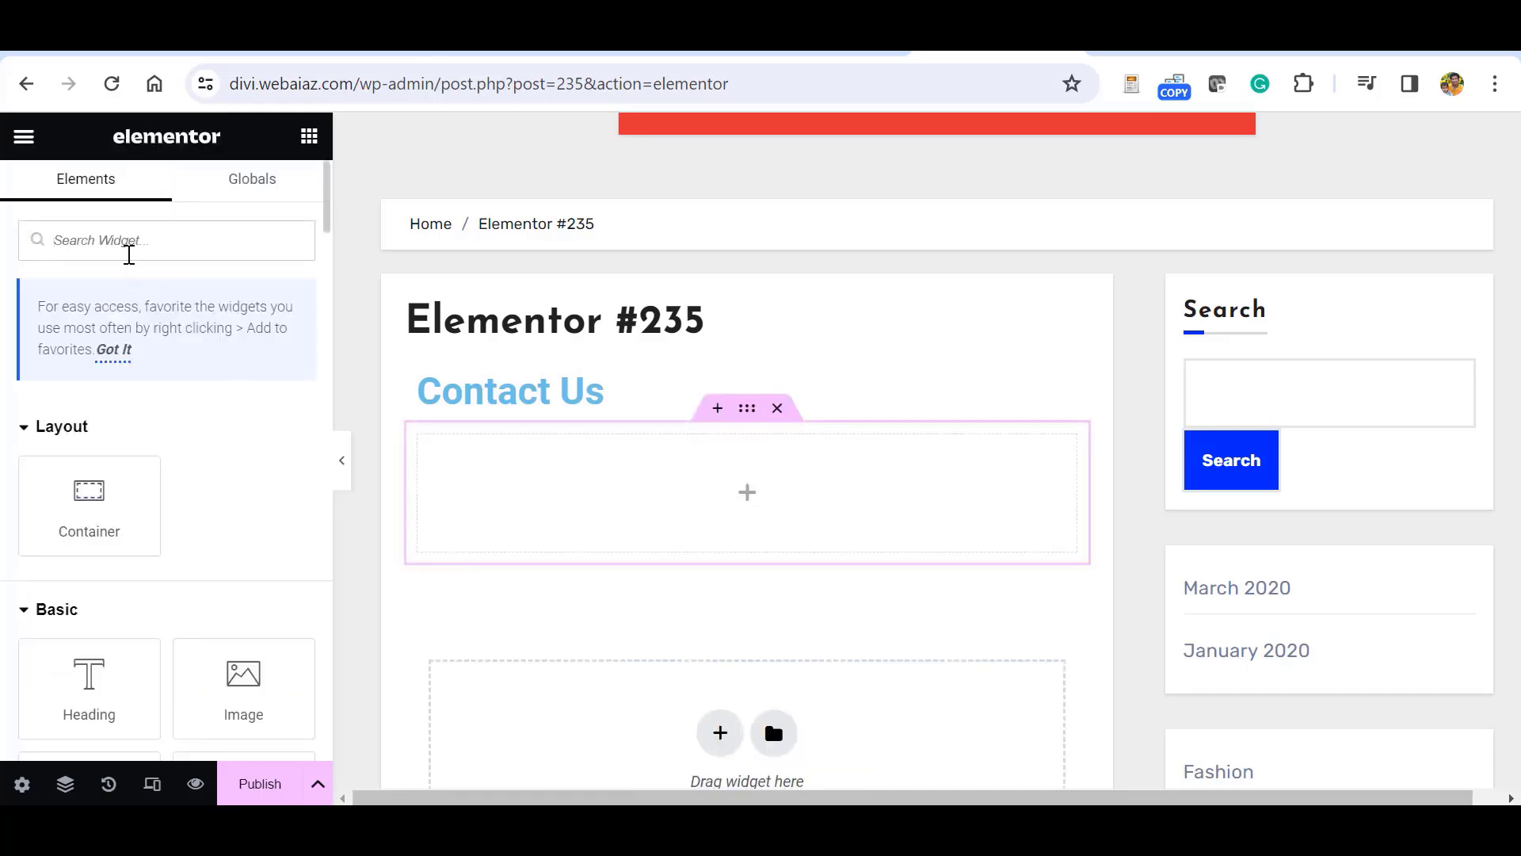
Place a WPForms widget in the container and select the Simple Contact Form.
left_click(129, 254)
type("wpfor")
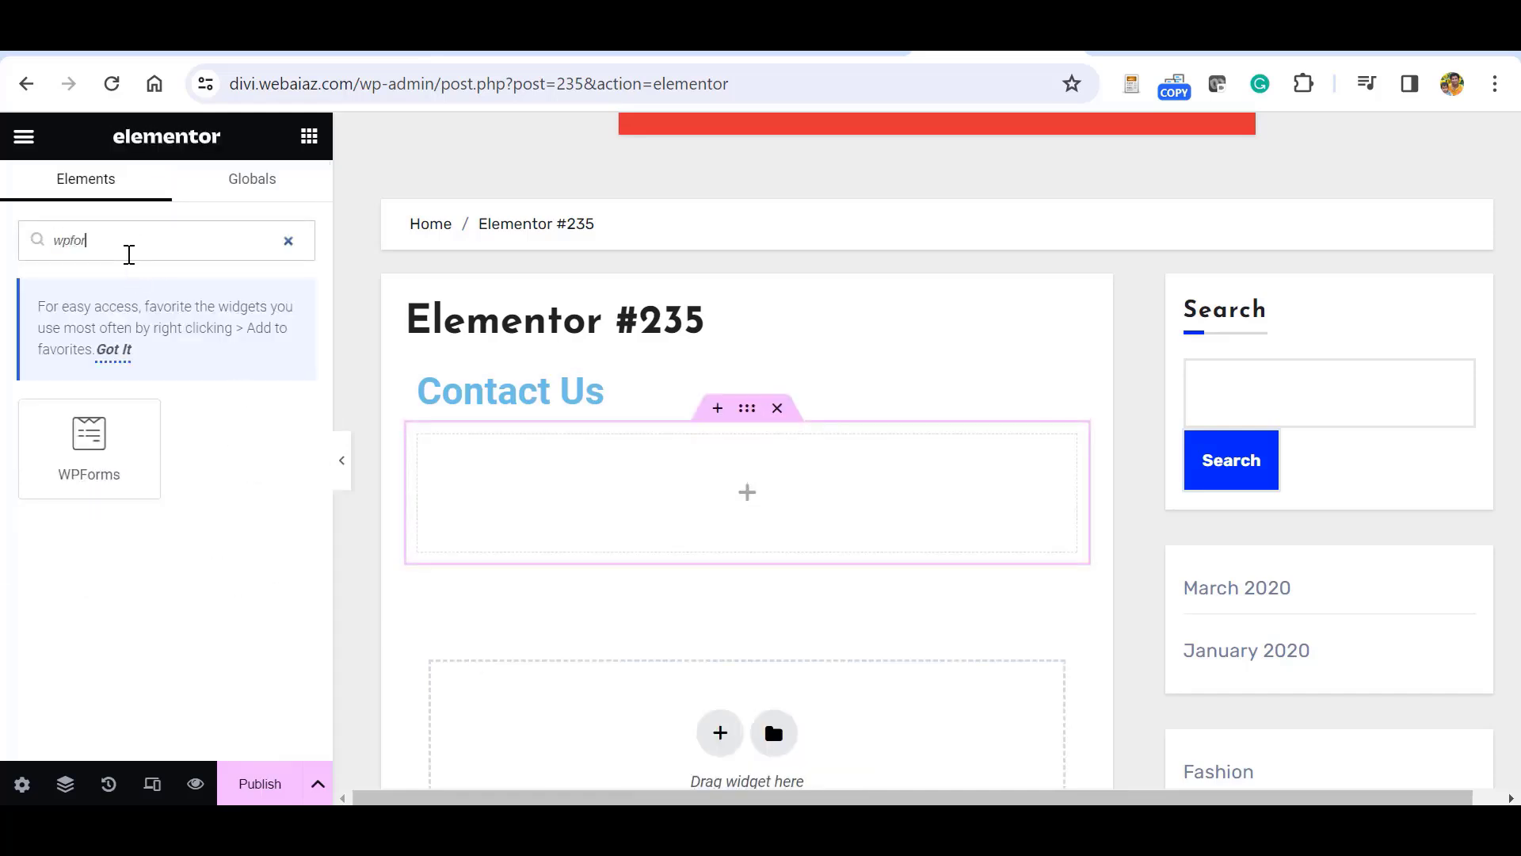
left_click_drag(88, 434, 713, 496)
left_click(880, 601)
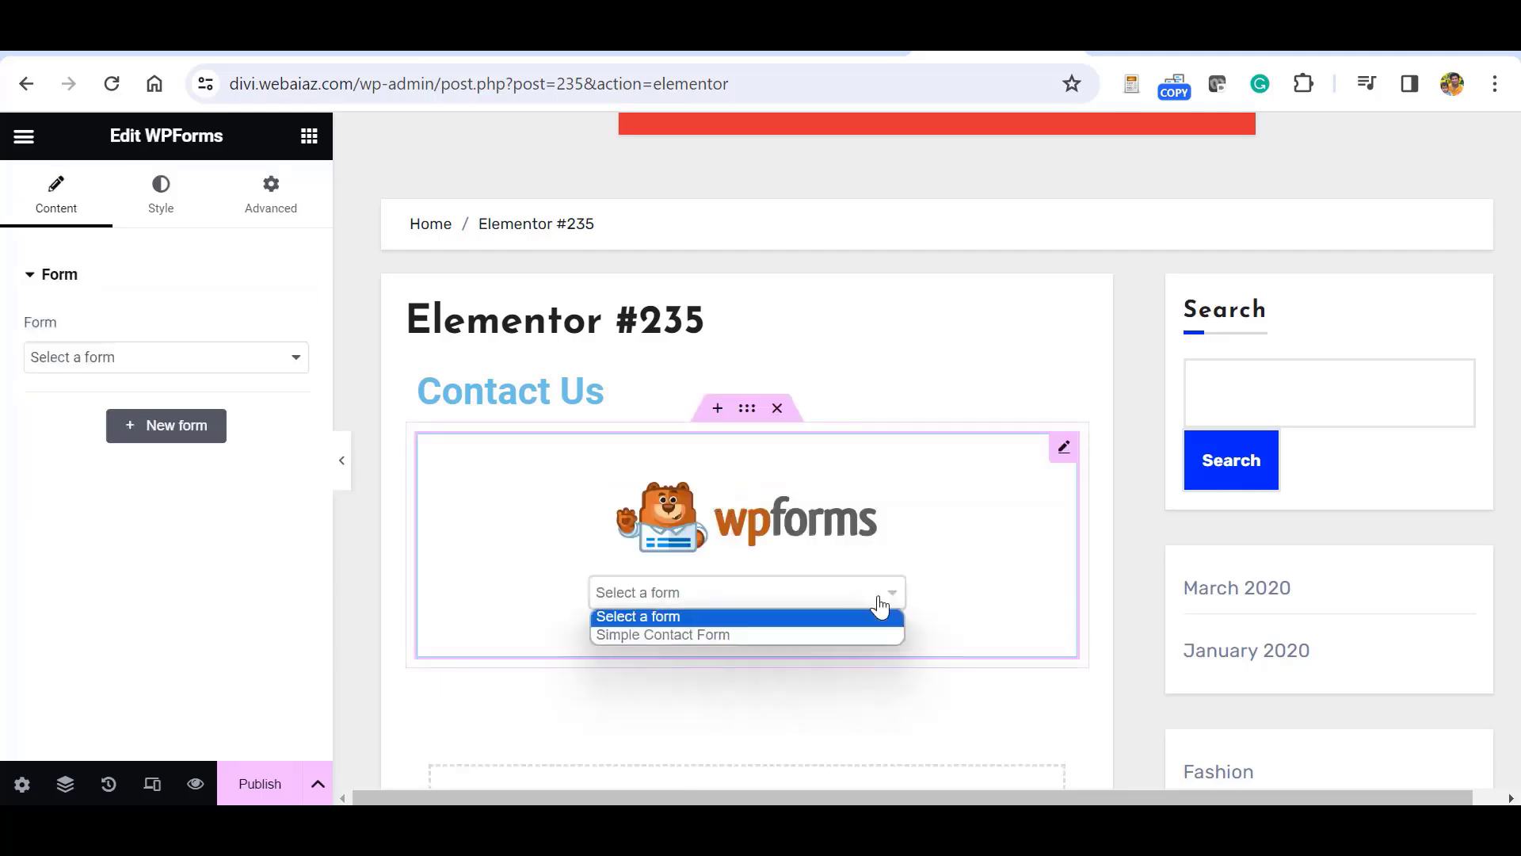
left_click(682, 635)
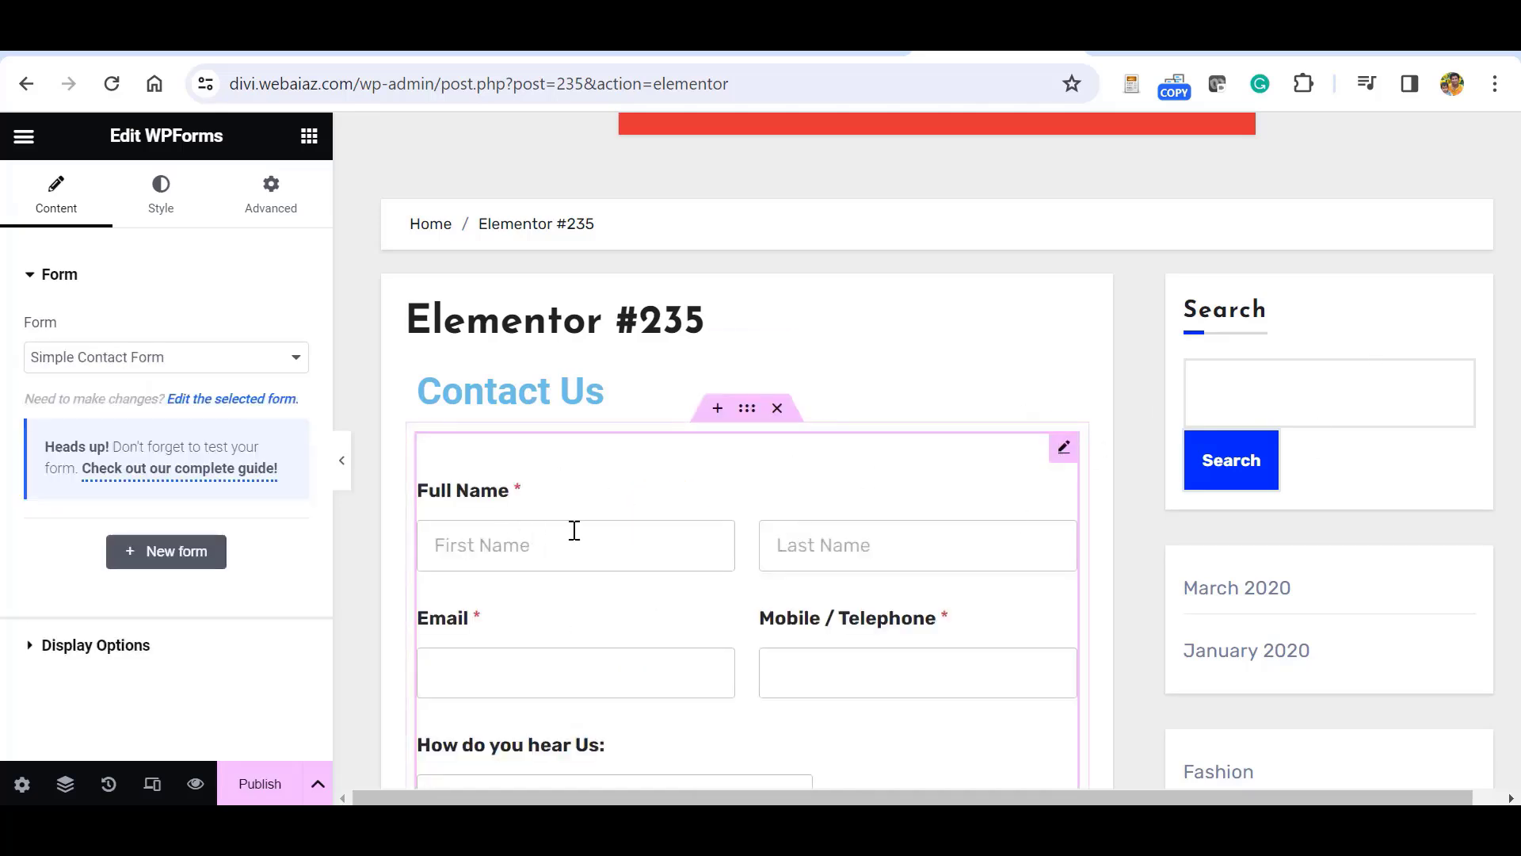
left_click(163, 198)
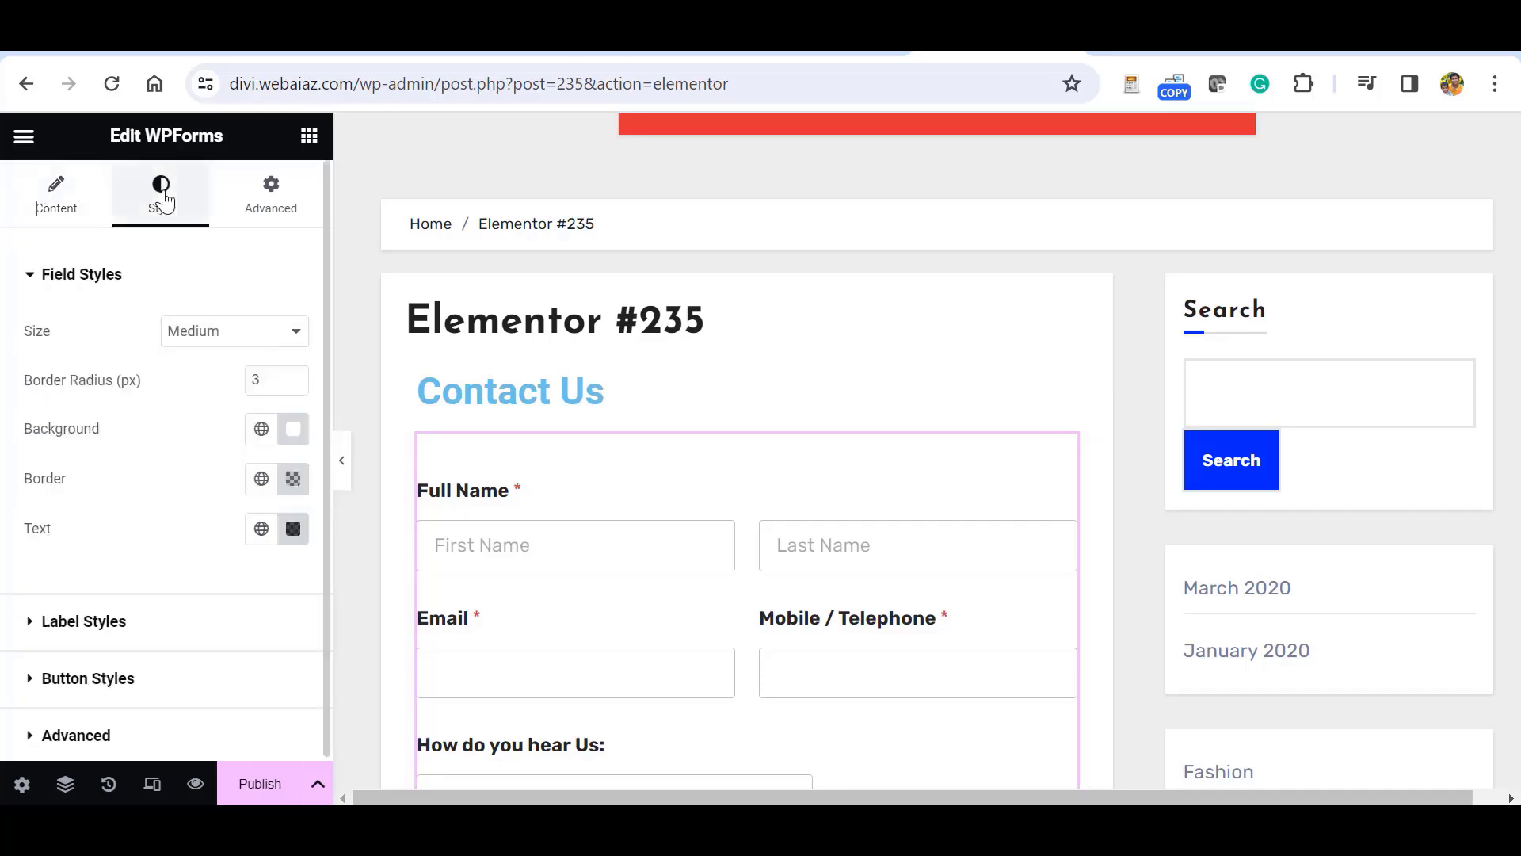
left_click(287, 330)
Keep the field size Medium and raise the field border radius to 17.
left_click(193, 396)
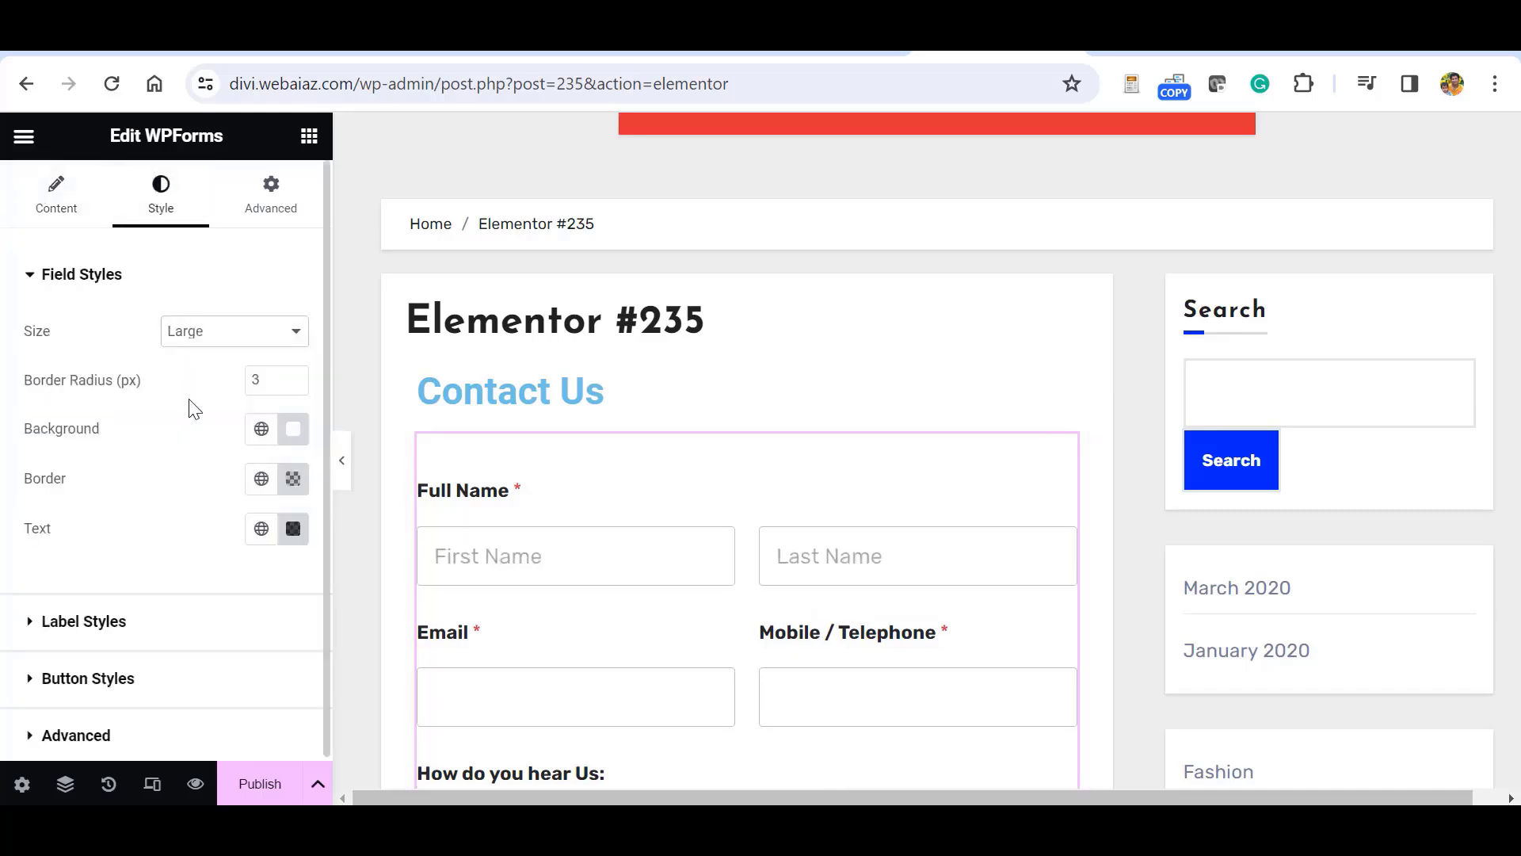
left_click(234, 331)
left_click(238, 374)
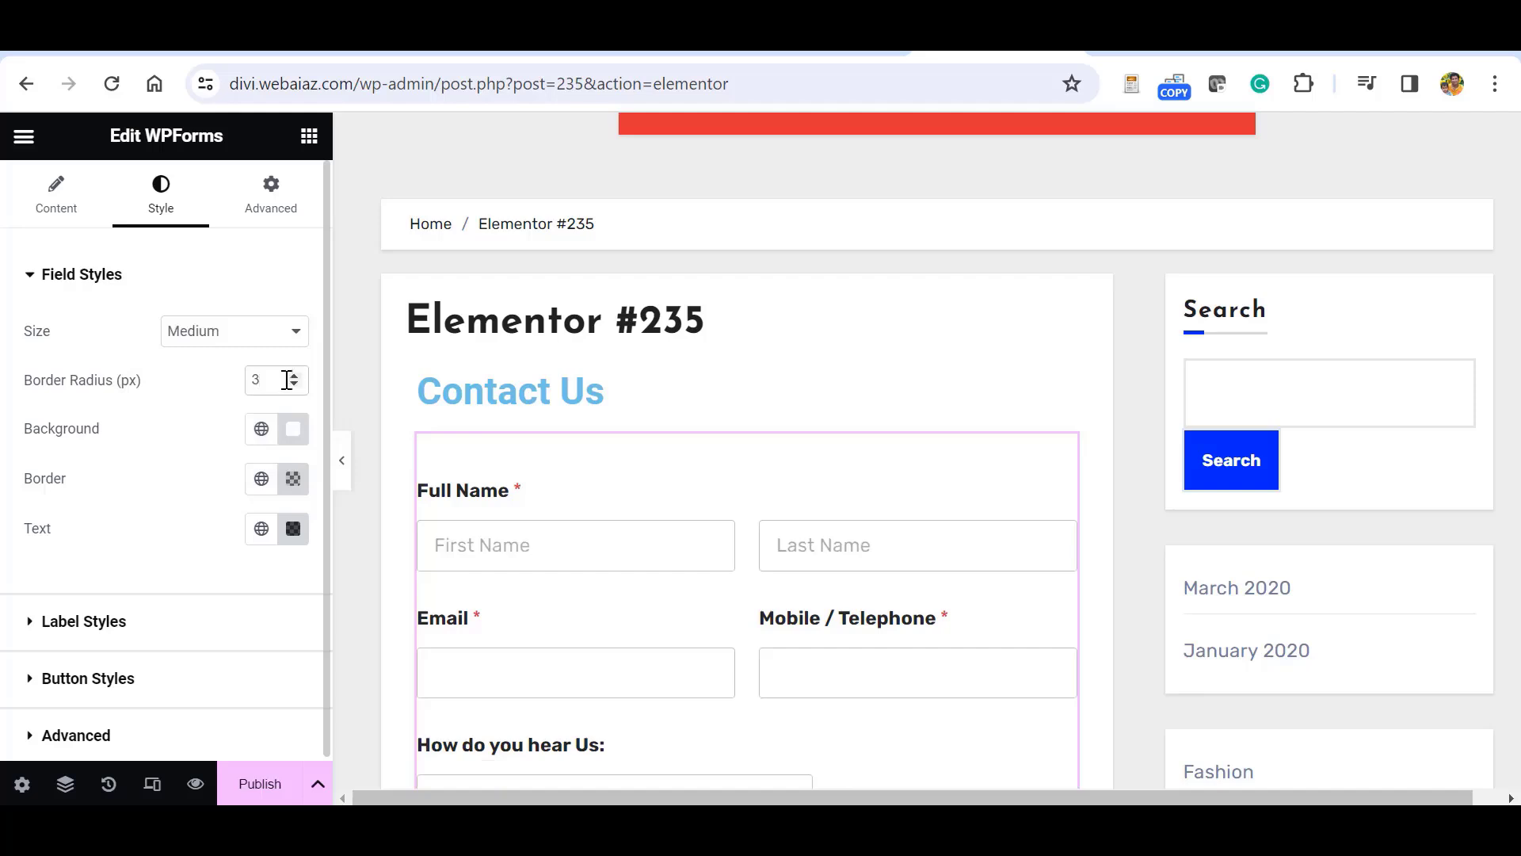
left_click(287, 380)
left_click(293, 378)
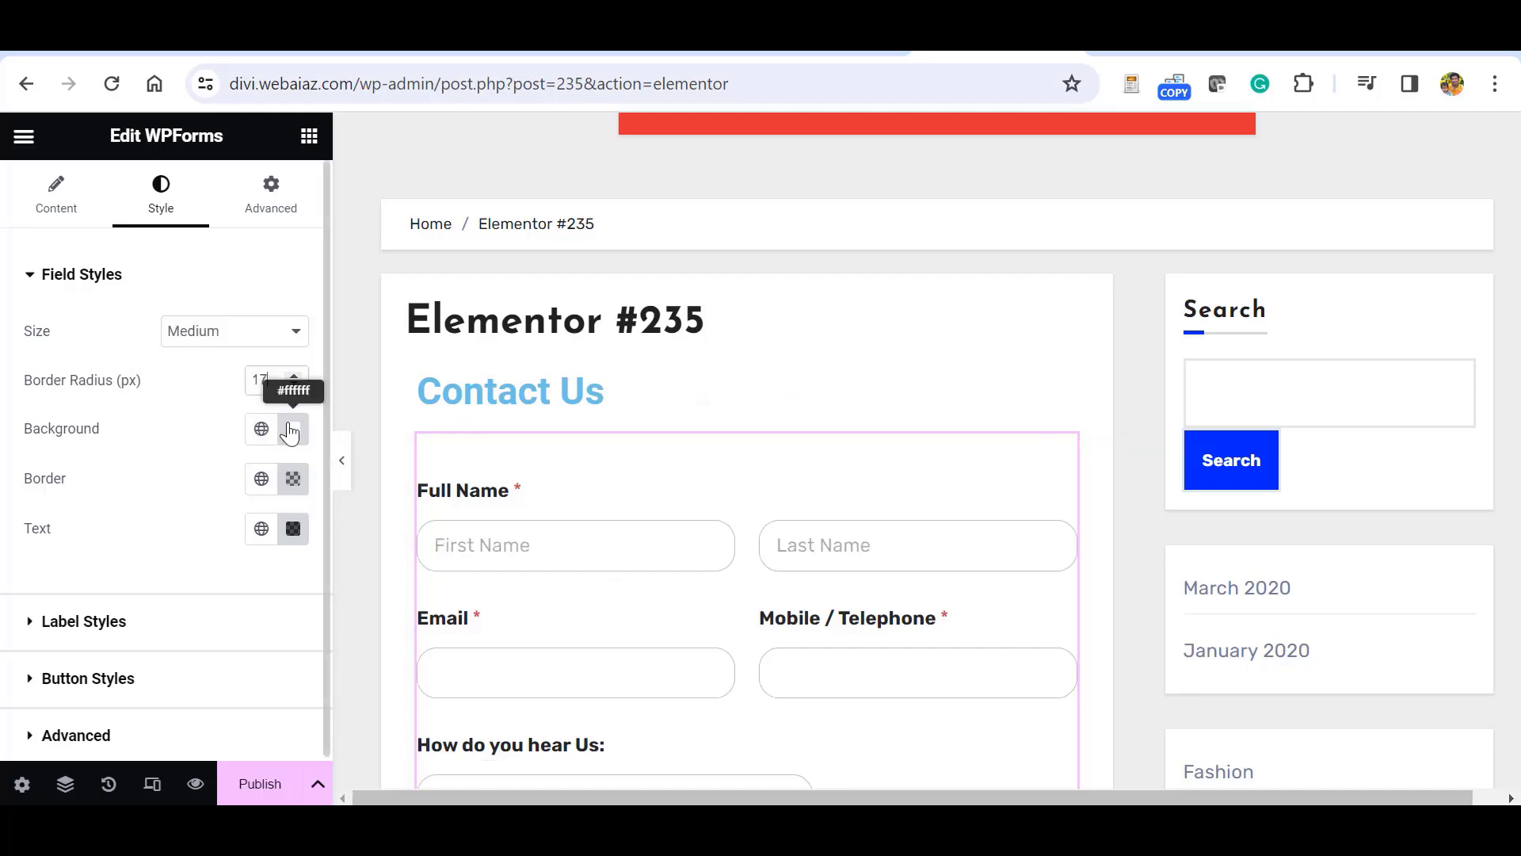
Give the form fields a light grey background.
left_click(259, 428)
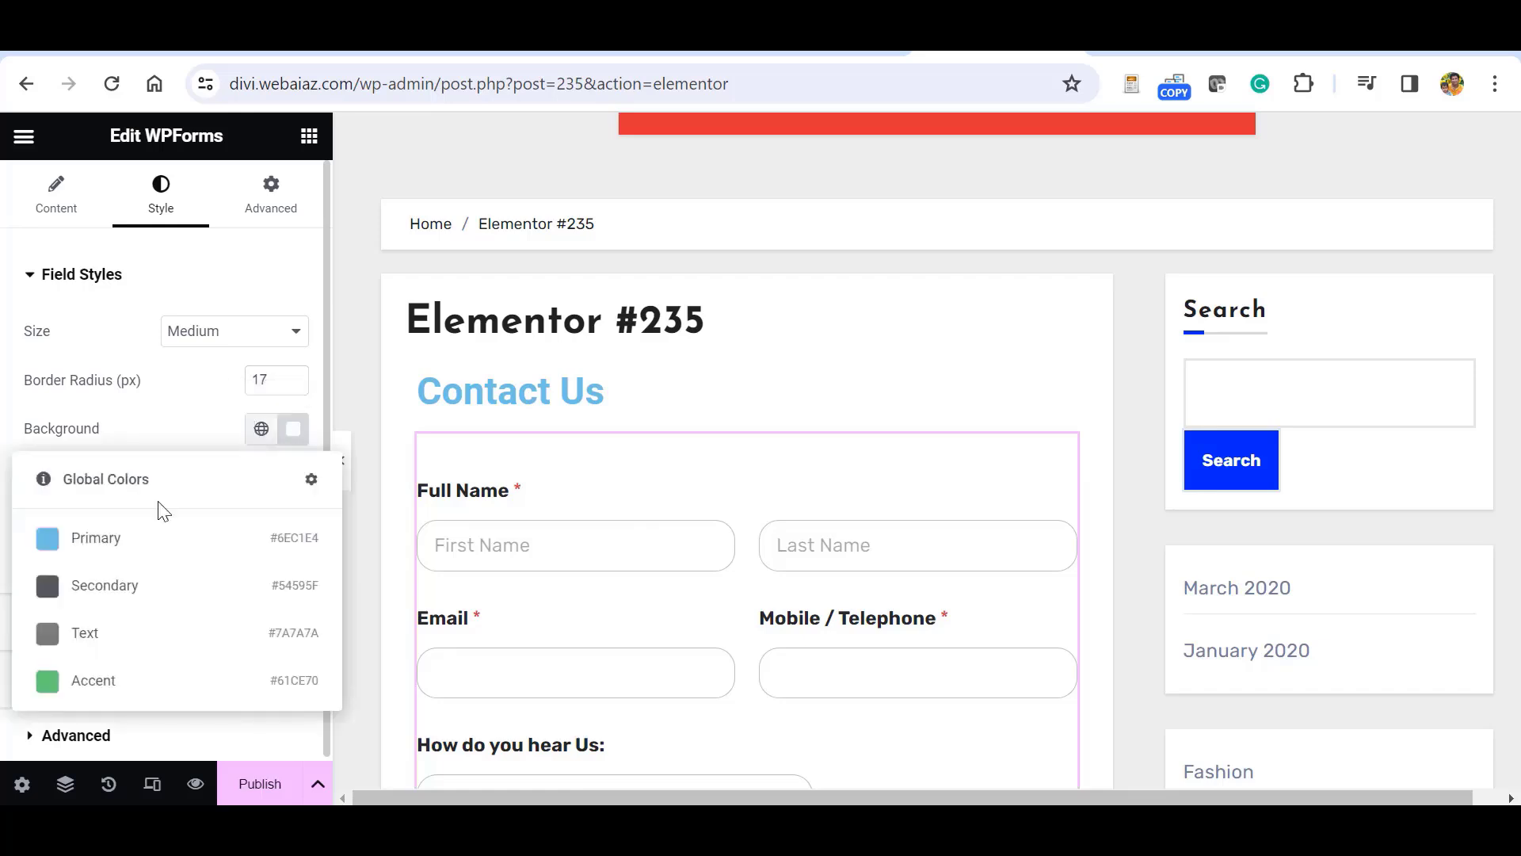
left_click(31, 648)
left_click(292, 429)
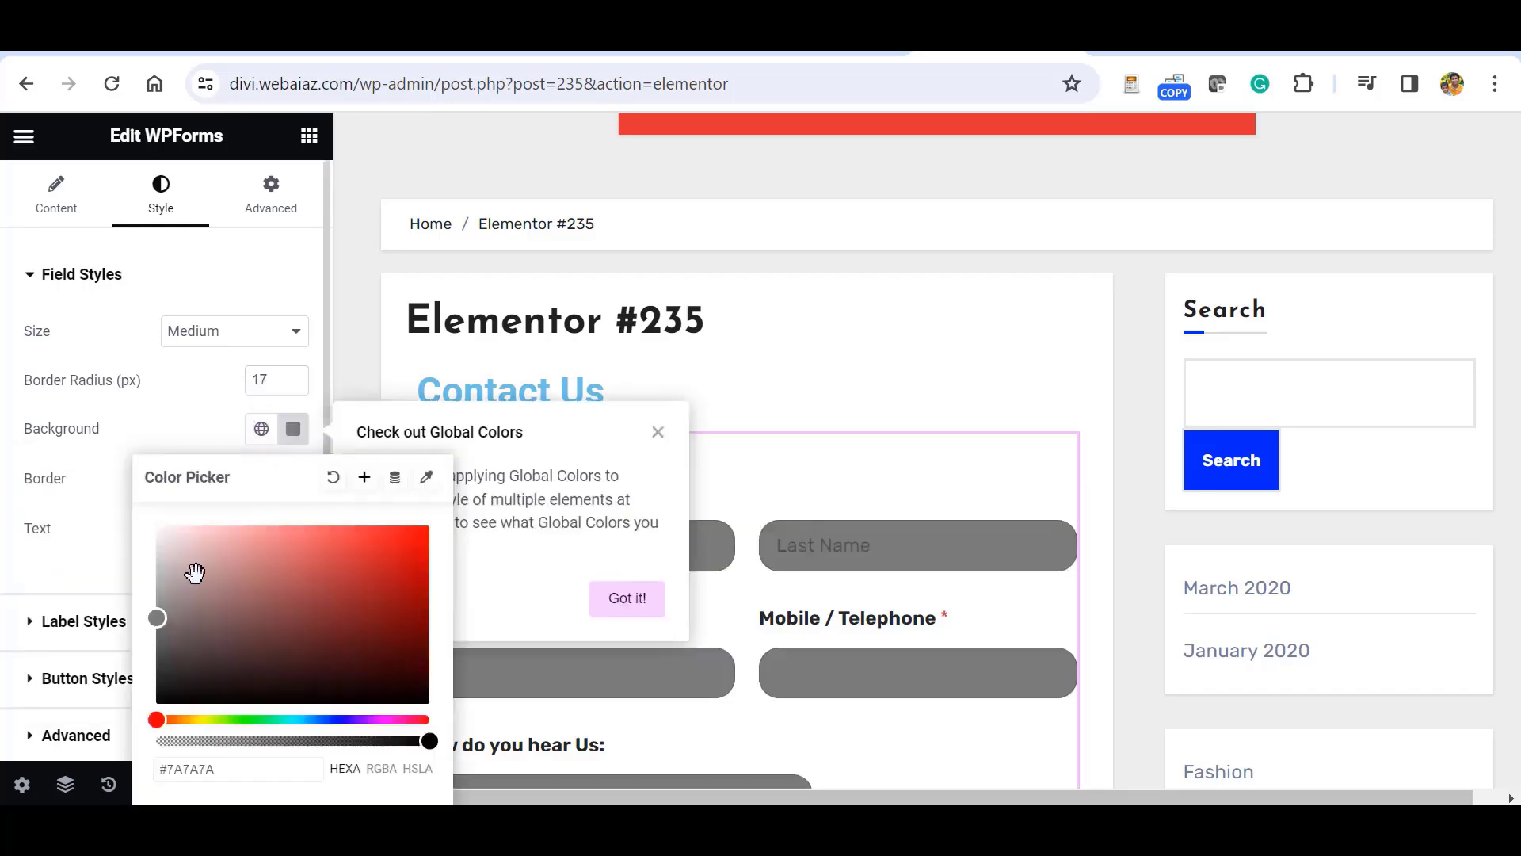
left_click_drag(151, 614, 168, 447)
left_click(169, 429)
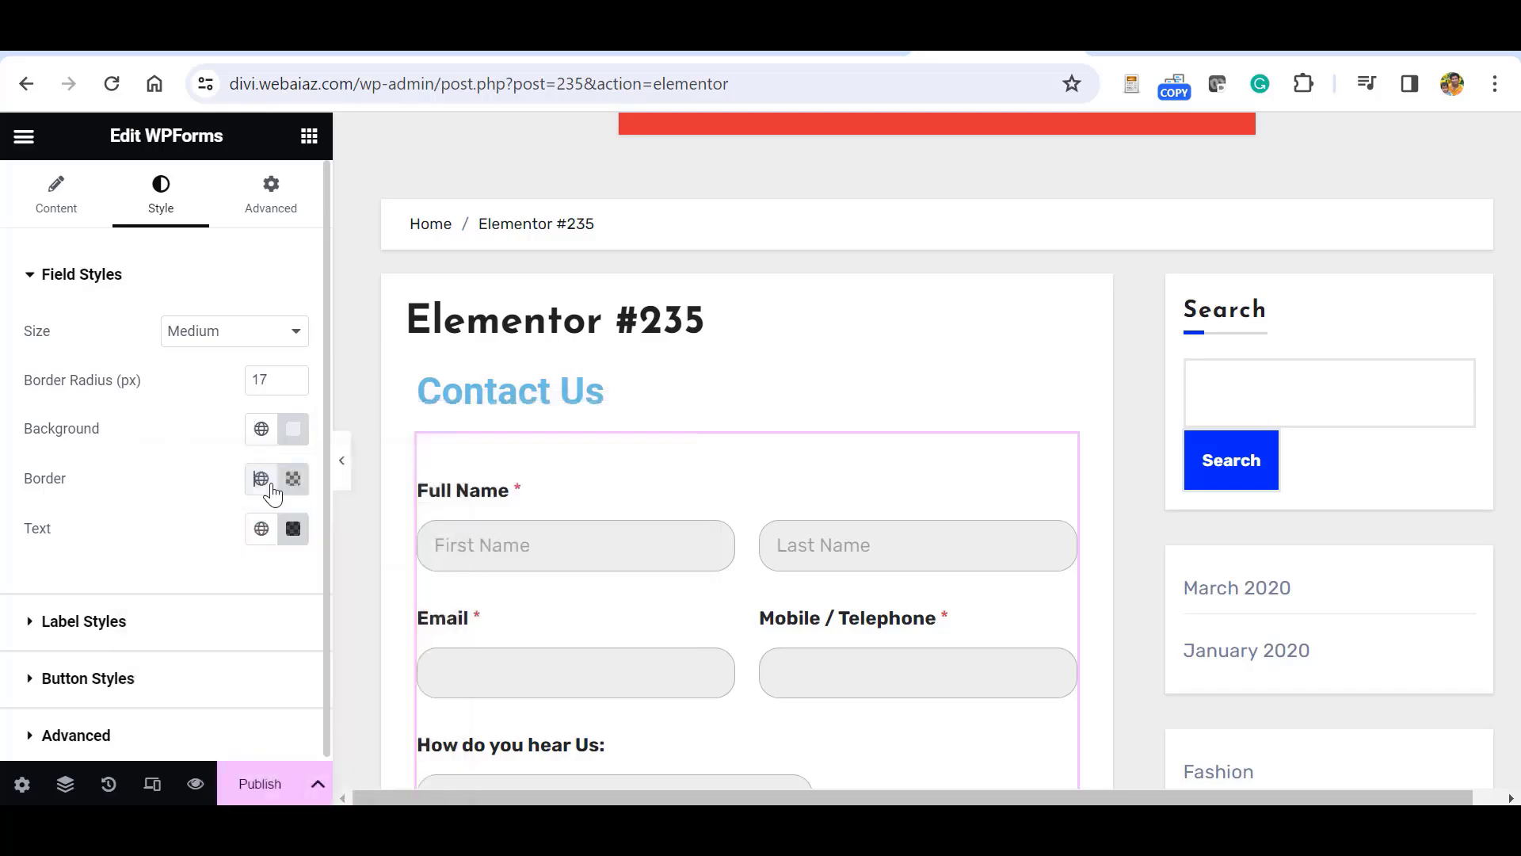
Set field borders to the Primary global colour and field text to Accent, toned toward grey.
left_click(262, 478)
left_click(49, 599)
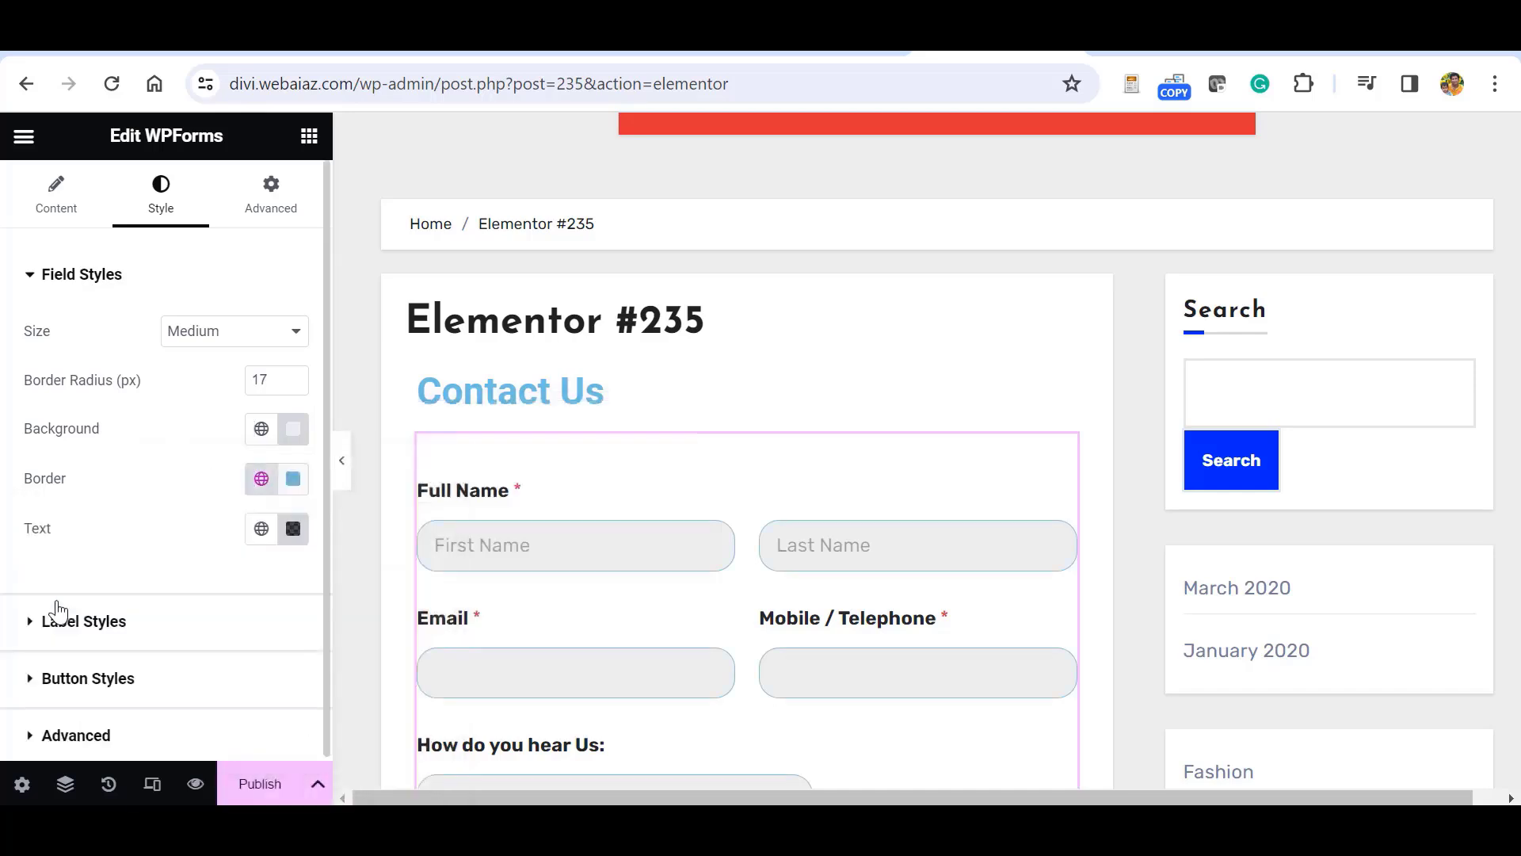
left_click(261, 529)
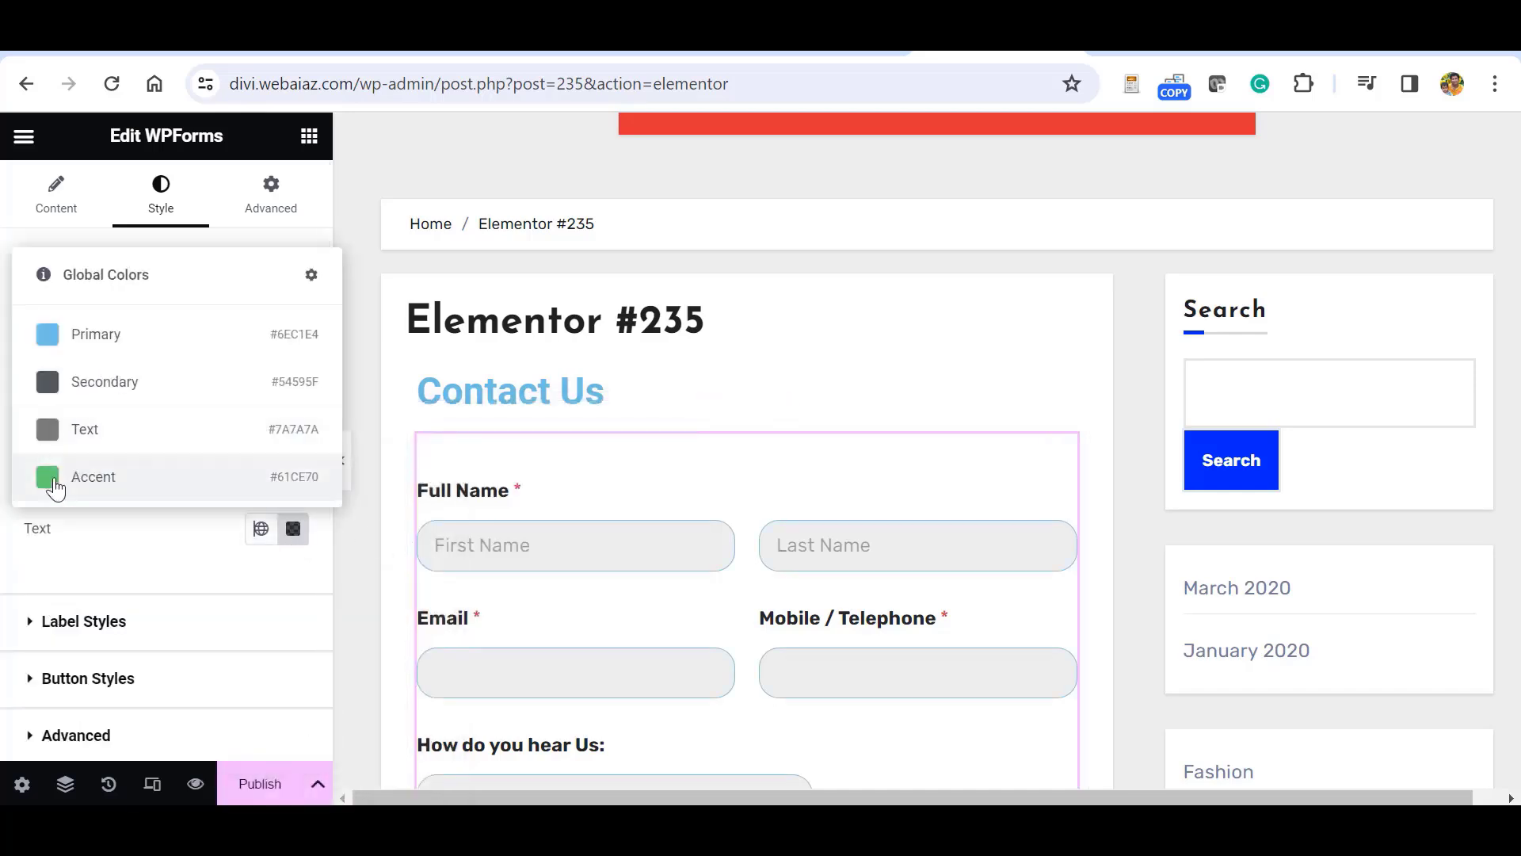
left_click(51, 476)
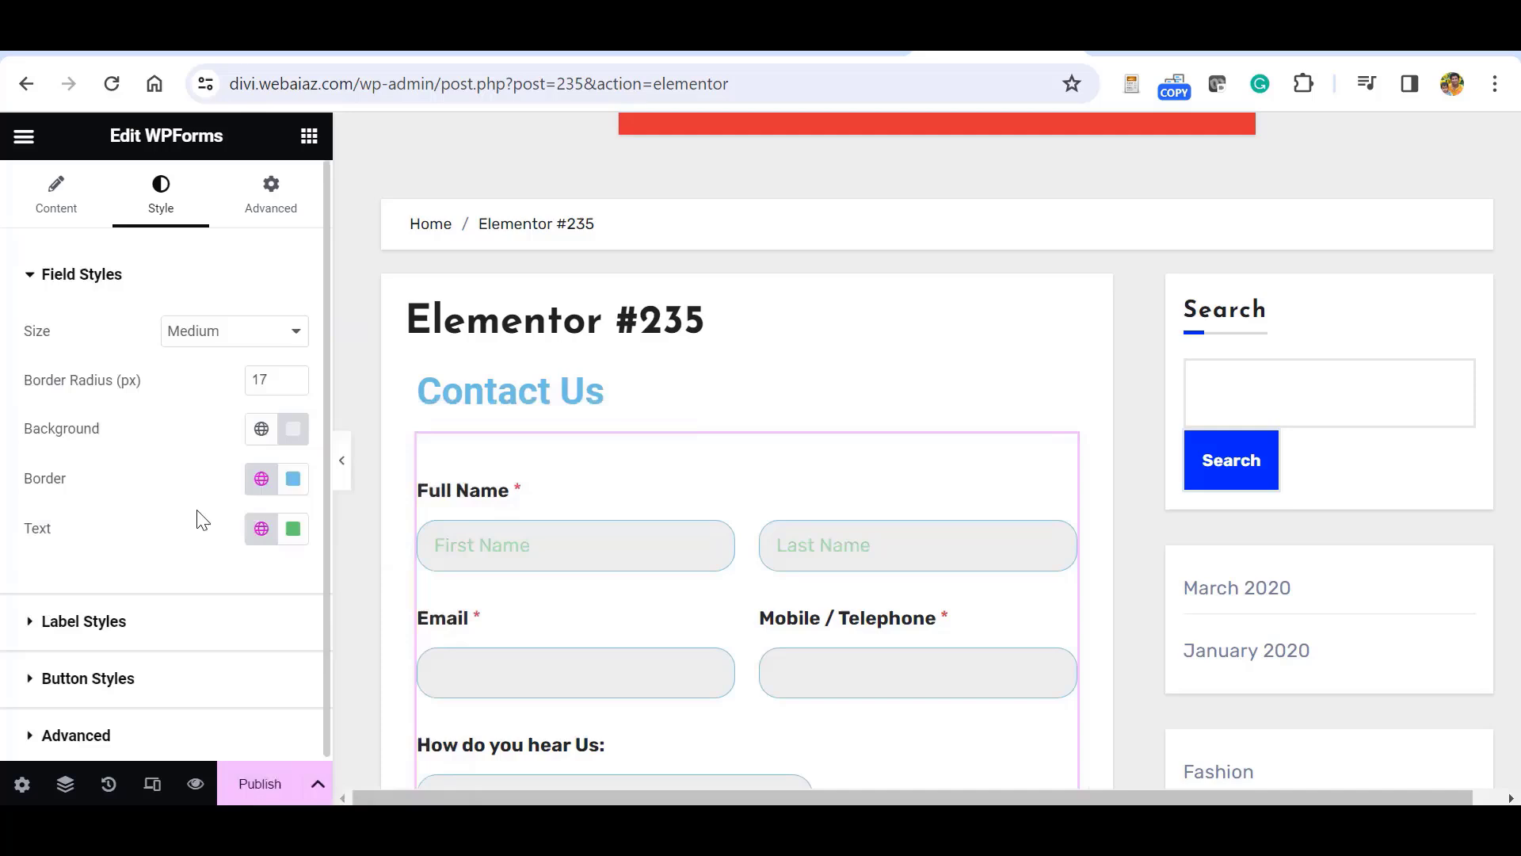
left_click(294, 531)
left_click_drag(155, 336, 157, 337)
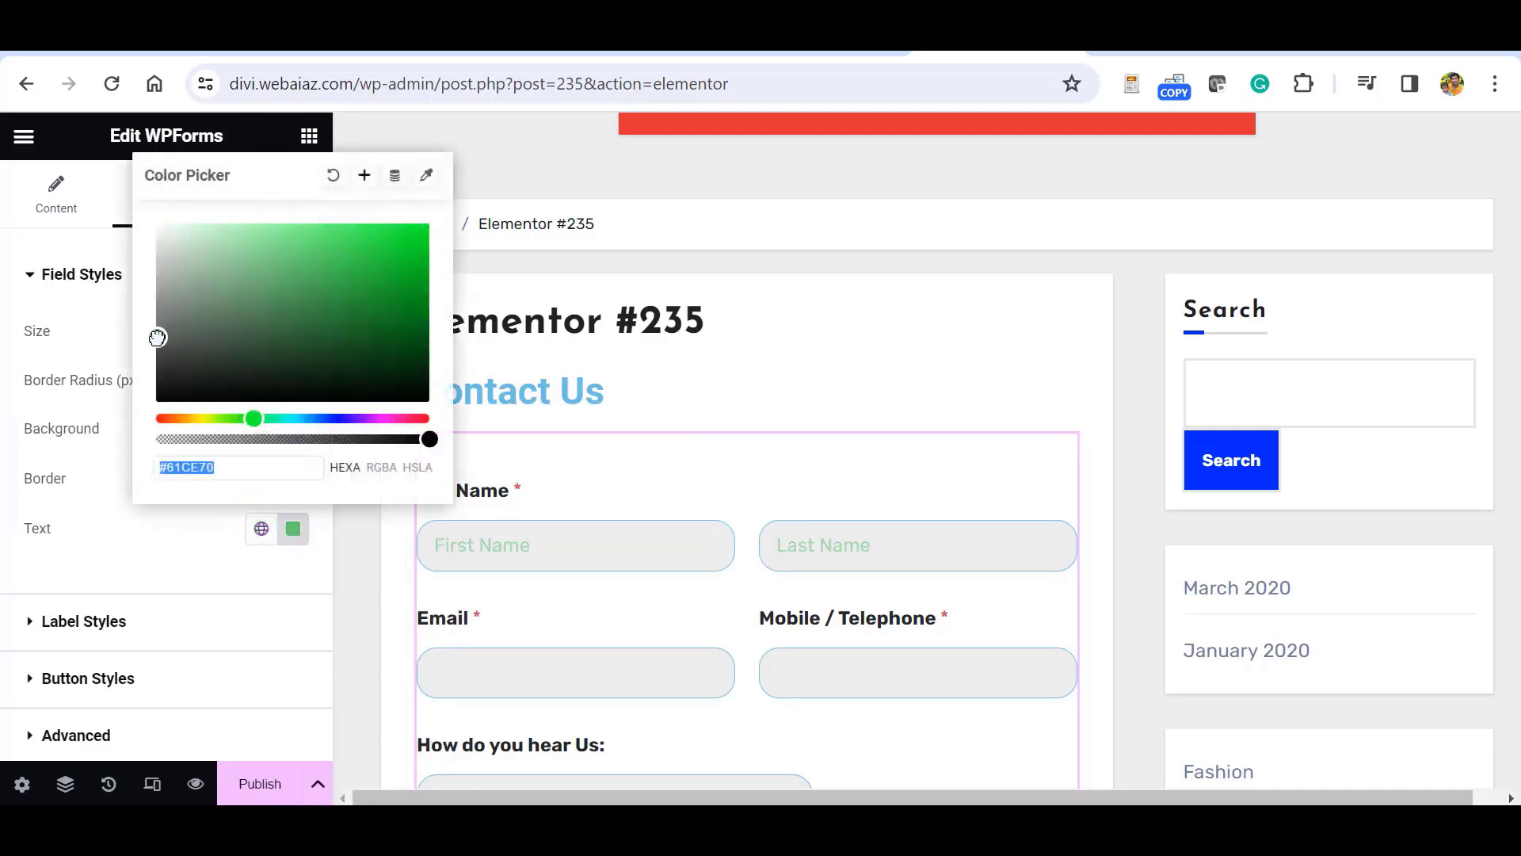
left_click(71, 621)
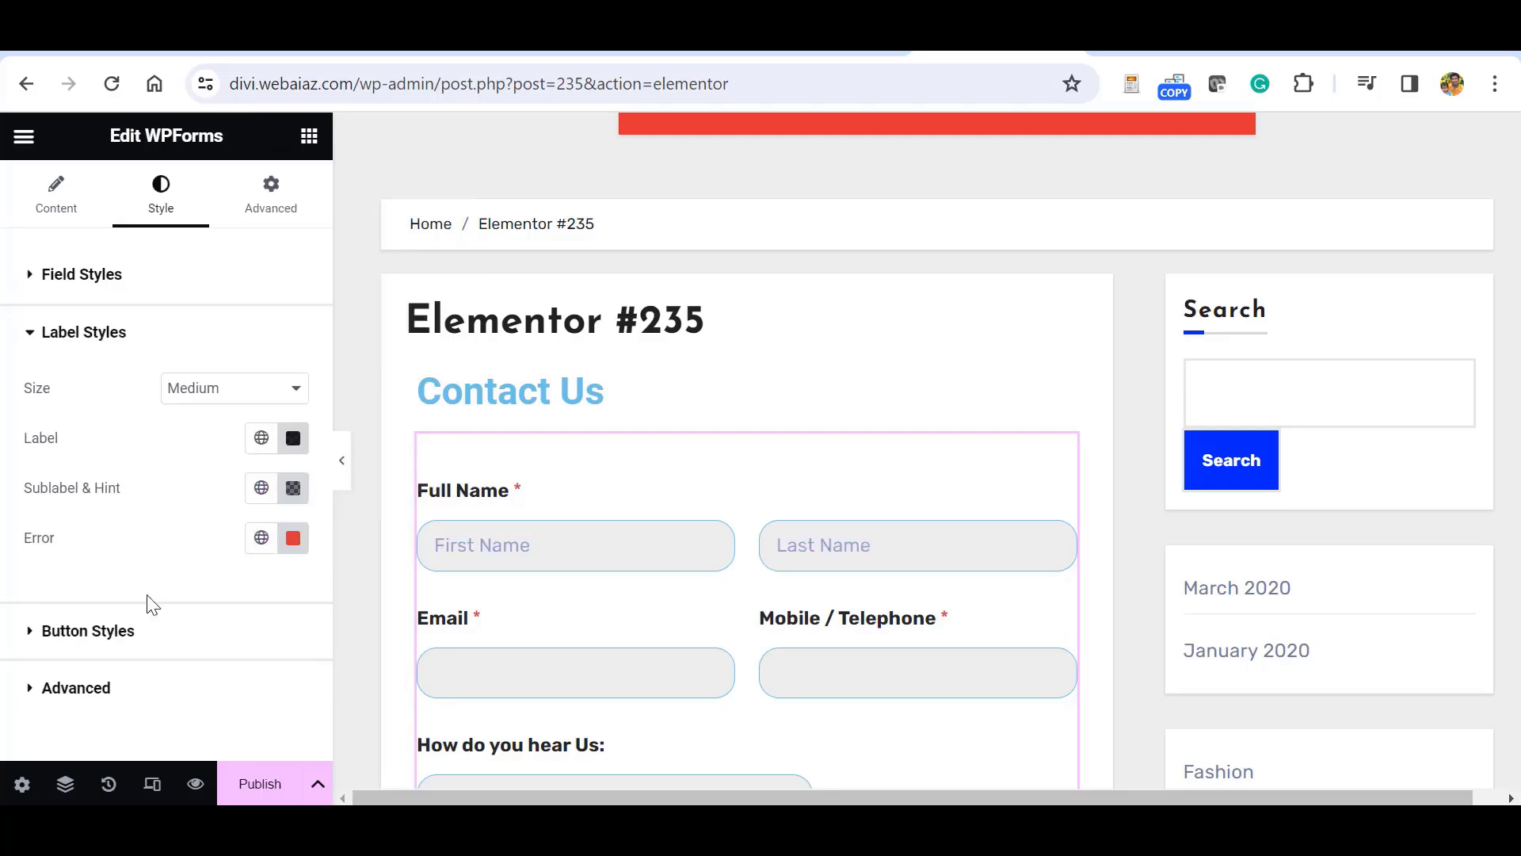
Change the form label colour to a bright blue.
left_click(292, 437)
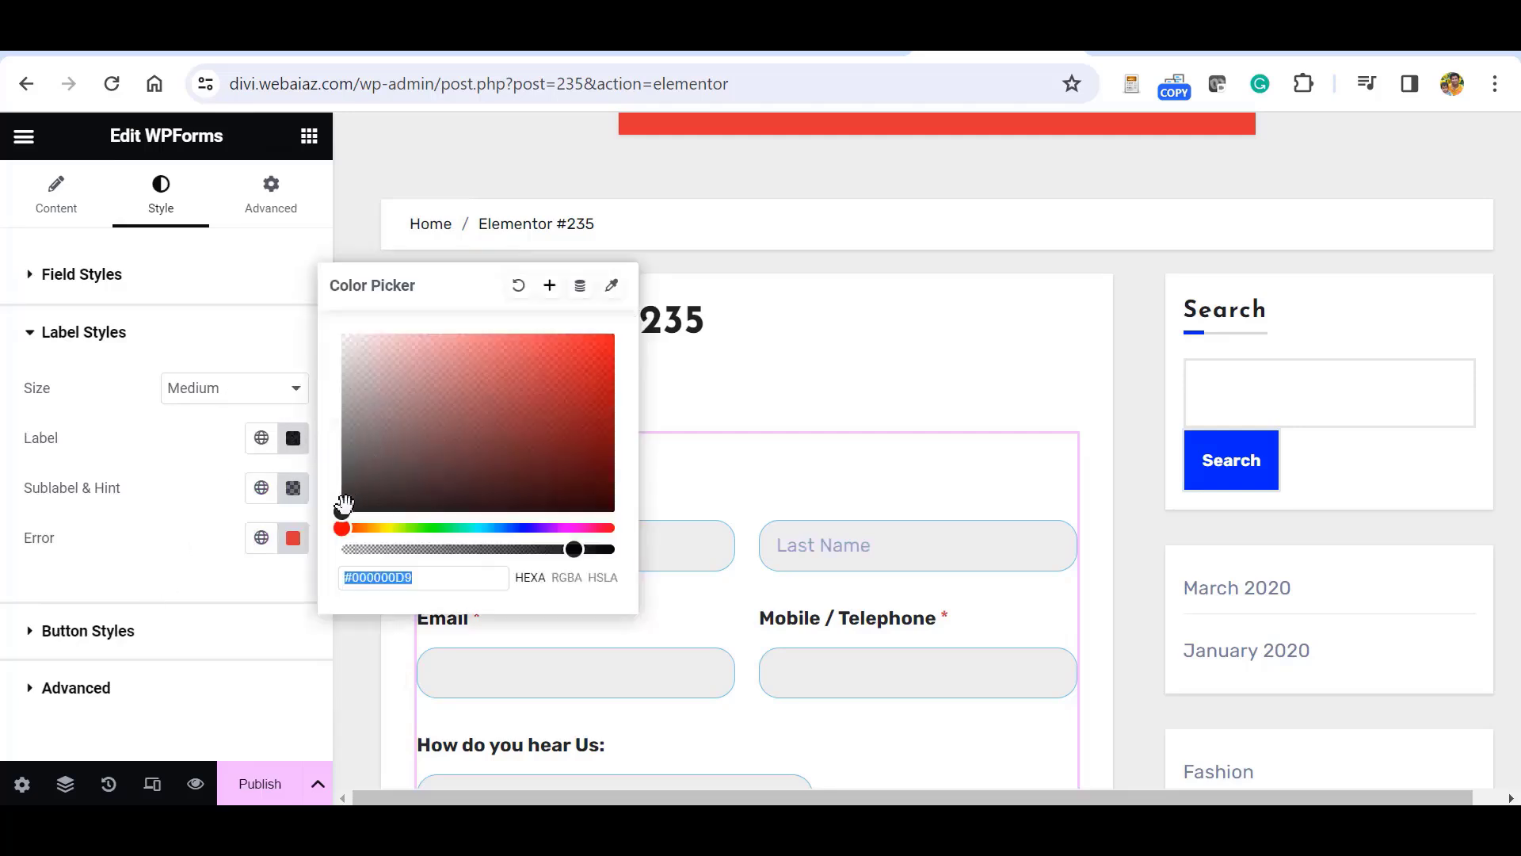
left_click_drag(342, 528, 521, 527)
left_click(614, 393)
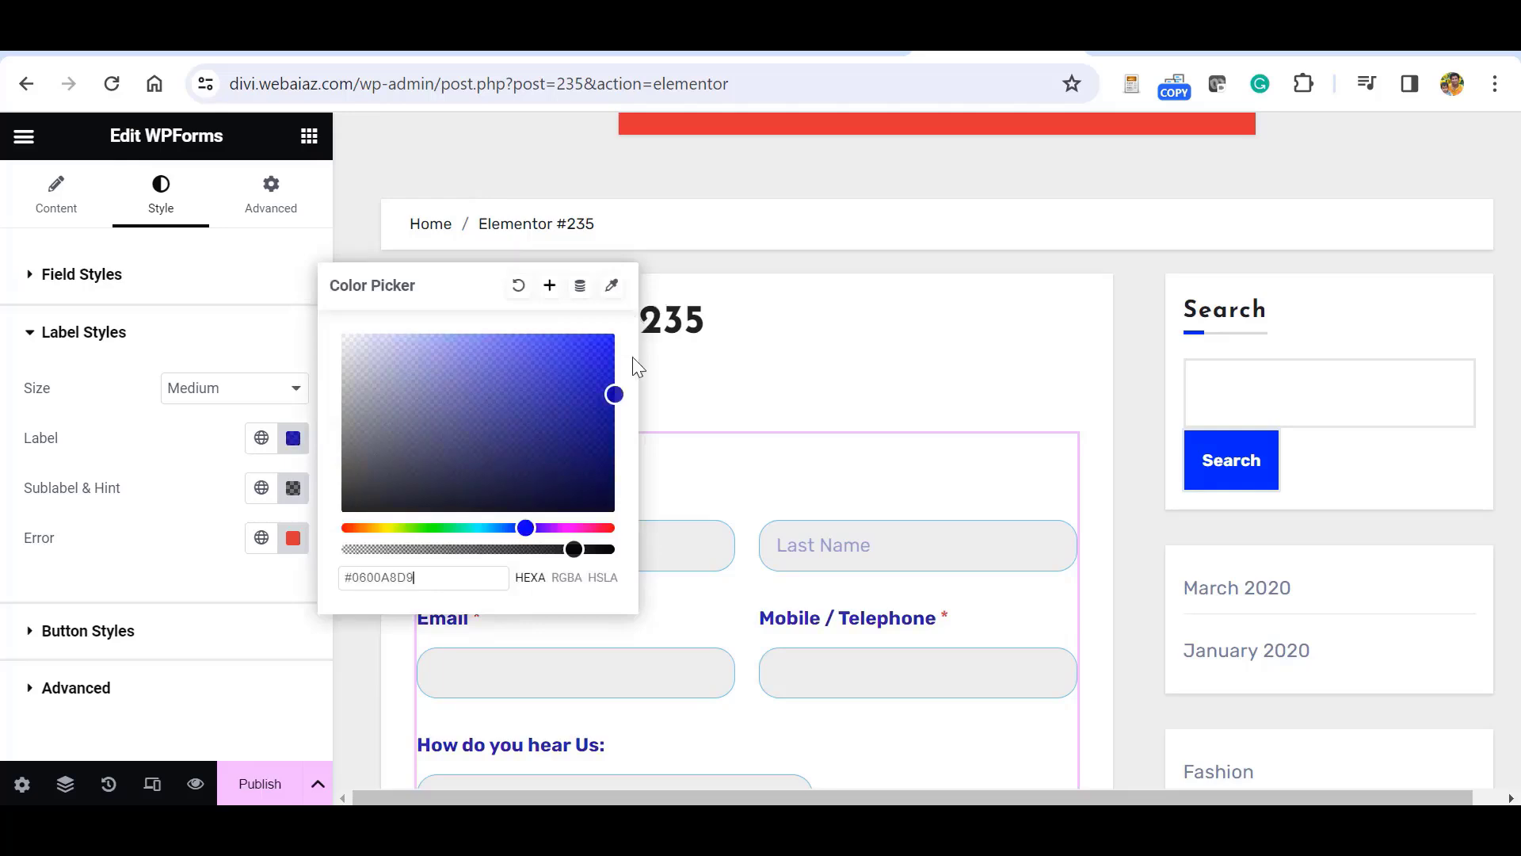
left_click_drag(614, 394, 632, 357)
left_click(217, 550)
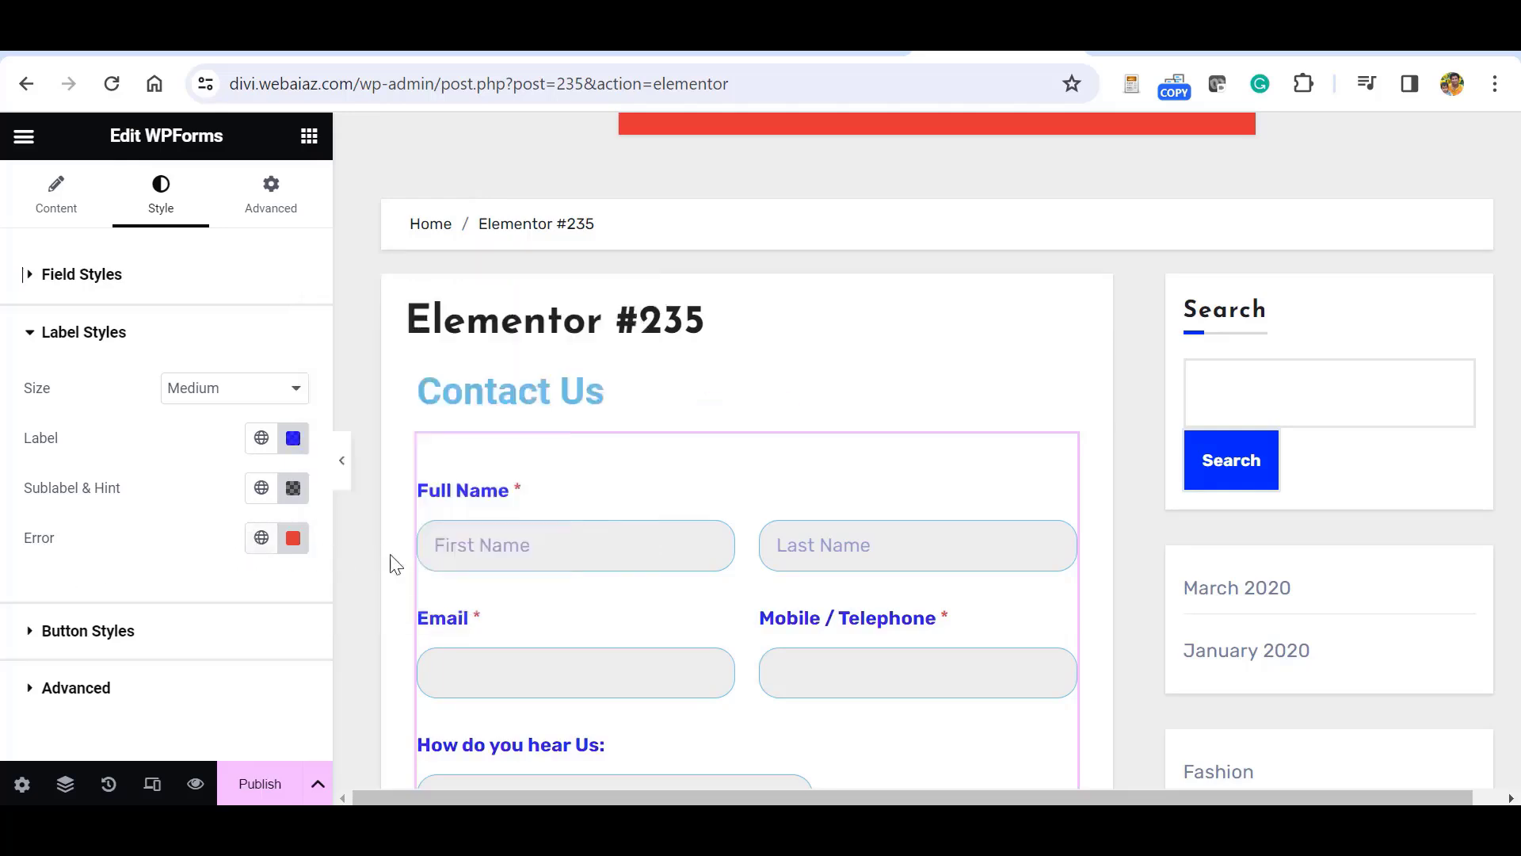
Set the Submit button's border radius to 20 px.
left_click(87, 634)
left_click(1093, 555)
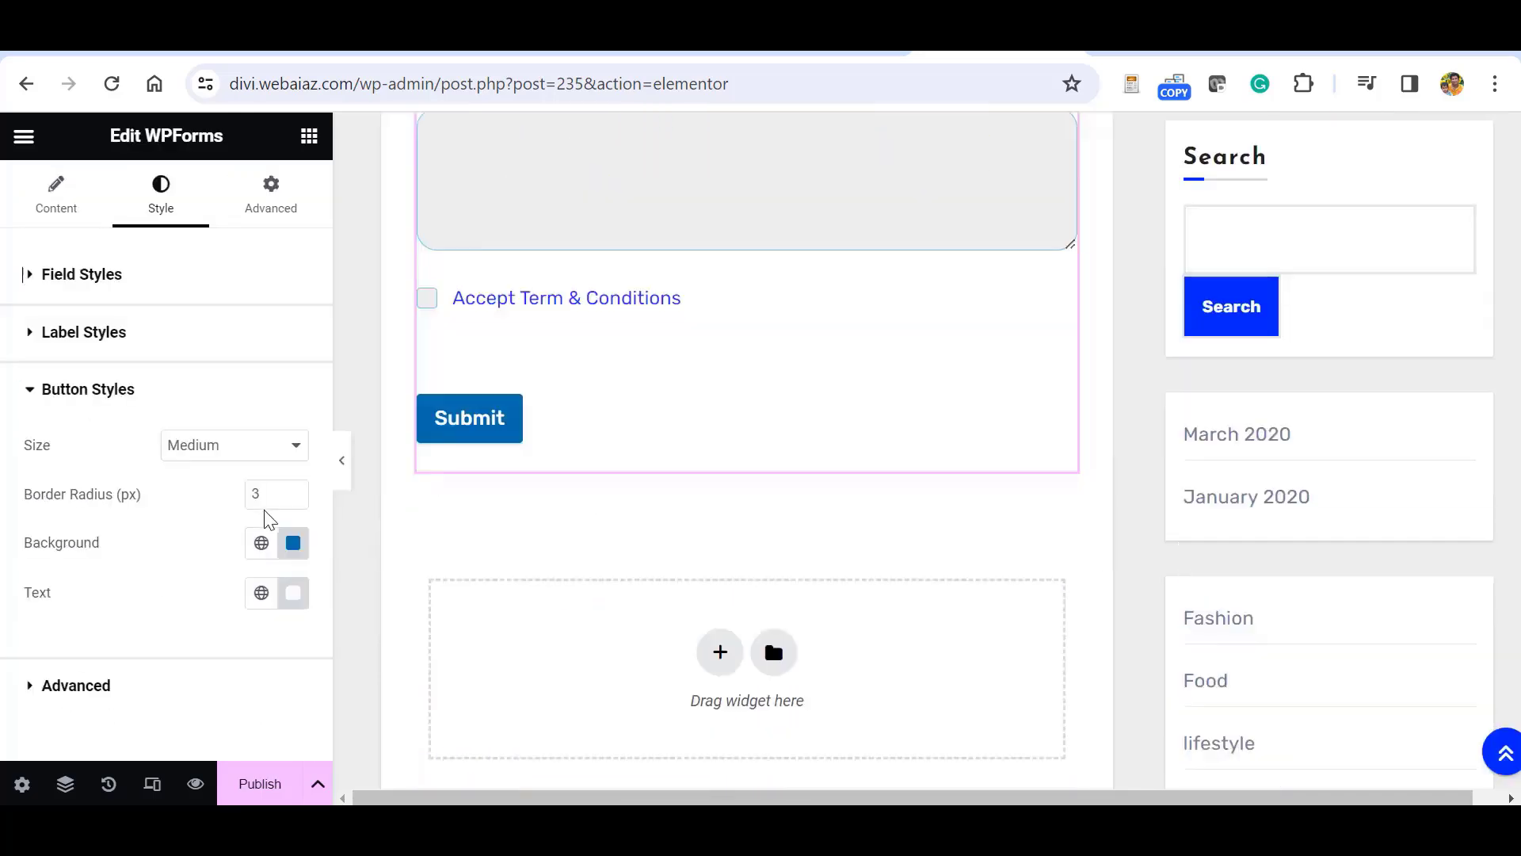
left_click(294, 489)
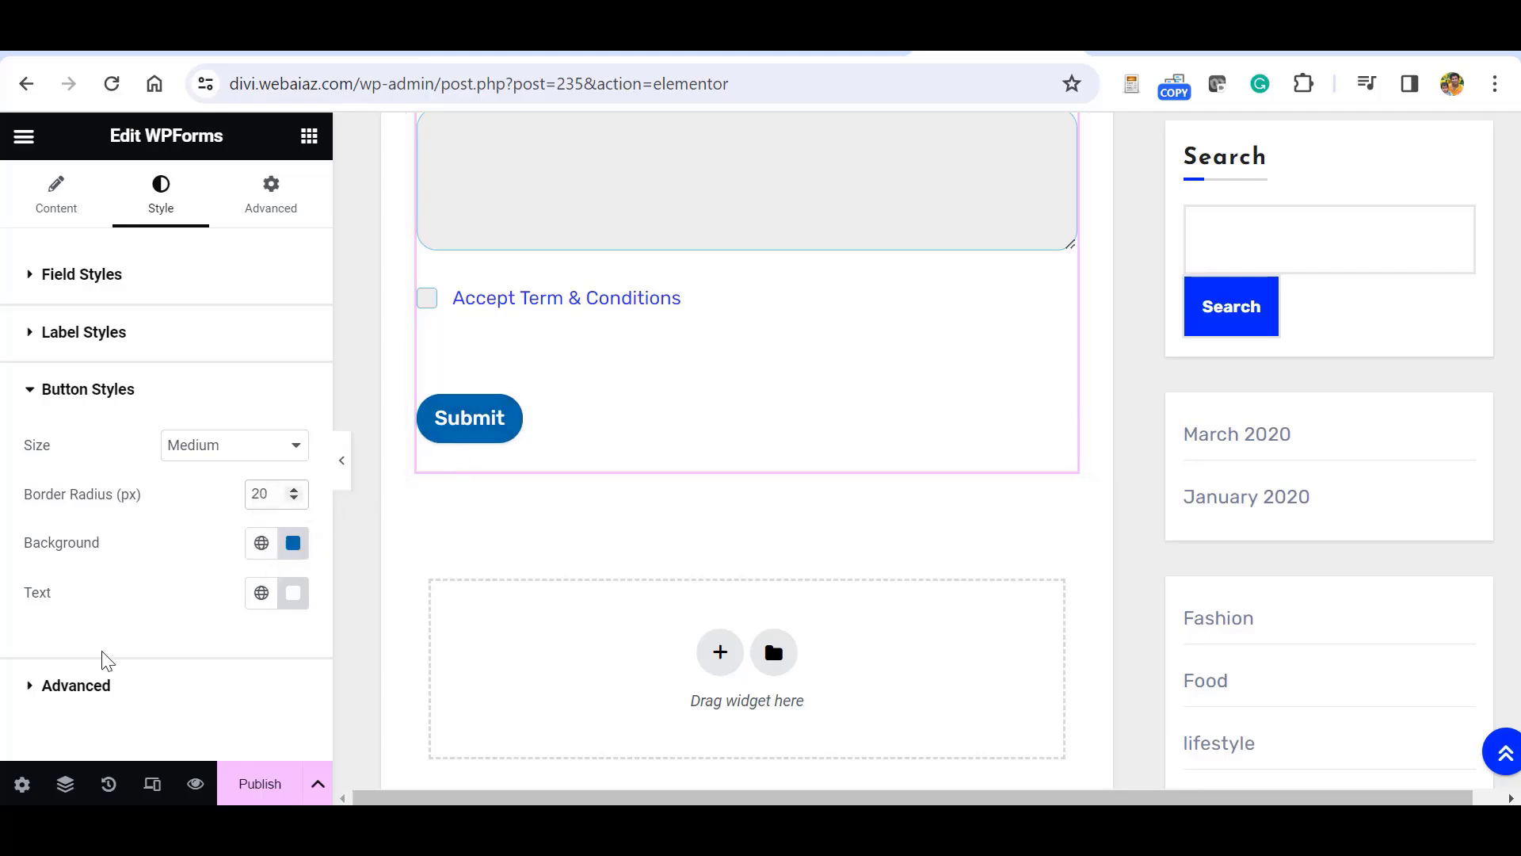
Give the form's container a gradient background whose first colour is the Primary global blue.
left_click(342, 461)
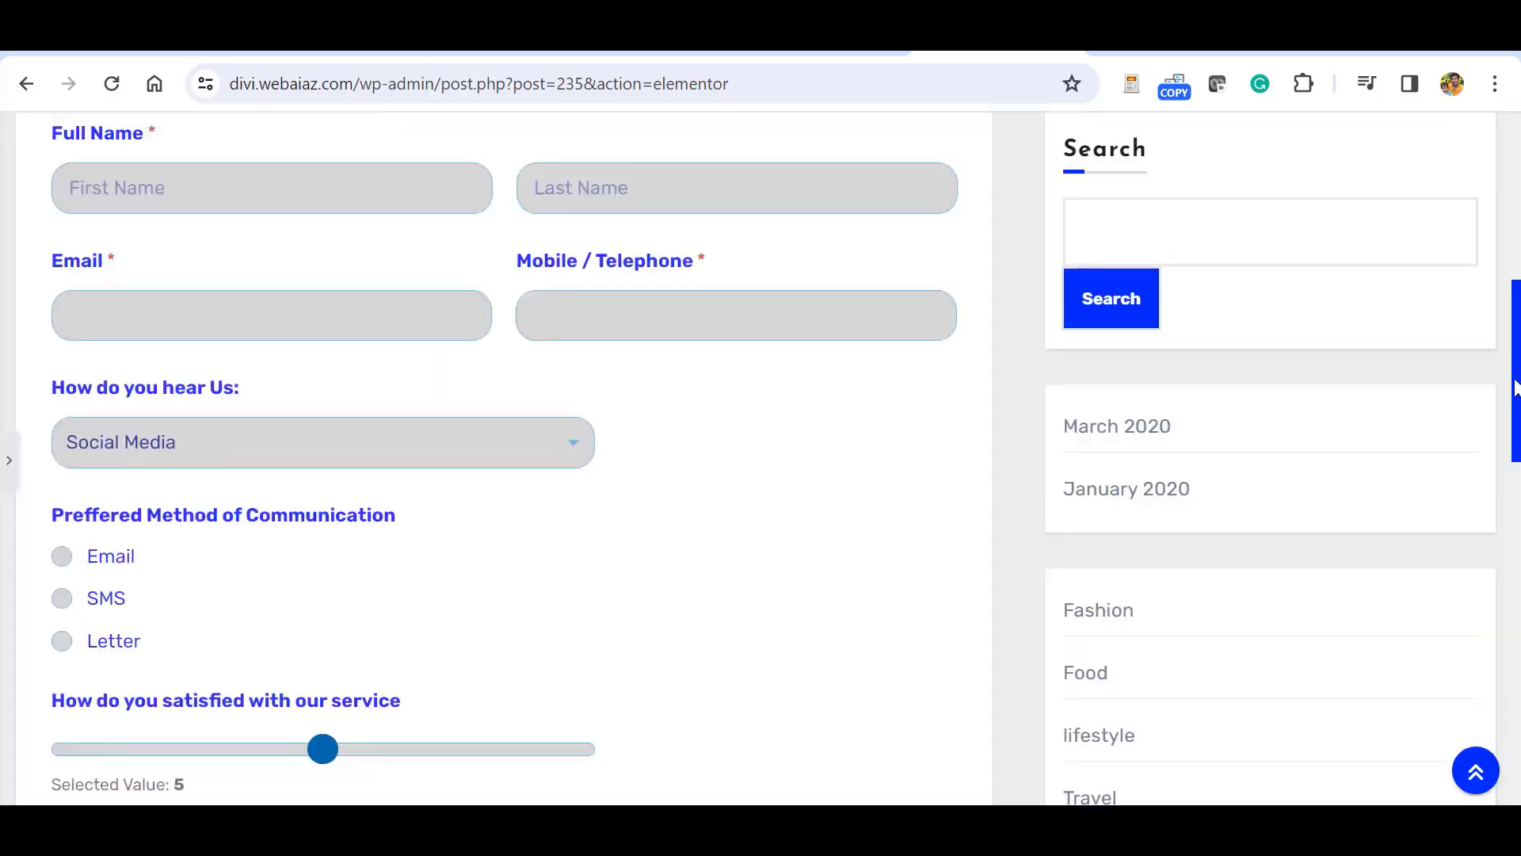
left_click_drag(1516, 386, 1495, 317)
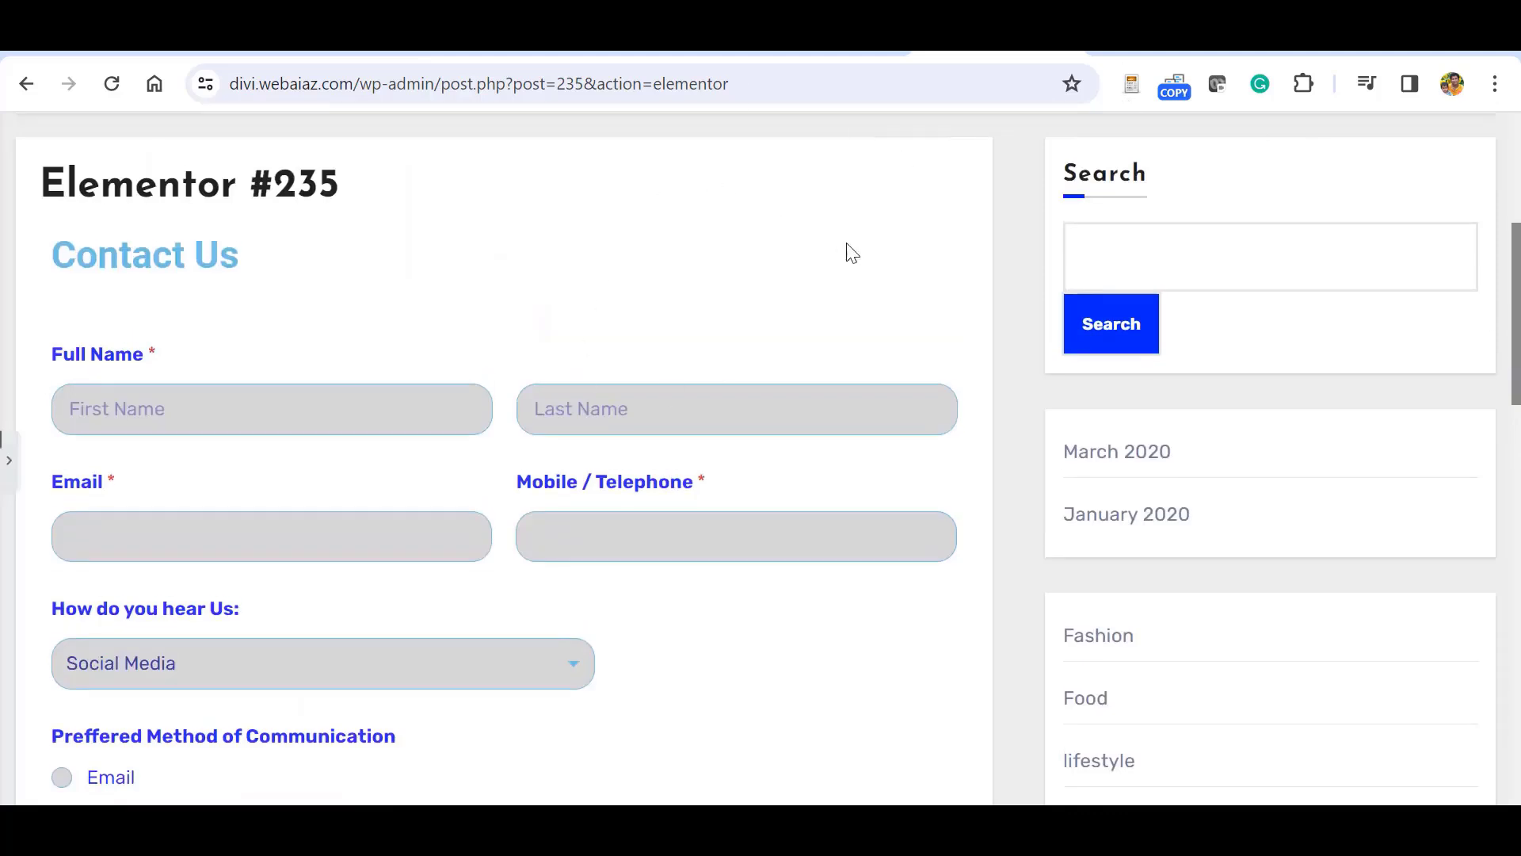
left_click(7, 460)
left_click(745, 283)
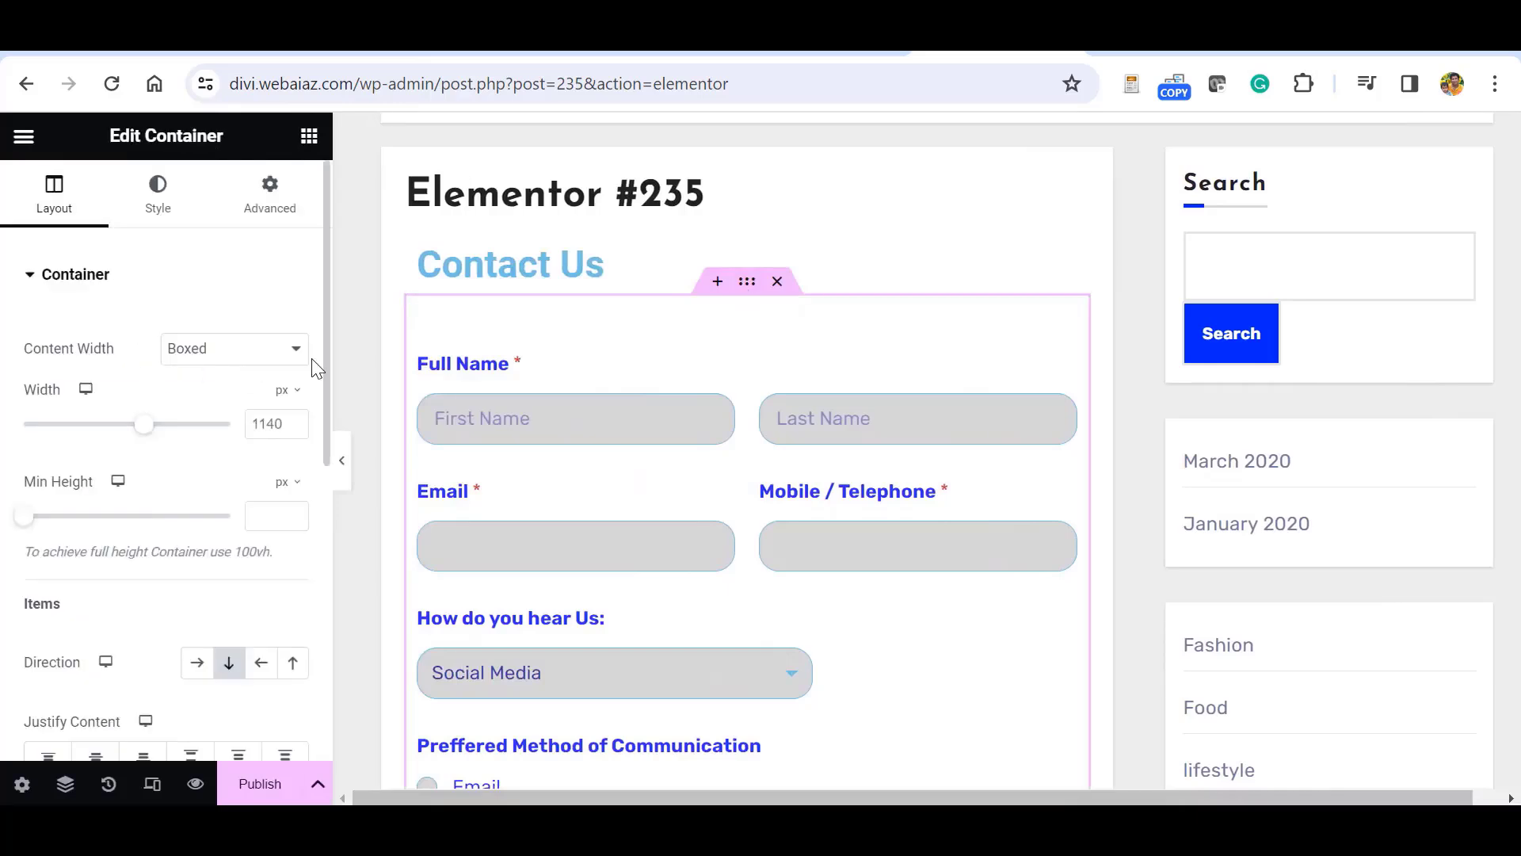
left_click(156, 208)
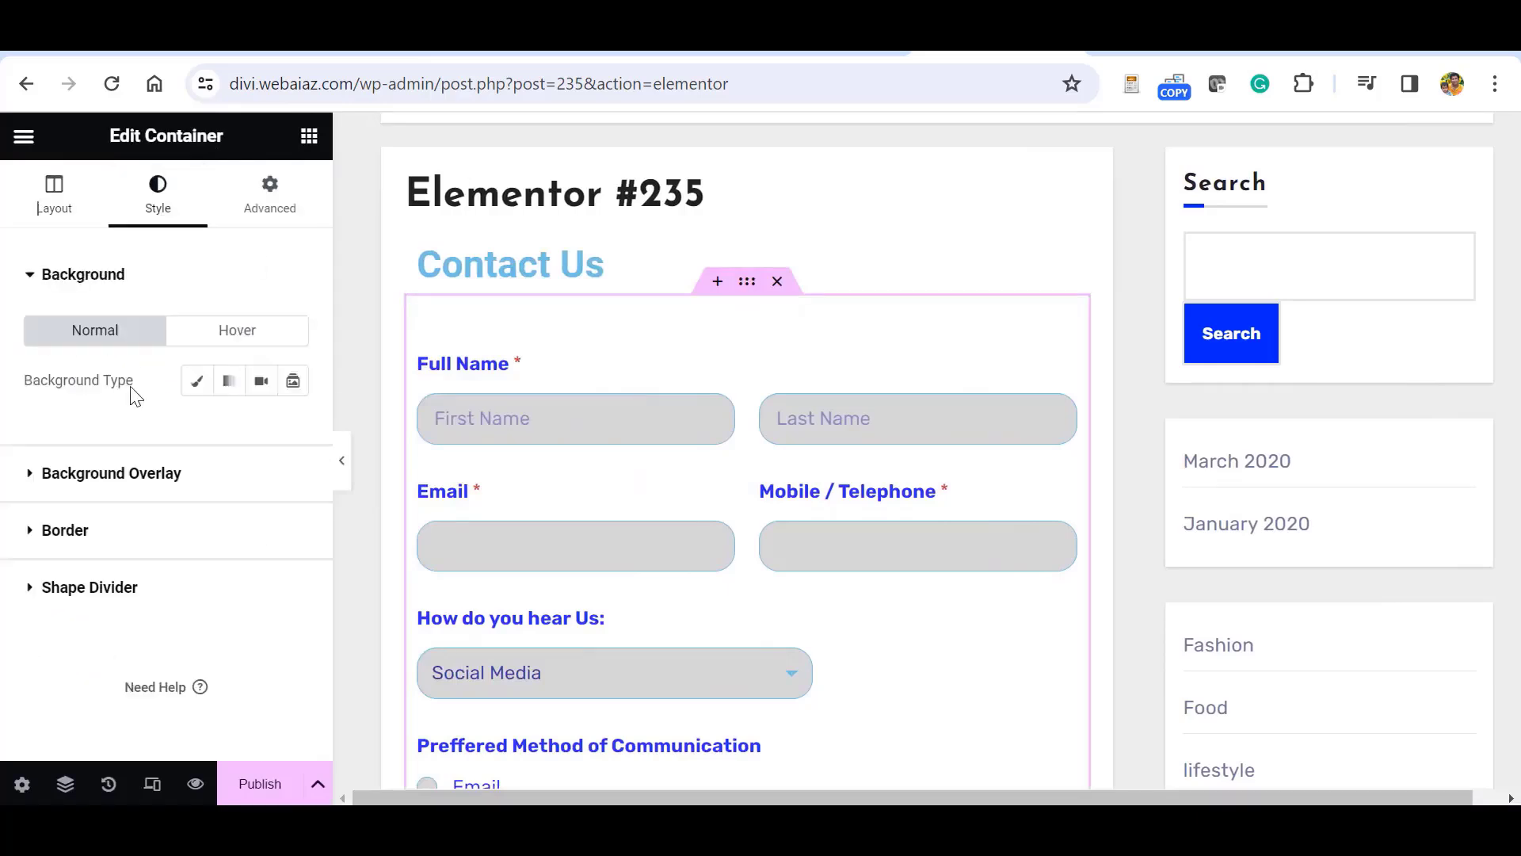
left_click(229, 381)
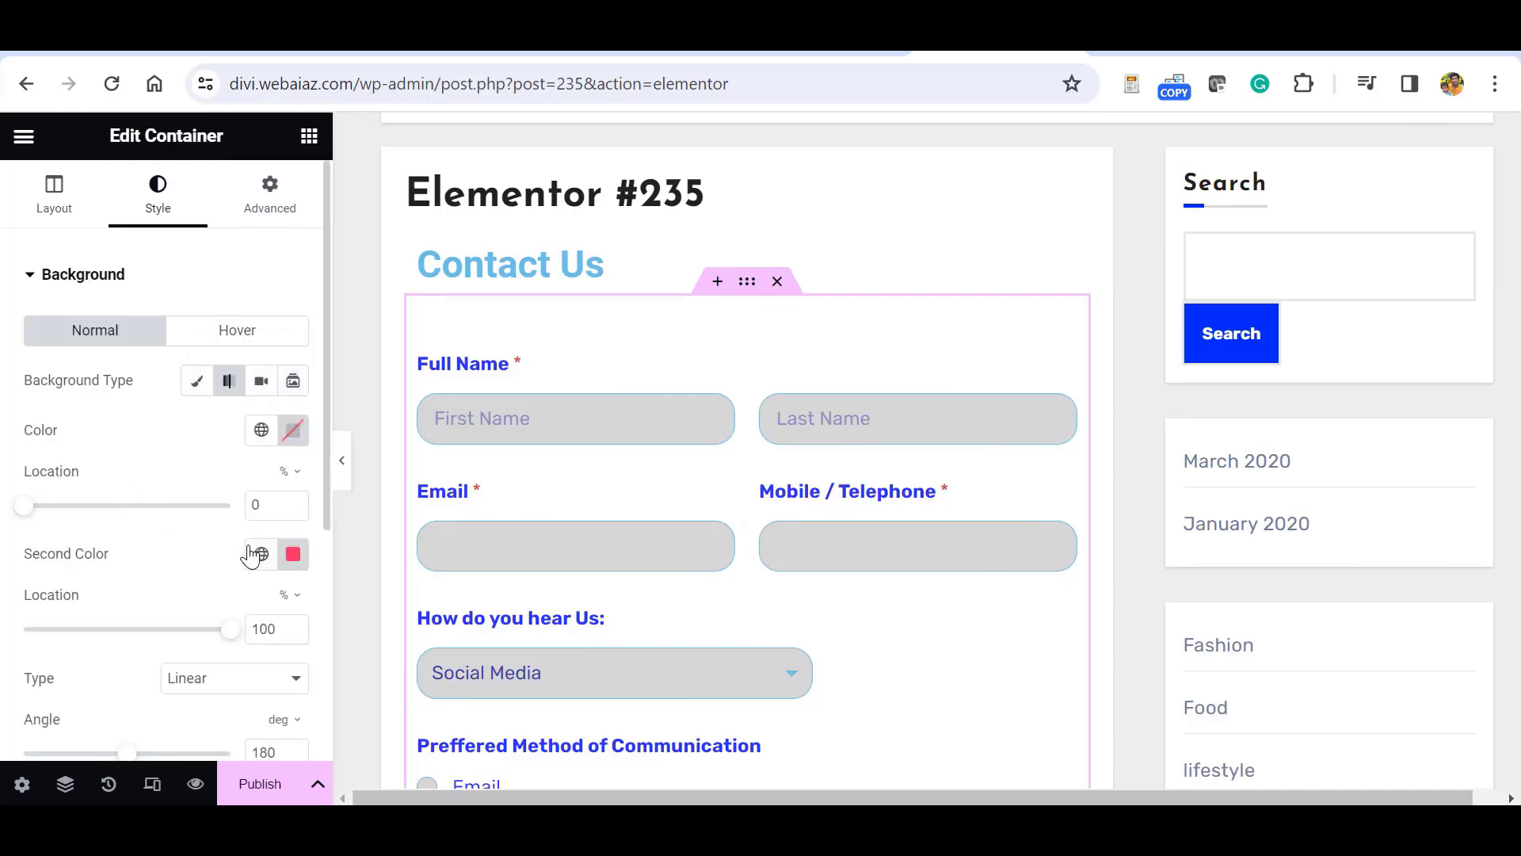
left_click(262, 429)
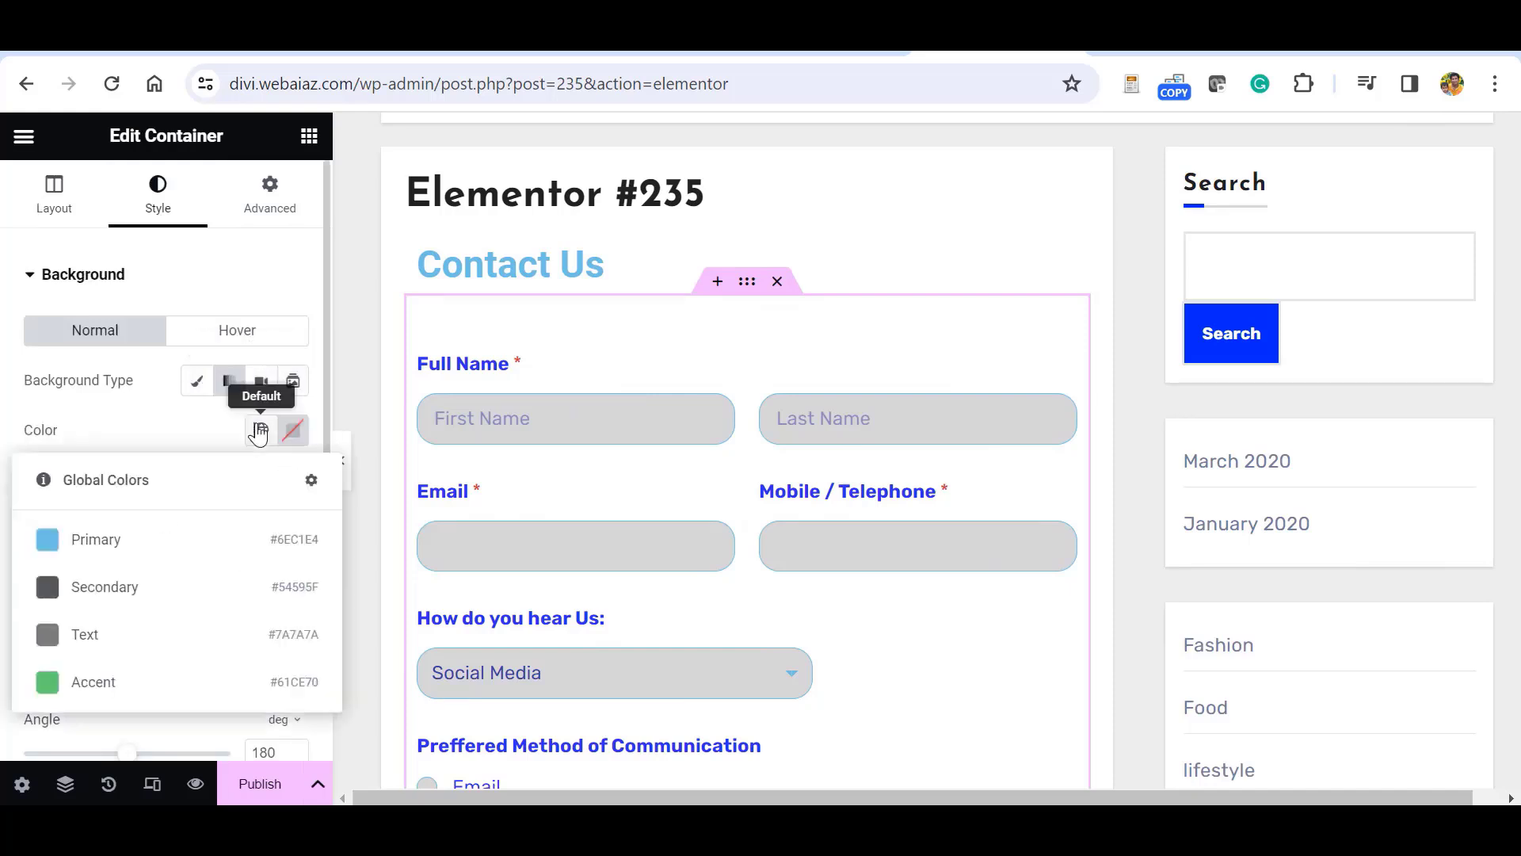
left_click(46, 540)
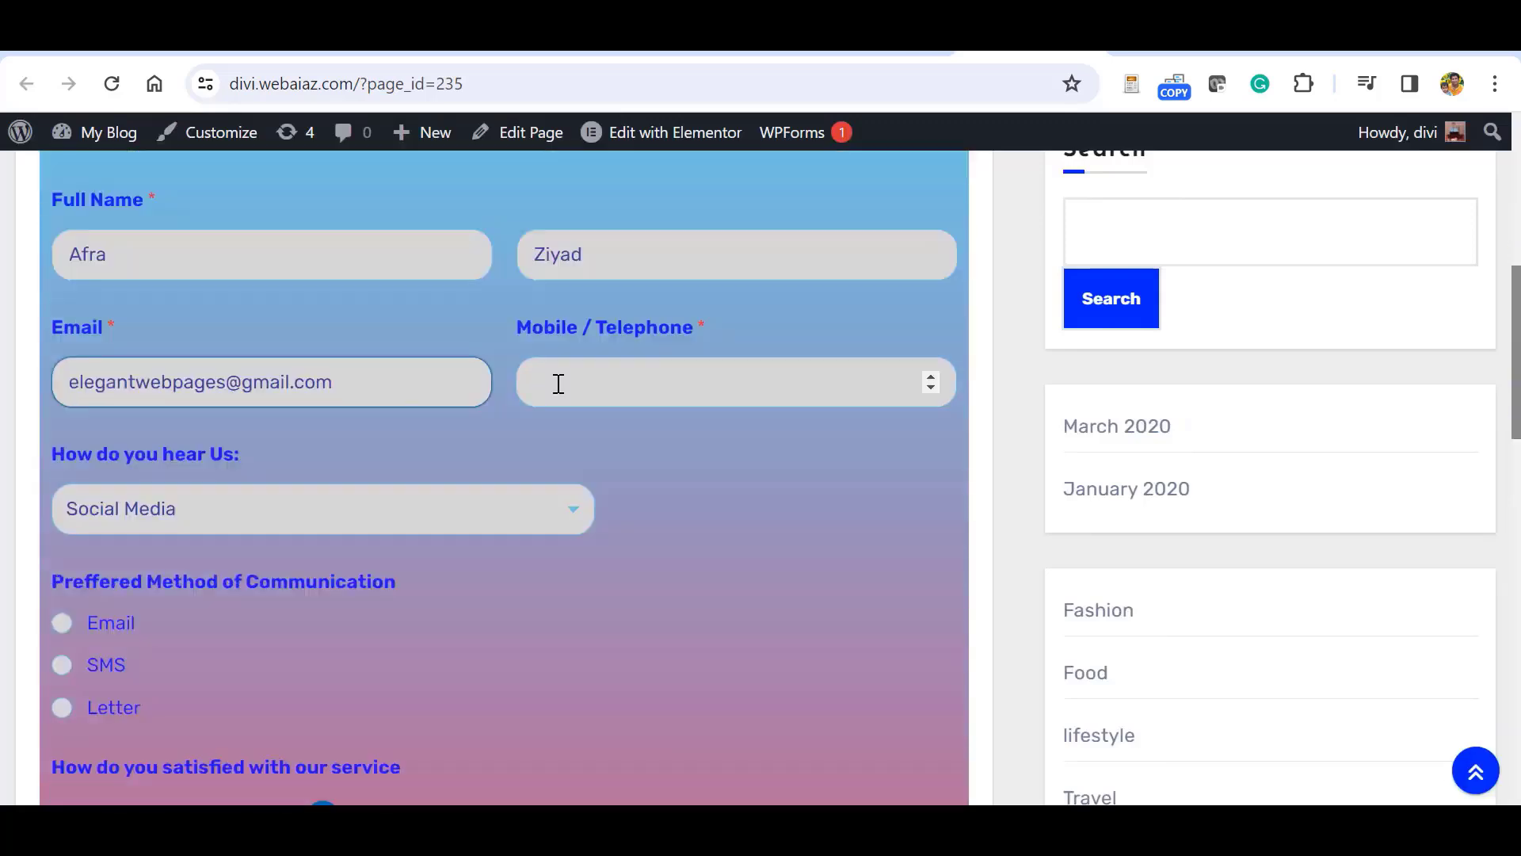
On the live form, enter the phone number, choose Google as referral source and Email as contact method.
left_click(559, 383)
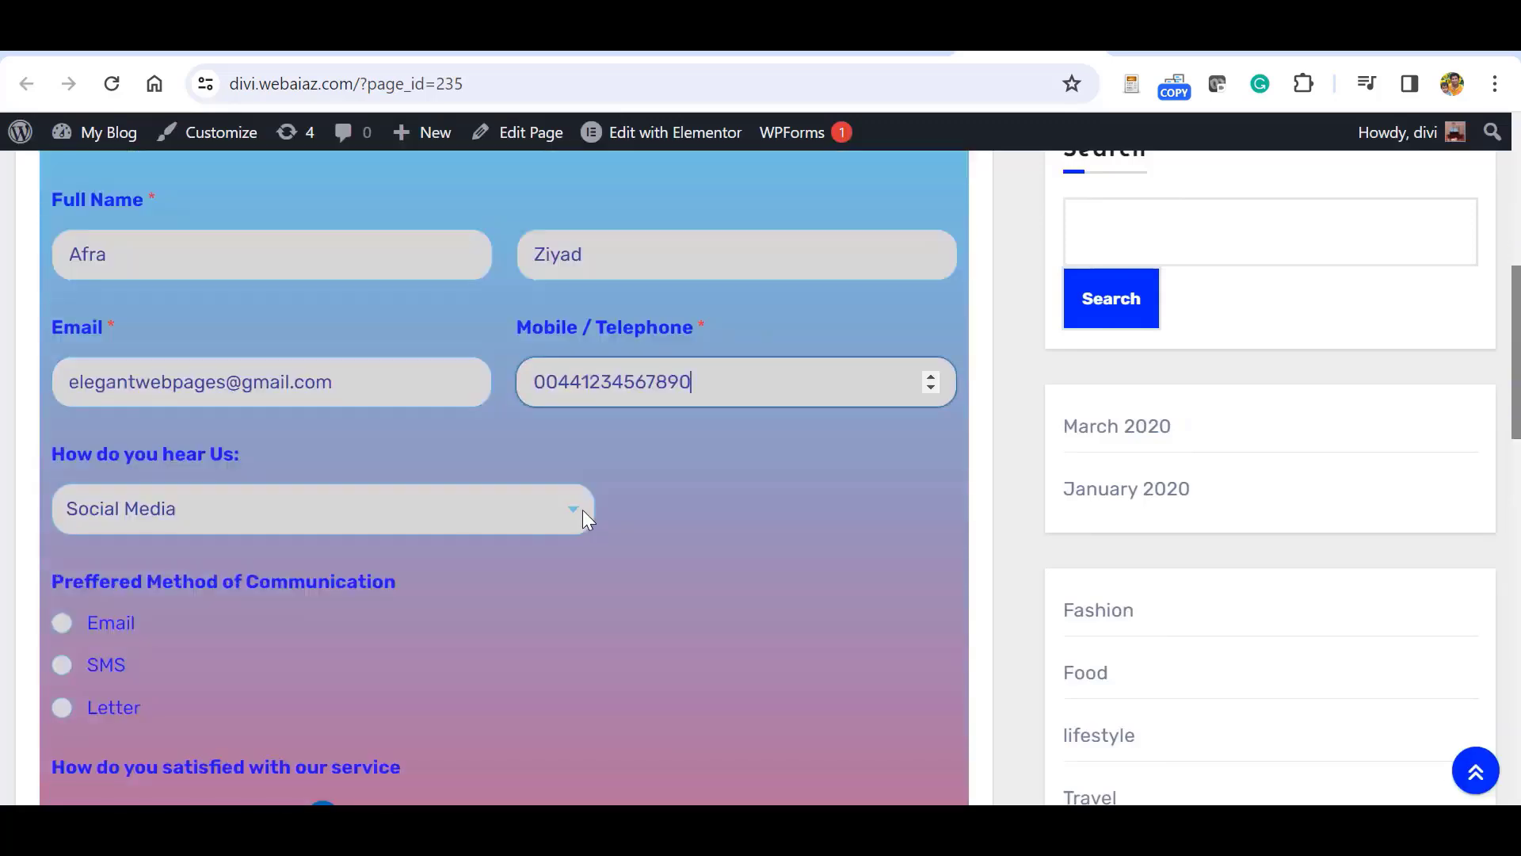
left_click(582, 511)
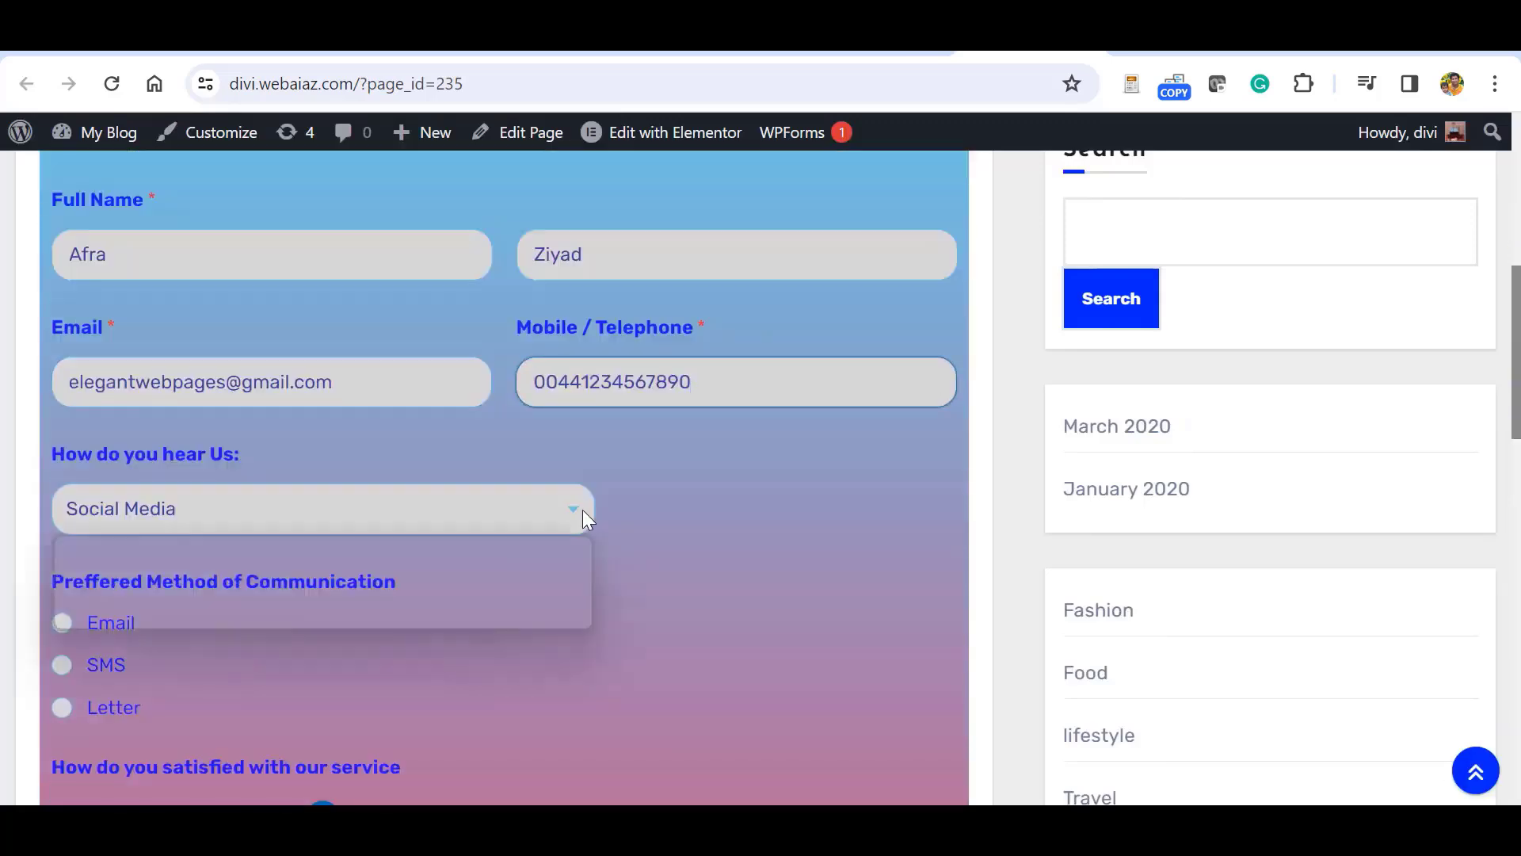
left_click(117, 571)
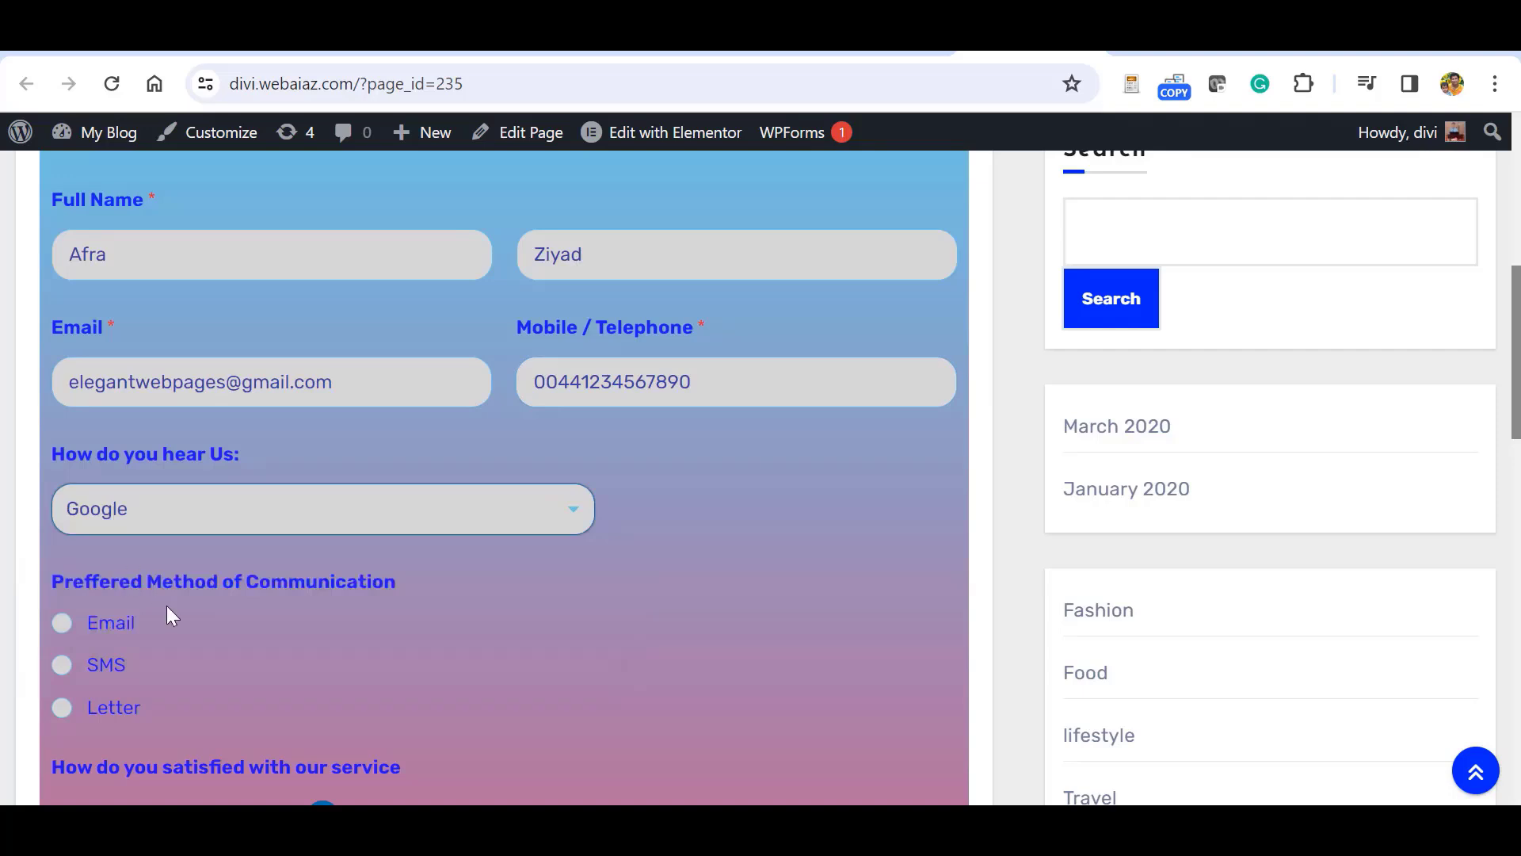
left_click(59, 623)
Set satisfaction to 9, accept the terms, pass reCAPTCHA, and submit the form.
scroll(460, 591, "down", 4)
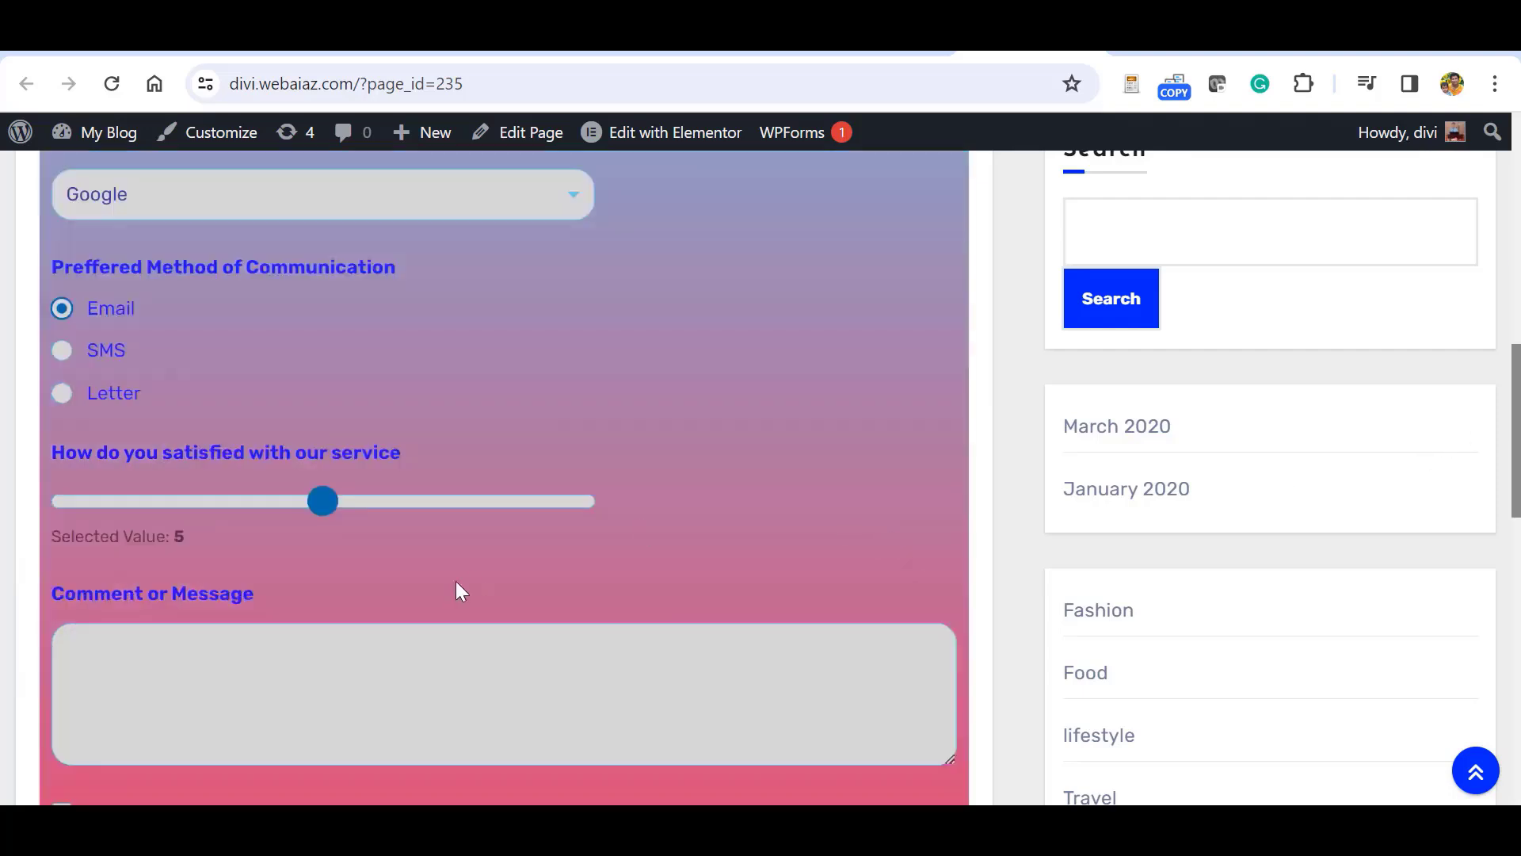
left_click_drag(328, 511, 554, 504)
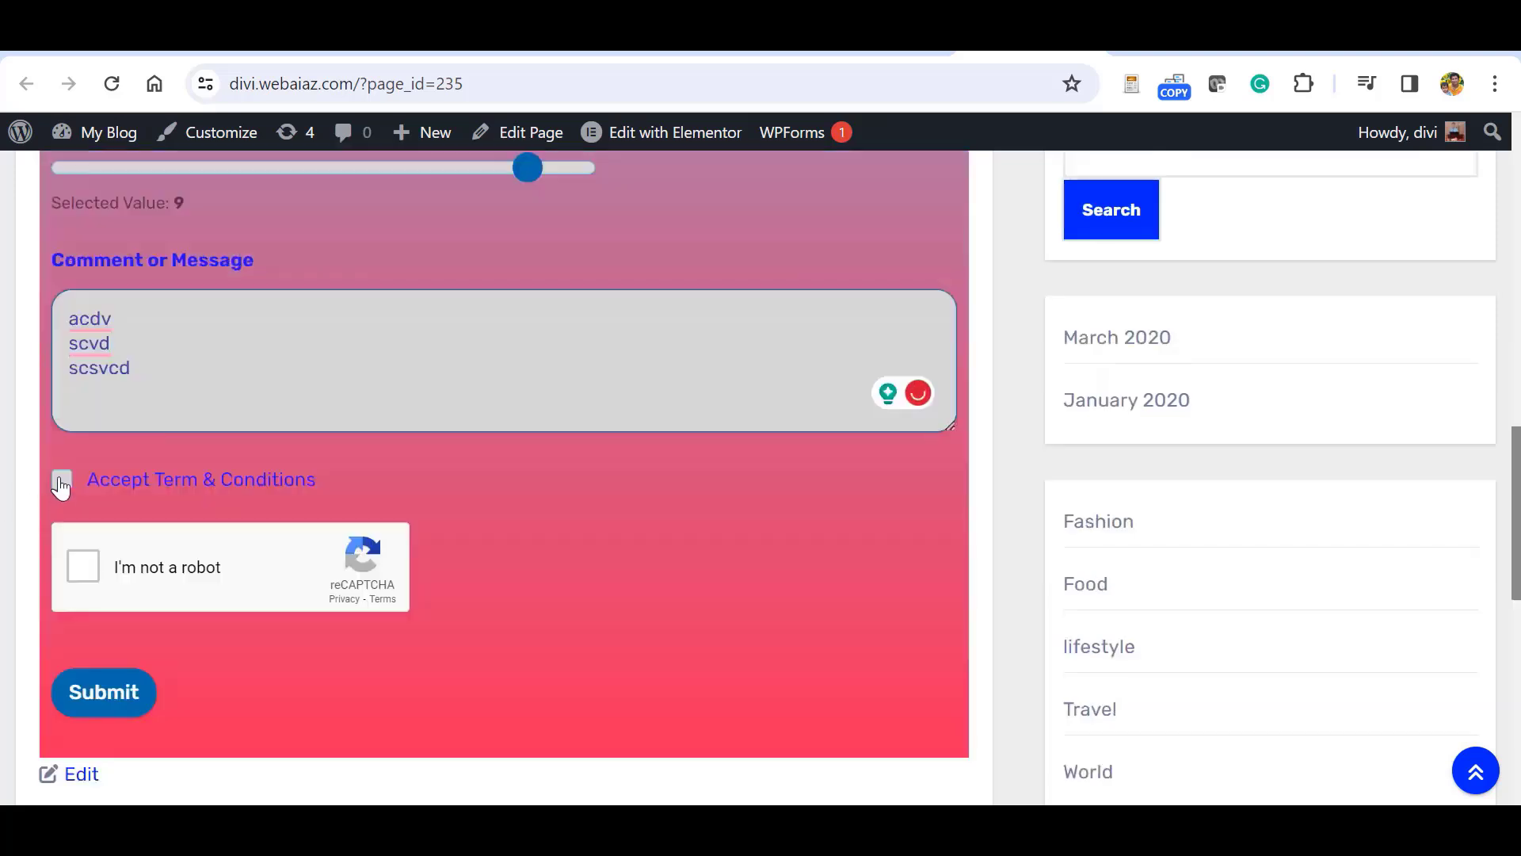
left_click(61, 481)
left_click(83, 565)
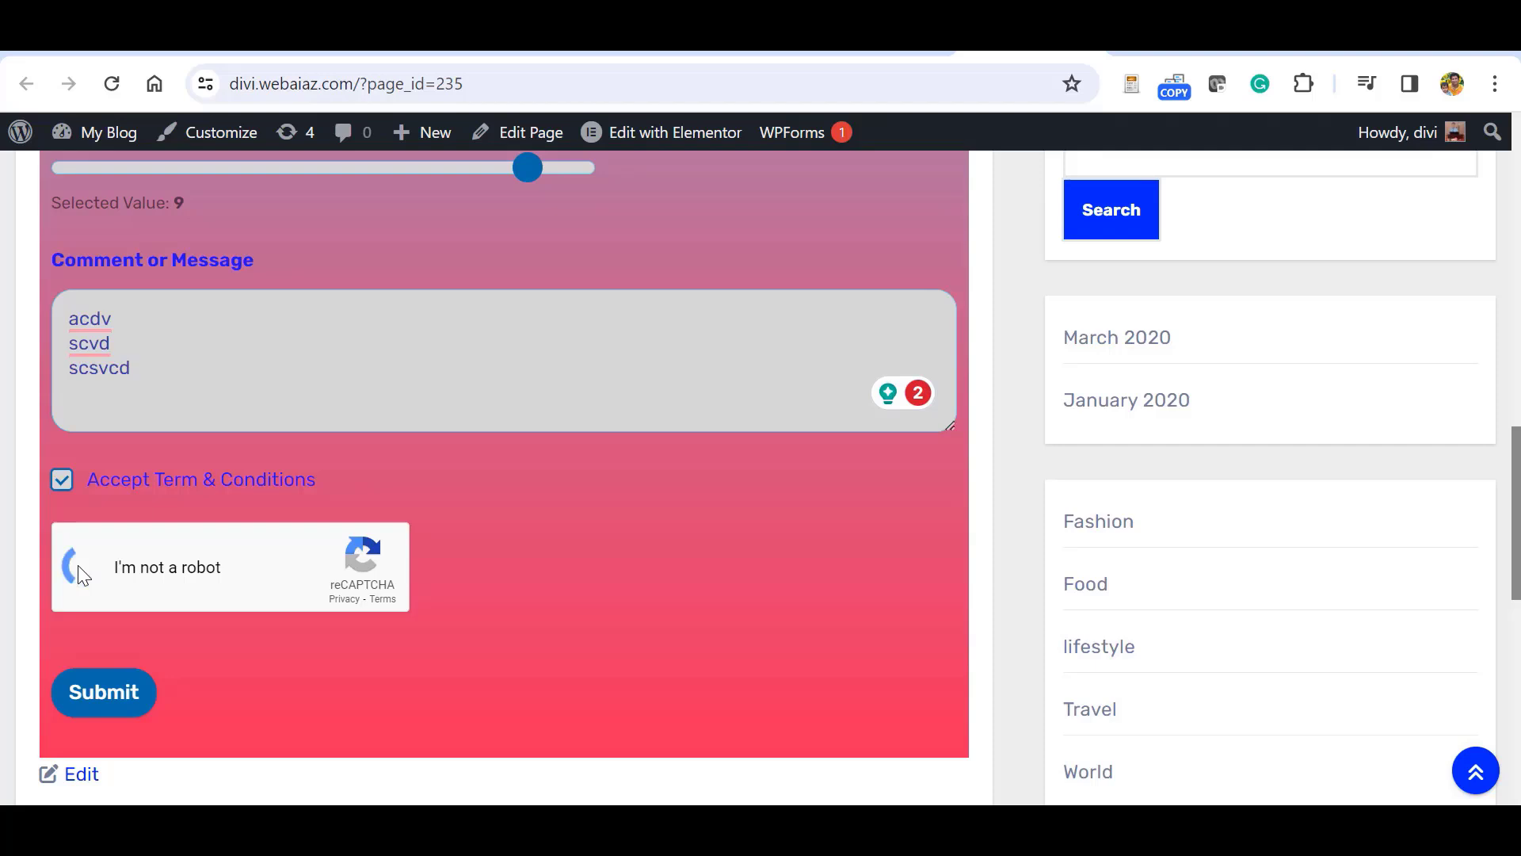
left_click(104, 692)
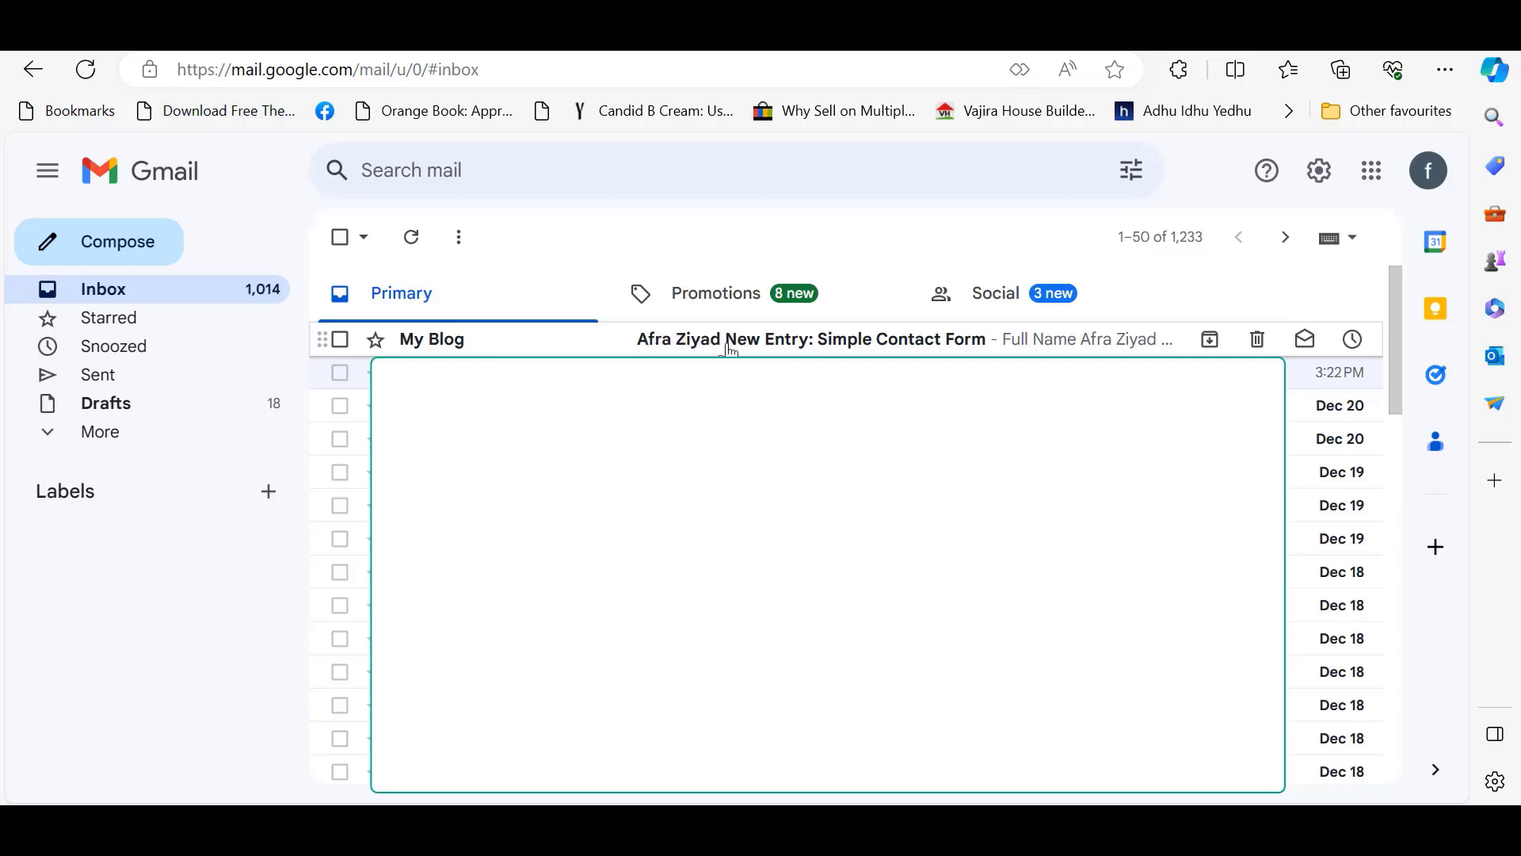
Open the 'New Entry: Simple Contact Form' email in Gmail and scroll to the submitted fields.
left_click(730, 342)
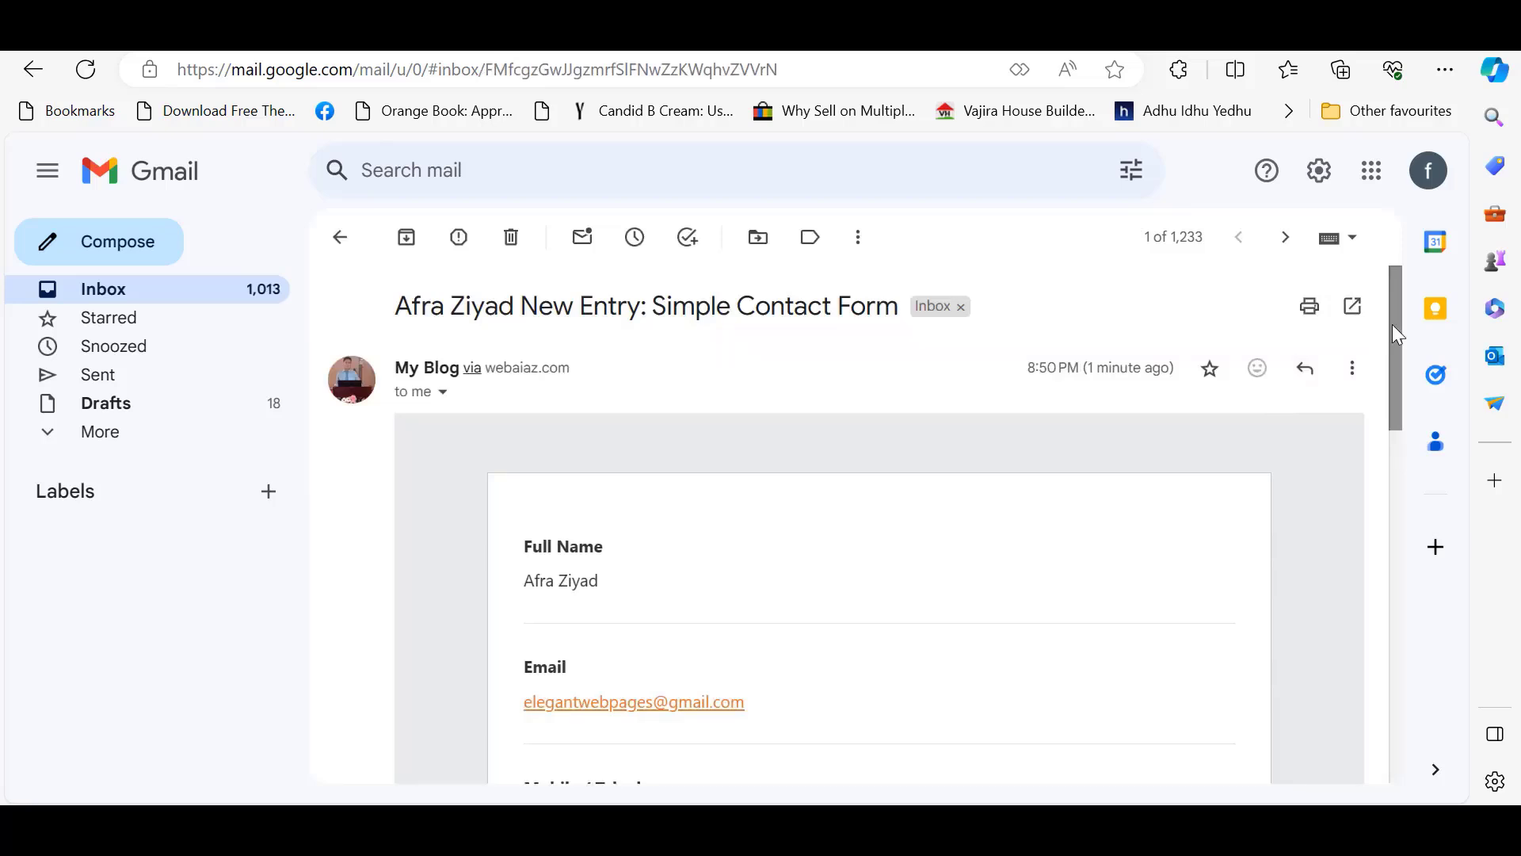
left_click_drag(1397, 332, 1014, 522)
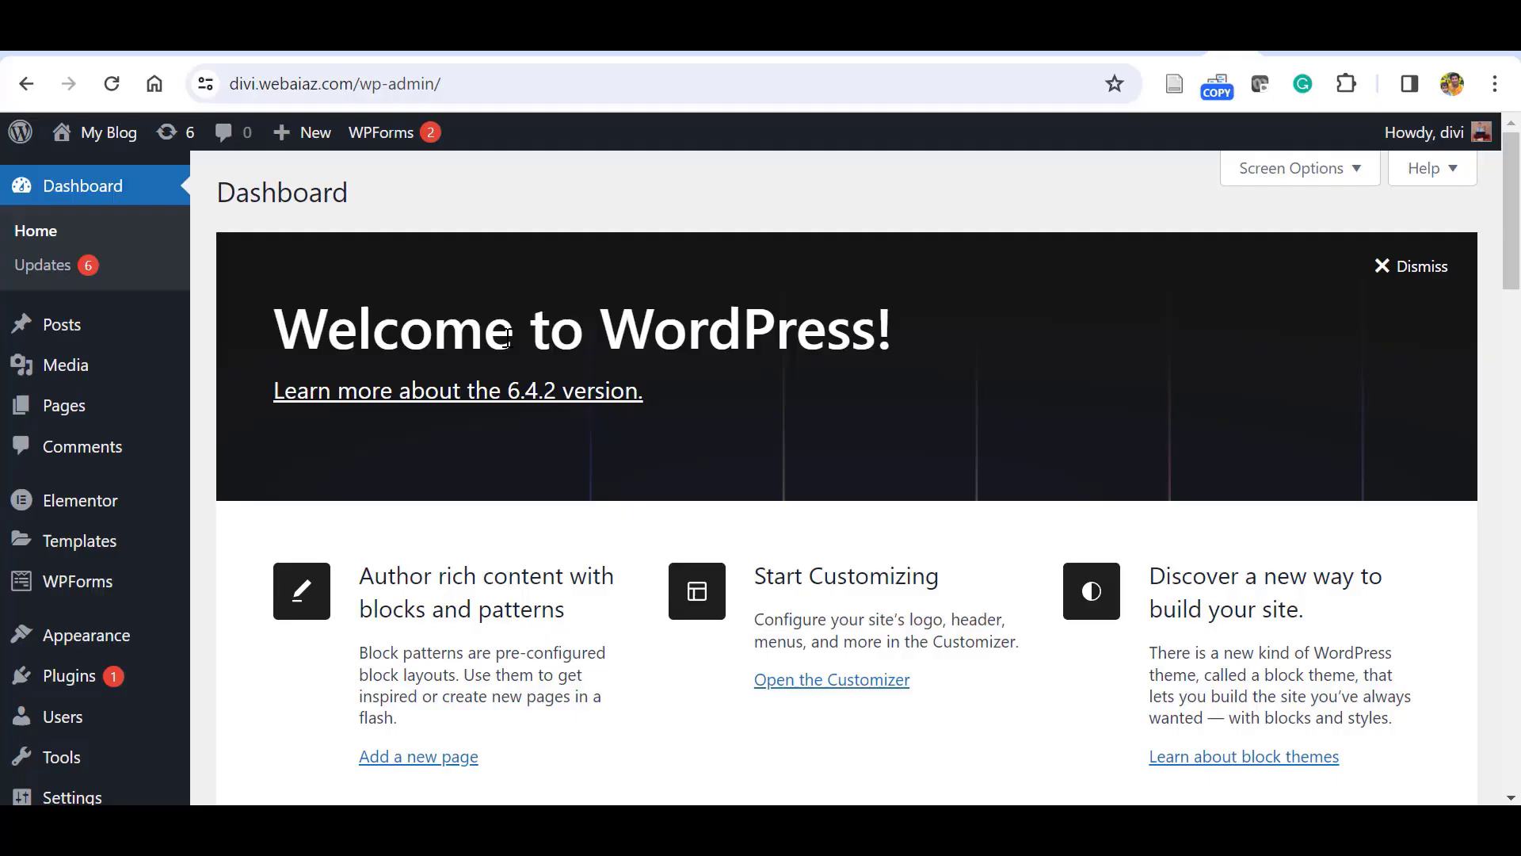
From Installed Plugins, open WPForms Lite Settings > Email, change the template from Classic to Compact, and save.
mouse_move(69, 676)
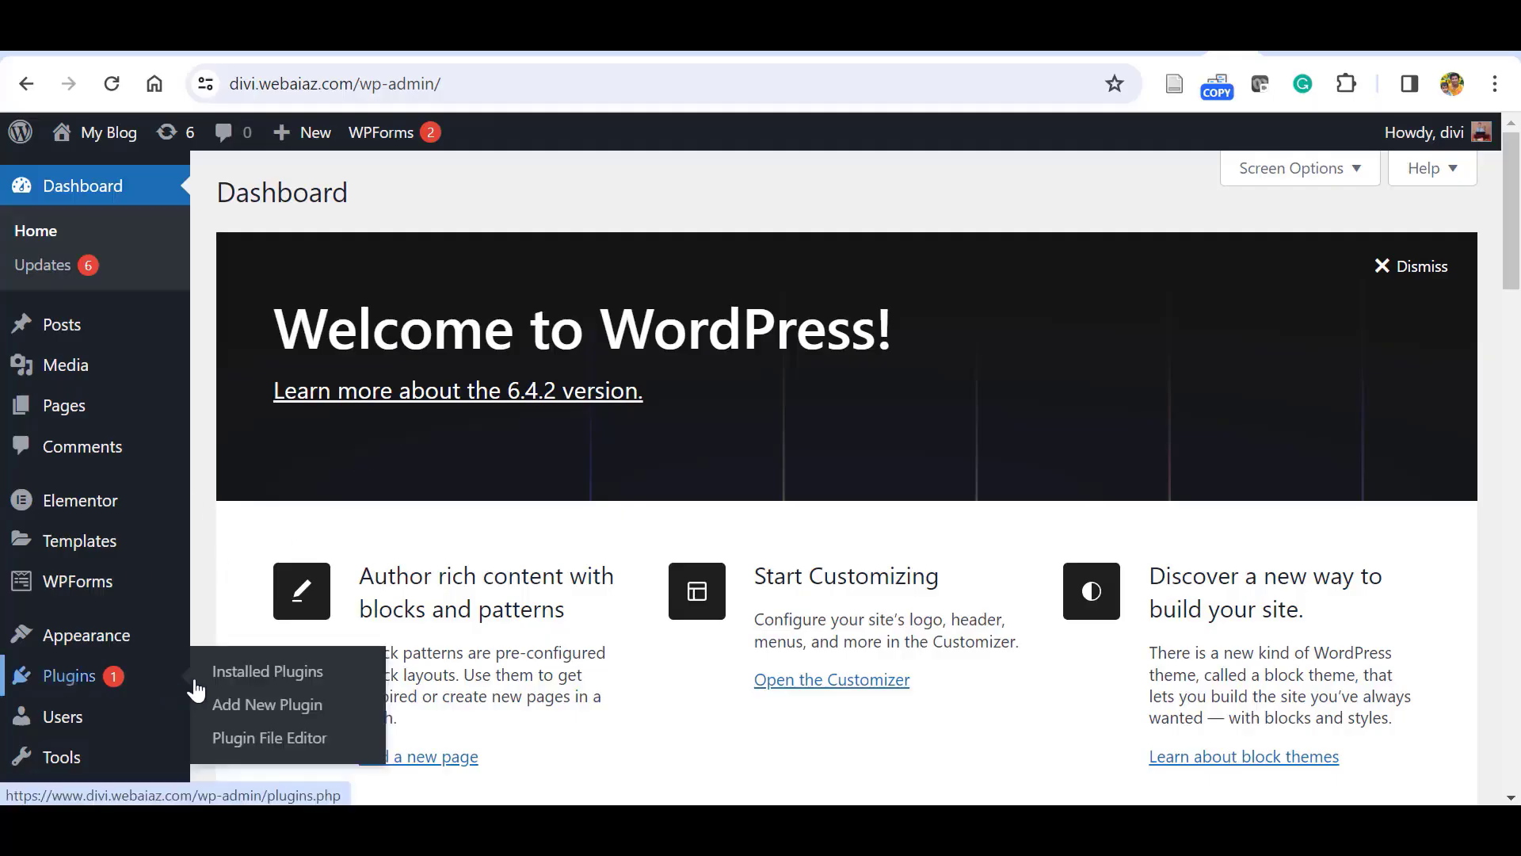
left_click(267, 671)
scroll(690, 526, "down", 3)
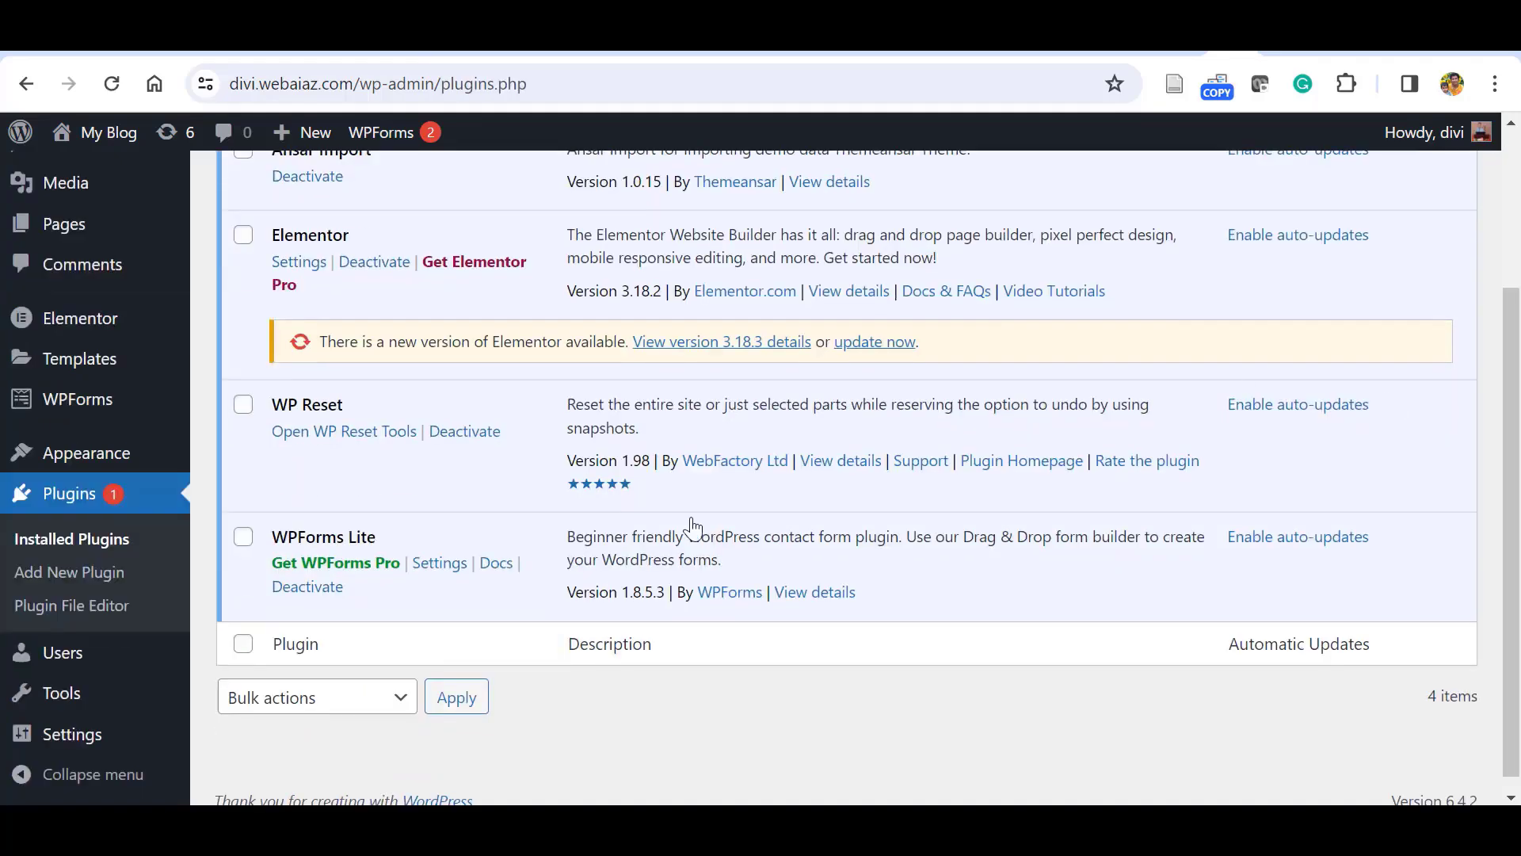
left_click(438, 563)
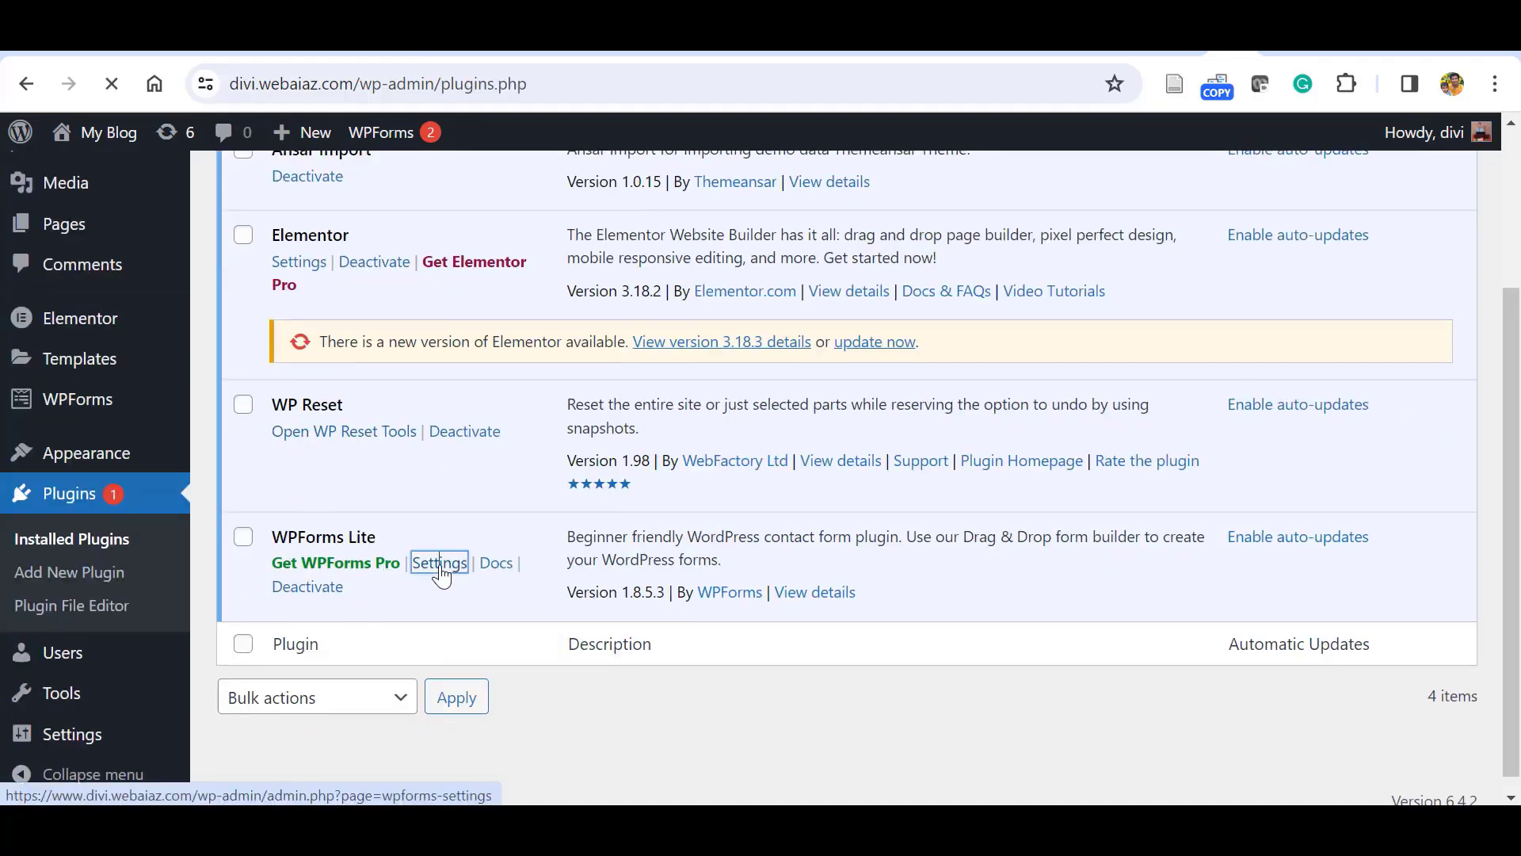
left_click(316, 316)
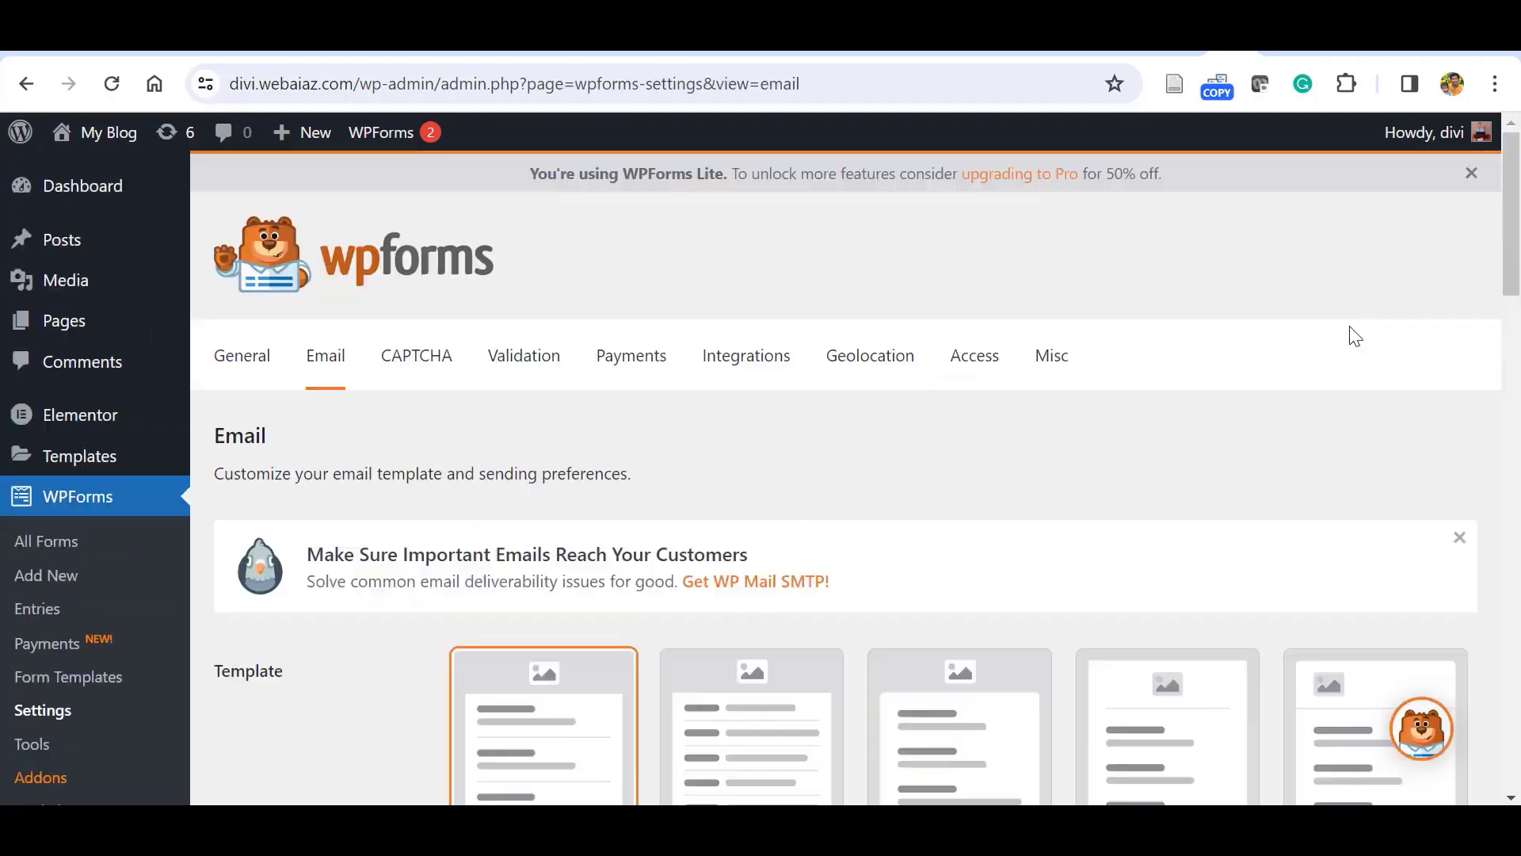
scroll(1519, 254, "down", 1)
scroll(1519, 253, "down", 2)
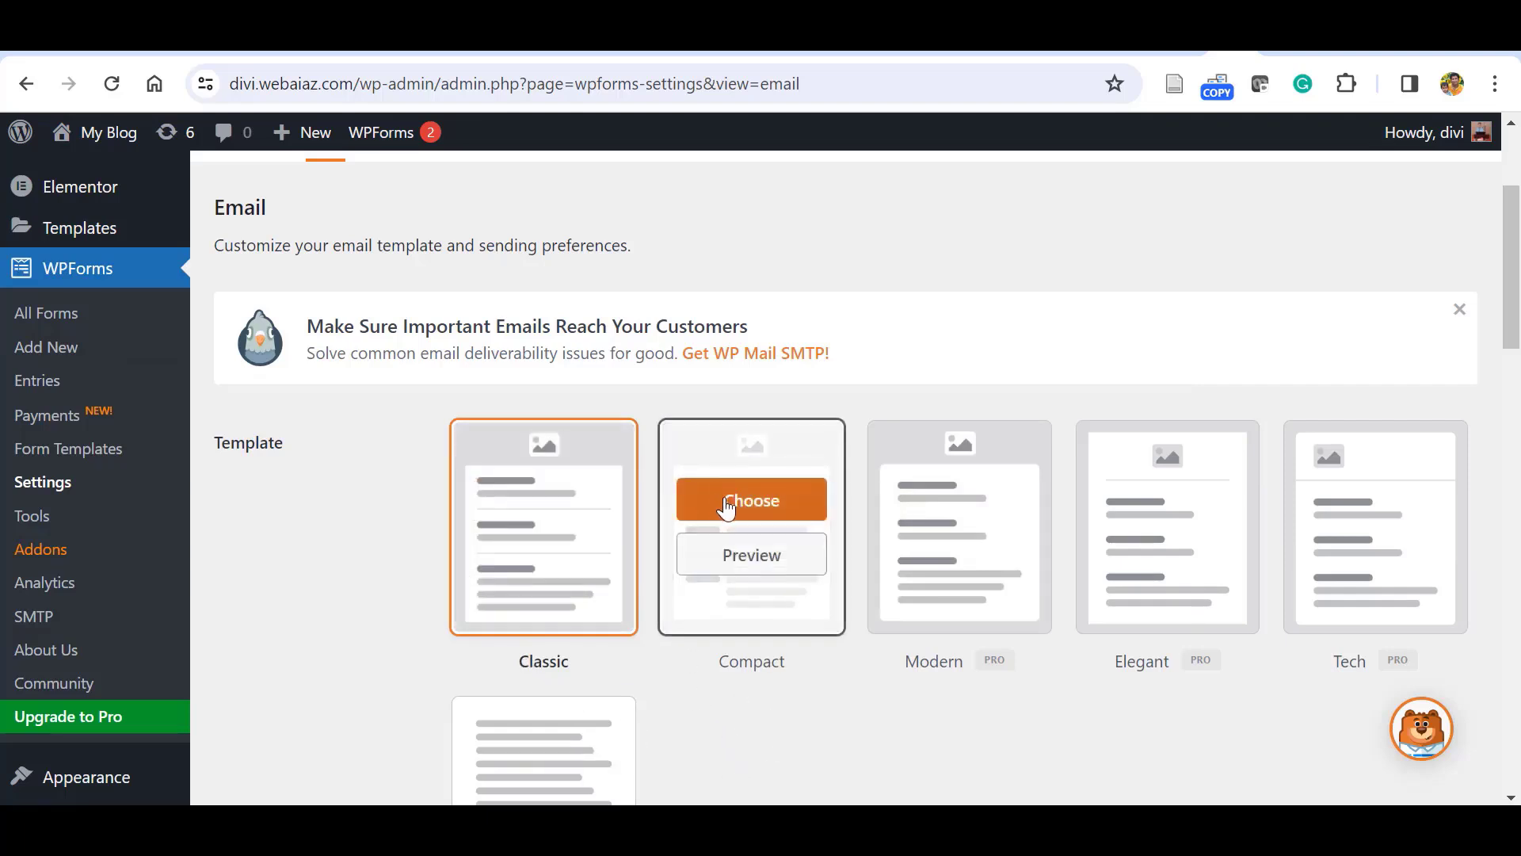
left_click(727, 507)
scroll(727, 507, "down", 15)
left_click(278, 317)
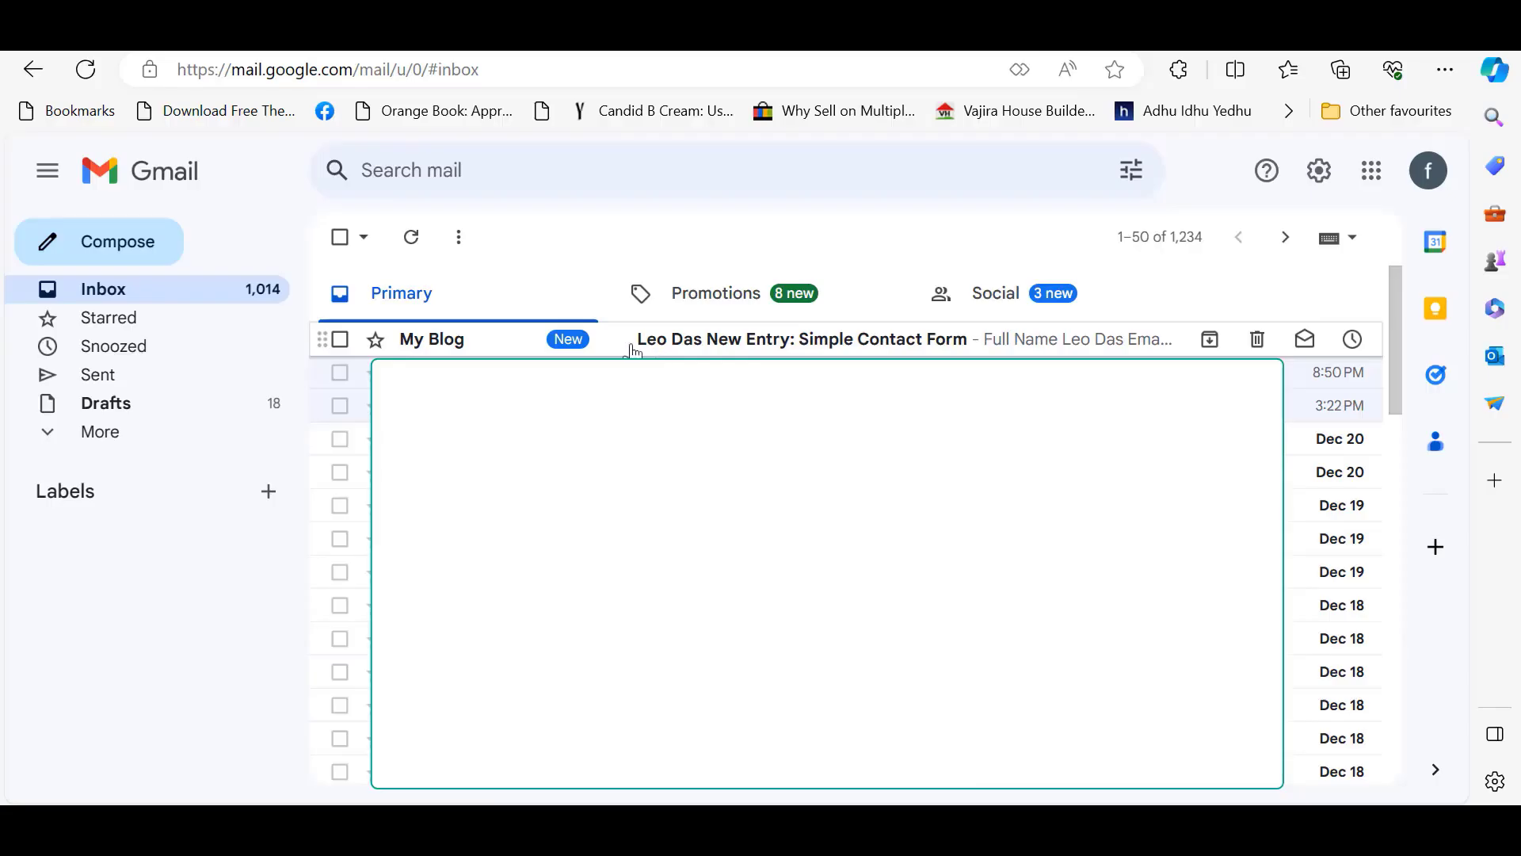
Open the newest 'New Entry: Simple Contact Form' email and scroll down to the SMS, 7 rating and terms answers.
left_click(824, 345)
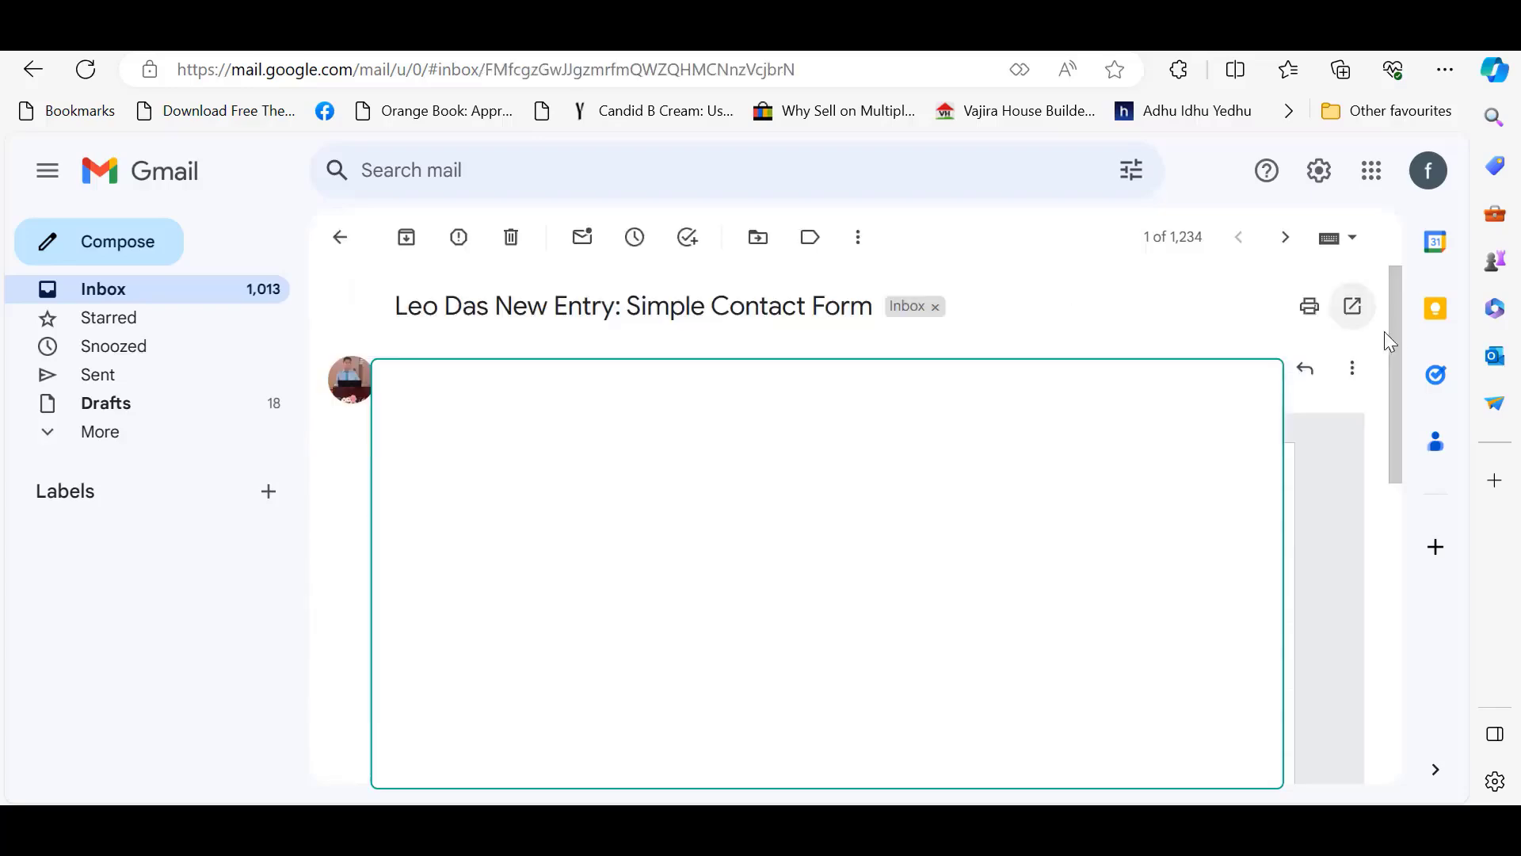
left_click_drag(1393, 365, 1399, 523)
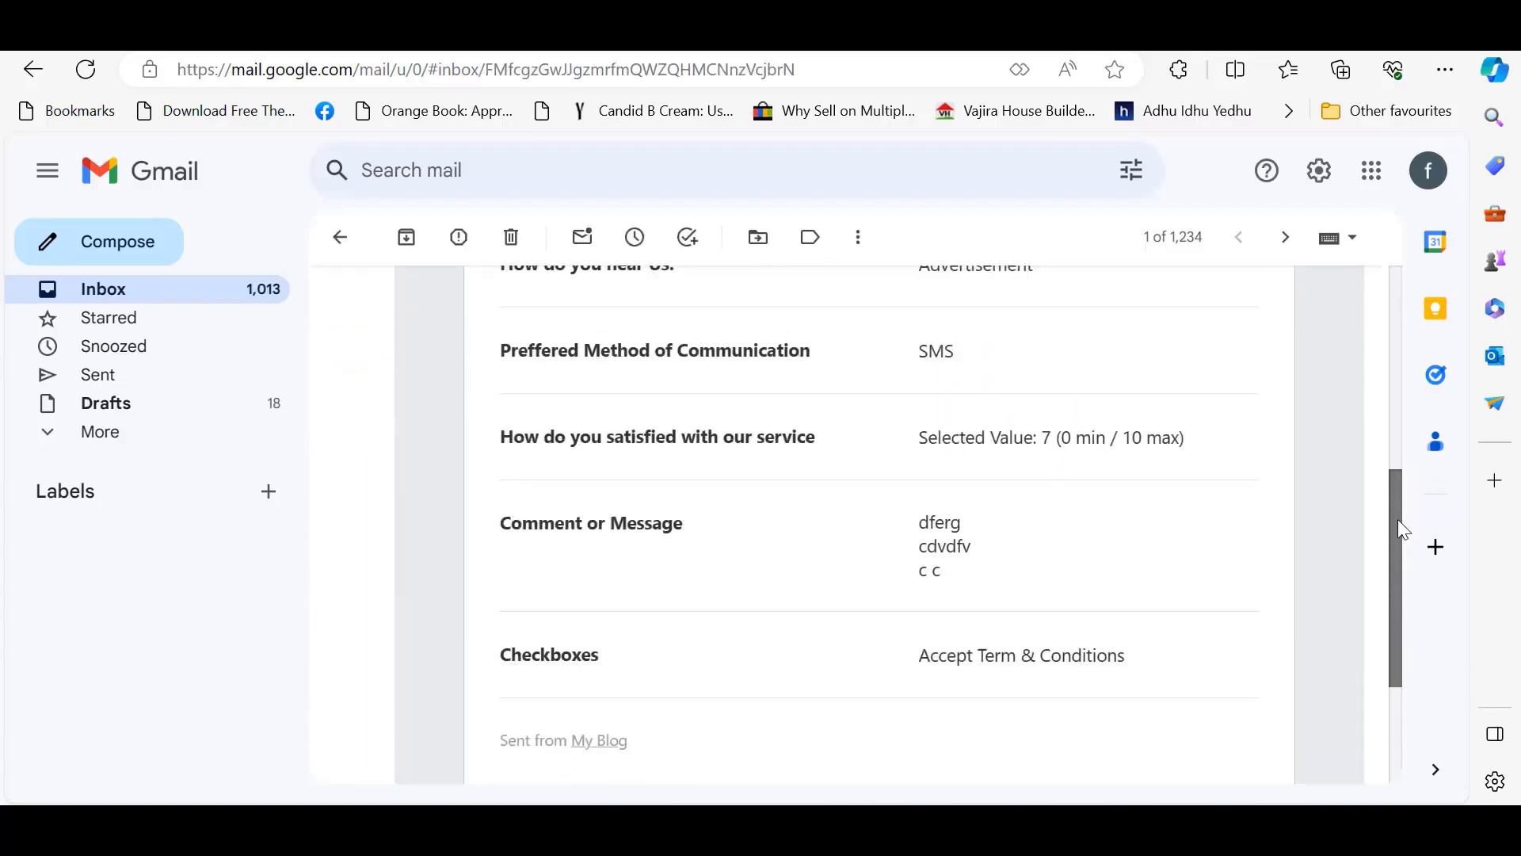